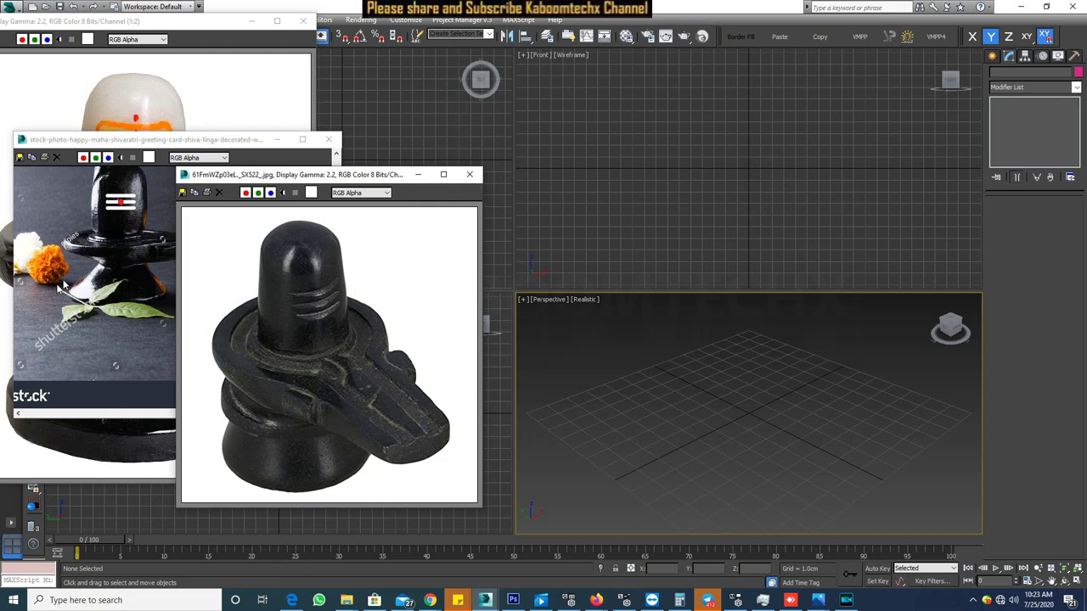
- Create a 37-sided cylinder at scene centre with radius 4.532 and height 3.787
{"action": "left_click", "coordinate": [994, 56]}
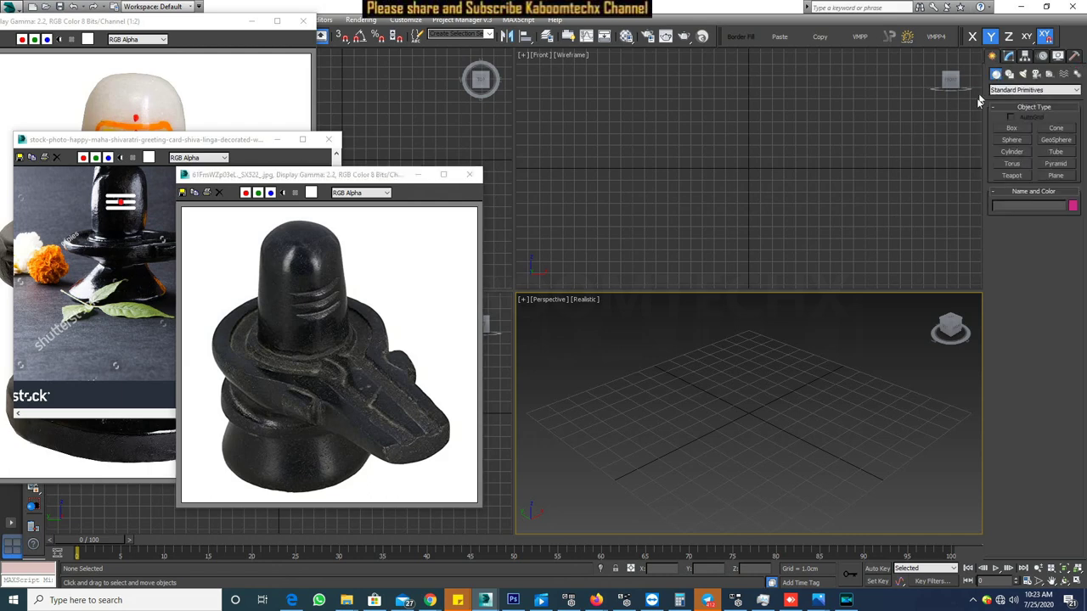
{"action": "left_click", "coordinate": [1012, 151]}
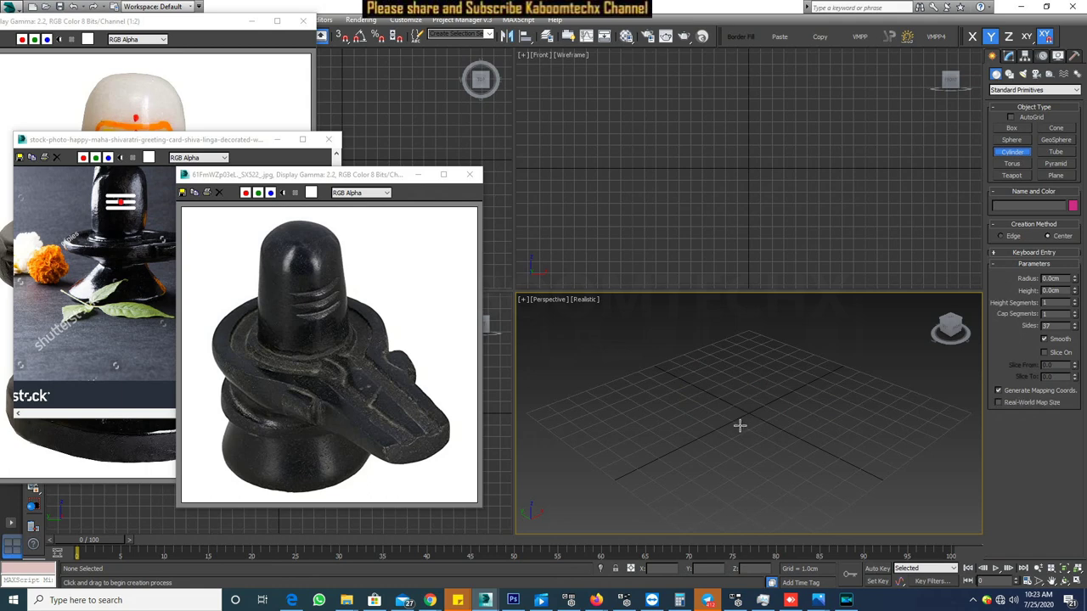
{"action": "left_click_drag", "start_coordinate": [748, 412], "coordinate": [787, 465]}
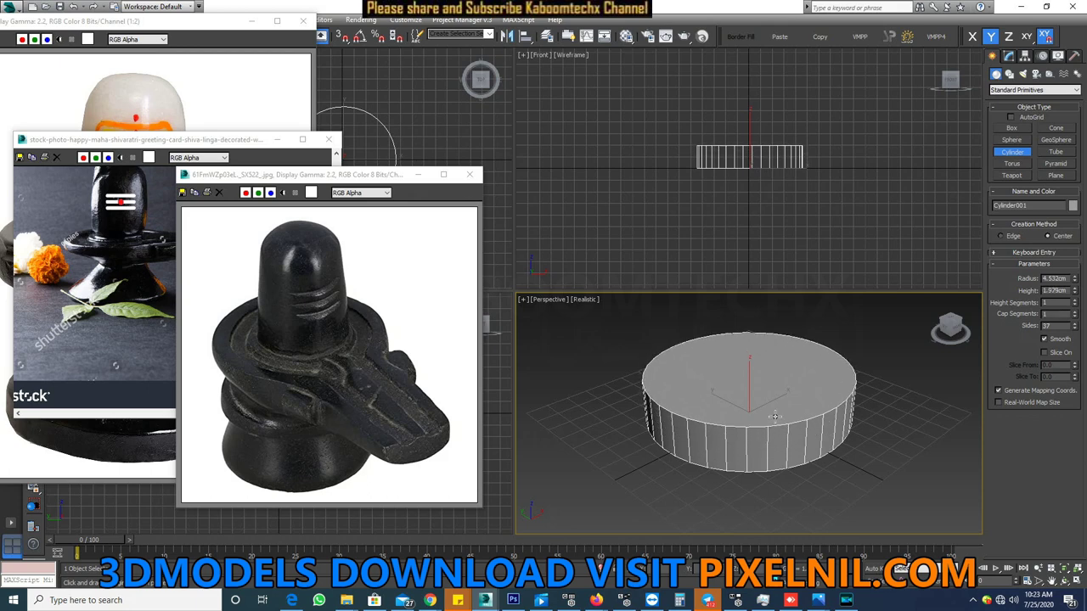
{"action": "left_click", "coordinate": [768, 368]}
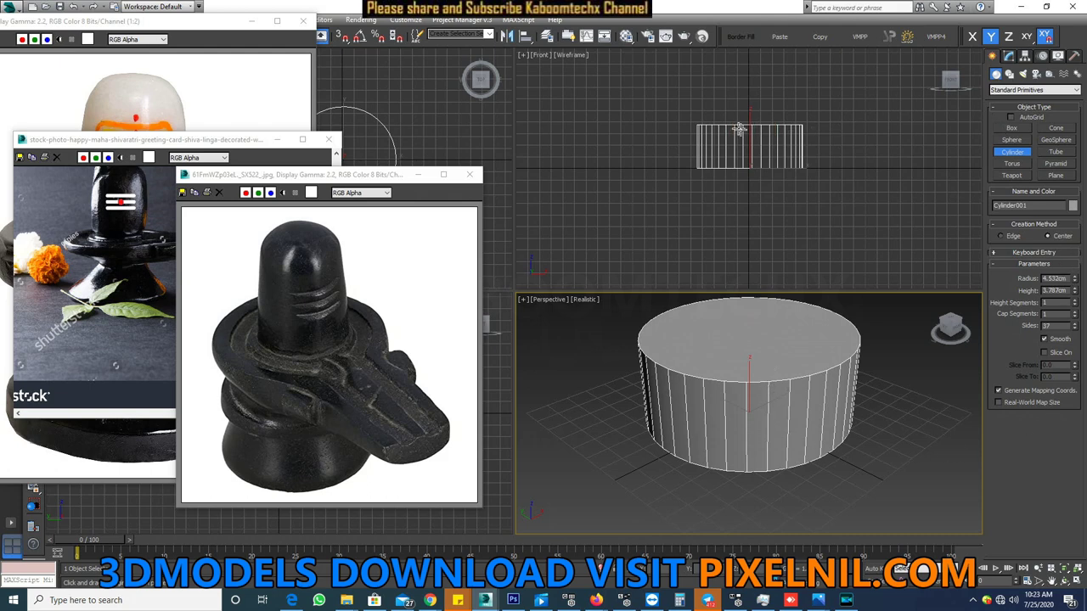
{"action": "left_click", "coordinate": [773, 150]}
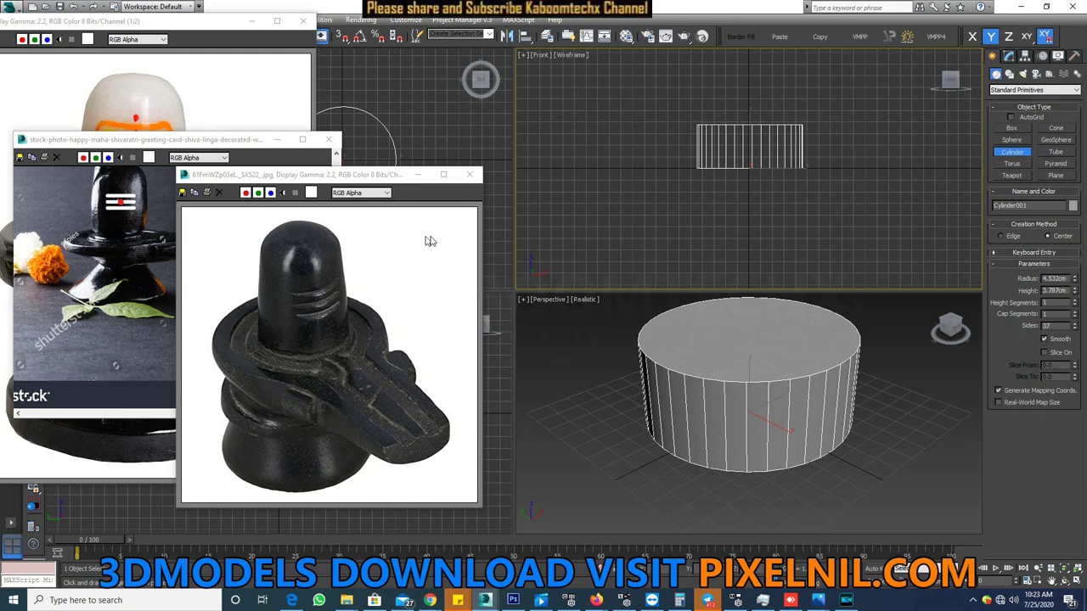
- Add an Edit Poly modifier to the cylinder and select its 37 top-rim vertices
{"action": "left_click", "coordinate": [1010, 57]}
{"action": "left_click", "coordinate": [1053, 90]}
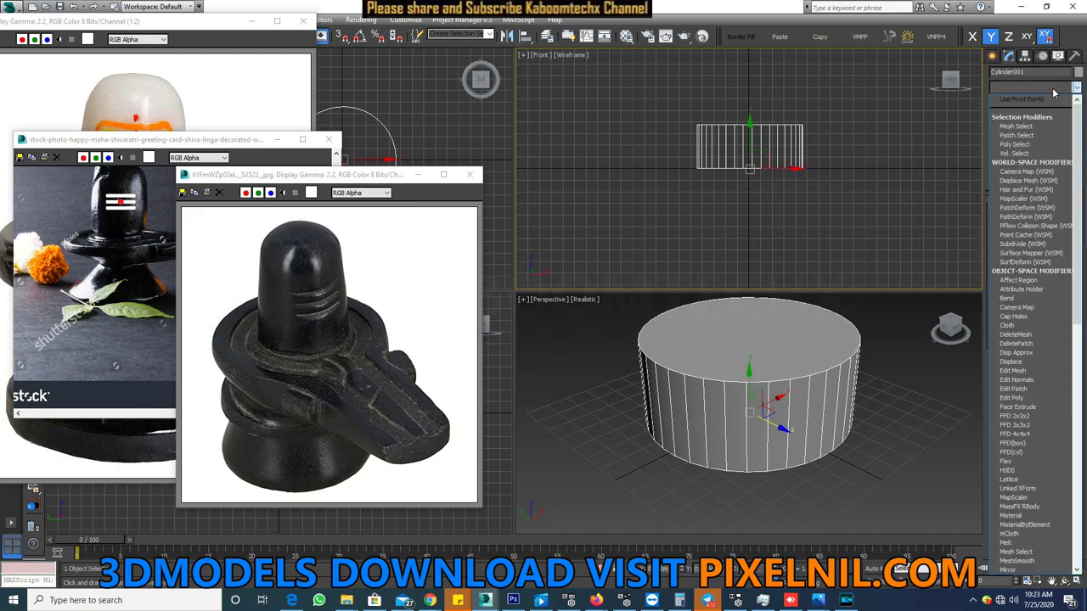
{"action": "type", "text": "Edit Mesh"}
{"action": "left_click", "coordinate": [1026, 132]}
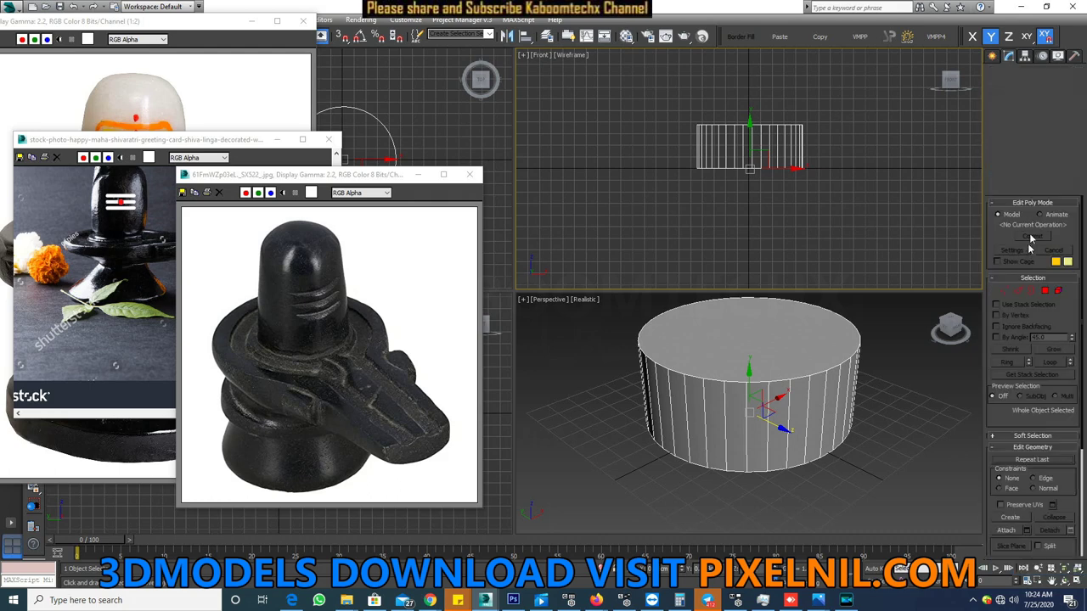
{"action": "left_click", "coordinate": [1006, 291]}
{"action": "mouse_move", "coordinate": [688, 106]}
{"action": "left_mouse_down"}
{"action": "mouse_move", "coordinate": [791, 153]}
{"action": "mouse_move", "coordinate": [827, 145]}
{"action": "left_mouse_up"}
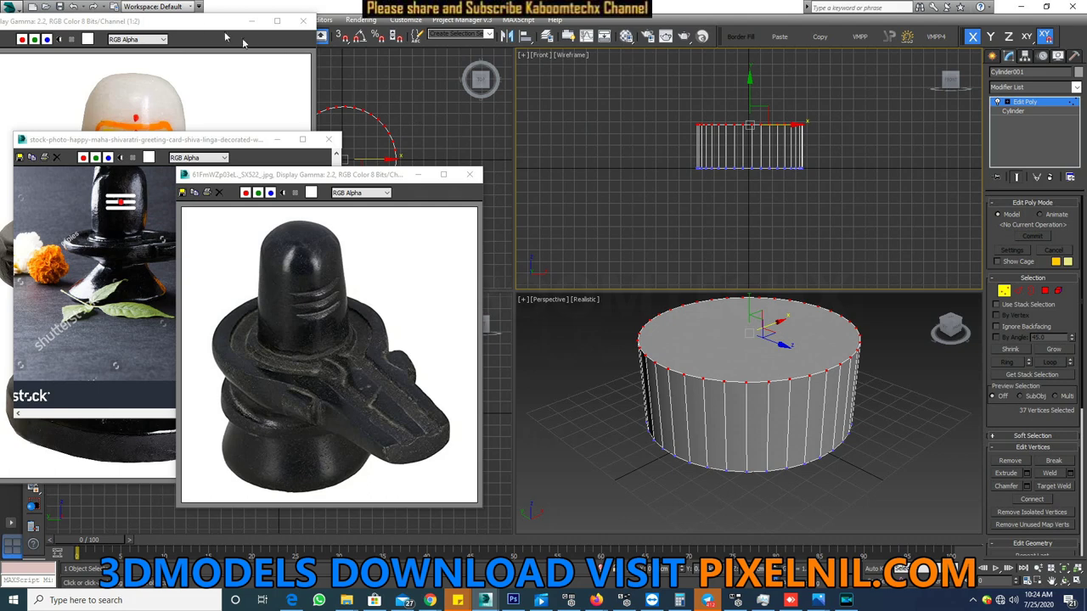
- Uniformly scale the top-rim vertices inward to taper the cylinder into a truncated cone
{"action": "left_click", "coordinate": [194, 39]}
{"action": "left_click_drag", "start_coordinate": [195, 21], "coordinate": [192, 167]}
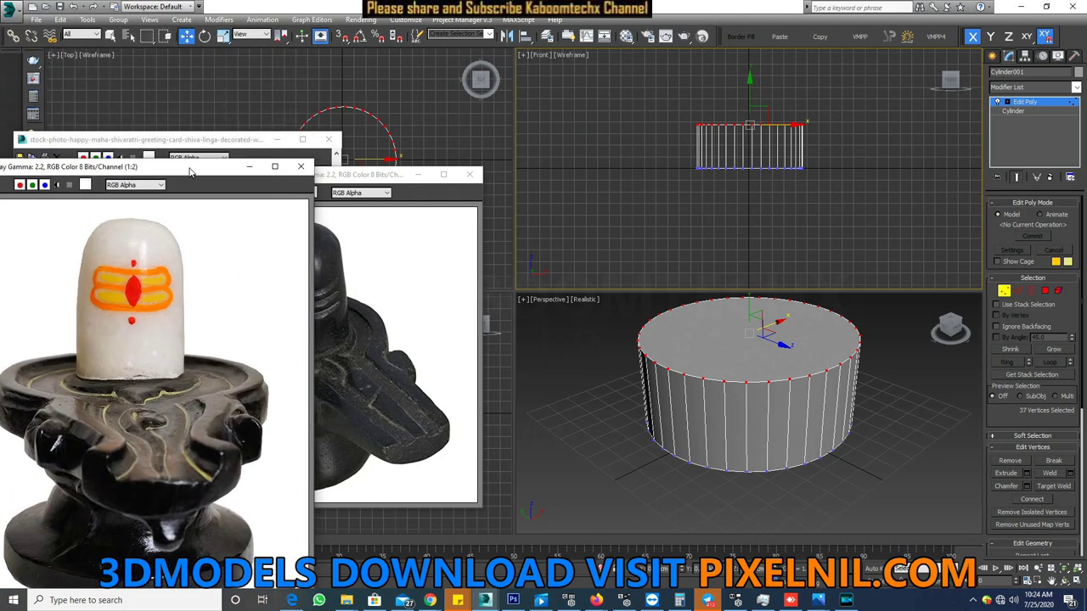
{"action": "left_click", "coordinate": [224, 36]}
{"action": "left_click", "coordinate": [742, 344]}
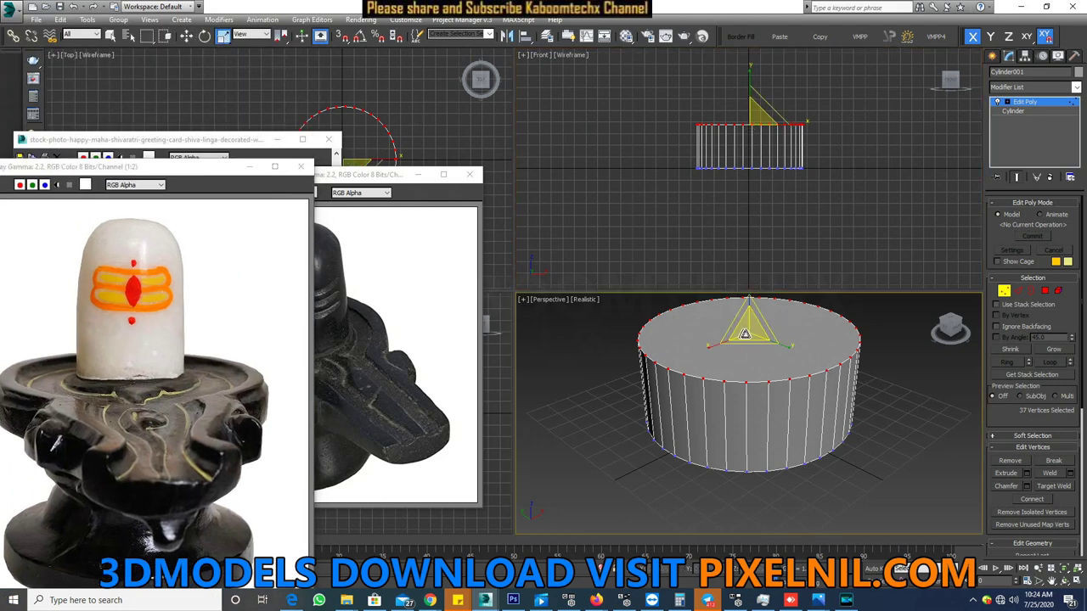
{"action": "left_click_drag", "start_coordinate": [752, 331], "coordinate": [653, 354]}
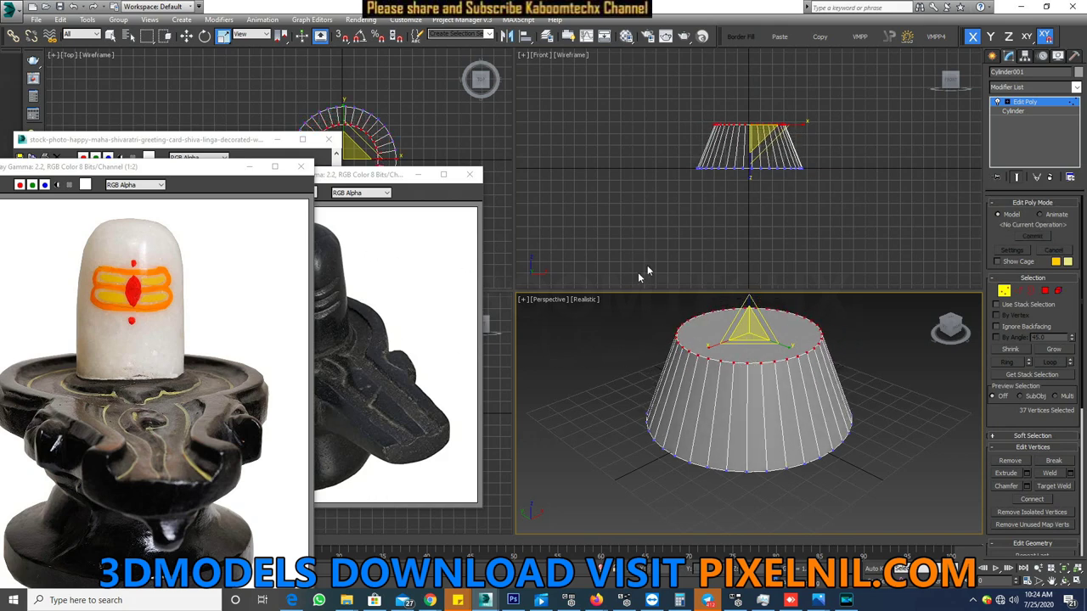
{"action": "scroll", "coordinate": [779, 137], "scroll_direction": "up", "scroll_amount": 4}
{"action": "scroll", "coordinate": [779, 138], "scroll_direction": "up", "scroll_amount": 2}
{"action": "scroll", "coordinate": [780, 137], "scroll_direction": "up", "scroll_amount": 2}
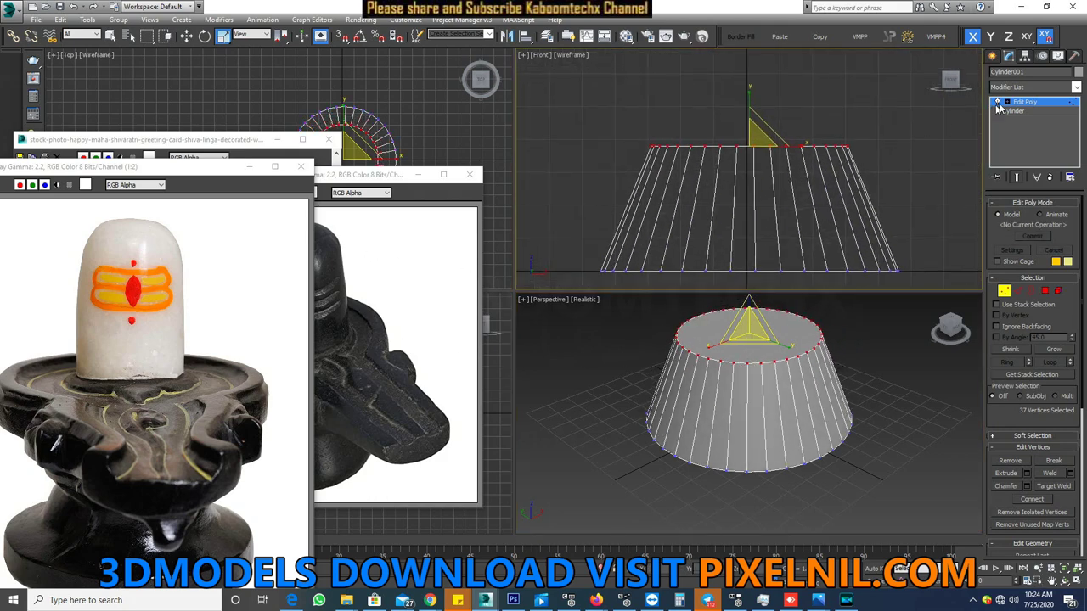
{"action": "key", "text": "1"}
- Check the reference photos, then Shift-drag a copy of the cone upward
{"action": "left_click", "coordinate": [411, 168]}
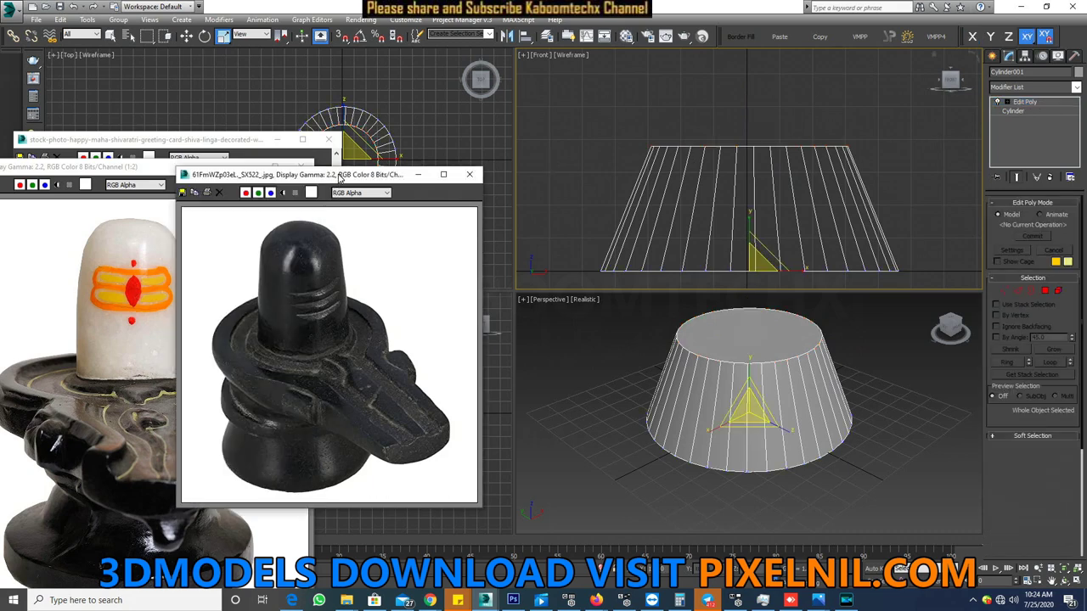
{"action": "left_click", "coordinate": [197, 140]}
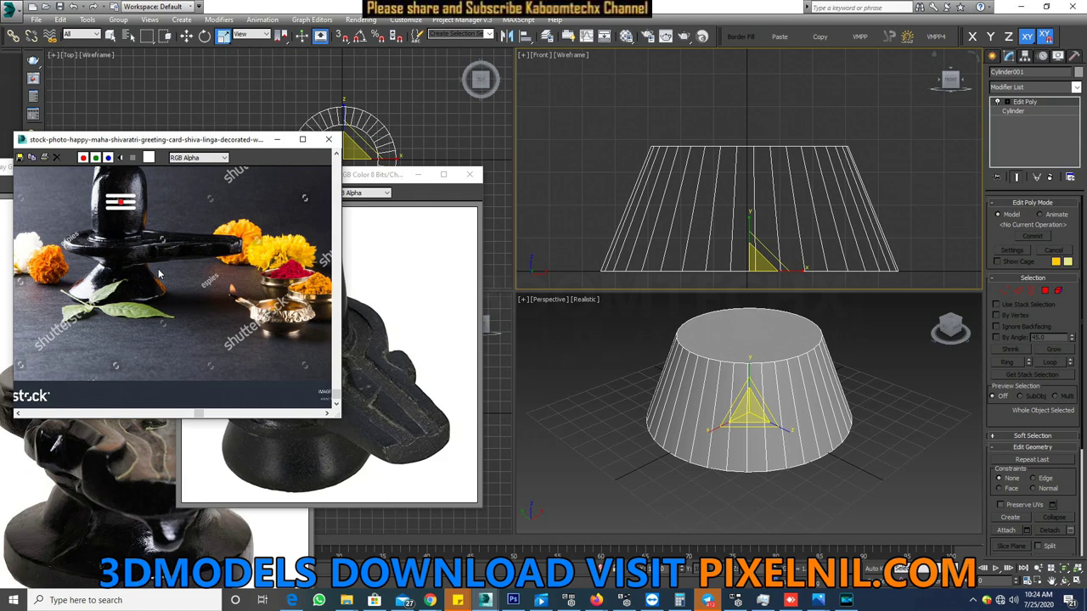
{"action": "left_click", "coordinate": [386, 331]}
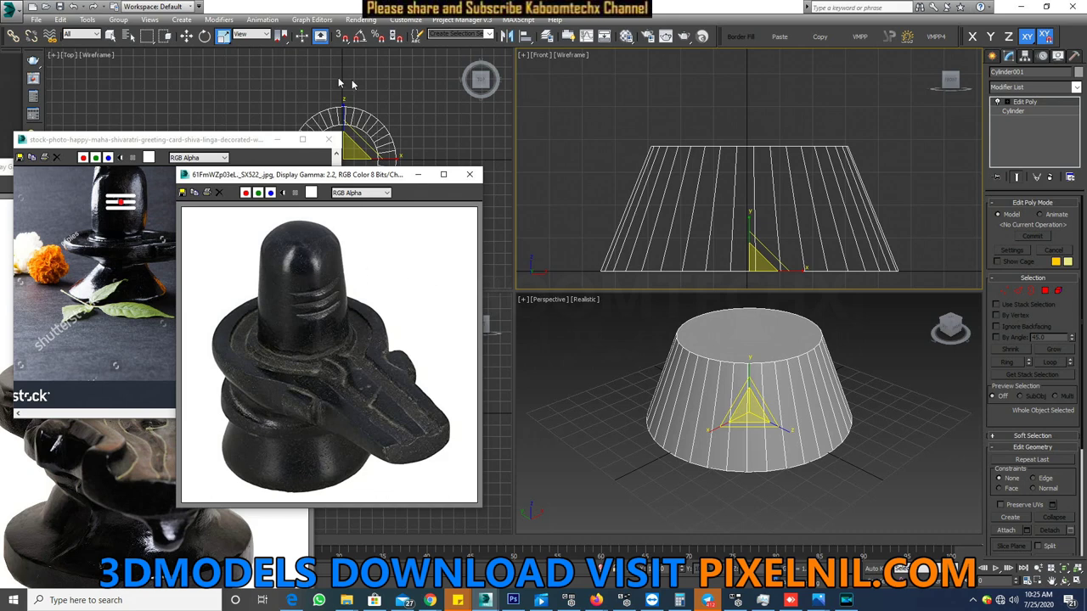
{"action": "left_click", "coordinate": [186, 36]}
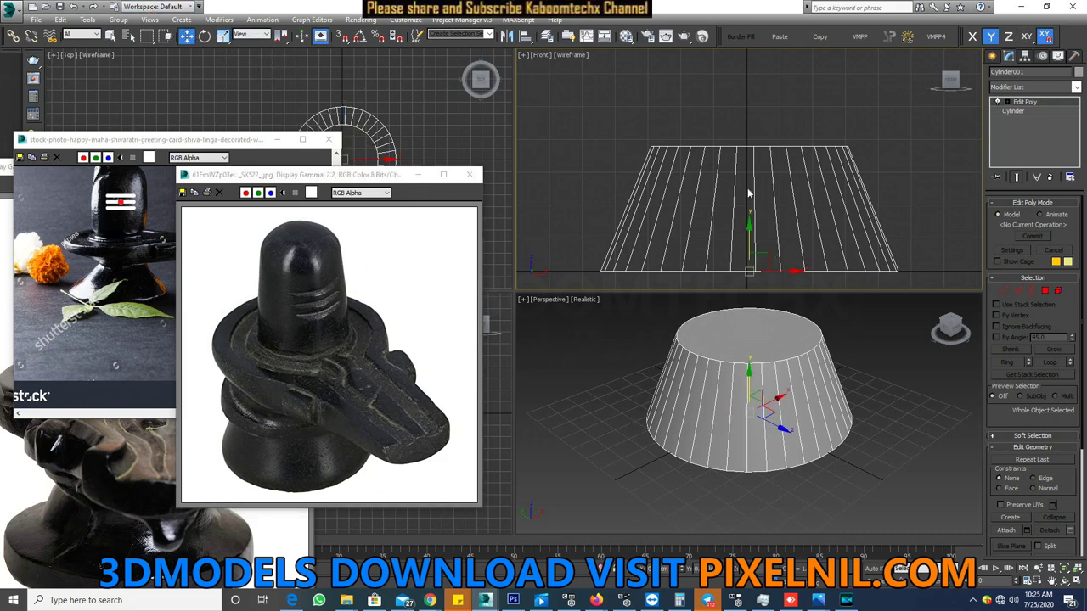
{"action": "left_click", "coordinate": [749, 235]}
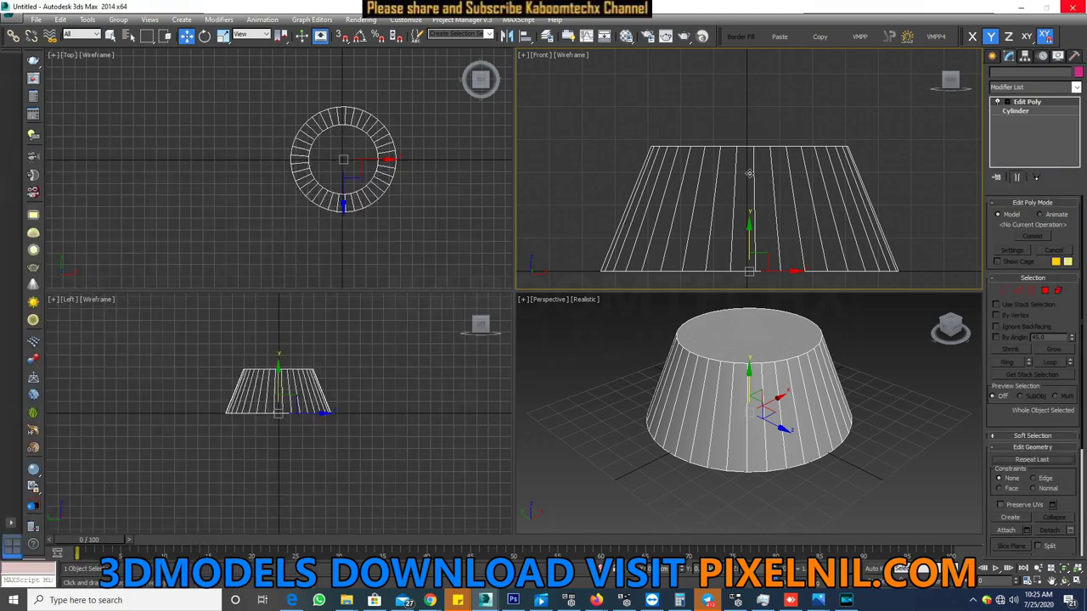
{"action": "left_click_drag", "start_coordinate": [749, 173], "coordinate": [742, 106]}
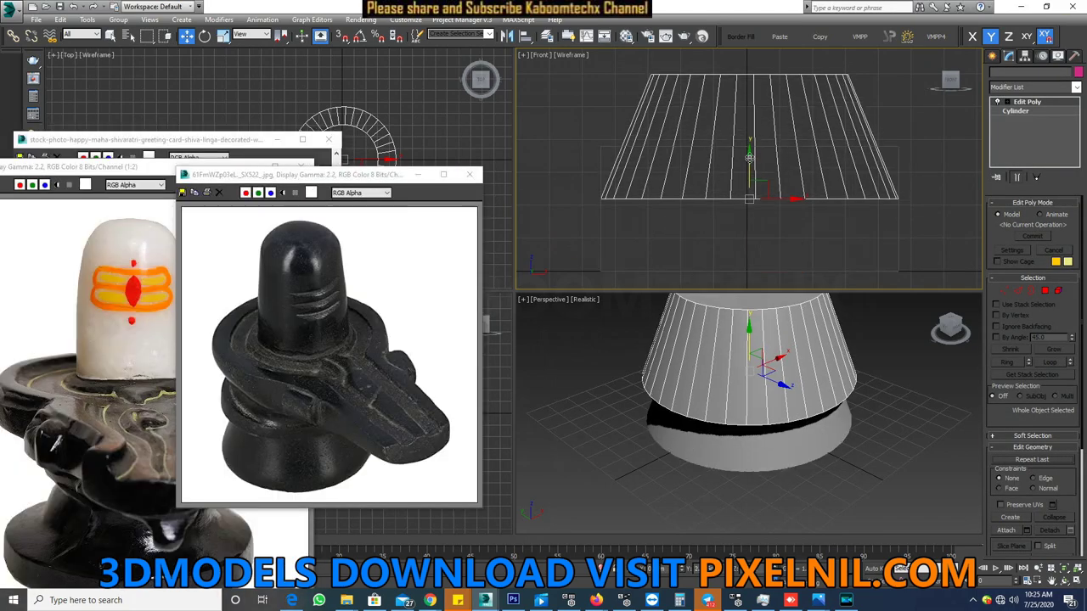
- Make the clone an independent Copy, Cylinder002, and maximize the Front viewport
{"action": "key", "text": "ctrl+v"}
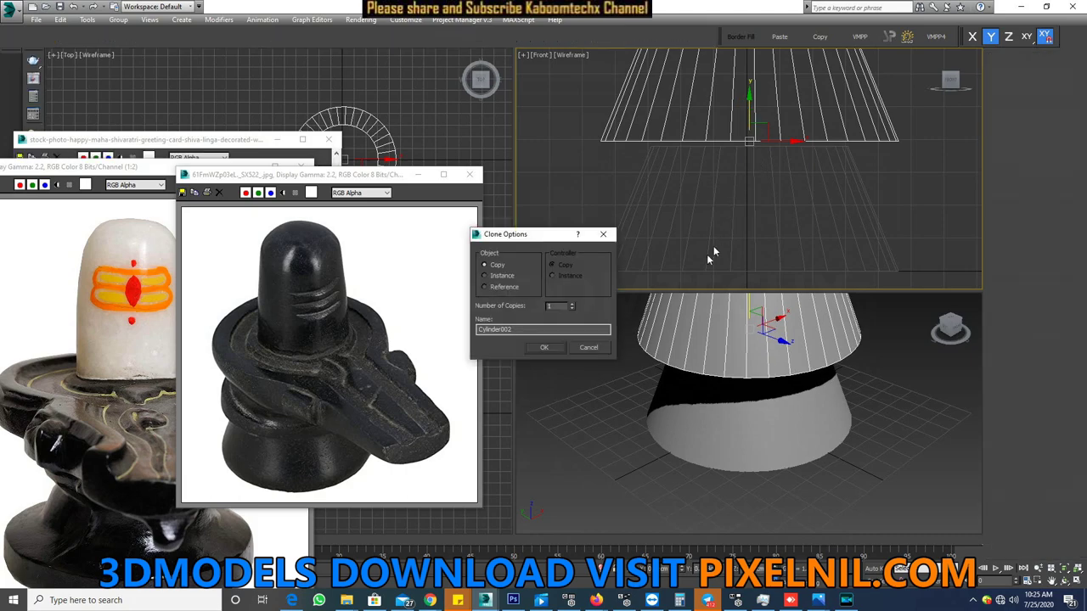
{"action": "left_click", "coordinate": [552, 344]}
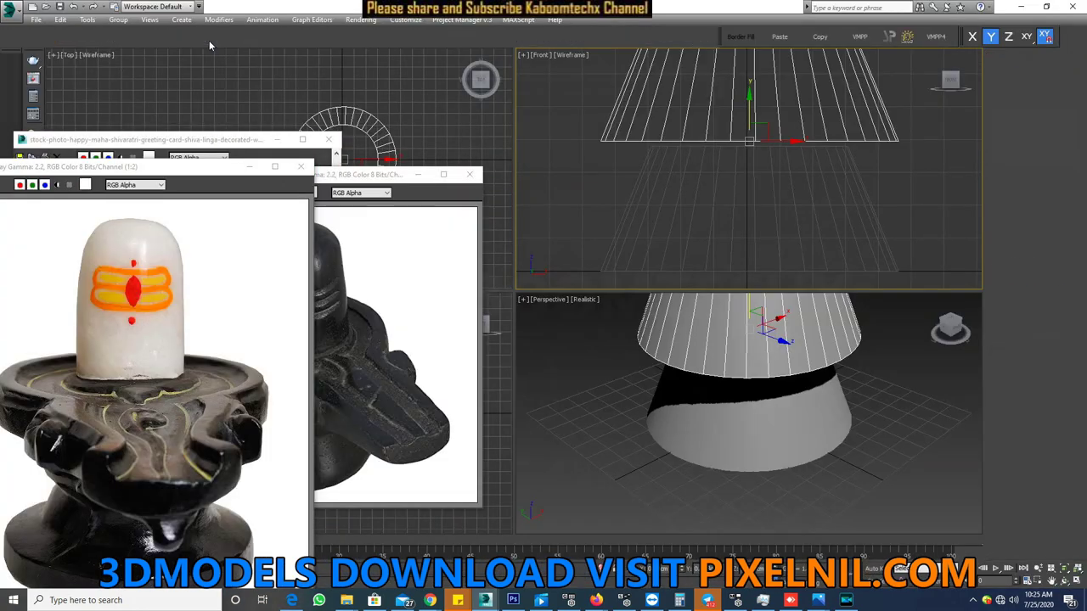
{"action": "left_click", "coordinate": [205, 35]}
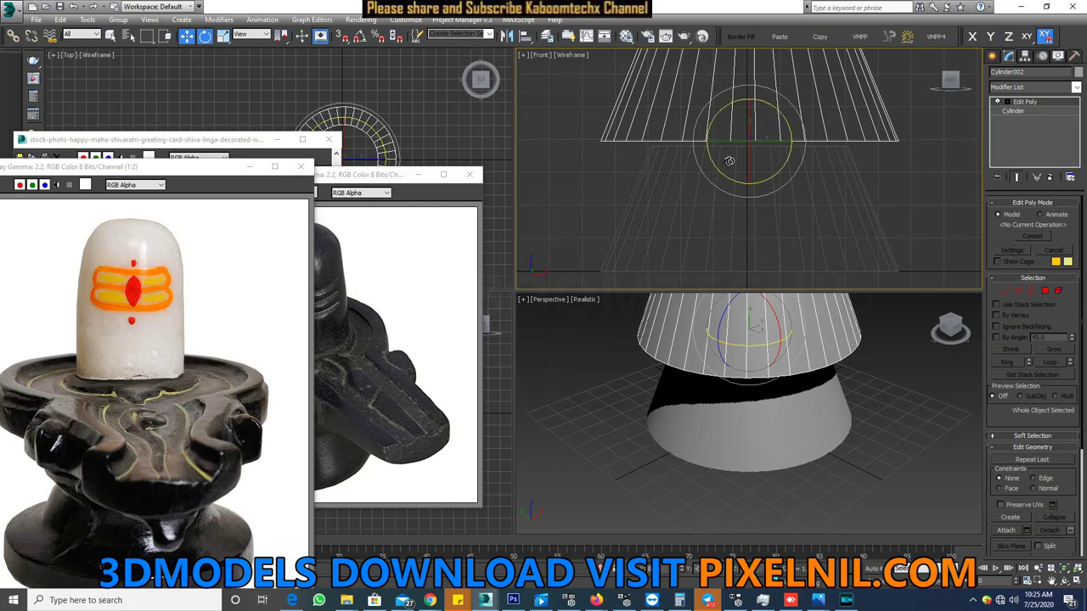
{"action": "middle_click_drag", "start_coordinate": [729, 159], "coordinate": [720, 217]}
{"action": "key", "text": "alt+w"}
{"action": "scroll", "coordinate": [628, 316], "scroll_direction": "down", "scroll_amount": 2}
{"action": "scroll", "coordinate": [628, 316], "scroll_direction": "down", "scroll_amount": 1}
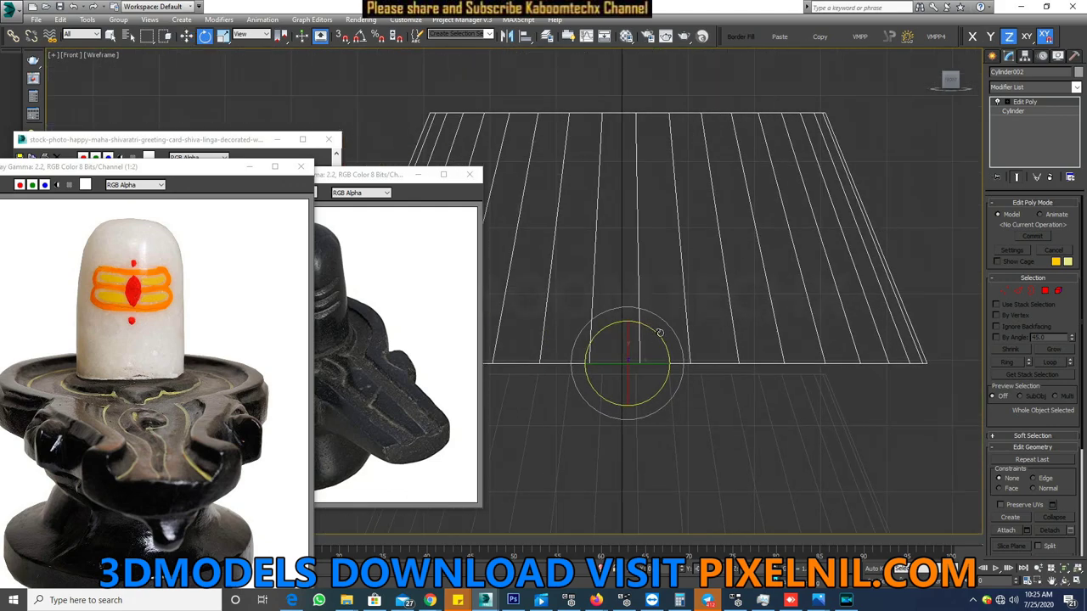
- Mirror the copied cone on the Y axis so it sits upside down
{"action": "left_click_drag", "start_coordinate": [659, 332], "coordinate": [517, 243]}
{"action": "right_click", "coordinate": [516, 243]}
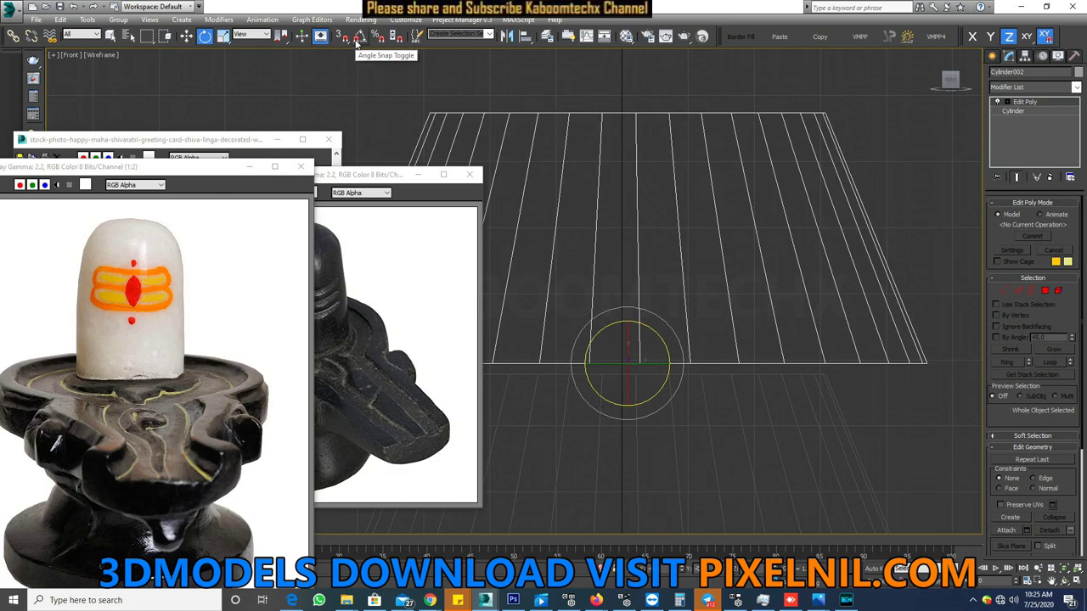
{"action": "left_click", "coordinate": [507, 36]}
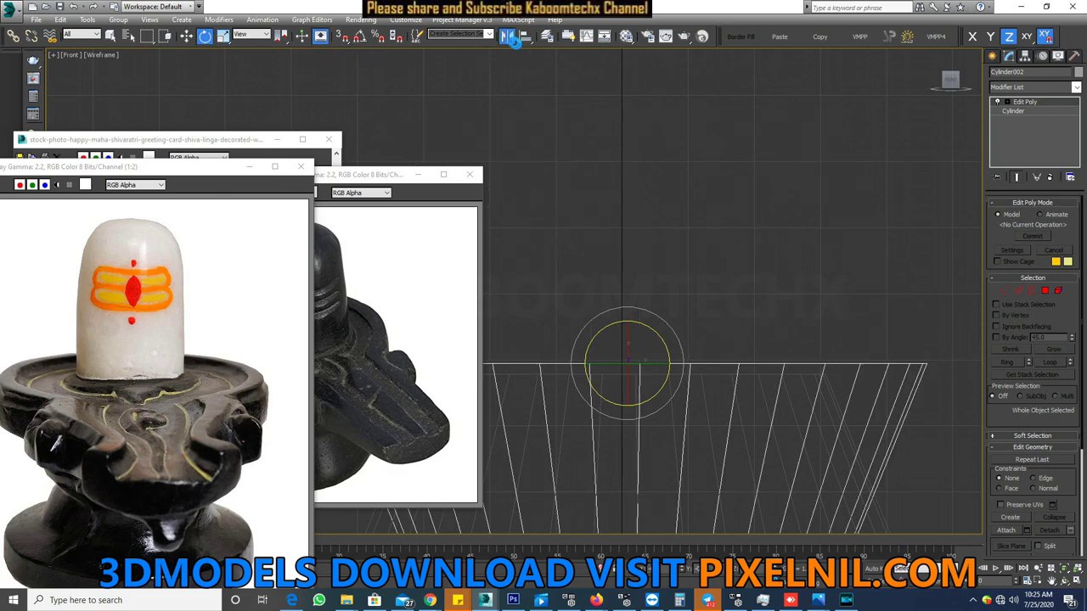
{"action": "left_click", "coordinate": [512, 380]}
{"action": "key", "text": "z"}
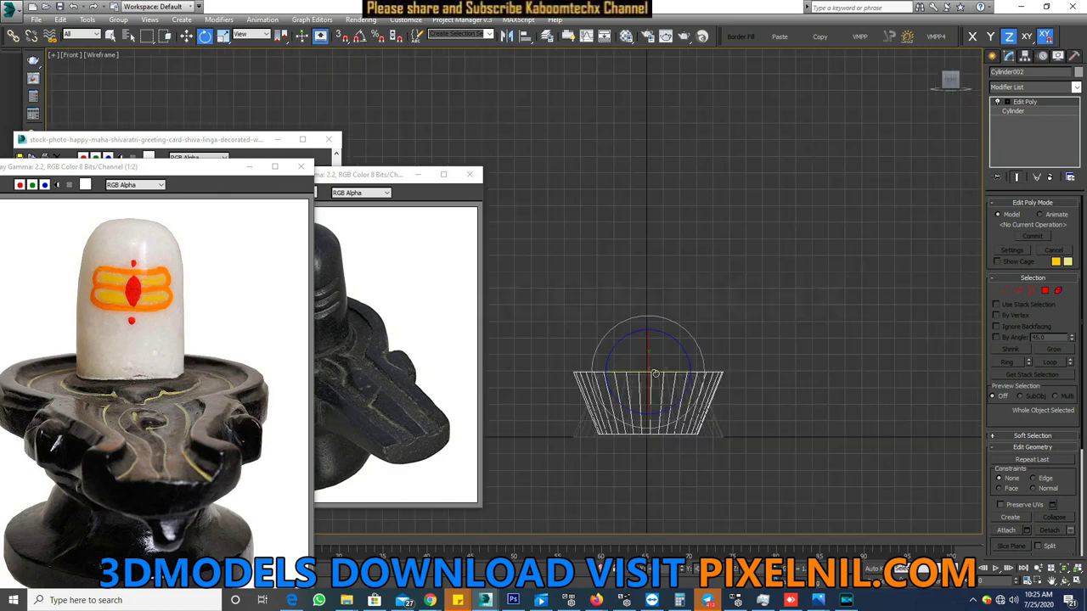
- Raise the flipped cone and snap it onto the top of the tapered base
{"action": "left_click", "coordinate": [186, 35]}
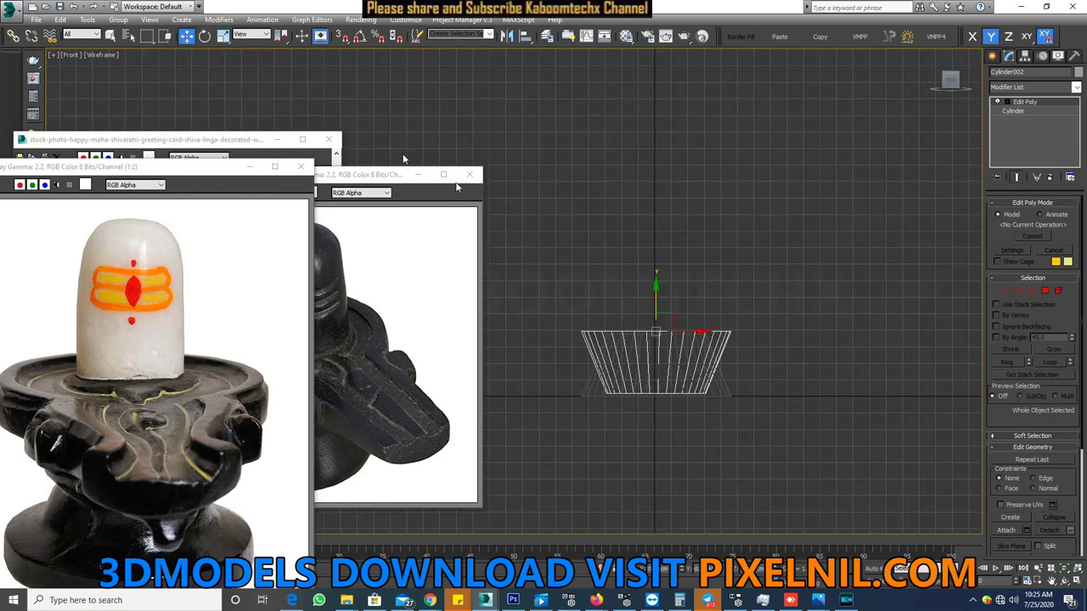
{"action": "scroll", "coordinate": [687, 305], "scroll_direction": "up", "scroll_amount": 4}
{"action": "left_click_drag", "start_coordinate": [634, 338], "coordinate": [642, 216]}
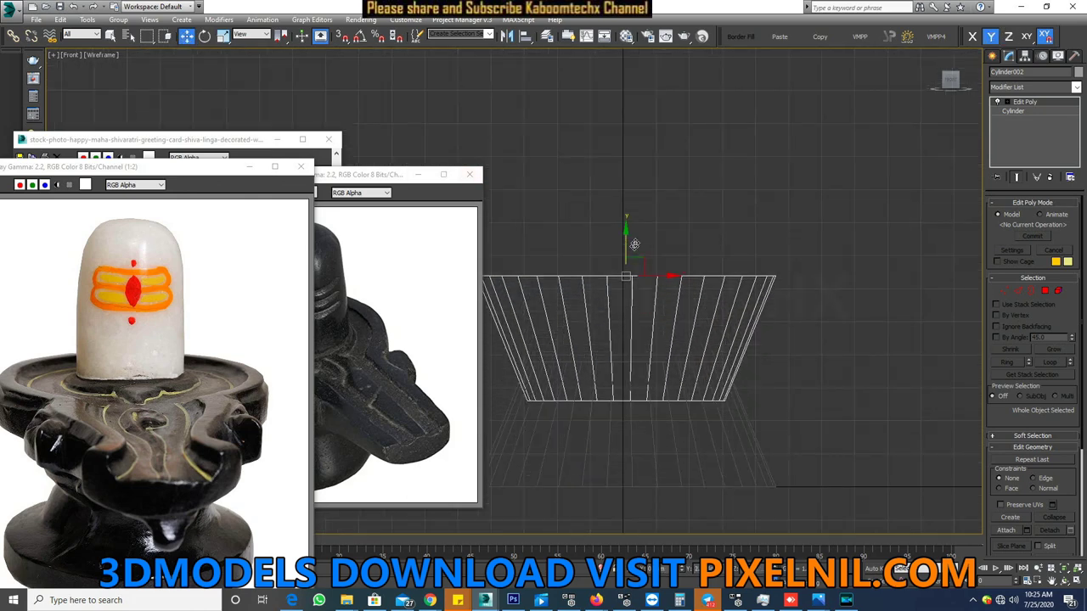
{"action": "middle_click_drag", "start_coordinate": [662, 231], "coordinate": [687, 160]}
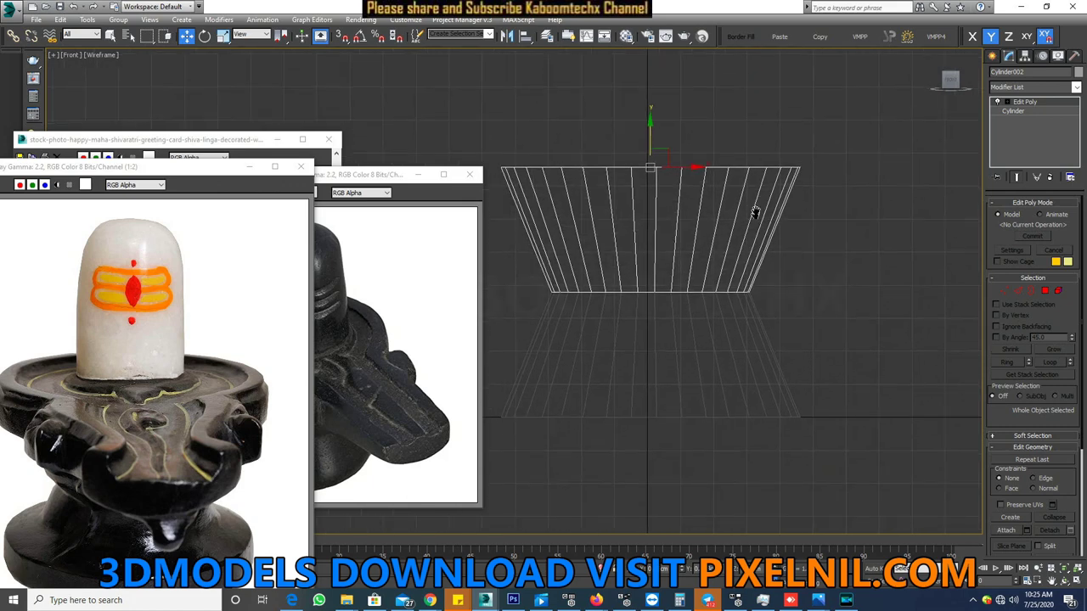
{"action": "left_click_drag", "start_coordinate": [647, 140], "coordinate": [653, 106]}
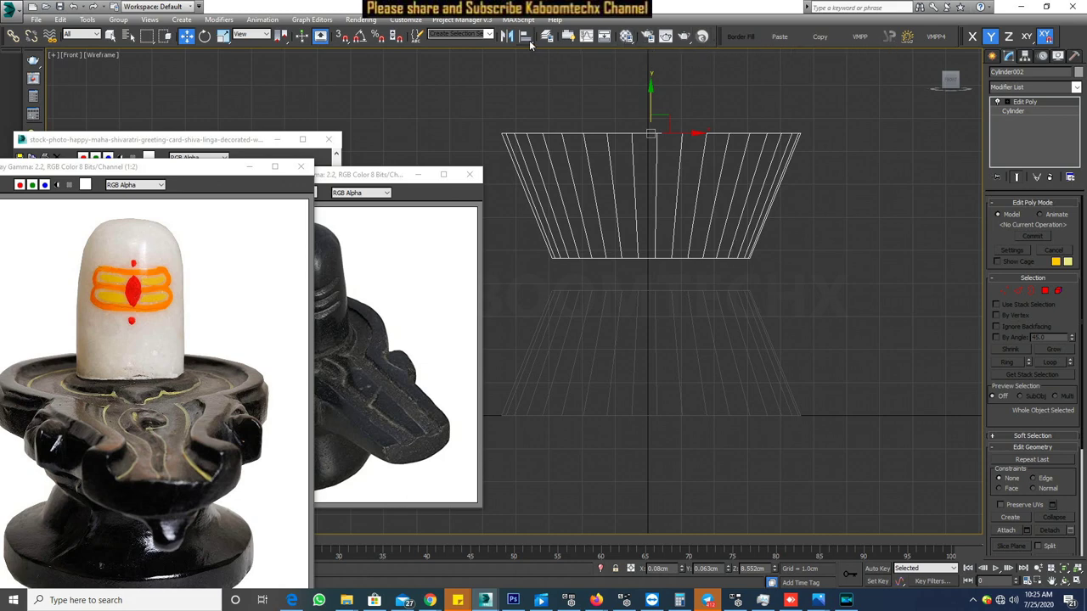
{"action": "left_click", "coordinate": [350, 38]}
{"action": "left_click_drag", "start_coordinate": [752, 257], "coordinate": [752, 288]}
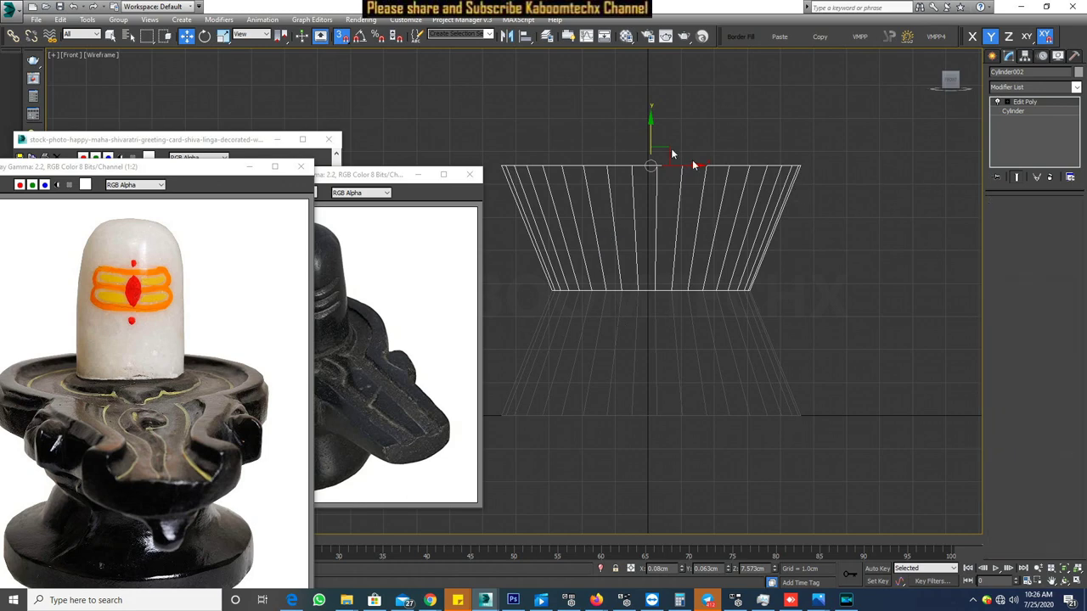
{"action": "key", "text": "1"}
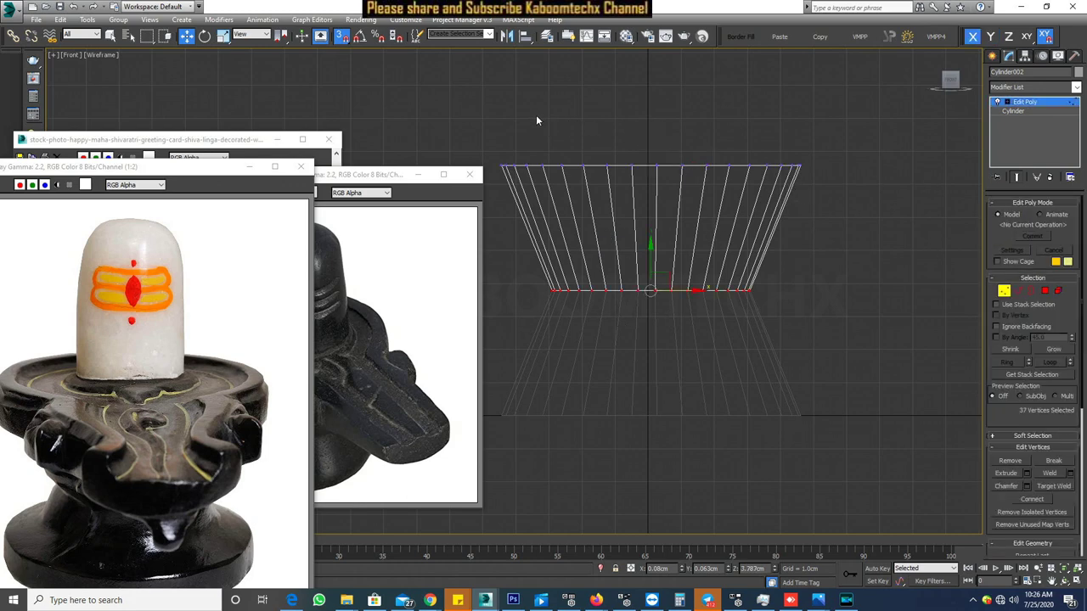
- Select the flared cone's top-rim vertices and lower them into a shallow dish
{"action": "left_click_drag", "start_coordinate": [529, 151], "coordinate": [862, 192]}
{"action": "left_click_drag", "start_coordinate": [648, 131], "coordinate": [677, 250]}
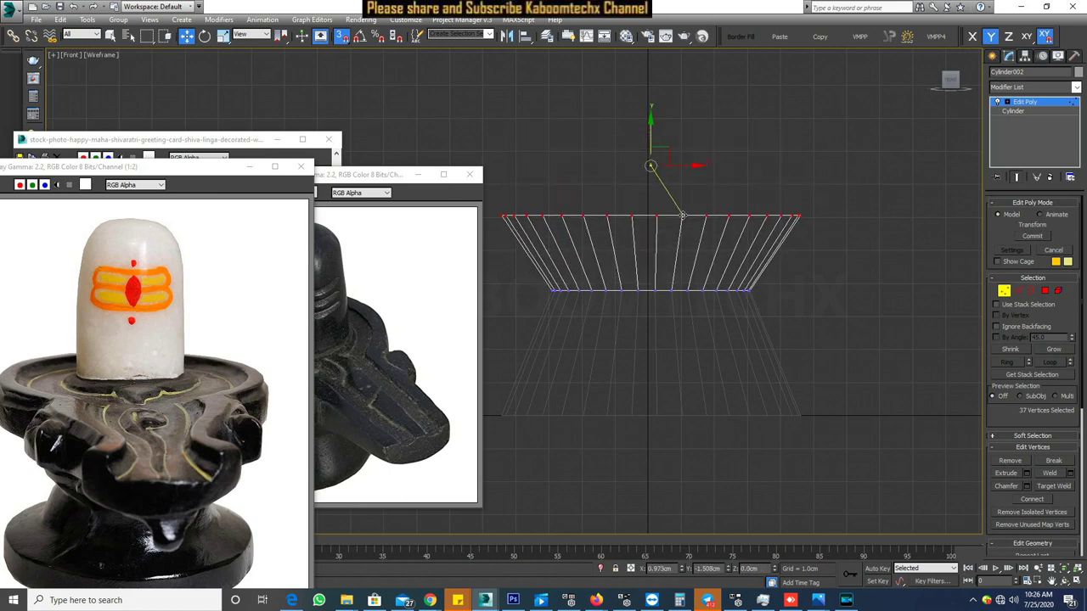
{"action": "left_click_drag", "start_coordinate": [677, 230], "coordinate": [650, 229]}
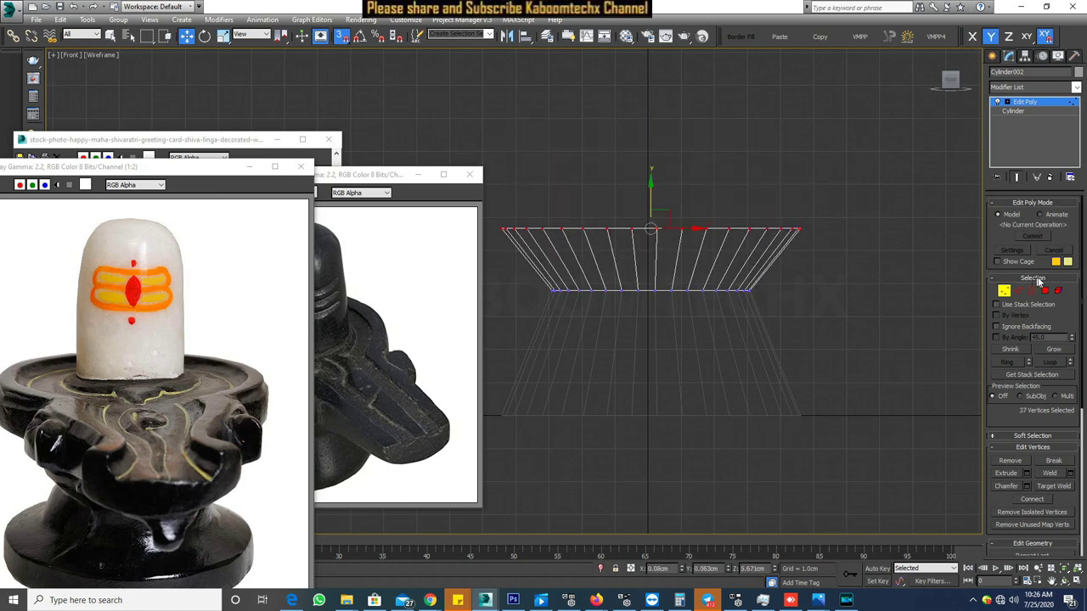
{"action": "left_click", "coordinate": [1046, 291]}
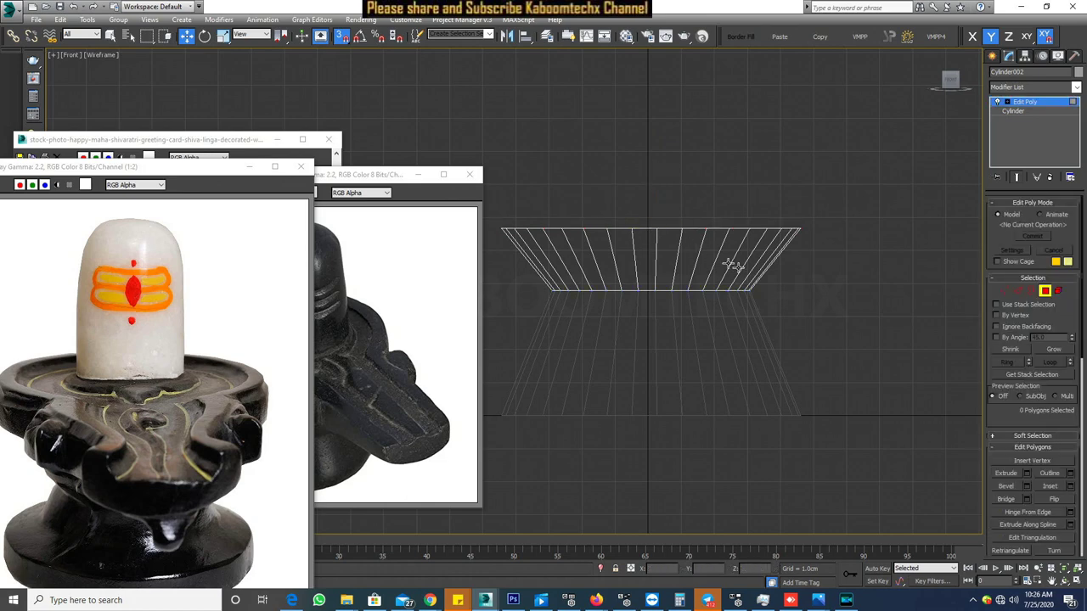
- Bring the stock reference photo to the front for comparison
{"action": "scroll", "coordinate": [620, 223], "scroll_direction": "down", "scroll_amount": 2}
{"action": "scroll", "coordinate": [660, 219], "scroll_direction": "down", "scroll_amount": 1}
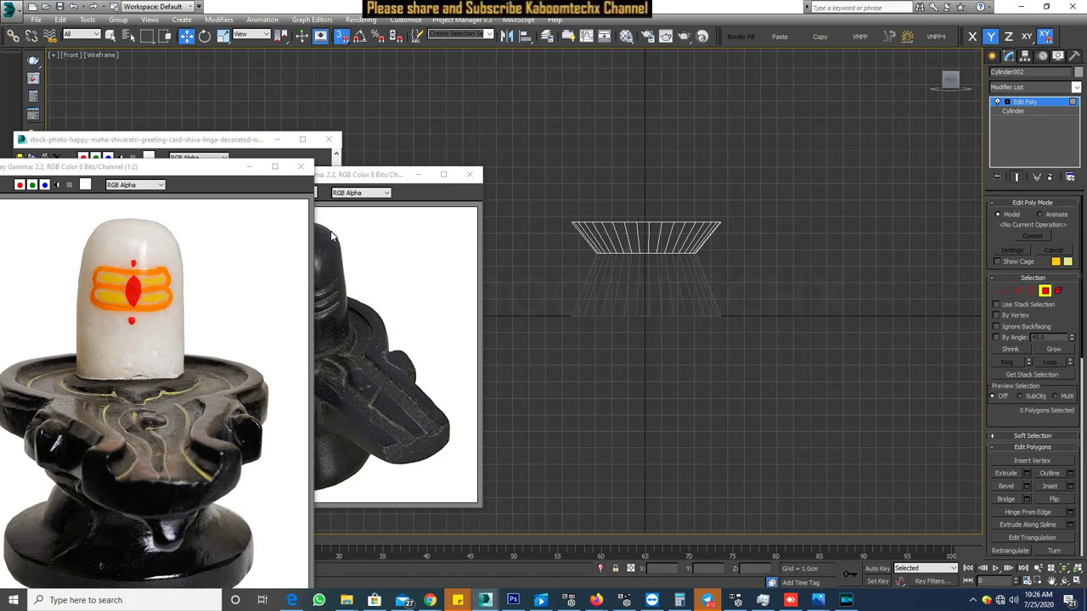
{"action": "left_click", "coordinate": [217, 146]}
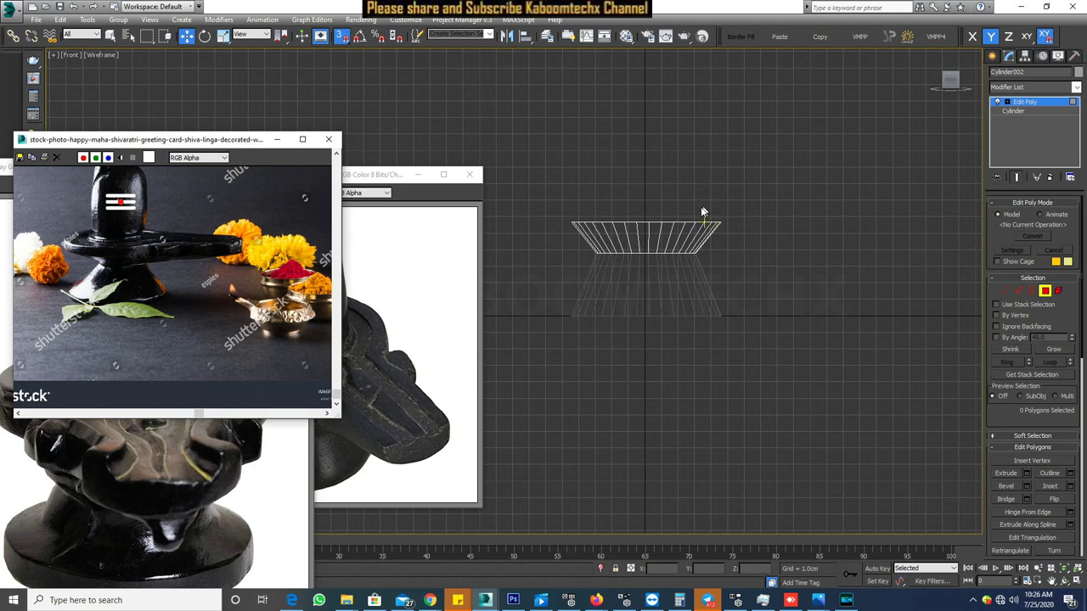
{"action": "scroll", "coordinate": [700, 211], "scroll_direction": "down", "scroll_amount": 5}
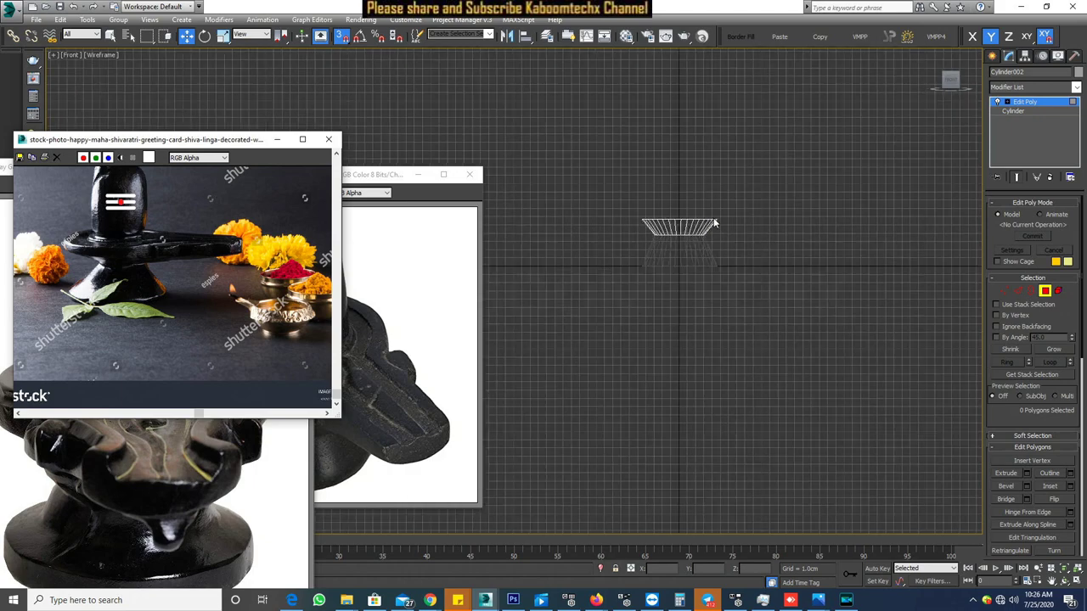
{"action": "scroll", "coordinate": [708, 205], "scroll_direction": "up", "scroll_amount": 3}
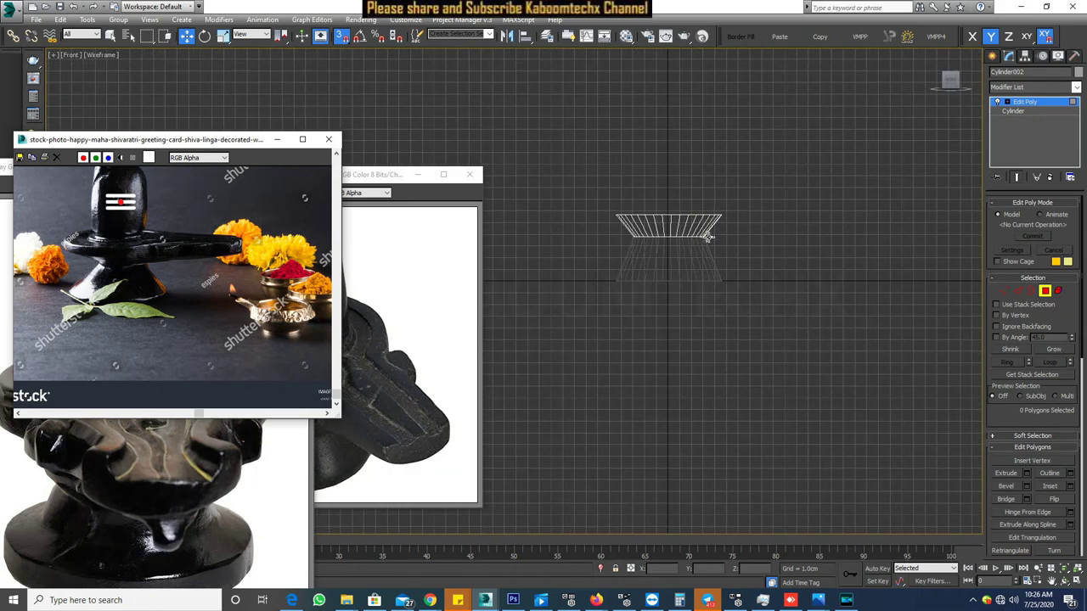
{"action": "scroll", "coordinate": [716, 265], "scroll_direction": "down", "scroll_amount": 3}
{"action": "scroll", "coordinate": [723, 269], "scroll_direction": "up", "scroll_amount": 4}
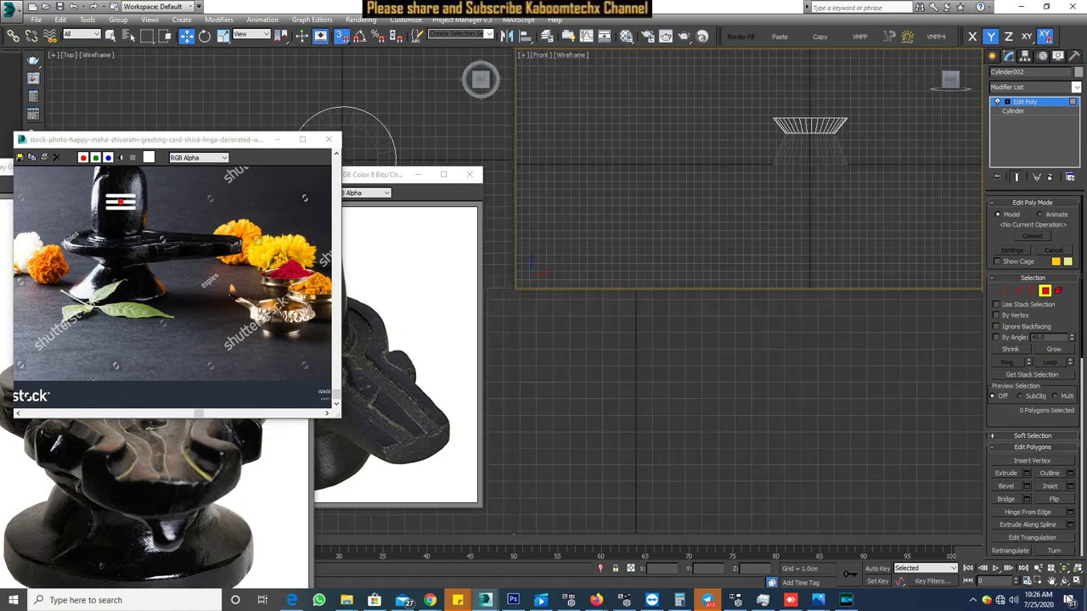
- Maximize the Perspective view for a close look and select the dish's top face
{"action": "left_click", "coordinate": [1073, 583]}
{"action": "scroll", "coordinate": [796, 353], "scroll_direction": "down", "scroll_amount": 5}
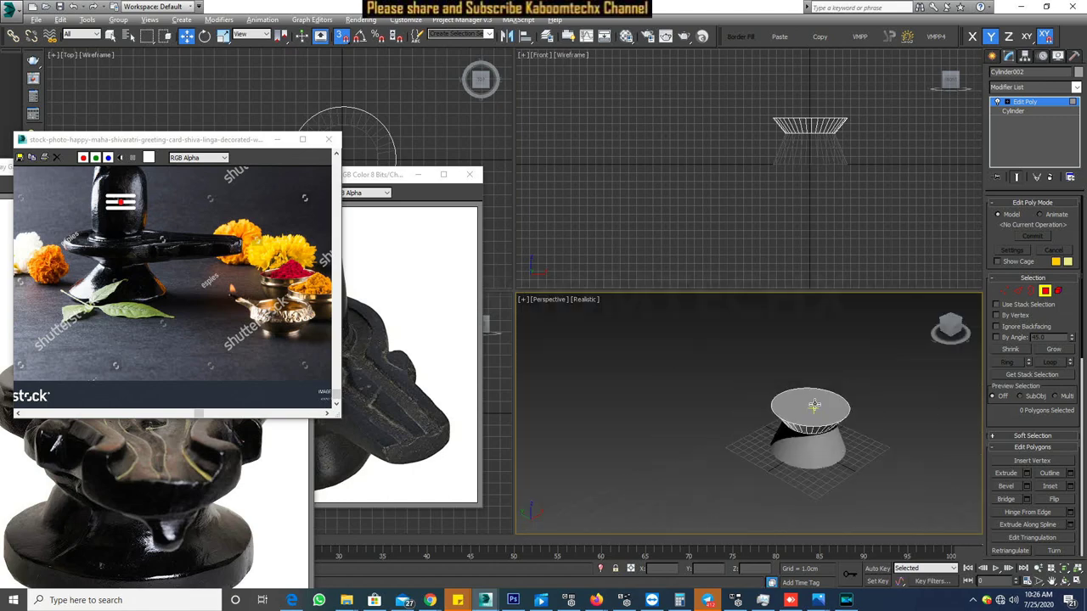
{"action": "key", "text": "alt+w"}
{"action": "scroll", "coordinate": [738, 315], "scroll_direction": "up", "scroll_amount": 3}
{"action": "scroll", "coordinate": [686, 325], "scroll_direction": "down", "scroll_amount": 2}
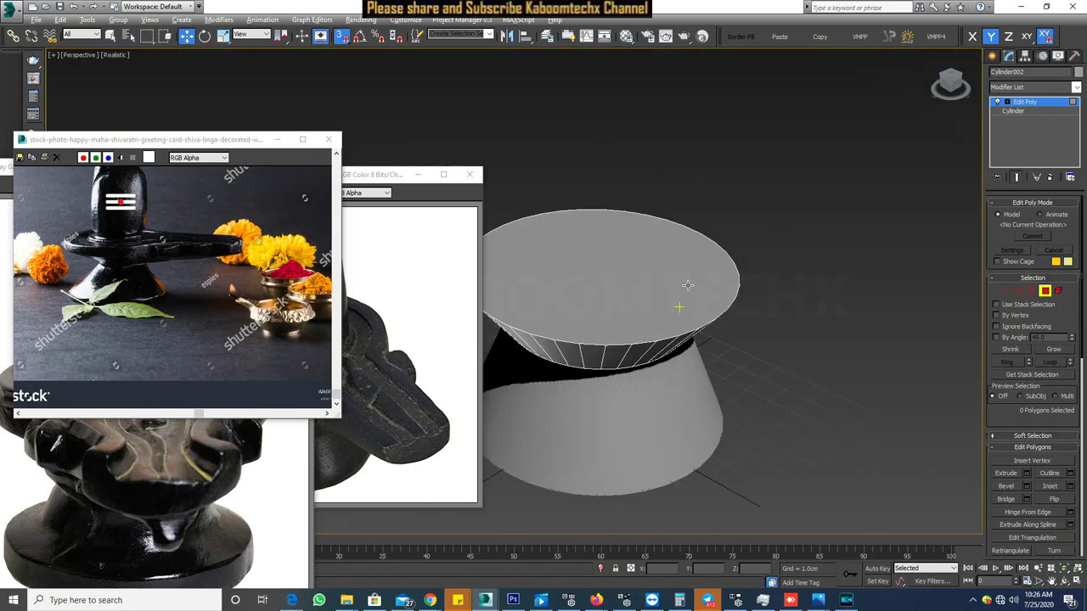
{"action": "left_click", "coordinate": [660, 270]}
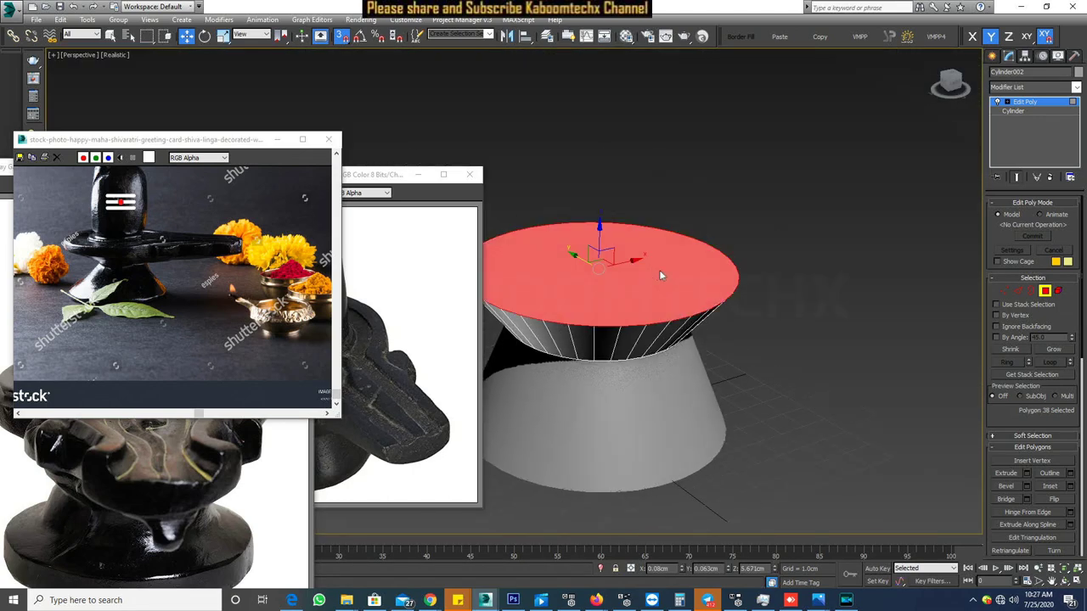
- Extrude the top face upward by 0.692 into a thin raised lip, then deselect it
{"action": "right_click", "coordinate": [661, 270]}
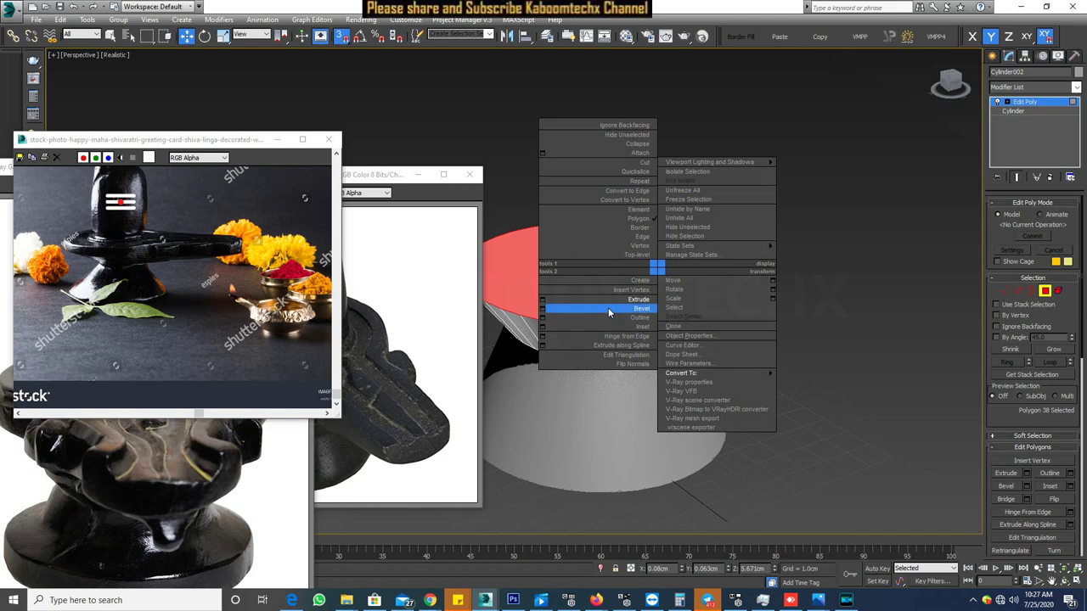
{"action": "left_click", "coordinate": [543, 303]}
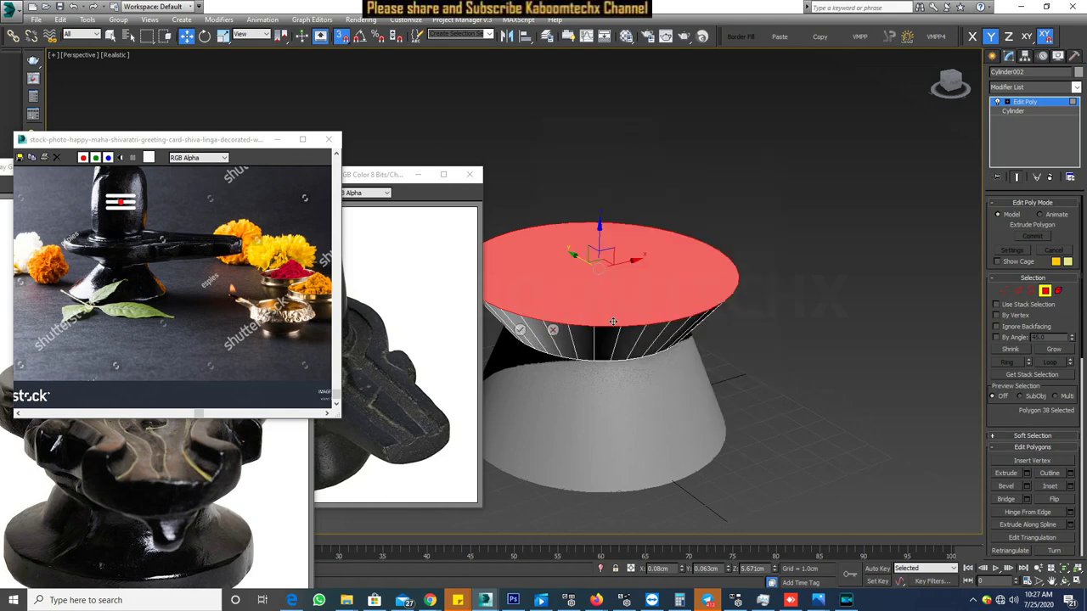
{"action": "left_click_drag", "start_coordinate": [523, 310], "coordinate": [530, 268]}
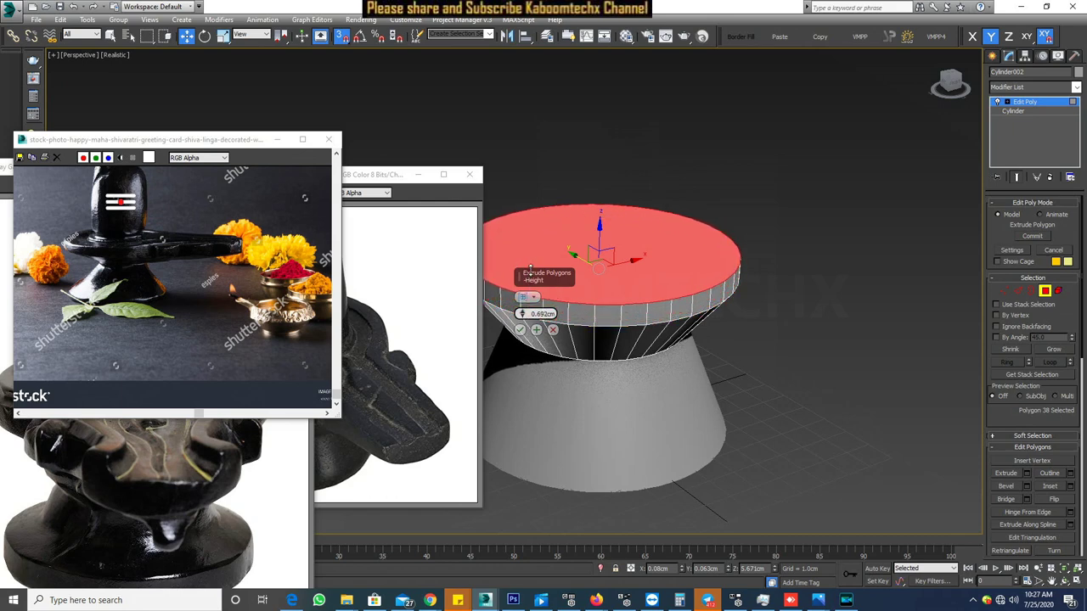
{"action": "left_click", "coordinate": [524, 330]}
{"action": "mouse_move", "coordinate": [658, 304]}
{"action": "middle_mouse_down", "text": "alt"}
{"action": "mouse_move", "coordinate": [745, 277]}
{"action": "mouse_move", "coordinate": [695, 268]}
{"action": "mouse_move", "coordinate": [784, 293]}
{"action": "mouse_move", "coordinate": [688, 291]}
{"action": "mouse_move", "coordinate": [692, 333]}
{"action": "mouse_move", "coordinate": [714, 351]}
{"action": "mouse_move", "coordinate": [760, 331]}
{"action": "mouse_move", "coordinate": [664, 296]}
{"action": "middle_mouse_up", "text": "alt"}
{"action": "scroll", "coordinate": [761, 318], "scroll_direction": "down", "scroll_amount": 2}
{"action": "scroll", "coordinate": [762, 300], "scroll_direction": "down", "scroll_amount": 3}
{"action": "left_click", "coordinate": [767, 285]}
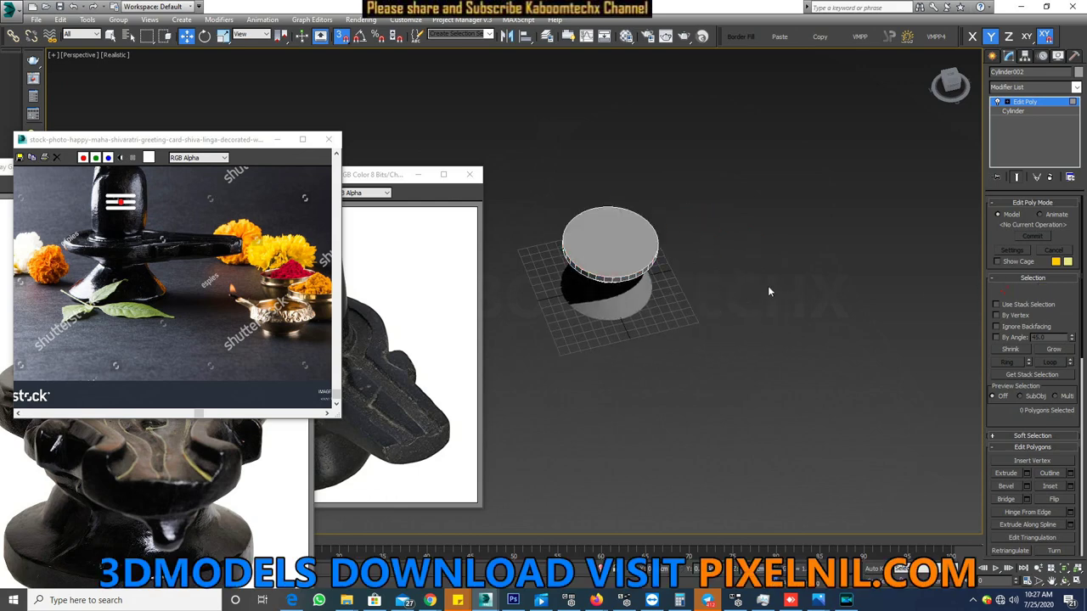
- Select a row of side polygons along the rim where the spout will emerge
{"action": "left_click", "coordinate": [618, 274]}
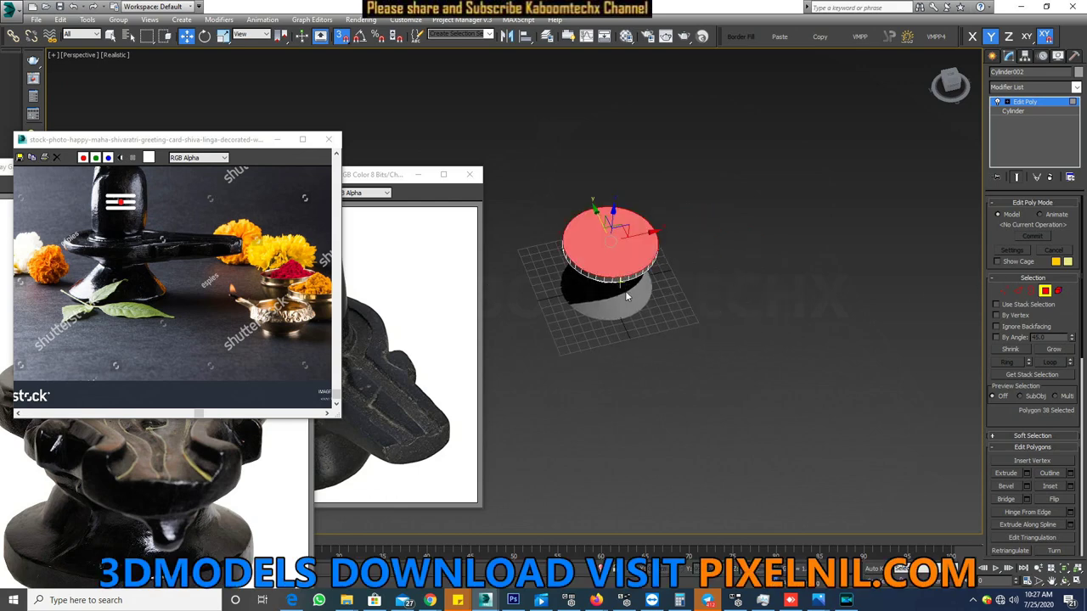
{"action": "scroll", "coordinate": [618, 275], "scroll_direction": "up", "scroll_amount": 5}
{"action": "left_click", "coordinate": [594, 248]}
{"action": "mouse_move", "coordinate": [595, 248]}
{"action": "middle_mouse_down", "text": "alt"}
{"action": "mouse_move", "coordinate": [637, 306]}
{"action": "mouse_move", "coordinate": [621, 261]}
{"action": "middle_mouse_up", "text": "alt"}
{"action": "left_click", "coordinate": [620, 261], "text": "ctrl"}
{"action": "left_click", "coordinate": [650, 259], "text": "ctrl"}
{"action": "left_click", "coordinate": [674, 258], "text": "ctrl"}
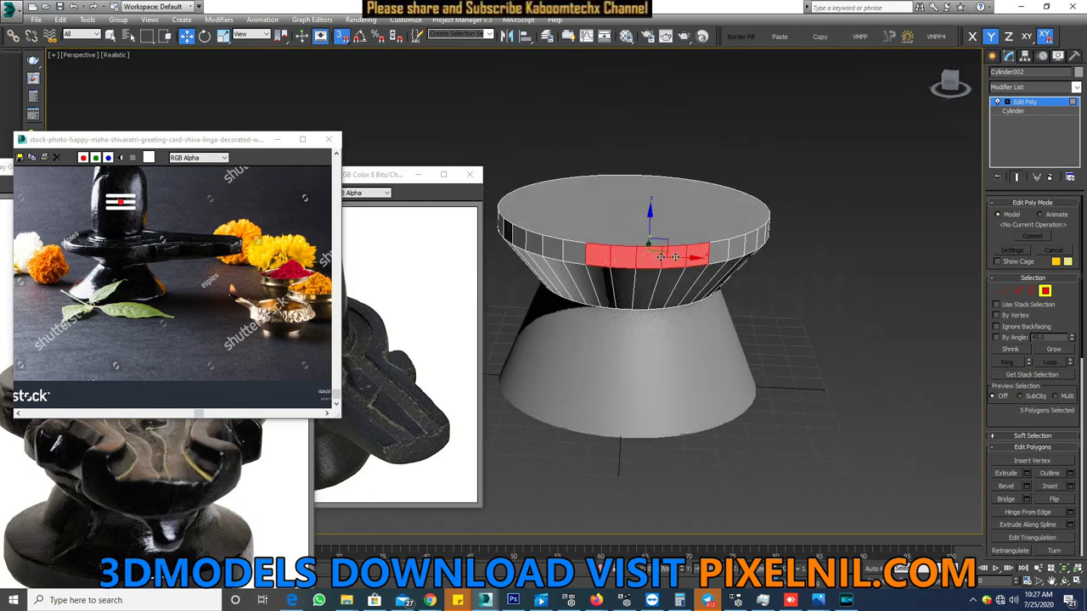
{"action": "left_click", "coordinate": [580, 255], "text": "ctrl"}
{"action": "left_click", "coordinate": [570, 254], "text": "ctrl"}
{"action": "mouse_move", "coordinate": [570, 255]}
{"action": "middle_mouse_down", "text": "alt"}
{"action": "mouse_move", "coordinate": [692, 325]}
{"action": "mouse_move", "coordinate": [723, 326]}
{"action": "middle_mouse_up", "text": "alt"}
- Move the reference photo aside and add one polygon at each end of the rim row
{"action": "scroll", "coordinate": [443, 309], "scroll_direction": "down", "scroll_amount": 2}
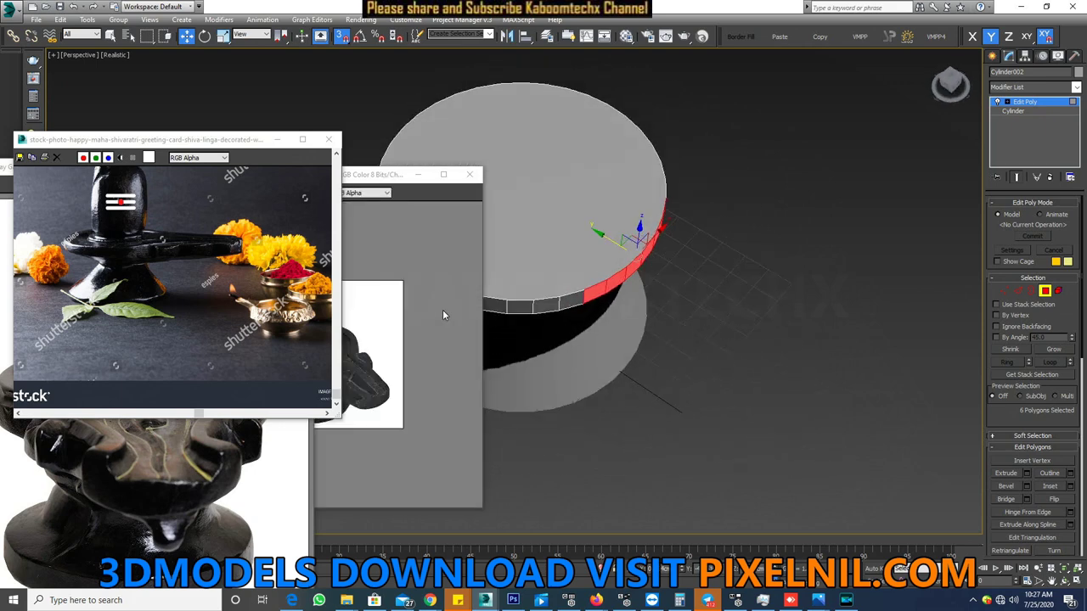
{"action": "scroll", "coordinate": [436, 254], "scroll_direction": "up", "scroll_amount": 1}
{"action": "scroll", "coordinate": [435, 254], "scroll_direction": "up", "scroll_amount": 1}
{"action": "mouse_move", "coordinate": [388, 174]}
{"action": "left_mouse_down"}
{"action": "mouse_move", "coordinate": [582, 169]}
{"action": "mouse_move", "coordinate": [255, 160]}
{"action": "mouse_move", "coordinate": [277, 162]}
{"action": "left_mouse_up"}
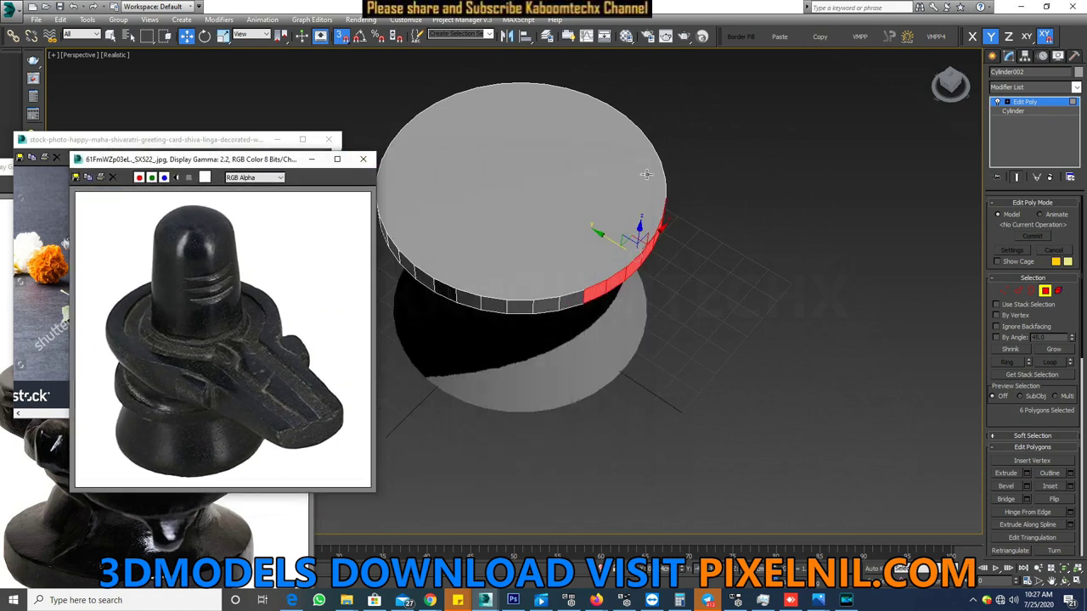
{"action": "scroll", "coordinate": [652, 260], "scroll_direction": "down", "scroll_amount": 2}
{"action": "middle_click_drag", "start_coordinate": [652, 260], "coordinate": [669, 264], "text": "alt"}
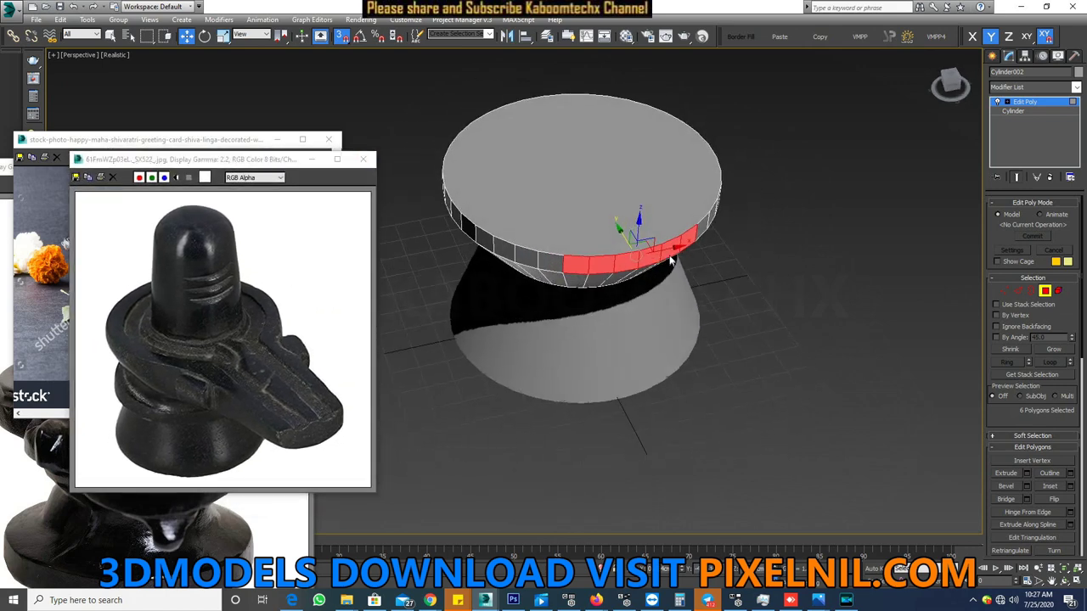
{"action": "left_click", "coordinate": [550, 259], "text": "ctrl"}
{"action": "left_click", "coordinate": [703, 228], "text": "ctrl"}
- Add the lower-band polygons beneath the row, completing a 16-polygon block
{"action": "mouse_move", "coordinate": [726, 294]}
{"action": "middle_mouse_down", "text": "alt"}
{"action": "mouse_move", "coordinate": [677, 321]}
{"action": "mouse_move", "coordinate": [704, 332]}
{"action": "mouse_move", "coordinate": [716, 354]}
{"action": "mouse_move", "coordinate": [770, 276]}
{"action": "middle_mouse_up", "text": "alt"}
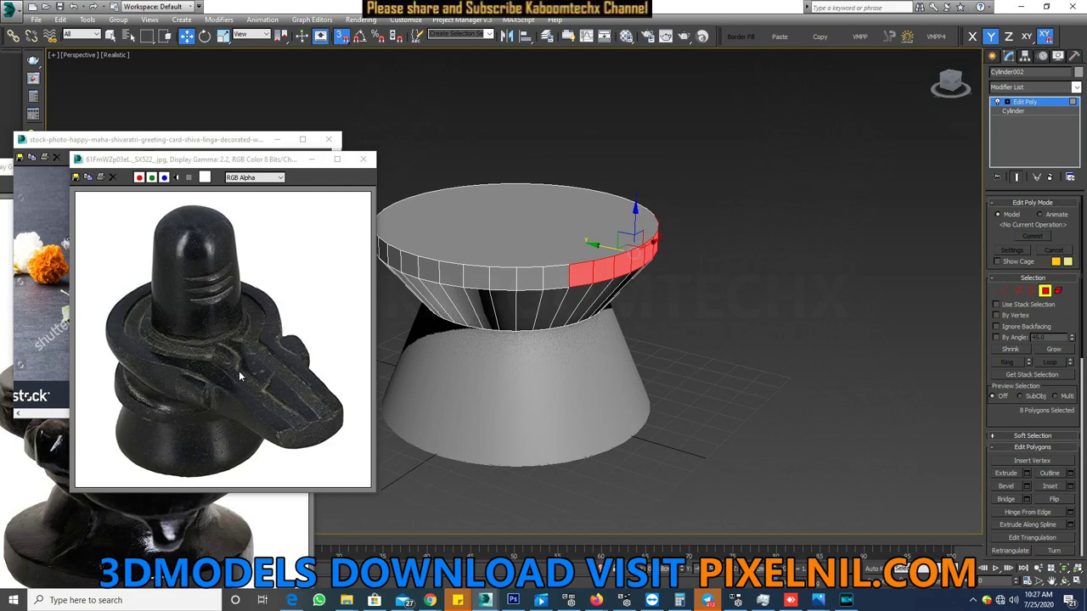
{"action": "mouse_move", "coordinate": [552, 299]}
{"action": "middle_mouse_down", "text": "alt"}
{"action": "mouse_move", "coordinate": [575, 293]}
{"action": "mouse_move", "coordinate": [584, 258]}
{"action": "mouse_move", "coordinate": [527, 231]}
{"action": "mouse_move", "coordinate": [608, 247]}
{"action": "middle_mouse_up", "text": "alt"}
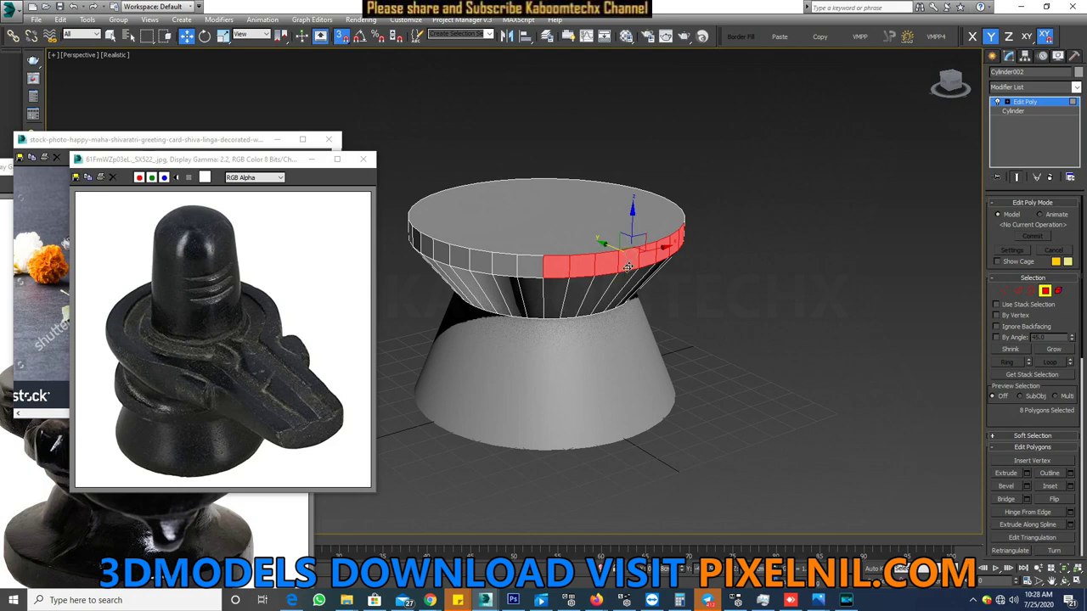
{"action": "left_click", "coordinate": [556, 289], "text": "ctrl"}
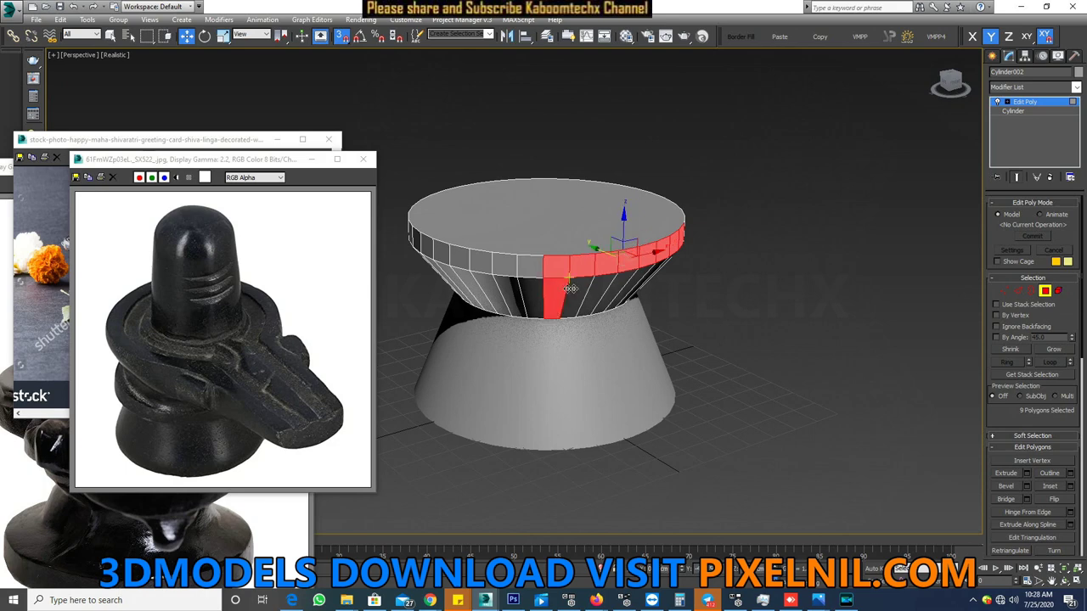
{"action": "left_click", "coordinate": [578, 291], "text": "ctrl"}
{"action": "left_click", "coordinate": [603, 291], "text": "ctrl"}
{"action": "left_click", "coordinate": [624, 284], "text": "ctrl"}
{"action": "left_click", "coordinate": [631, 279], "text": "ctrl"}
{"action": "middle_click_drag", "start_coordinate": [630, 279], "coordinate": [664, 277], "text": "alt"}
{"action": "left_click", "coordinate": [664, 277], "text": "ctrl"}
{"action": "left_click", "coordinate": [691, 280], "text": "ctrl"}
{"action": "left_click", "coordinate": [704, 282], "text": "ctrl"}
{"action": "mouse_move", "coordinate": [704, 282]}
{"action": "middle_mouse_down", "text": "alt"}
{"action": "mouse_move", "coordinate": [655, 330]}
{"action": "mouse_move", "coordinate": [693, 338]}
{"action": "middle_mouse_up", "text": "alt"}
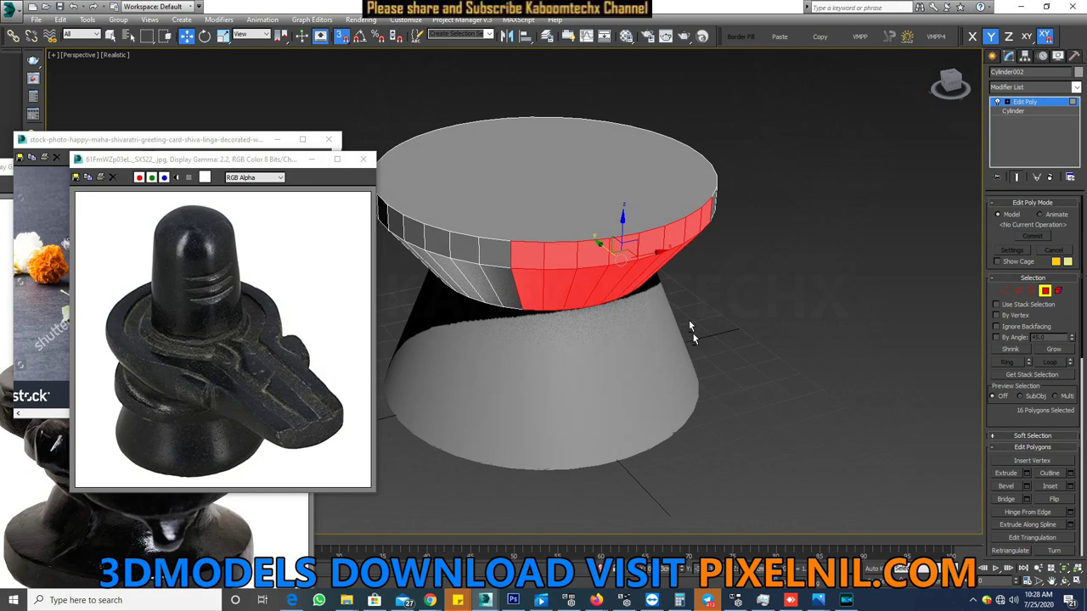
{"action": "right_click", "coordinate": [652, 246]}
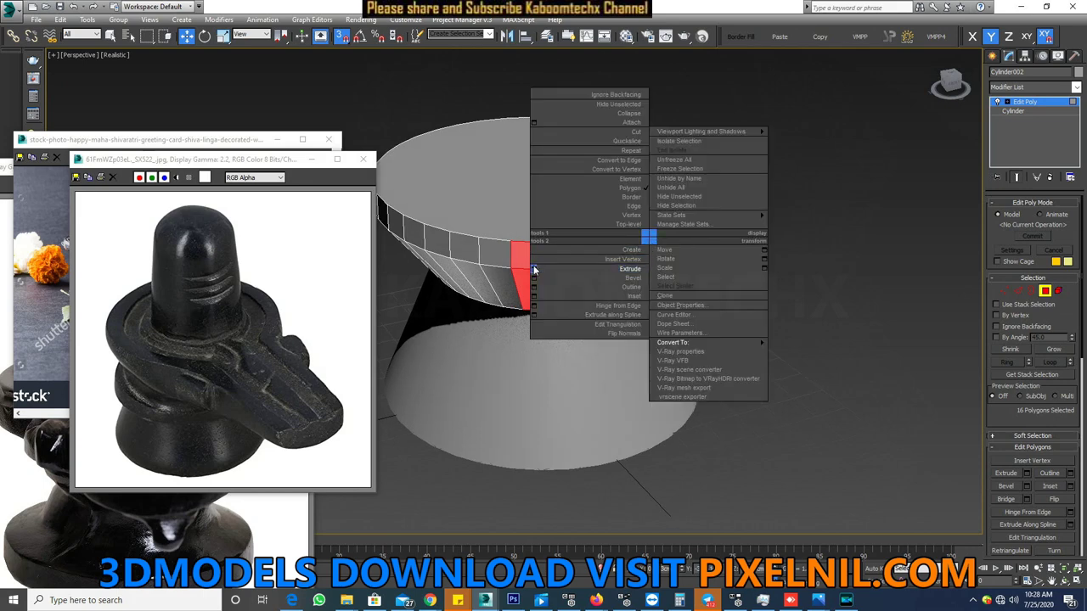
- Extrude the 16 selected side polygons
{"action": "left_click", "coordinate": [533, 267]}
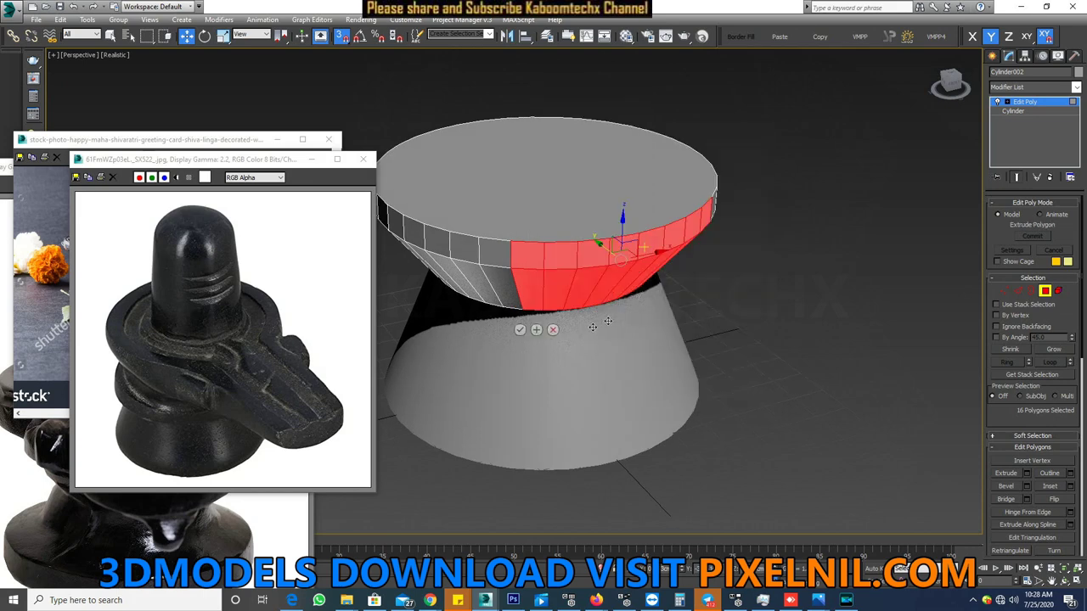
{"action": "left_click", "coordinate": [520, 330]}
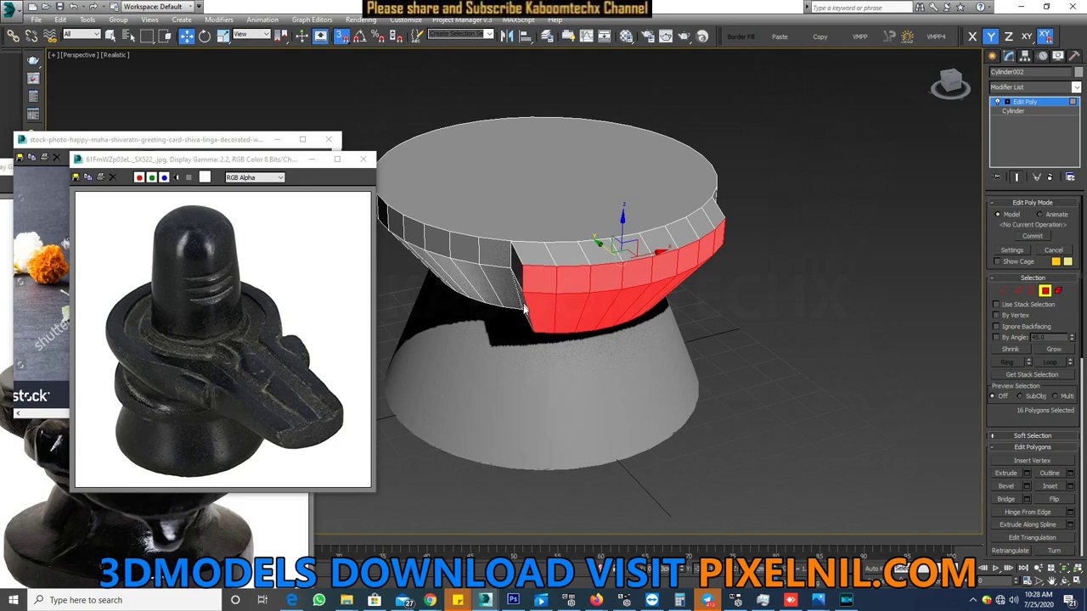
{"action": "mouse_move", "coordinate": [651, 319]}
{"action": "middle_mouse_down", "text": "alt"}
{"action": "mouse_move", "coordinate": [690, 315]}
{"action": "mouse_move", "coordinate": [679, 309]}
{"action": "middle_mouse_up", "text": "alt"}
{"action": "scroll", "coordinate": [690, 315], "scroll_direction": "down", "scroll_amount": 3}
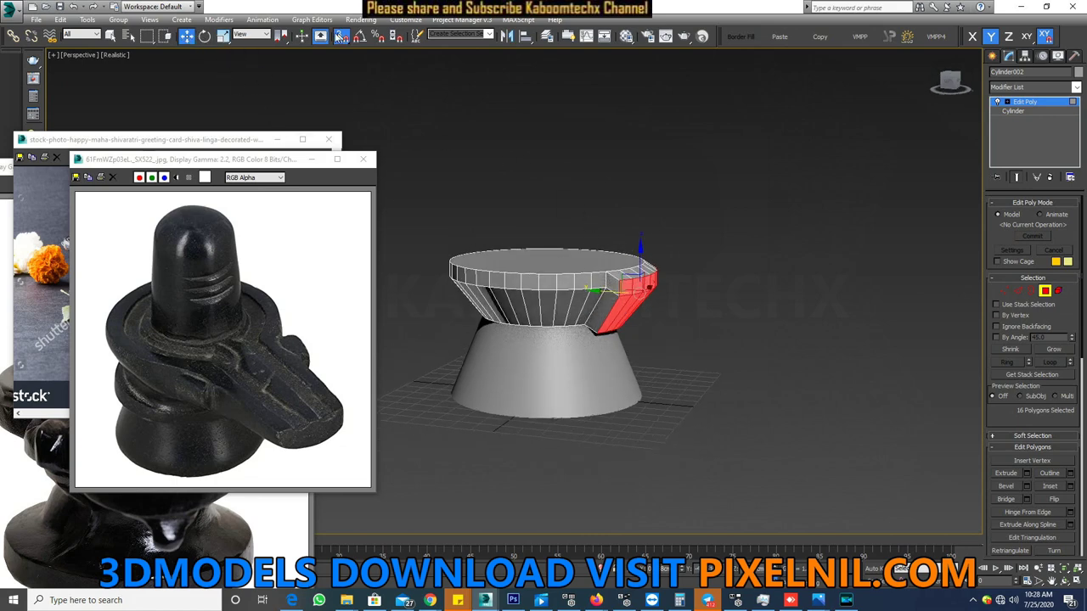
- Pull the extruded faces out along X into a long spout and scale its end flat
{"action": "left_click_drag", "start_coordinate": [624, 293], "coordinate": [736, 291]}
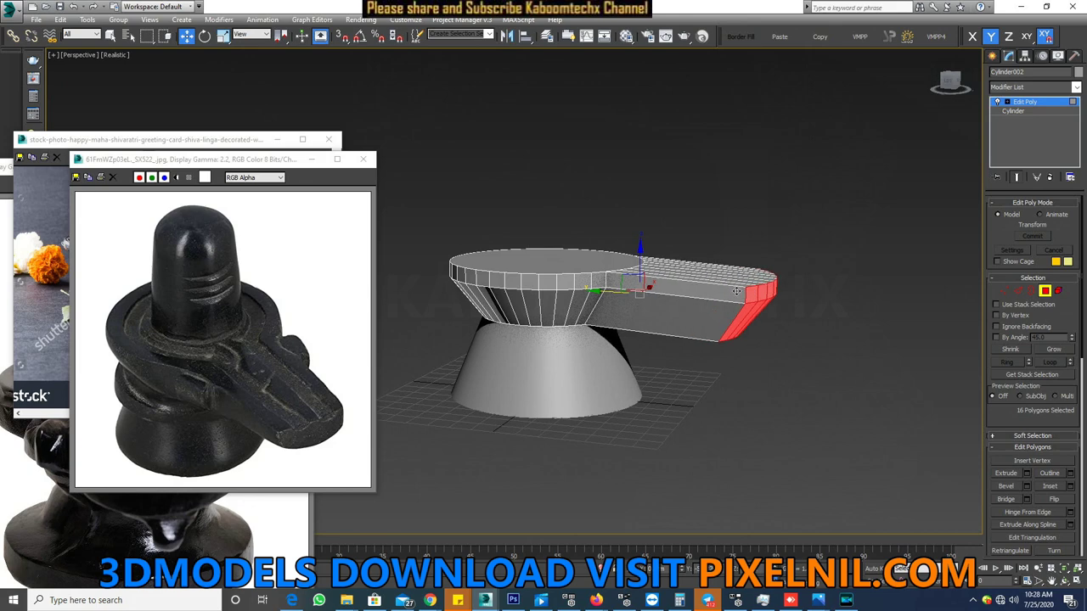
{"action": "left_click", "coordinate": [223, 35]}
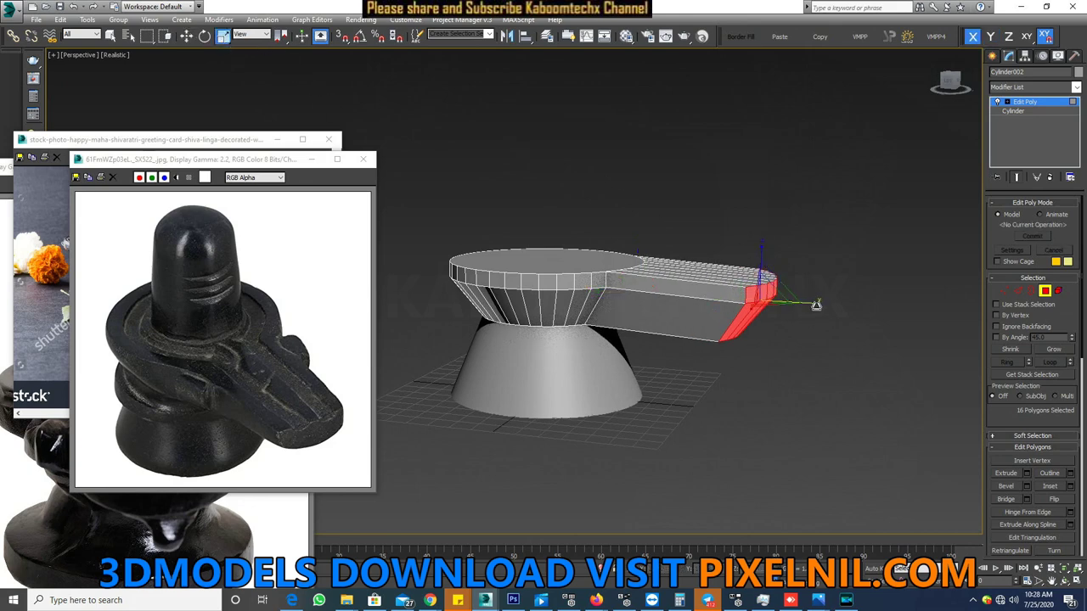
{"action": "left_click_drag", "start_coordinate": [816, 304], "coordinate": [583, 382]}
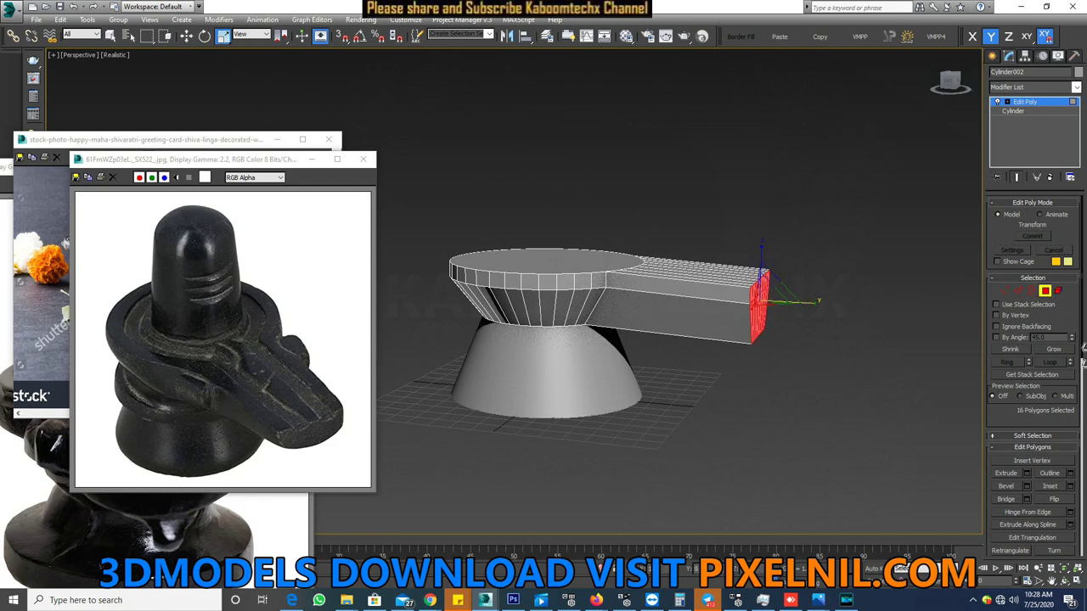
{"action": "left_click", "coordinate": [186, 39]}
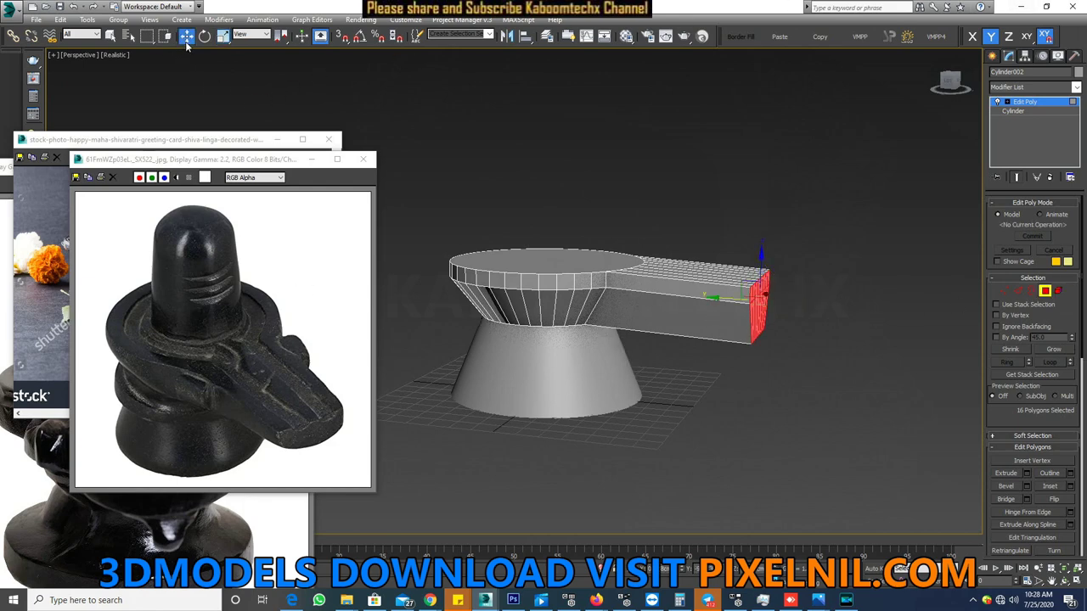
- In Left view, flatten the spout's sloped top and bottom edges
{"action": "key", "text": "f"}
{"action": "scroll", "coordinate": [694, 246], "scroll_direction": "down", "scroll_amount": 3}
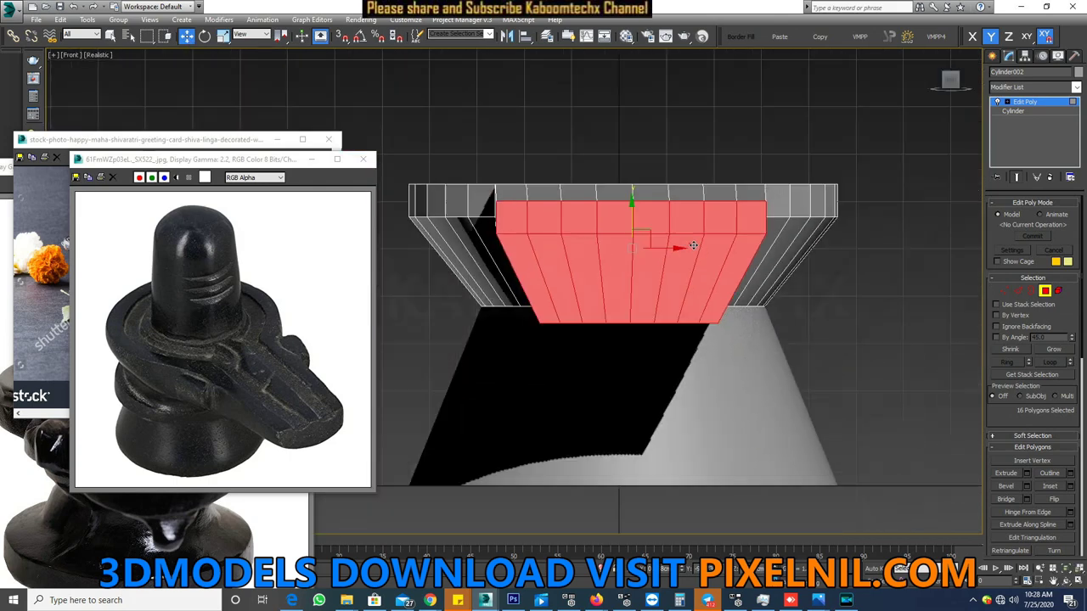
{"action": "key", "text": "l"}
{"action": "scroll", "coordinate": [728, 255], "scroll_direction": "down", "scroll_amount": 3}
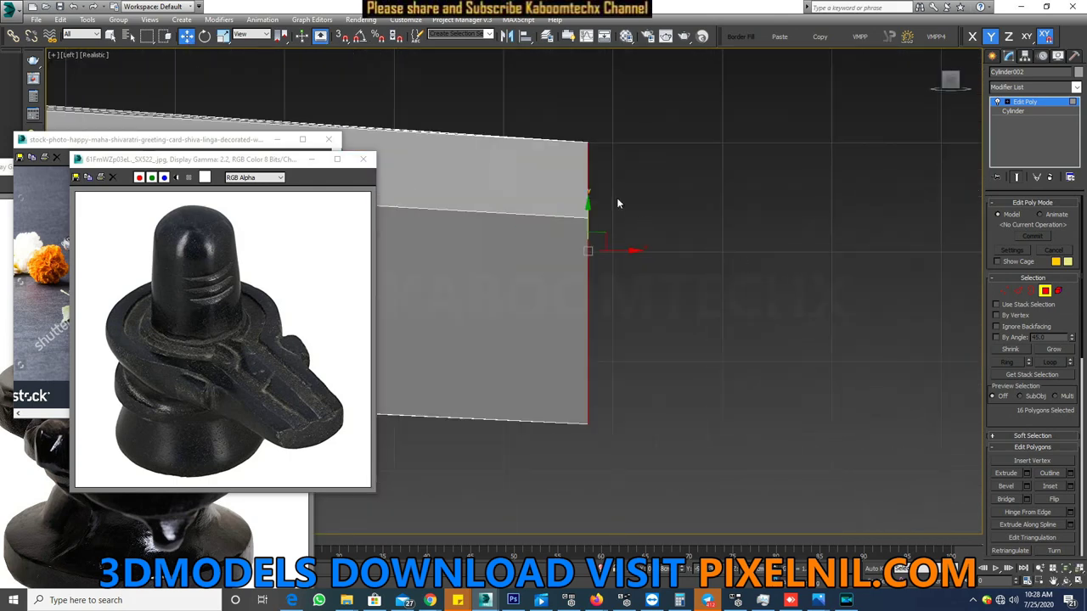
{"action": "middle_click_drag", "start_coordinate": [617, 214], "coordinate": [771, 252]}
{"action": "left_click_drag", "start_coordinate": [770, 249], "coordinate": [762, 226]}
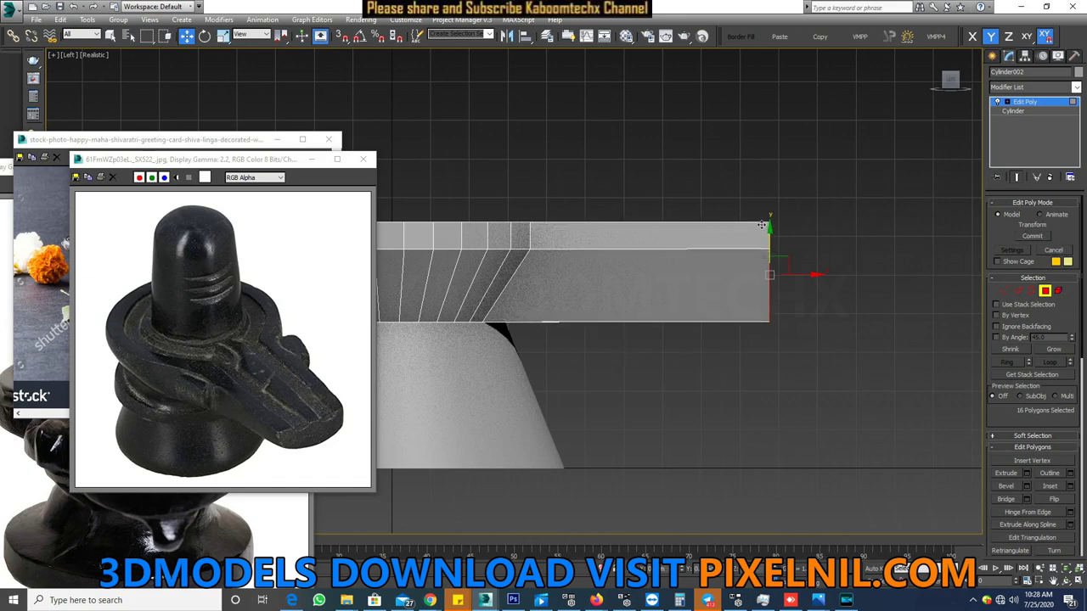
- In Vertex mode, raise the spout's lower corner vertices on Y to slope its underside
{"action": "left_click", "coordinate": [1001, 293]}
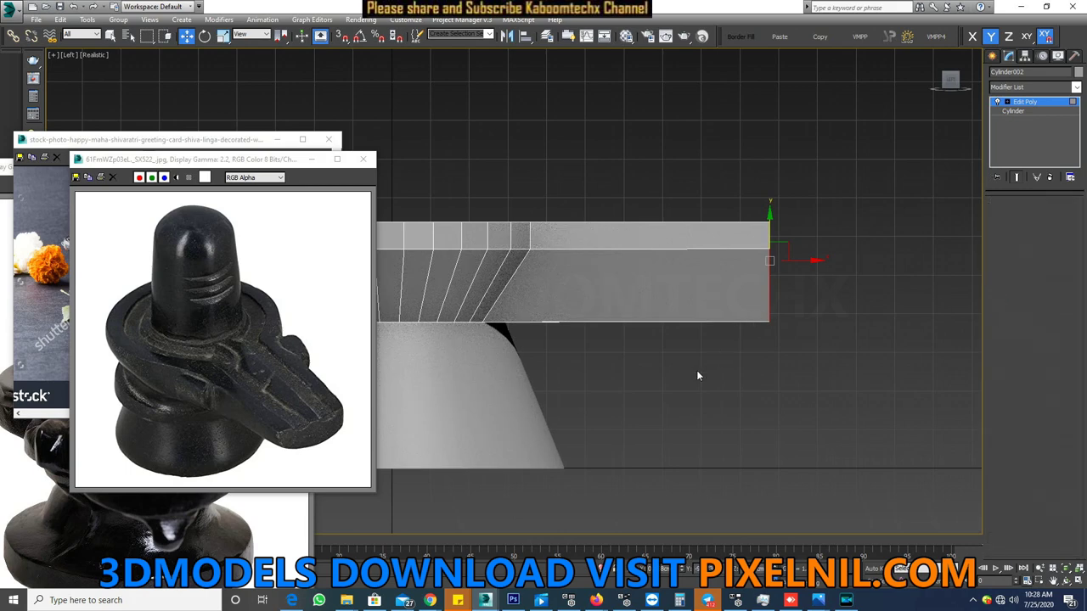
{"action": "left_click_drag", "start_coordinate": [820, 296], "coordinate": [751, 339]}
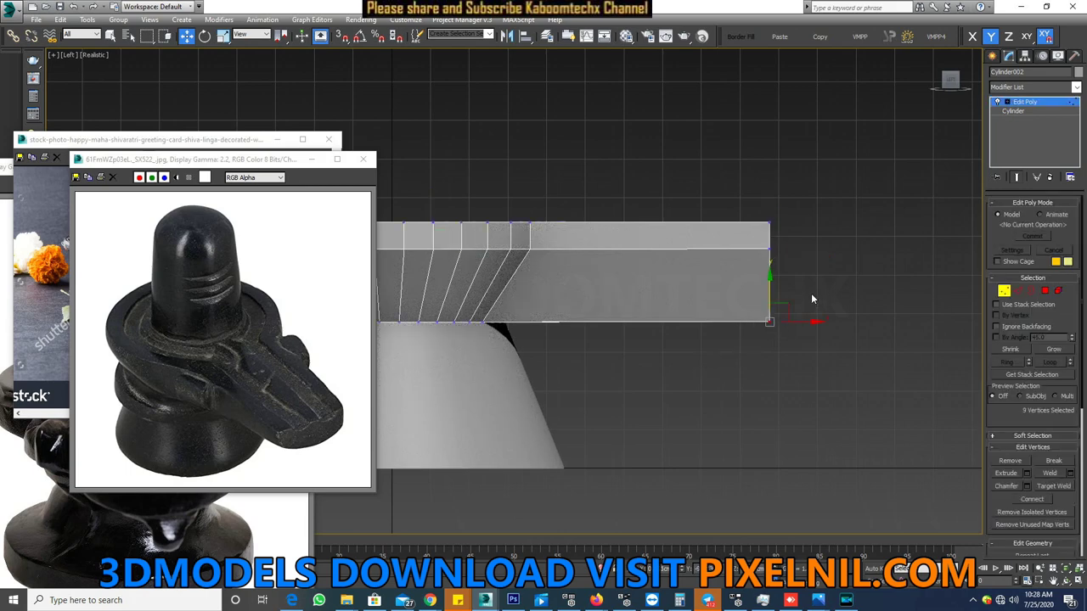
{"action": "left_click_drag", "start_coordinate": [770, 281], "coordinate": [788, 236]}
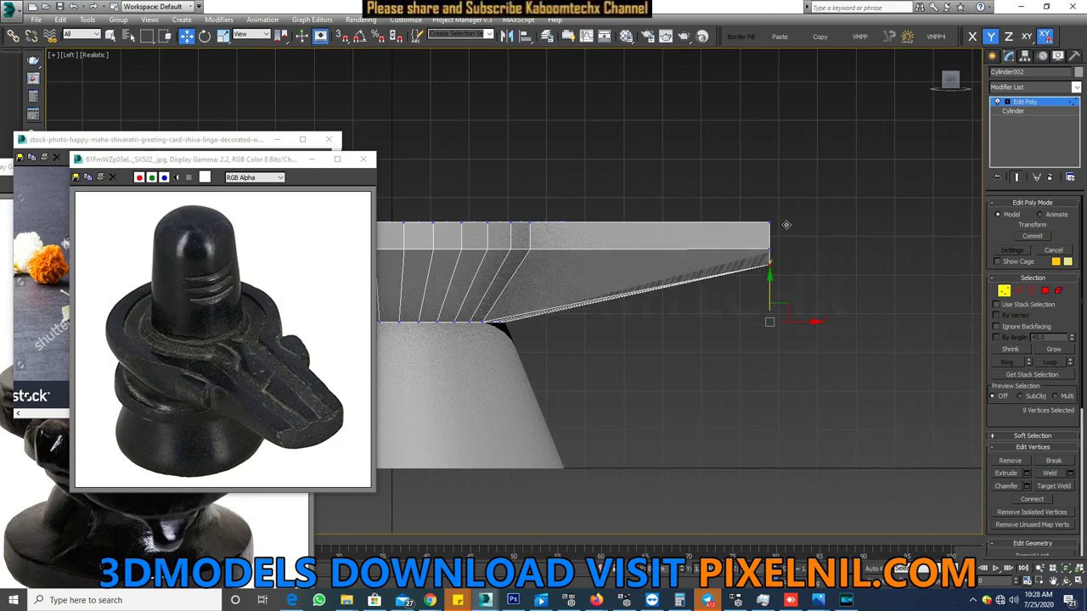
{"action": "left_click_drag", "start_coordinate": [786, 235], "coordinate": [785, 233]}
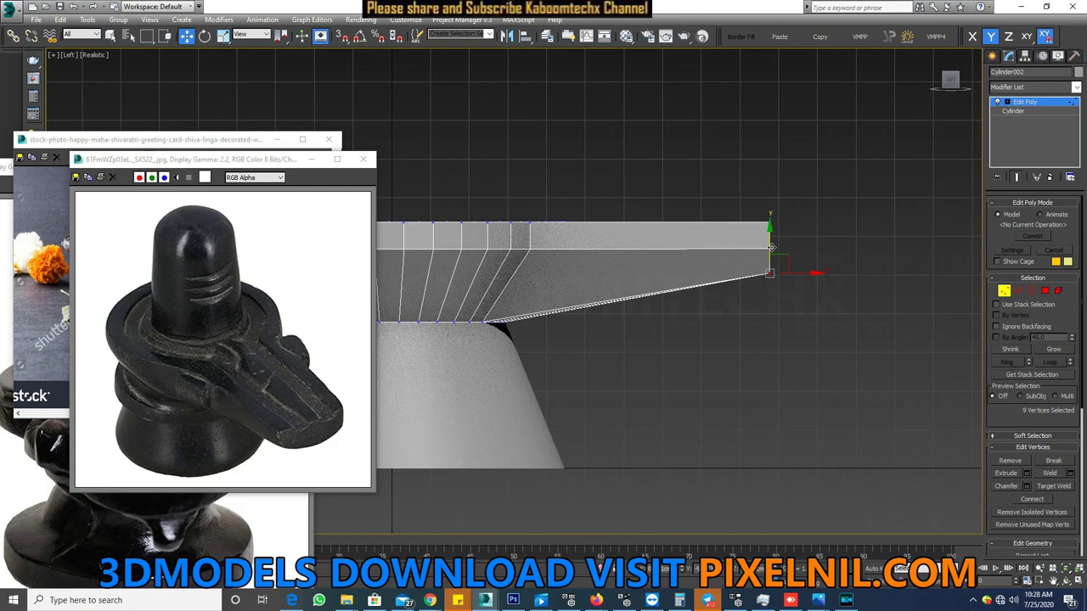
- In Perspective, raise the two outer bottom vertices of the spout tip on Z to curve it
{"action": "scroll", "coordinate": [770, 247], "scroll_direction": "down", "scroll_amount": 2}
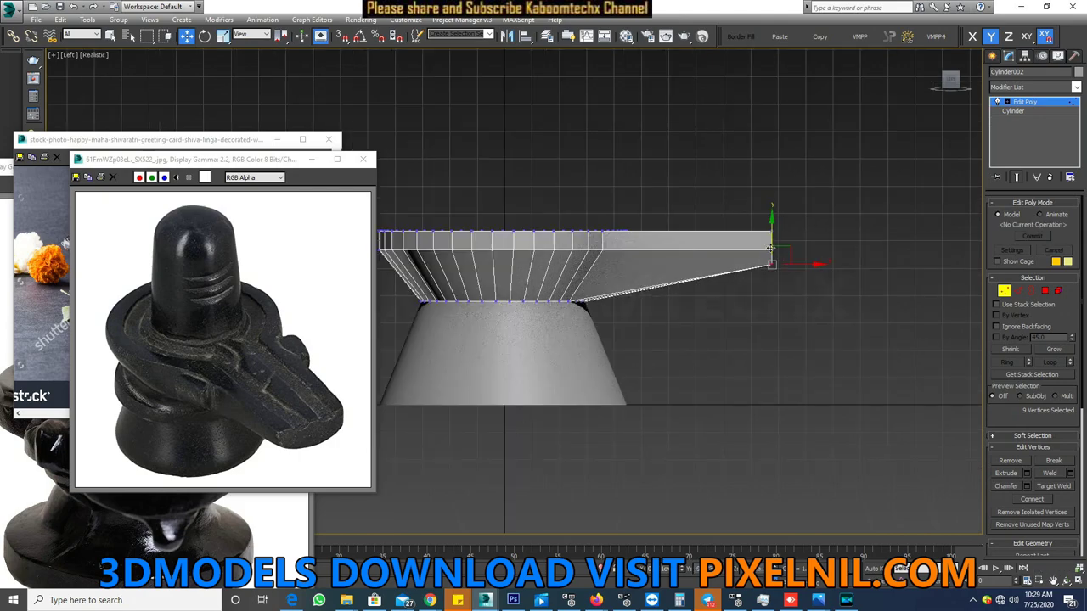
{"action": "key", "text": "p"}
{"action": "scroll", "coordinate": [759, 245], "scroll_direction": "down", "scroll_amount": 2}
{"action": "scroll", "coordinate": [682, 266], "scroll_direction": "down", "scroll_amount": 2}
{"action": "scroll", "coordinate": [681, 323], "scroll_direction": "up", "scroll_amount": 2}
{"action": "middle_click_drag", "start_coordinate": [681, 323], "coordinate": [824, 311], "text": "alt"}
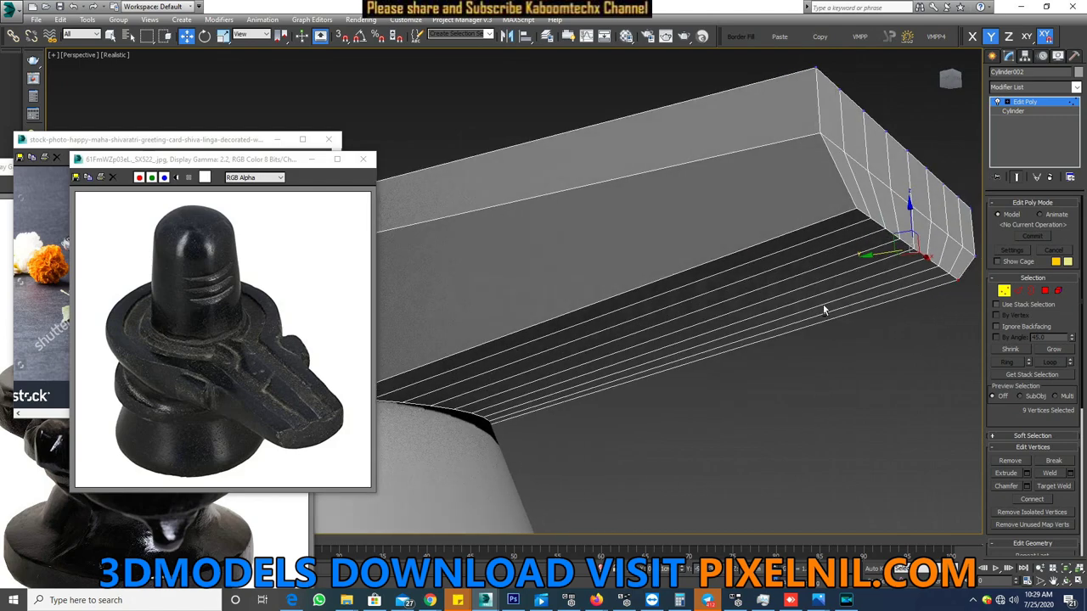
{"action": "scroll", "coordinate": [790, 260], "scroll_direction": "down", "scroll_amount": 2}
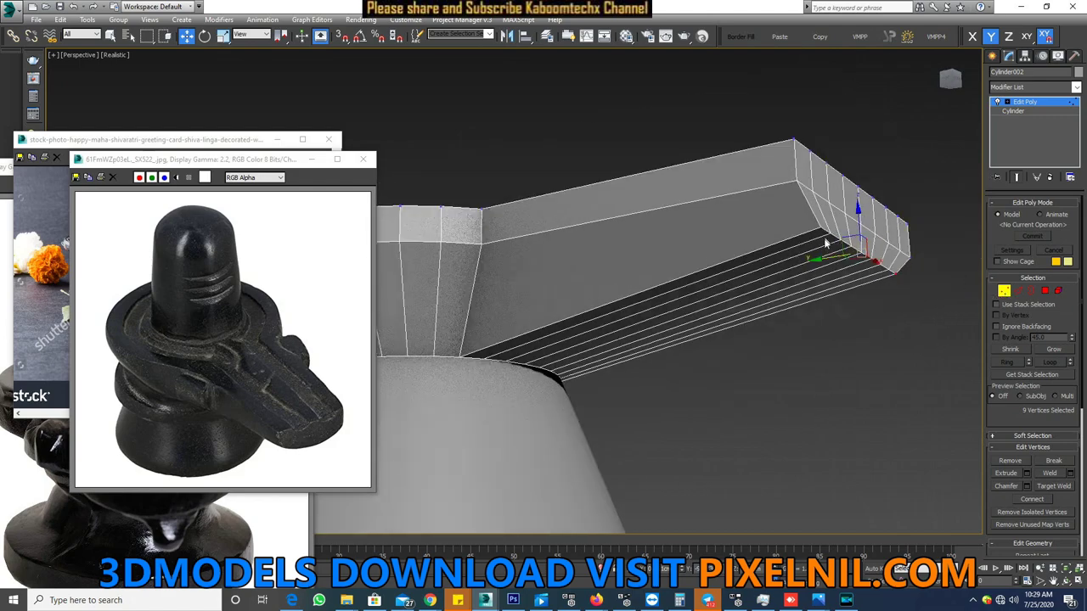
{"action": "mouse_move", "coordinate": [827, 229]}
{"action": "middle_mouse_down", "text": "alt"}
{"action": "mouse_move", "coordinate": [855, 298]}
{"action": "mouse_move", "coordinate": [905, 298]}
{"action": "middle_mouse_up", "text": "alt"}
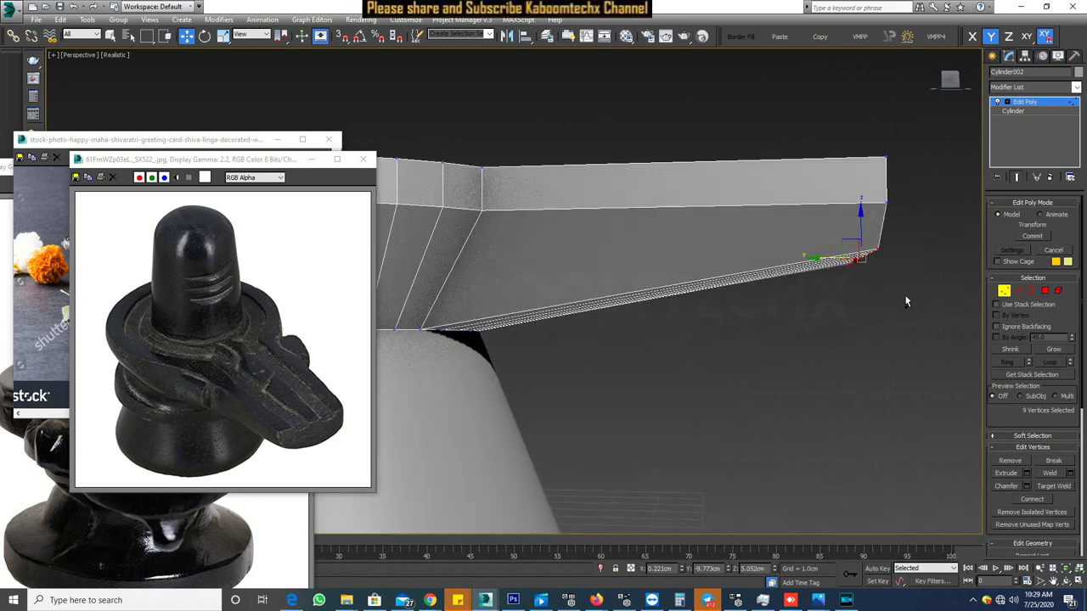
{"action": "scroll", "coordinate": [868, 304], "scroll_direction": "down", "scroll_amount": 5}
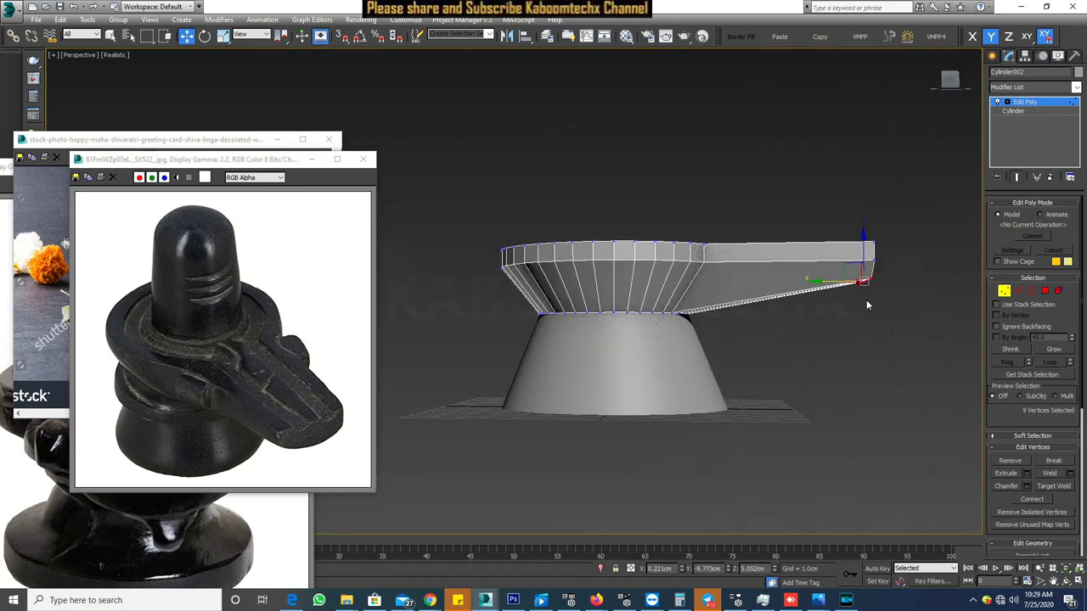
{"action": "mouse_move", "coordinate": [866, 299]}
{"action": "middle_mouse_down", "text": "alt"}
{"action": "mouse_move", "coordinate": [844, 305]}
{"action": "mouse_move", "coordinate": [886, 313]}
{"action": "mouse_move", "coordinate": [849, 322]}
{"action": "middle_mouse_up", "text": "alt"}
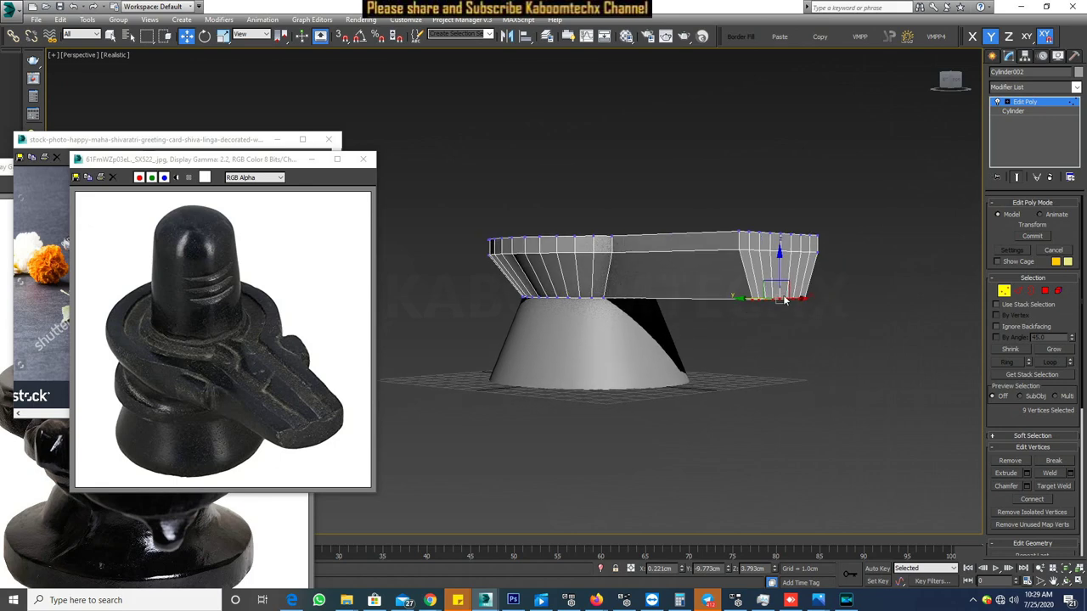
{"action": "scroll", "coordinate": [793, 340], "scroll_direction": "up", "scroll_amount": 5}
{"action": "left_click", "coordinate": [712, 323]}
{"action": "left_click", "coordinate": [723, 306]}
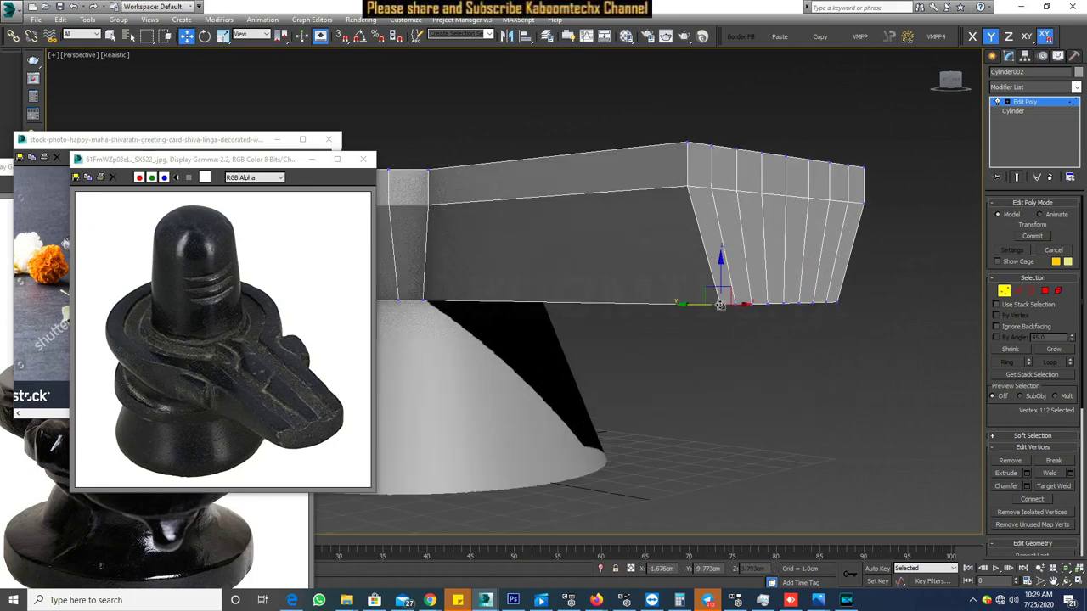
{"action": "left_click", "coordinate": [836, 302], "text": "ctrl"}
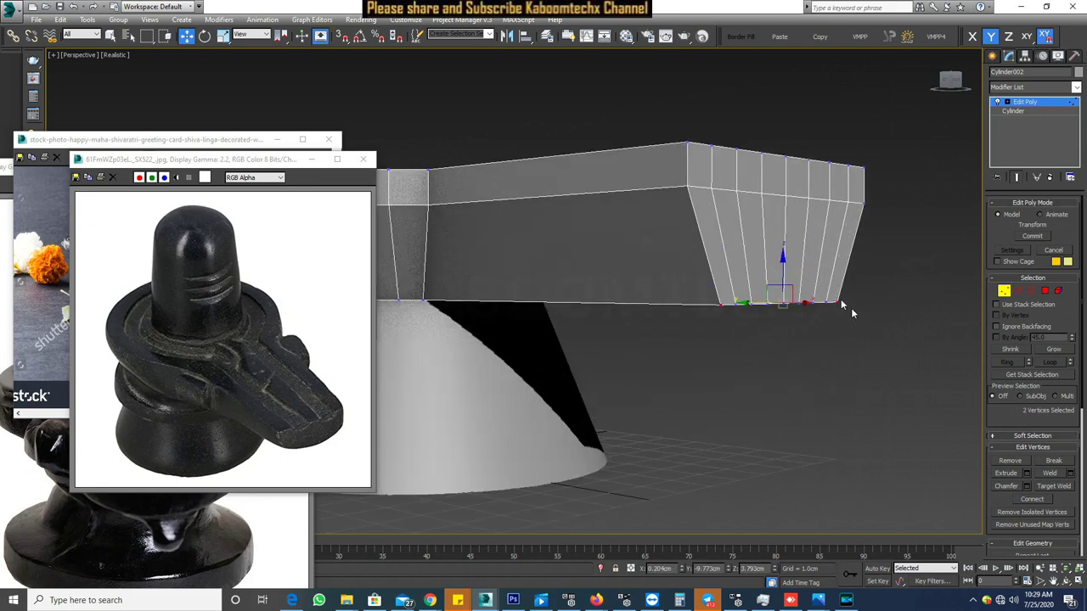
{"action": "left_click_drag", "start_coordinate": [783, 257], "coordinate": [783, 235]}
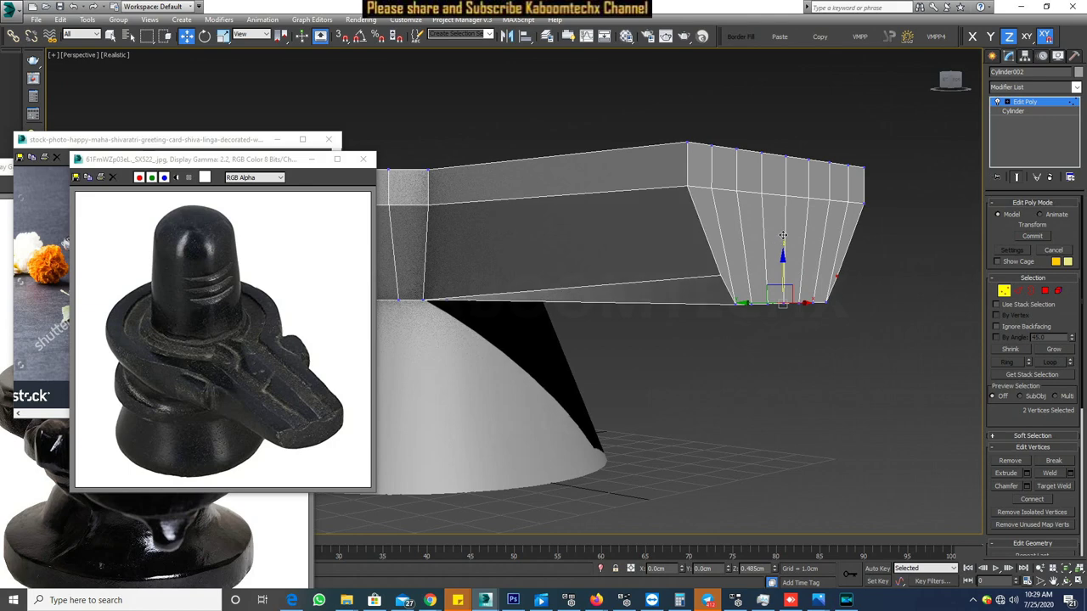
- Raise successive inner pairs of tip bottom vertices by decreasing amounts to round the underside
{"action": "left_click", "coordinate": [826, 303]}
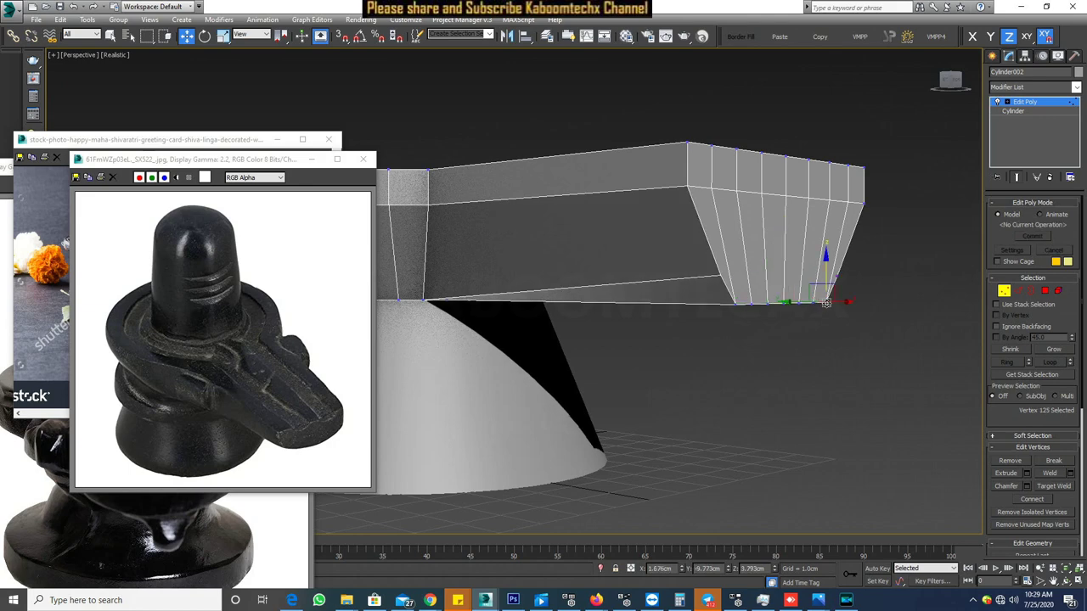
{"action": "left_click", "coordinate": [735, 304], "text": "ctrl"}
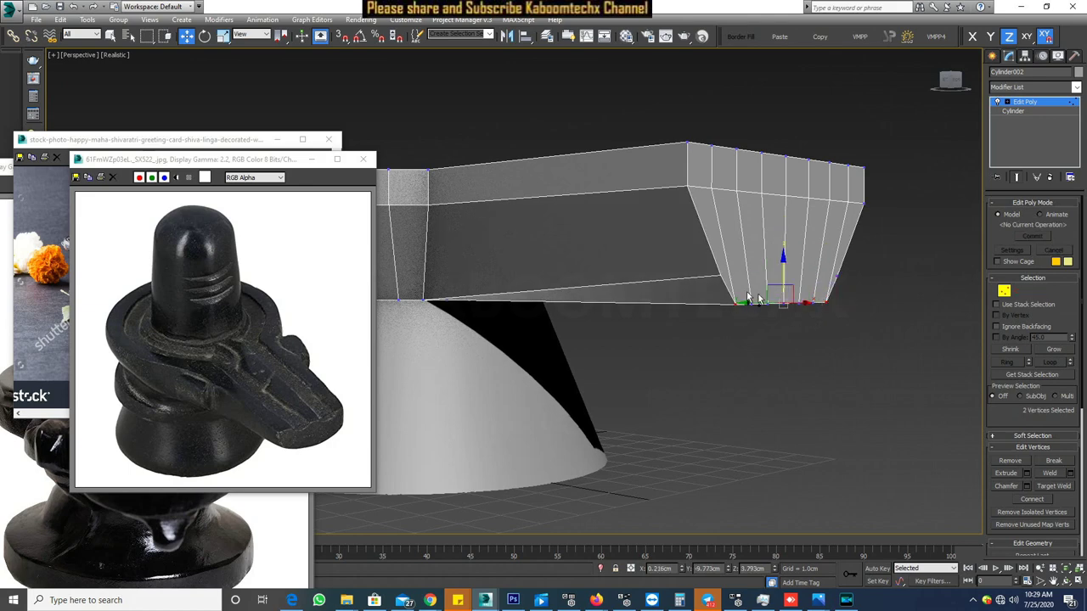
{"action": "left_click_drag", "start_coordinate": [782, 272], "coordinate": [782, 254]}
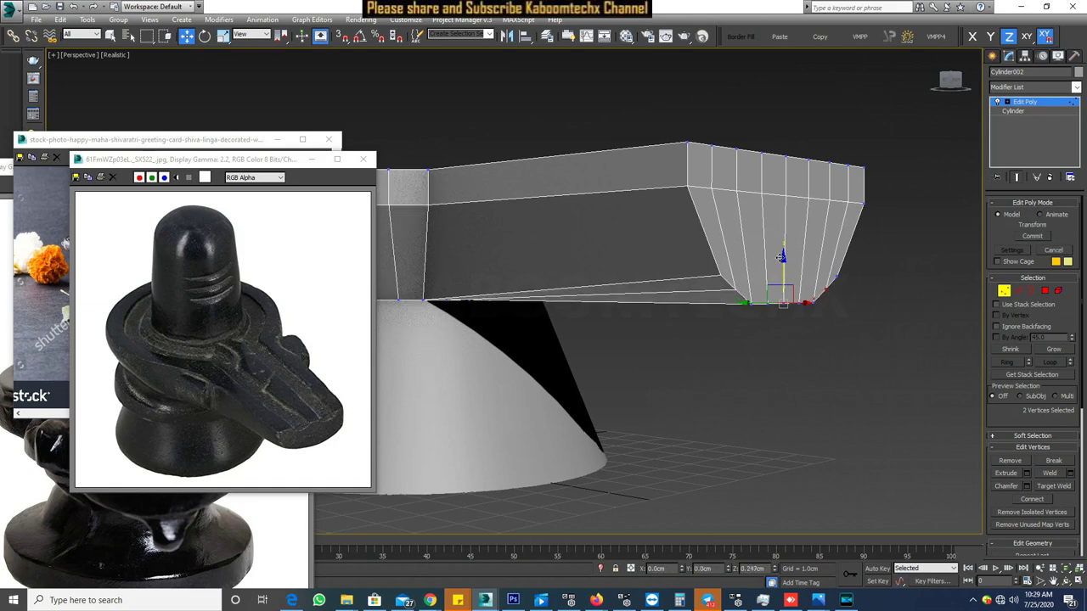
{"action": "left_click", "coordinate": [752, 303]}
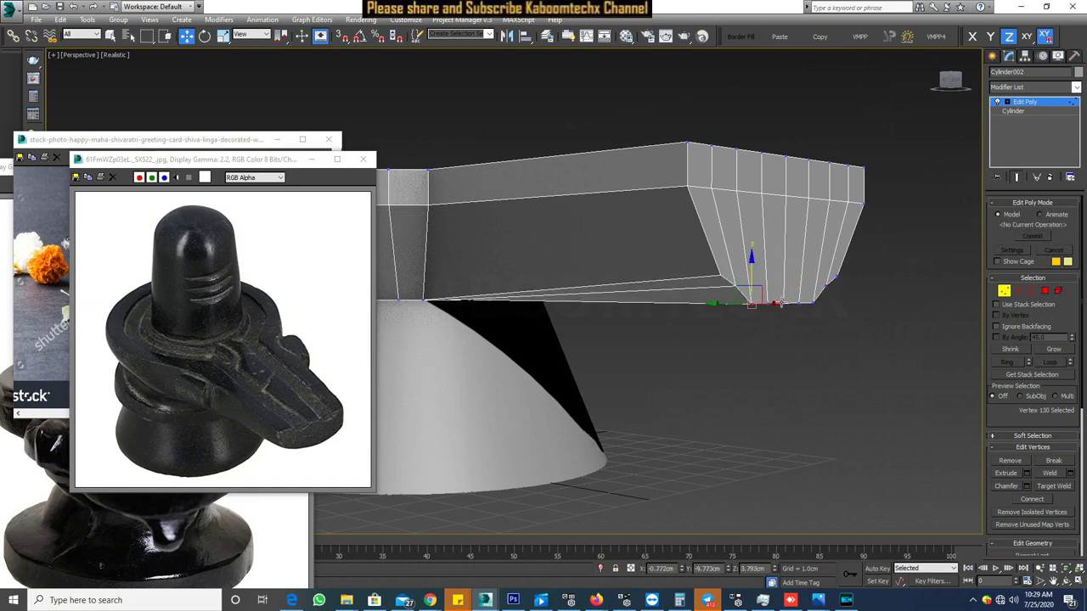
{"action": "left_click", "coordinate": [814, 302], "text": "ctrl"}
{"action": "left_click_drag", "start_coordinate": [782, 272], "coordinate": [782, 263]}
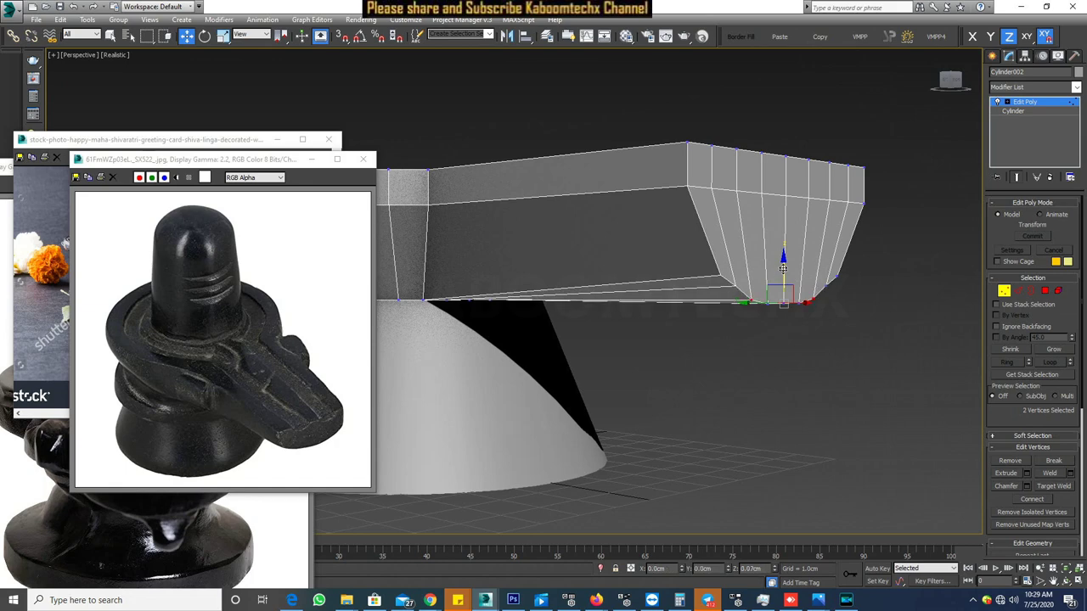
{"action": "left_click", "coordinate": [798, 303]}
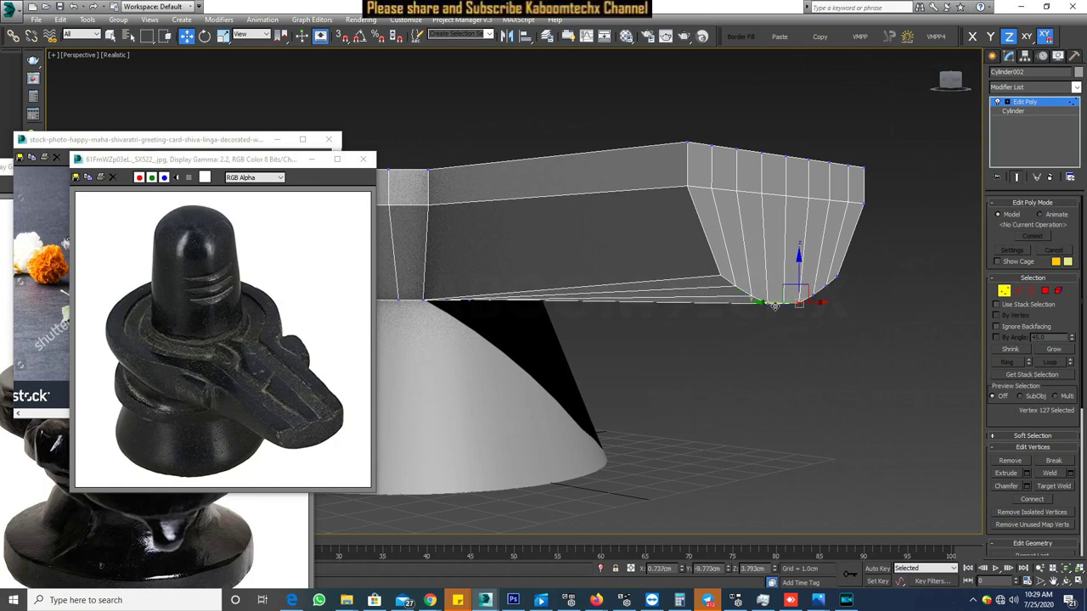
{"action": "left_click", "coordinate": [771, 305], "text": "ctrl"}
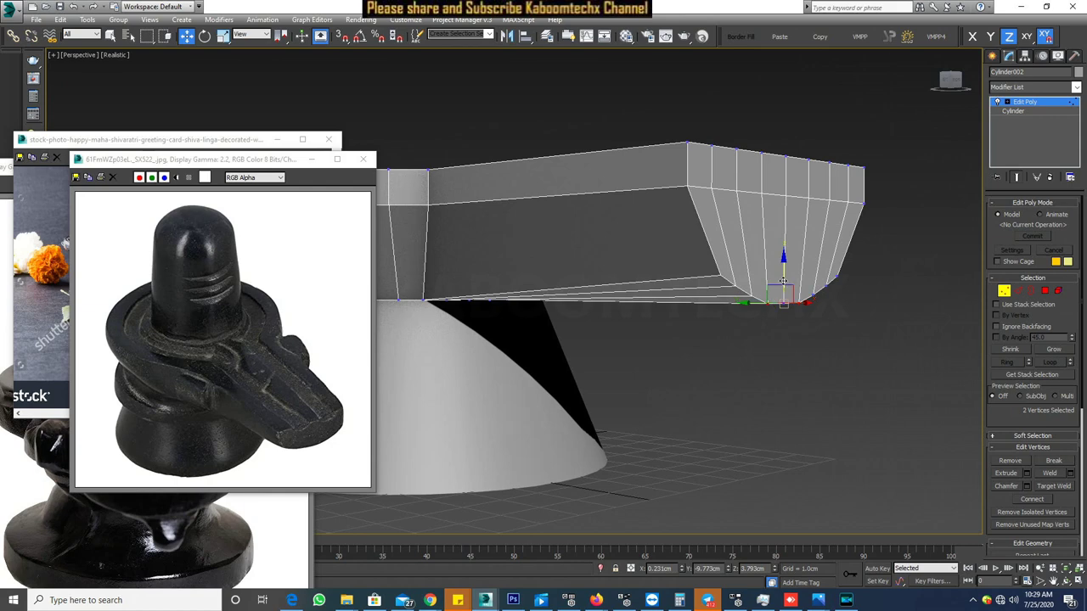
- Raise all nine bottom vertices of the tip together, then inspect the rounded spout end
{"action": "left_click", "coordinate": [870, 277]}
{"action": "left_click_drag", "start_coordinate": [869, 275], "coordinate": [697, 308]}
{"action": "left_click_drag", "start_coordinate": [783, 255], "coordinate": [783, 218]}
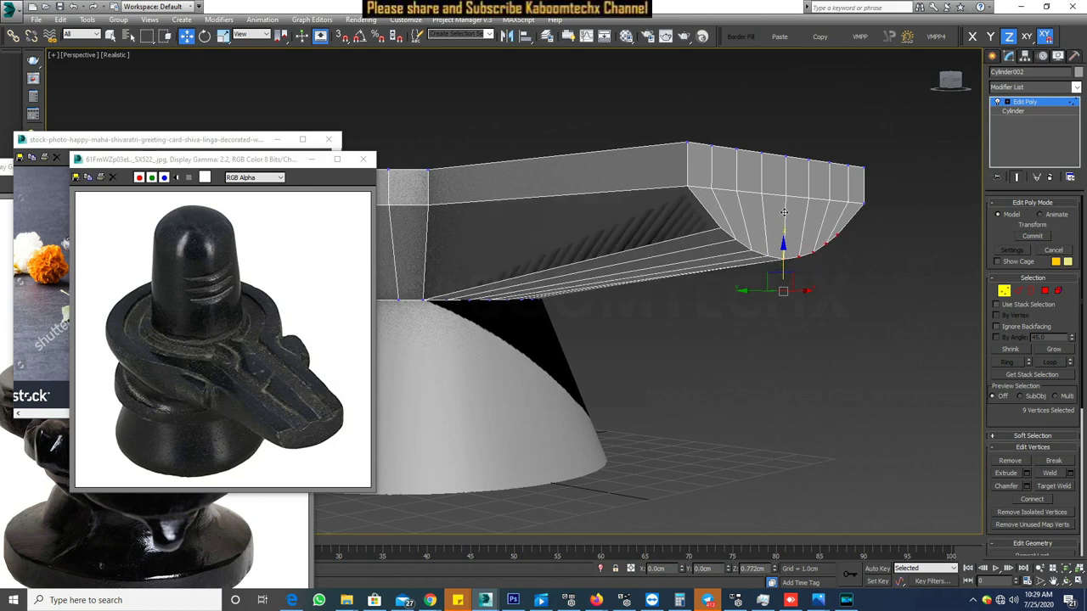
{"action": "middle_click_drag", "start_coordinate": [808, 265], "coordinate": [790, 276], "text": "alt"}
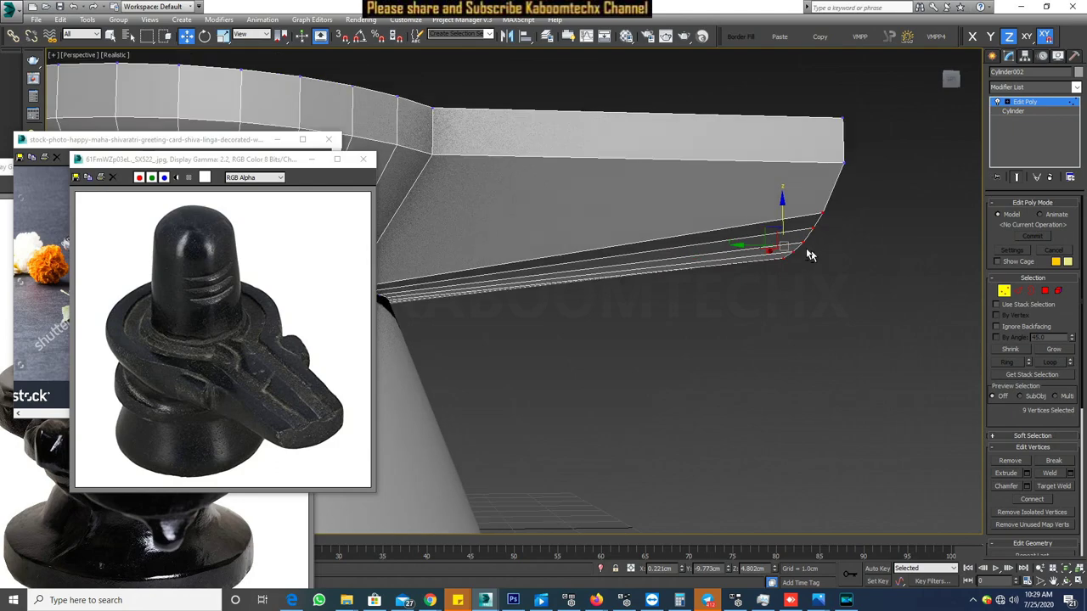
{"action": "scroll", "coordinate": [791, 270], "scroll_direction": "down", "scroll_amount": 5}
{"action": "middle_click_drag", "start_coordinate": [788, 272], "coordinate": [717, 237], "text": "alt"}
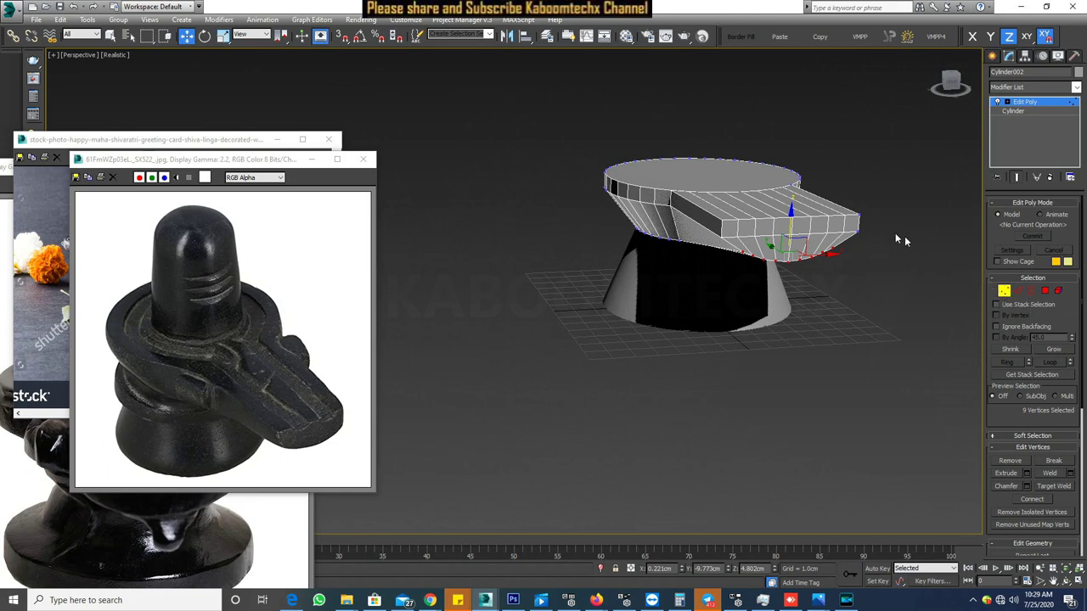
{"action": "left_click_drag", "start_coordinate": [865, 232], "coordinate": [852, 244]}
{"action": "left_click_drag", "start_coordinate": [691, 220], "coordinate": [726, 255], "text": "ctrl"}
{"action": "middle_click_drag", "start_coordinate": [804, 276], "coordinate": [889, 321], "text": "alt"}
{"action": "left_click", "coordinate": [833, 301]}
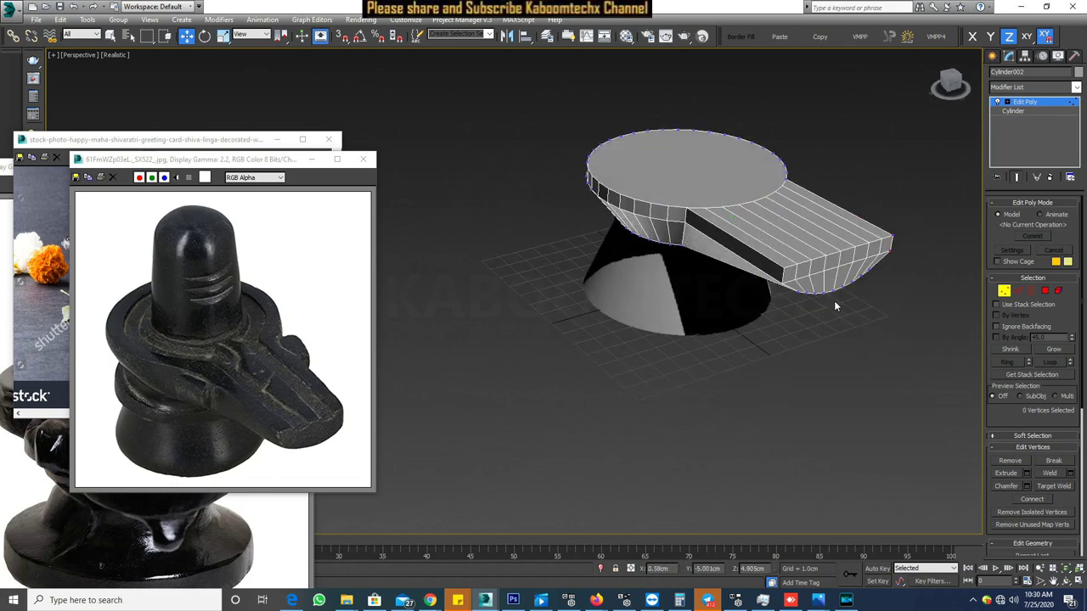
- Select the spout tip's corner vertices and scale them inward to narrow the tip
{"action": "middle_click_drag", "start_coordinate": [834, 301], "coordinate": [746, 388], "text": "alt"}
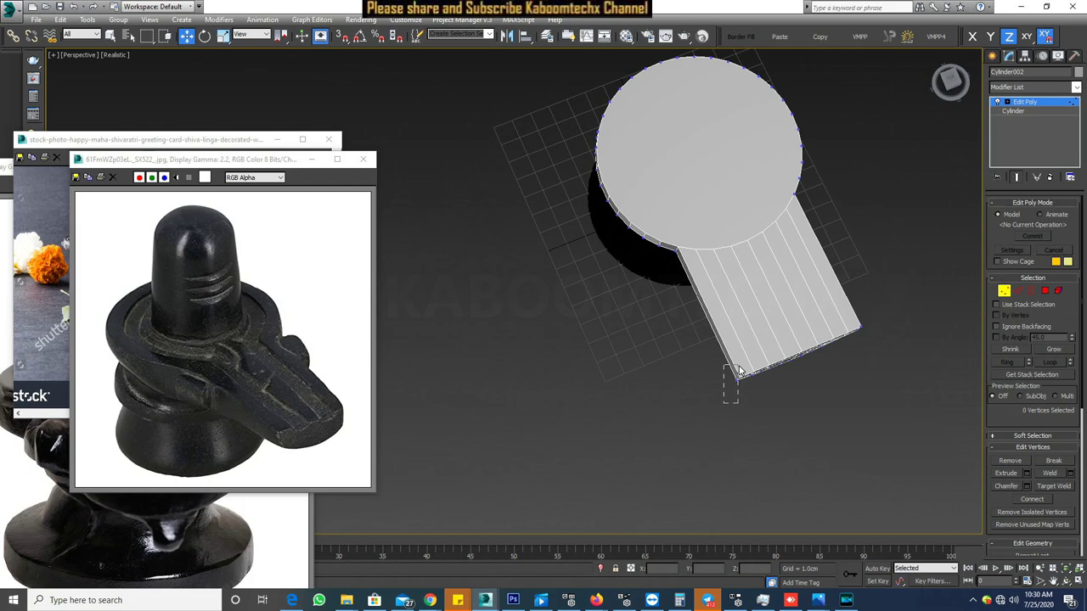
{"action": "left_click_drag", "start_coordinate": [723, 405], "coordinate": [741, 371]}
{"action": "mouse_move", "coordinate": [898, 376]}
{"action": "middle_mouse_down", "text": "alt"}
{"action": "mouse_move", "coordinate": [881, 339]}
{"action": "mouse_move", "coordinate": [811, 354]}
{"action": "mouse_move", "coordinate": [821, 315]}
{"action": "middle_mouse_up", "text": "alt"}
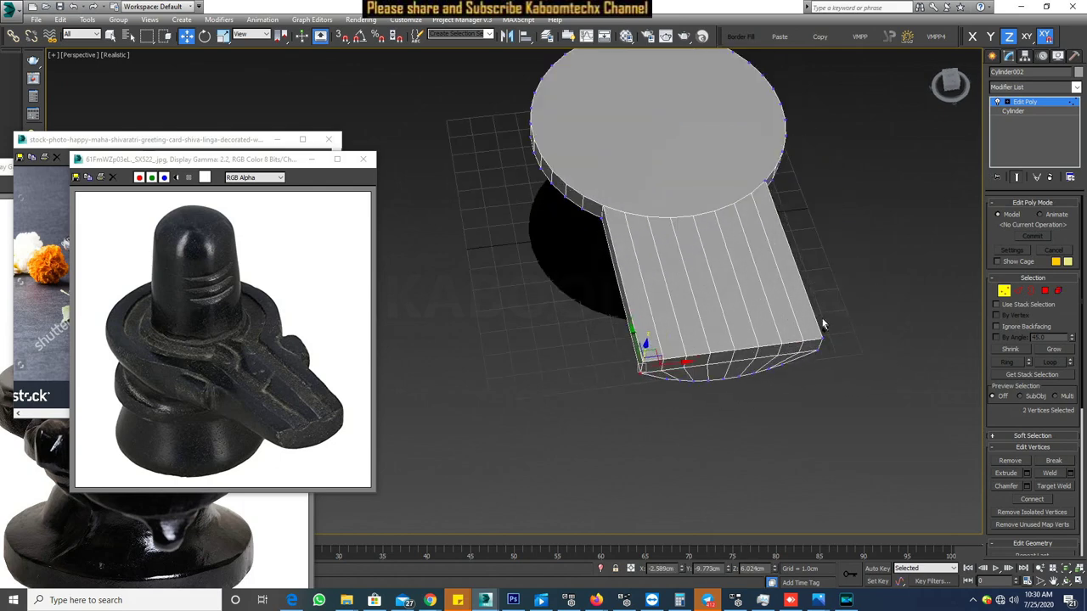
{"action": "left_click_drag", "start_coordinate": [821, 315], "coordinate": [853, 387], "text": "ctrl"}
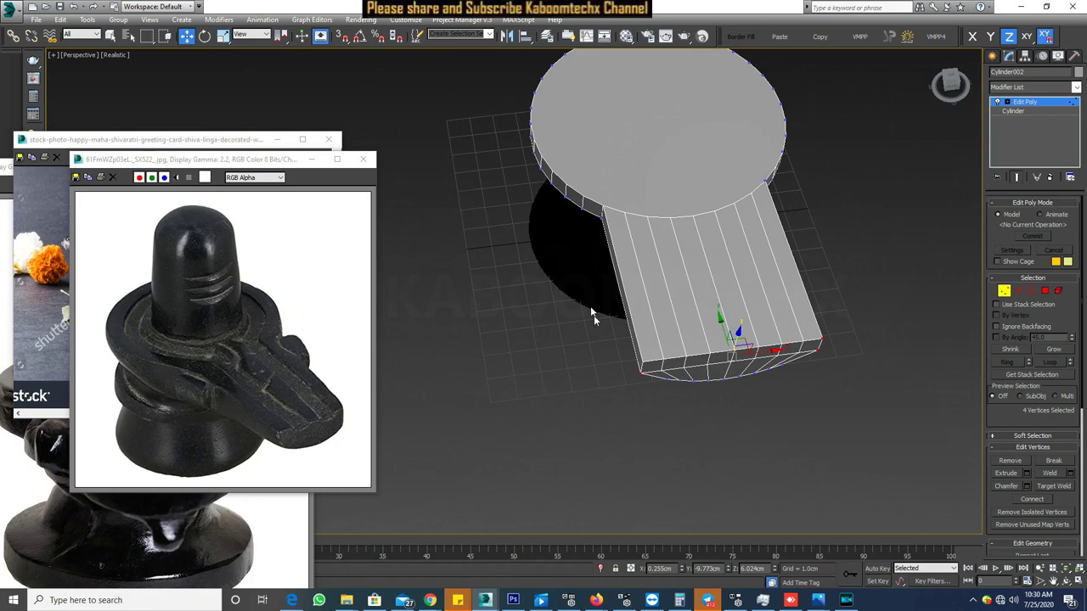
{"action": "scroll", "coordinate": [594, 315], "scroll_direction": "up", "scroll_amount": 3}
{"action": "scroll", "coordinate": [721, 381], "scroll_direction": "up", "scroll_amount": 2}
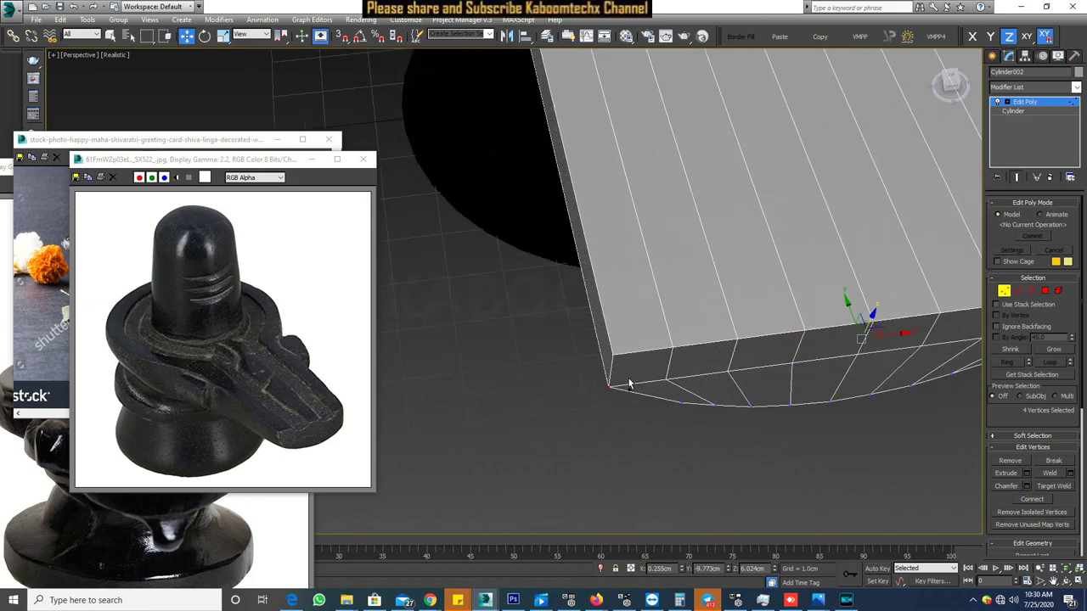
{"action": "middle_click_drag", "start_coordinate": [628, 379], "coordinate": [654, 367], "text": "alt"}
{"action": "key", "text": "r"}
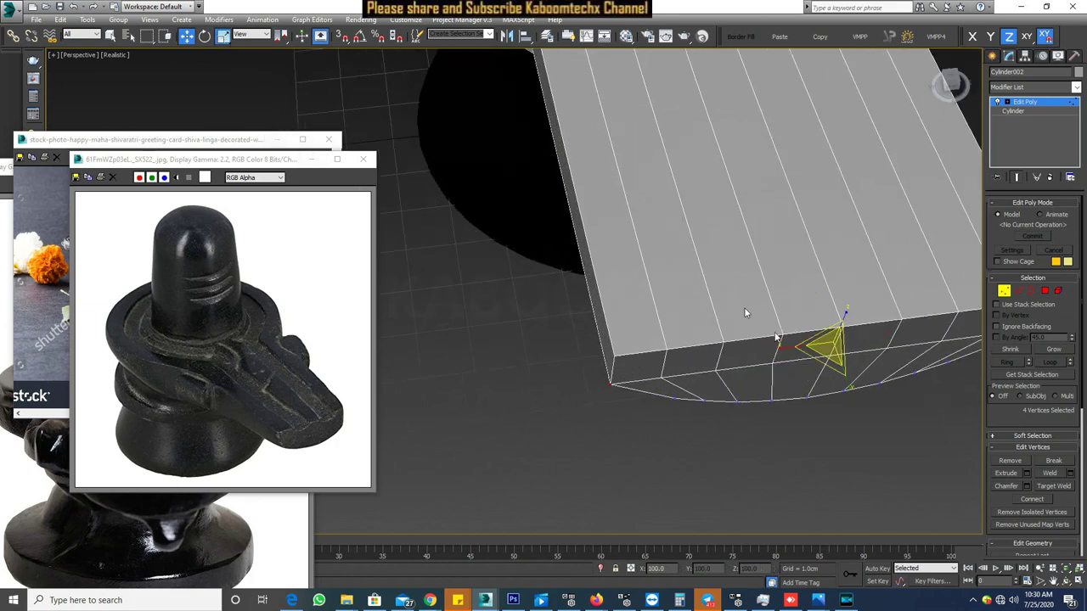
{"action": "left_click_drag", "start_coordinate": [792, 346], "coordinate": [803, 354]}
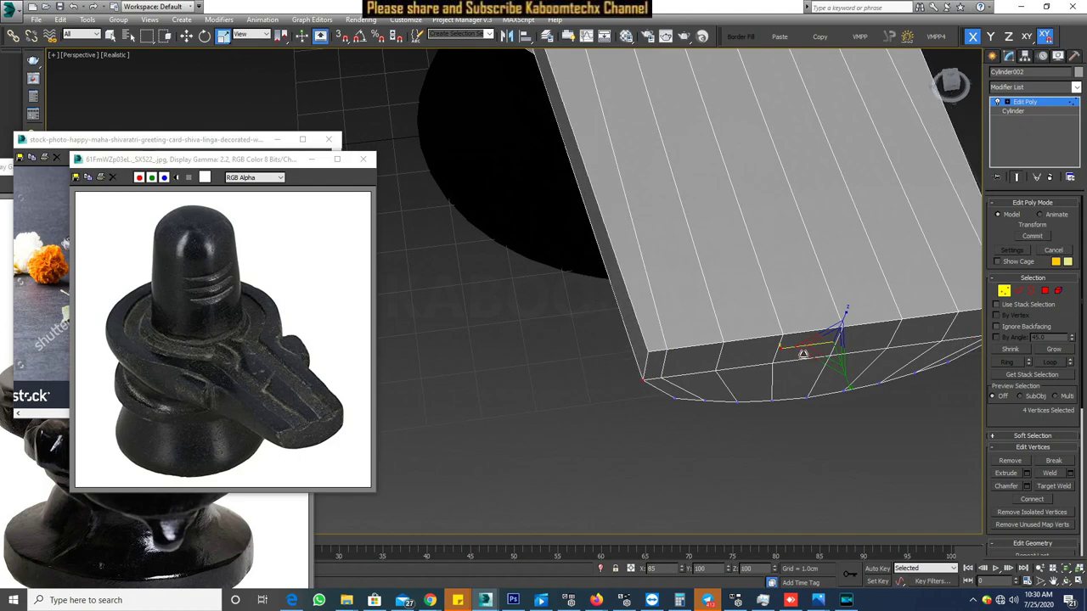
- Scale all spout-end vertices uniformly to 80%, then to 65% along Z
{"action": "mouse_move", "coordinate": [804, 354]}
{"action": "middle_mouse_down", "text": "alt"}
{"action": "mouse_move", "coordinate": [849, 322]}
{"action": "mouse_move", "coordinate": [901, 332]}
{"action": "middle_mouse_up", "text": "alt"}
{"action": "scroll", "coordinate": [823, 321], "scroll_direction": "down", "scroll_amount": 4}
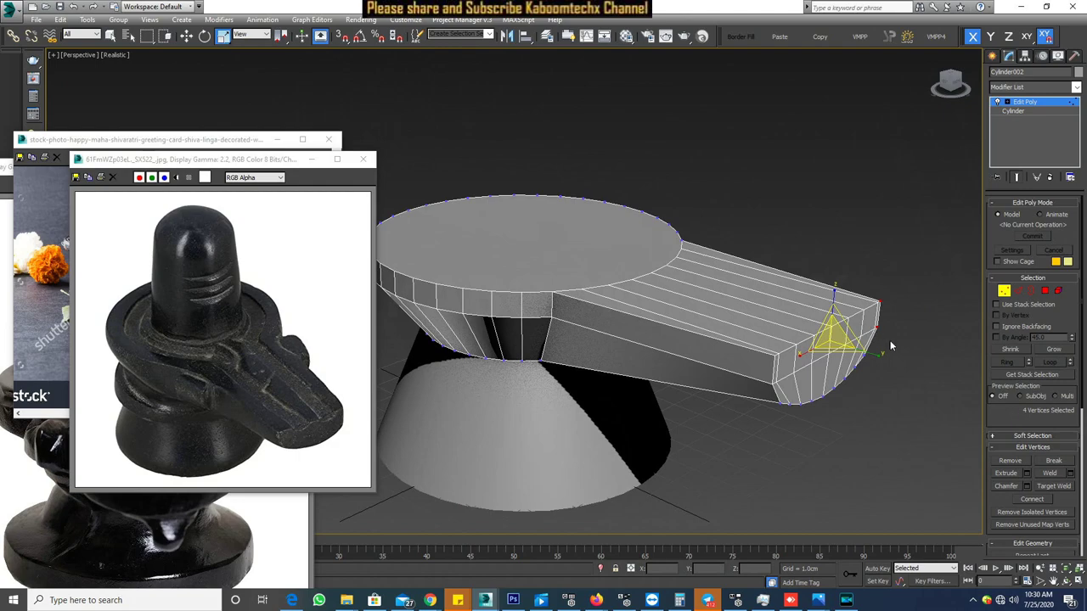
{"action": "left_click_drag", "start_coordinate": [747, 466], "coordinate": [749, 460]}
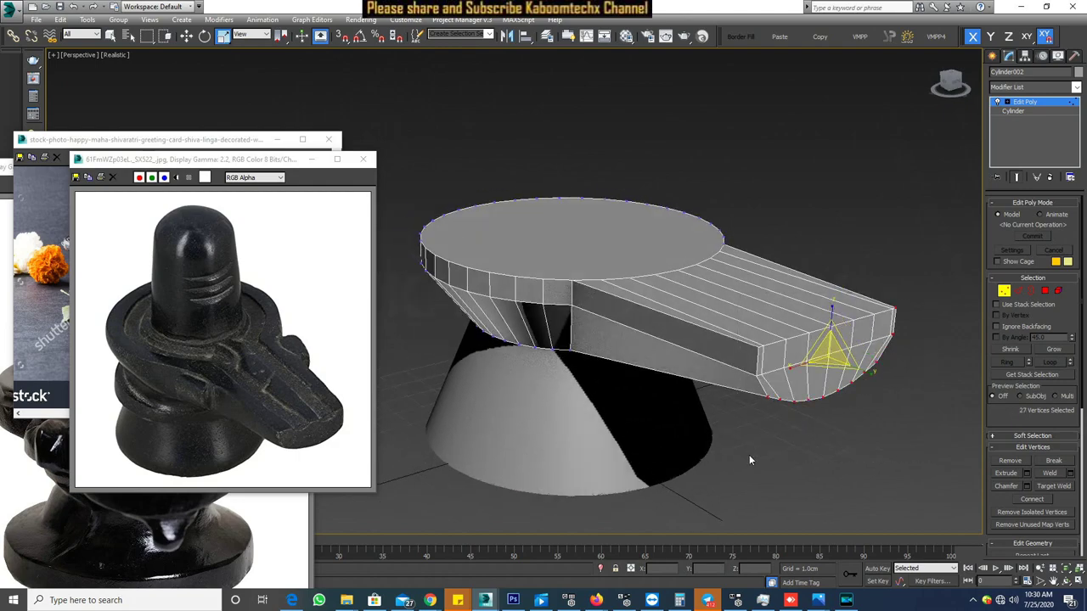
{"action": "middle_click_drag", "start_coordinate": [786, 432], "coordinate": [802, 400], "text": "alt"}
{"action": "left_click_drag", "start_coordinate": [805, 379], "coordinate": [836, 383]}
{"action": "middle_click_drag", "start_coordinate": [835, 382], "coordinate": [836, 391], "text": "alt"}
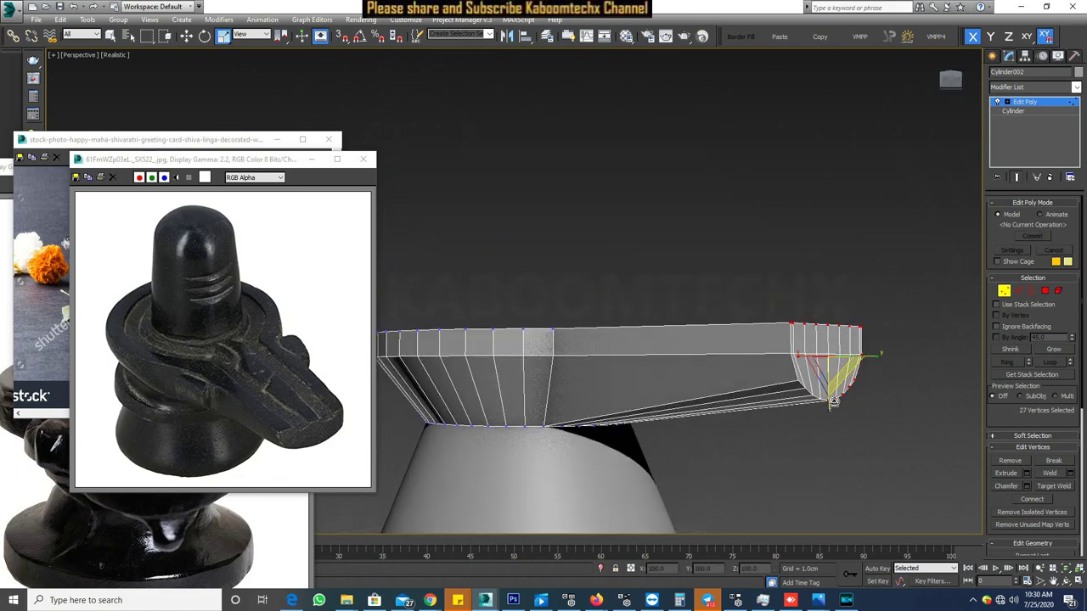
{"action": "left_click_drag", "start_coordinate": [828, 406], "coordinate": [828, 383]}
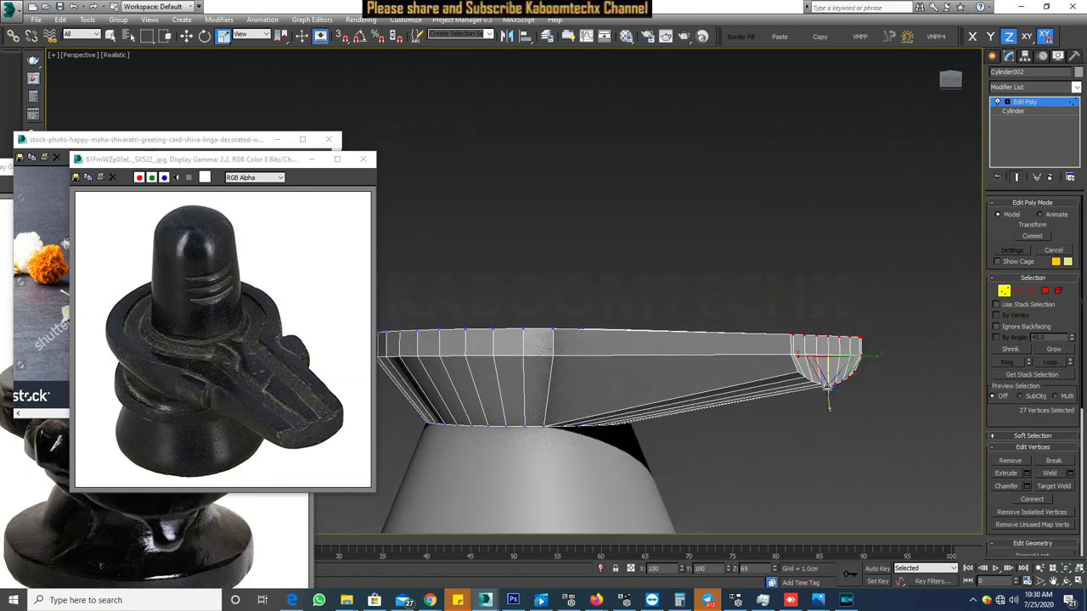
{"action": "left_click", "coordinate": [186, 36]}
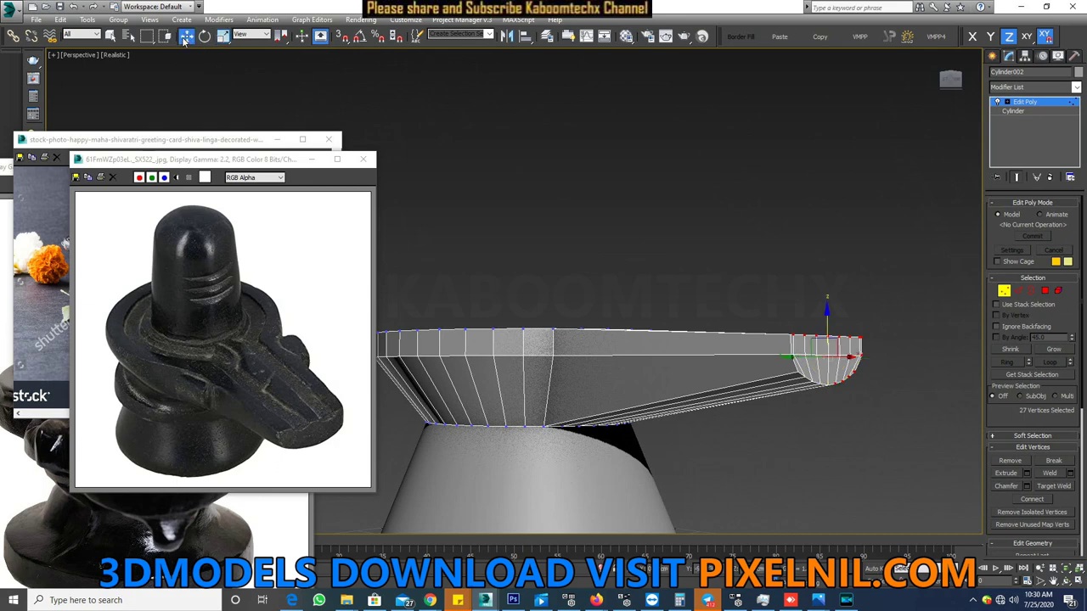
- In Left view, move the spout's end vertices up on Y
{"action": "middle_click_drag", "start_coordinate": [673, 271], "coordinate": [707, 287], "text": "alt"}
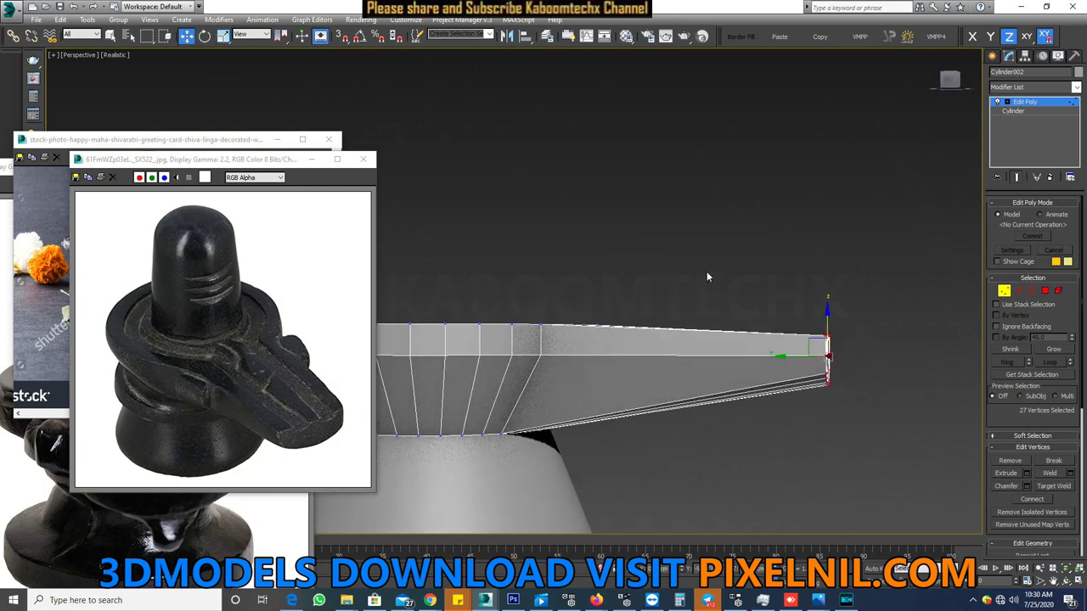
{"action": "key", "text": "f"}
{"action": "key", "text": "l"}
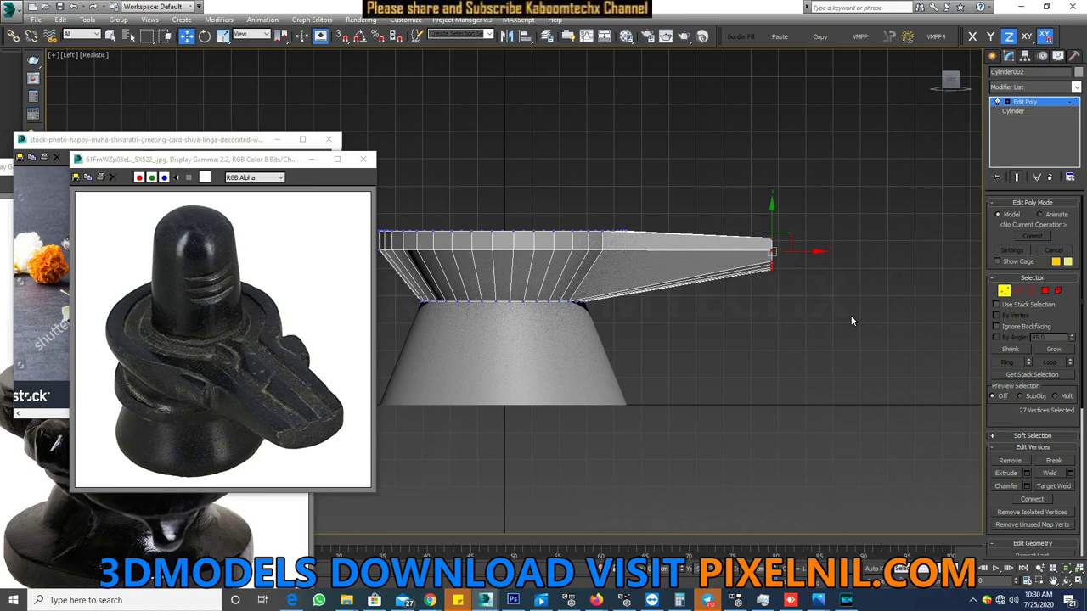
{"action": "scroll", "coordinate": [820, 252], "scroll_direction": "up", "scroll_amount": 3}
{"action": "scroll", "coordinate": [821, 253], "scroll_direction": "up", "scroll_amount": 2}
{"action": "left_click_drag", "start_coordinate": [719, 210], "coordinate": [715, 200]}
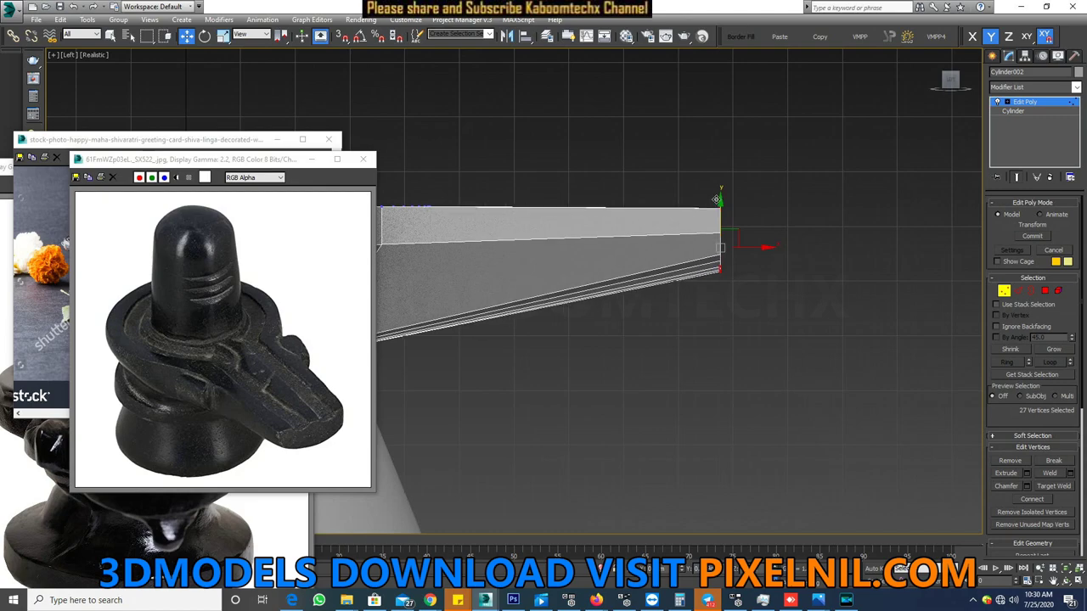
{"action": "scroll", "coordinate": [718, 208], "scroll_direction": "down", "scroll_amount": 3}
{"action": "scroll", "coordinate": [717, 213], "scroll_direction": "up", "scroll_amount": 1}
{"action": "scroll", "coordinate": [709, 219], "scroll_direction": "up", "scroll_amount": 1}
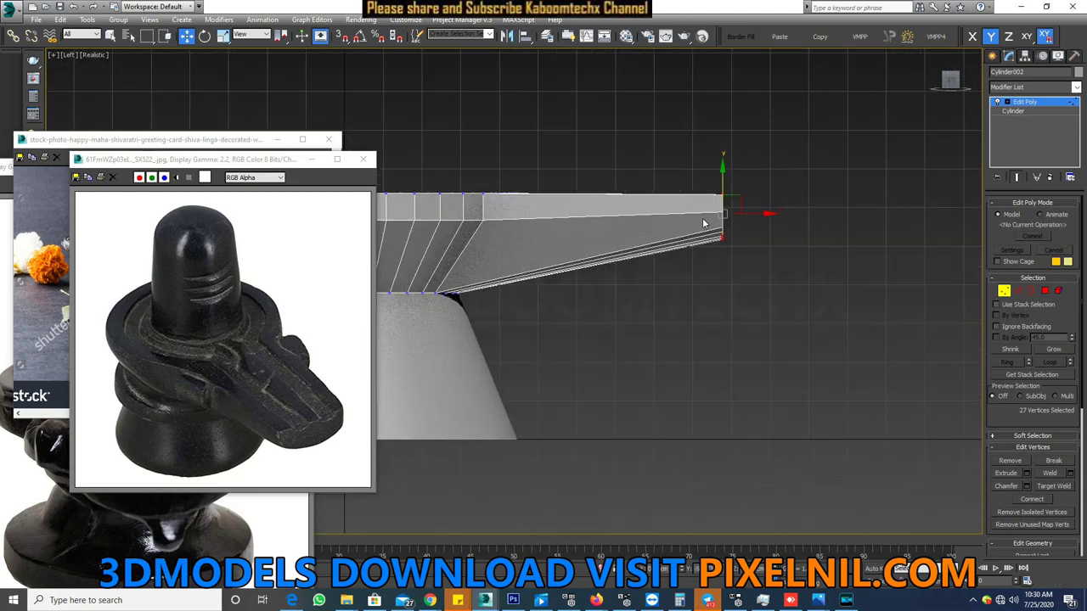
- In Perspective, scale the spout's end ring on X to narrow it
{"action": "key", "text": "p"}
{"action": "mouse_move", "coordinate": [702, 269]}
{"action": "middle_mouse_down", "text": "alt"}
{"action": "mouse_move", "coordinate": [721, 291]}
{"action": "mouse_move", "coordinate": [761, 293]}
{"action": "middle_mouse_up", "text": "alt"}
{"action": "scroll", "coordinate": [721, 290], "scroll_direction": "up", "scroll_amount": 2}
{"action": "scroll", "coordinate": [721, 290], "scroll_direction": "up", "scroll_amount": 2}
{"action": "scroll", "coordinate": [721, 291], "scroll_direction": "up", "scroll_amount": 2}
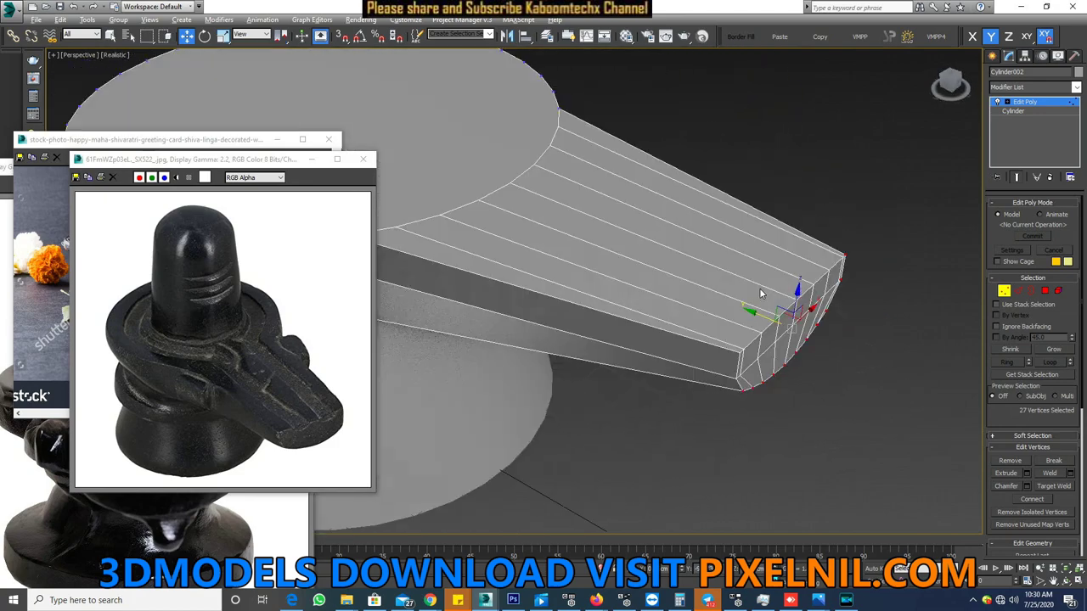
{"action": "scroll", "coordinate": [613, 246], "scroll_direction": "down", "scroll_amount": 3}
{"action": "scroll", "coordinate": [619, 252], "scroll_direction": "down", "scroll_amount": 2}
{"action": "middle_click_drag", "start_coordinate": [619, 252], "coordinate": [607, 279], "text": "alt"}
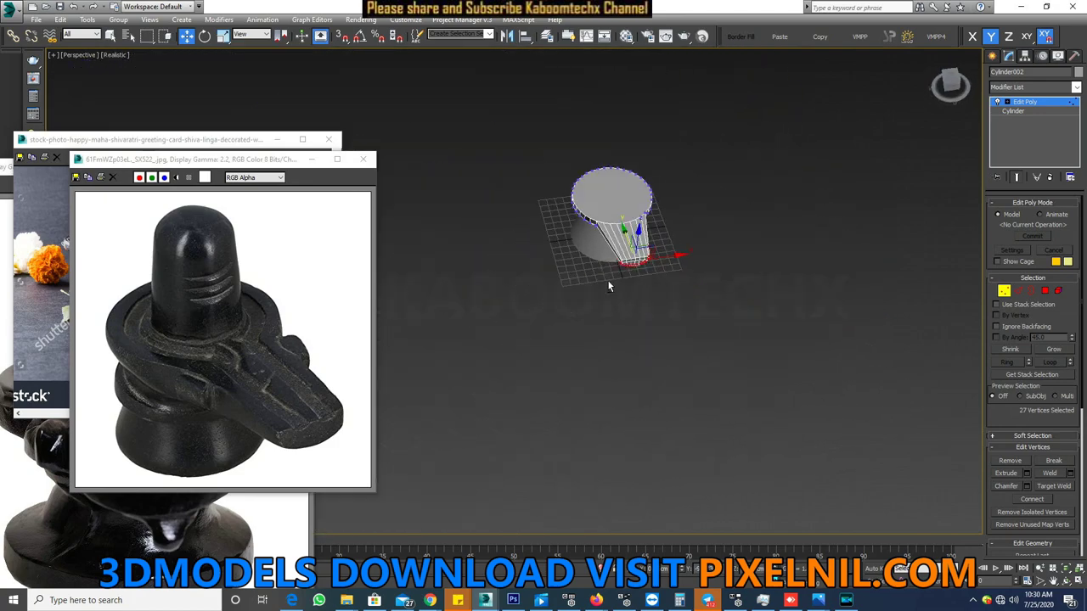
{"action": "scroll", "coordinate": [624, 272], "scroll_direction": "up", "scroll_amount": 2}
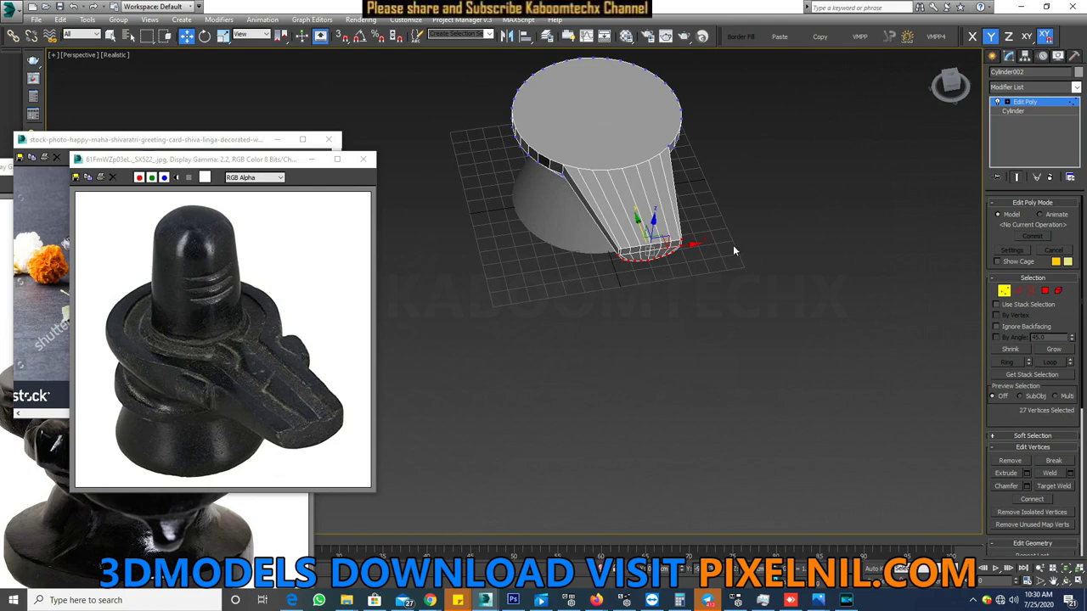
{"action": "left_click", "coordinate": [223, 34]}
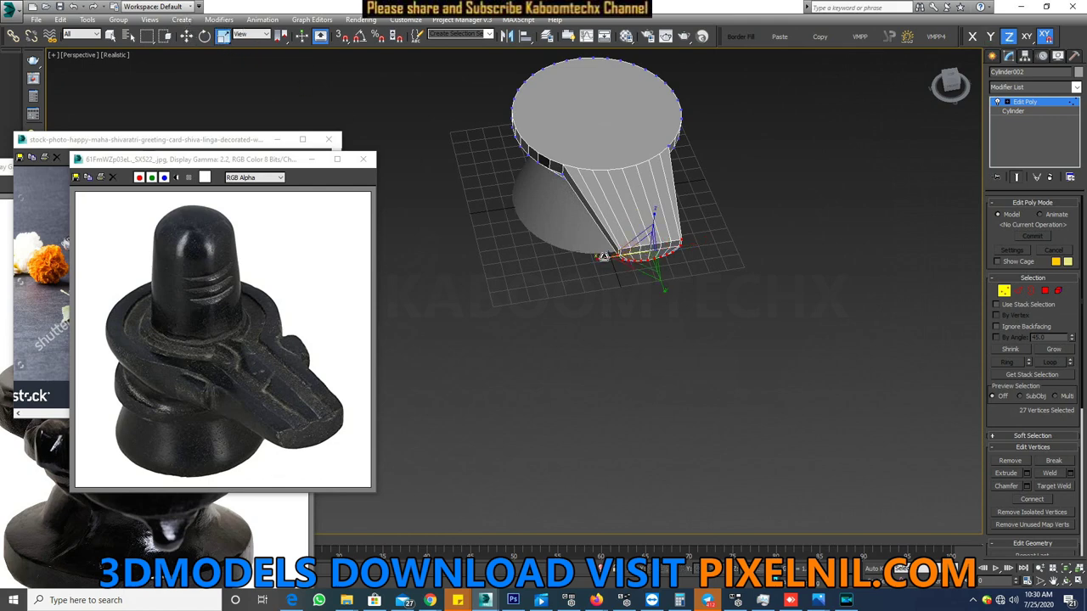
{"action": "left_click_drag", "start_coordinate": [602, 261], "coordinate": [586, 265]}
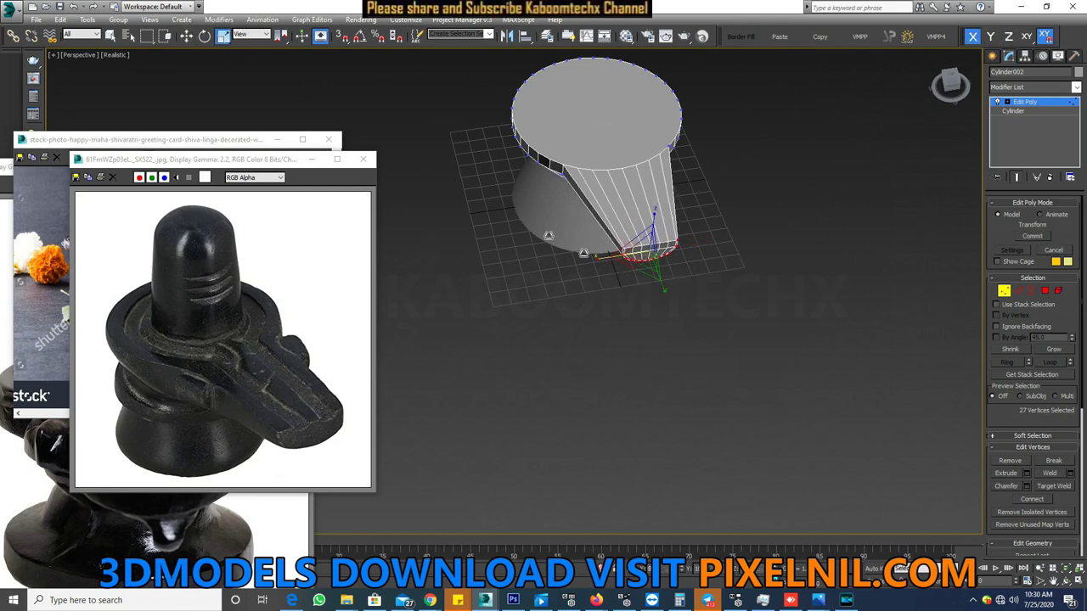
- Move the spout's end vertices farther outward to lengthen the spout
{"action": "left_click", "coordinate": [186, 35]}
{"action": "left_click_drag", "start_coordinate": [639, 219], "coordinate": [671, 302]}
{"action": "mouse_move", "coordinate": [671, 301]}
{"action": "middle_mouse_down", "text": "alt"}
{"action": "mouse_move", "coordinate": [703, 323]}
{"action": "mouse_move", "coordinate": [807, 297]}
{"action": "mouse_move", "coordinate": [771, 266]}
{"action": "mouse_move", "coordinate": [745, 267]}
{"action": "mouse_move", "coordinate": [673, 321]}
{"action": "mouse_move", "coordinate": [603, 306]}
{"action": "mouse_move", "coordinate": [584, 289]}
{"action": "mouse_move", "coordinate": [629, 312]}
{"action": "middle_mouse_up", "text": "alt"}
{"action": "scroll", "coordinate": [623, 322], "scroll_direction": "down", "scroll_amount": 3}
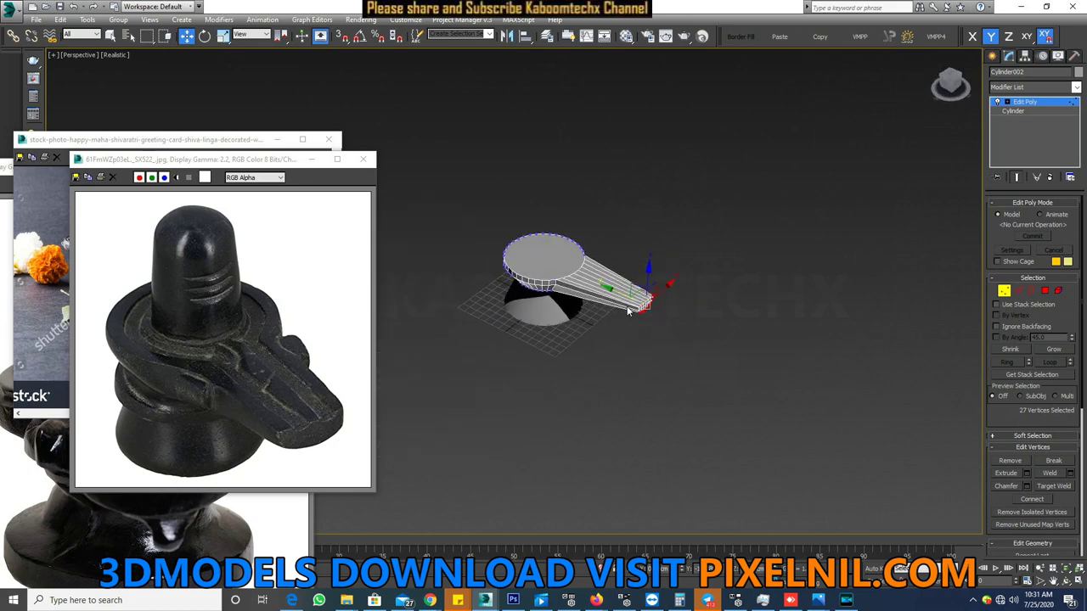
{"action": "left_click", "coordinate": [663, 293]}
- Select the round top cap and the eight spout top strips, then delete them
{"action": "scroll", "coordinate": [709, 295], "scroll_direction": "up", "scroll_amount": 3}
{"action": "scroll", "coordinate": [621, 283], "scroll_direction": "up", "scroll_amount": 2}
{"action": "middle_click_drag", "start_coordinate": [642, 299], "coordinate": [800, 332], "text": "alt"}
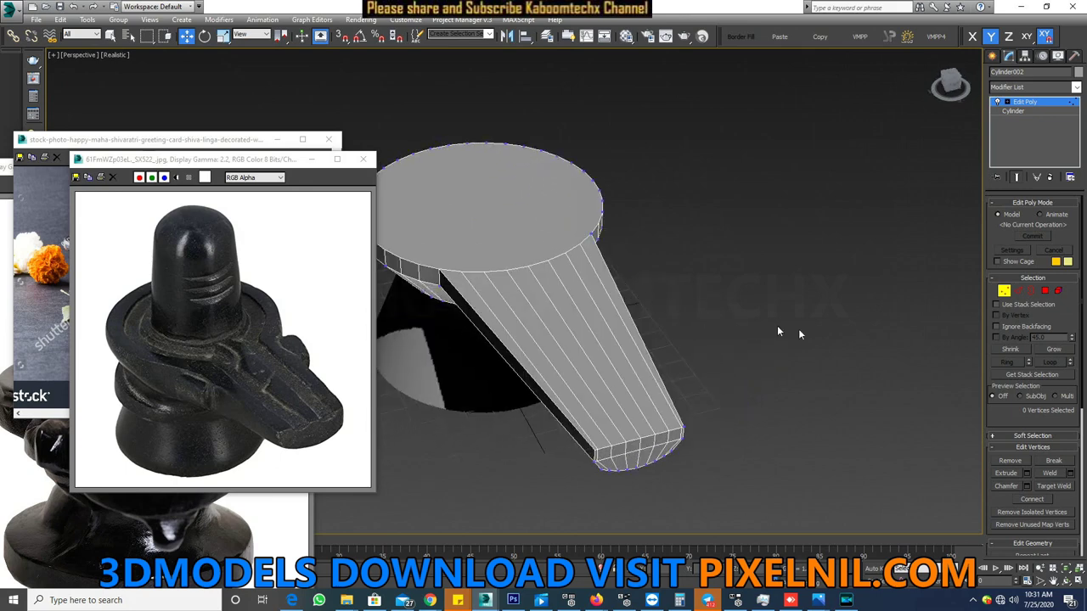
{"action": "left_click", "coordinate": [1047, 291]}
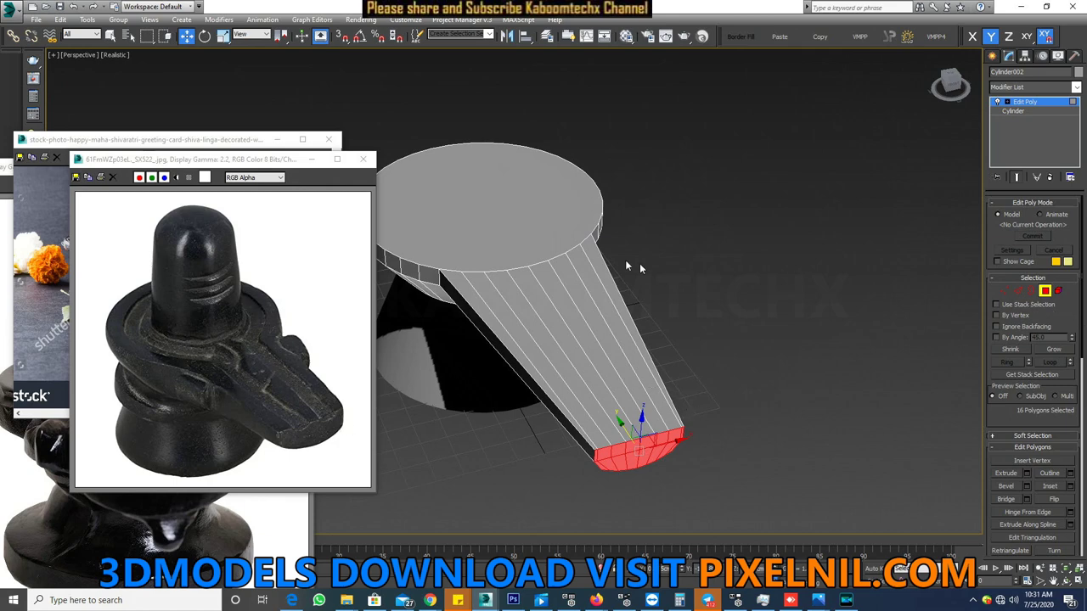
{"action": "left_click", "coordinate": [583, 215]}
{"action": "left_click", "coordinate": [611, 289], "text": "ctrl"}
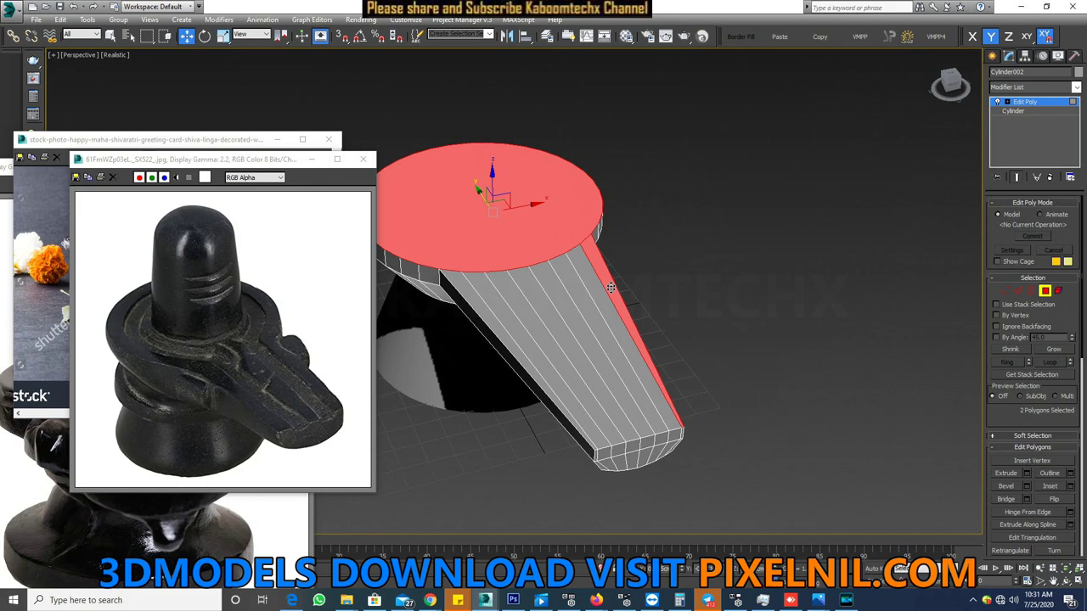
{"action": "left_click", "coordinate": [602, 296], "text": "ctrl"}
{"action": "left_click", "coordinate": [589, 302], "text": "ctrl"}
{"action": "left_click", "coordinate": [574, 308], "text": "ctrl"}
{"action": "left_click", "coordinate": [544, 314], "text": "ctrl"}
{"action": "left_click", "coordinate": [528, 321], "text": "ctrl"}
{"action": "left_click", "coordinate": [512, 330], "text": "ctrl"}
{"action": "left_click", "coordinate": [497, 330], "text": "ctrl"}
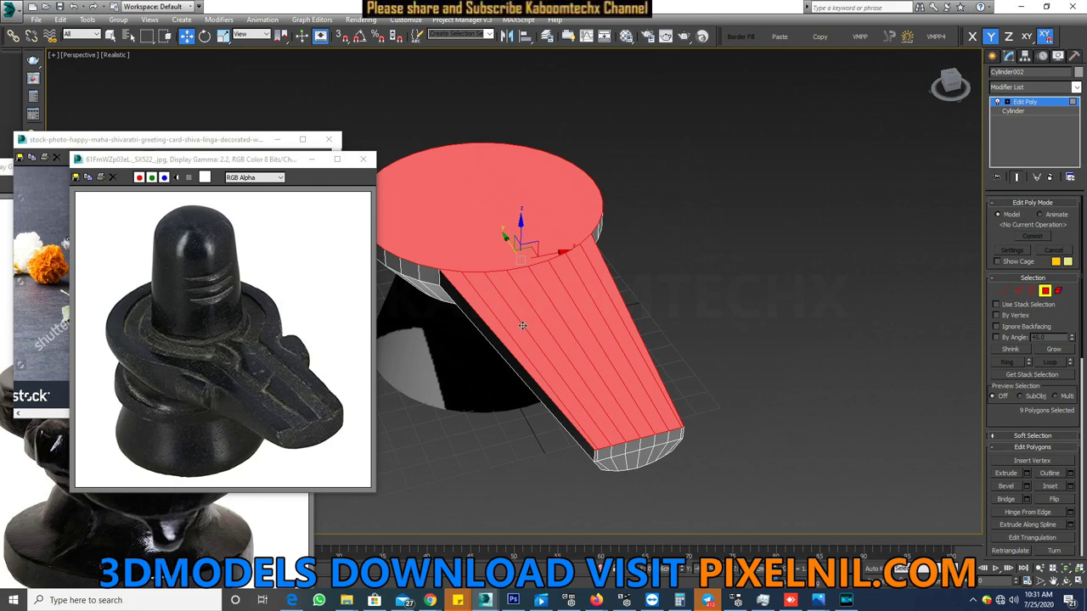
{"action": "key", "text": "Delete"}
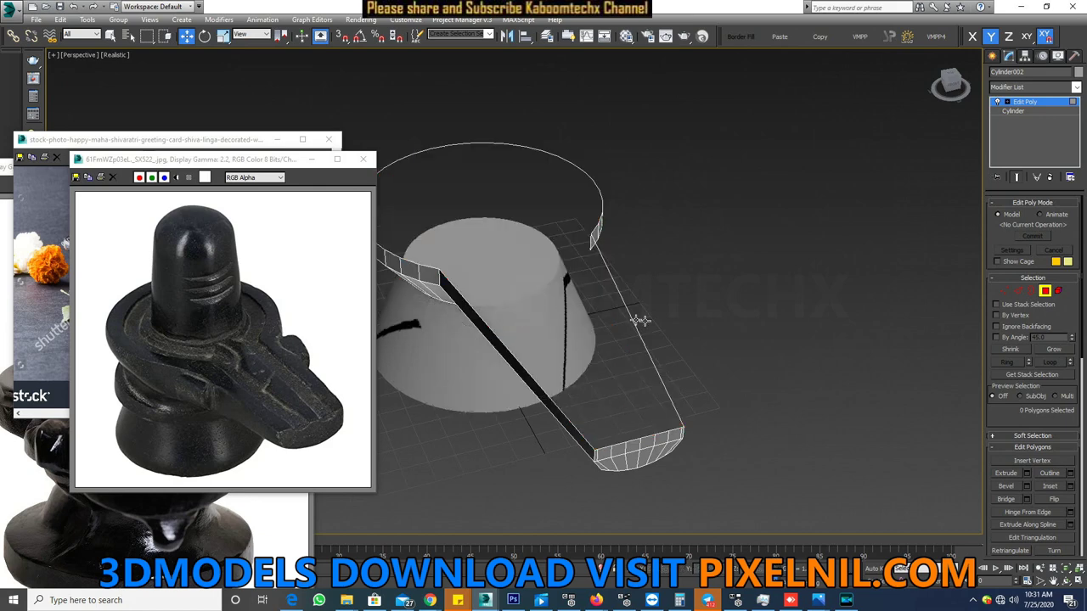
- Cap the open top border with one face and select that new face
{"action": "left_click", "coordinate": [1027, 296]}
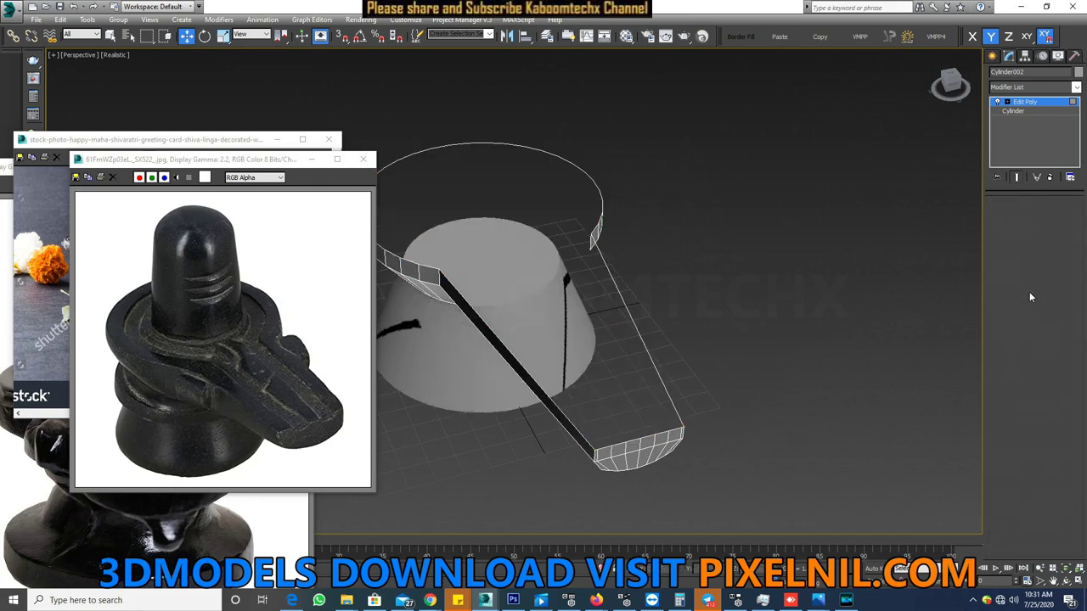
{"action": "left_click", "coordinate": [613, 276]}
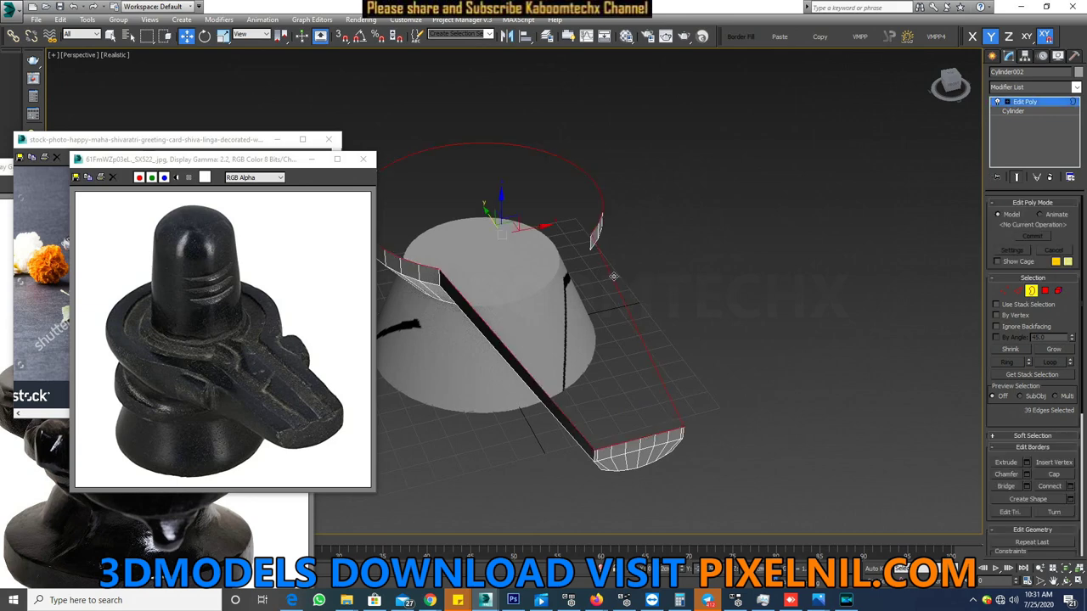
{"action": "left_click", "coordinate": [1048, 476]}
{"action": "mouse_move", "coordinate": [643, 322]}
{"action": "middle_mouse_down", "text": "alt"}
{"action": "mouse_move", "coordinate": [687, 334]}
{"action": "mouse_move", "coordinate": [881, 321]}
{"action": "middle_mouse_up", "text": "alt"}
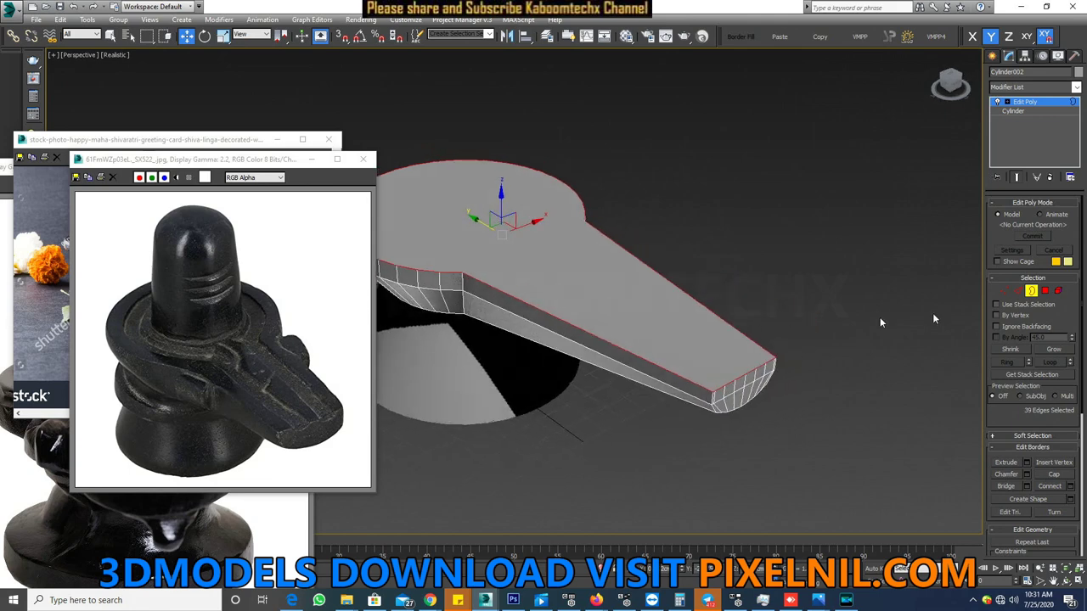
{"action": "left_click", "coordinate": [1041, 292]}
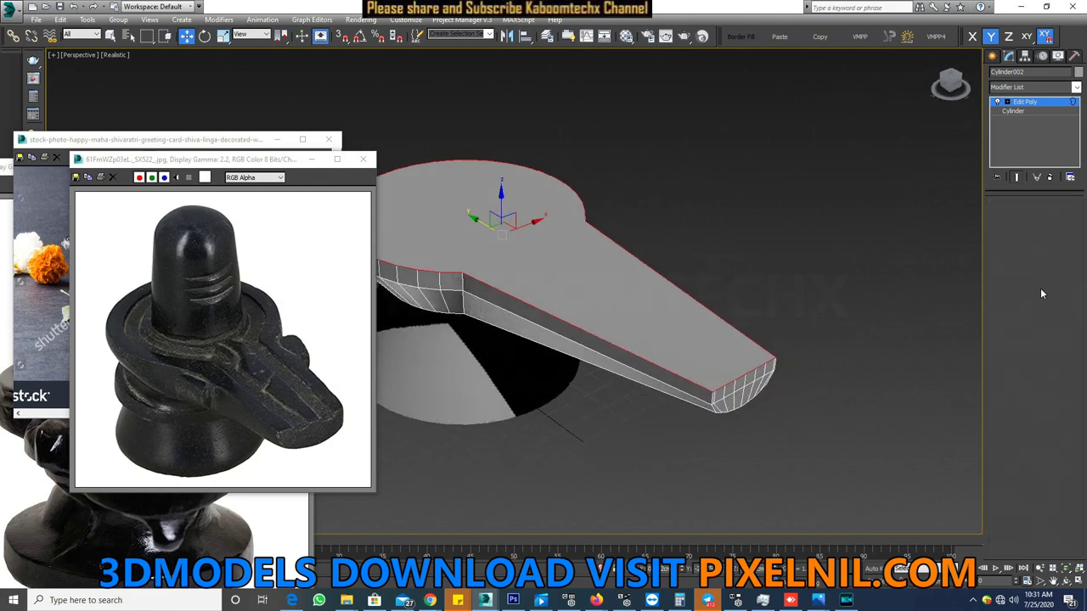
{"action": "key", "text": "4"}
{"action": "left_click", "coordinate": [601, 268]}
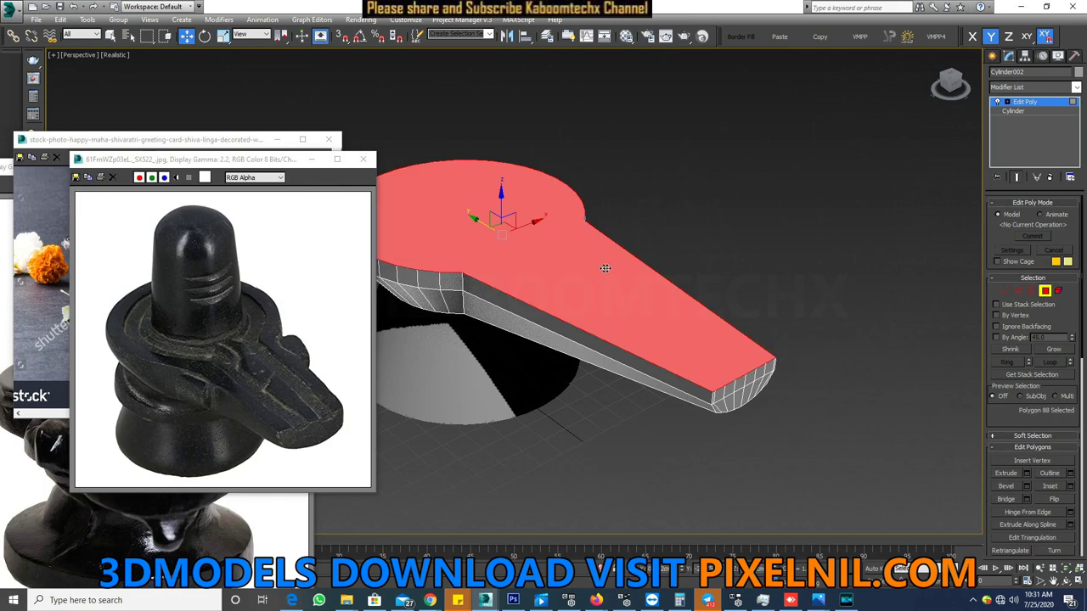
- Inset the top face by 0.351 cm, then scale the inner face down around its centre
{"action": "middle_click_drag", "start_coordinate": [604, 268], "coordinate": [597, 263], "text": "alt"}
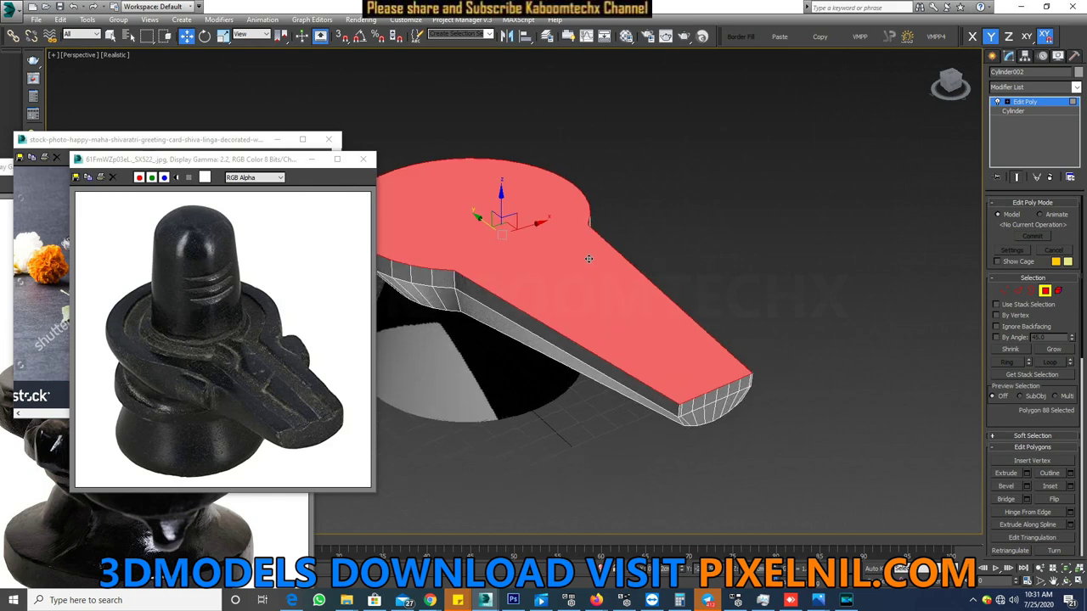
{"action": "right_click", "coordinate": [589, 263]}
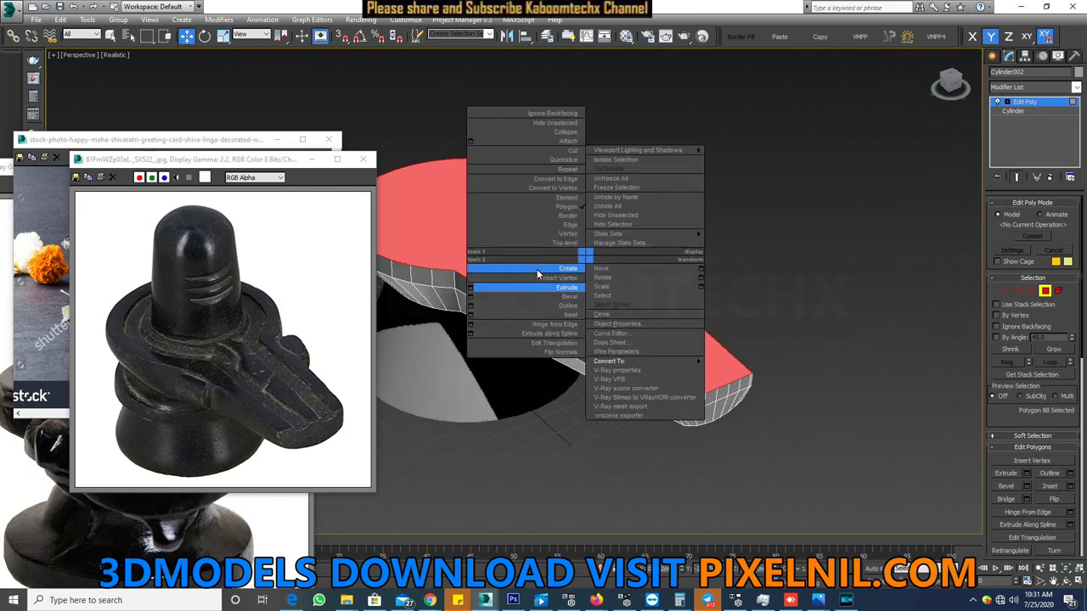
{"action": "left_click", "coordinate": [469, 314]}
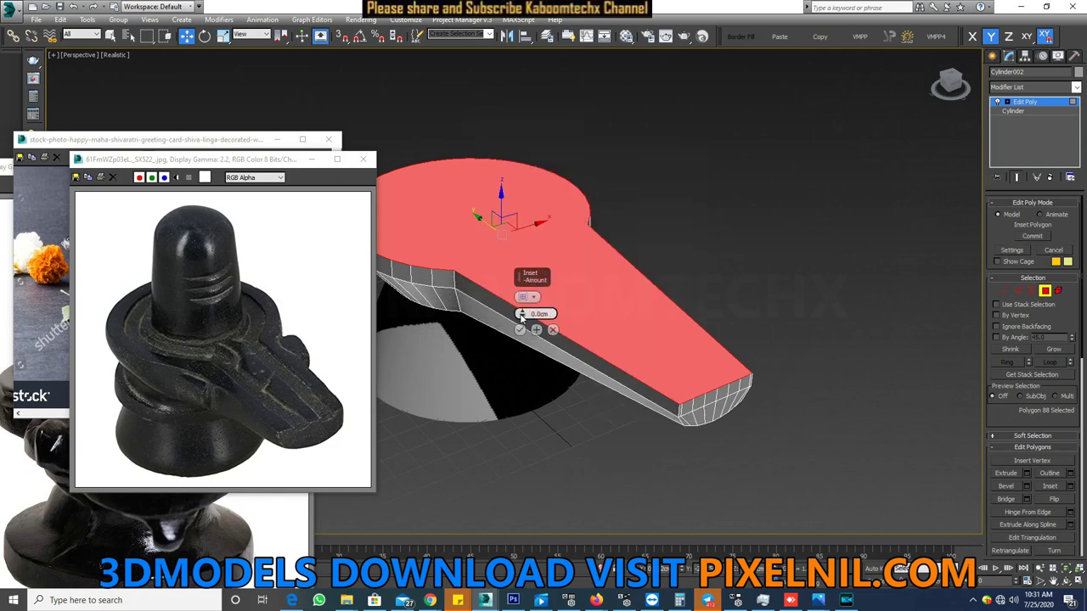
{"action": "mouse_move", "coordinate": [522, 313]}
{"action": "left_mouse_down"}
{"action": "mouse_move", "coordinate": [523, 297]}
{"action": "mouse_move", "coordinate": [534, 299]}
{"action": "left_mouse_up"}
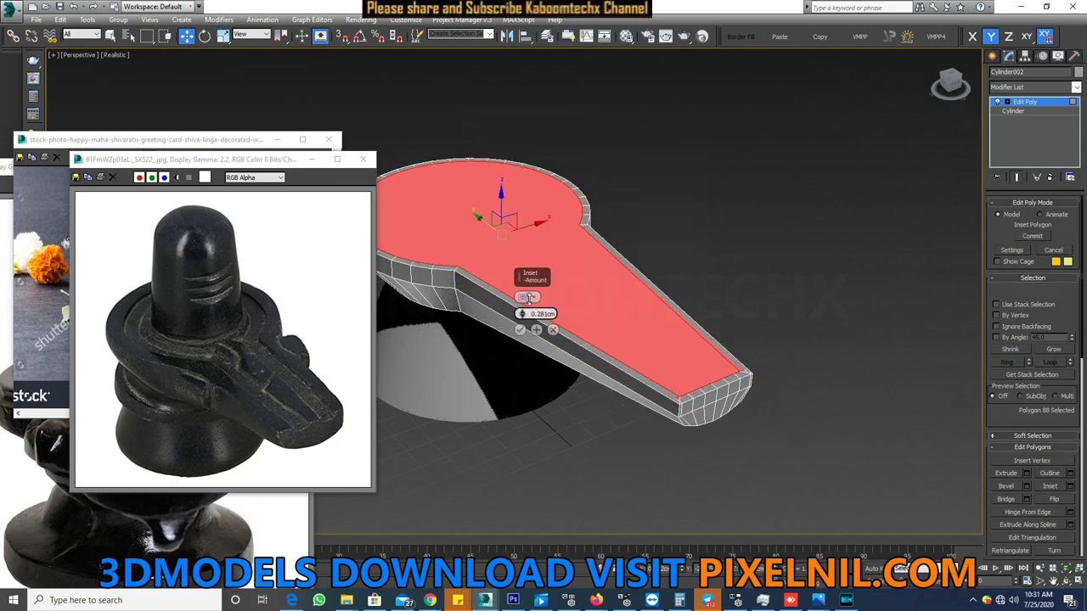
{"action": "left_click_drag", "start_coordinate": [534, 299], "coordinate": [534, 296]}
{"action": "left_click_drag", "start_coordinate": [535, 295], "coordinate": [535, 294]}
{"action": "left_click", "coordinate": [521, 331]}
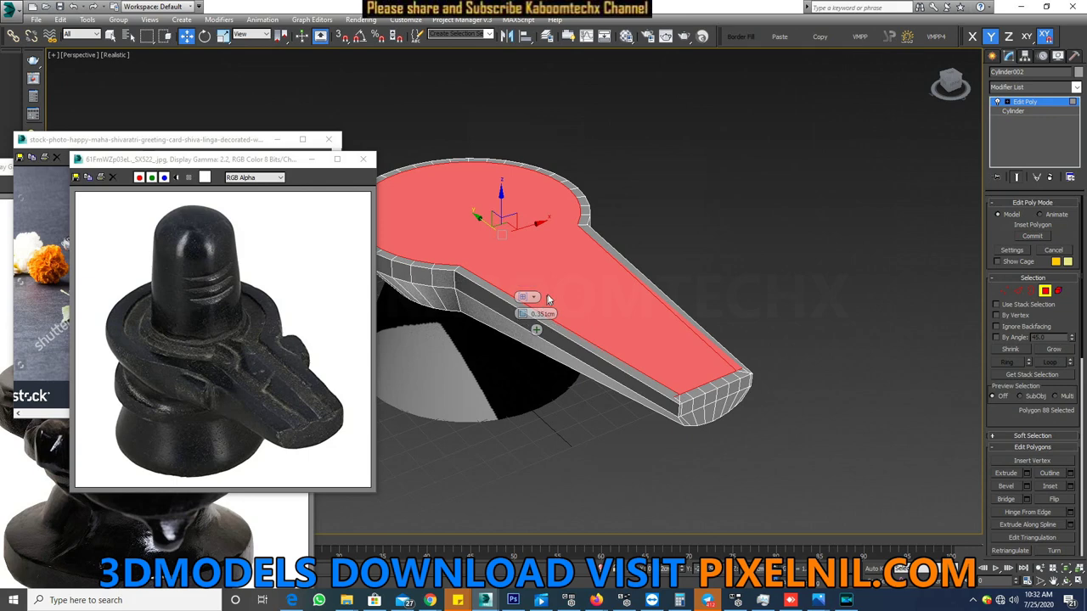
{"action": "key", "text": "r"}
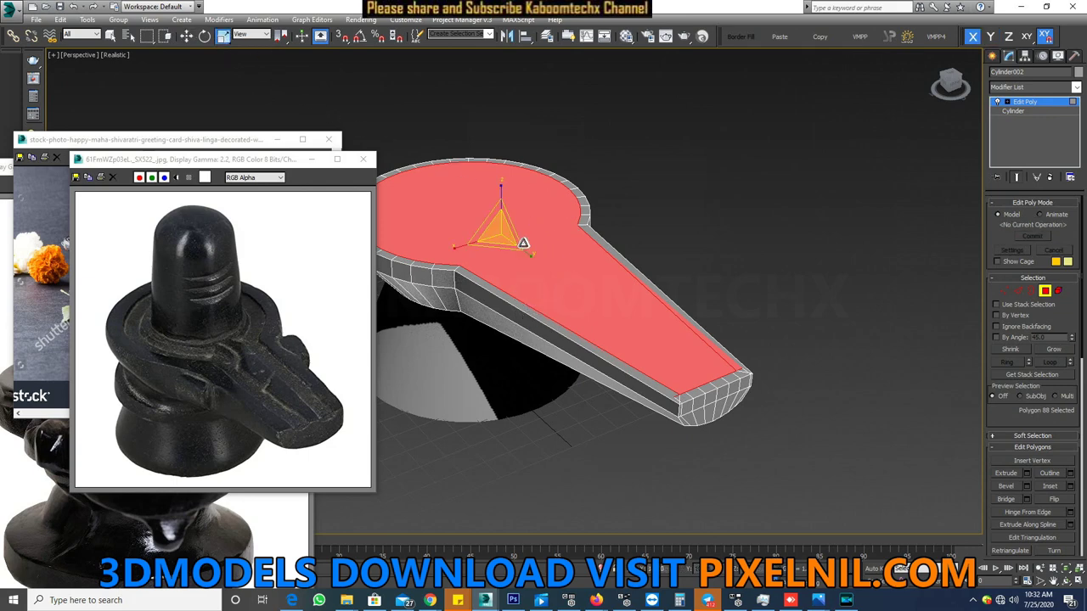
{"action": "mouse_move", "coordinate": [490, 233]}
{"action": "left_mouse_down"}
{"action": "mouse_move", "coordinate": [496, 254]}
{"action": "mouse_move", "coordinate": [494, 243]}
{"action": "left_mouse_up"}
{"action": "mouse_move", "coordinate": [494, 243]}
{"action": "middle_mouse_down", "text": "alt"}
{"action": "mouse_move", "coordinate": [624, 304]}
{"action": "mouse_move", "coordinate": [578, 303]}
{"action": "mouse_move", "coordinate": [593, 309]}
{"action": "middle_mouse_up", "text": "alt"}
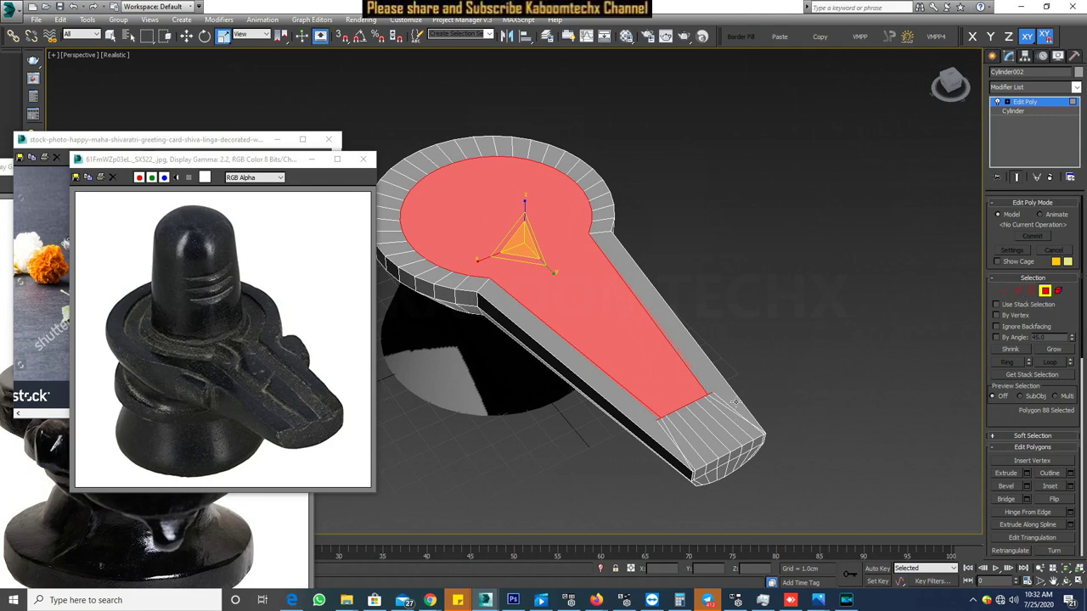
- Adjust the spout tip's corner slightly, then select the inner top faces and delete them
{"action": "scroll", "coordinate": [732, 404], "scroll_direction": "up", "scroll_amount": 3}
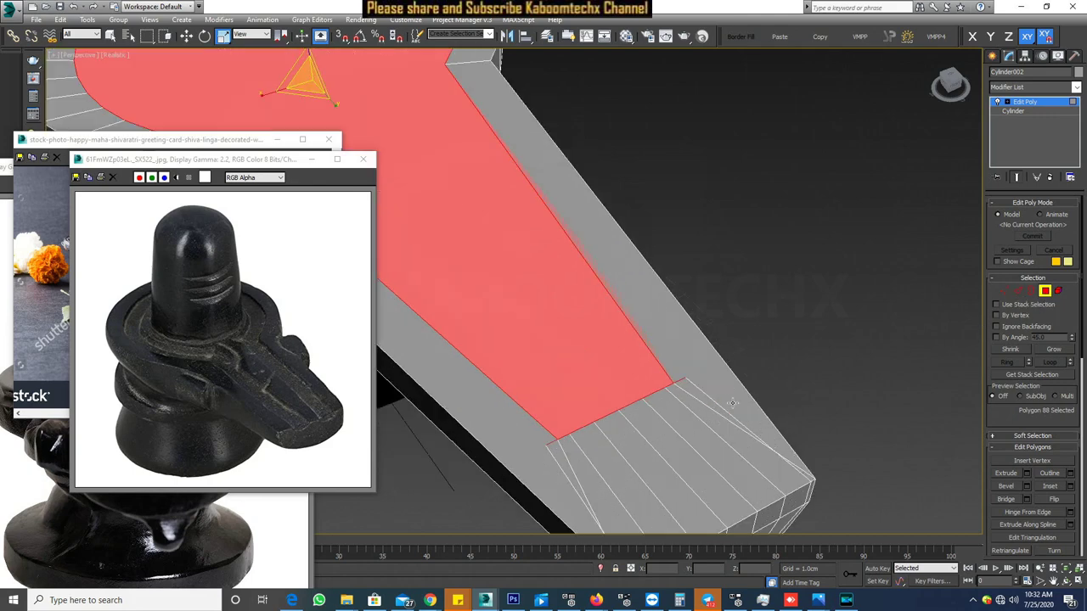
{"action": "left_click", "coordinate": [1018, 292]}
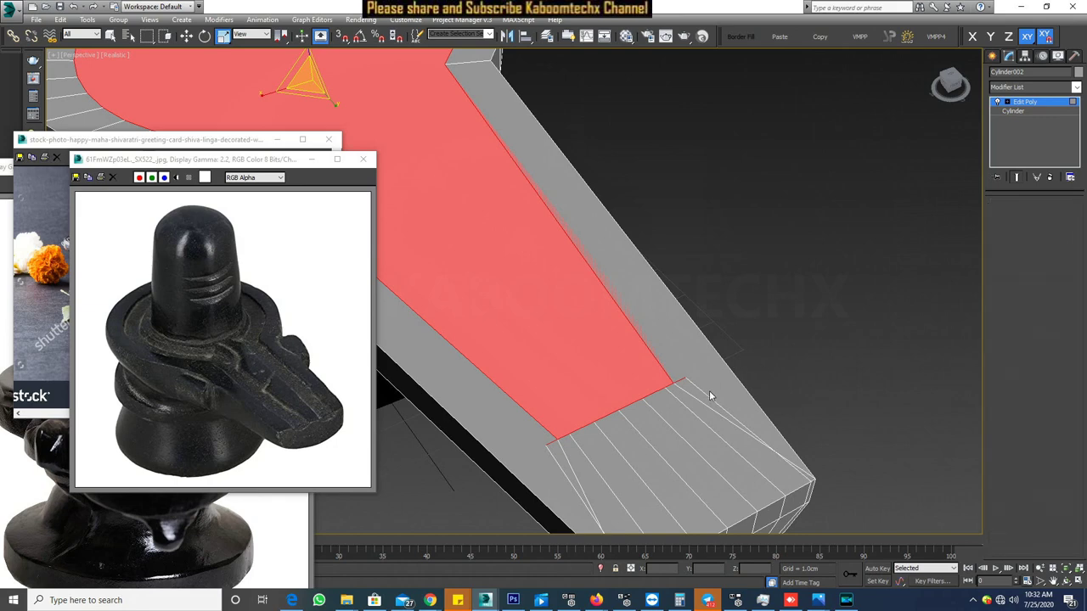
{"action": "key", "text": "2"}
{"action": "left_click", "coordinate": [705, 396]}
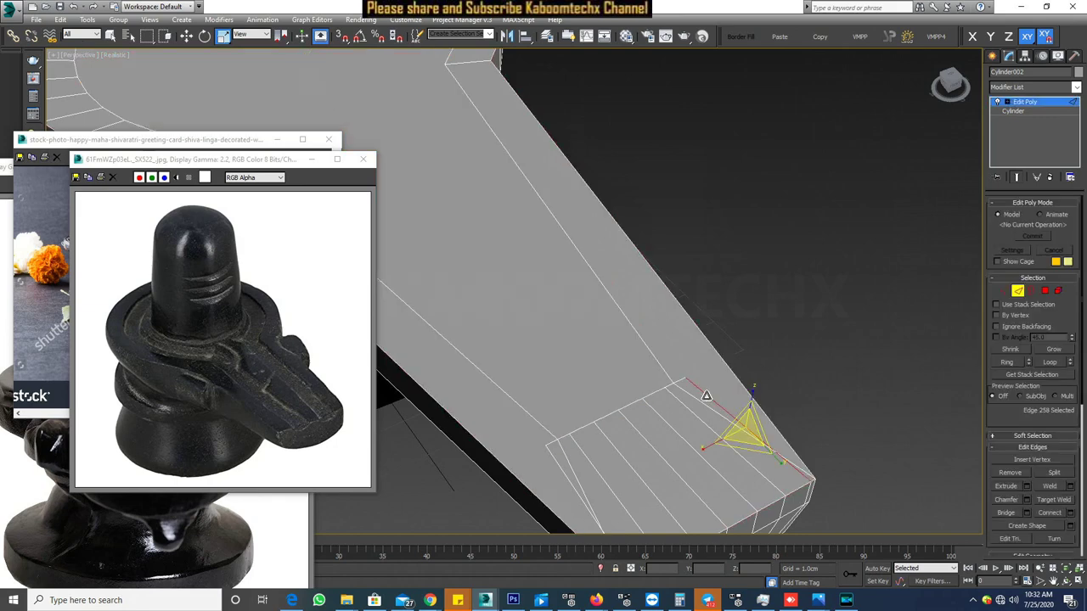
{"action": "left_click", "coordinate": [709, 386]}
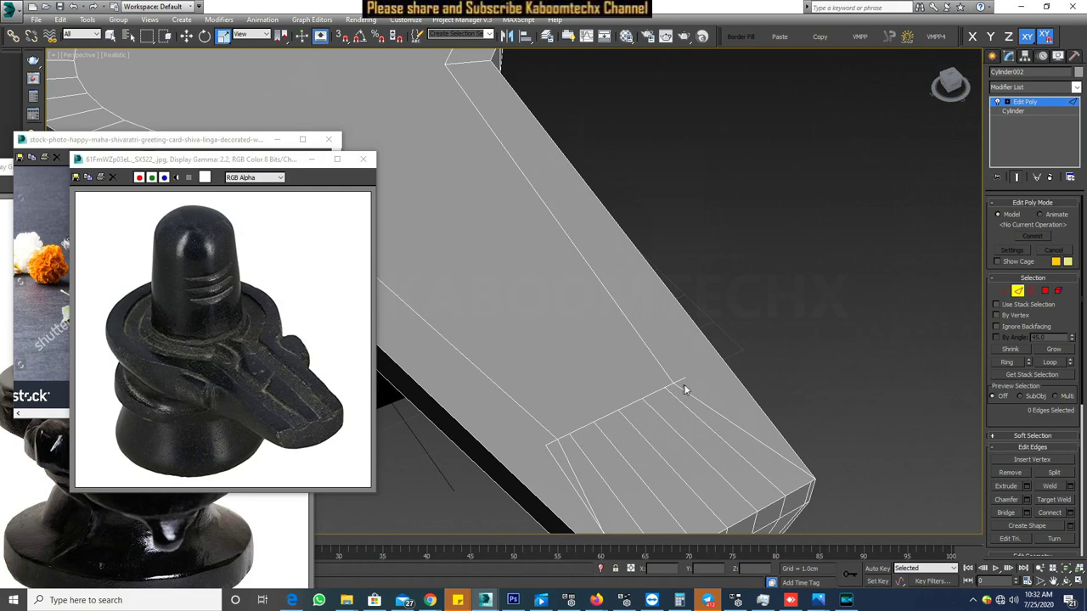
{"action": "left_click_drag", "start_coordinate": [682, 377], "coordinate": [688, 403]}
{"action": "left_click", "coordinate": [650, 399]}
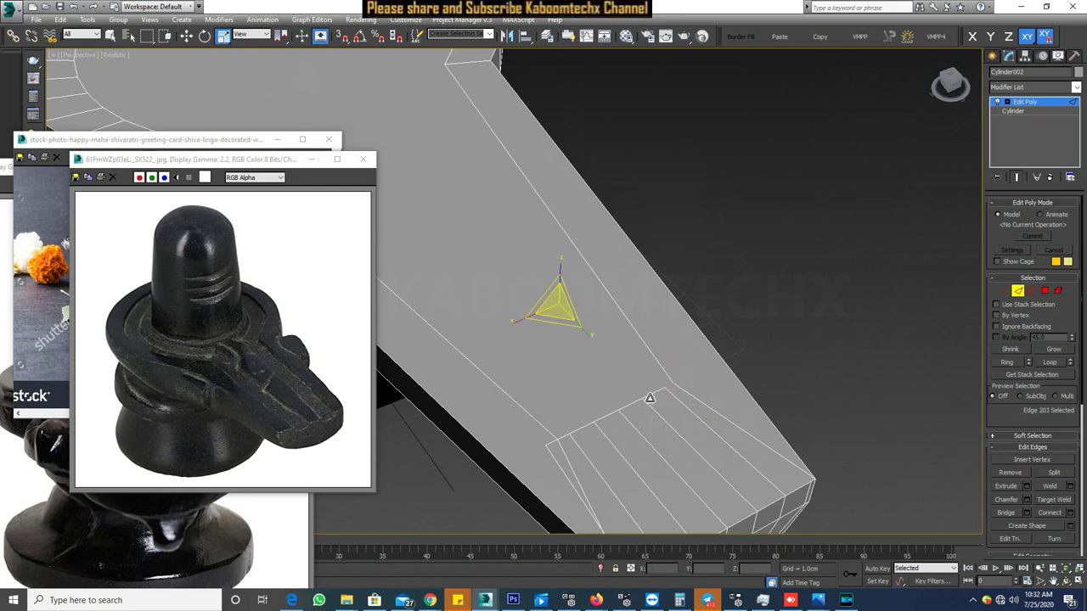
{"action": "left_click", "coordinate": [1034, 294]}
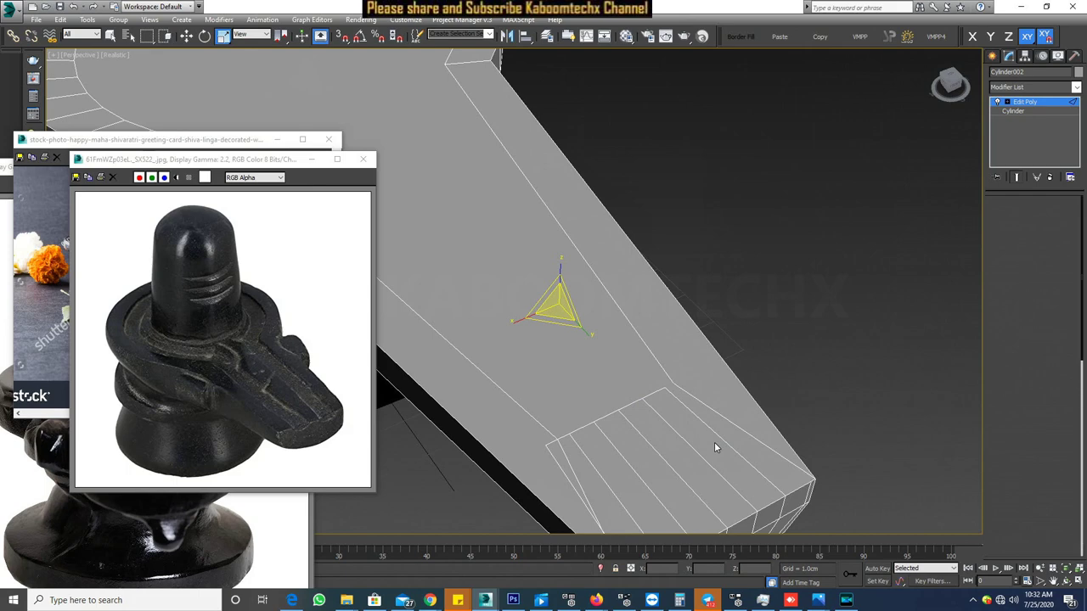
{"action": "left_click", "coordinate": [714, 445]}
{"action": "left_click", "coordinate": [746, 432]}
{"action": "left_click", "coordinate": [736, 441]}
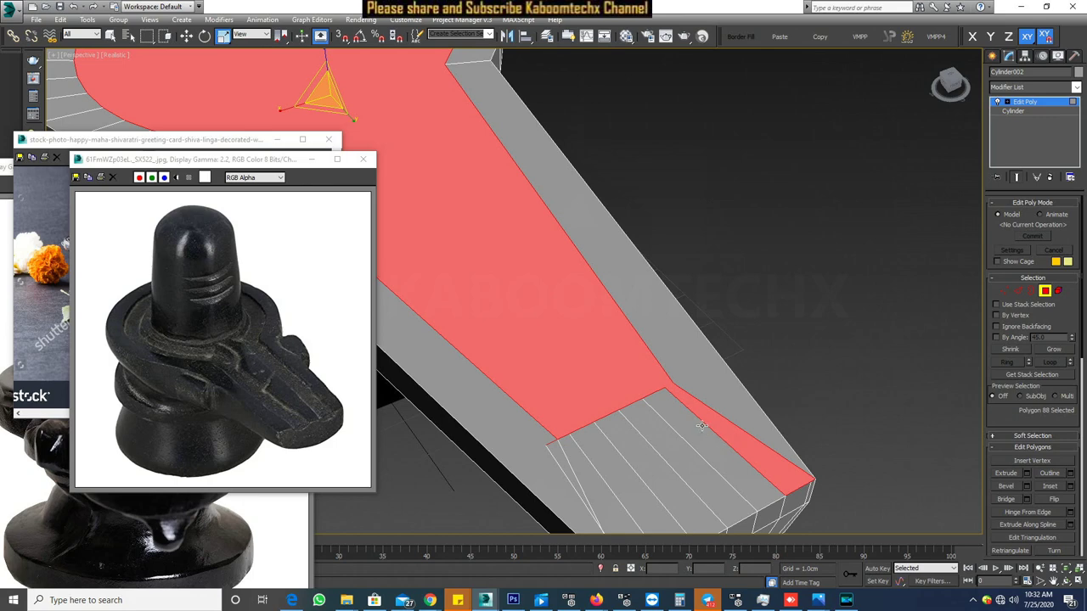
{"action": "middle_click_drag", "start_coordinate": [703, 427], "coordinate": [781, 361]}
{"action": "key", "text": "Delete"}
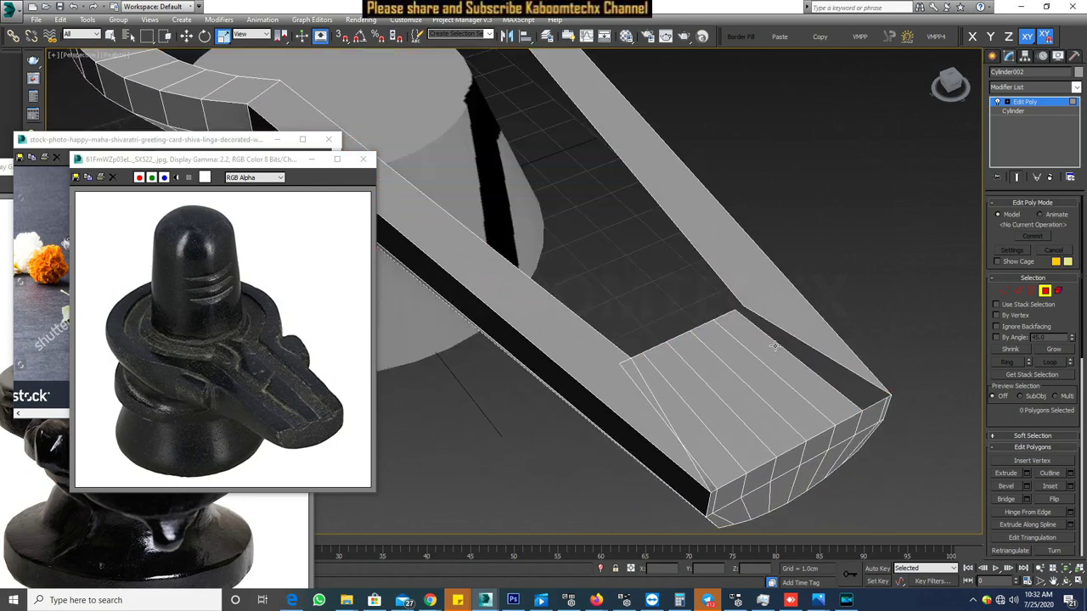
- Delete the remaining top strips and thin sliver at the spout end one by one
{"action": "left_click", "coordinate": [759, 376]}
{"action": "key", "text": "Delete"}
{"action": "left_click", "coordinate": [768, 359]}
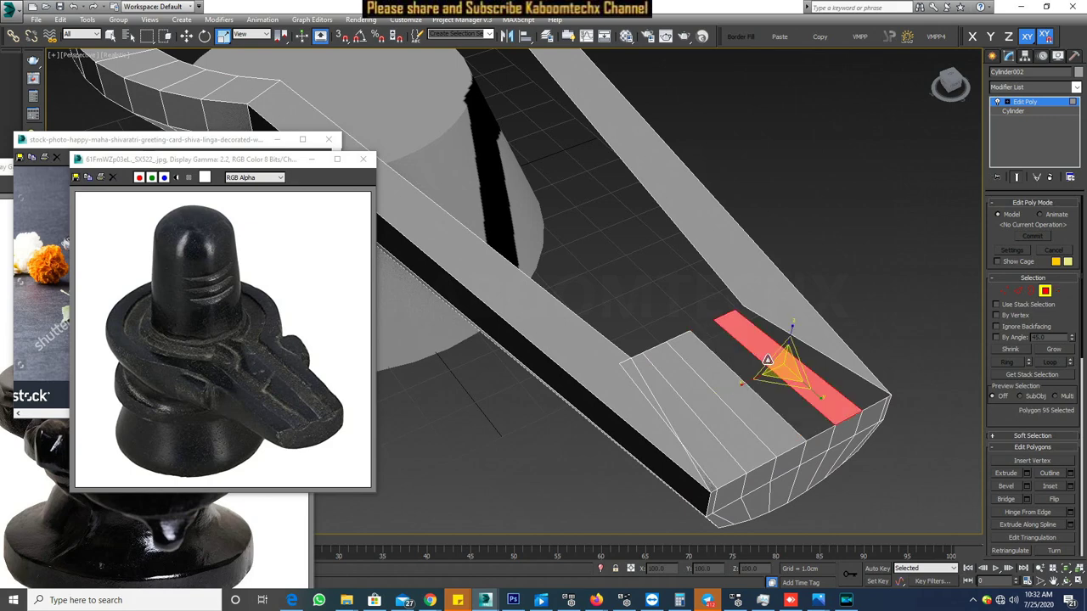
{"action": "key", "text": "Delete"}
{"action": "left_click", "coordinate": [735, 392]}
{"action": "key", "text": "Delete"}
{"action": "left_click", "coordinate": [700, 404]}
{"action": "key", "text": "Delete"}
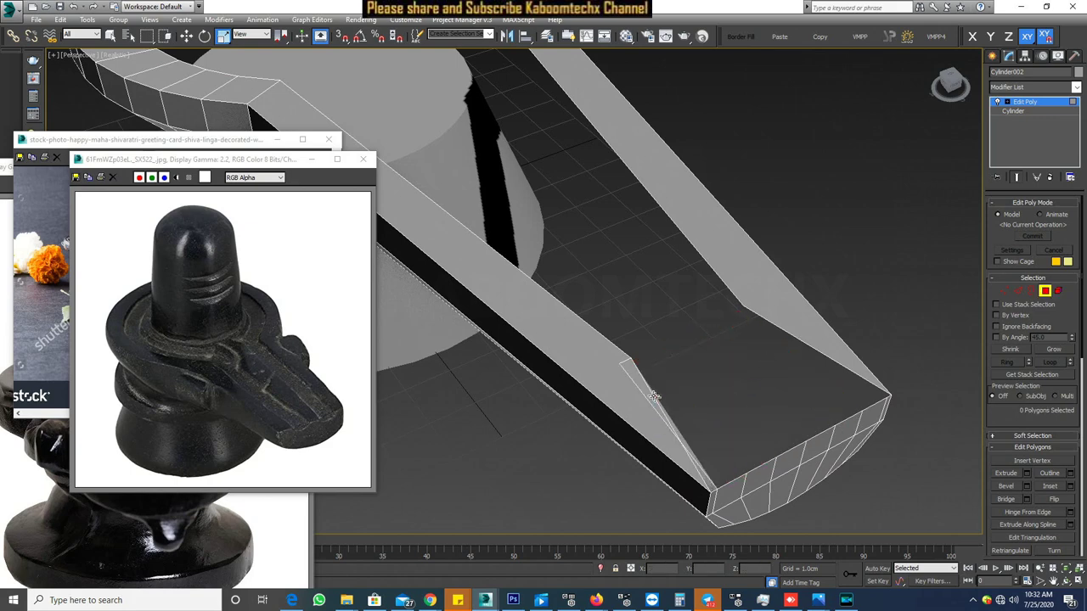
{"action": "left_click", "coordinate": [635, 384]}
{"action": "key", "text": "Delete"}
{"action": "scroll", "coordinate": [744, 425], "scroll_direction": "down", "scroll_amount": 5}
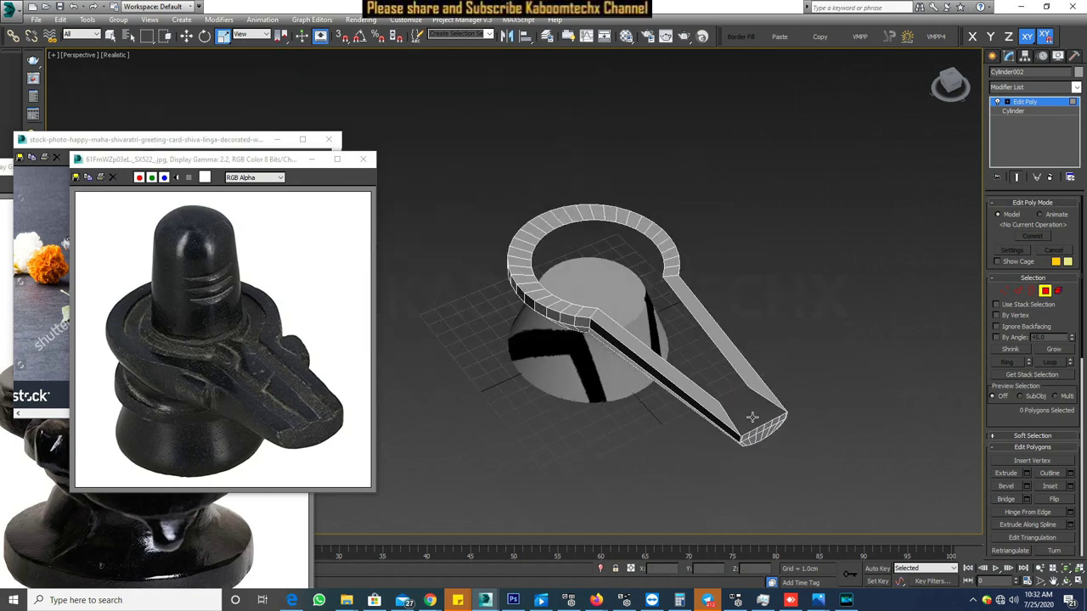
- Orbit to look down on the model and pick an edge along the yoni's open top
{"action": "scroll", "coordinate": [753, 414], "scroll_direction": "up", "scroll_amount": 5}
{"action": "middle_click_drag", "start_coordinate": [753, 414], "coordinate": [781, 396], "text": "alt"}
{"action": "scroll", "coordinate": [781, 396], "scroll_direction": "down", "scroll_amount": 5}
{"action": "middle_click_drag", "start_coordinate": [673, 318], "coordinate": [693, 339]}
{"action": "scroll", "coordinate": [701, 341], "scroll_direction": "up", "scroll_amount": 3}
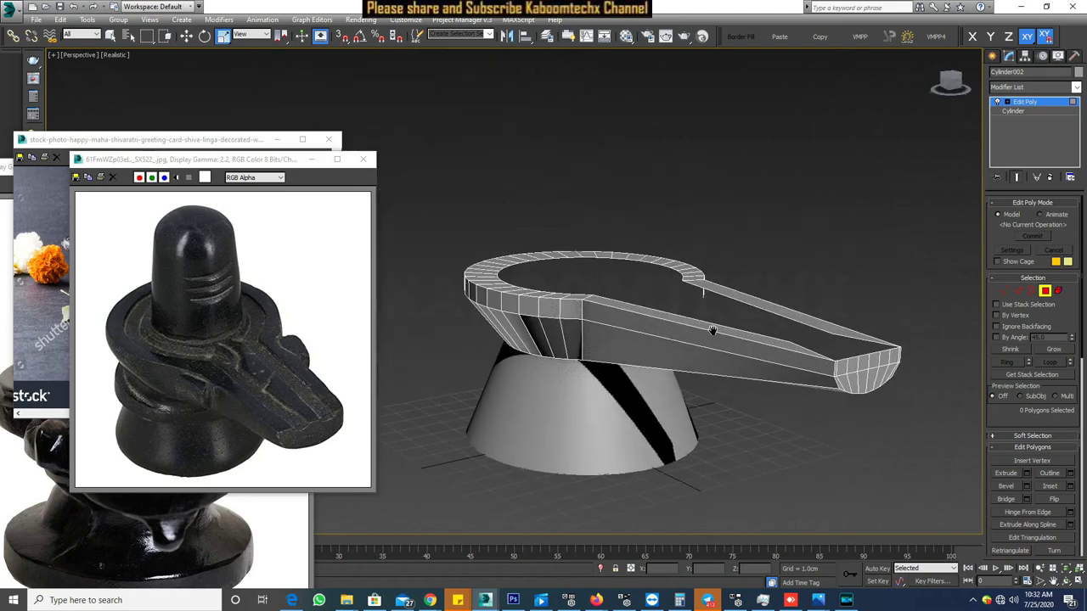
{"action": "scroll", "coordinate": [698, 382], "scroll_direction": "up", "scroll_amount": 2}
{"action": "middle_click_drag", "start_coordinate": [698, 383], "coordinate": [698, 409], "text": "alt"}
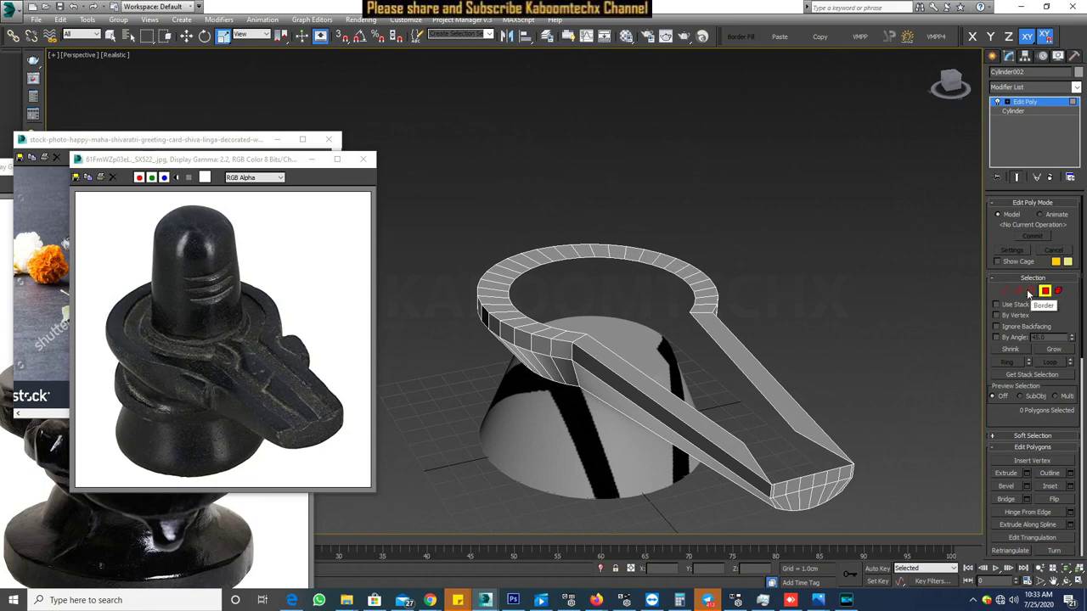
{"action": "left_click", "coordinate": [1028, 293]}
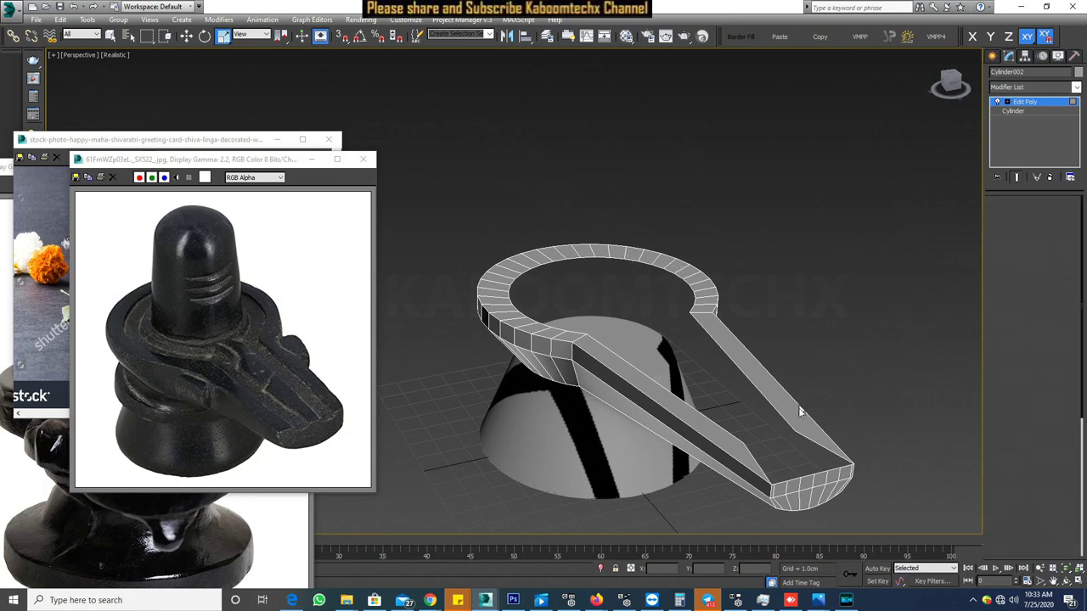
{"action": "left_click", "coordinate": [785, 424]}
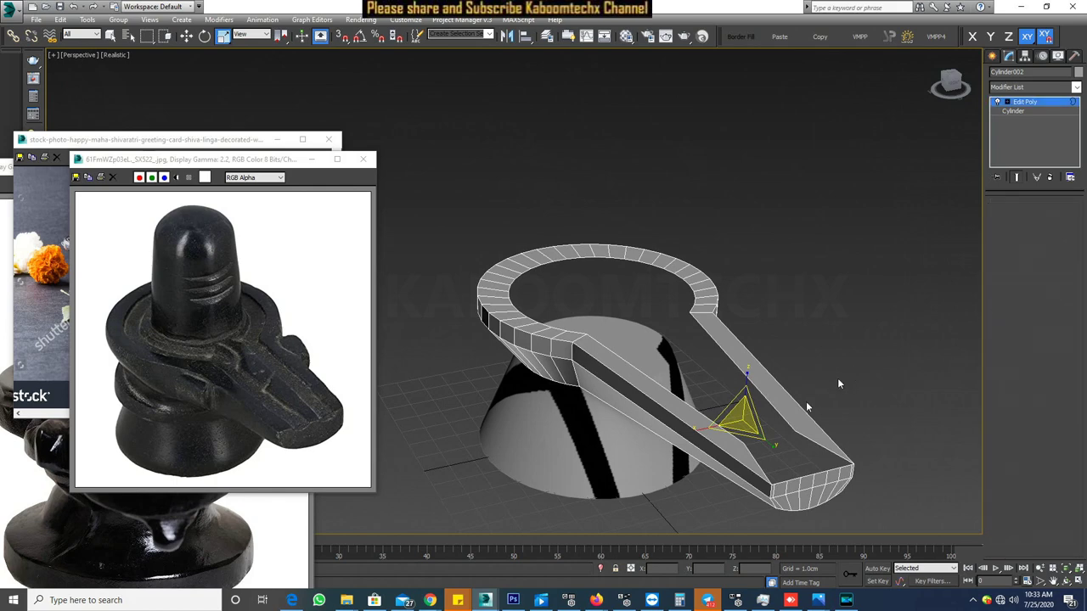
- Select the open top border loop in Border mode and cap it with one face
{"action": "key", "text": "1"}
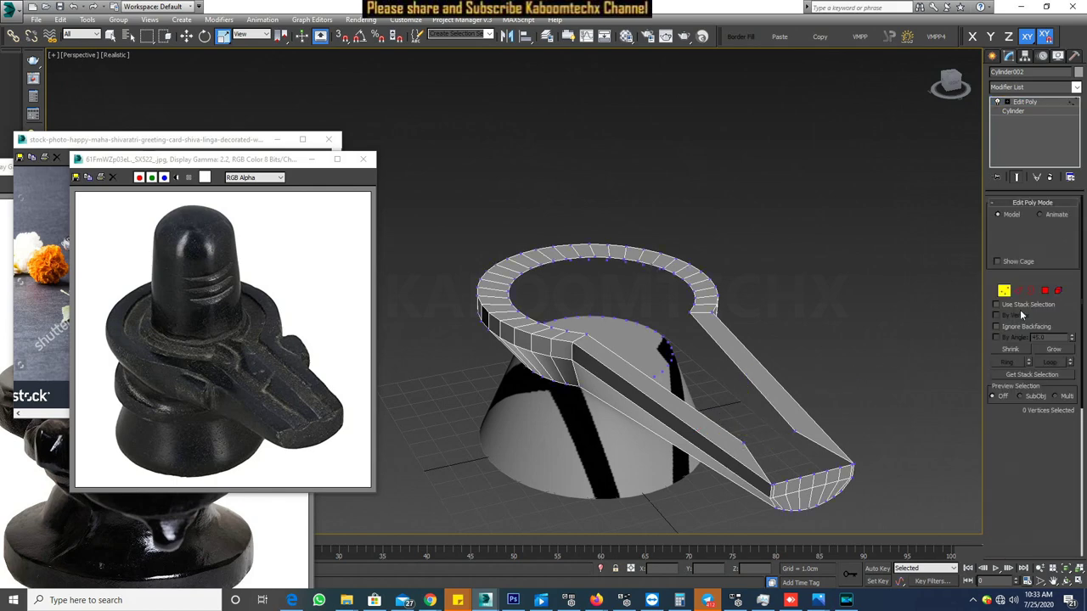
{"action": "key", "text": "3"}
{"action": "left_click", "coordinate": [776, 408]}
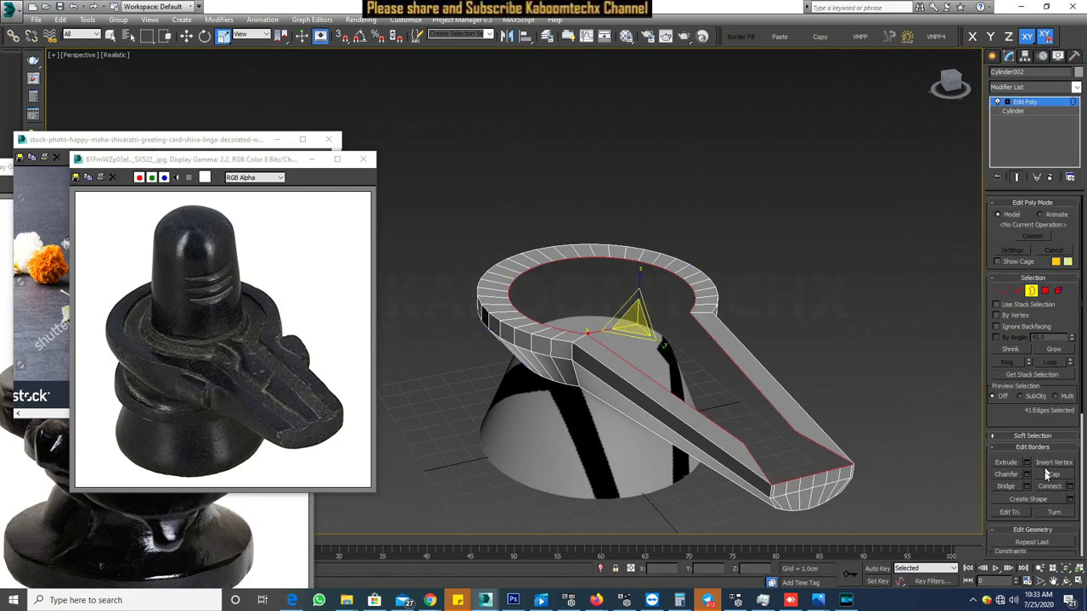
{"action": "left_click", "coordinate": [1052, 475]}
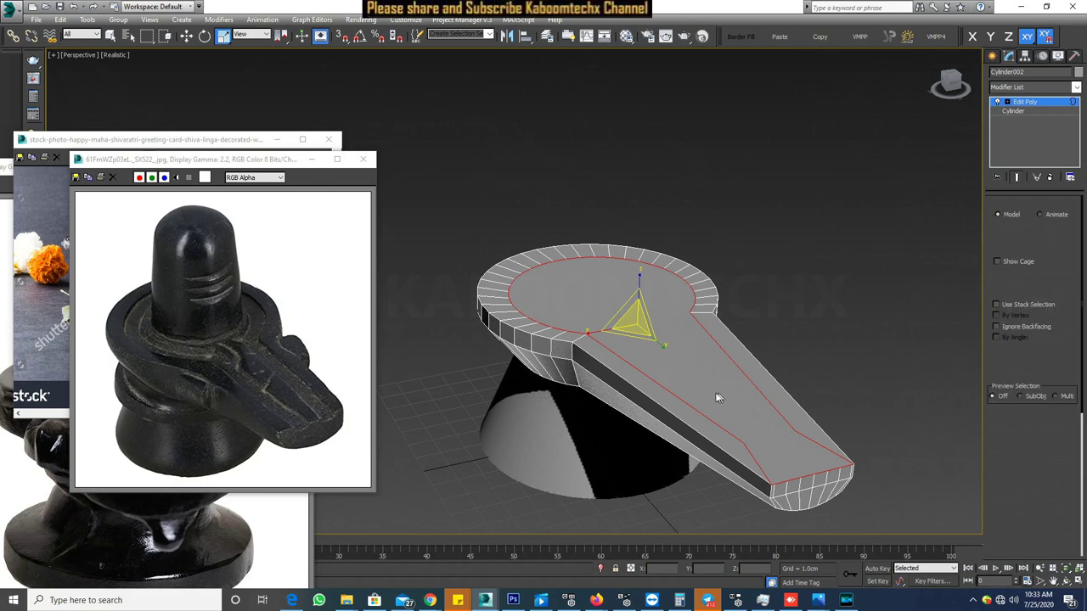
{"action": "key", "text": "1"}
{"action": "middle_click_drag", "start_coordinate": [711, 392], "coordinate": [677, 397], "text": "alt"}
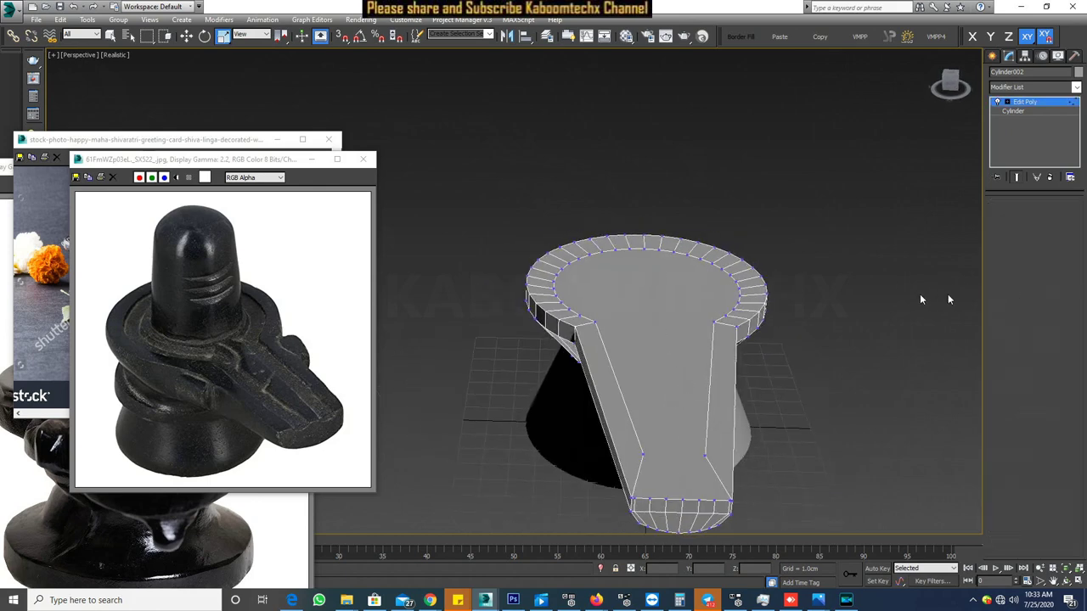
- Inset the new top cap polygon inward, leaving a raised rim around the disc and spout
{"action": "left_click", "coordinate": [652, 289]}
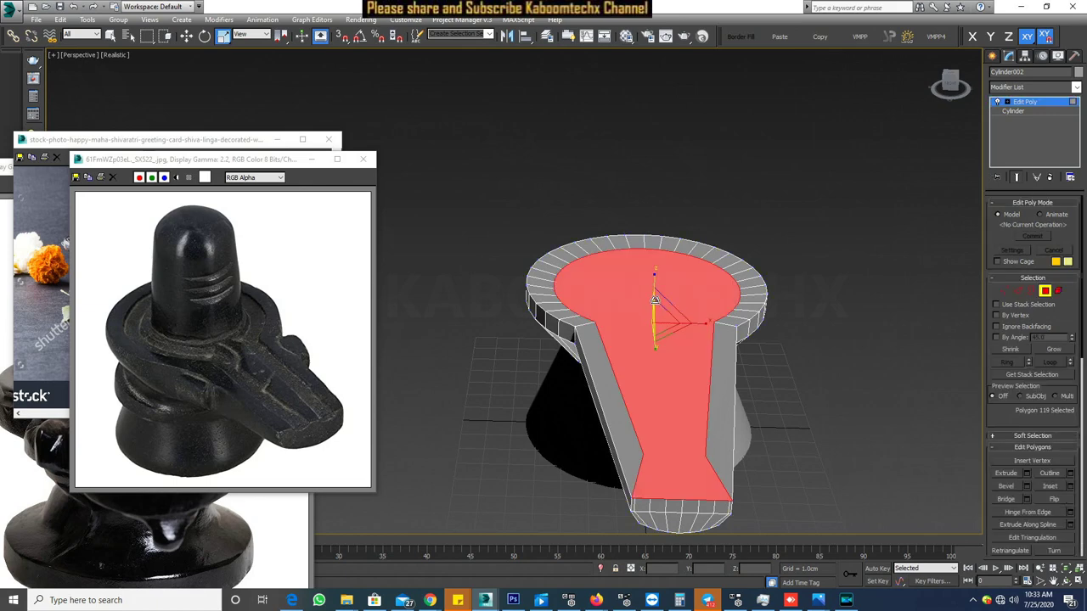
{"action": "right_click", "coordinate": [668, 320]}
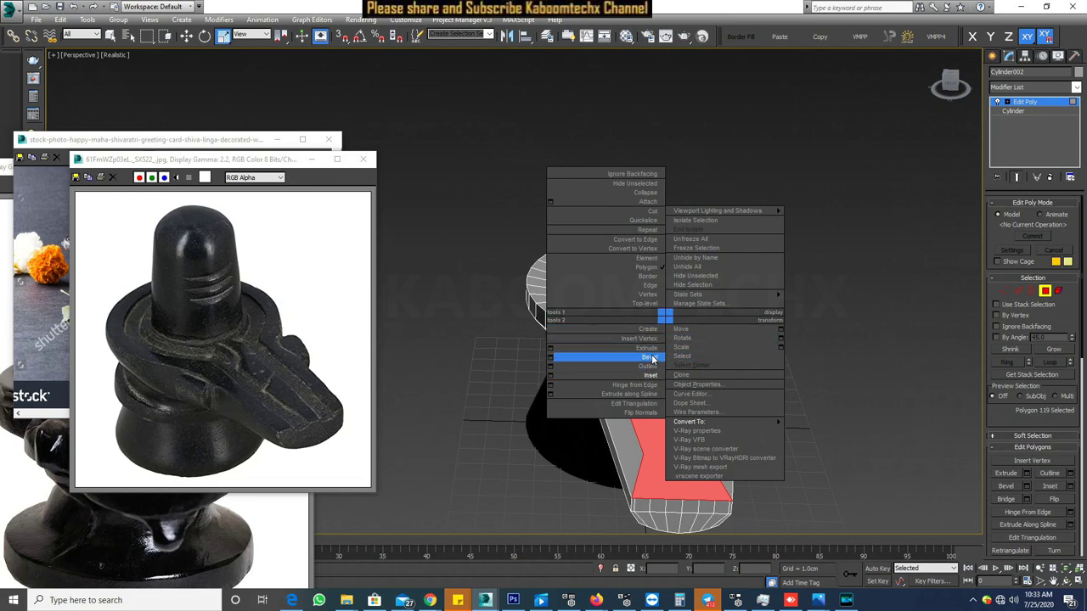
{"action": "left_click", "coordinate": [658, 375]}
{"action": "mouse_move", "coordinate": [674, 331]}
{"action": "left_mouse_down"}
{"action": "mouse_move", "coordinate": [659, 450]}
{"action": "mouse_move", "coordinate": [665, 427]}
{"action": "mouse_move", "coordinate": [654, 444]}
{"action": "mouse_move", "coordinate": [664, 429]}
{"action": "mouse_move", "coordinate": [657, 436]}
{"action": "mouse_move", "coordinate": [655, 415]}
{"action": "mouse_move", "coordinate": [665, 437]}
{"action": "mouse_move", "coordinate": [651, 432]}
{"action": "mouse_move", "coordinate": [620, 340]}
{"action": "mouse_move", "coordinate": [649, 396]}
{"action": "left_mouse_up"}
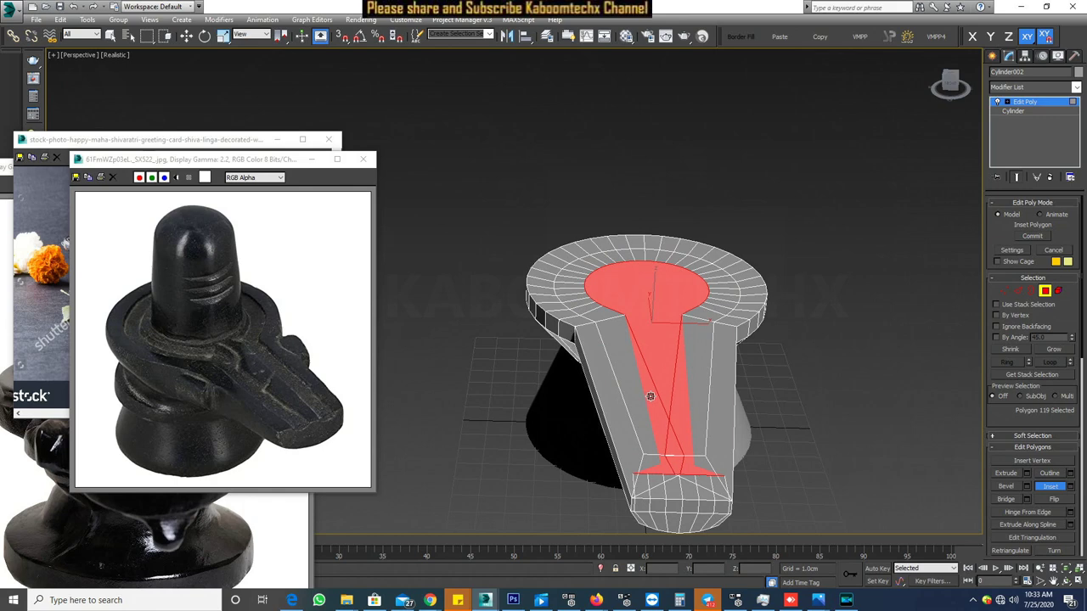
{"action": "left_click_drag", "start_coordinate": [650, 397], "coordinate": [647, 368]}
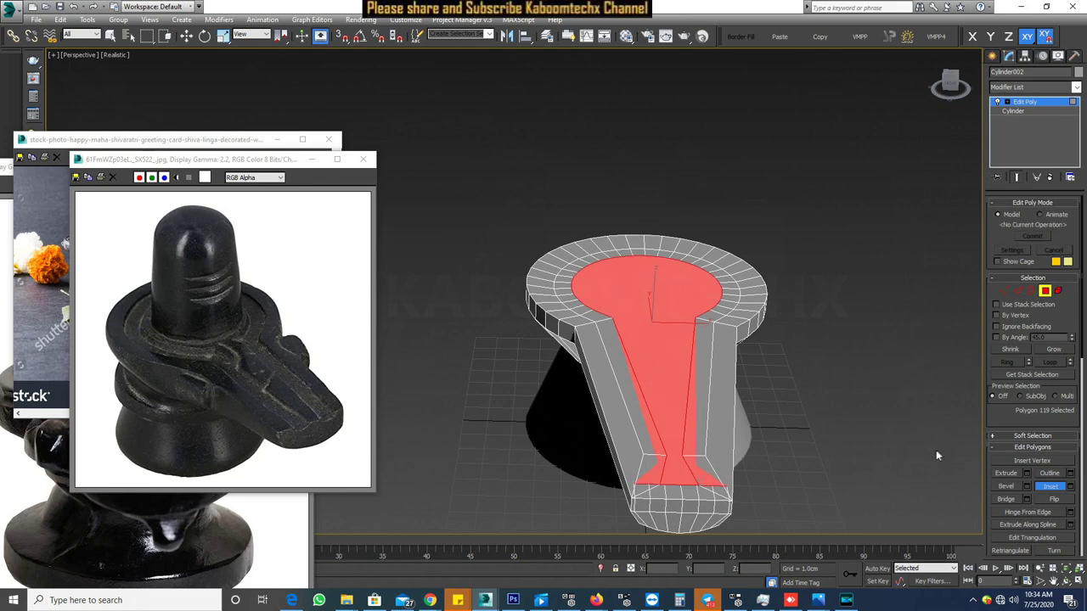
- Delete the inset top face to open the dish channel
{"action": "left_click", "coordinate": [758, 350]}
{"action": "key", "text": "ctrl+z"}
{"action": "key", "text": "Delete"}
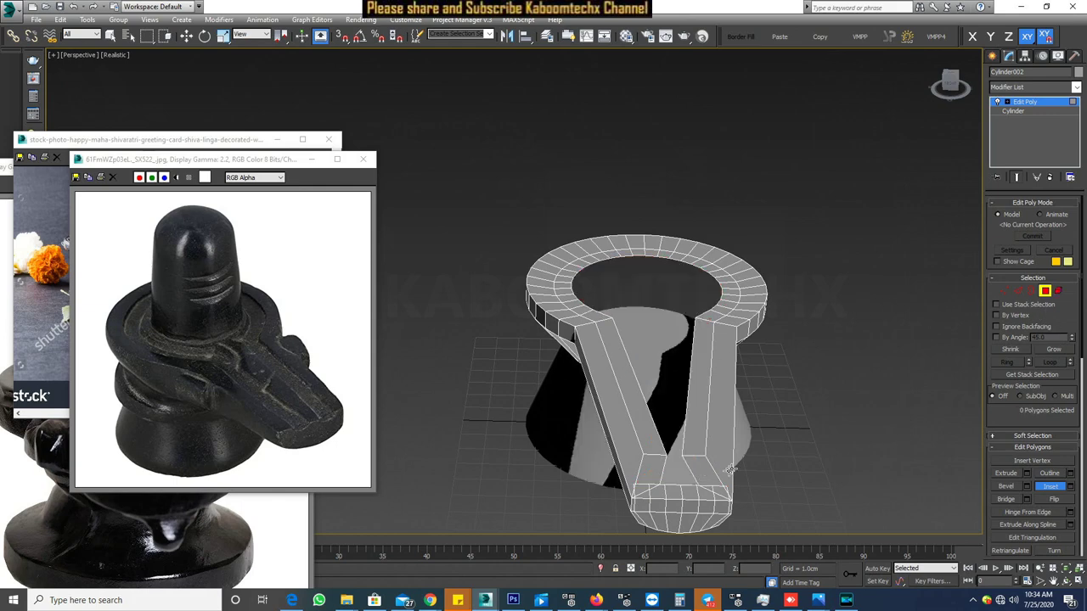
{"action": "scroll", "coordinate": [694, 489], "scroll_direction": "up", "scroll_amount": 3}
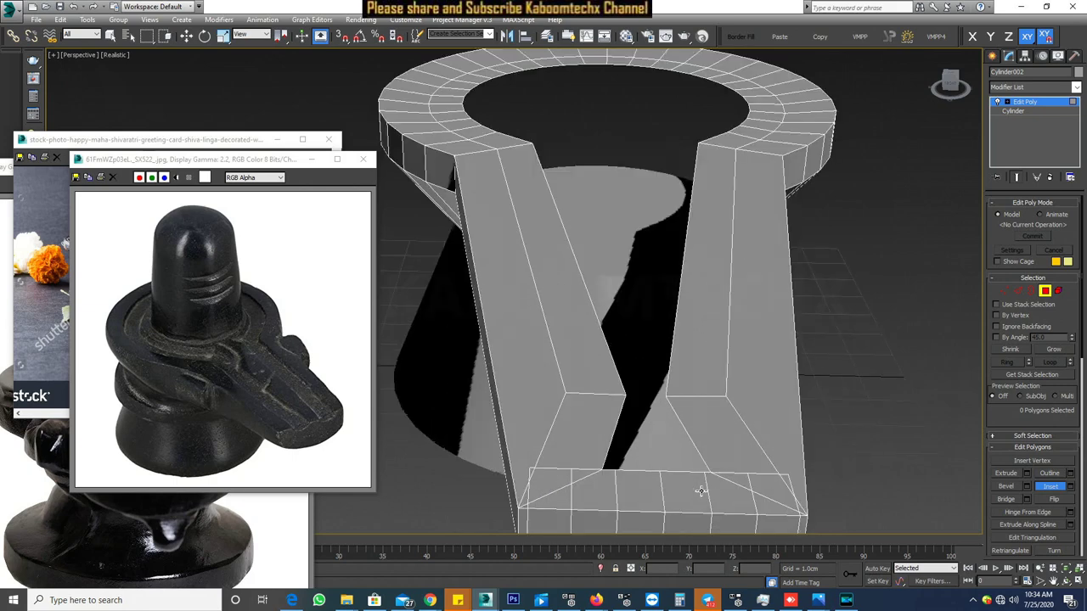
- Select the bottom and front faces at the spout tip and delete them
{"action": "left_click", "coordinate": [739, 474]}
{"action": "left_click", "coordinate": [722, 488]}
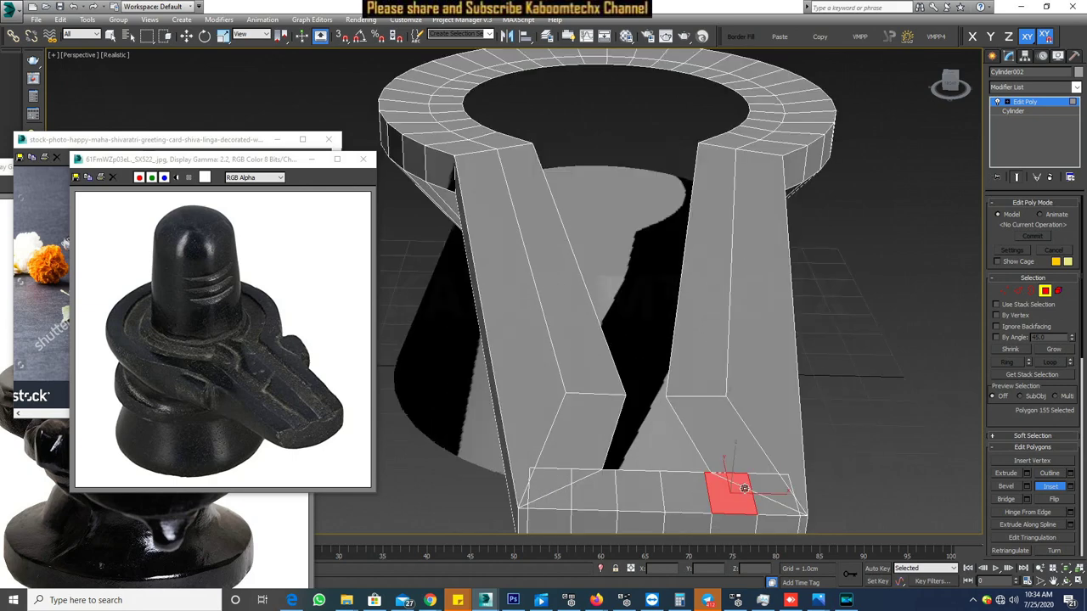
{"action": "left_click", "coordinate": [740, 476]}
{"action": "left_click", "coordinate": [769, 497]}
{"action": "left_click", "coordinate": [740, 469]}
{"action": "left_click", "coordinate": [747, 479]}
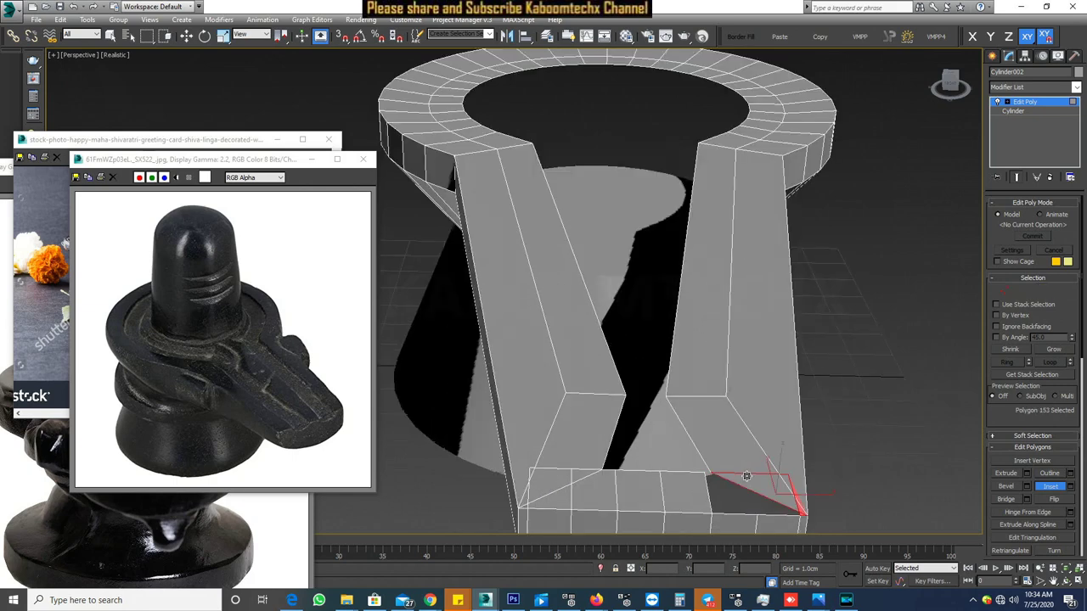
{"action": "left_click", "coordinate": [688, 488]}
{"action": "key", "text": "Delete"}
- Delete the remaining spout-tip faces one by one so the channel opens at the end
{"action": "left_click", "coordinate": [643, 491]}
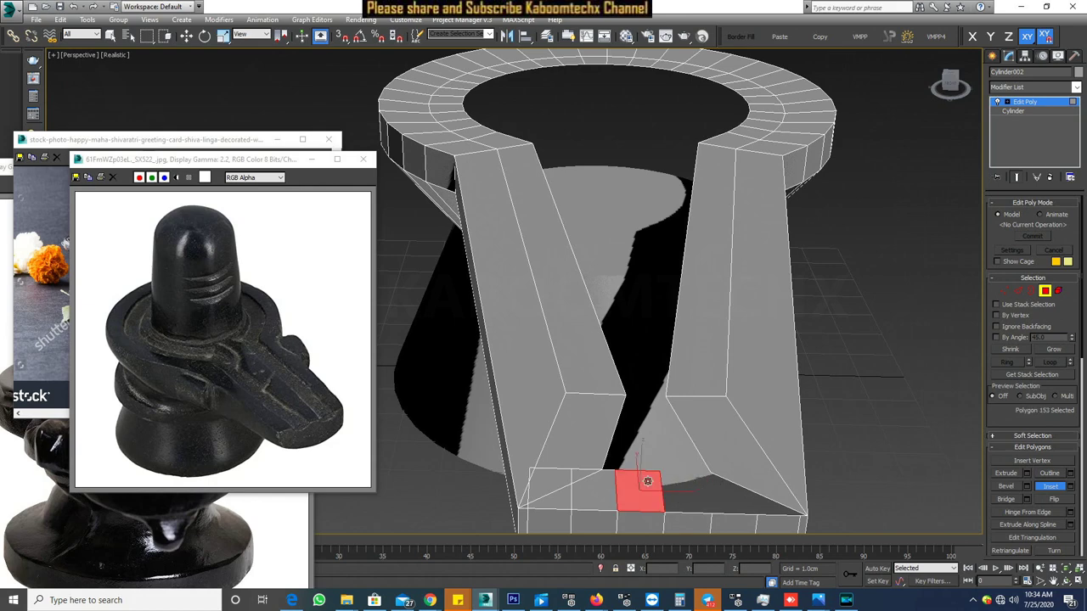
{"action": "key", "text": "Delete"}
{"action": "left_click", "coordinate": [599, 493]}
{"action": "key", "text": "Delete"}
{"action": "left_click", "coordinate": [552, 485]}
{"action": "key", "text": "Delete"}
{"action": "left_click", "coordinate": [550, 478]}
{"action": "key", "text": "Delete"}
{"action": "scroll", "coordinate": [700, 475], "scroll_direction": "down", "scroll_amount": 3}
{"action": "scroll", "coordinate": [698, 472], "scroll_direction": "down", "scroll_amount": 2}
{"action": "mouse_move", "coordinate": [698, 472]}
{"action": "middle_mouse_down", "text": "alt"}
{"action": "mouse_move", "coordinate": [759, 464]}
{"action": "mouse_move", "coordinate": [655, 427]}
{"action": "mouse_move", "coordinate": [959, 357]}
{"action": "middle_mouse_up", "text": "alt"}
{"action": "scroll", "coordinate": [759, 465], "scroll_direction": "up", "scroll_amount": 3}
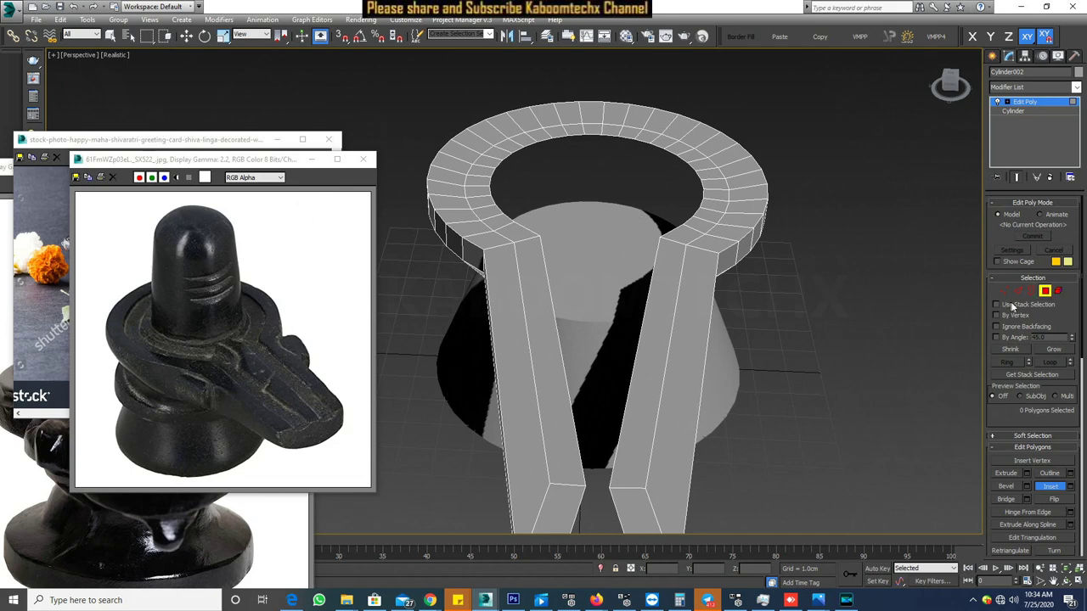
- Switch to Polygon mode and orbit to look down on the ring and cone base
{"action": "left_click", "coordinate": [525, 263]}
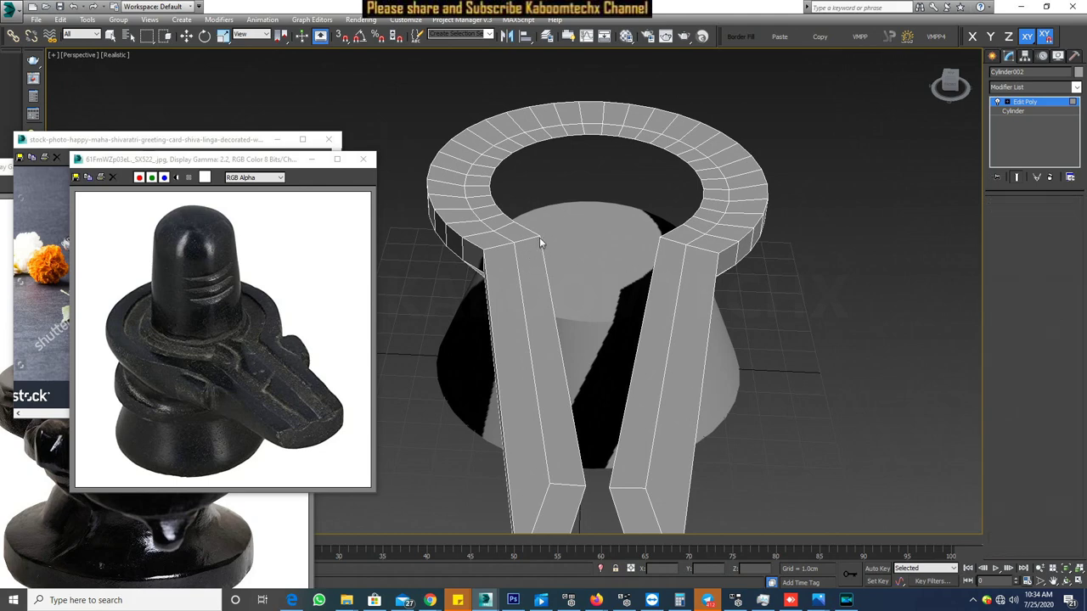
{"action": "key", "text": "1"}
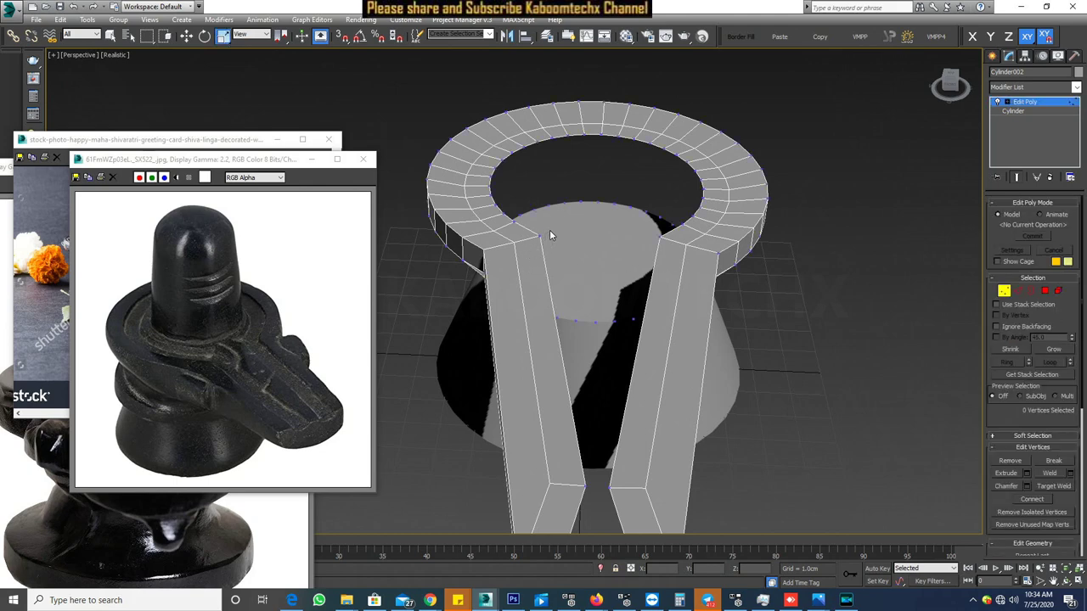
{"action": "key", "text": "4"}
{"action": "scroll", "coordinate": [549, 230], "scroll_direction": "down", "scroll_amount": 5}
{"action": "middle_click_drag", "start_coordinate": [549, 230], "coordinate": [583, 383], "text": "alt"}
{"action": "scroll", "coordinate": [636, 289], "scroll_direction": "up", "scroll_amount": 3}
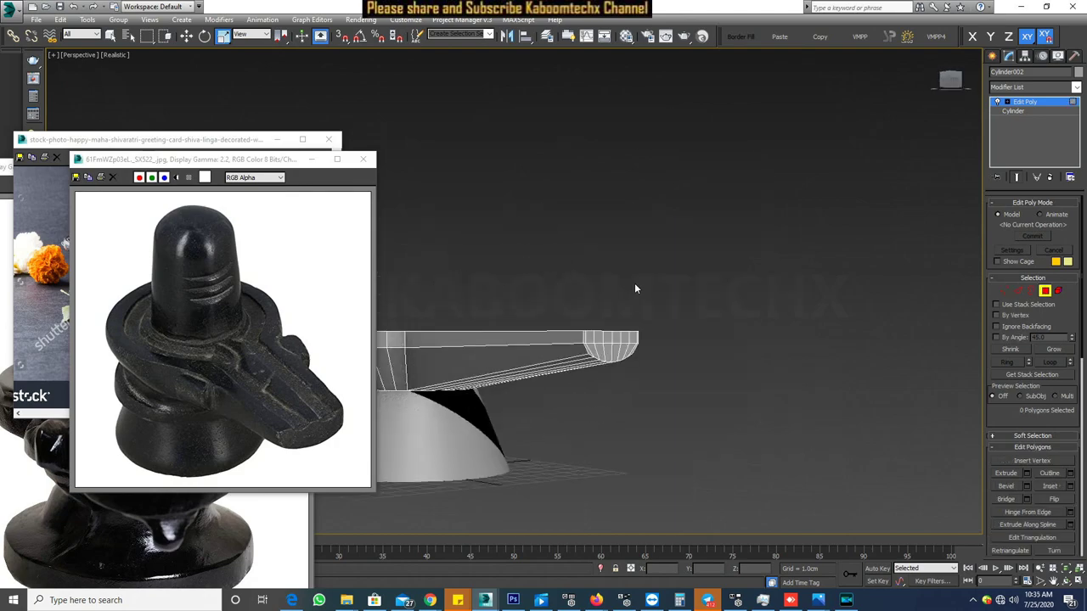
{"action": "scroll", "coordinate": [588, 337], "scroll_direction": "up", "scroll_amount": 3}
{"action": "mouse_move", "coordinate": [589, 339]}
{"action": "middle_mouse_down", "text": "alt"}
{"action": "mouse_move", "coordinate": [532, 365]}
{"action": "mouse_move", "coordinate": [693, 351]}
{"action": "mouse_move", "coordinate": [647, 377]}
{"action": "mouse_move", "coordinate": [529, 239]}
{"action": "middle_mouse_up", "text": "alt"}
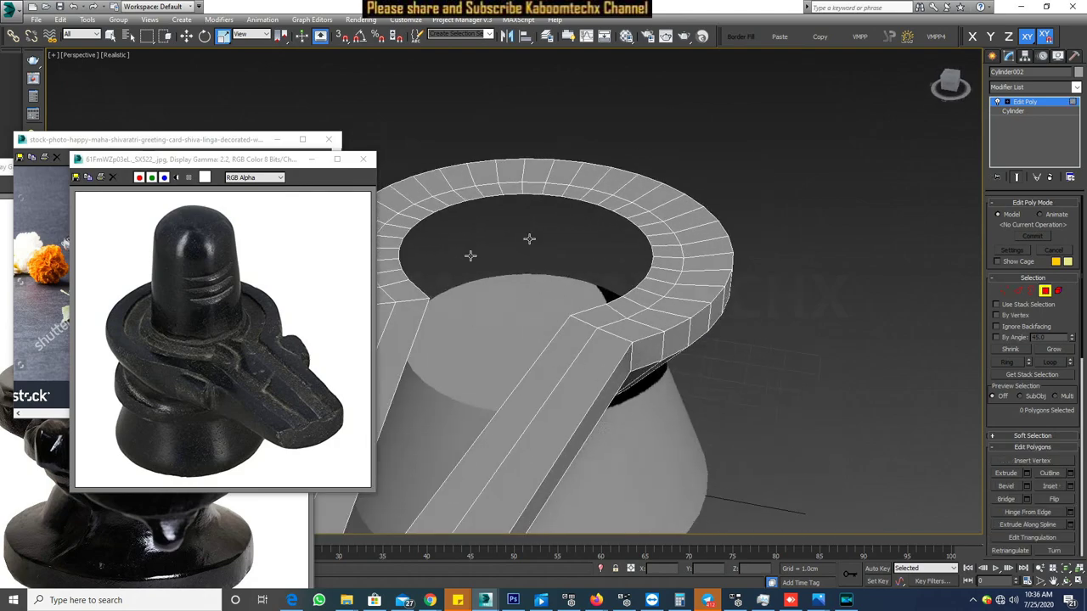
- Select the open border around the ring's hole and inspect it down the spout, then open the Create panel
{"action": "left_click", "coordinate": [1035, 294]}
{"action": "key", "text": "3"}
{"action": "left_click", "coordinate": [639, 290]}
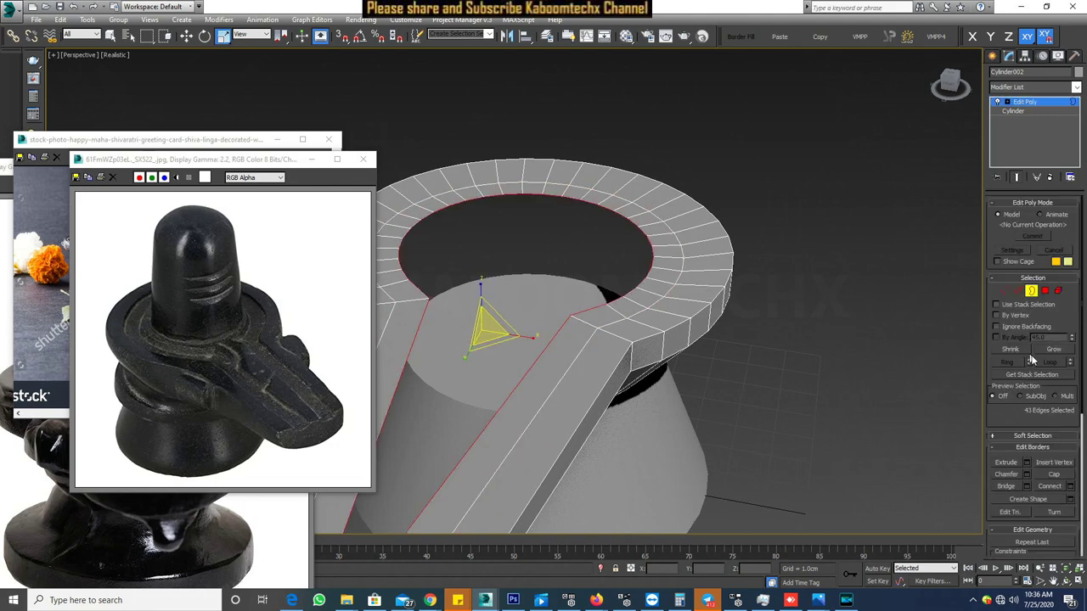
{"action": "middle_click_drag", "start_coordinate": [730, 374], "coordinate": [745, 368], "text": "alt"}
{"action": "scroll", "coordinate": [746, 368], "scroll_direction": "down", "scroll_amount": 5}
{"action": "scroll", "coordinate": [686, 406], "scroll_direction": "up", "scroll_amount": 5}
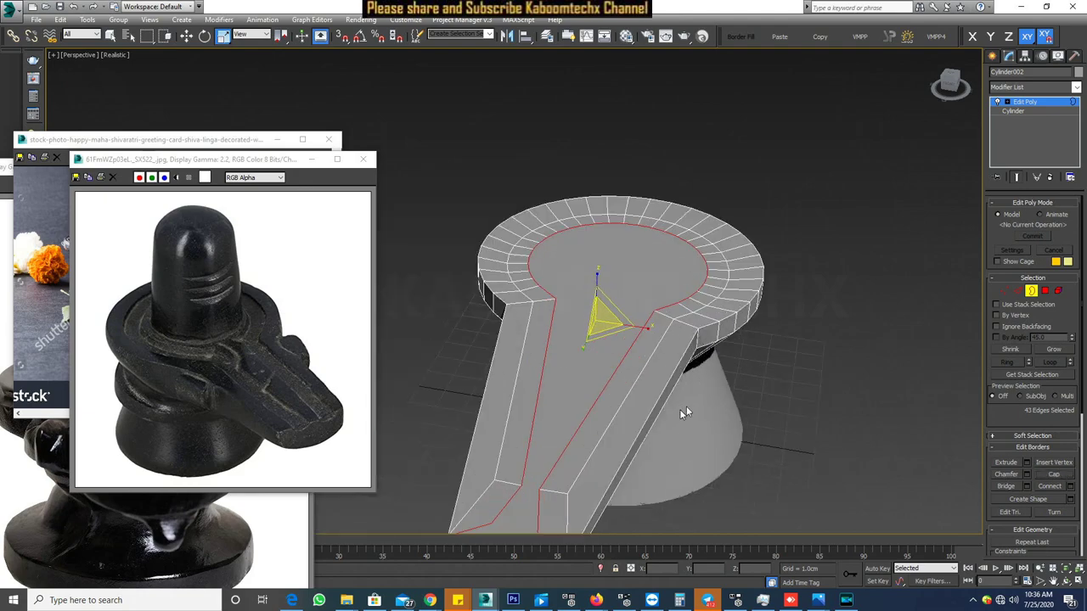
{"action": "mouse_move", "coordinate": [686, 406]}
{"action": "middle_mouse_down", "text": "alt"}
{"action": "mouse_move", "coordinate": [724, 387]}
{"action": "mouse_move", "coordinate": [728, 423]}
{"action": "middle_mouse_up", "text": "alt"}
{"action": "scroll", "coordinate": [728, 423], "scroll_direction": "down", "scroll_amount": 5}
{"action": "scroll", "coordinate": [814, 396], "scroll_direction": "up", "scroll_amount": 3}
{"action": "scroll", "coordinate": [779, 375], "scroll_direction": "up", "scroll_amount": 3}
{"action": "middle_click_drag", "start_coordinate": [705, 357], "coordinate": [536, 230]}
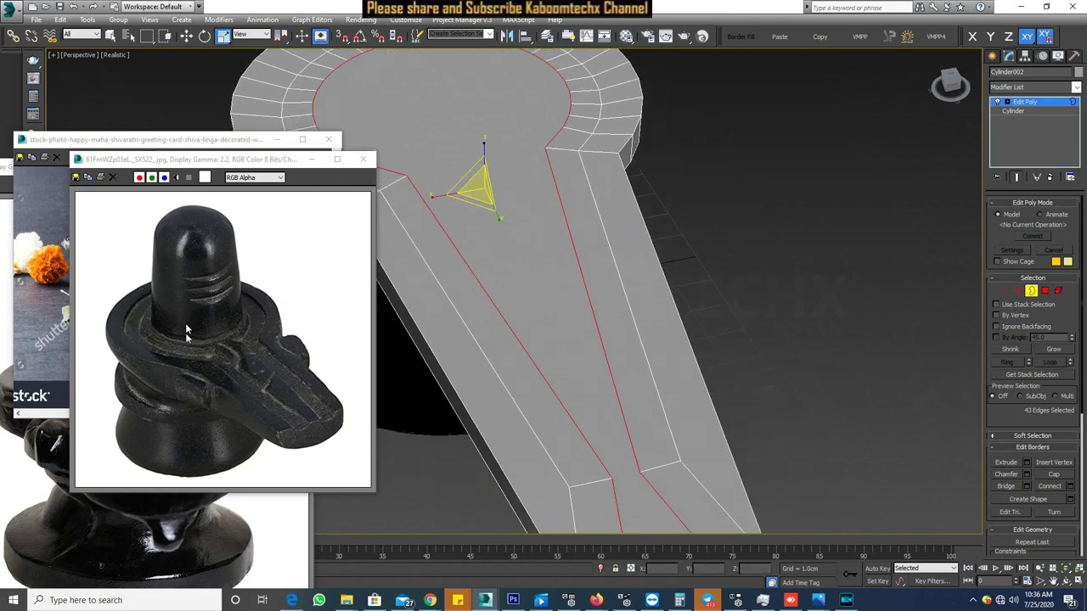
{"action": "left_click", "coordinate": [996, 55]}
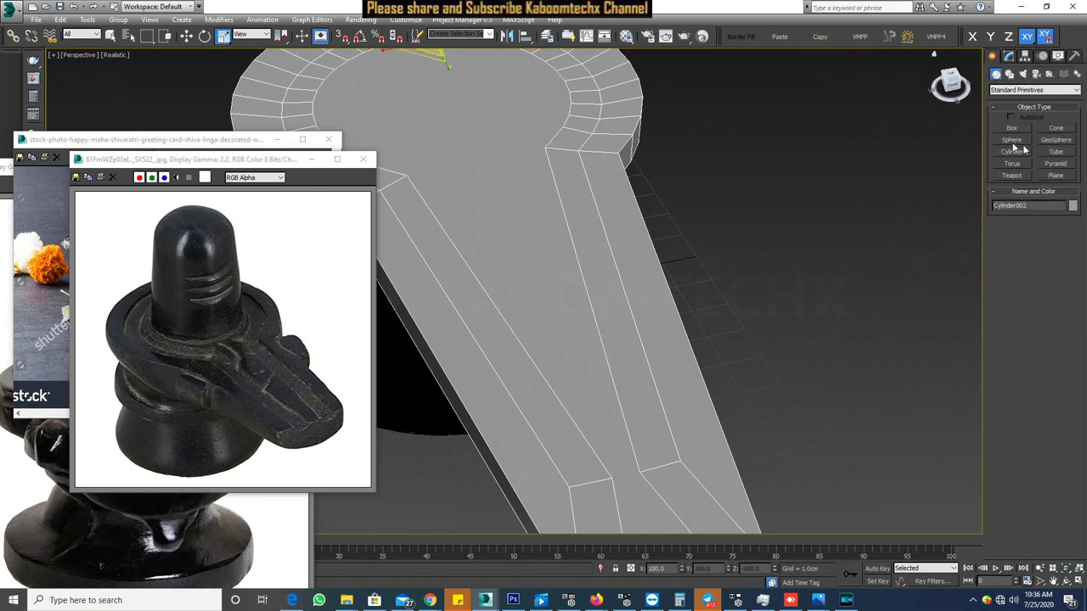
- Draw a standard-primitive cylinder from the ring's centre in Top view
{"action": "left_click", "coordinate": [1004, 93]}
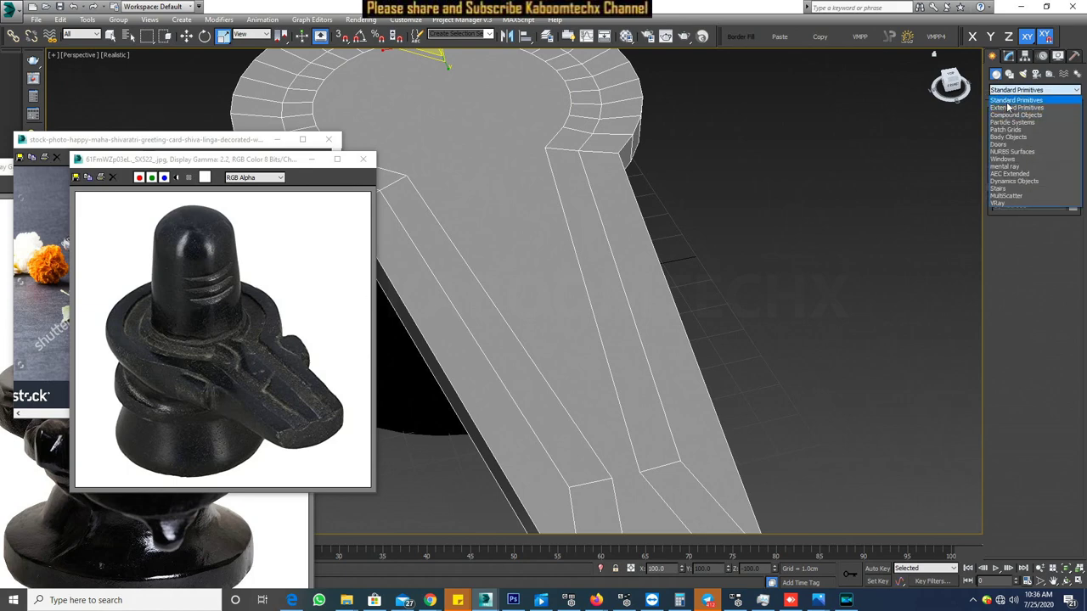
{"action": "left_click", "coordinate": [1011, 101]}
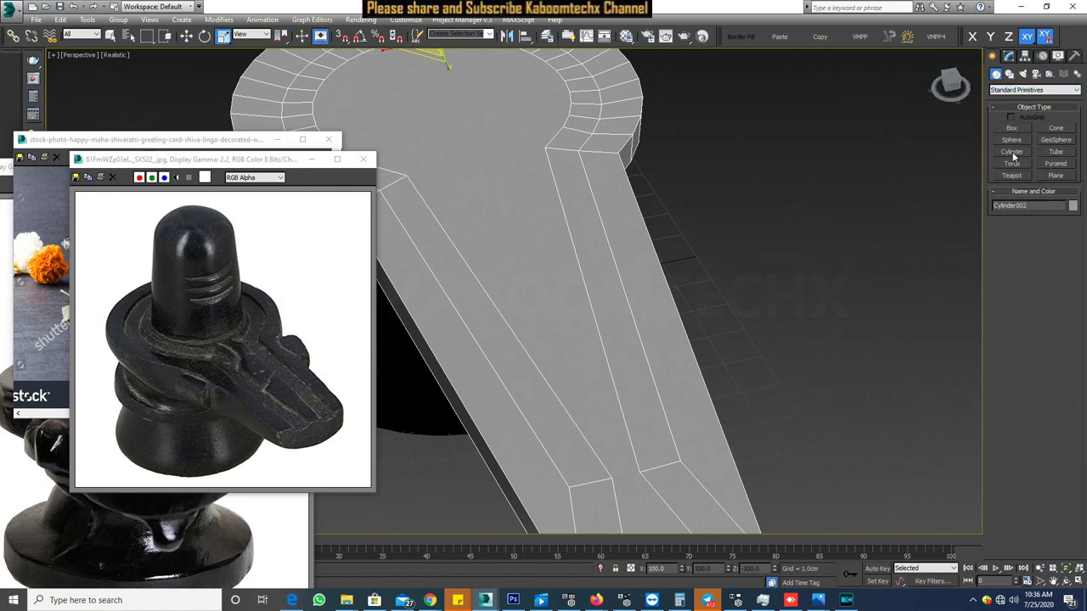
{"action": "left_click", "coordinate": [1013, 152]}
{"action": "key", "text": "t"}
{"action": "scroll", "coordinate": [501, 238], "scroll_direction": "up", "scroll_amount": 2}
{"action": "scroll", "coordinate": [586, 285], "scroll_direction": "up", "scroll_amount": 1}
{"action": "scroll", "coordinate": [629, 246], "scroll_direction": "up", "scroll_amount": 1}
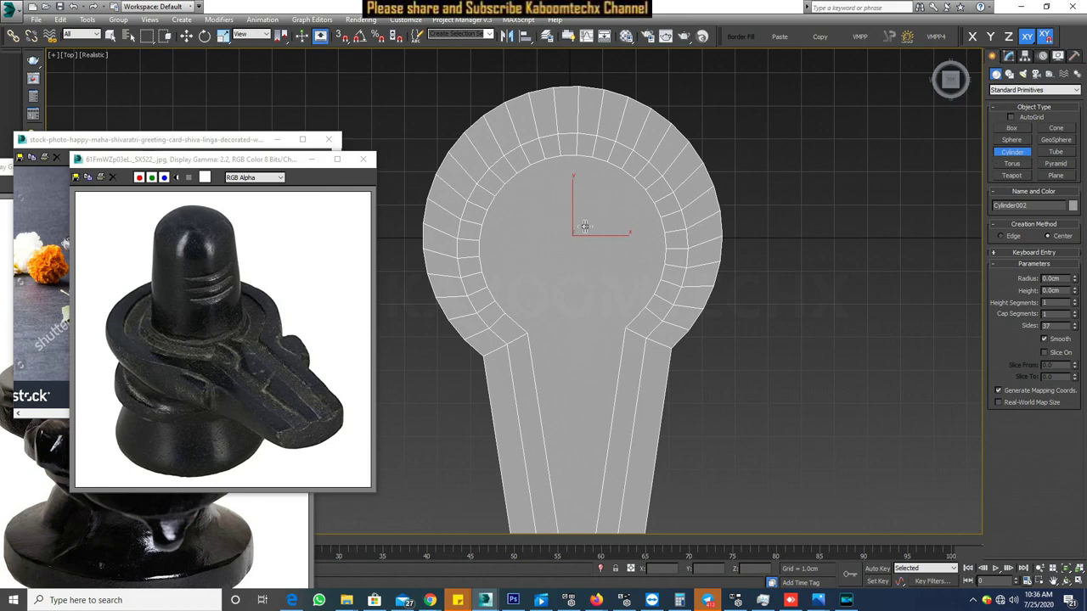
{"action": "left_click_drag", "start_coordinate": [573, 238], "coordinate": [588, 253]}
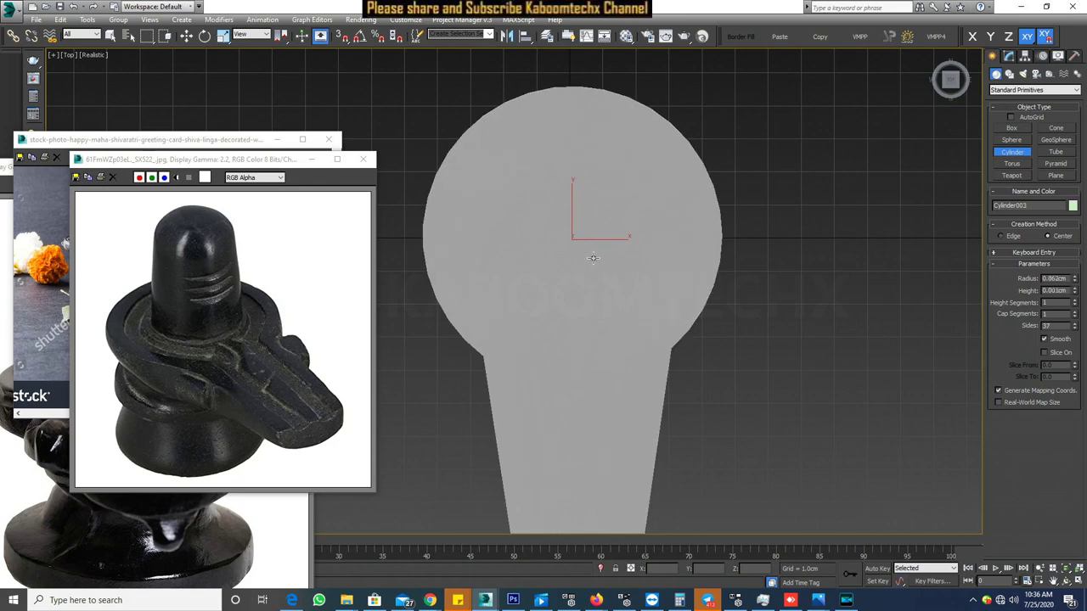
{"action": "key", "text": "F3"}
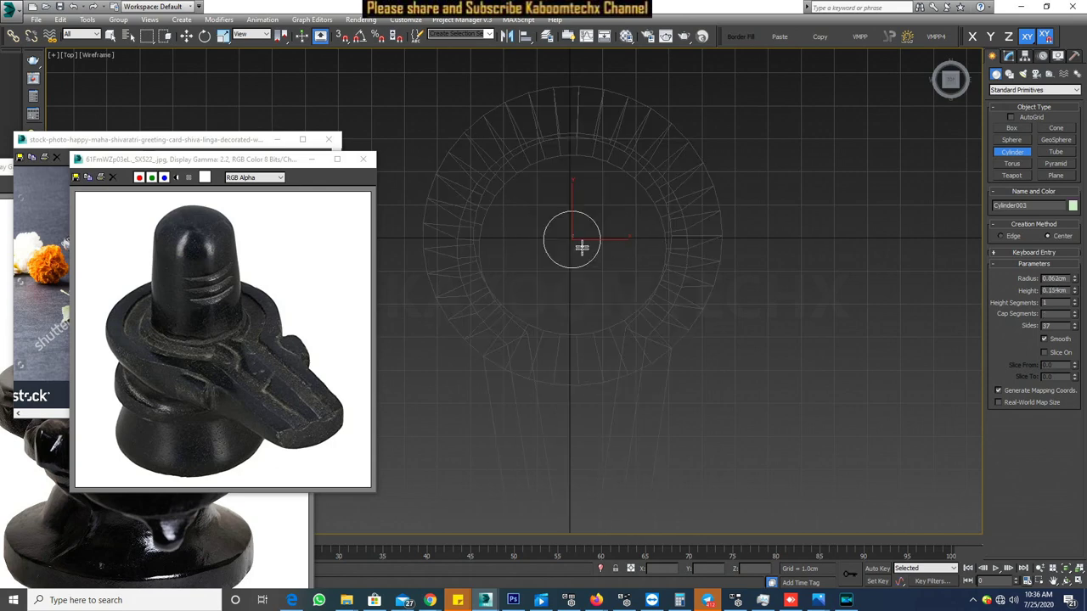
{"action": "right_click", "coordinate": [579, 241]}
{"action": "left_click_drag", "start_coordinate": [572, 242], "coordinate": [597, 256]}
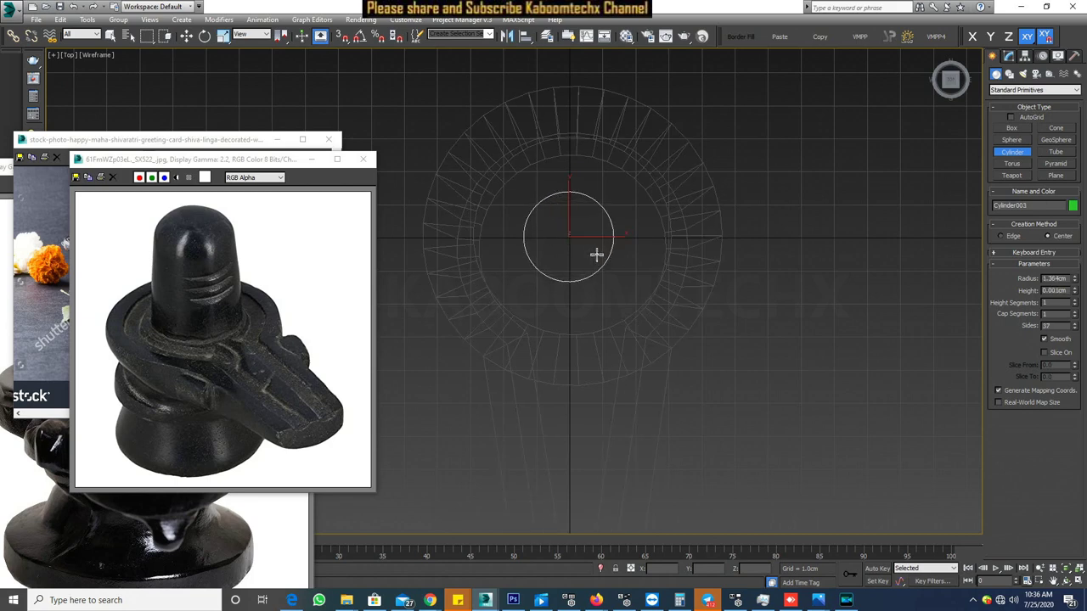
{"action": "right_click", "coordinate": [597, 257]}
- Move the cylinder up along Z so it sits on top of the ring
{"action": "key", "text": "w"}
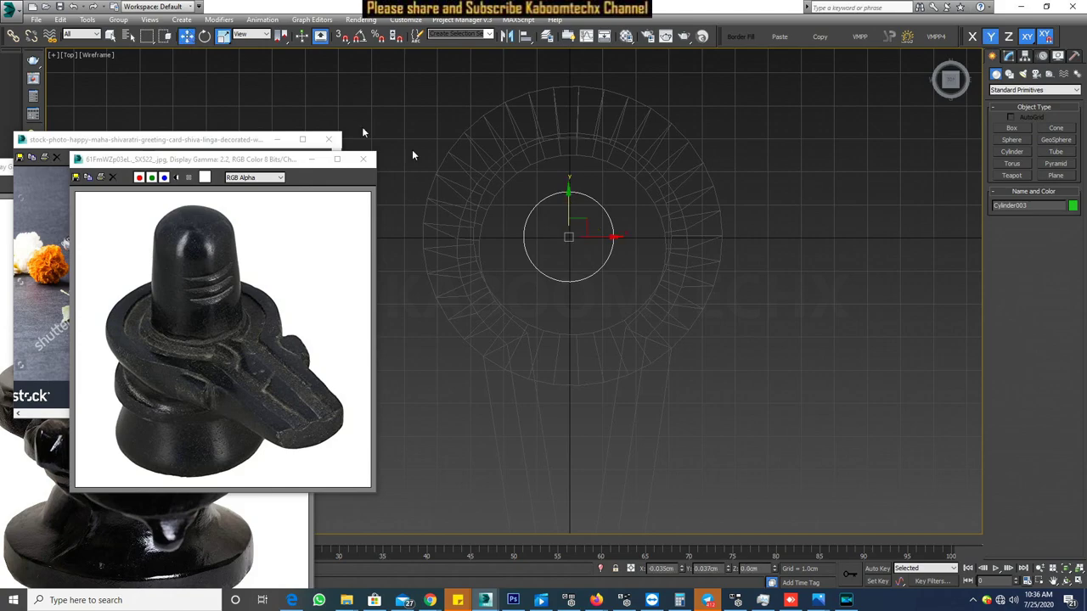
{"action": "scroll", "coordinate": [544, 216], "scroll_direction": "down", "scroll_amount": 4}
{"action": "key", "text": "p"}
{"action": "scroll", "coordinate": [569, 242], "scroll_direction": "up", "scroll_amount": 3}
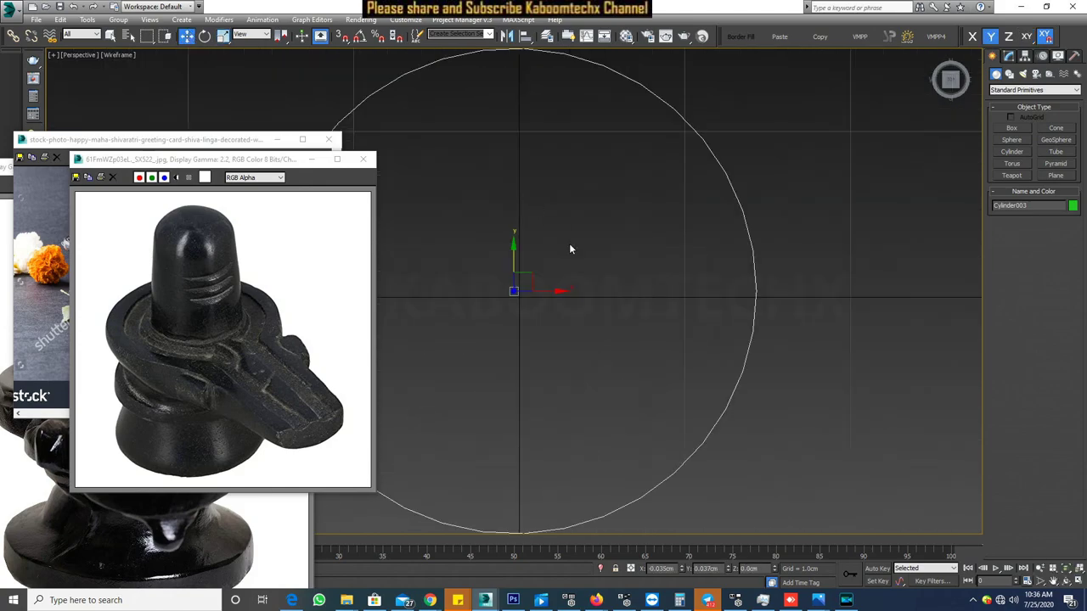
{"action": "middle_click_drag", "start_coordinate": [569, 242], "coordinate": [661, 180], "text": "alt"}
{"action": "scroll", "coordinate": [660, 189], "scroll_direction": "down", "scroll_amount": 4}
{"action": "left_click_drag", "start_coordinate": [649, 174], "coordinate": [656, 102]}
{"action": "key", "text": "F3"}
{"action": "scroll", "coordinate": [656, 119], "scroll_direction": "up", "scroll_amount": 4}
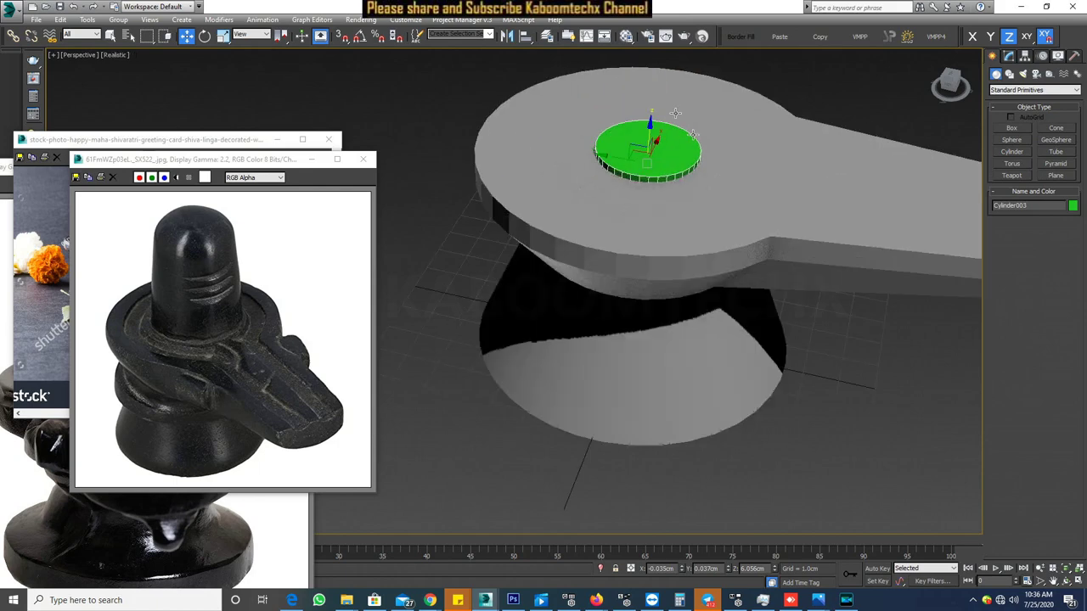
{"action": "scroll", "coordinate": [740, 192], "scroll_direction": "up", "scroll_amount": 2}
{"action": "scroll", "coordinate": [755, 189], "scroll_direction": "down", "scroll_amount": 5}
{"action": "scroll", "coordinate": [770, 192], "scroll_direction": "down", "scroll_amount": 3}
{"action": "scroll", "coordinate": [764, 229], "scroll_direction": "up", "scroll_amount": 3}
{"action": "scroll", "coordinate": [731, 203], "scroll_direction": "up", "scroll_amount": 2}
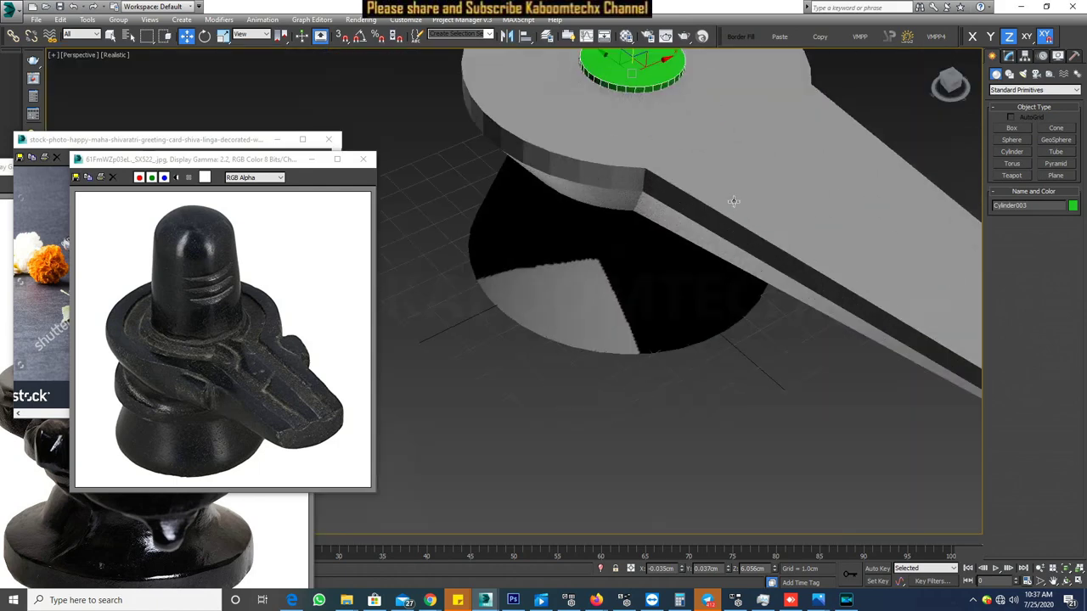
{"action": "key", "text": "F3"}
{"action": "scroll", "coordinate": [723, 199], "scroll_direction": "up", "scroll_amount": 2}
{"action": "scroll", "coordinate": [697, 170], "scroll_direction": "up", "scroll_amount": 1}
{"action": "scroll", "coordinate": [697, 170], "scroll_direction": "down", "scroll_amount": 5}
{"action": "scroll", "coordinate": [664, 186], "scroll_direction": "up", "scroll_amount": 1}
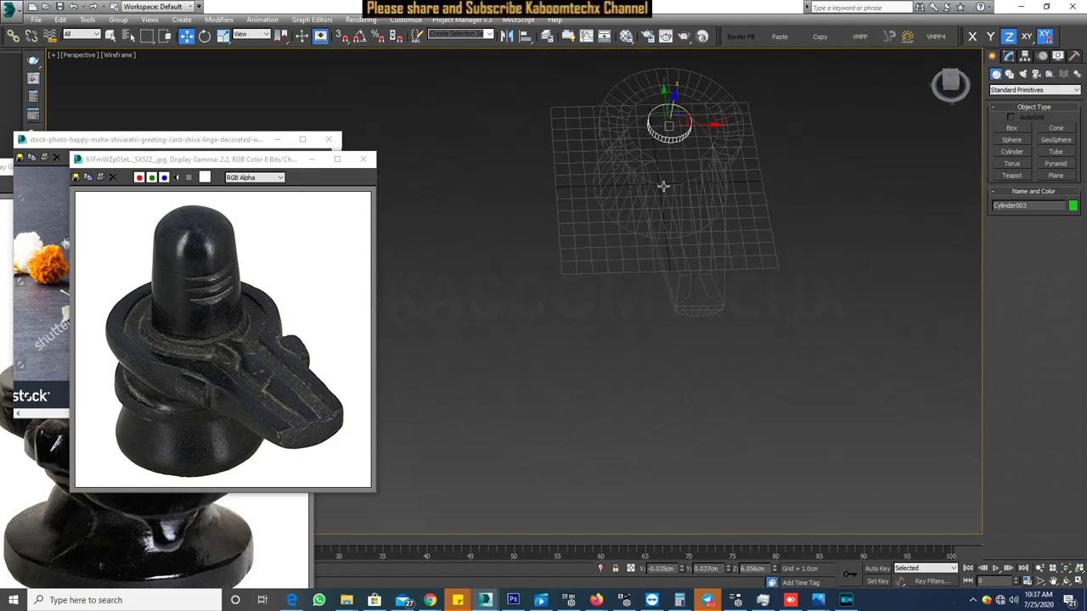
{"action": "key", "text": "F3"}
{"action": "left_click", "coordinate": [1014, 61]}
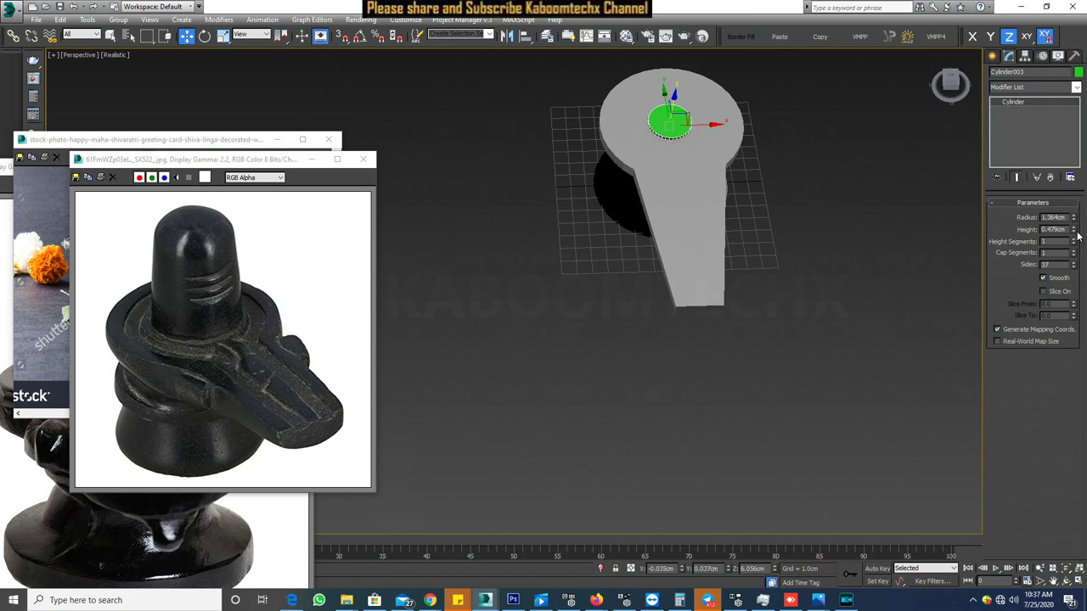
- Enlarge the cylinder's radius to 2.059cm and turn on edged-faces display
{"action": "left_click_drag", "start_coordinate": [1074, 218], "coordinate": [1065, 186]}
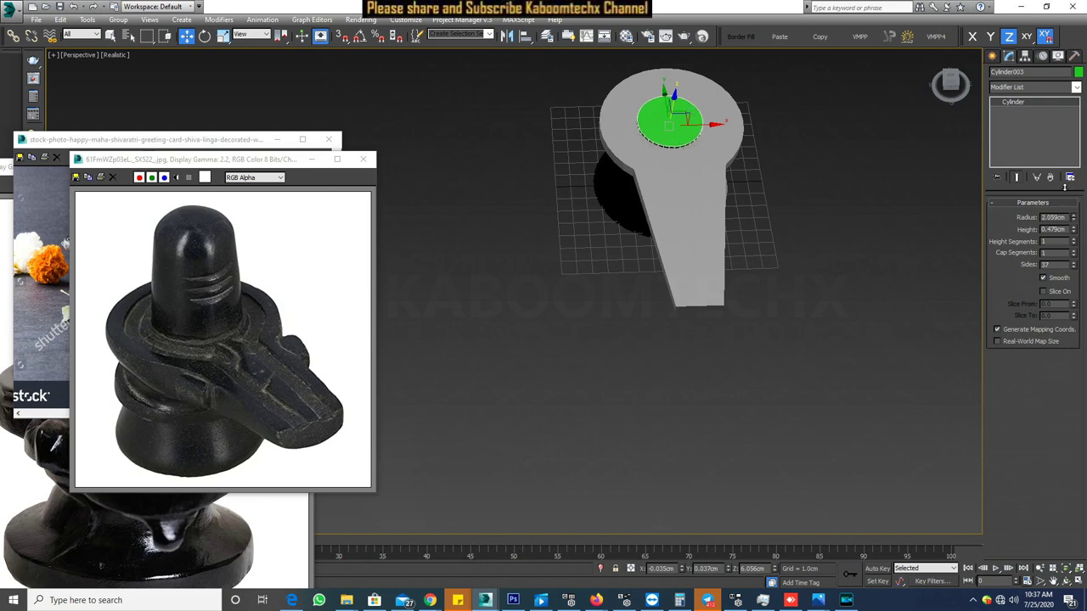
{"action": "key", "text": "F3"}
{"action": "key", "text": "F3"}
{"action": "key", "text": "F4"}
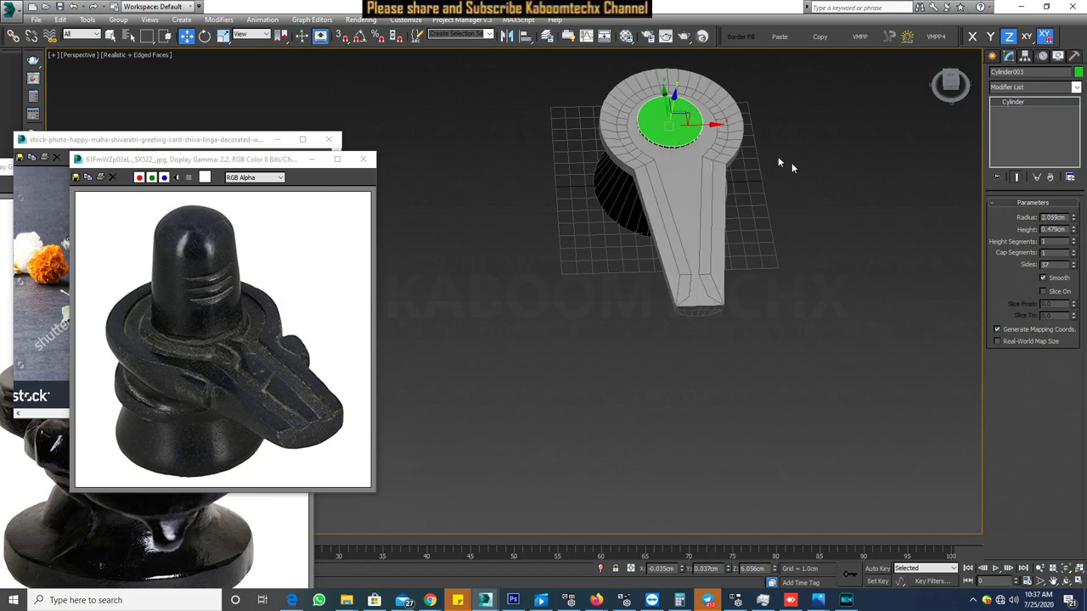
- Nudge the cylinder to centre it in the ring and add an Edit Poly modifier
{"action": "scroll", "coordinate": [755, 144], "scroll_direction": "up", "scroll_amount": 5}
{"action": "mouse_move", "coordinate": [755, 144]}
{"action": "middle_mouse_down", "text": "alt"}
{"action": "mouse_move", "coordinate": [741, 171]}
{"action": "mouse_move", "coordinate": [661, 181]}
{"action": "middle_mouse_up", "text": "alt"}
{"action": "scroll", "coordinate": [741, 171], "scroll_direction": "down", "scroll_amount": 5}
{"action": "scroll", "coordinate": [661, 181], "scroll_direction": "up", "scroll_amount": 2}
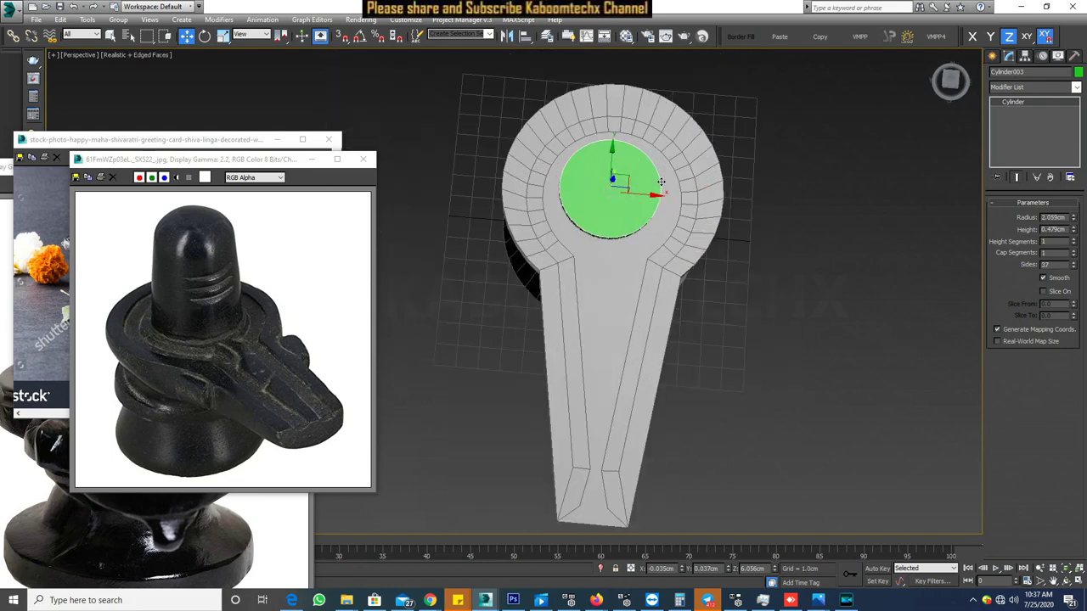
{"action": "left_click_drag", "start_coordinate": [630, 184], "coordinate": [631, 183]}
{"action": "key", "text": "ctrl+e"}
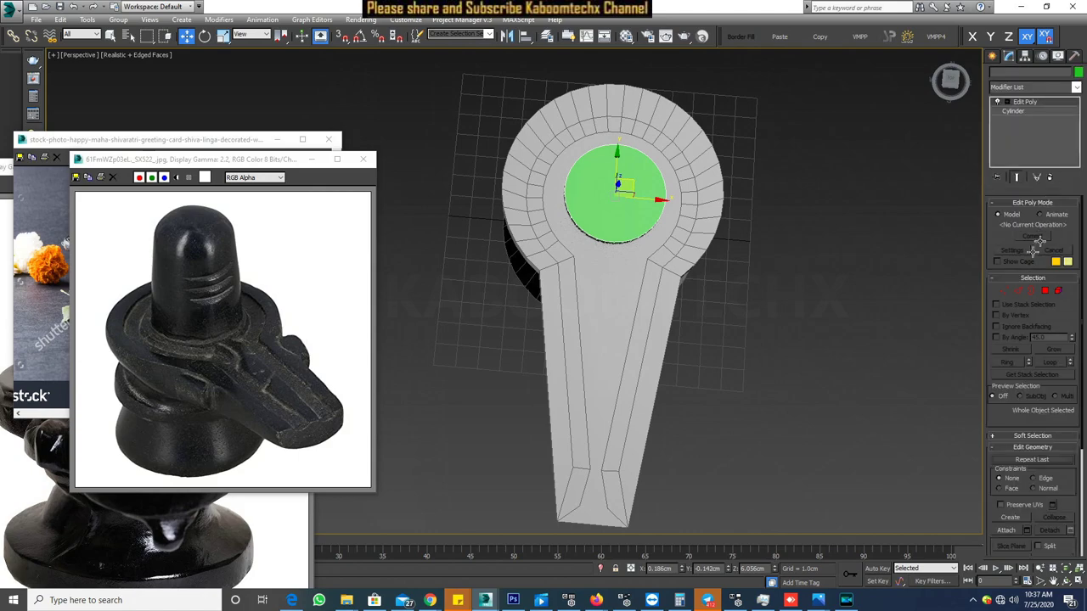
{"action": "key", "text": "1"}
{"action": "key", "text": "t"}
{"action": "scroll", "coordinate": [480, 175], "scroll_direction": "up", "scroll_amount": 4}
{"action": "middle_click_drag", "start_coordinate": [480, 175], "coordinate": [621, 219]}
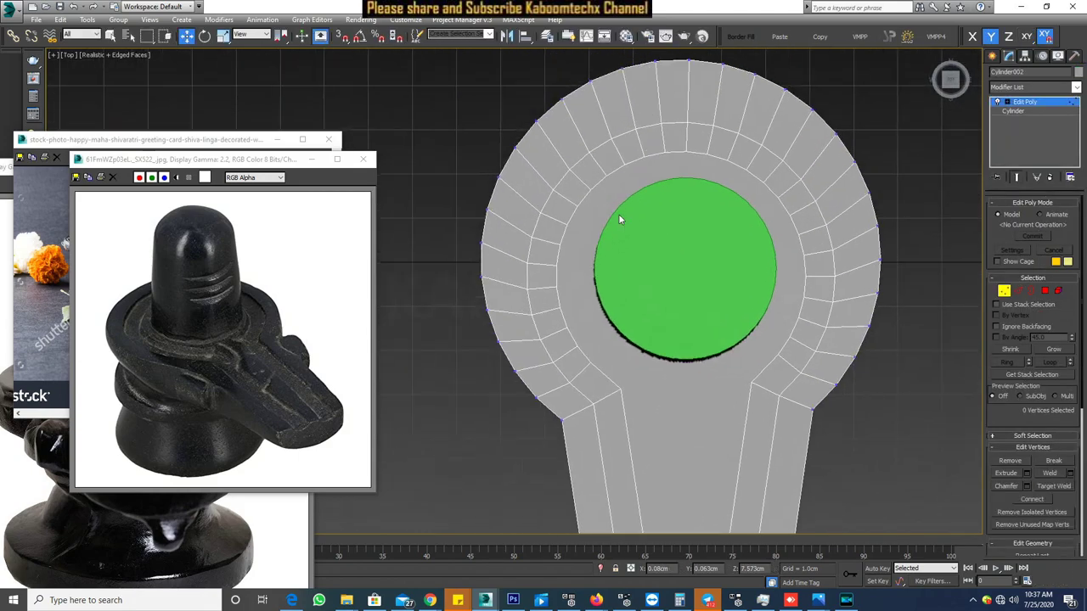
{"action": "scroll", "coordinate": [621, 218], "scroll_direction": "down", "scroll_amount": 2}
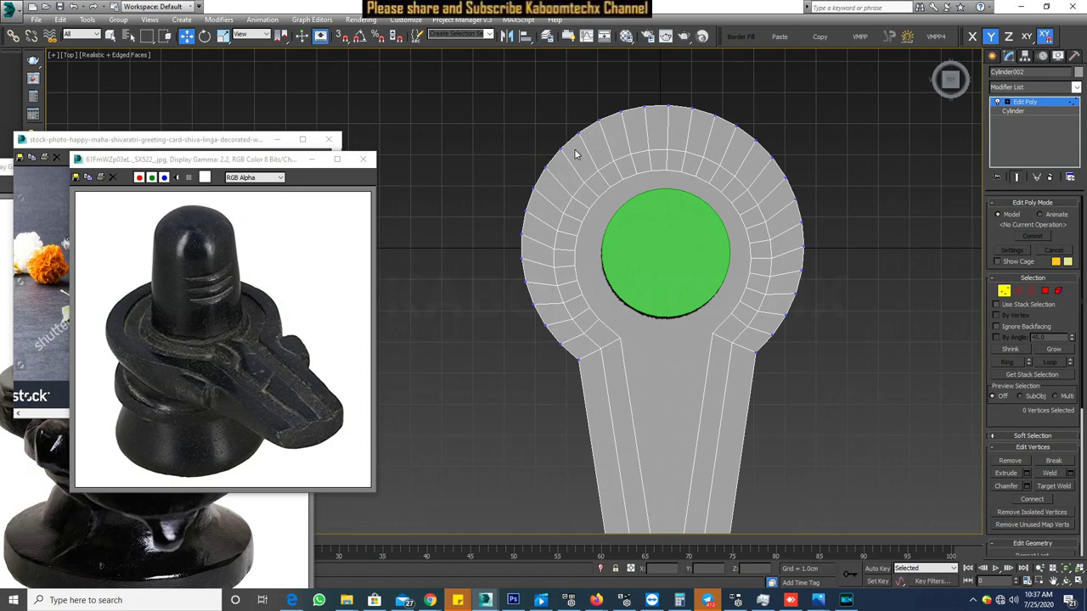
{"action": "left_click_drag", "start_coordinate": [770, 287], "coordinate": [774, 293]}
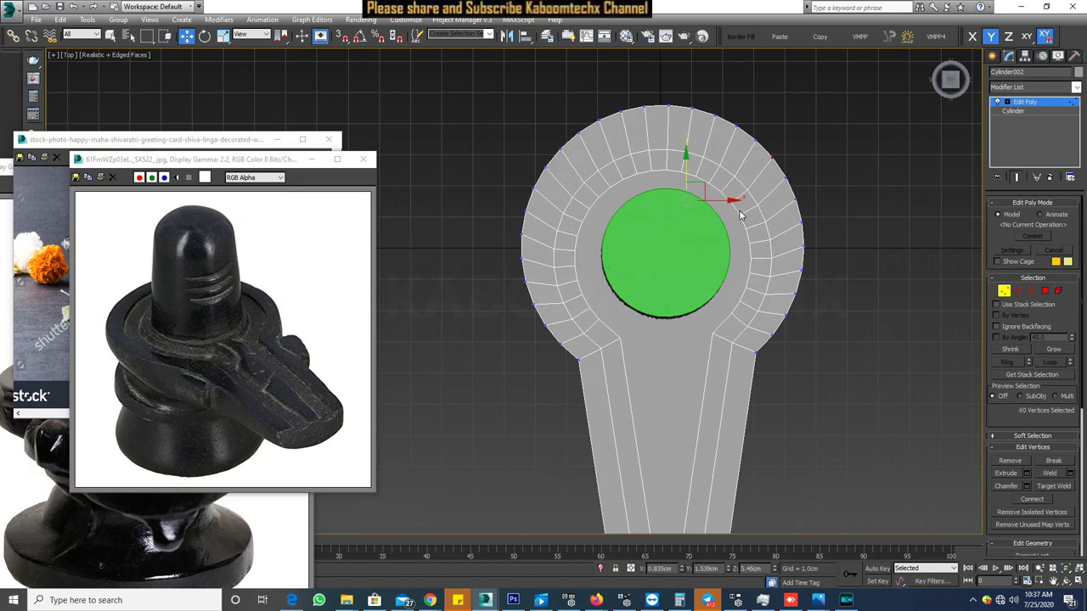
{"action": "key", "text": "F3"}
{"action": "left_click", "coordinate": [610, 164]}
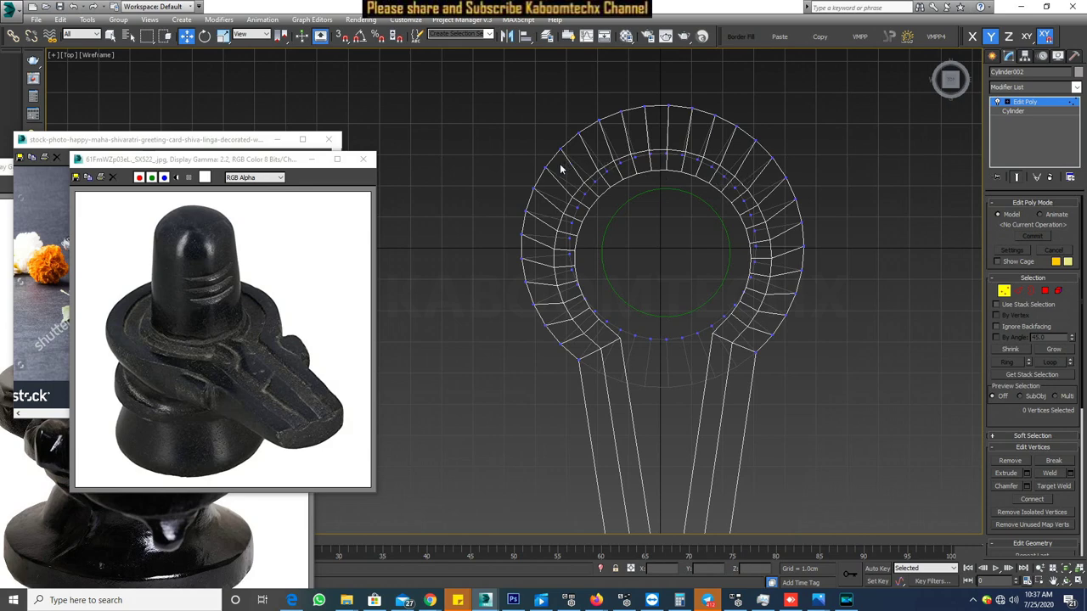
{"action": "left_click", "coordinate": [1048, 111]}
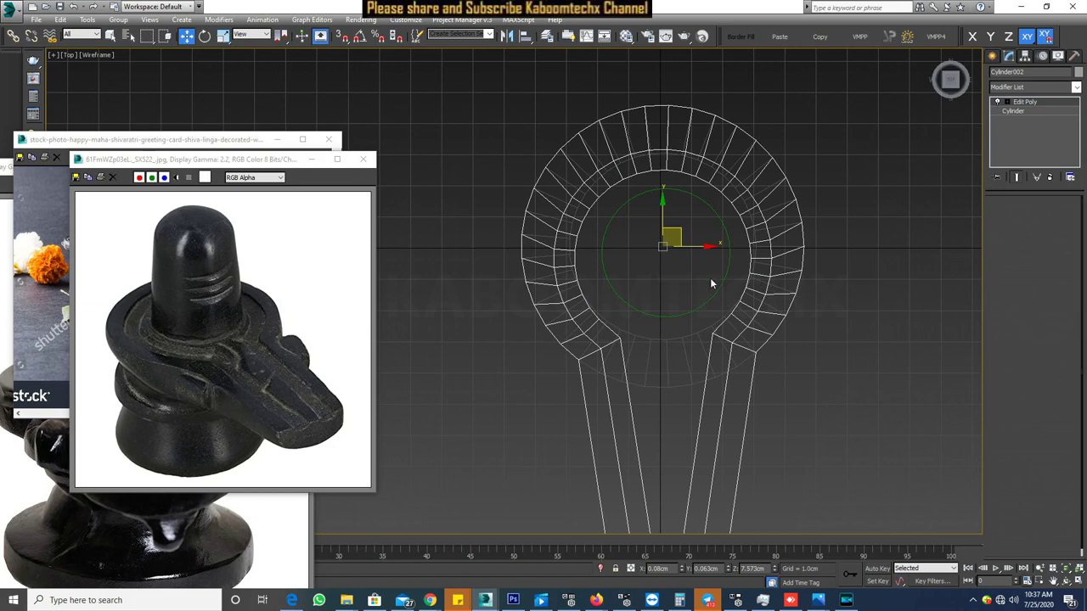
{"action": "key", "text": "4"}
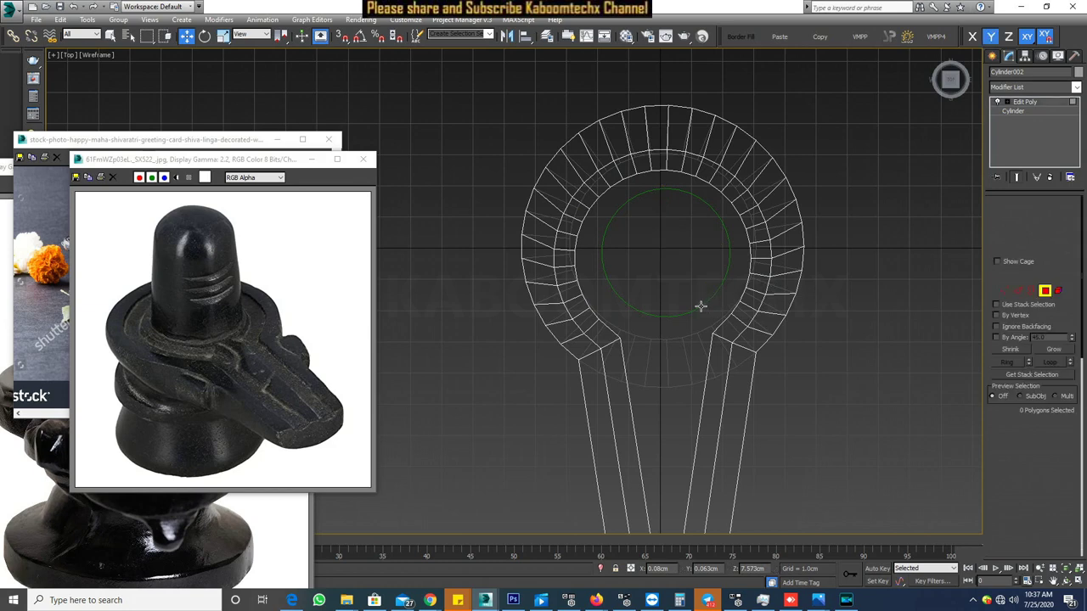
- With soft selection on, pull the base's top cap polygon slightly upward
{"action": "left_click", "coordinate": [698, 316]}
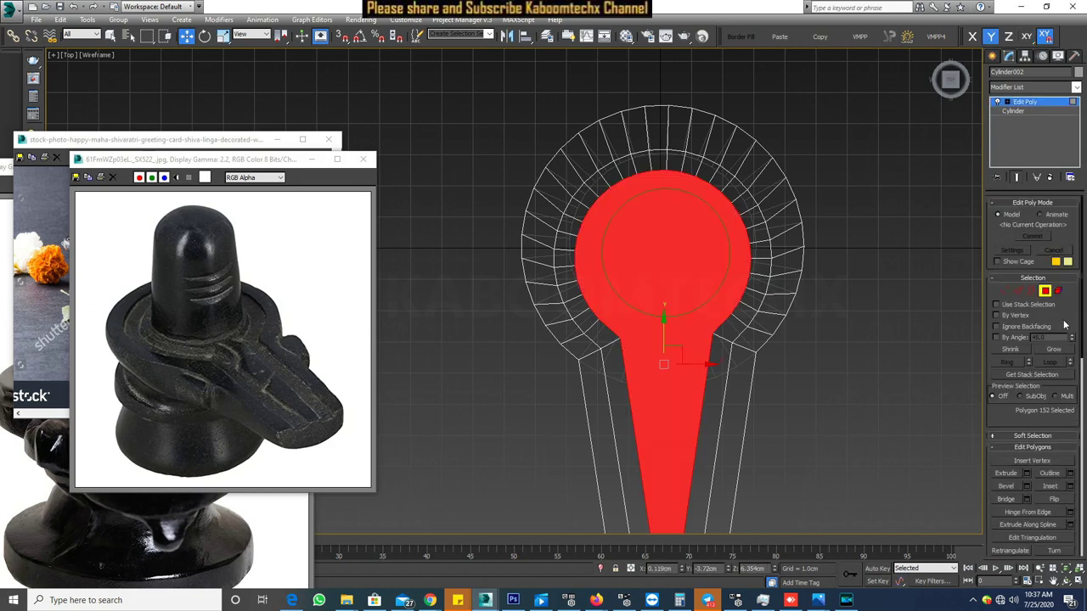
{"action": "left_click", "coordinate": [1032, 435]}
{"action": "scroll", "coordinate": [1028, 339], "scroll_direction": "down", "scroll_amount": 2}
{"action": "scroll", "coordinate": [1029, 316], "scroll_direction": "down", "scroll_amount": 1}
{"action": "scroll", "coordinate": [1028, 316], "scroll_direction": "down", "scroll_amount": 1}
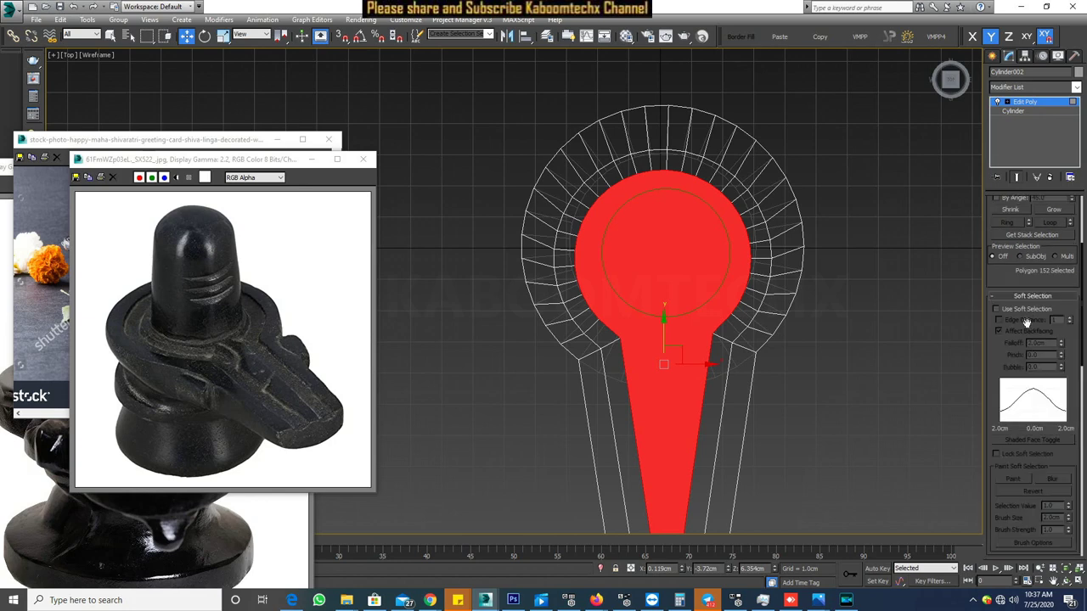
{"action": "left_click", "coordinate": [1008, 311]}
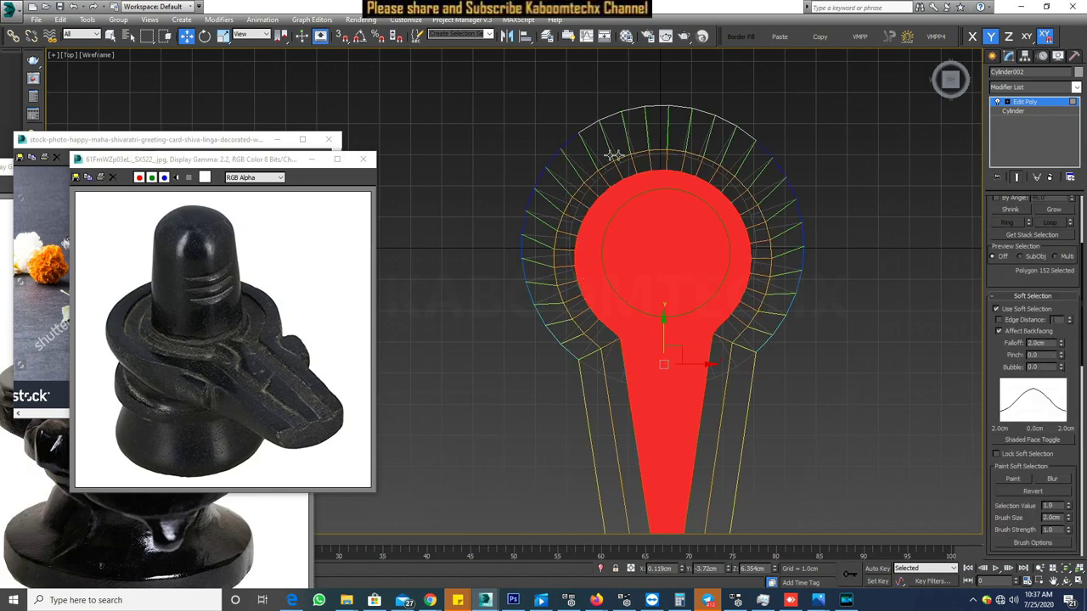
{"action": "left_click_drag", "start_coordinate": [665, 331], "coordinate": [663, 320]}
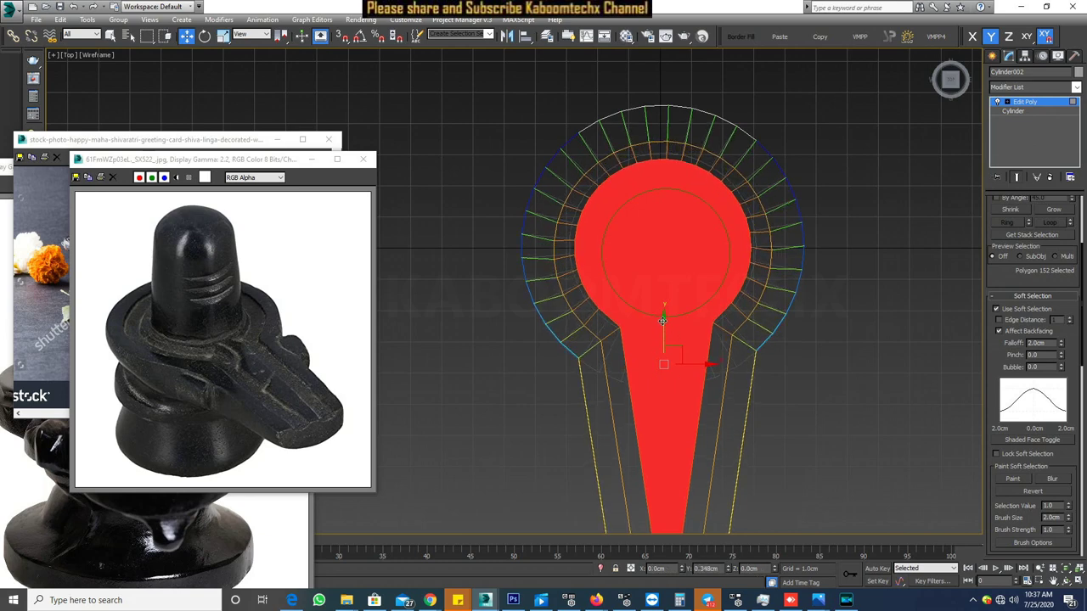
{"action": "left_click_drag", "start_coordinate": [662, 320], "coordinate": [662, 318]}
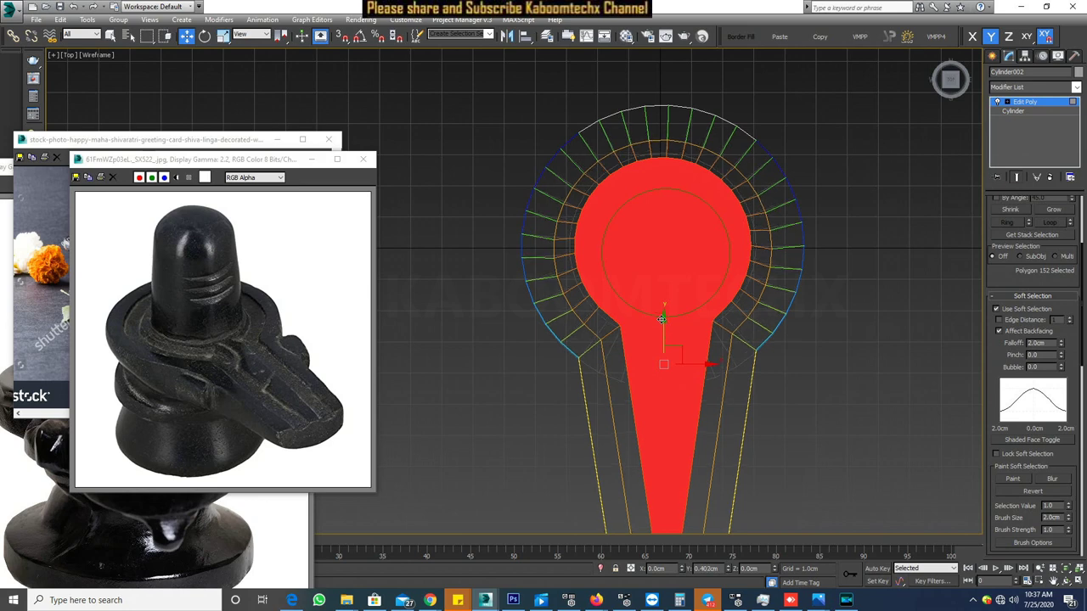
{"action": "left_click_drag", "start_coordinate": [661, 319], "coordinate": [662, 316]}
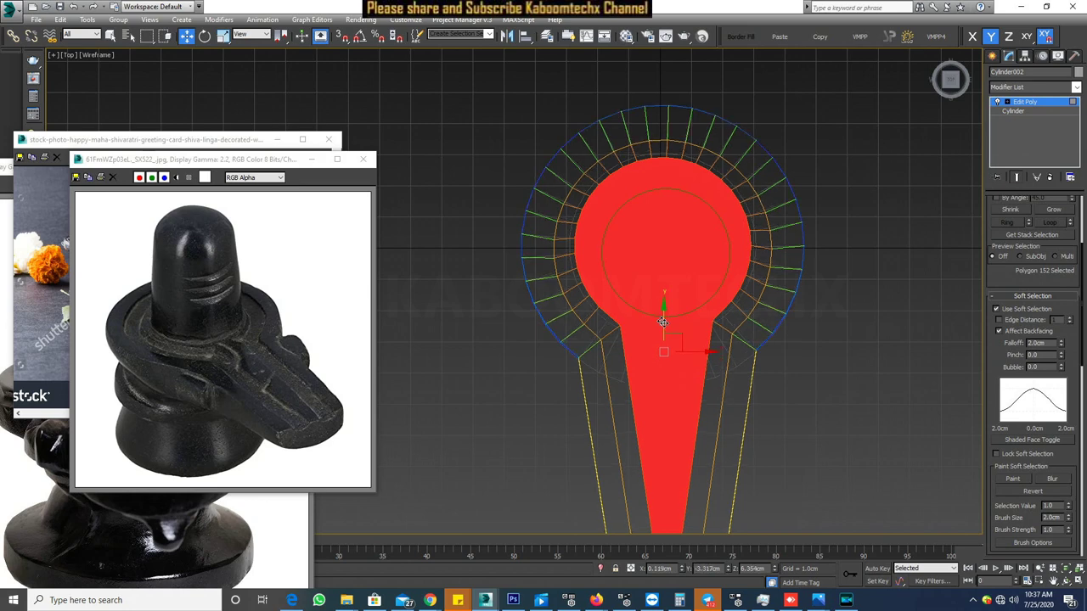
- Deselect the base polygons and show the model shaded with visible edges
{"action": "left_click", "coordinate": [867, 298]}
{"action": "scroll", "coordinate": [866, 298], "scroll_direction": "down", "scroll_amount": 4}
{"action": "scroll", "coordinate": [737, 278], "scroll_direction": "up", "scroll_amount": 3}
{"action": "key", "text": "F3"}
{"action": "scroll", "coordinate": [672, 230], "scroll_direction": "up", "scroll_amount": 3}
{"action": "key", "text": "ctrl+z"}
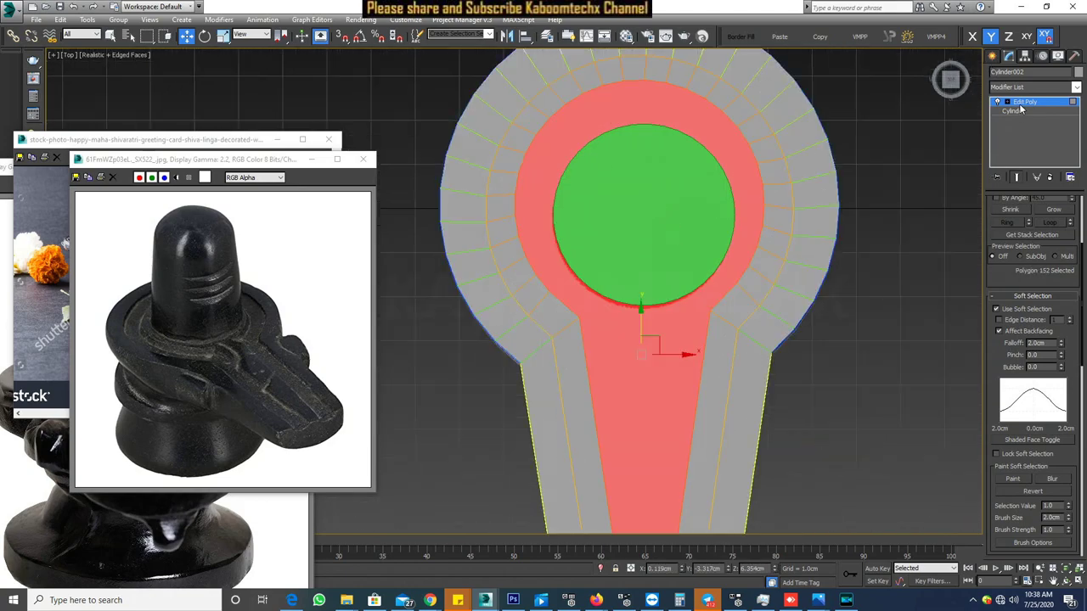
{"action": "left_click", "coordinate": [1021, 108]}
- Exit polygon editing and move the green cylinder slightly up to centre it in the ring
{"action": "key", "text": "6"}
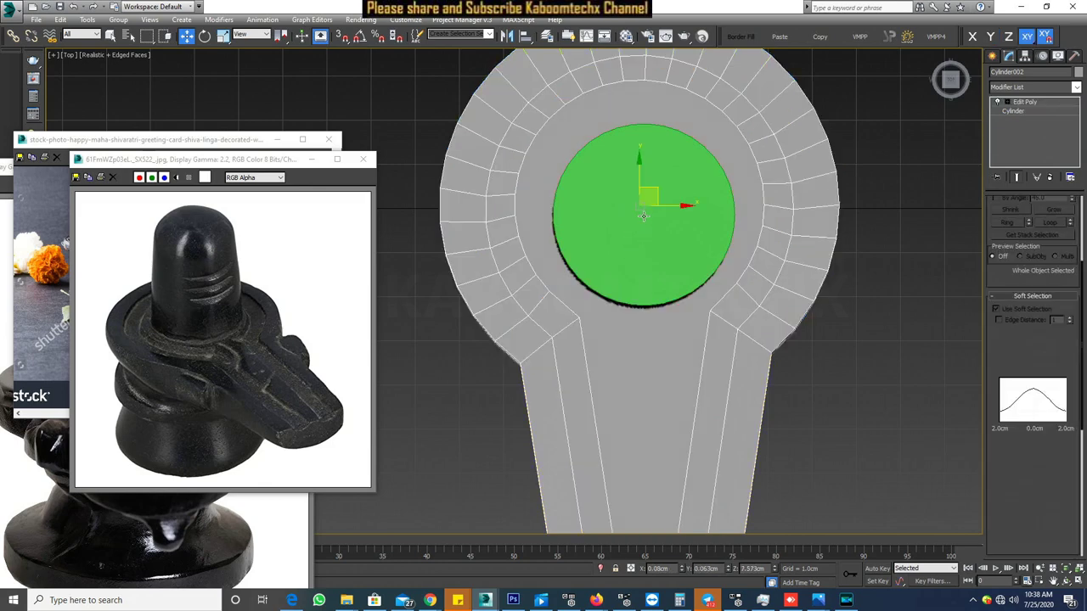
{"action": "left_click", "coordinate": [991, 57]}
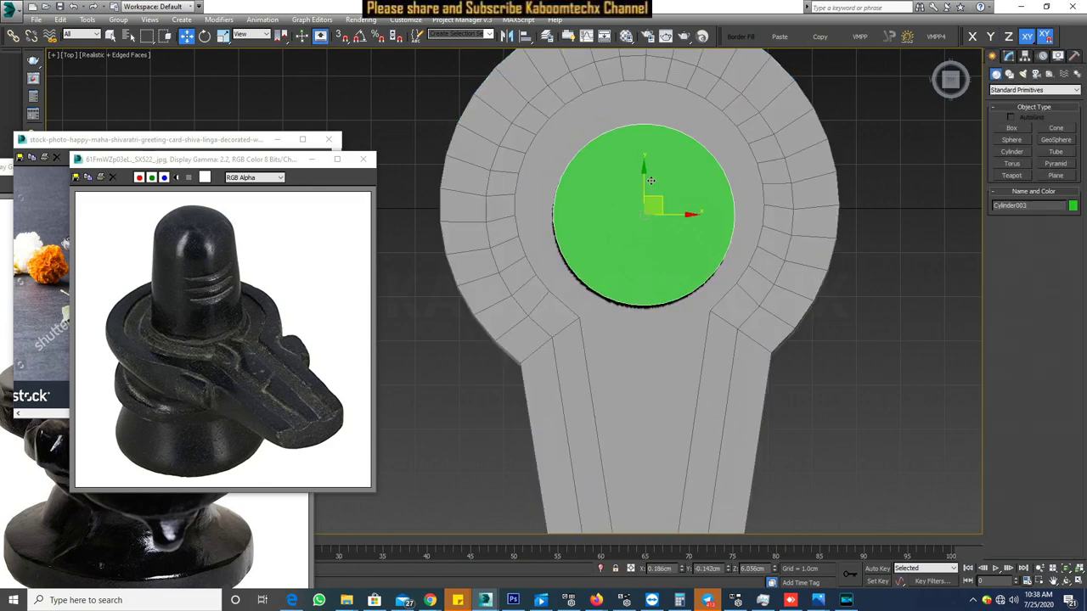
{"action": "left_click_drag", "start_coordinate": [663, 201], "coordinate": [662, 188]}
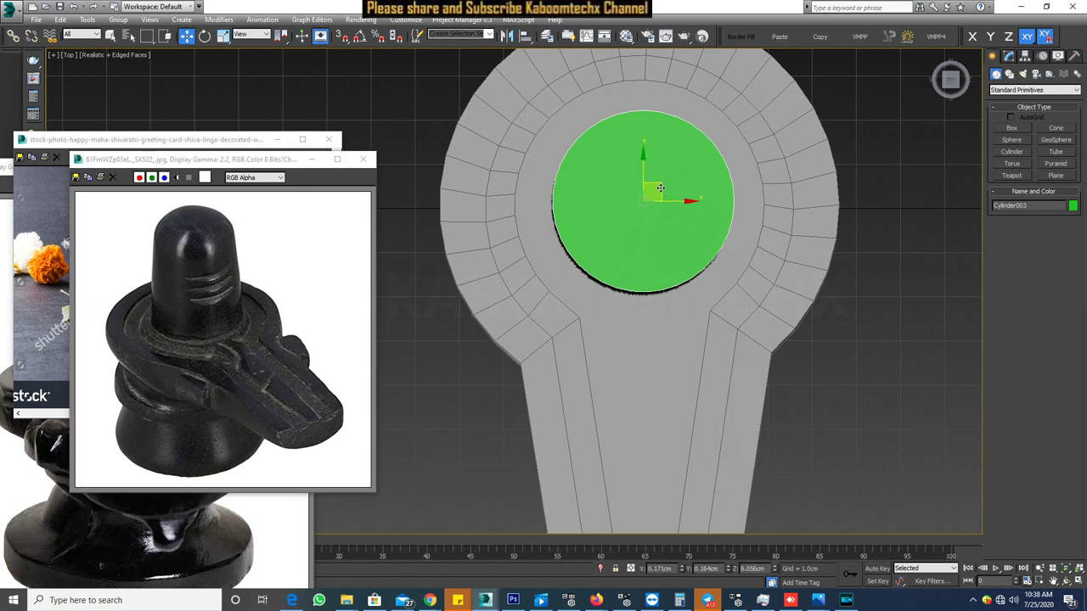
{"action": "scroll", "coordinate": [779, 229], "scroll_direction": "down", "scroll_amount": 3}
{"action": "scroll", "coordinate": [773, 217], "scroll_direction": "up", "scroll_amount": 1}
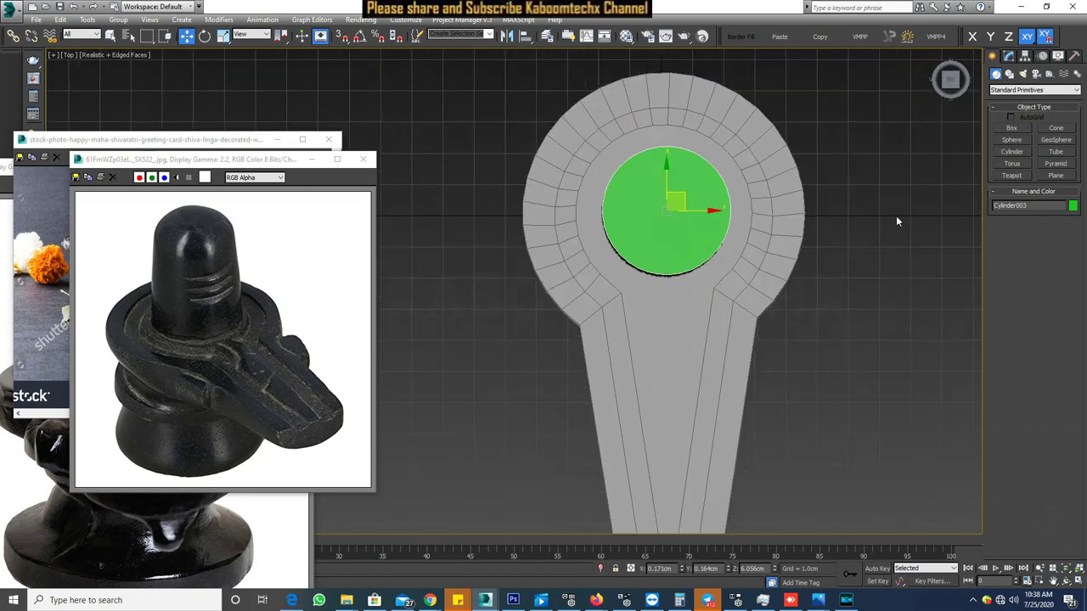
- Select the large base object and bring up the white lingam reference photo
{"action": "left_click", "coordinate": [720, 260]}
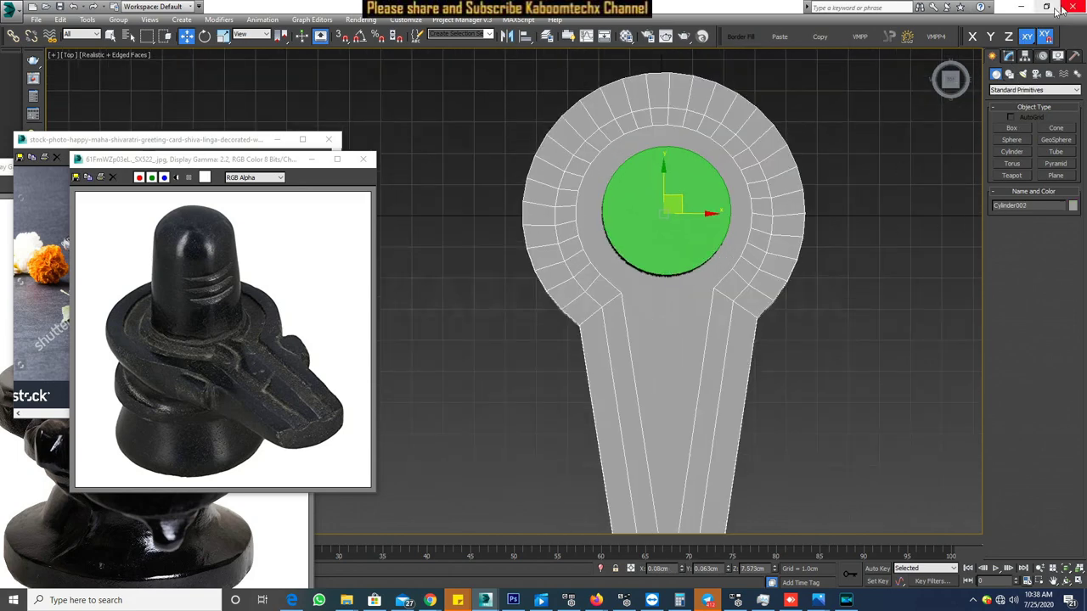
{"action": "left_click", "coordinate": [1008, 55]}
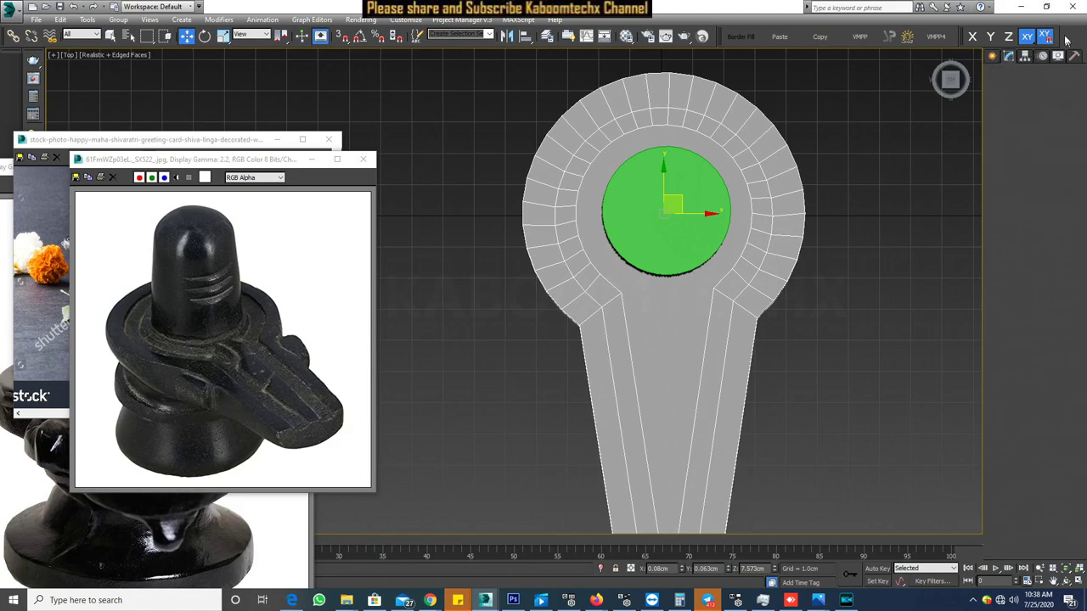
{"action": "scroll", "coordinate": [717, 233], "scroll_direction": "down", "scroll_amount": 4}
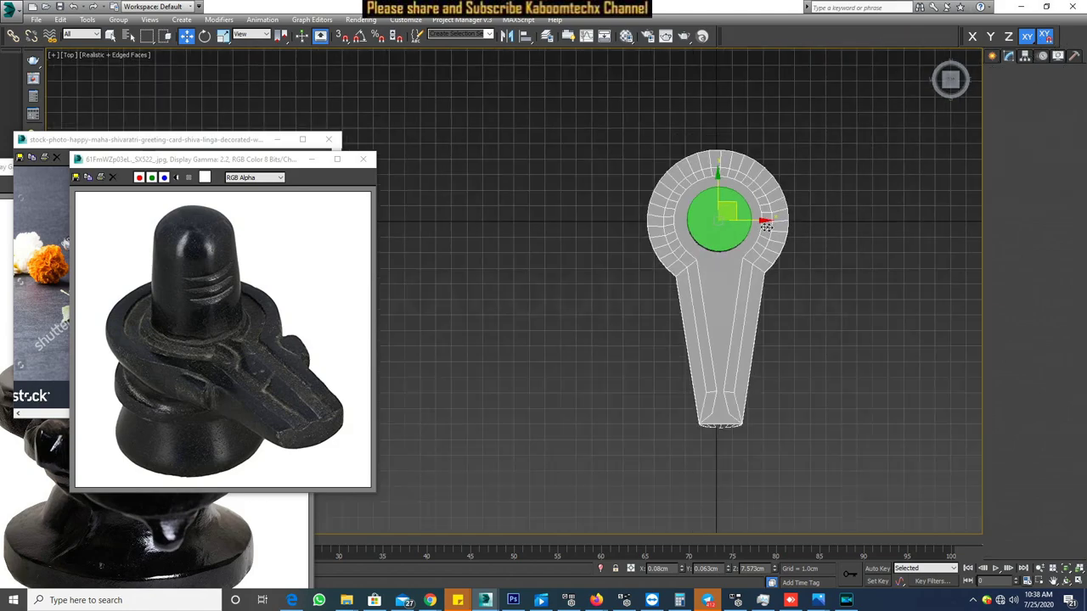
{"action": "scroll", "coordinate": [718, 238], "scroll_direction": "down", "scroll_amount": 2}
{"action": "scroll", "coordinate": [815, 207], "scroll_direction": "up", "scroll_amount": 2}
{"action": "scroll", "coordinate": [815, 206], "scroll_direction": "up", "scroll_amount": 2}
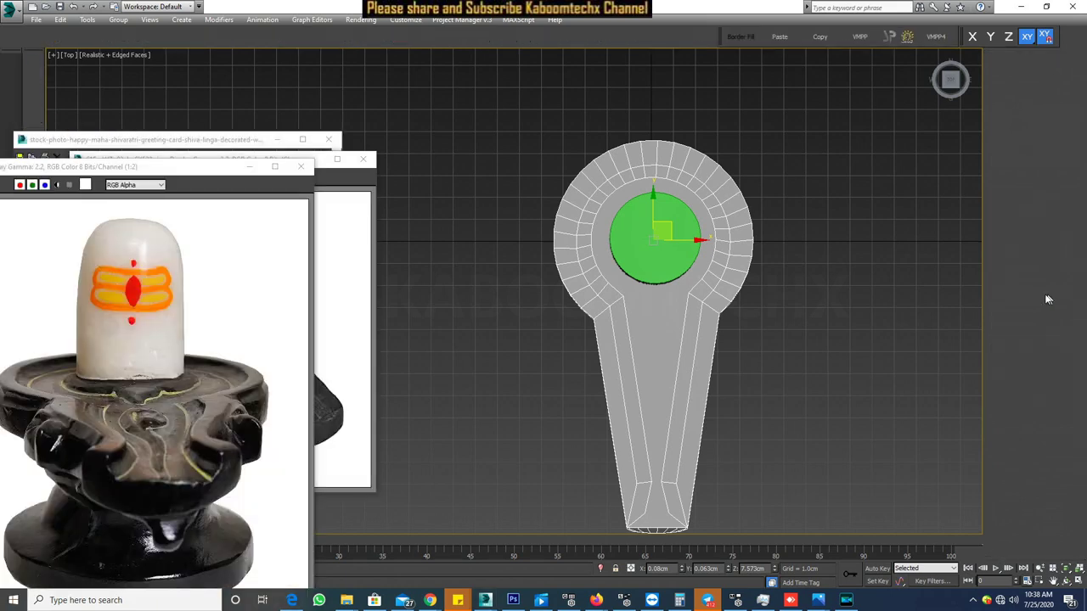
- At Polygon level, select the spout's top faces and the first inner-ring polygons
{"action": "left_click", "coordinate": [998, 102]}
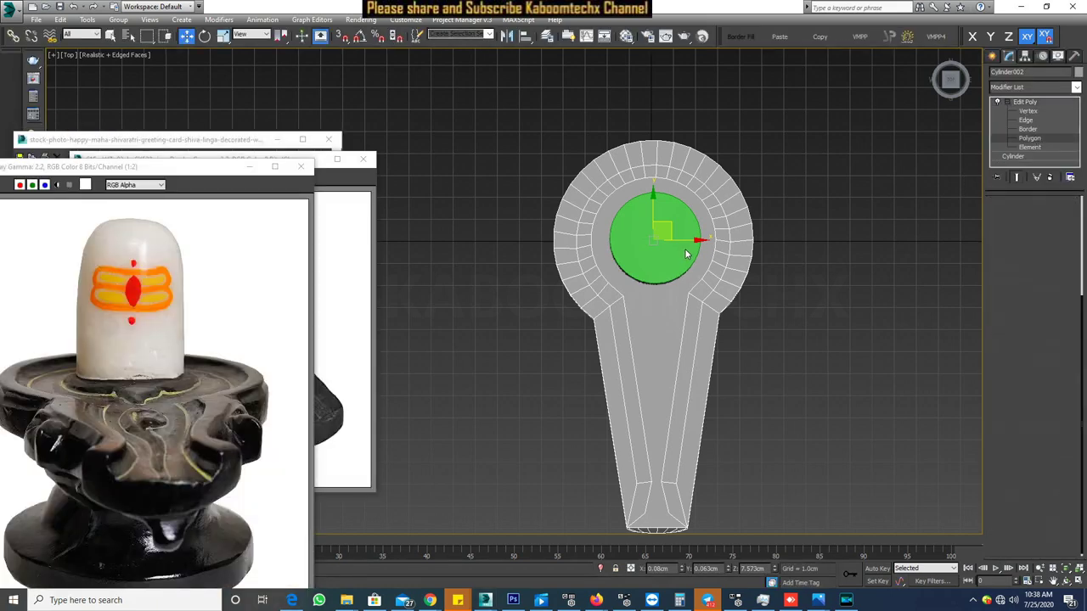
{"action": "key", "text": "4"}
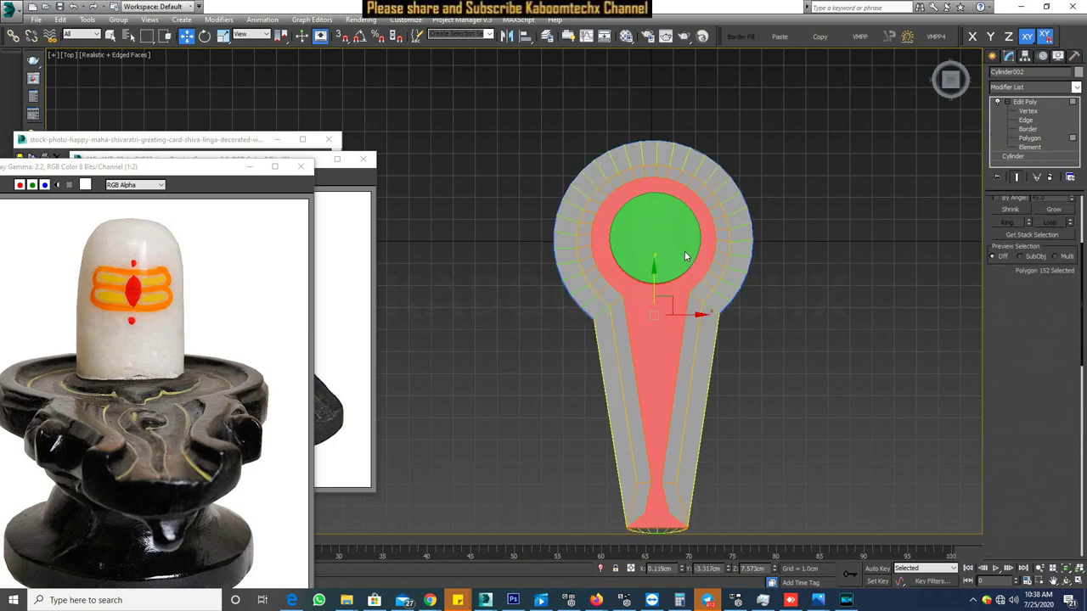
{"action": "left_click", "coordinate": [694, 321]}
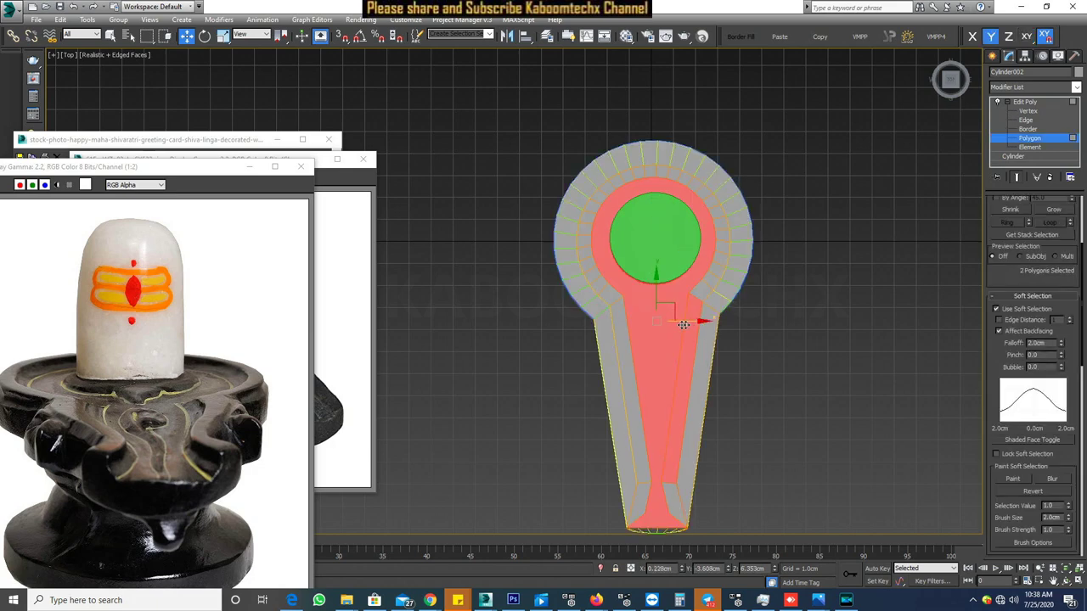
{"action": "left_click", "coordinate": [718, 252], "text": "ctrl"}
{"action": "left_click", "coordinate": [718, 236], "text": "ctrl"}
{"action": "left_click", "coordinate": [719, 246], "text": "ctrl"}
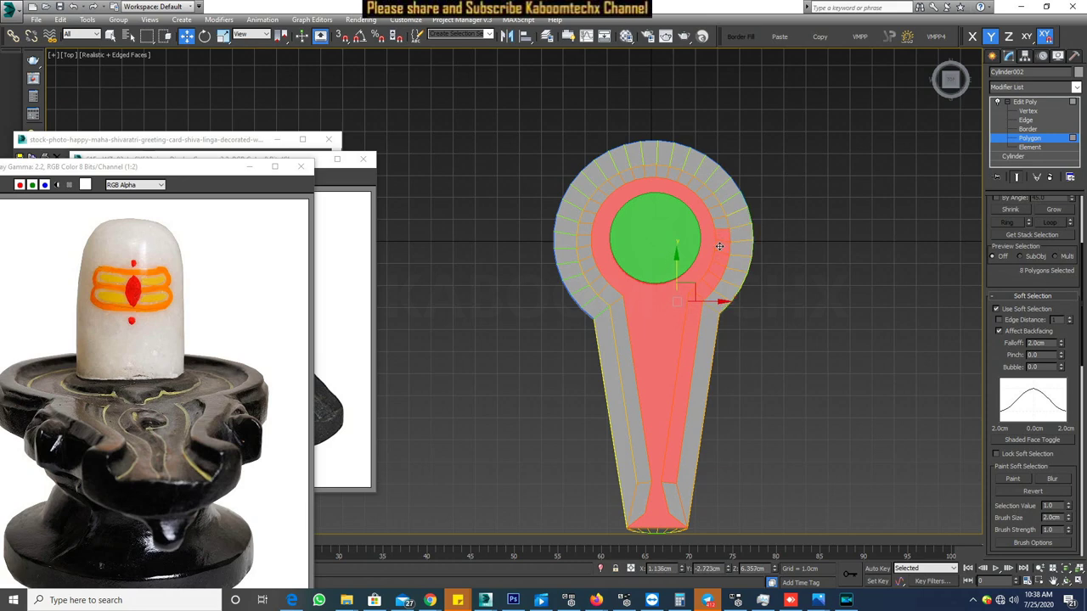
{"action": "left_click", "coordinate": [669, 497], "text": "ctrl"}
{"action": "left_click", "coordinate": [643, 497], "text": "ctrl"}
{"action": "left_click", "coordinate": [638, 458], "text": "ctrl"}
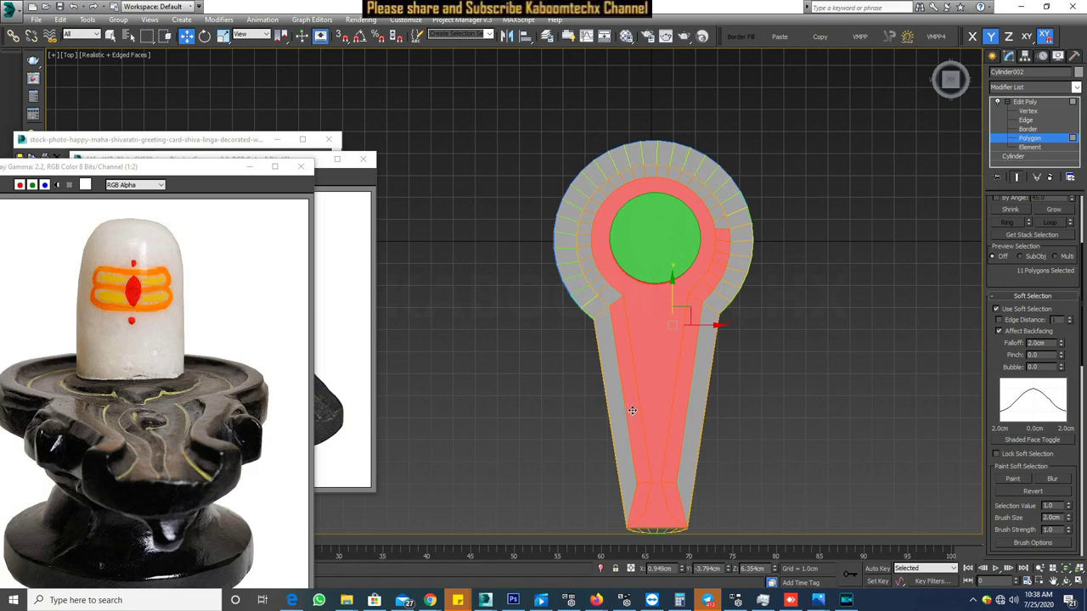
- Add the ring polygons where the ring meets the spout and along its left side
{"action": "left_click", "coordinate": [611, 295], "text": "ctrl"}
{"action": "left_click", "coordinate": [598, 286], "text": "ctrl"}
{"action": "left_click", "coordinate": [591, 277], "text": "ctrl"}
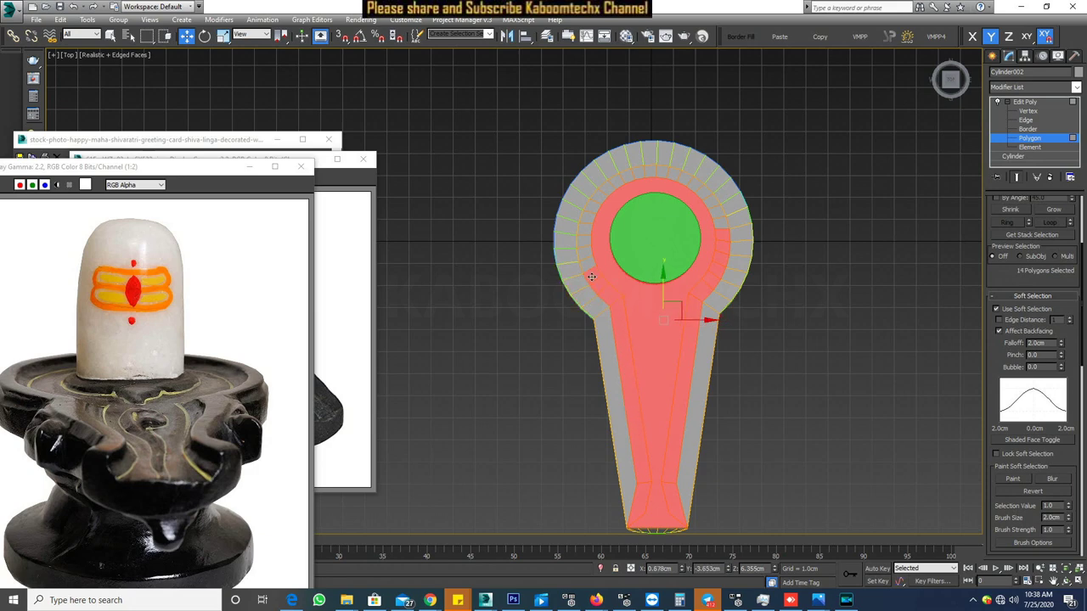
{"action": "left_click", "coordinate": [589, 263], "text": "ctrl"}
{"action": "left_click", "coordinate": [584, 251], "text": "ctrl"}
{"action": "left_click", "coordinate": [584, 240], "text": "ctrl"}
{"action": "left_click", "coordinate": [587, 227], "text": "ctrl"}
{"action": "left_click", "coordinate": [588, 217], "text": "ctrl"}
{"action": "left_click", "coordinate": [592, 209], "text": "ctrl"}
{"action": "left_click", "coordinate": [600, 197], "text": "ctrl"}
{"action": "left_click", "coordinate": [615, 188], "text": "ctrl"}
- Add the upper and upper-right inner-ring polygons to the selection
{"action": "left_click", "coordinate": [642, 175], "text": "ctrl"}
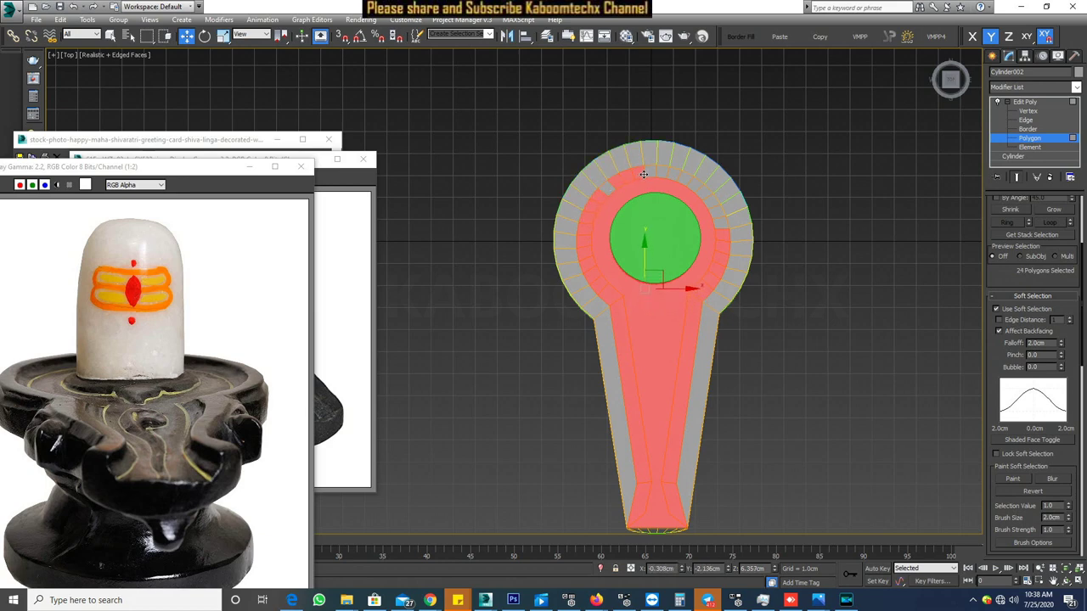
{"action": "left_click", "coordinate": [655, 172], "text": "ctrl"}
{"action": "left_click", "coordinate": [667, 172], "text": "ctrl"}
{"action": "left_click", "coordinate": [686, 179], "text": "ctrl"}
{"action": "left_click", "coordinate": [697, 186], "text": "ctrl"}
{"action": "left_click", "coordinate": [705, 193], "text": "ctrl"}
{"action": "left_click", "coordinate": [711, 205], "text": "ctrl"}
- Add the last inner-ring polygons and switch to an angled Perspective view
{"action": "left_click", "coordinate": [716, 215], "text": "ctrl"}
{"action": "left_click", "coordinate": [718, 219], "text": "ctrl"}
{"action": "left_click", "coordinate": [605, 198], "text": "ctrl"}
{"action": "scroll", "coordinate": [628, 199], "scroll_direction": "down", "scroll_amount": 3}
{"action": "key", "text": "p"}
{"action": "scroll", "coordinate": [656, 200], "scroll_direction": "down", "scroll_amount": 2}
{"action": "middle_click_drag", "start_coordinate": [655, 201], "coordinate": [791, 237], "text": "alt"}
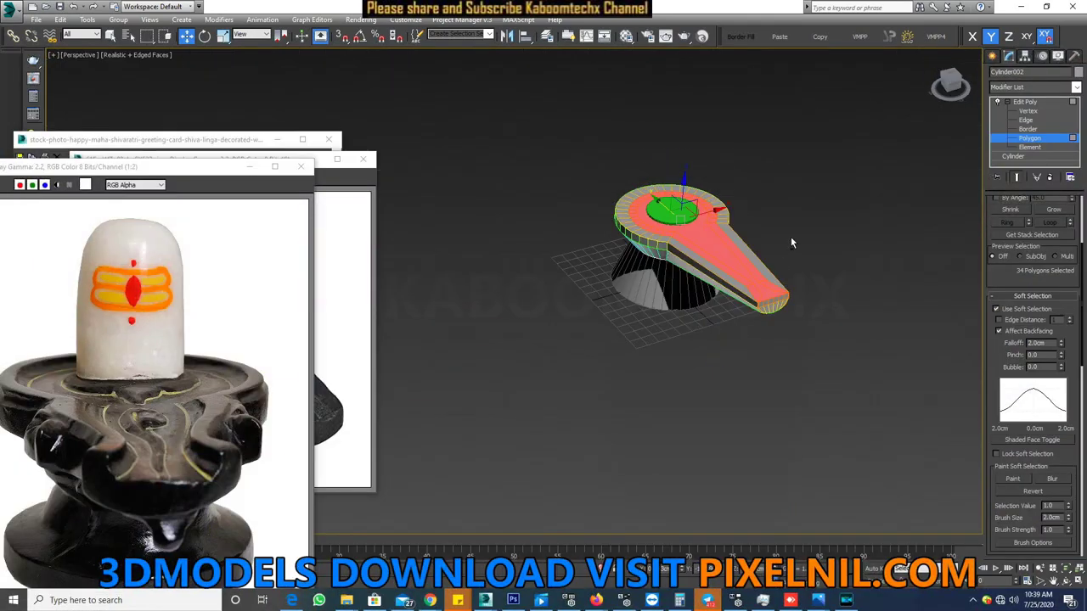
{"action": "scroll", "coordinate": [776, 238], "scroll_direction": "up", "scroll_amount": 3}
- Extrude the 34 selected channel faces by -0.09cm to recess the ring and spout floor
{"action": "right_click", "coordinate": [607, 263]}
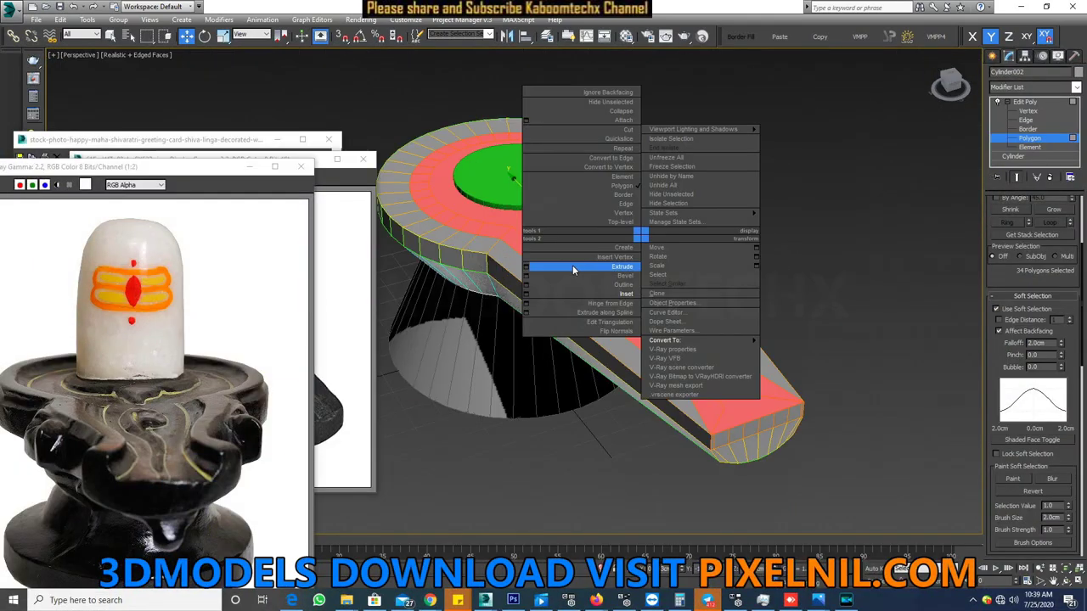
{"action": "left_click", "coordinate": [524, 267]}
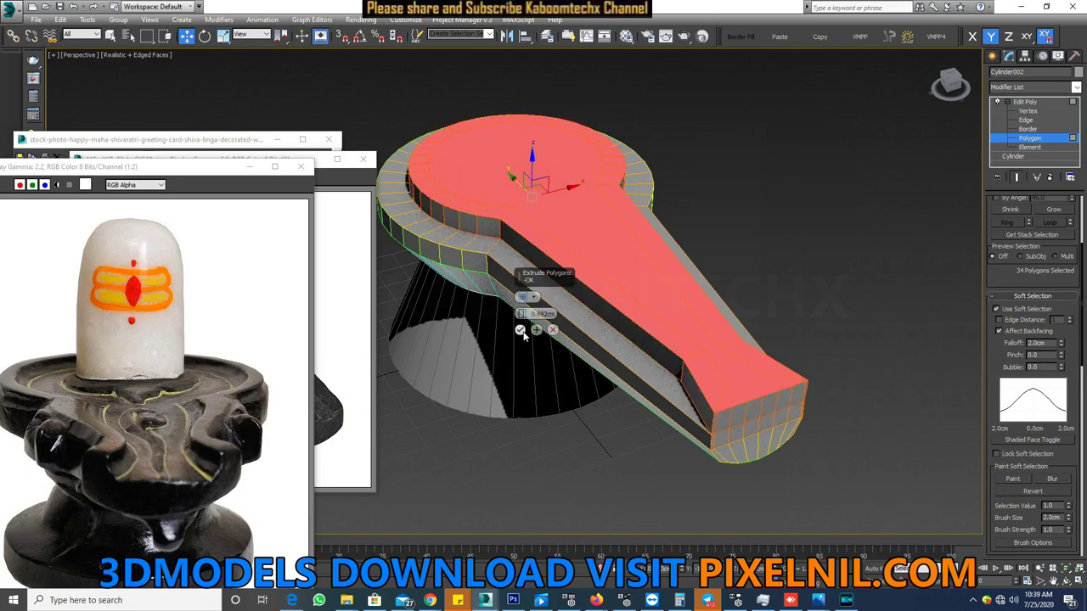
{"action": "left_click_drag", "start_coordinate": [523, 314], "coordinate": [530, 315]}
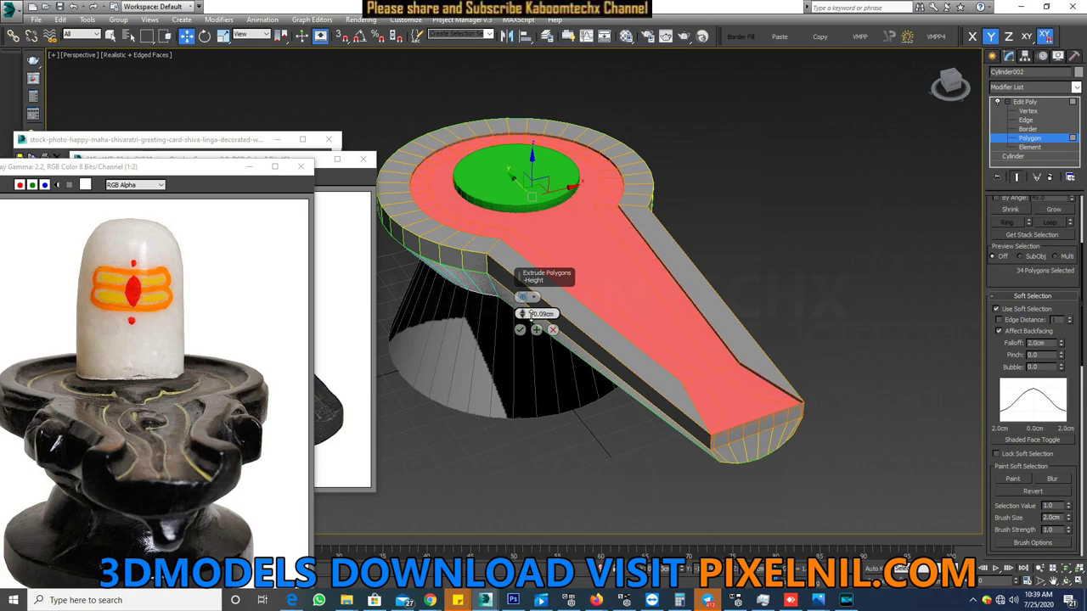
{"action": "left_click_drag", "start_coordinate": [531, 314], "coordinate": [533, 330]}
{"action": "left_click", "coordinate": [535, 331]}
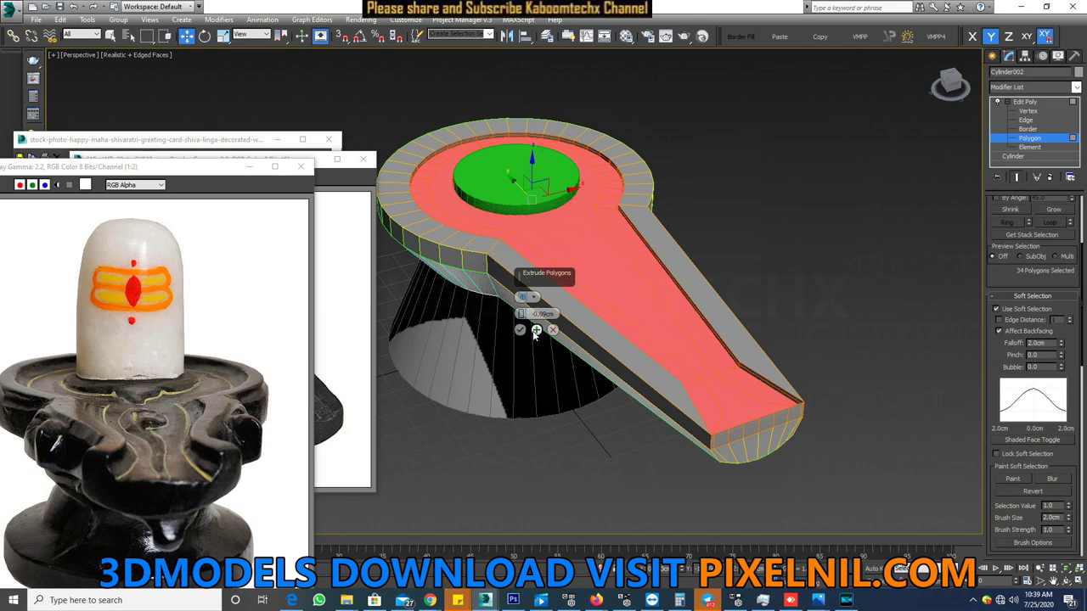
{"action": "left_click", "coordinate": [535, 331]}
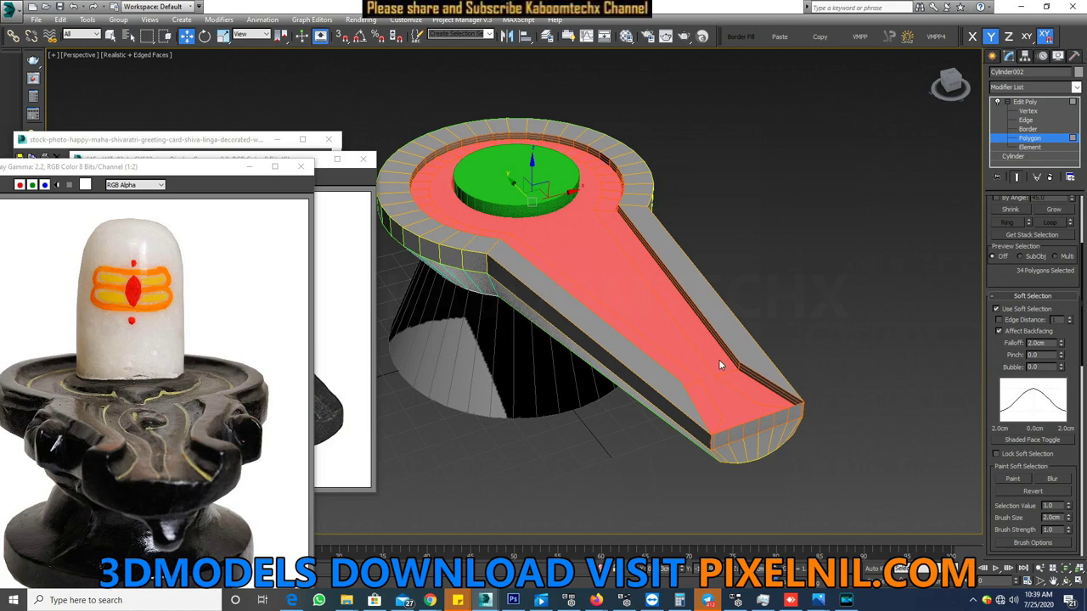
{"action": "scroll", "coordinate": [718, 360], "scroll_direction": "up", "scroll_amount": 5}
{"action": "scroll", "coordinate": [718, 366], "scroll_direction": "down", "scroll_amount": 5}
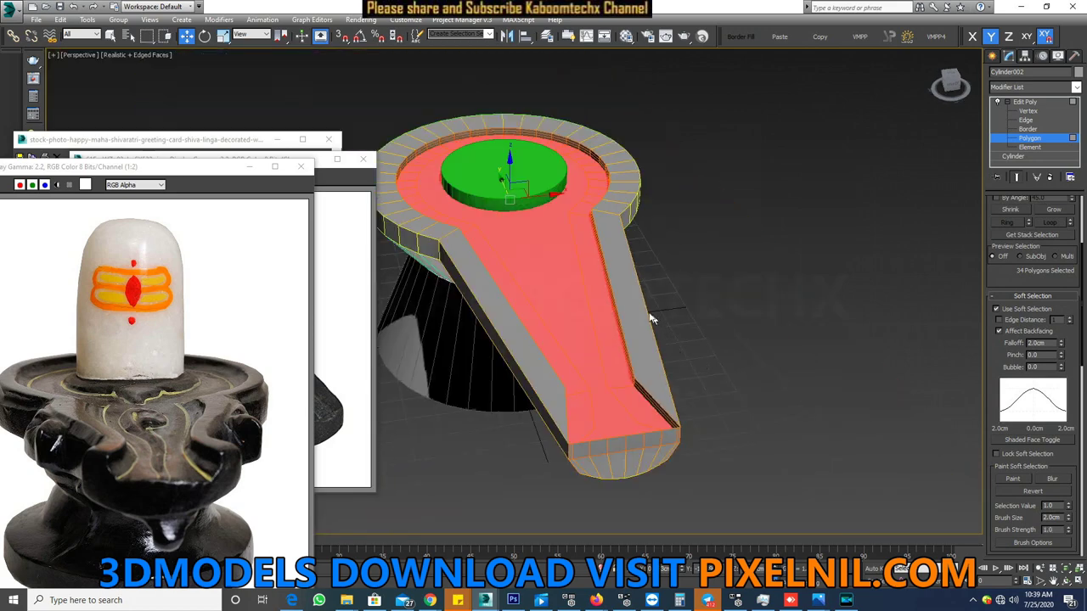
{"action": "left_click", "coordinate": [636, 308]}
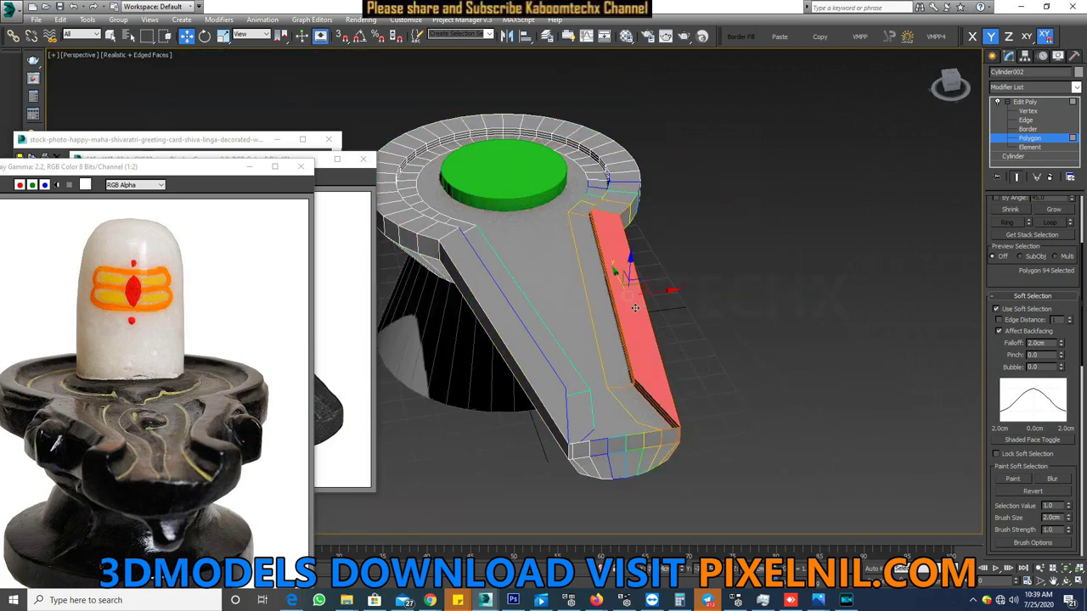
- At Edge level, select the spout ridge loop with soft selection off and extend it to a 40-edge ring
{"action": "left_click", "coordinate": [1028, 111]}
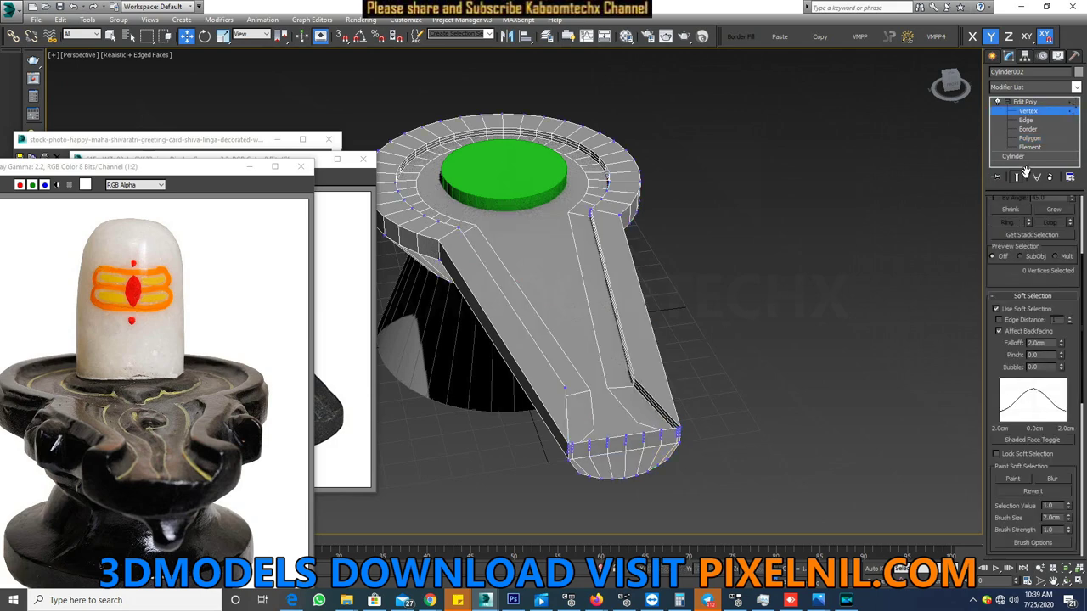
{"action": "left_click", "coordinate": [1035, 122]}
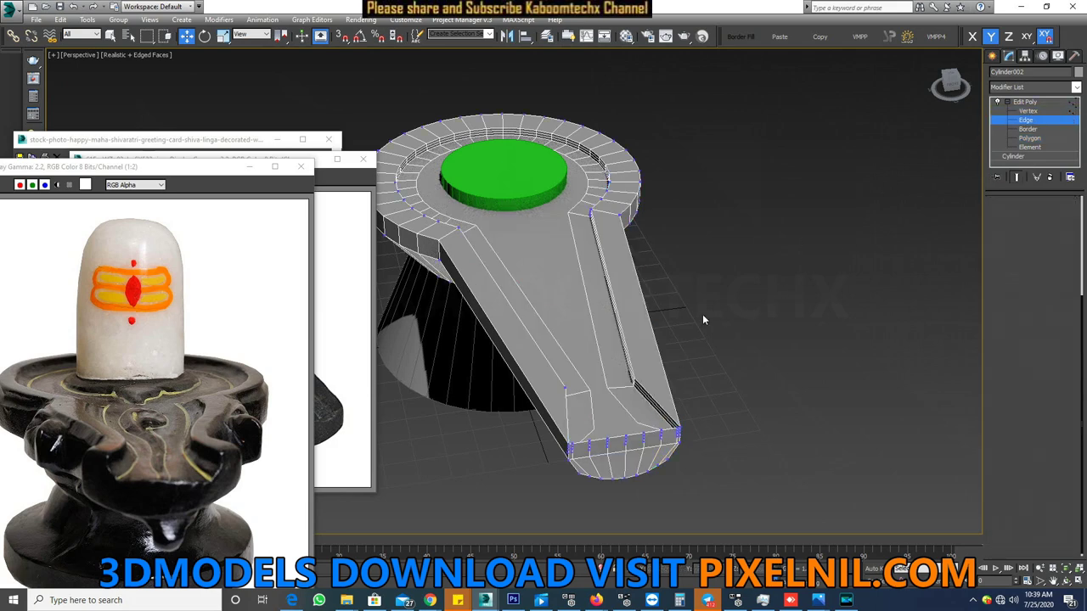
{"action": "double_click", "coordinate": [654, 408]}
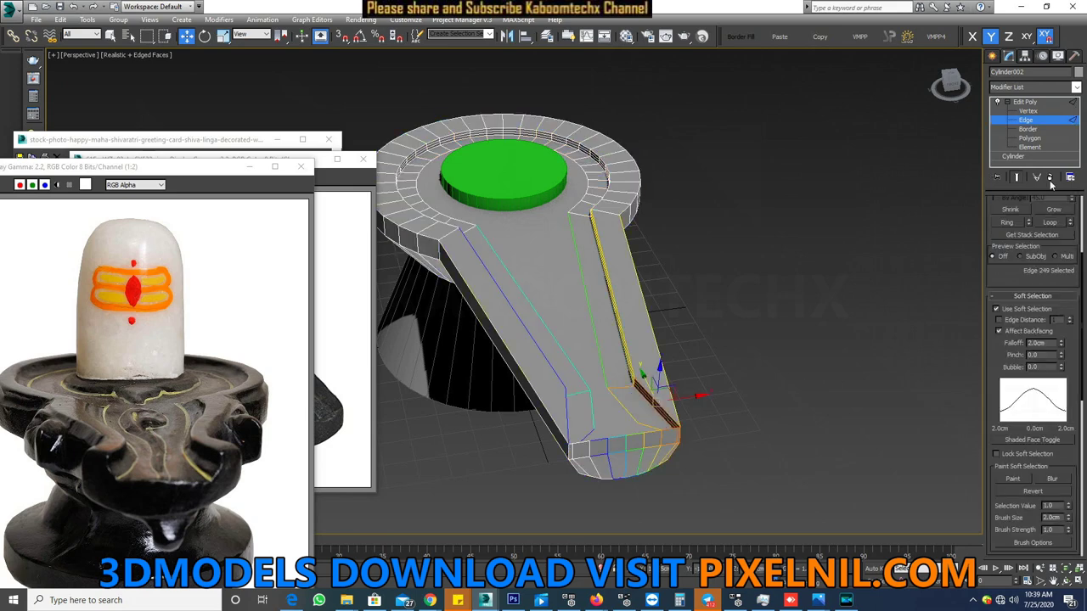
{"action": "left_click", "coordinate": [995, 309]}
{"action": "left_click", "coordinate": [1007, 222]}
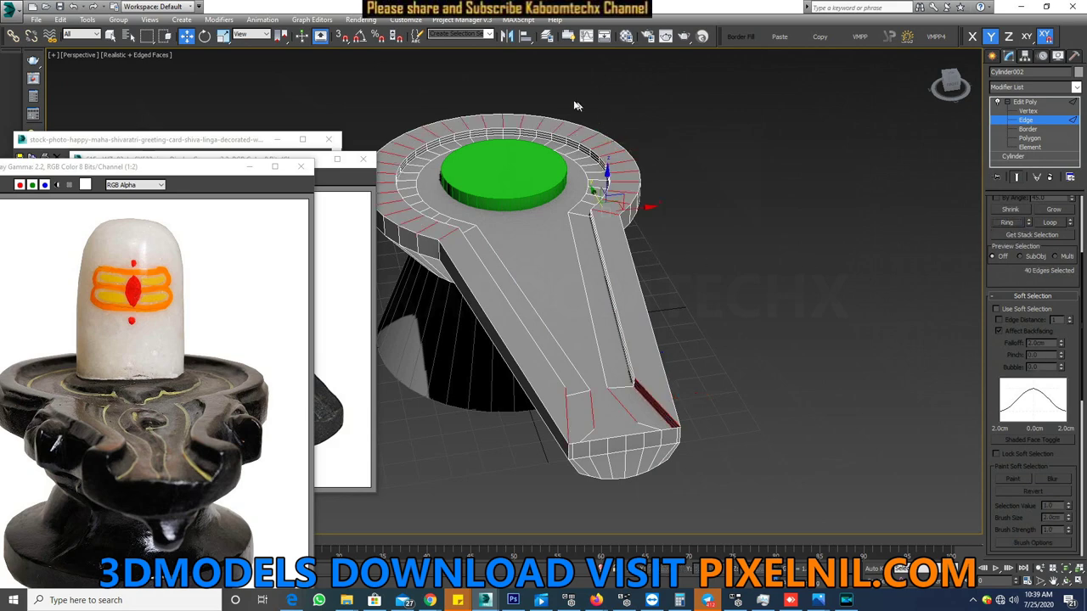
- Connect the 40 selected edges with 2 segments, then deselect and orbit to a side view
{"action": "right_click", "coordinate": [530, 227]}
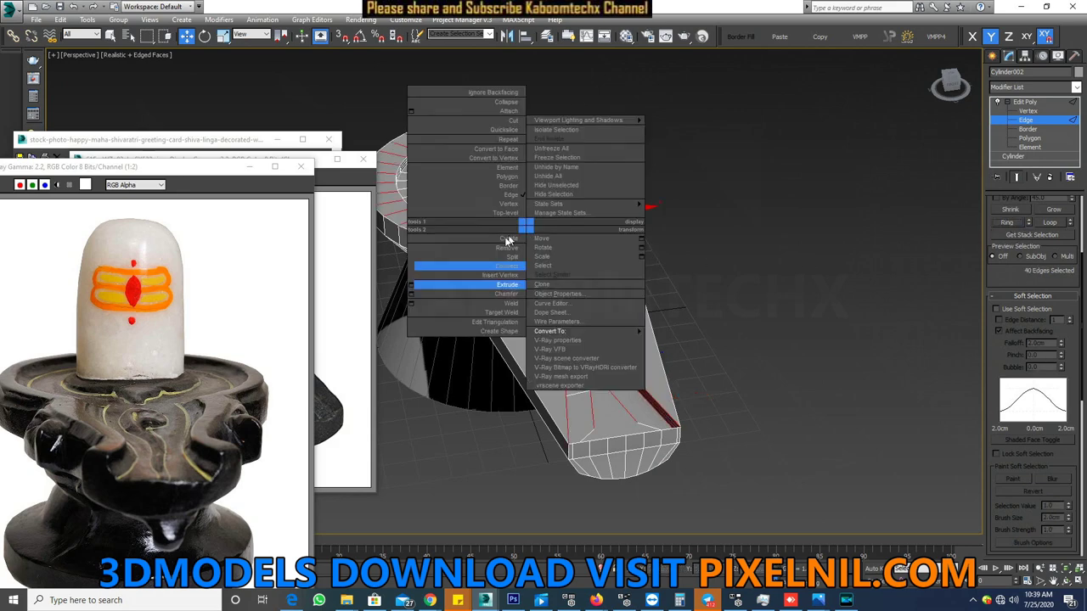
{"action": "left_click", "coordinate": [411, 267]}
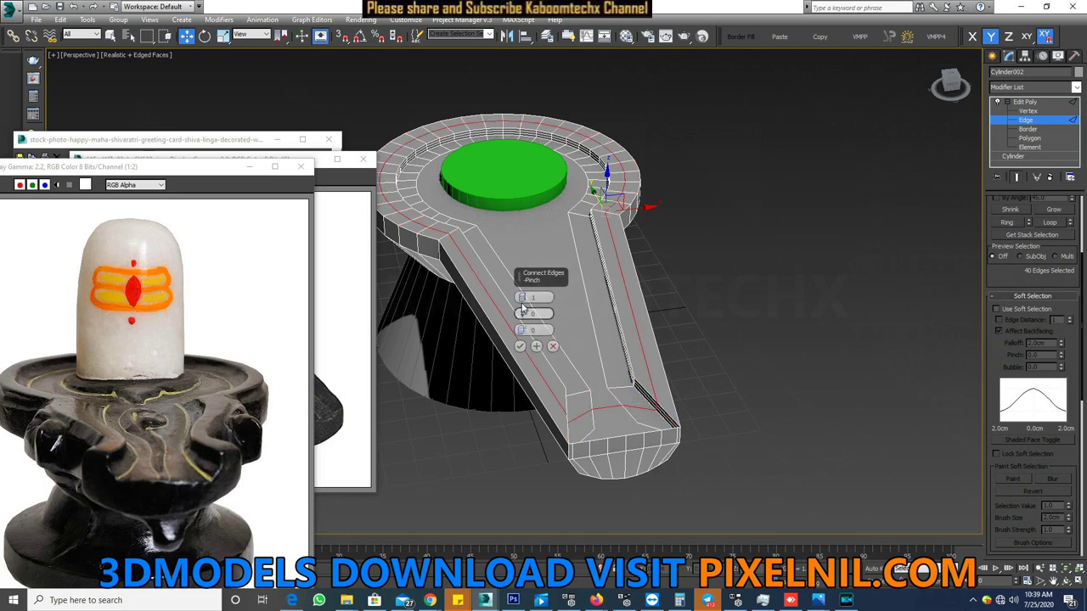
{"action": "scroll", "coordinate": [522, 297], "scroll_direction": "up", "scroll_amount": 1}
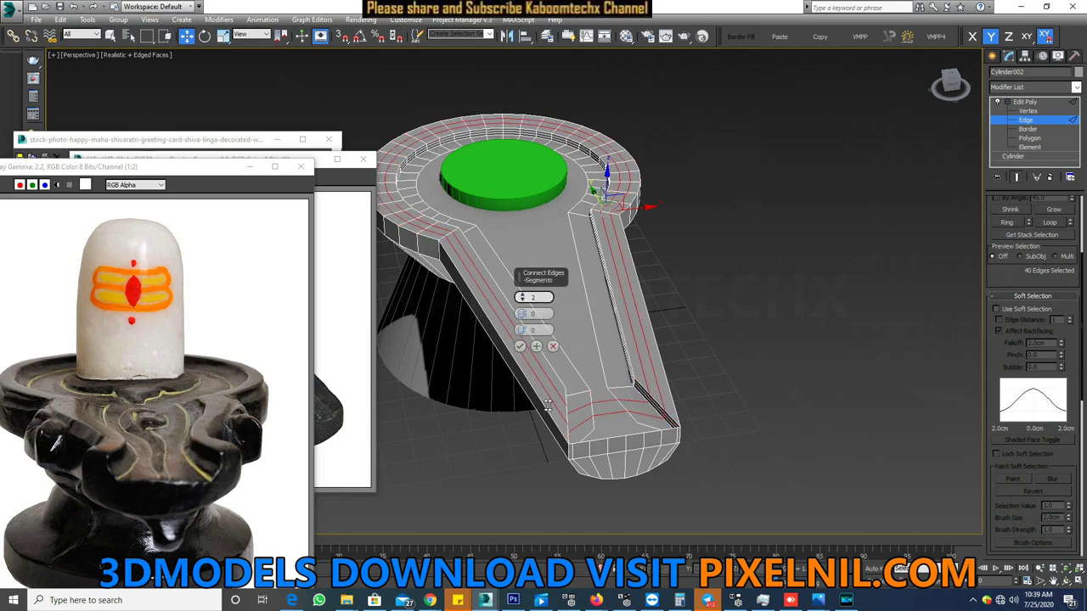
{"action": "left_click", "coordinate": [520, 346]}
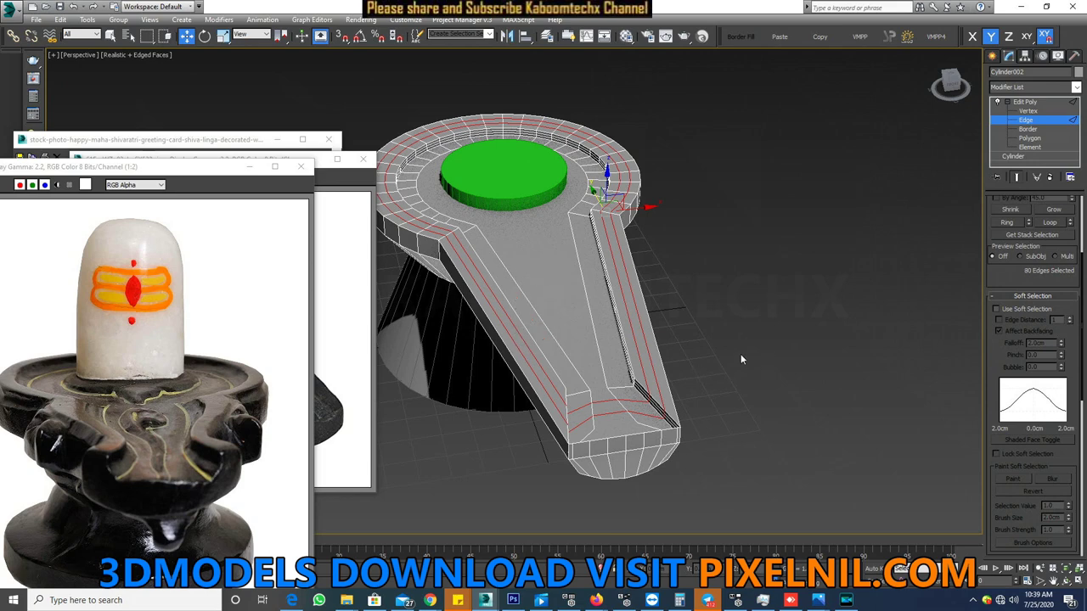
{"action": "left_click", "coordinate": [695, 363]}
{"action": "scroll", "coordinate": [675, 351], "scroll_direction": "down", "scroll_amount": 5}
{"action": "mouse_move", "coordinate": [675, 351]}
{"action": "middle_mouse_down", "text": "alt"}
{"action": "mouse_move", "coordinate": [738, 323]}
{"action": "mouse_move", "coordinate": [705, 338]}
{"action": "middle_mouse_up", "text": "alt"}
- Select the edge ring at the spout tip and try connecting it from the edge menu
{"action": "scroll", "coordinate": [760, 310], "scroll_direction": "up", "scroll_amount": 4}
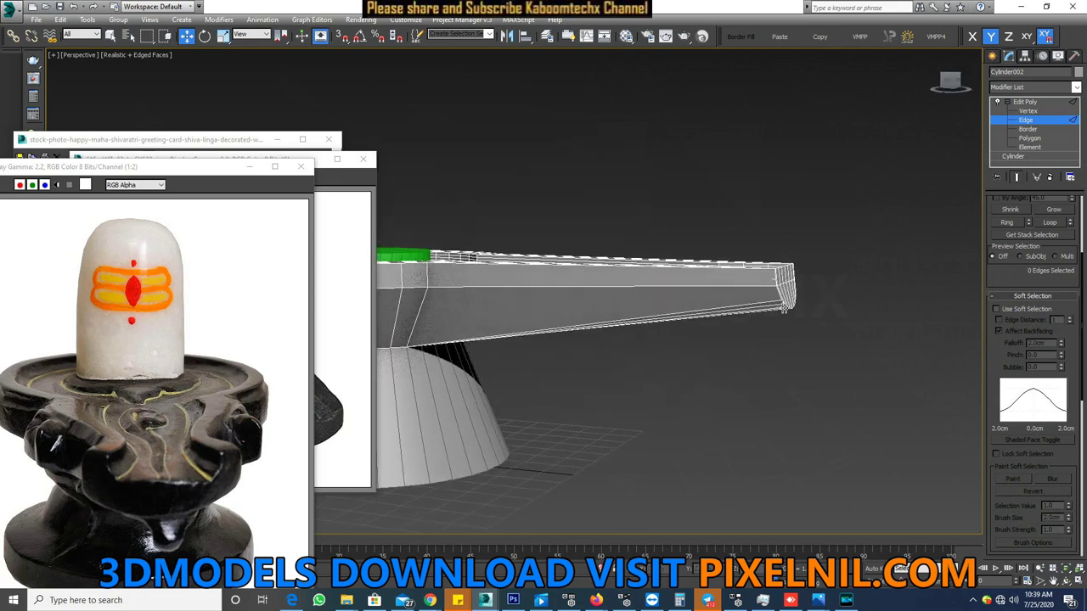
{"action": "scroll", "coordinate": [700, 318], "scroll_direction": "down", "scroll_amount": 3}
{"action": "scroll", "coordinate": [602, 321], "scroll_direction": "up", "scroll_amount": 3}
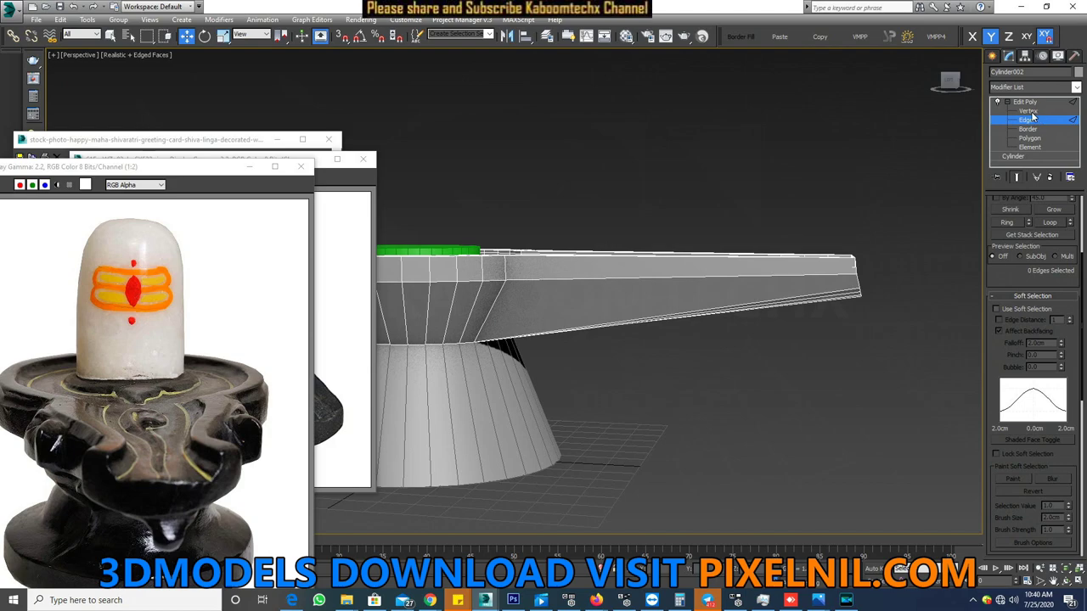
{"action": "middle_click_drag", "start_coordinate": [852, 219], "coordinate": [865, 279], "text": "alt"}
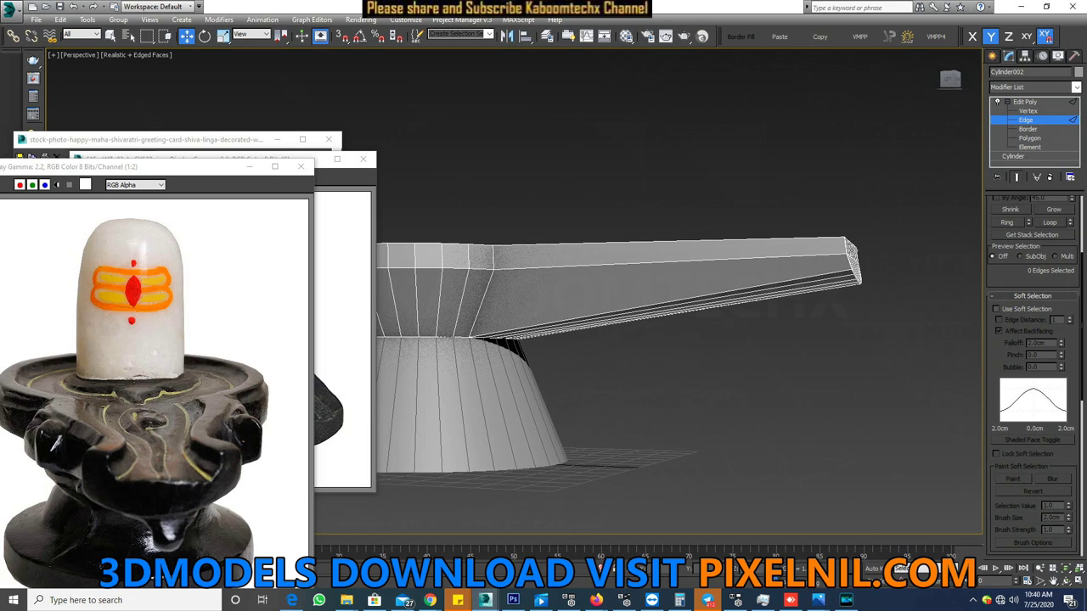
{"action": "left_click", "coordinate": [848, 260]}
{"action": "left_click", "coordinate": [1011, 224]}
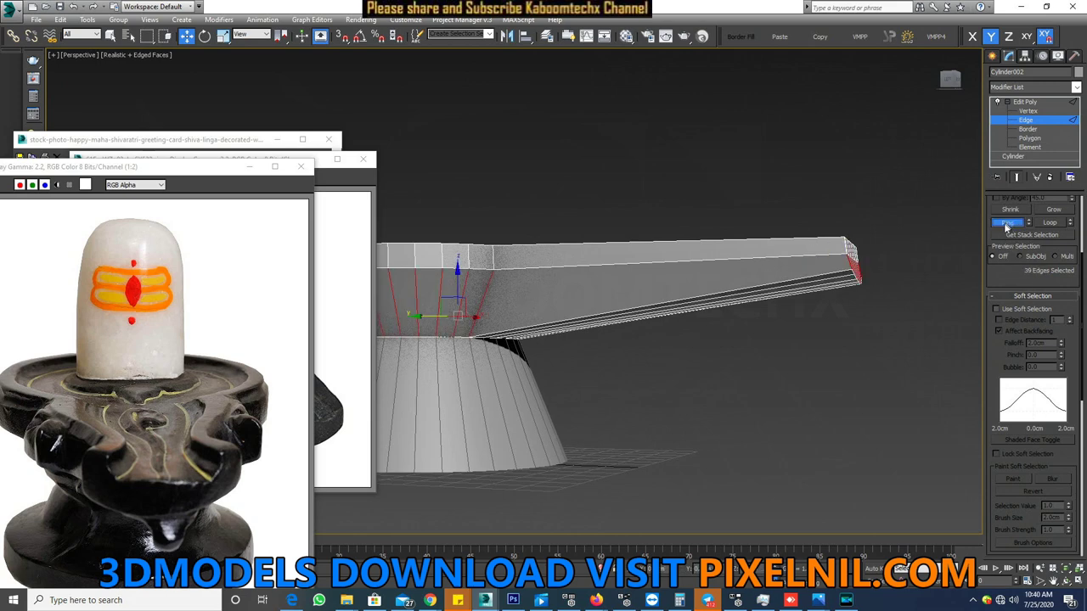
{"action": "right_click", "coordinate": [684, 291]}
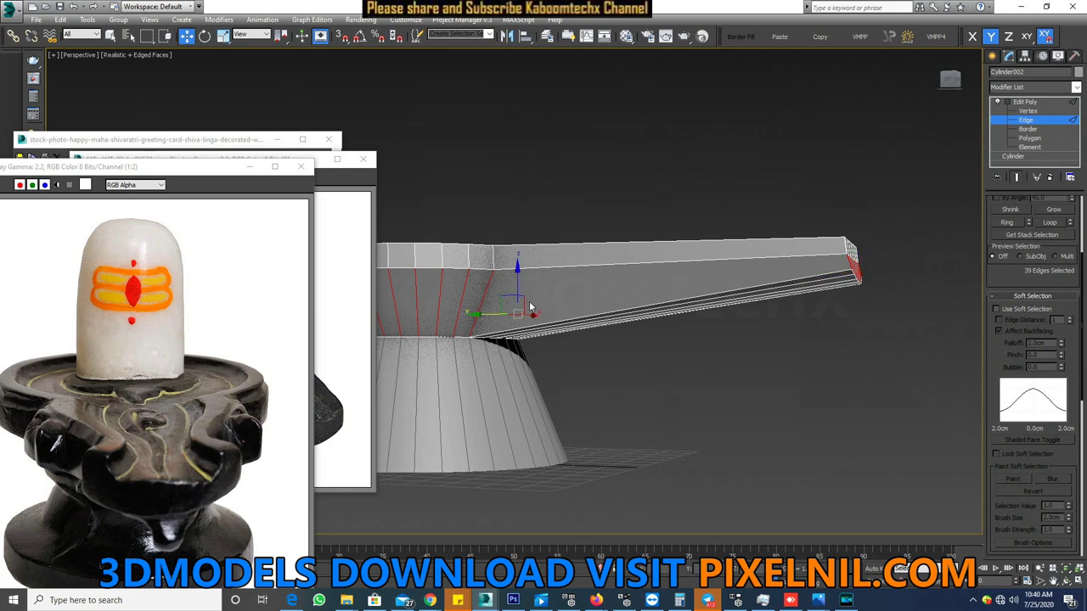
{"action": "right_click", "coordinate": [531, 307]}
{"action": "left_click", "coordinate": [506, 341]}
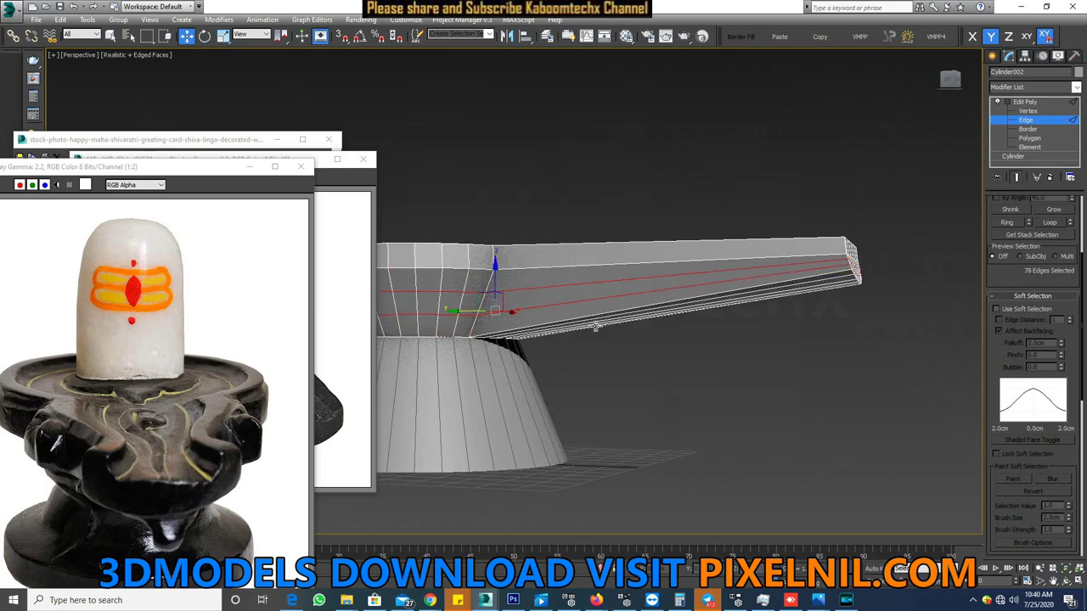
{"action": "right_click", "coordinate": [619, 291]}
- Reselect the vertical spout edge ring, connect it, then undo that connection
{"action": "double_click", "coordinate": [830, 278]}
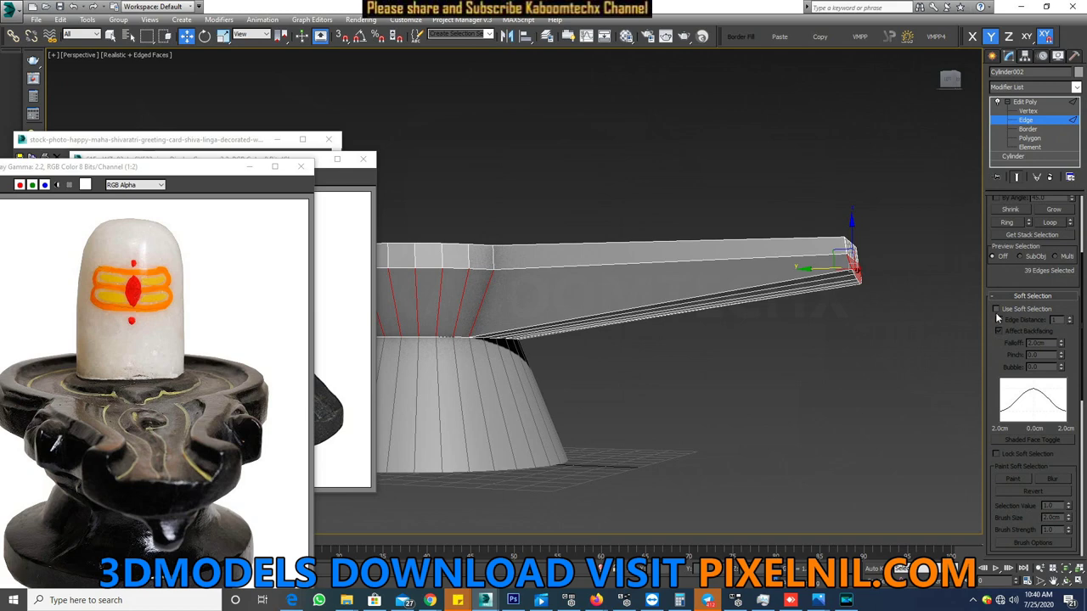
{"action": "scroll", "coordinate": [994, 416], "scroll_direction": "down", "scroll_amount": 4}
{"action": "scroll", "coordinate": [1011, 399], "scroll_direction": "down", "scroll_amount": 1}
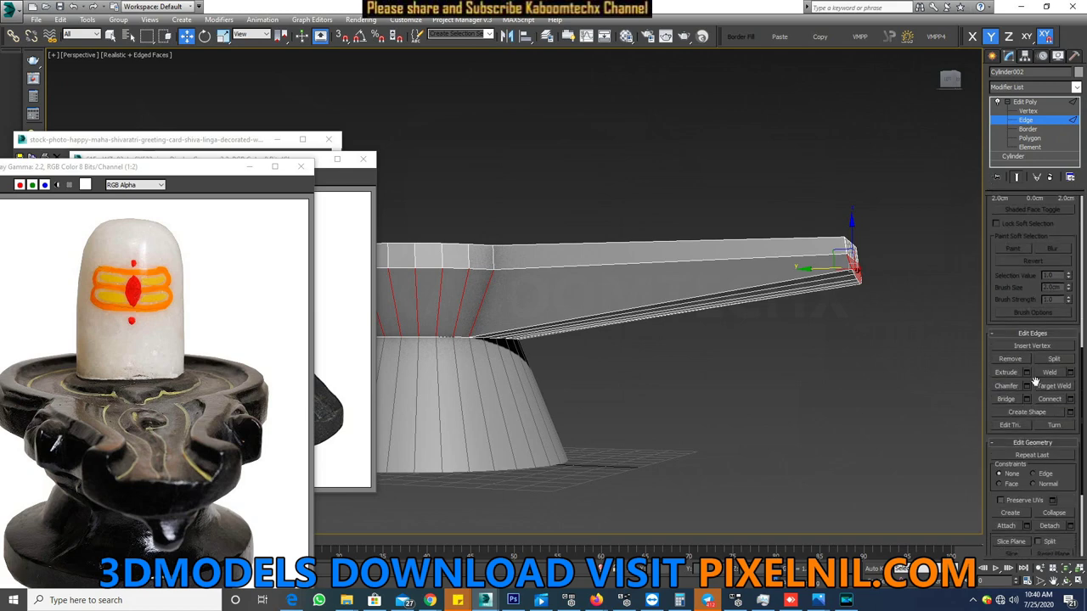
{"action": "left_click", "coordinate": [1049, 399]}
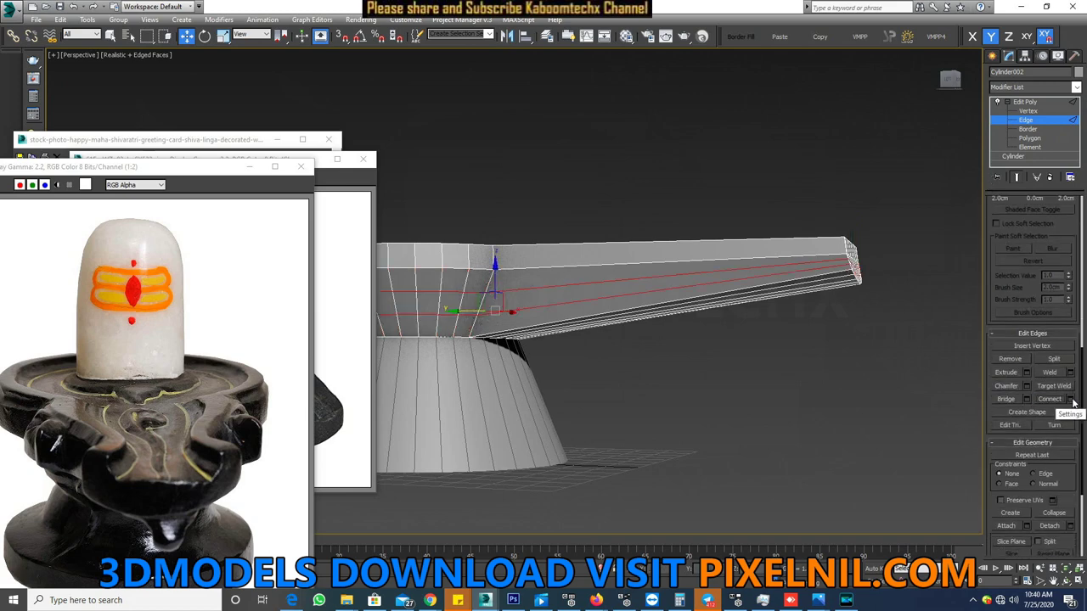
{"action": "key", "text": "ctrl+z"}
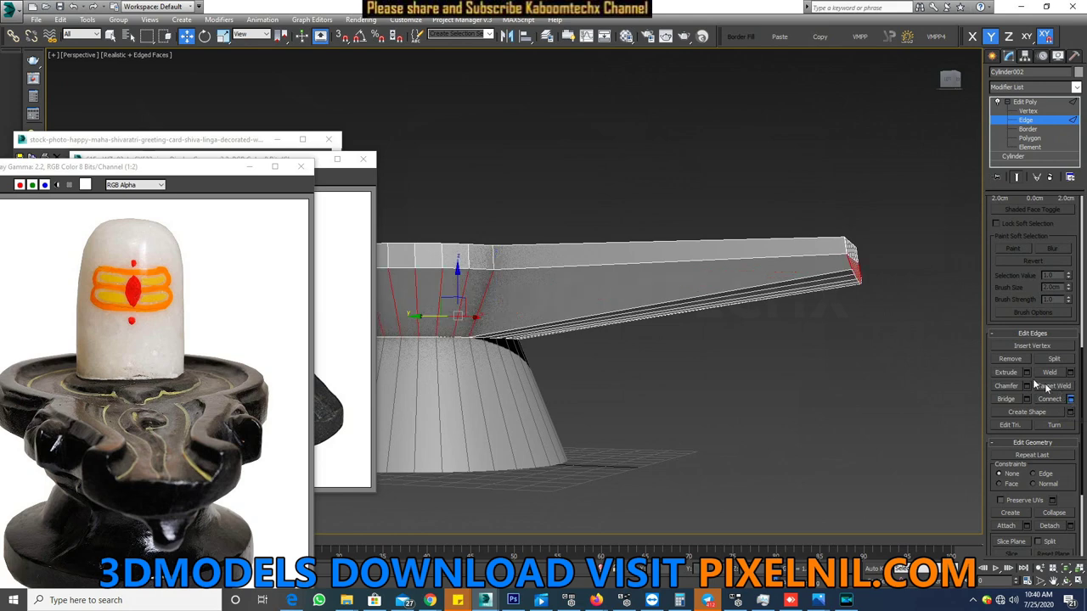
- Connect the spout edge ring with 5 segments and orbit back to a top view
{"action": "key", "text": "ctrl+shift+e"}
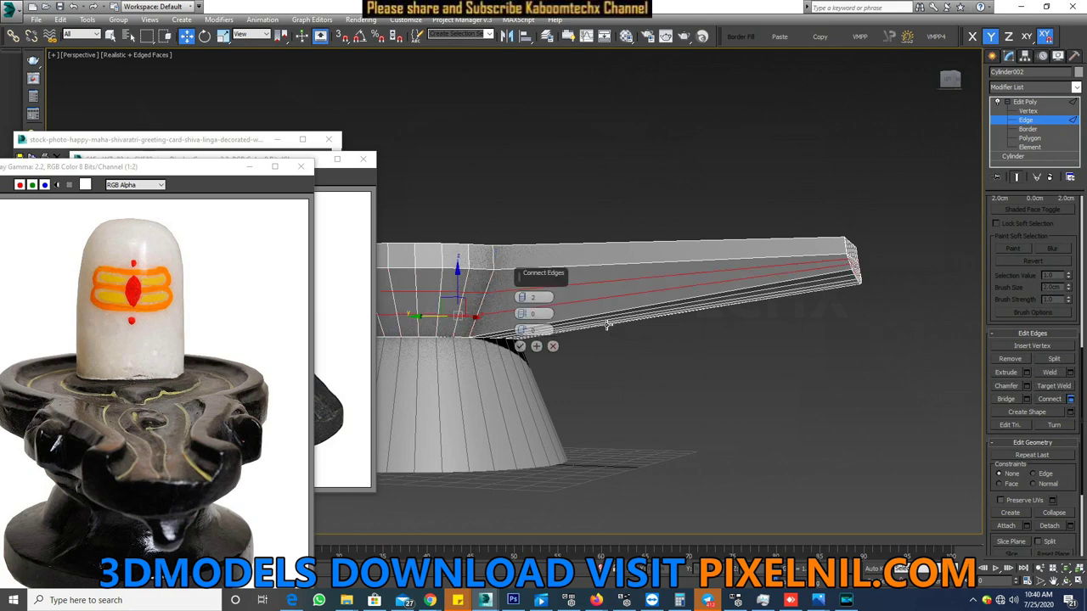
{"action": "left_click_drag", "start_coordinate": [527, 291], "coordinate": [537, 275]}
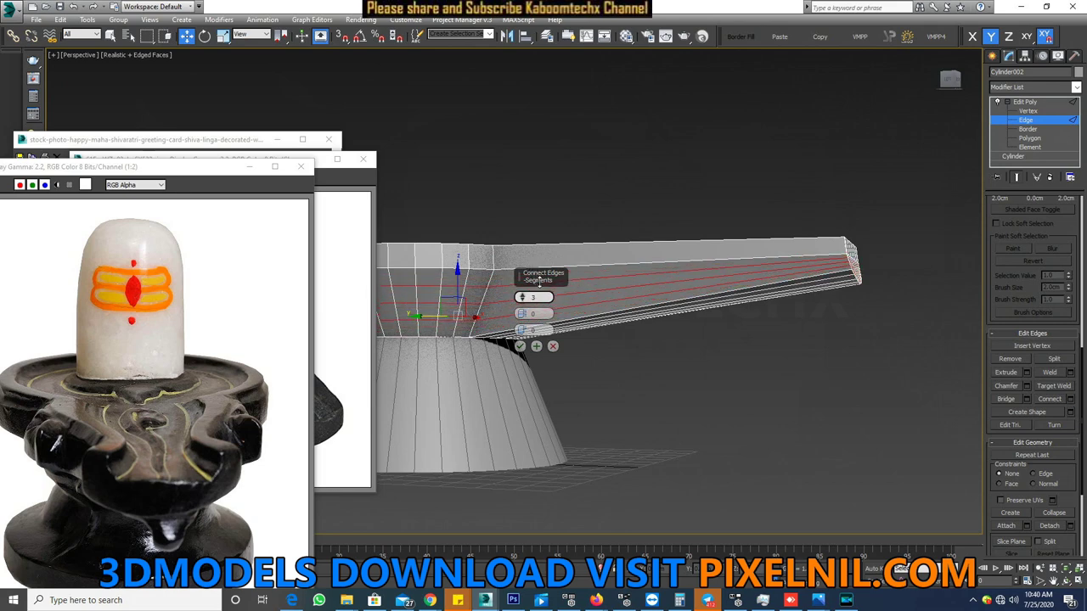
{"action": "left_click", "coordinate": [520, 346]}
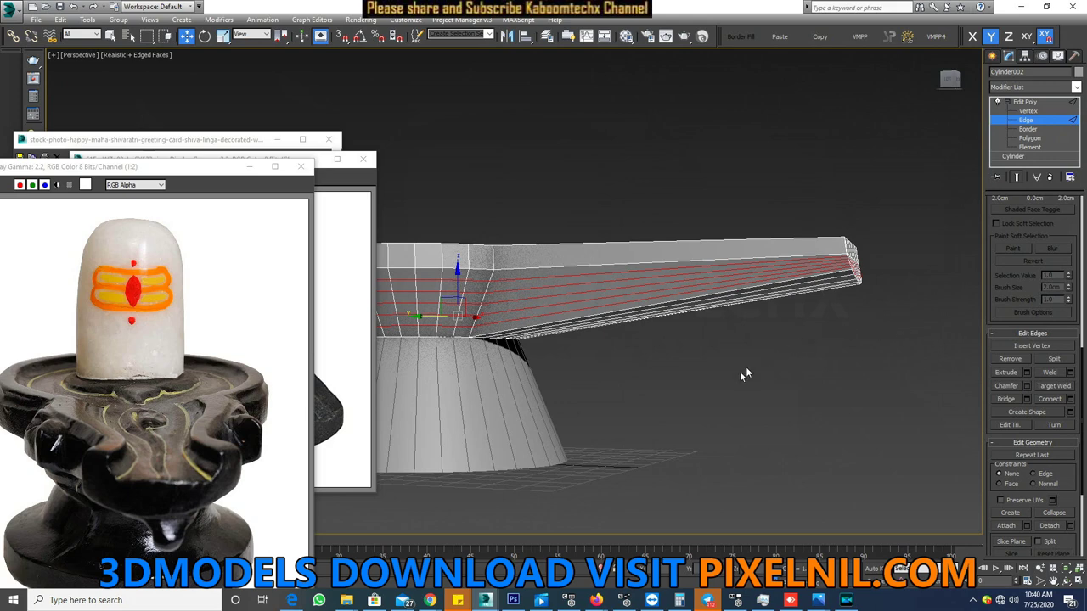
{"action": "scroll", "coordinate": [761, 364], "scroll_direction": "down", "scroll_amount": 4}
{"action": "middle_click_drag", "start_coordinate": [800, 346], "coordinate": [689, 368], "text": "alt"}
{"action": "scroll", "coordinate": [726, 354], "scroll_direction": "up", "scroll_amount": 4}
{"action": "scroll", "coordinate": [1049, 127], "scroll_direction": "up", "scroll_amount": 3}
{"action": "scroll", "coordinate": [1042, 104], "scroll_direction": "up", "scroll_amount": 3}
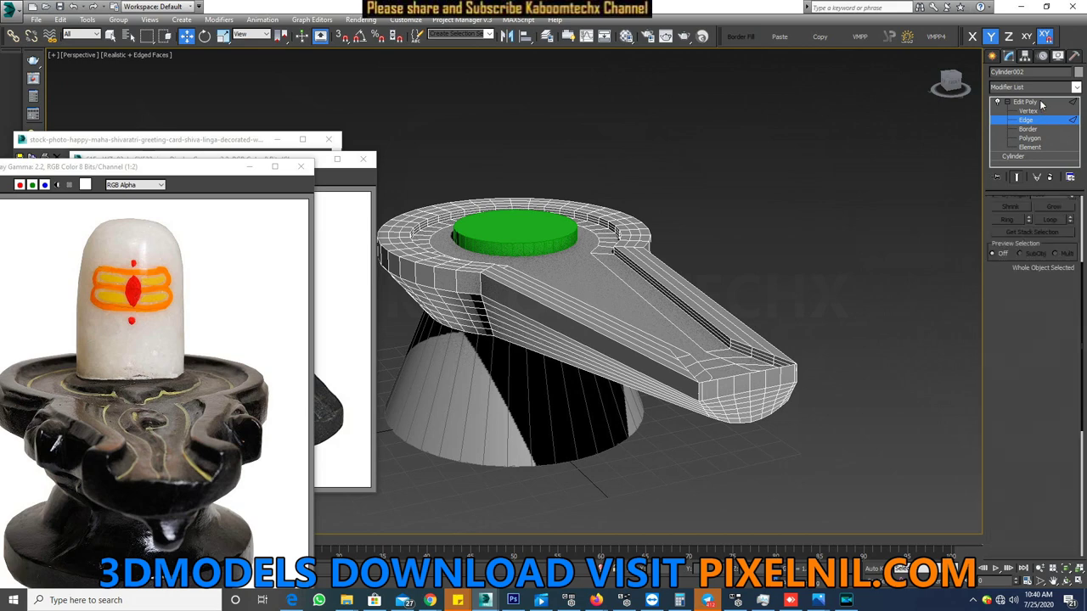
- Return to object level and add a MeshSmooth modifier to the yoni base
{"action": "left_click", "coordinate": [1039, 101]}
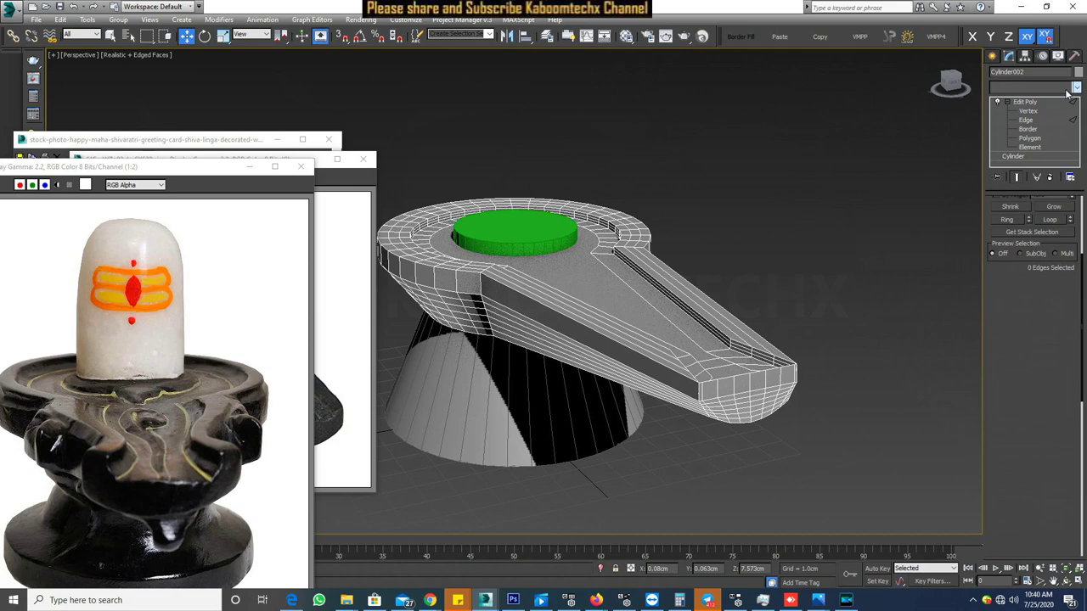
{"action": "left_click", "coordinate": [1075, 87]}
{"action": "scroll", "coordinate": [1019, 229], "scroll_direction": "down", "scroll_amount": 2}
{"action": "scroll", "coordinate": [1015, 231], "scroll_direction": "down", "scroll_amount": 5}
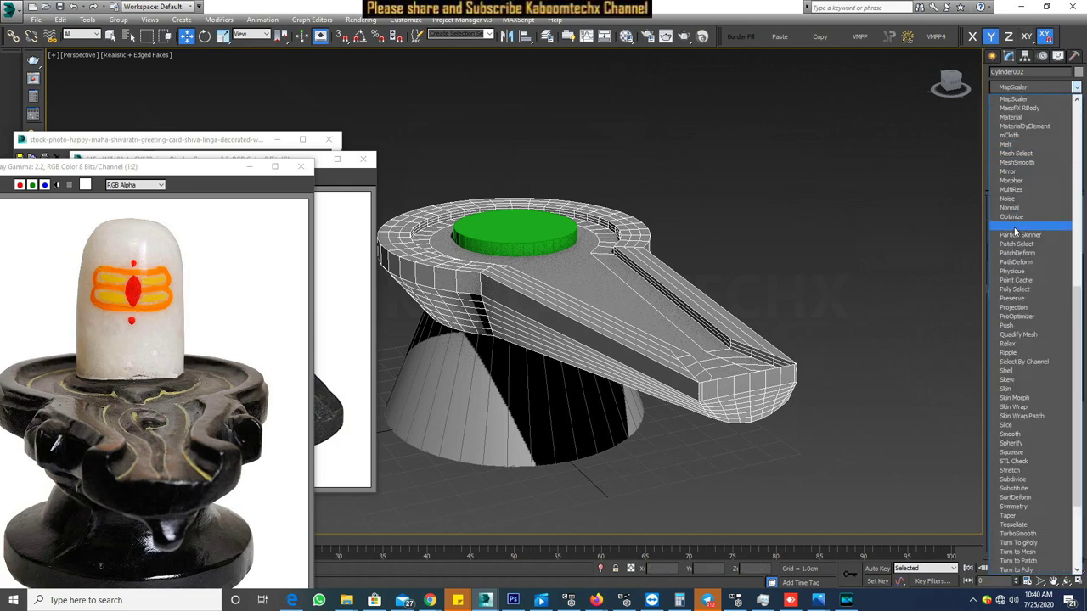
{"action": "scroll", "coordinate": [1023, 408], "scroll_direction": "up", "scroll_amount": 7}
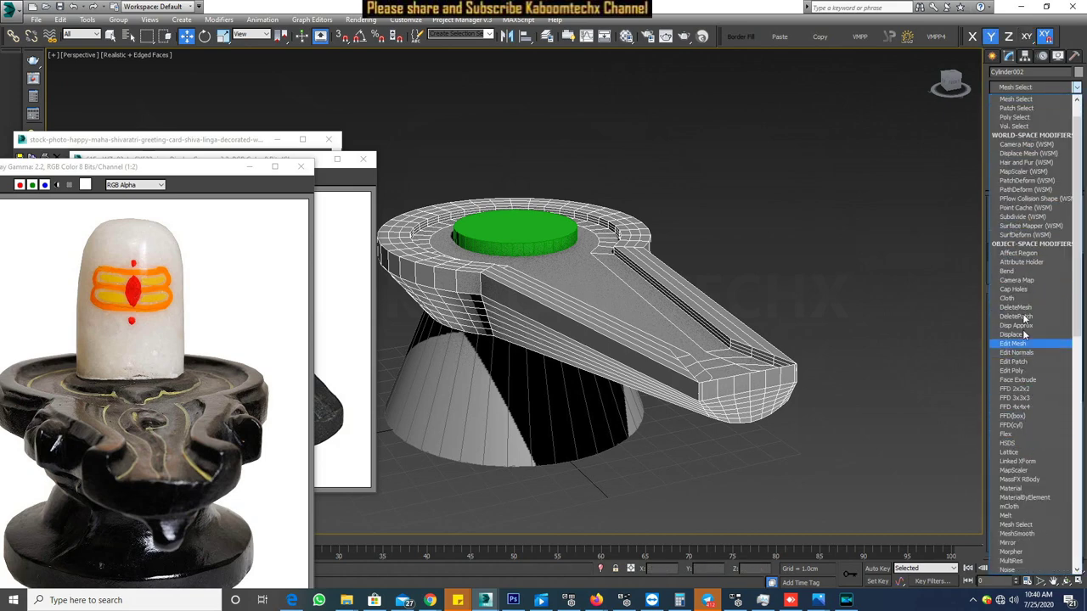
{"action": "scroll", "coordinate": [1027, 204], "scroll_direction": "down", "scroll_amount": 7}
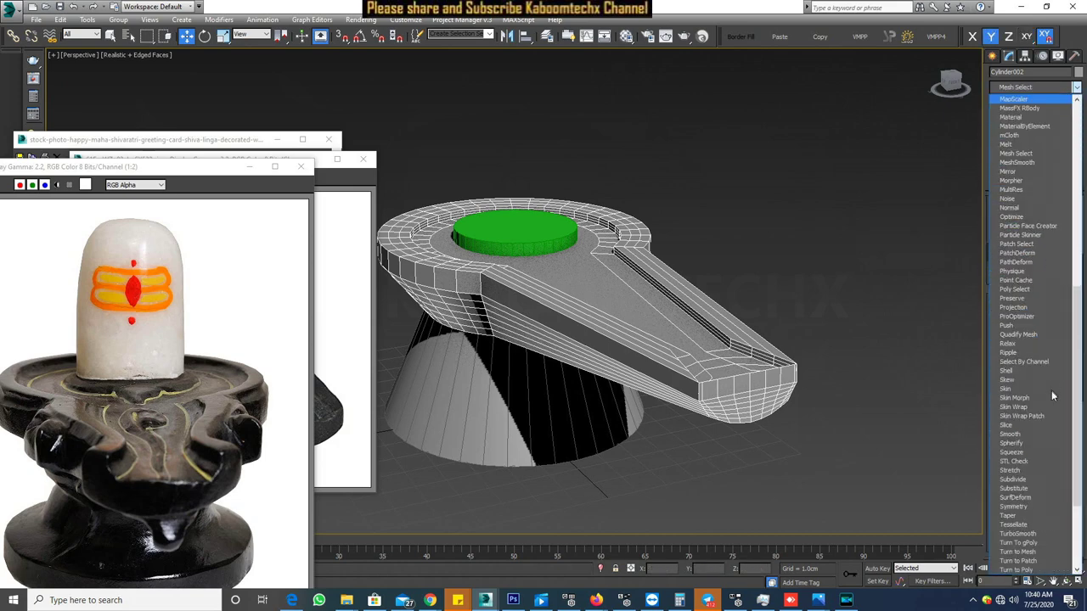
{"action": "left_click", "coordinate": [1022, 162]}
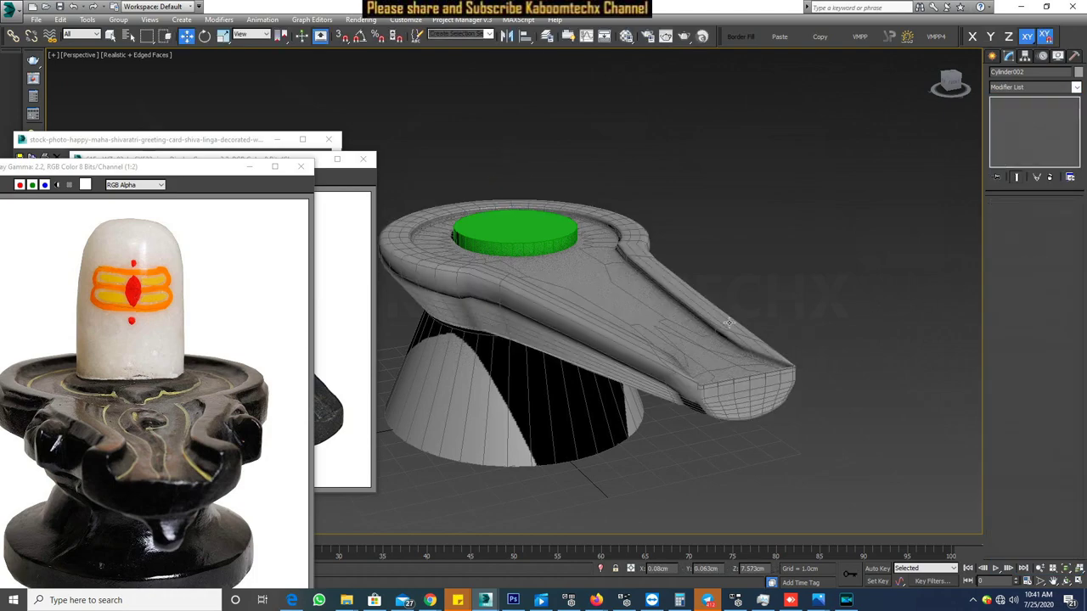
- Turn off Edged Faces with F4 and orbit so the smoothed spout points right
{"action": "middle_click_drag", "start_coordinate": [728, 323], "coordinate": [724, 351], "text": "alt"}
{"action": "key", "text": "F4"}
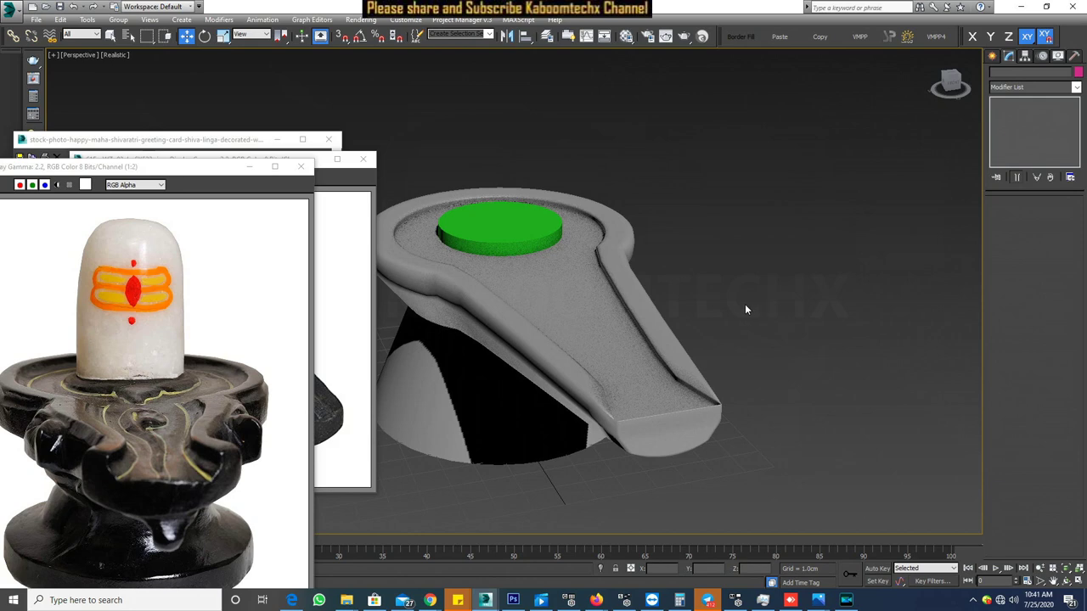
{"action": "scroll", "coordinate": [747, 373], "scroll_direction": "down", "scroll_amount": 3}
{"action": "mouse_move", "coordinate": [710, 384]}
{"action": "middle_mouse_down", "text": "alt"}
{"action": "mouse_move", "coordinate": [655, 371]}
{"action": "mouse_move", "coordinate": [779, 375]}
{"action": "mouse_move", "coordinate": [835, 362]}
{"action": "mouse_move", "coordinate": [751, 383]}
{"action": "mouse_move", "coordinate": [631, 345]}
{"action": "middle_mouse_up", "text": "alt"}
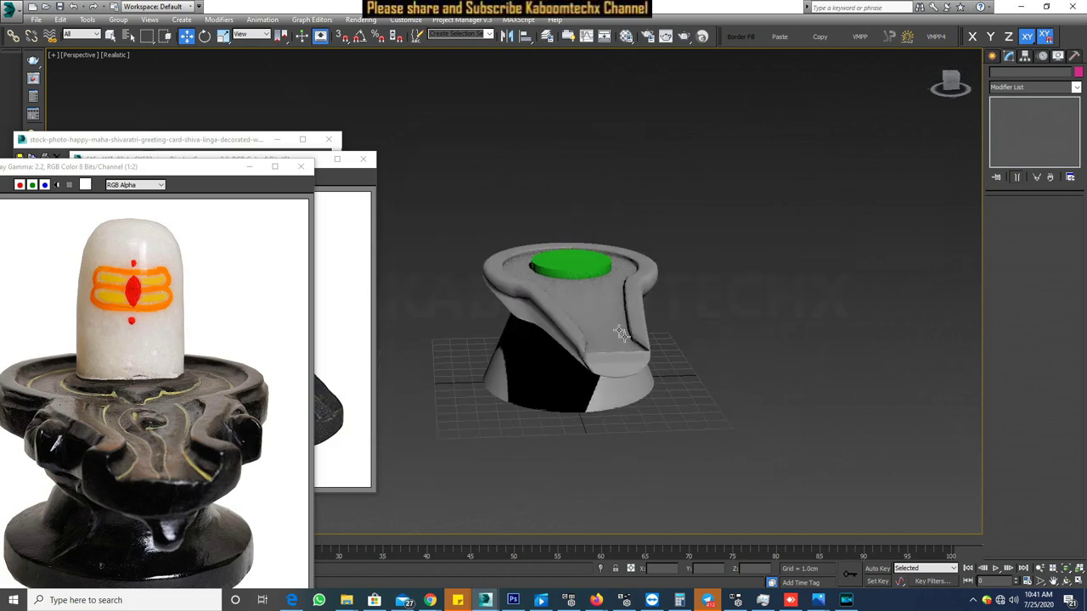
{"action": "left_click", "coordinate": [631, 345]}
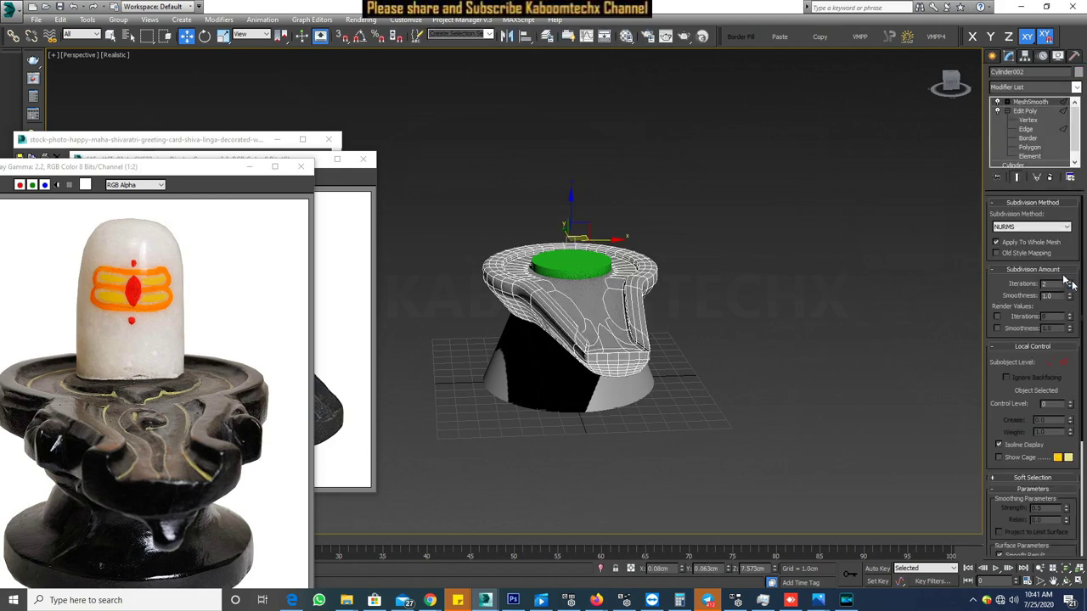
{"action": "left_click", "coordinate": [735, 327]}
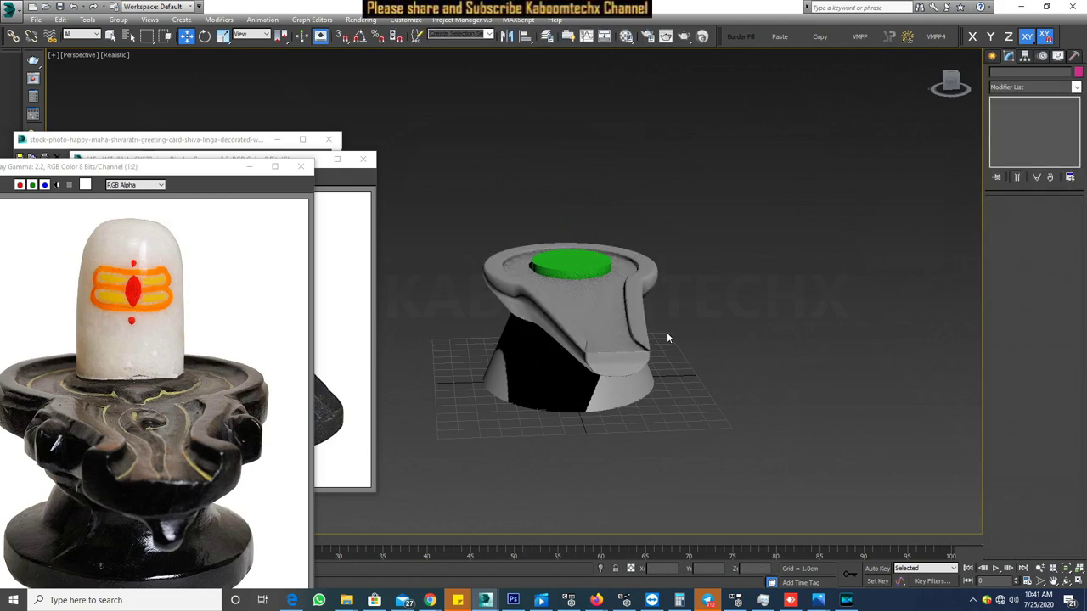
- Orbit high and low to inspect the top and the pedestal underside, then reselect the base
{"action": "scroll", "coordinate": [645, 339], "scroll_direction": "up", "scroll_amount": 3}
{"action": "mouse_move", "coordinate": [639, 339]}
{"action": "middle_mouse_down", "text": "alt"}
{"action": "mouse_move", "coordinate": [575, 318]}
{"action": "mouse_move", "coordinate": [737, 318]}
{"action": "mouse_move", "coordinate": [794, 363]}
{"action": "mouse_move", "coordinate": [708, 324]}
{"action": "mouse_move", "coordinate": [678, 334]}
{"action": "mouse_move", "coordinate": [671, 378]}
{"action": "mouse_move", "coordinate": [660, 351]}
{"action": "mouse_move", "coordinate": [664, 304]}
{"action": "mouse_move", "coordinate": [699, 334]}
{"action": "mouse_move", "coordinate": [707, 303]}
{"action": "middle_mouse_up", "text": "alt"}
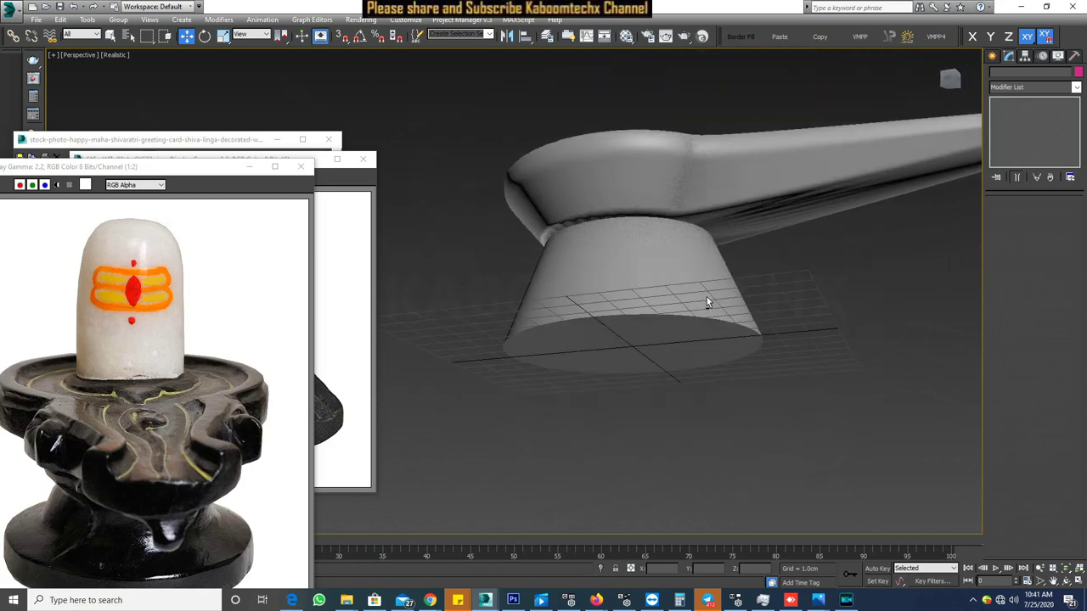
{"action": "mouse_move", "coordinate": [656, 228]}
{"action": "middle_mouse_down", "text": "alt"}
{"action": "mouse_move", "coordinate": [648, 250]}
{"action": "mouse_move", "coordinate": [626, 226]}
{"action": "mouse_move", "coordinate": [771, 183]}
{"action": "mouse_move", "coordinate": [732, 233]}
{"action": "mouse_move", "coordinate": [795, 266]}
{"action": "mouse_move", "coordinate": [706, 245]}
{"action": "middle_mouse_up", "text": "alt"}
{"action": "scroll", "coordinate": [688, 221], "scroll_direction": "up", "scroll_amount": 5}
{"action": "scroll", "coordinate": [745, 252], "scroll_direction": "down", "scroll_amount": 5}
{"action": "left_click", "coordinate": [601, 164]}
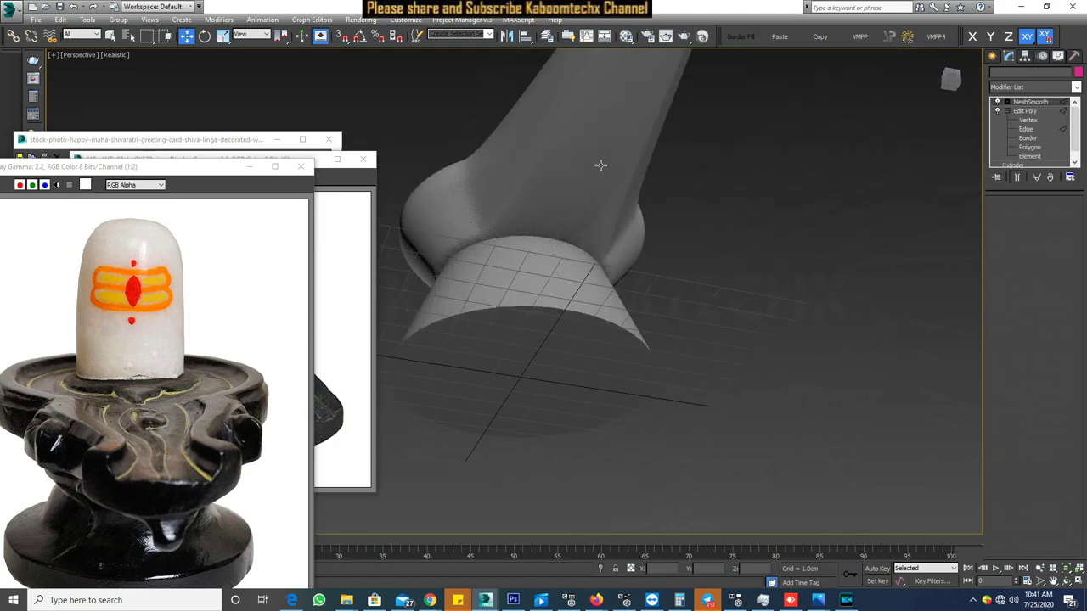
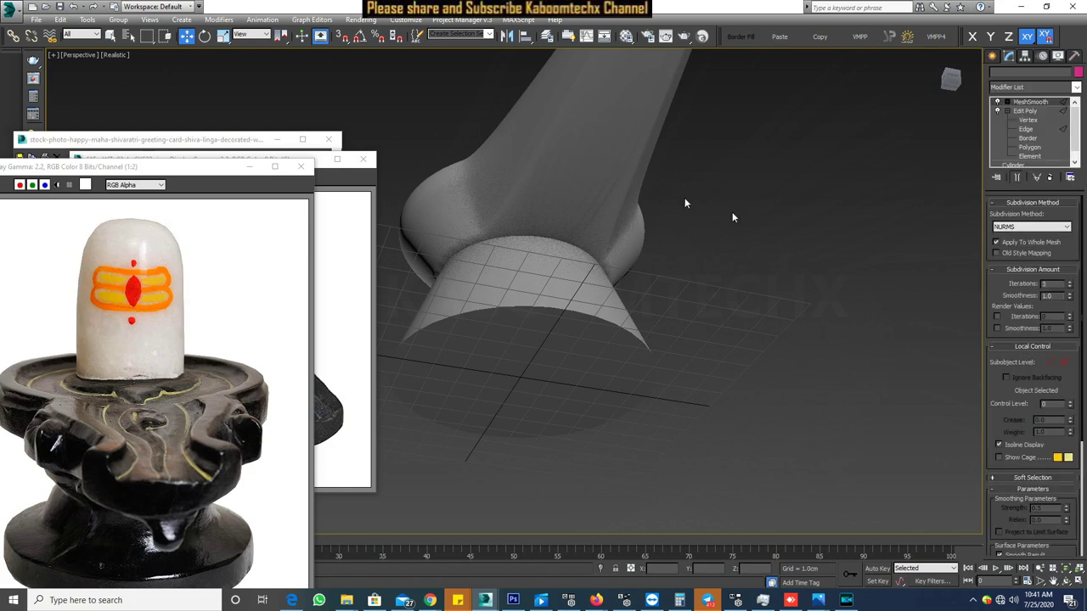
- At Polygon level, select the patch where the spout meets the base, apply Insert, then undo it
{"action": "left_click", "coordinate": [1025, 147]}
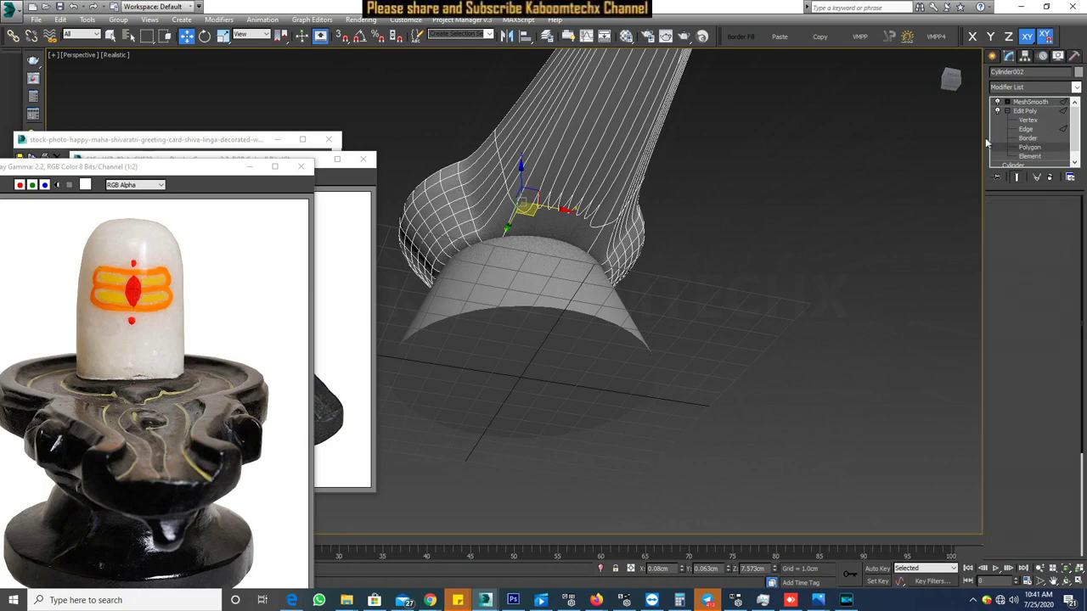
{"action": "left_click", "coordinate": [551, 240]}
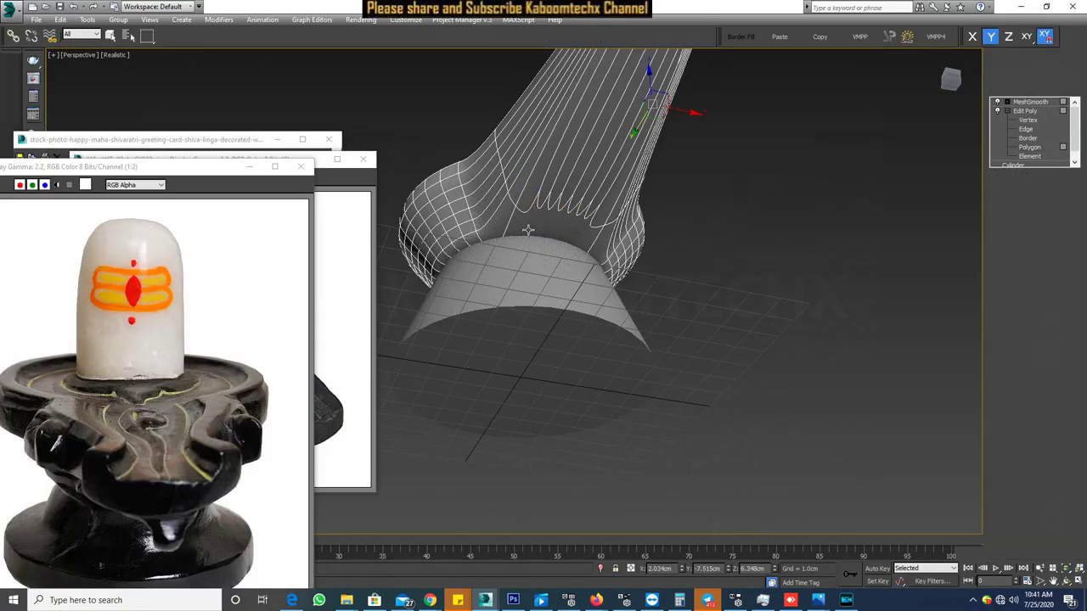
{"action": "left_click", "coordinate": [551, 243]}
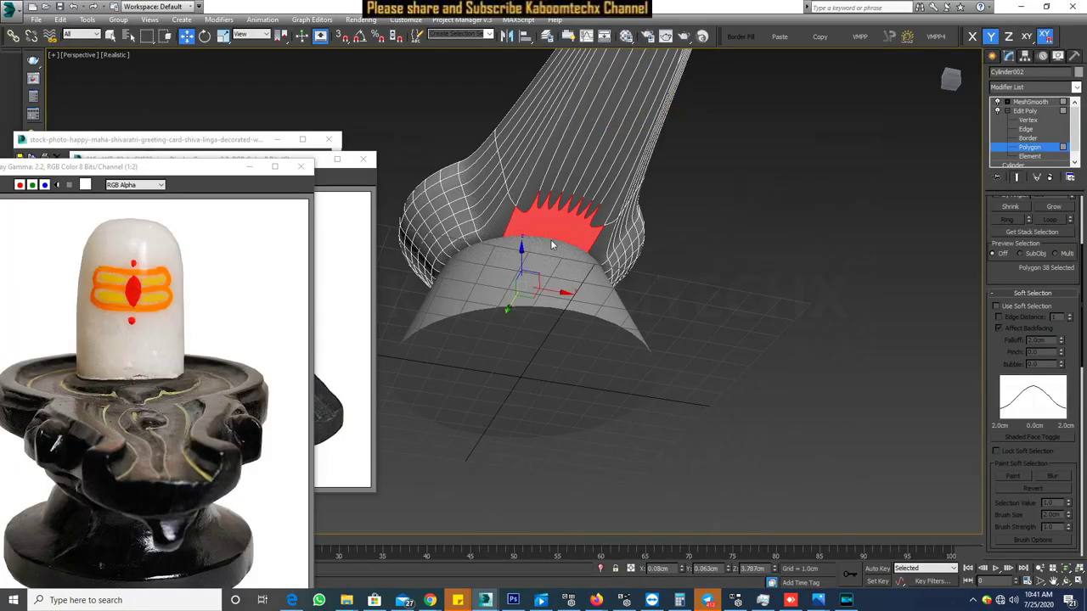
{"action": "right_click", "coordinate": [560, 232]}
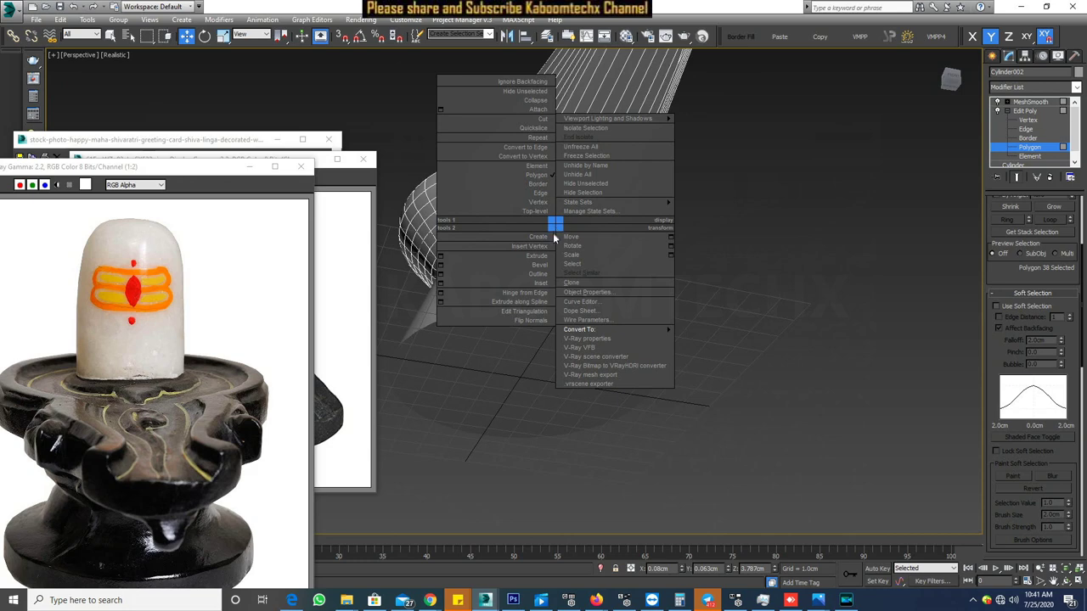
{"action": "left_click", "coordinate": [544, 284]}
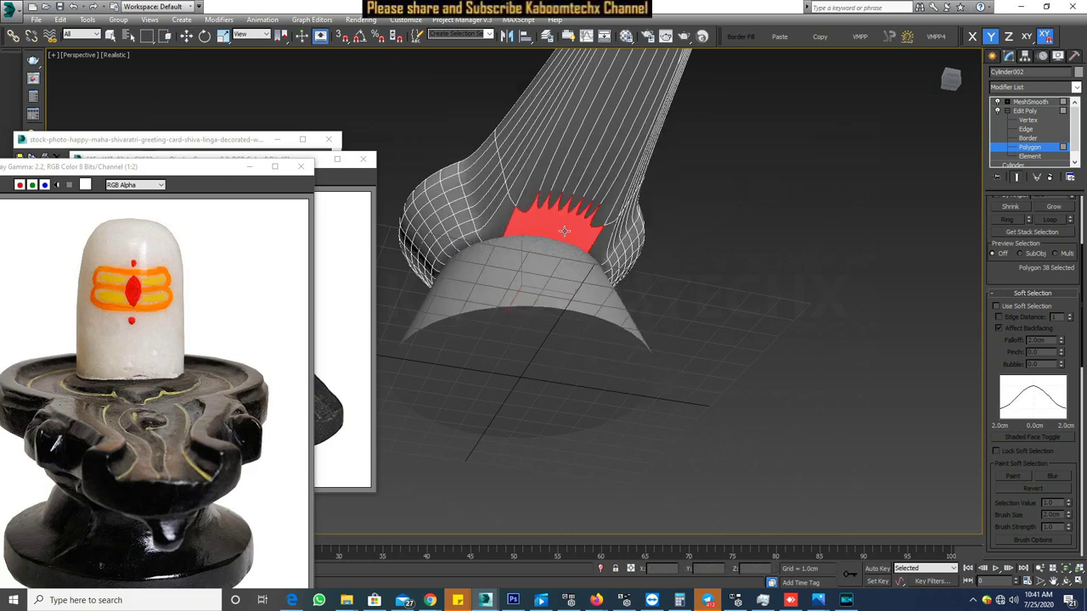
{"action": "key", "text": "ctrl+z"}
{"action": "key", "text": "ctrl+z"}
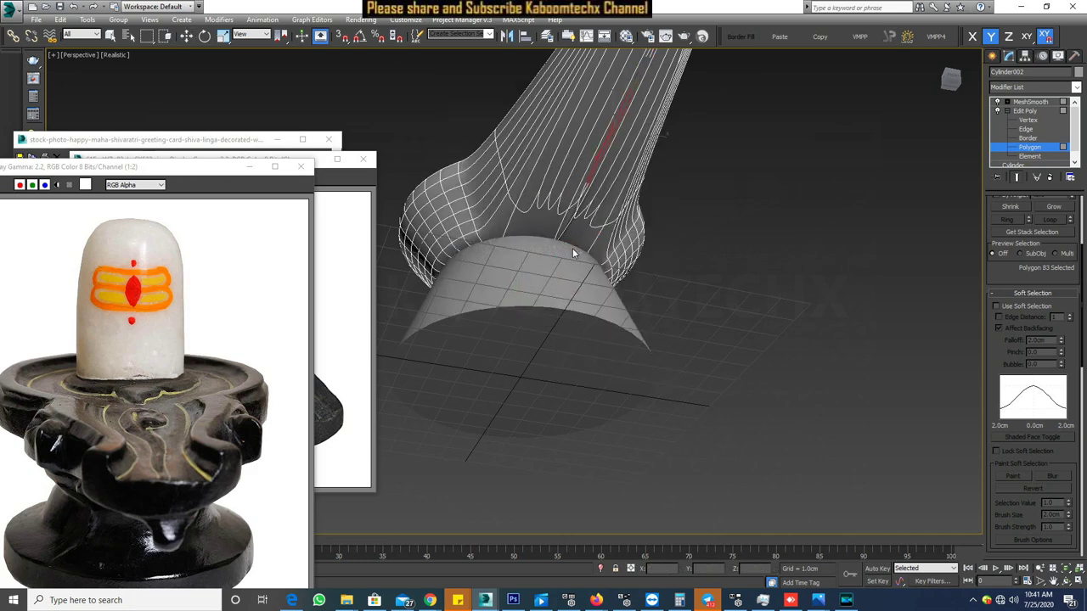
{"action": "key", "text": "ctrl+y"}
{"action": "key", "text": "ctrl+z"}
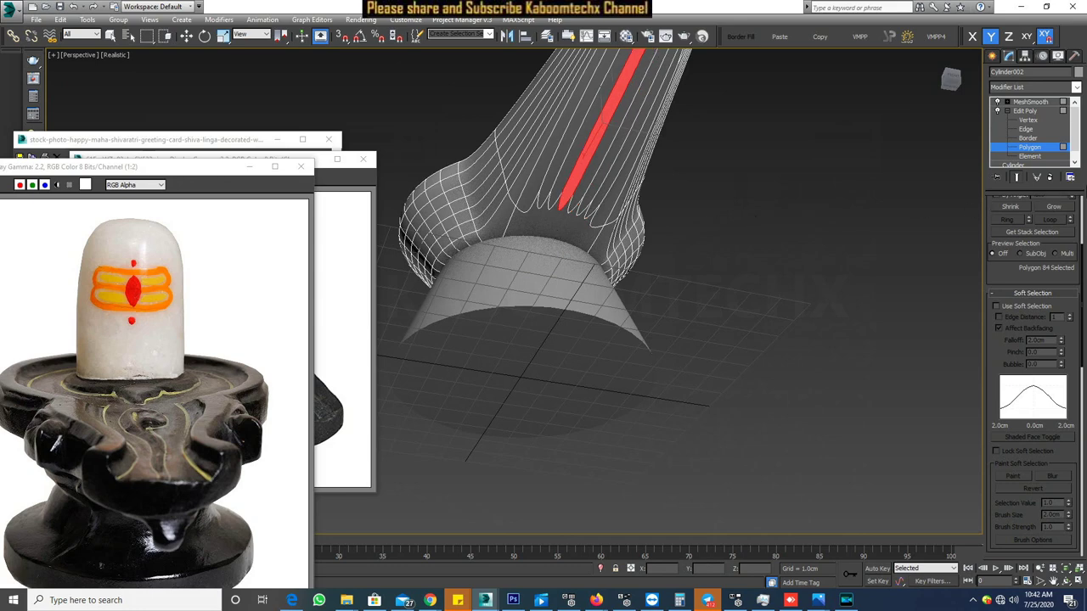
- Switch off MeshSmooth and orbit out to view the base's raw faceted spout
{"action": "left_click", "coordinate": [999, 102]}
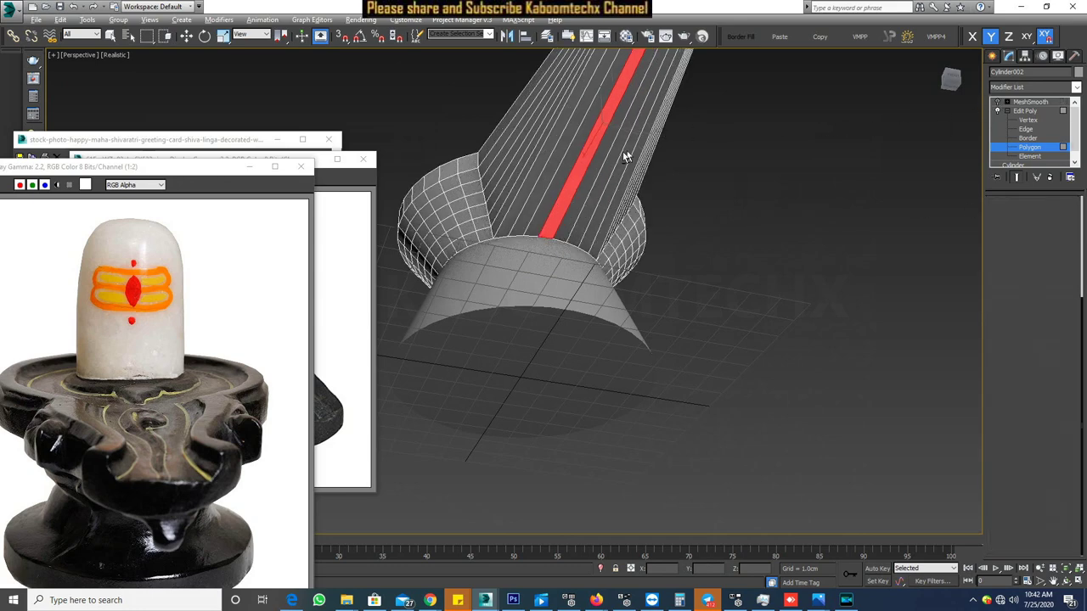
{"action": "key", "text": "4"}
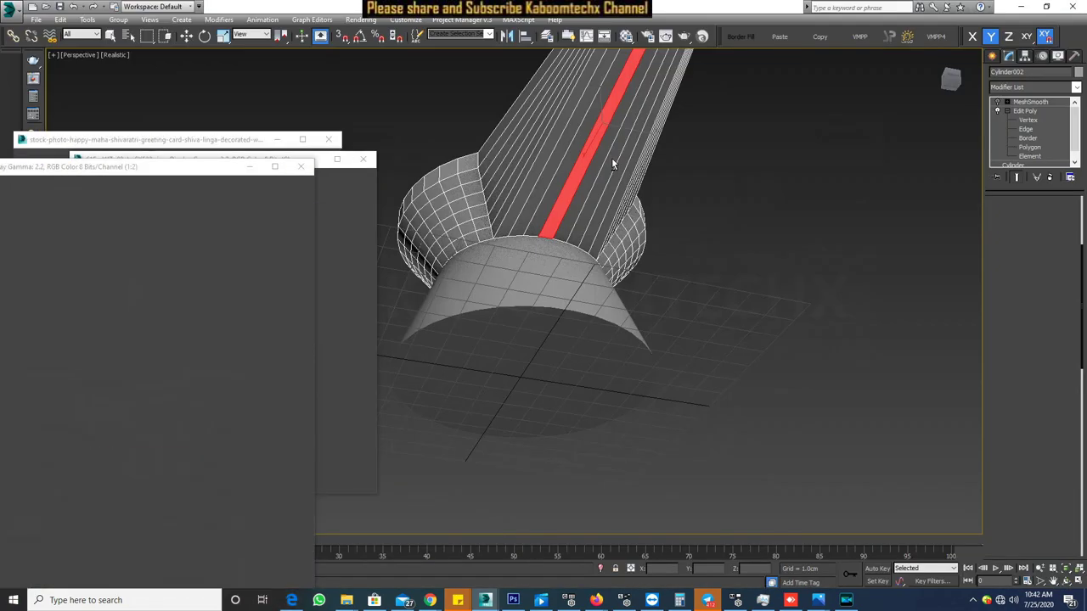
{"action": "mouse_move", "coordinate": [612, 164]}
{"action": "middle_mouse_down", "text": "alt"}
{"action": "mouse_move", "coordinate": [673, 268]}
{"action": "mouse_move", "coordinate": [629, 306]}
{"action": "middle_mouse_up", "text": "alt"}
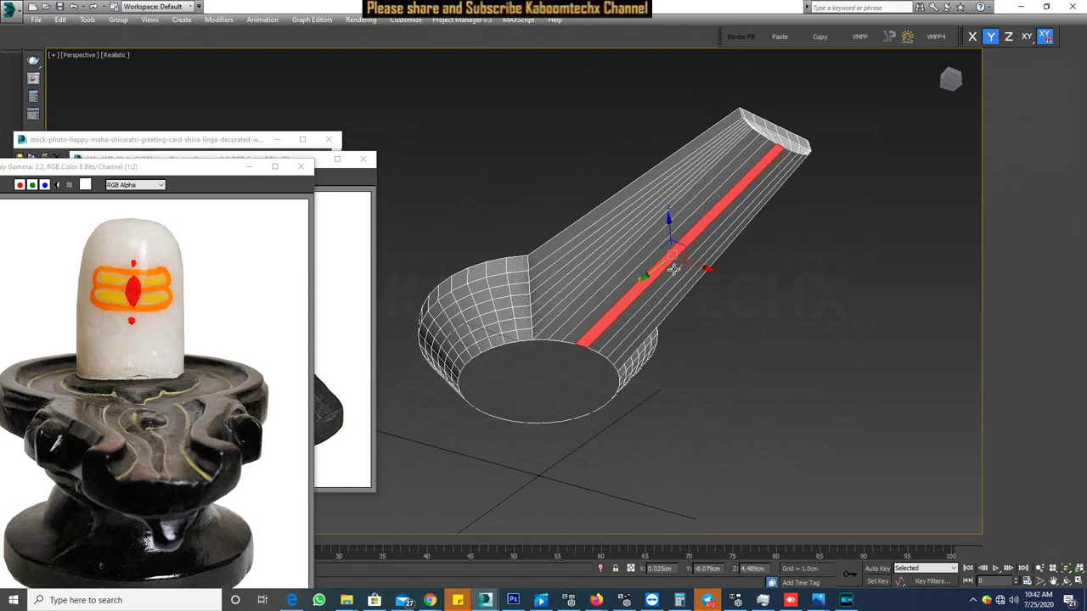
- Inset the bottom cap face down to a small central circle and orbit to check it
{"action": "scroll", "coordinate": [628, 305], "scroll_direction": "up", "scroll_amount": 3}
{"action": "left_click", "coordinate": [626, 313]}
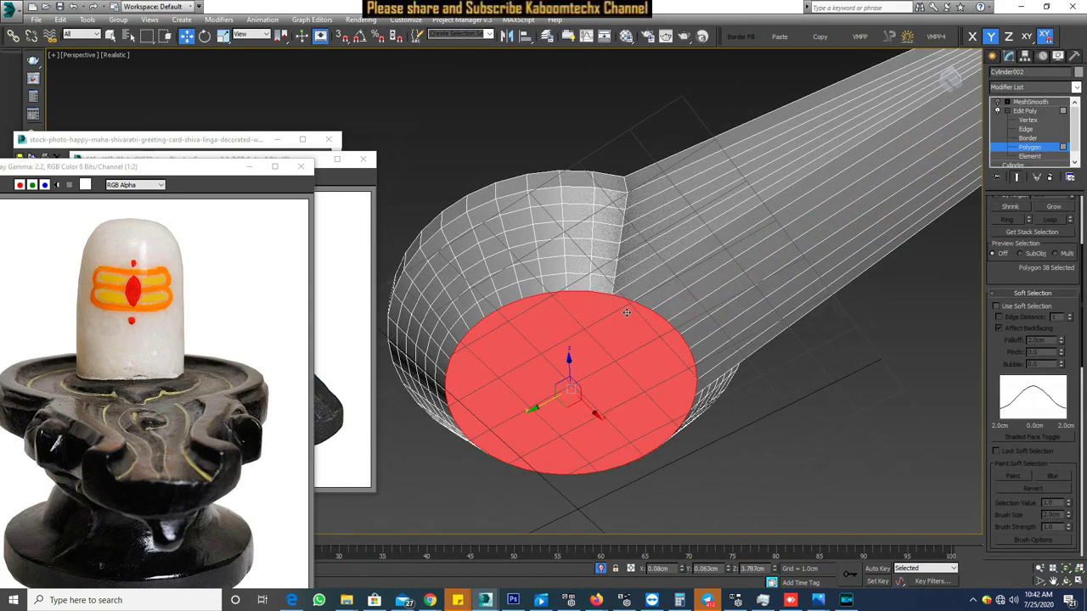
{"action": "right_click", "coordinate": [624, 346]}
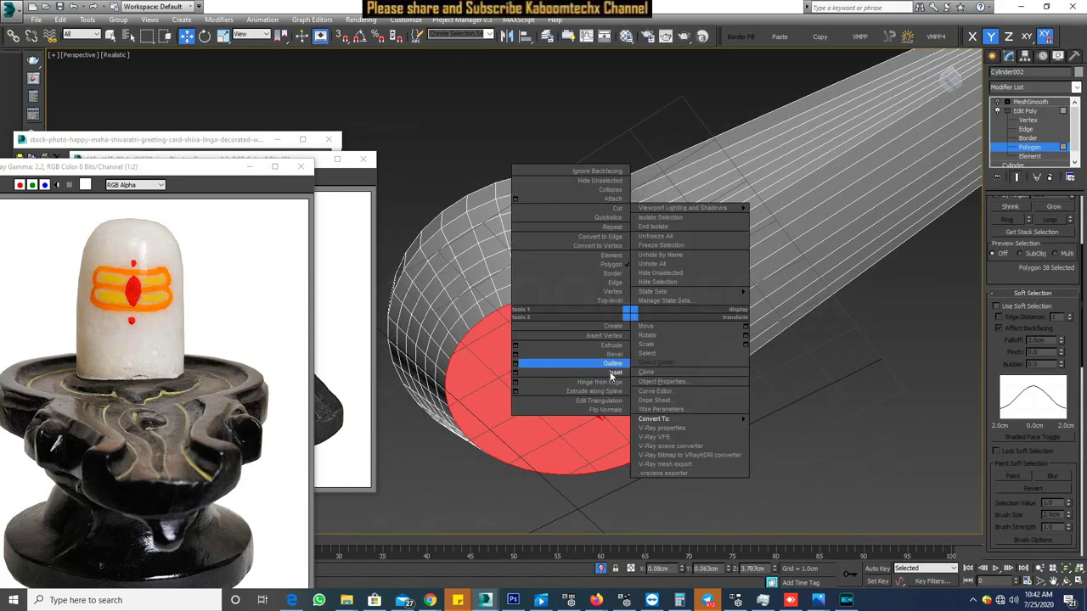
{"action": "left_click", "coordinate": [614, 376]}
{"action": "left_click_drag", "start_coordinate": [615, 378], "coordinate": [584, 392]}
{"action": "mouse_move", "coordinate": [585, 392]}
{"action": "middle_mouse_down", "text": "alt"}
{"action": "mouse_move", "coordinate": [685, 355]}
{"action": "mouse_move", "coordinate": [776, 376]}
{"action": "mouse_move", "coordinate": [727, 332]}
{"action": "mouse_move", "coordinate": [619, 286]}
{"action": "middle_mouse_up", "text": "alt"}
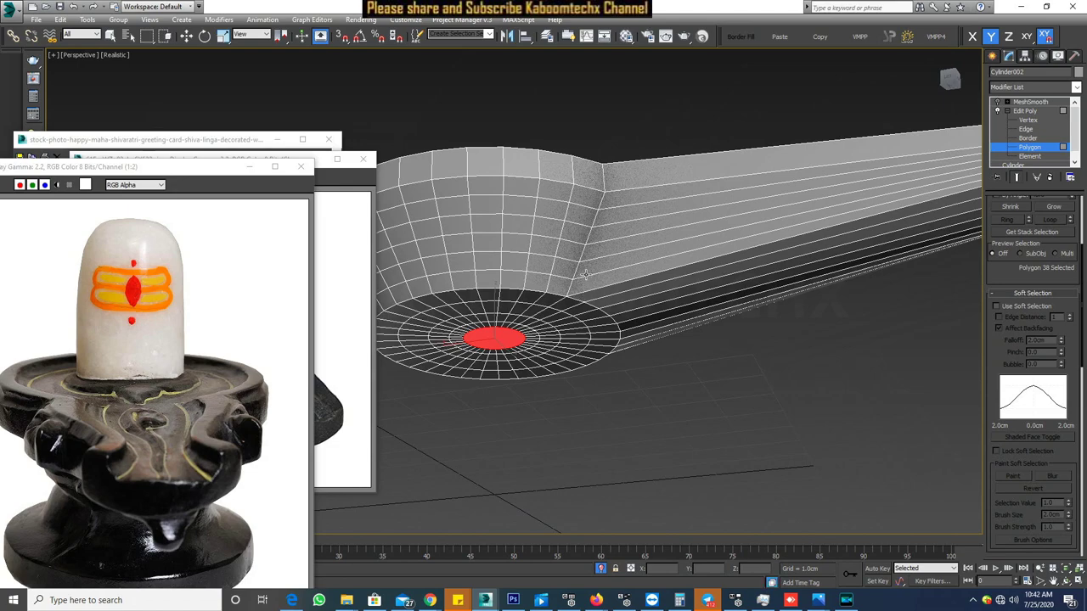
{"action": "mouse_move", "coordinate": [704, 202]}
{"action": "middle_mouse_down", "text": "alt"}
{"action": "mouse_move", "coordinate": [730, 229]}
{"action": "mouse_move", "coordinate": [711, 213]}
{"action": "middle_mouse_up", "text": "alt"}
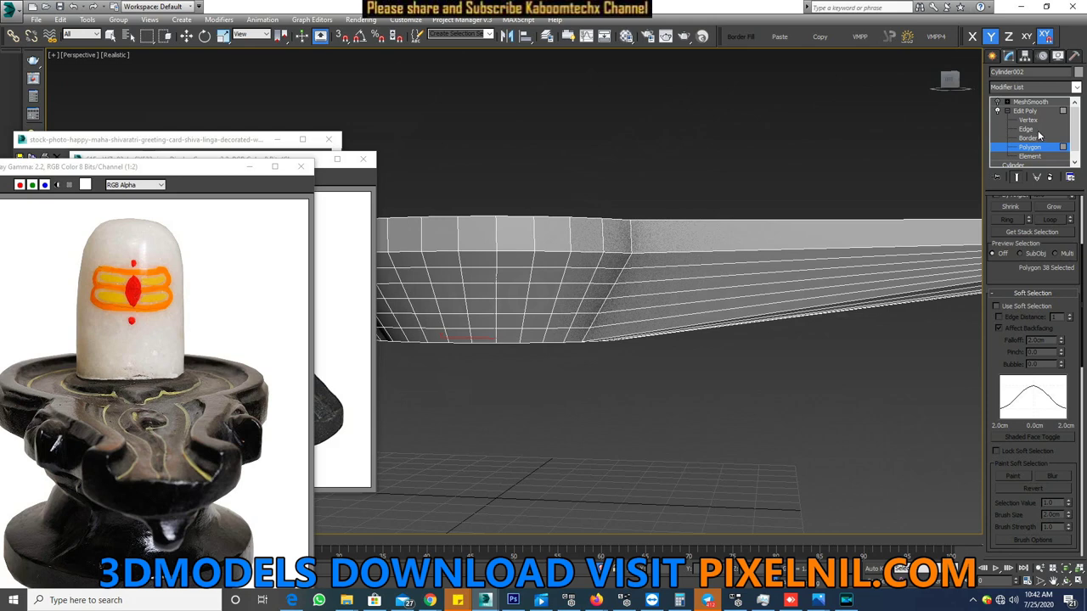
{"action": "mouse_move", "coordinate": [862, 269]}
{"action": "middle_mouse_down", "text": "alt"}
{"action": "mouse_move", "coordinate": [800, 238]}
{"action": "mouse_move", "coordinate": [817, 222]}
{"action": "middle_mouse_up", "text": "alt"}
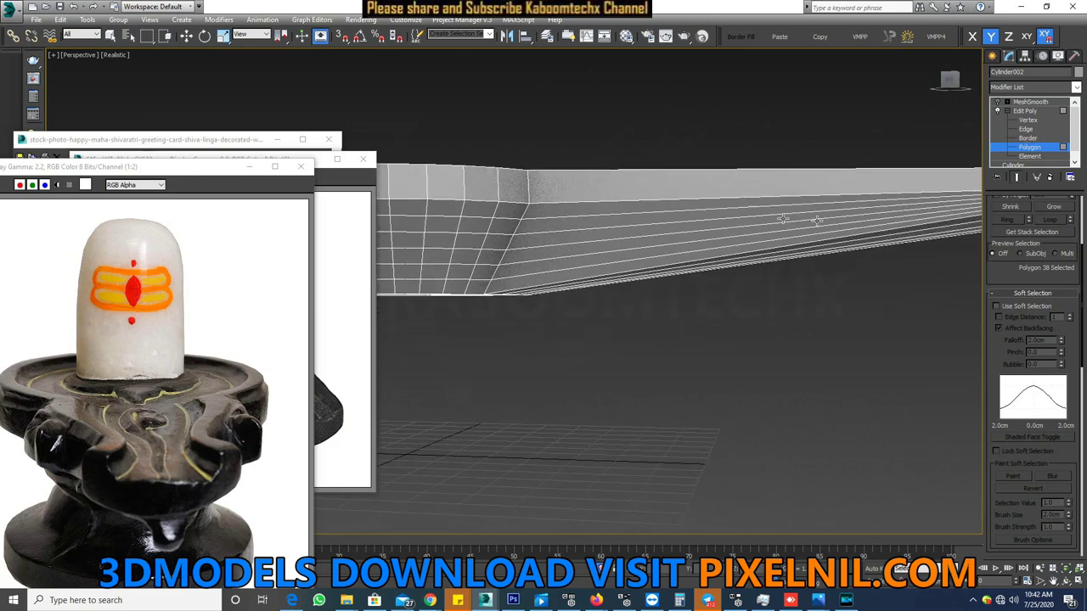
{"action": "left_click", "coordinate": [1026, 130]}
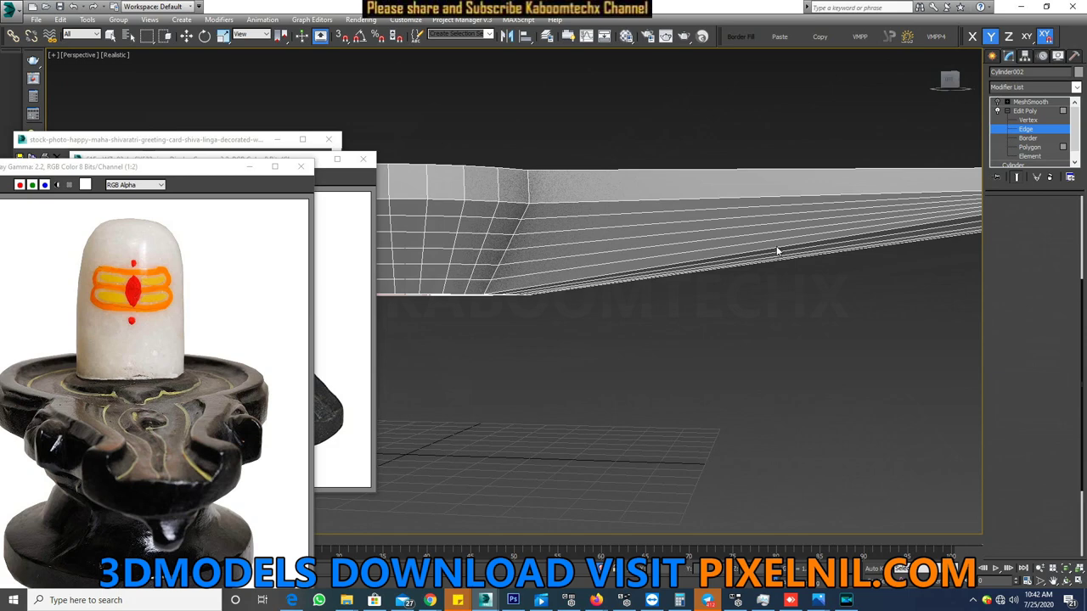
- Select the edge ring along the spout and Connect it to add a lengthwise loop
{"action": "double_click", "coordinate": [777, 251]}
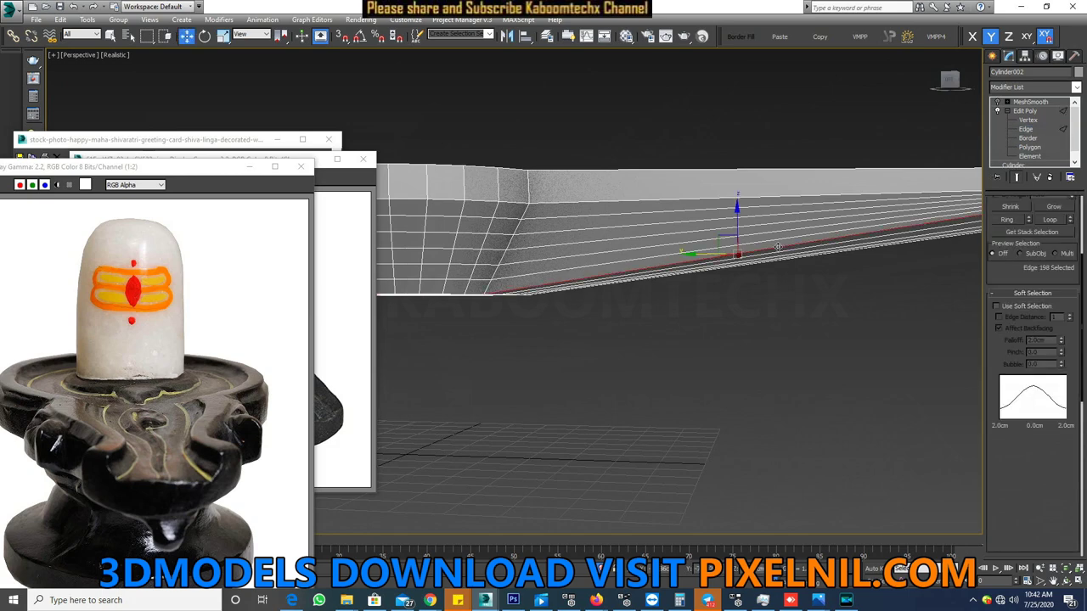
{"action": "left_click", "coordinate": [1008, 220]}
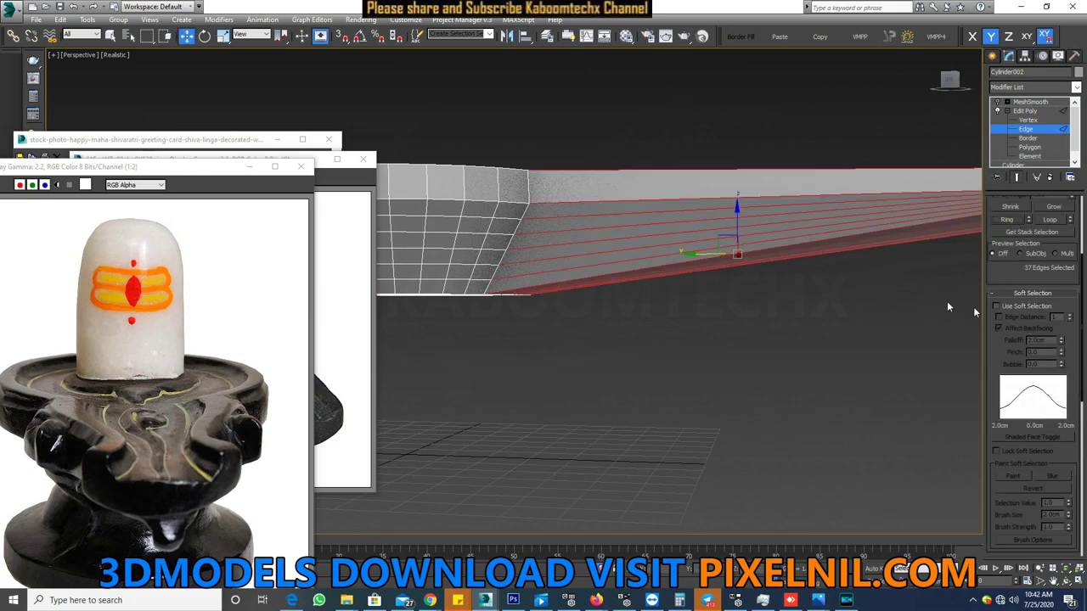
{"action": "right_click", "coordinate": [744, 231]}
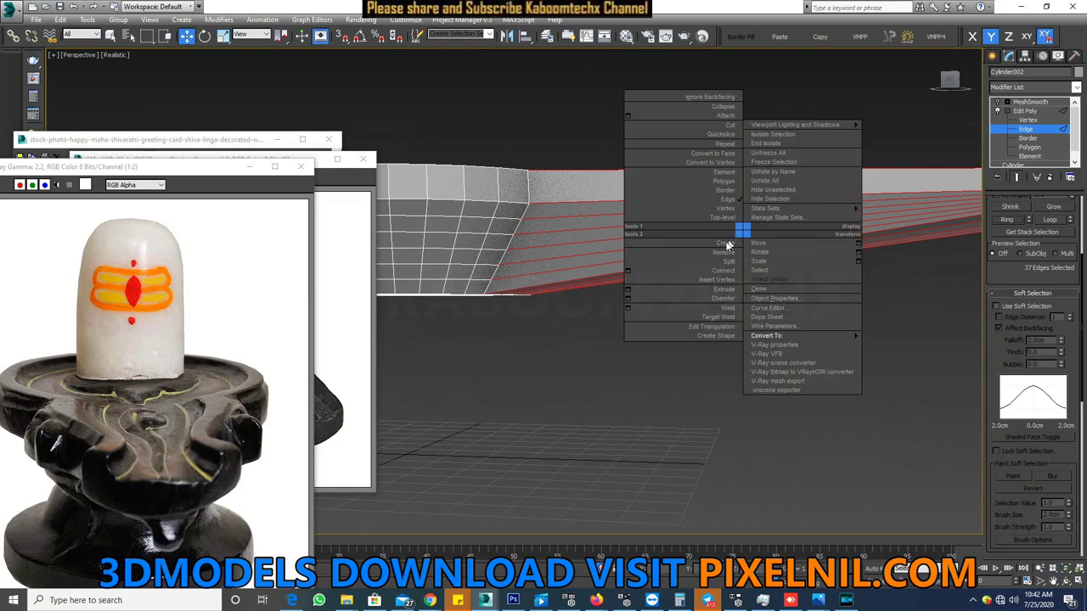
{"action": "left_click", "coordinate": [681, 272]}
{"action": "left_click", "coordinate": [747, 293]}
{"action": "scroll", "coordinate": [767, 308], "scroll_direction": "down", "scroll_amount": 5}
{"action": "middle_click_drag", "start_coordinate": [767, 308], "coordinate": [775, 310], "text": "alt"}
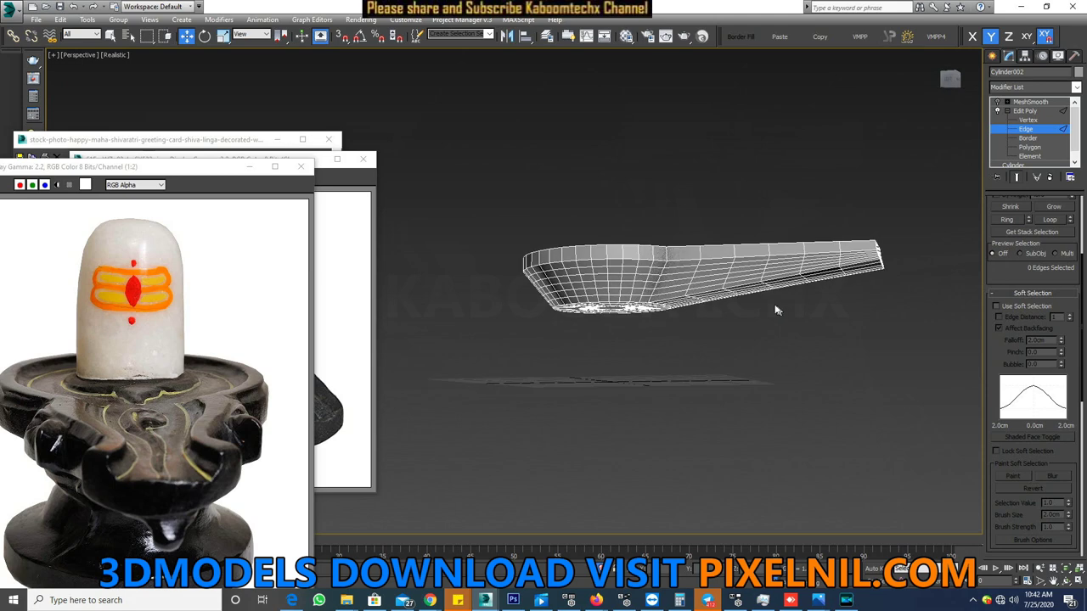
{"action": "scroll", "coordinate": [775, 310], "scroll_direction": "up", "scroll_amount": 3}
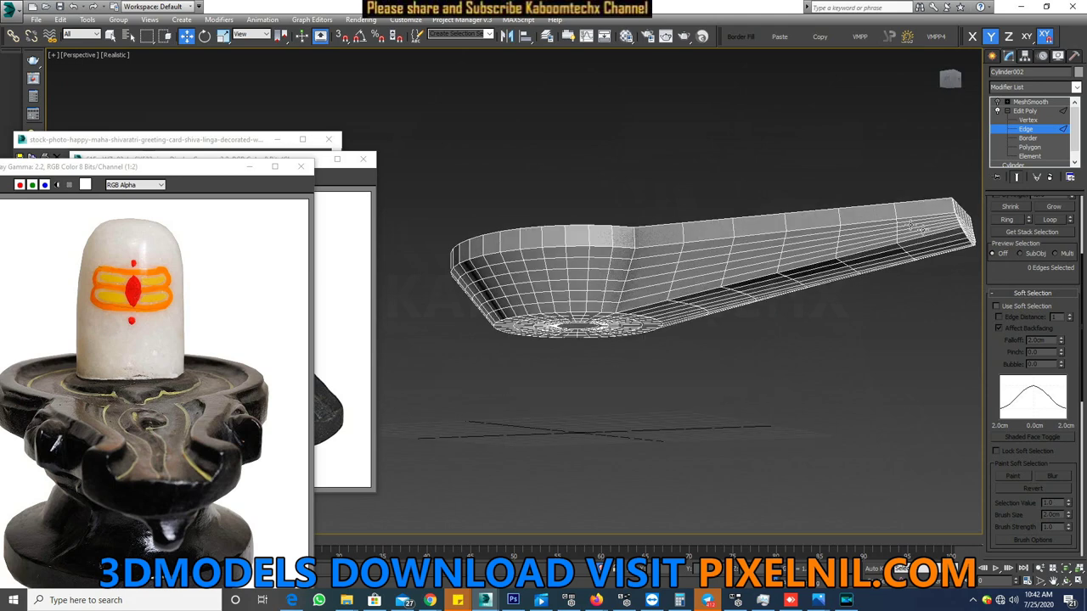
- Leave sub-object editing and re-enable MeshSmooth on the base
{"action": "left_click", "coordinate": [1035, 120]}
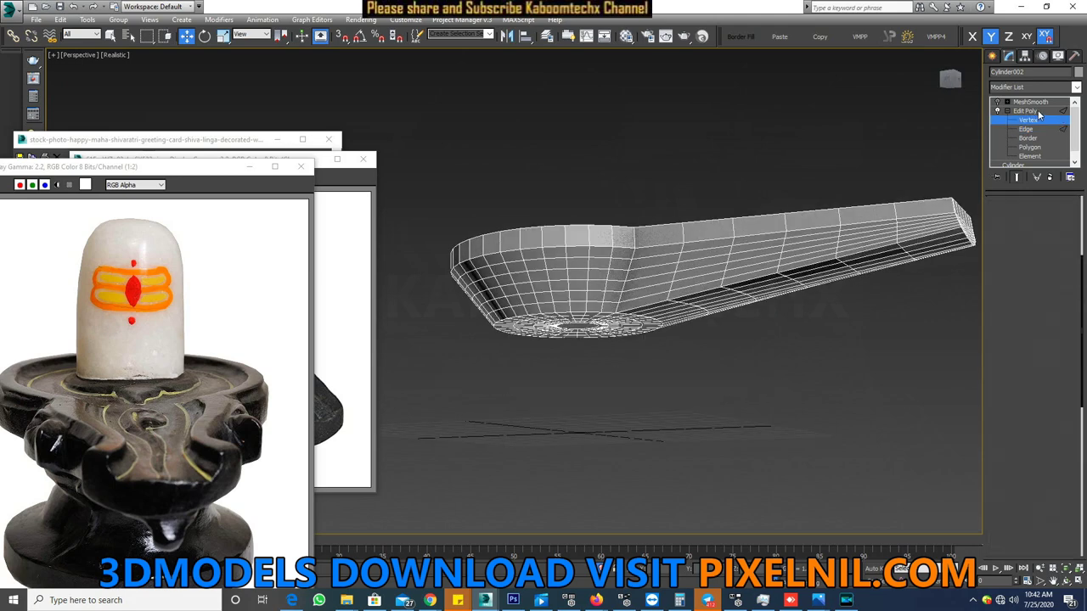
{"action": "left_click", "coordinate": [1028, 110]}
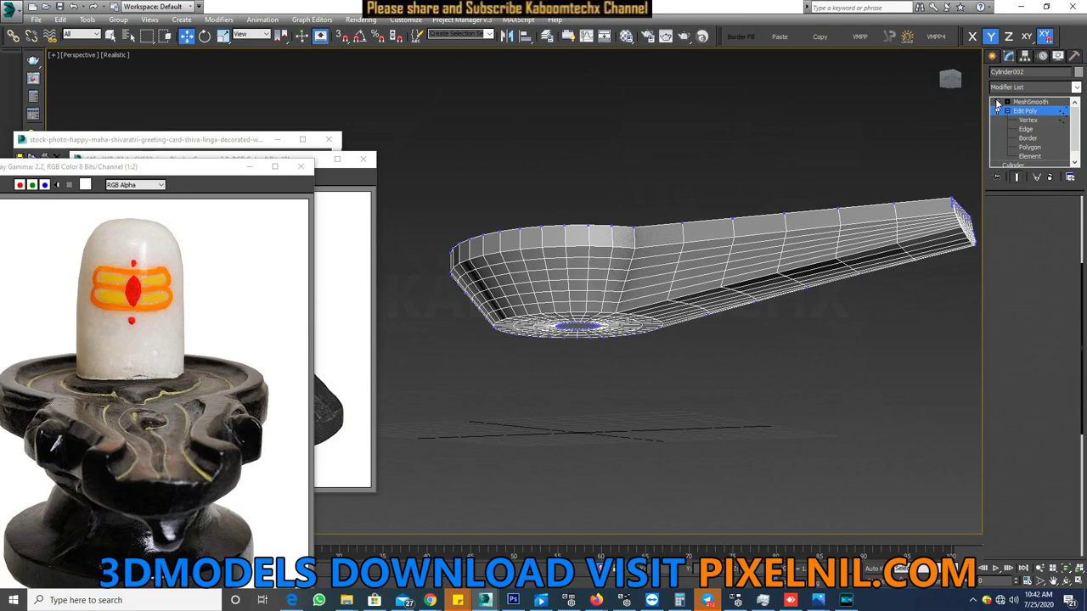
{"action": "left_click", "coordinate": [997, 103]}
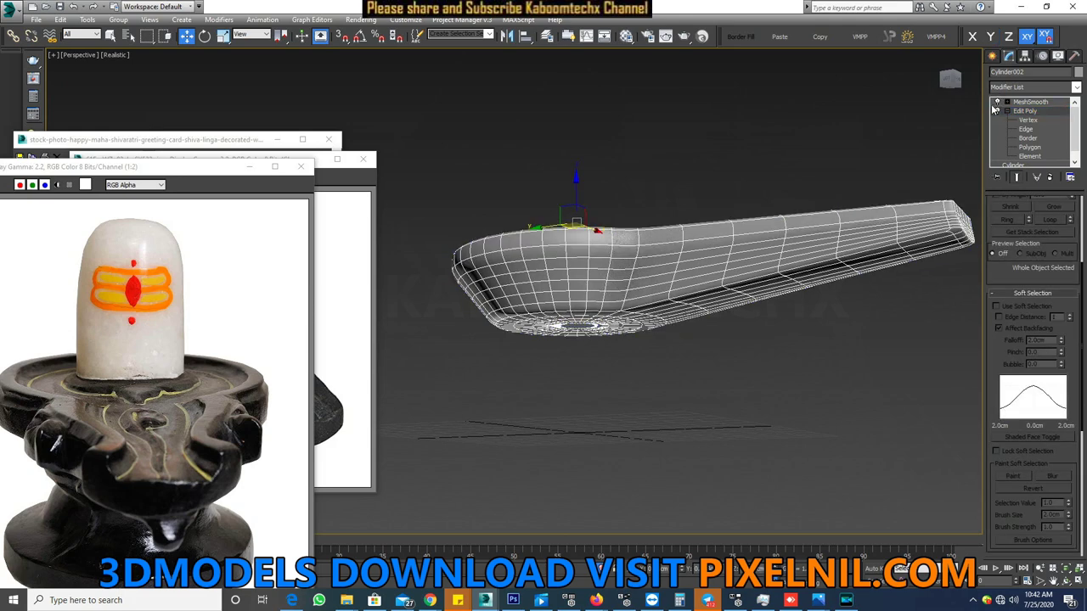
{"action": "left_click", "coordinate": [926, 306]}
{"action": "middle_click_drag", "start_coordinate": [919, 299], "coordinate": [865, 280], "text": "alt"}
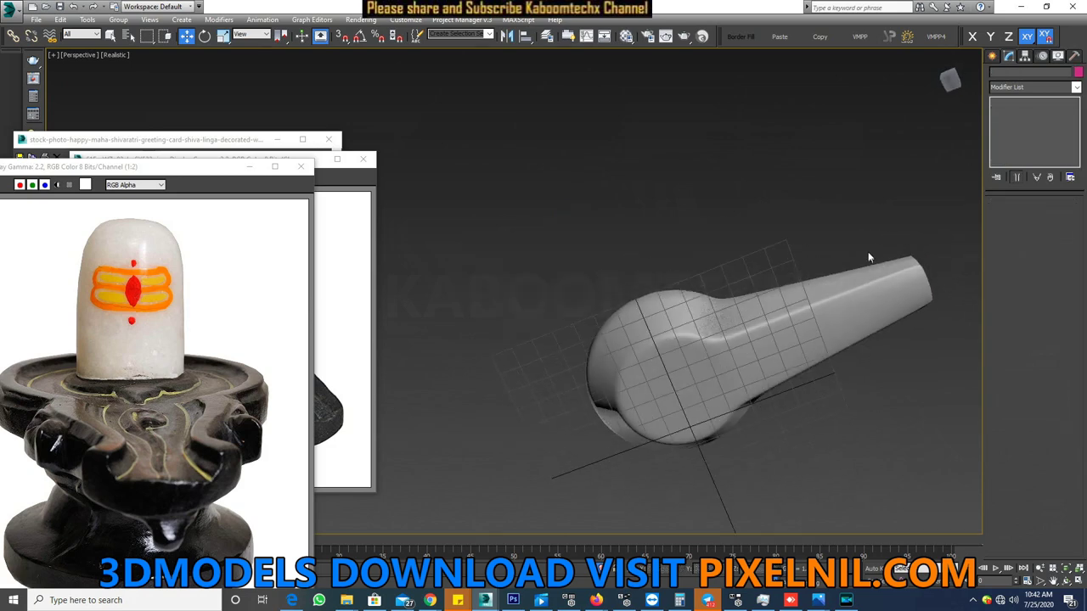
{"action": "scroll", "coordinate": [849, 322], "scroll_direction": "up", "scroll_amount": 5}
{"action": "middle_click_drag", "start_coordinate": [717, 362], "coordinate": [675, 335], "text": "alt"}
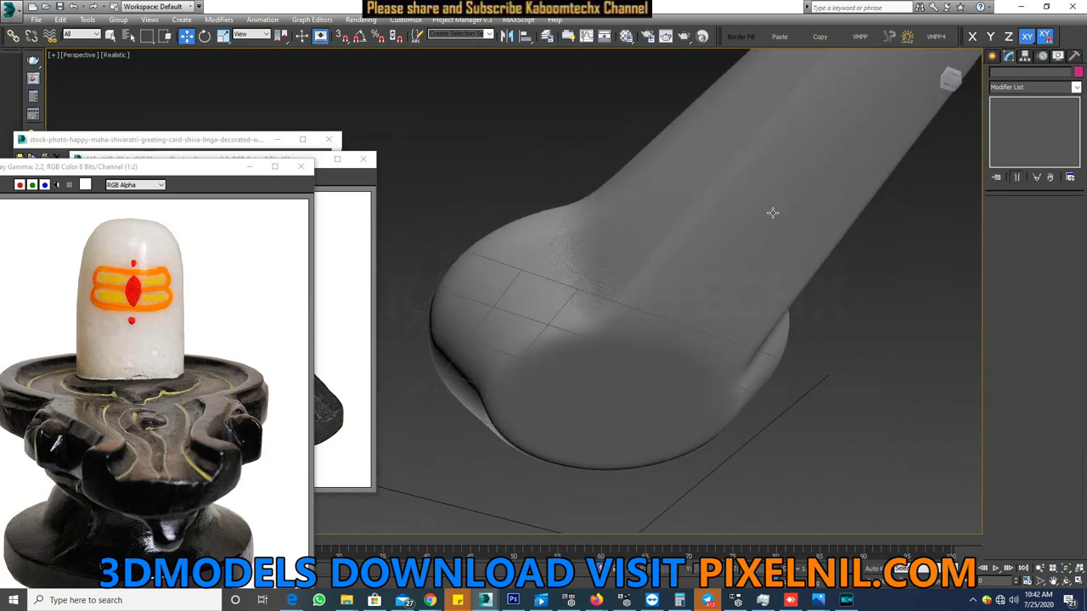
{"action": "scroll", "coordinate": [790, 187], "scroll_direction": "up", "scroll_amount": 5}
{"action": "scroll", "coordinate": [784, 282], "scroll_direction": "down", "scroll_amount": 7}
{"action": "mouse_move", "coordinate": [784, 281]}
{"action": "middle_mouse_down", "text": "alt"}
{"action": "mouse_move", "coordinate": [781, 318]}
{"action": "mouse_move", "coordinate": [846, 320]}
{"action": "mouse_move", "coordinate": [751, 332]}
{"action": "mouse_move", "coordinate": [652, 236]}
{"action": "middle_mouse_up", "text": "alt"}
{"action": "mouse_move", "coordinate": [639, 383]}
{"action": "middle_mouse_down", "text": "alt"}
{"action": "mouse_move", "coordinate": [613, 270]}
{"action": "mouse_move", "coordinate": [816, 367]}
{"action": "middle_mouse_up", "text": "alt"}
{"action": "scroll", "coordinate": [611, 280], "scroll_direction": "up", "scroll_amount": 4}
{"action": "scroll", "coordinate": [612, 280], "scroll_direction": "down", "scroll_amount": 4}
{"action": "scroll", "coordinate": [815, 366], "scroll_direction": "up", "scroll_amount": 3}
{"action": "scroll", "coordinate": [815, 366], "scroll_direction": "down", "scroll_amount": 4}
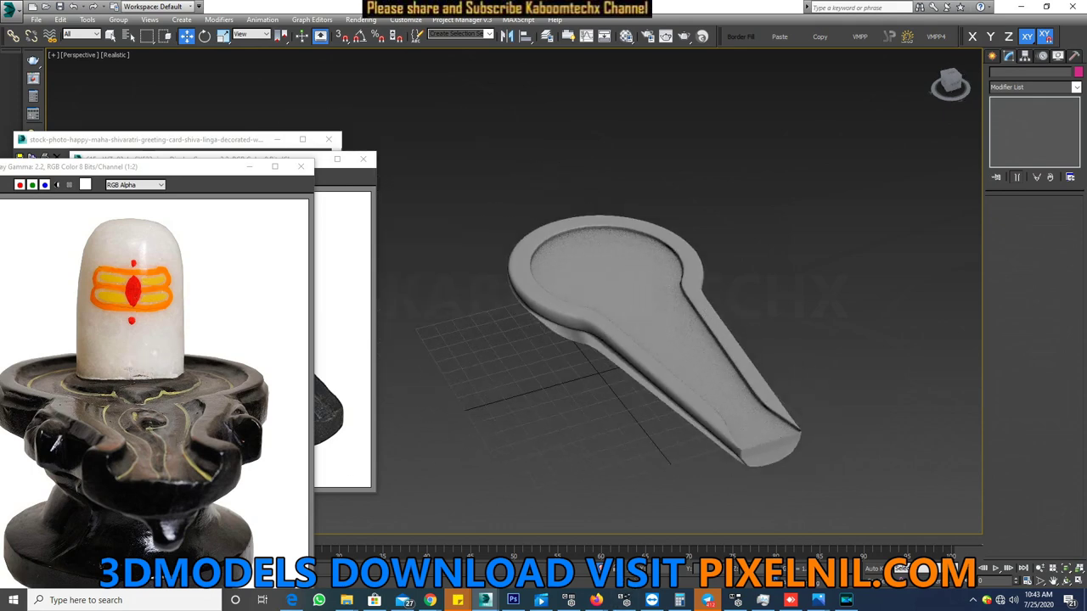
{"action": "middle_click_drag", "start_coordinate": [790, 437], "coordinate": [764, 408], "text": "alt"}
{"action": "scroll", "coordinate": [619, 375], "scroll_direction": "down", "scroll_amount": 5}
{"action": "mouse_move", "coordinate": [618, 375]}
{"action": "middle_mouse_down", "text": "alt"}
{"action": "mouse_move", "coordinate": [638, 325]}
{"action": "mouse_move", "coordinate": [539, 309]}
{"action": "mouse_move", "coordinate": [765, 315]}
{"action": "mouse_move", "coordinate": [735, 267]}
{"action": "mouse_move", "coordinate": [722, 306]}
{"action": "mouse_move", "coordinate": [636, 323]}
{"action": "mouse_move", "coordinate": [687, 323]}
{"action": "mouse_move", "coordinate": [669, 319]}
{"action": "middle_mouse_up", "text": "alt"}
{"action": "scroll", "coordinate": [628, 348], "scroll_direction": "up", "scroll_amount": 2}
{"action": "scroll", "coordinate": [586, 310], "scroll_direction": "up", "scroll_amount": 5}
{"action": "scroll", "coordinate": [593, 246], "scroll_direction": "down", "scroll_amount": 6}
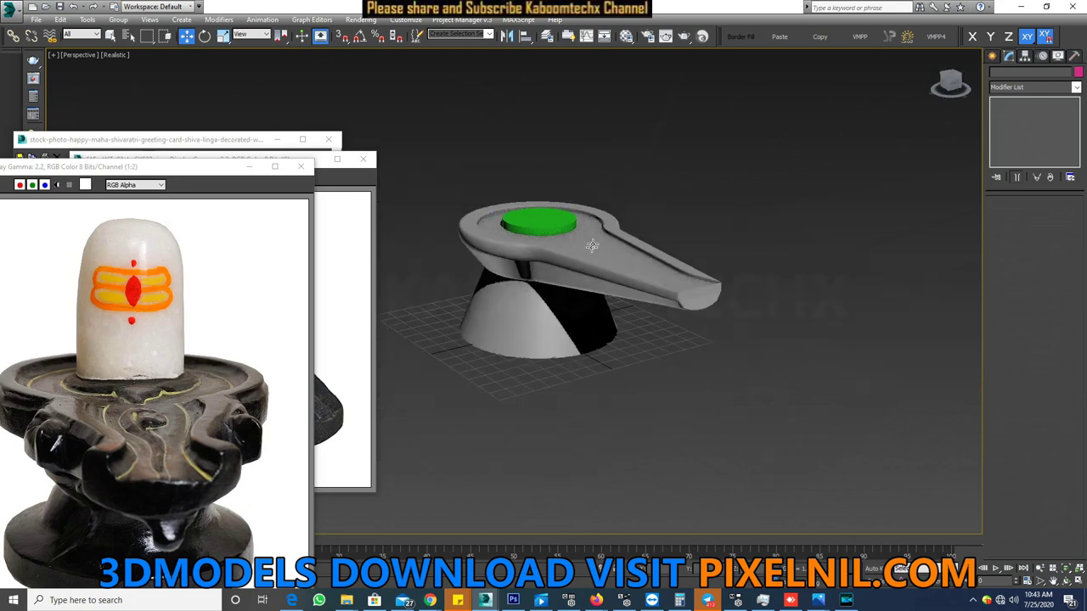
{"action": "scroll", "coordinate": [595, 245], "scroll_direction": "up", "scroll_amount": 2}
{"action": "middle_click_drag", "start_coordinate": [594, 244], "coordinate": [595, 247], "text": "alt"}
{"action": "left_click", "coordinate": [603, 283]}
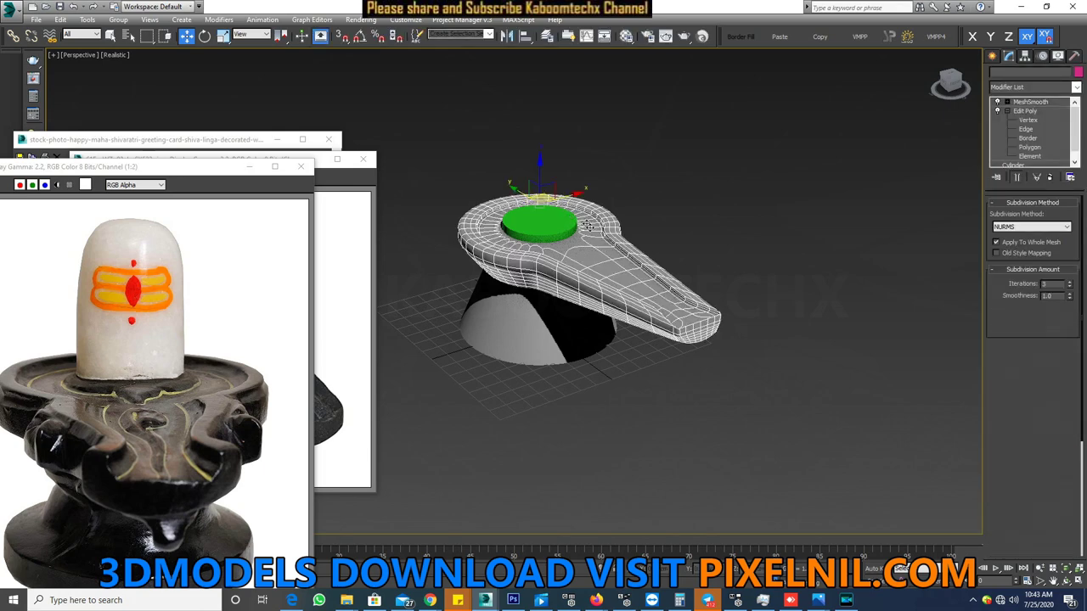
- Give the green cylinder 0.379 cm height, 4 height segments and 4 cap segments
{"action": "scroll", "coordinate": [586, 244], "scroll_direction": "up", "scroll_amount": 5}
{"action": "left_click", "coordinate": [527, 208]}
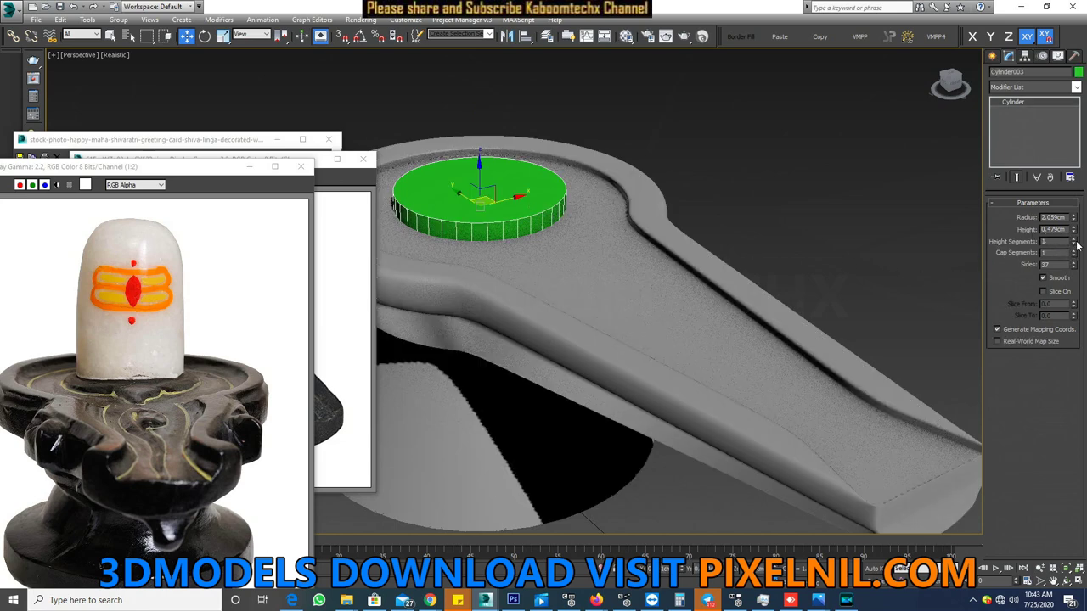
{"action": "left_click_drag", "start_coordinate": [1072, 239], "coordinate": [1073, 240]}
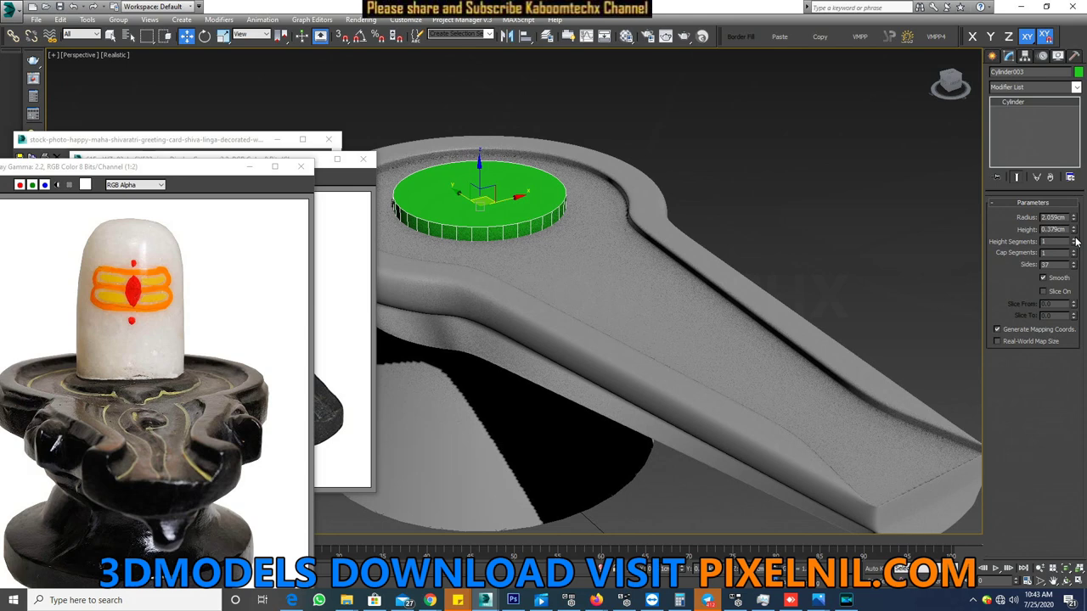
{"action": "left_click_drag", "start_coordinate": [1075, 244], "coordinate": [1073, 243]}
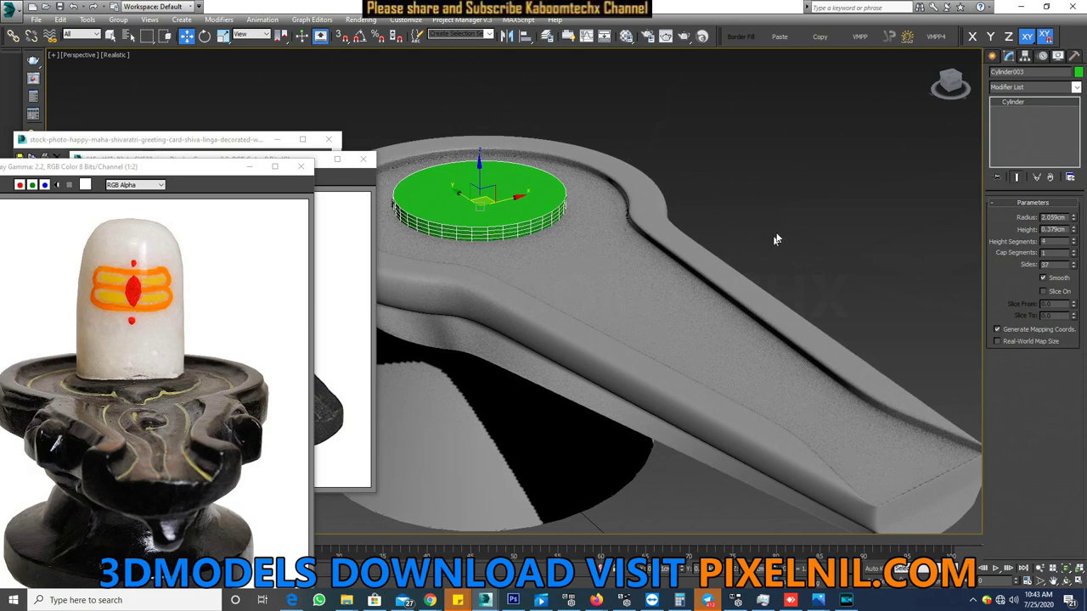
{"action": "middle_click_drag", "start_coordinate": [526, 219], "coordinate": [508, 216], "text": "alt"}
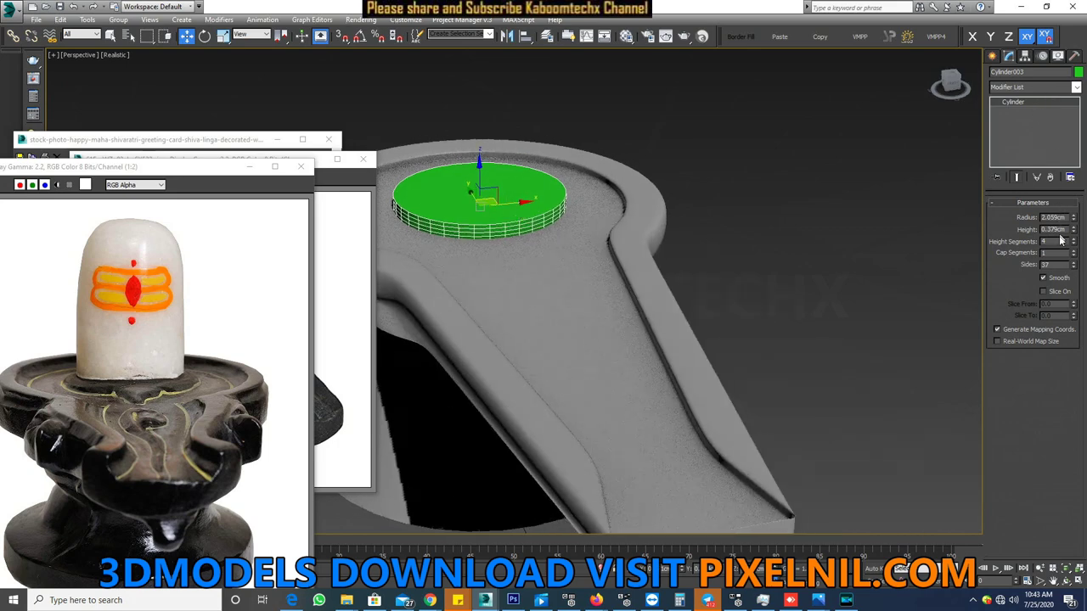
{"action": "left_click_drag", "start_coordinate": [1071, 253], "coordinate": [1071, 239]}
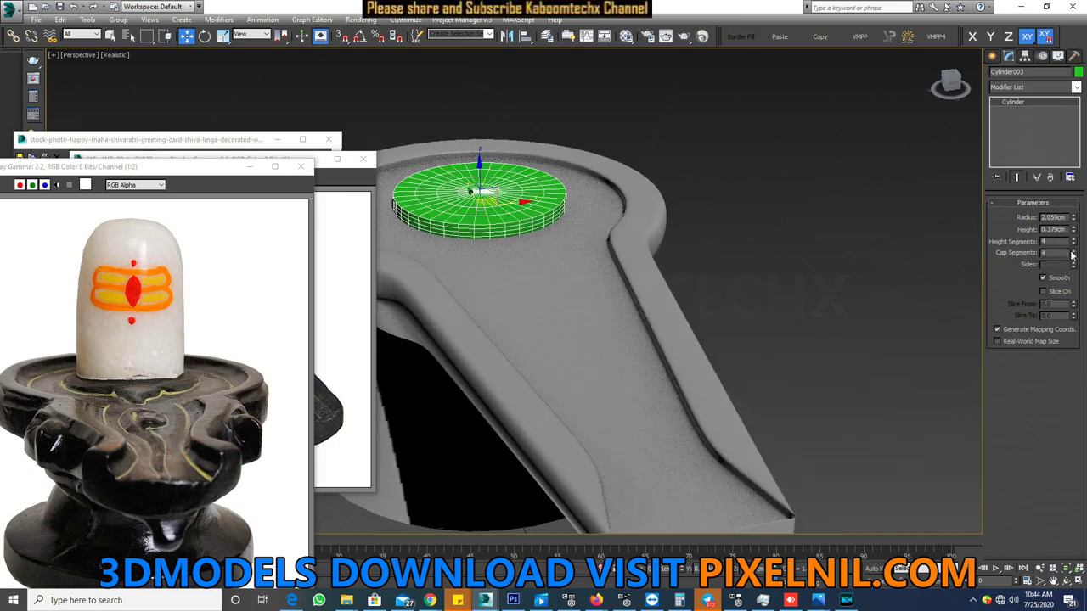
{"action": "left_click", "coordinate": [702, 214]}
{"action": "scroll", "coordinate": [702, 214], "scroll_direction": "down", "scroll_amount": 5}
{"action": "middle_click_drag", "start_coordinate": [679, 225], "coordinate": [643, 244], "text": "alt"}
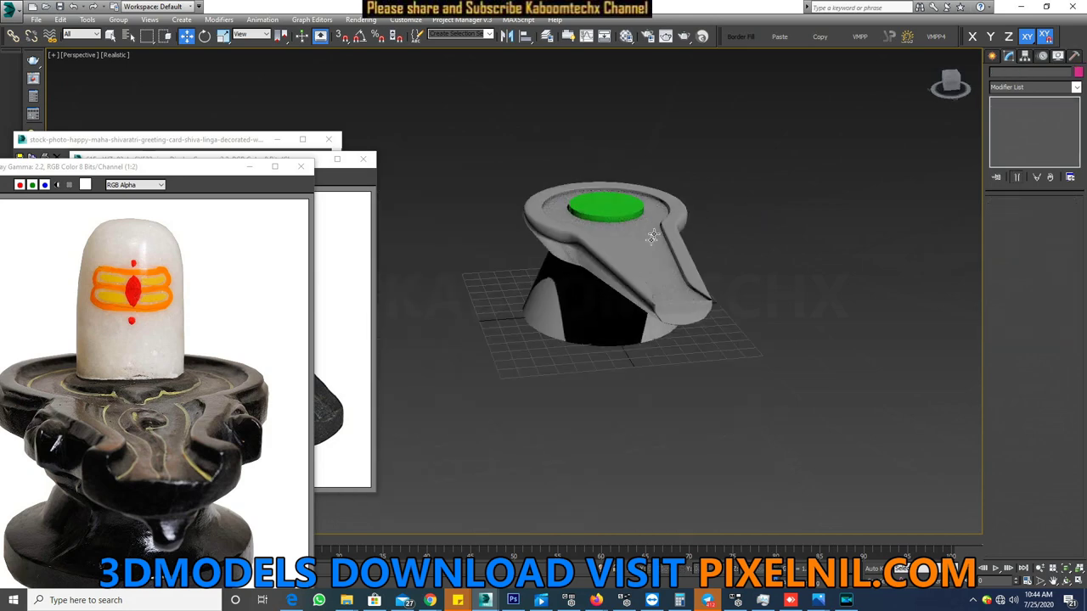
- Bring the black stone linga reference photo to the front, then return to the scene
{"action": "scroll", "coordinate": [644, 244], "scroll_direction": "up", "scroll_amount": 3}
{"action": "scroll", "coordinate": [601, 253], "scroll_direction": "up", "scroll_amount": 2}
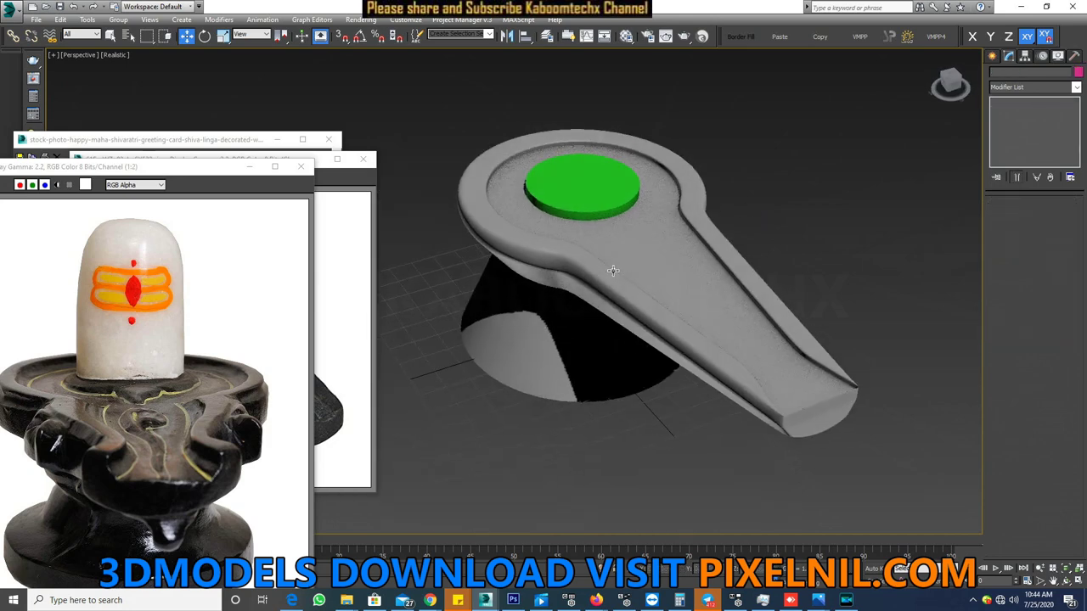
{"action": "left_click", "coordinate": [344, 311]}
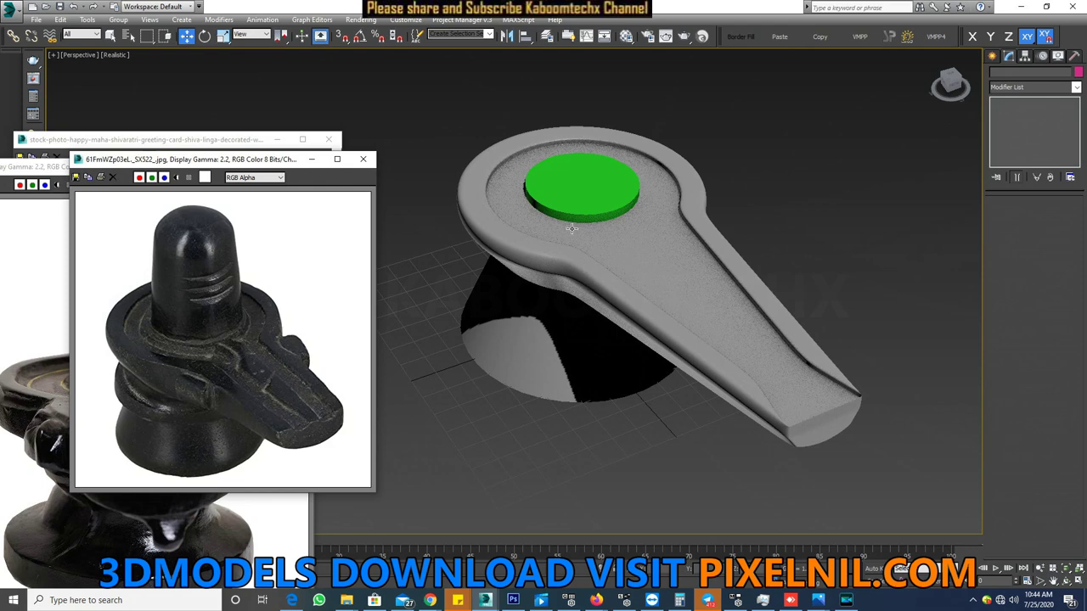
{"action": "left_click", "coordinate": [656, 256]}
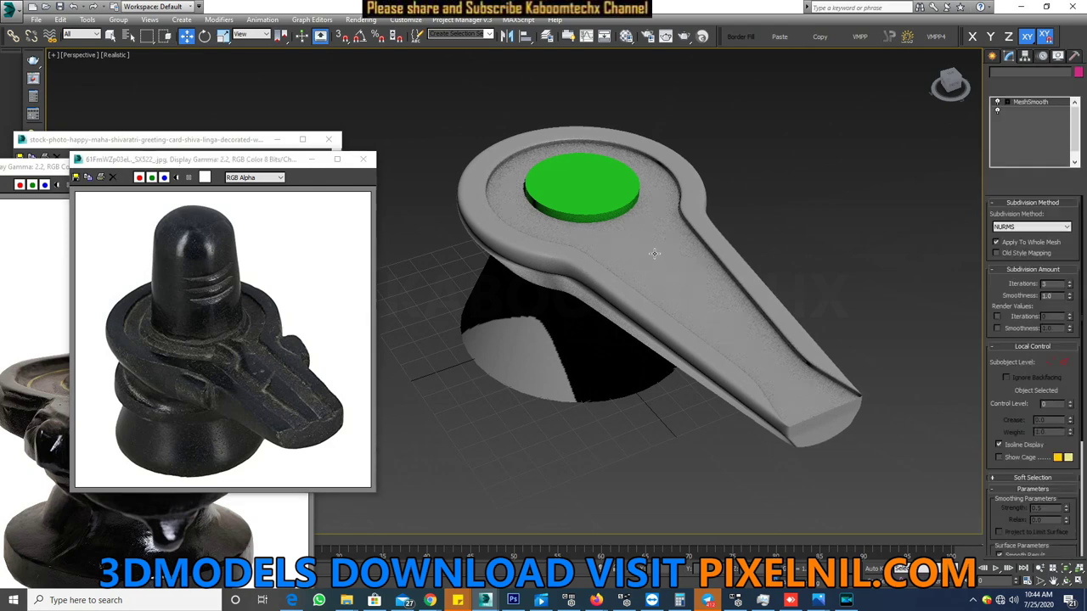
- Select Cylinder002 and switch off its MeshSmooth to show the raw mesh
{"action": "left_click", "coordinate": [654, 254]}
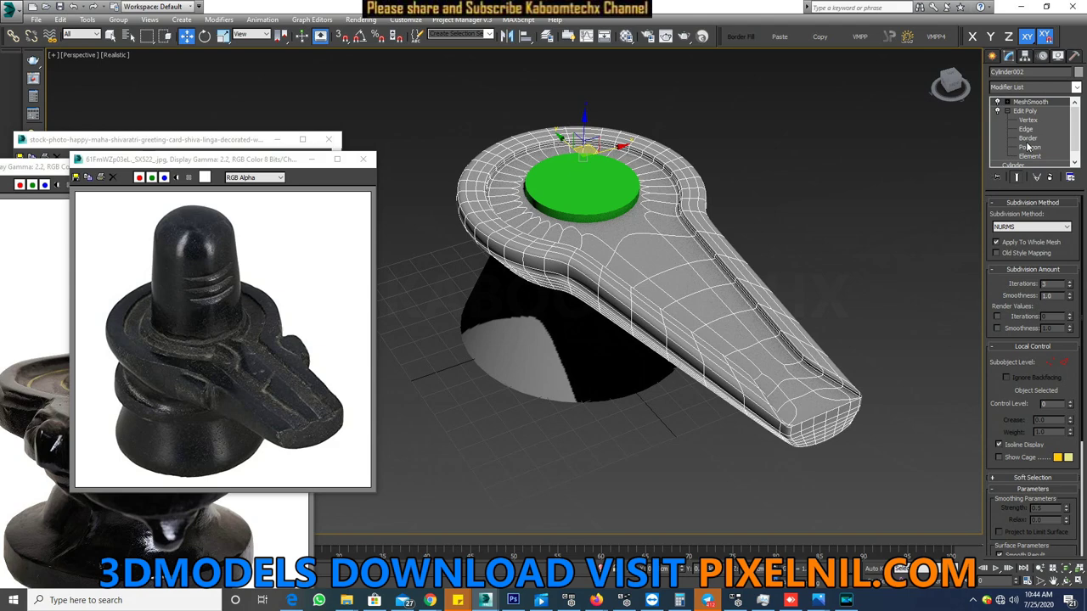
{"action": "double_click", "coordinate": [1045, 288]}
{"action": "left_click", "coordinate": [1035, 155]}
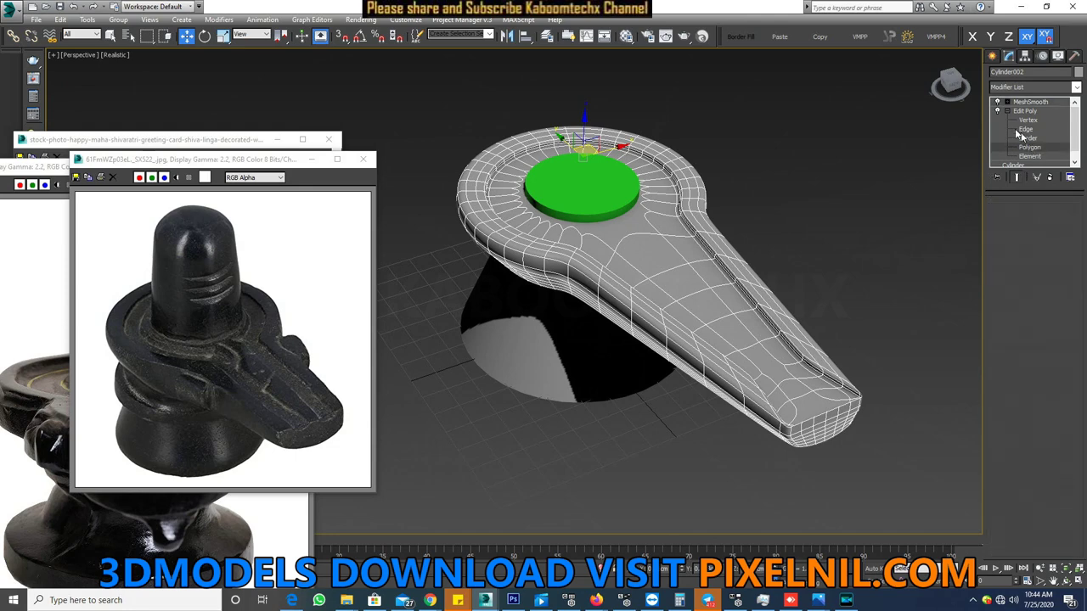
{"action": "left_click", "coordinate": [999, 103]}
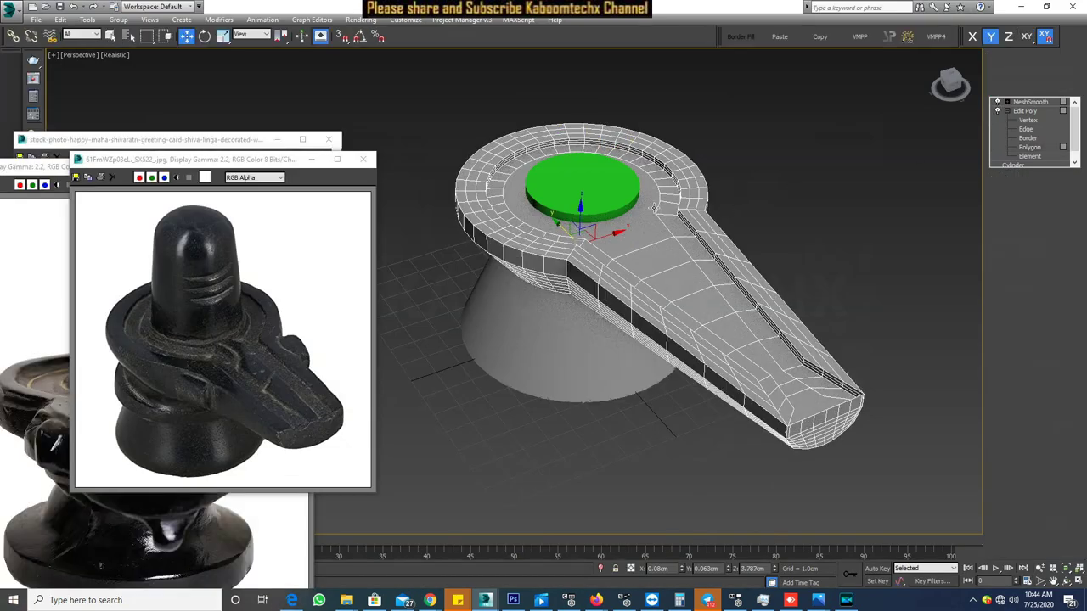
- Select the groove polygons running along the spout down to its tip
{"action": "left_click", "coordinate": [671, 259], "text": "ctrl"}
{"action": "left_click", "coordinate": [692, 284], "text": "ctrl"}
{"action": "left_click", "coordinate": [718, 308], "text": "ctrl"}
{"action": "left_click", "coordinate": [736, 323], "text": "ctrl"}
{"action": "left_click", "coordinate": [758, 348], "text": "ctrl"}
{"action": "left_click", "coordinate": [797, 391], "text": "ctrl"}
{"action": "left_click", "coordinate": [825, 395], "text": "ctrl"}
{"action": "middle_click_drag", "start_coordinate": [825, 395], "coordinate": [743, 315], "text": "alt"}
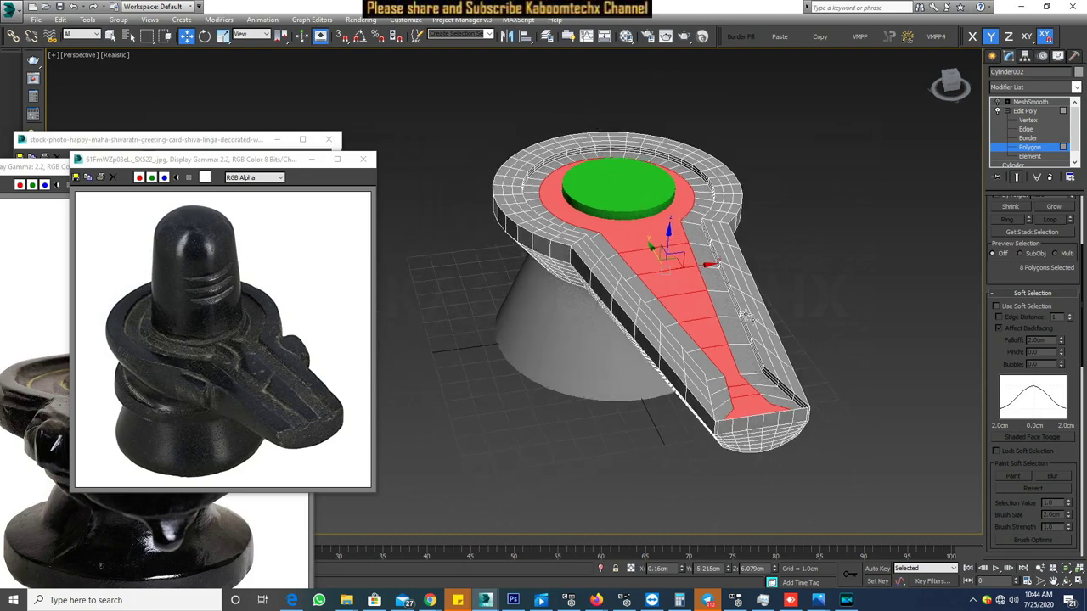
{"action": "scroll", "coordinate": [660, 238], "scroll_direction": "up", "scroll_amount": 3}
{"action": "scroll", "coordinate": [660, 238], "scroll_direction": "up", "scroll_amount": 1}
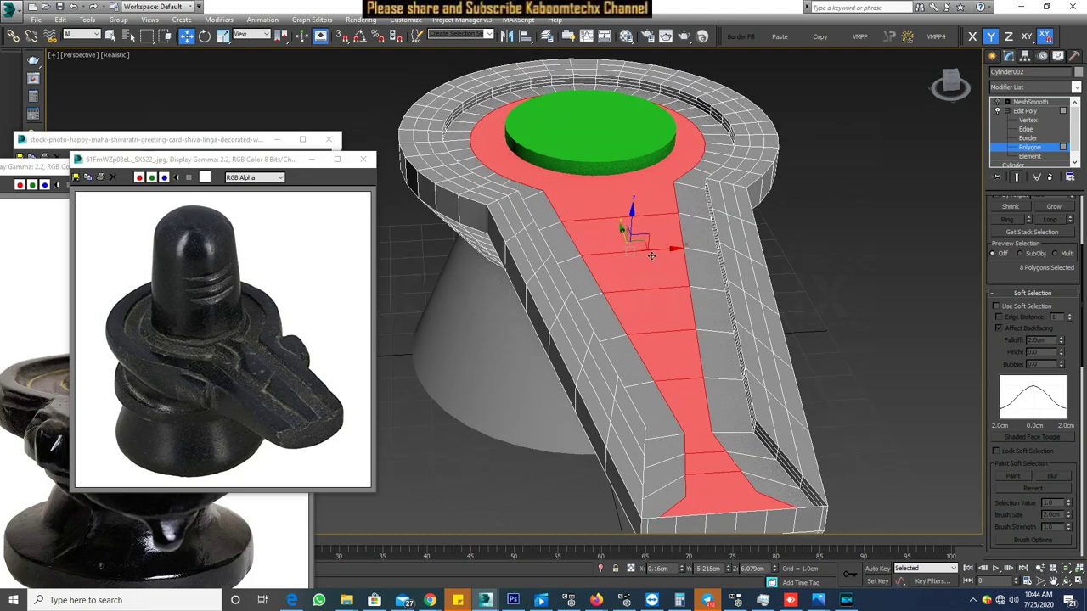
- Shift-clone the selected groove faces into a separate object, Object001
{"action": "left_click", "coordinate": [633, 210], "text": "shift"}
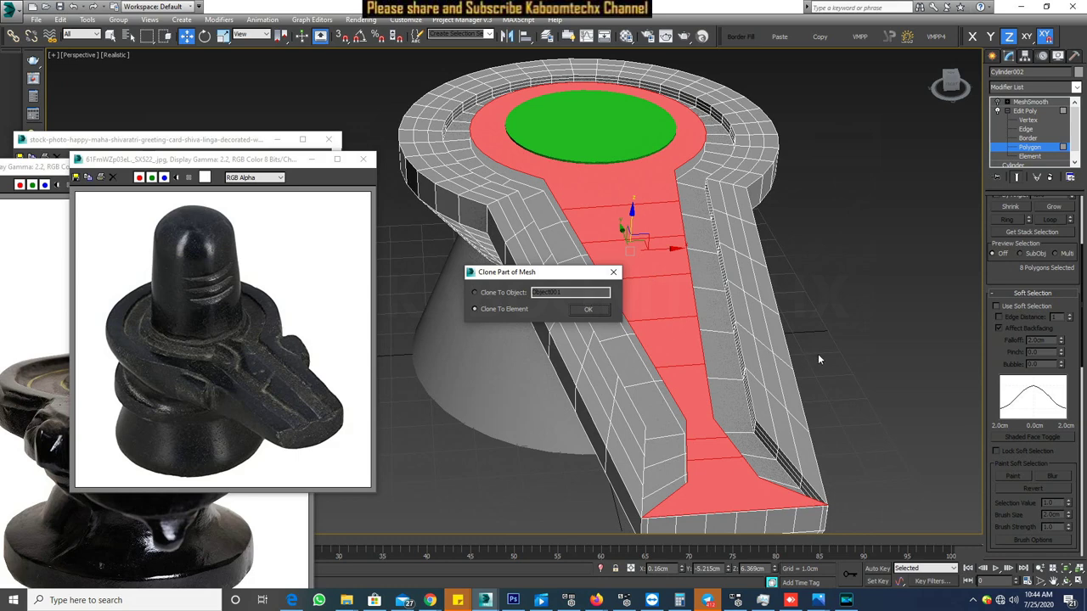
{"action": "left_click", "coordinate": [513, 294]}
{"action": "left_click", "coordinate": [596, 308]}
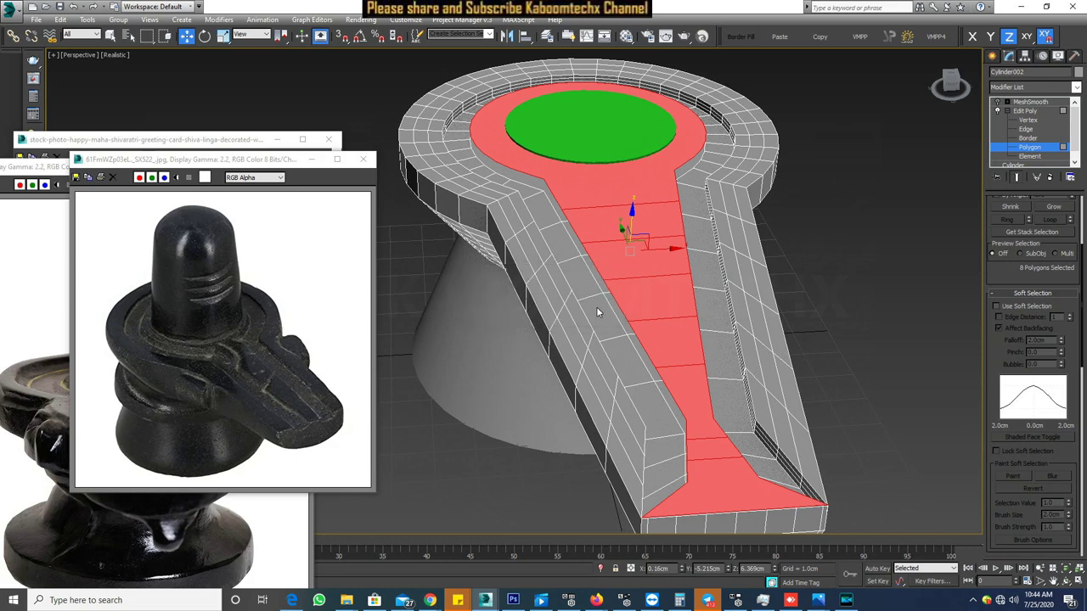
- Collapse the base to an Editable Poly and pull Object001 aside to check it
{"action": "left_click", "coordinate": [1025, 111]}
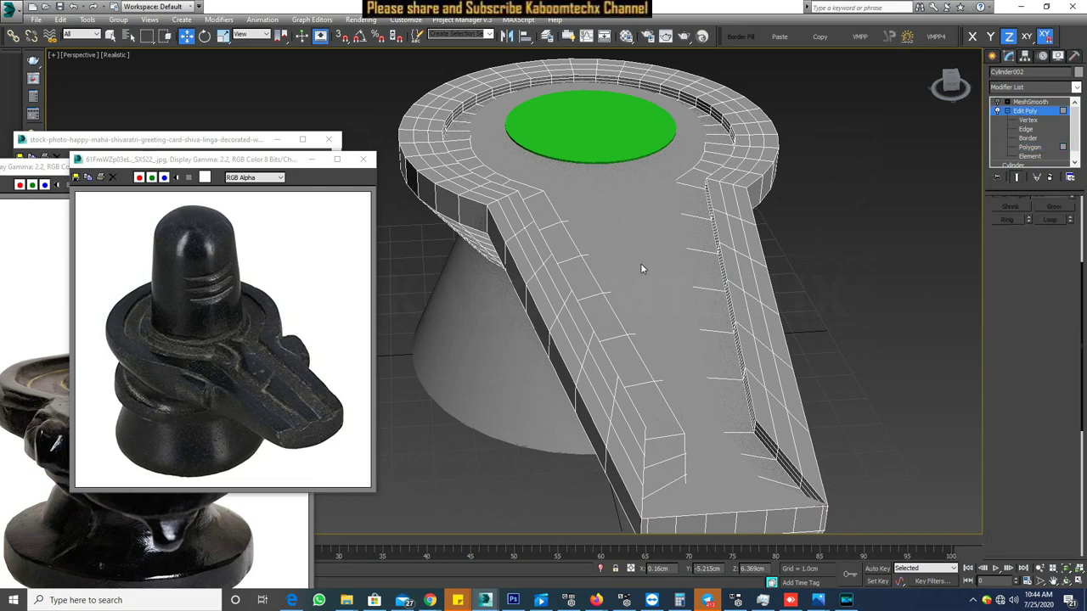
{"action": "key", "text": "w"}
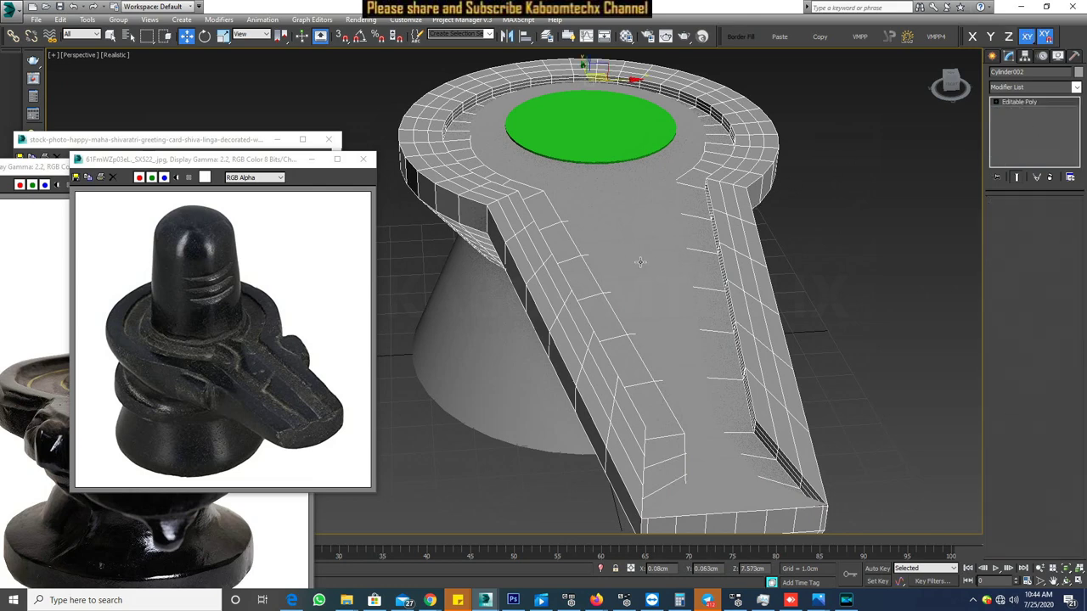
{"action": "left_click", "coordinate": [643, 262]}
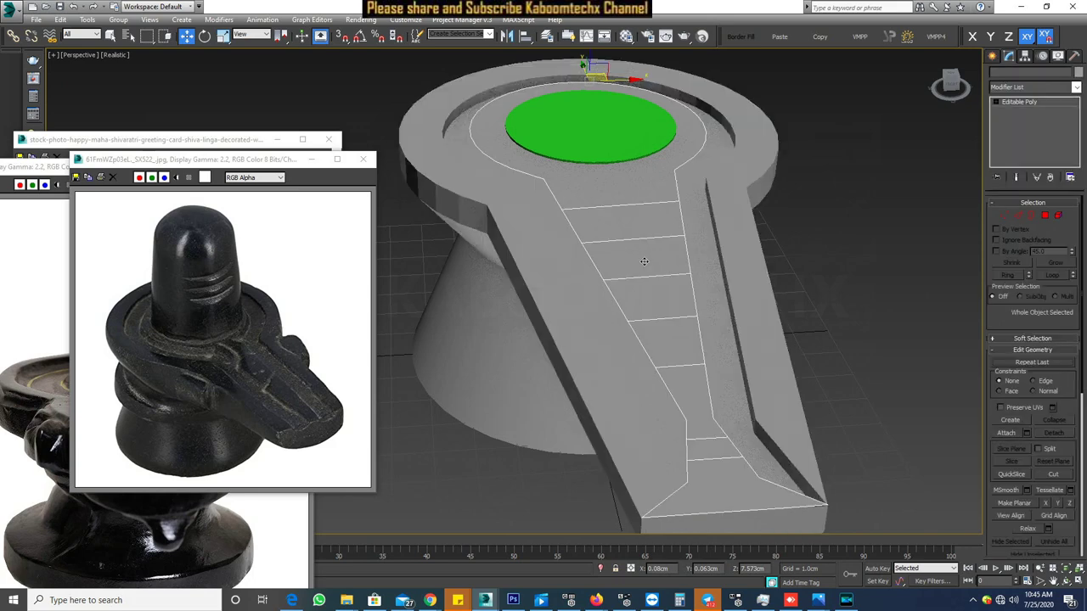
{"action": "mouse_move", "coordinate": [643, 261]}
{"action": "left_mouse_down"}
{"action": "mouse_move", "coordinate": [788, 220]}
{"action": "mouse_move", "coordinate": [814, 259]}
{"action": "left_mouse_up"}
{"action": "key", "text": "F3"}
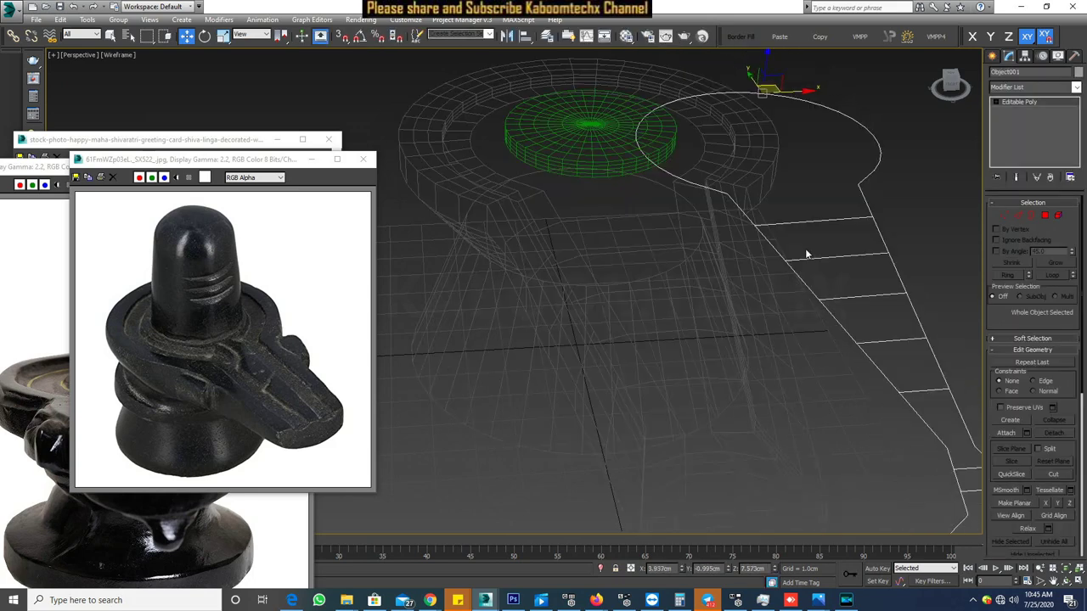
{"action": "key", "text": "F3"}
{"action": "scroll", "coordinate": [726, 253], "scroll_direction": "down", "scroll_amount": 5}
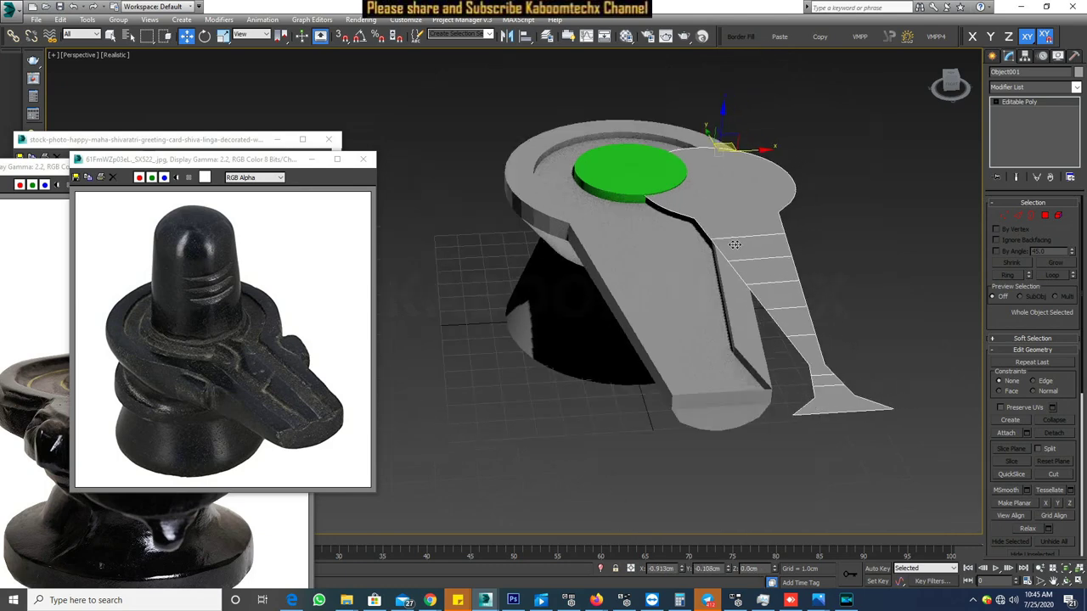
{"action": "middle_click_drag", "start_coordinate": [726, 253], "coordinate": [649, 230], "text": "alt"}
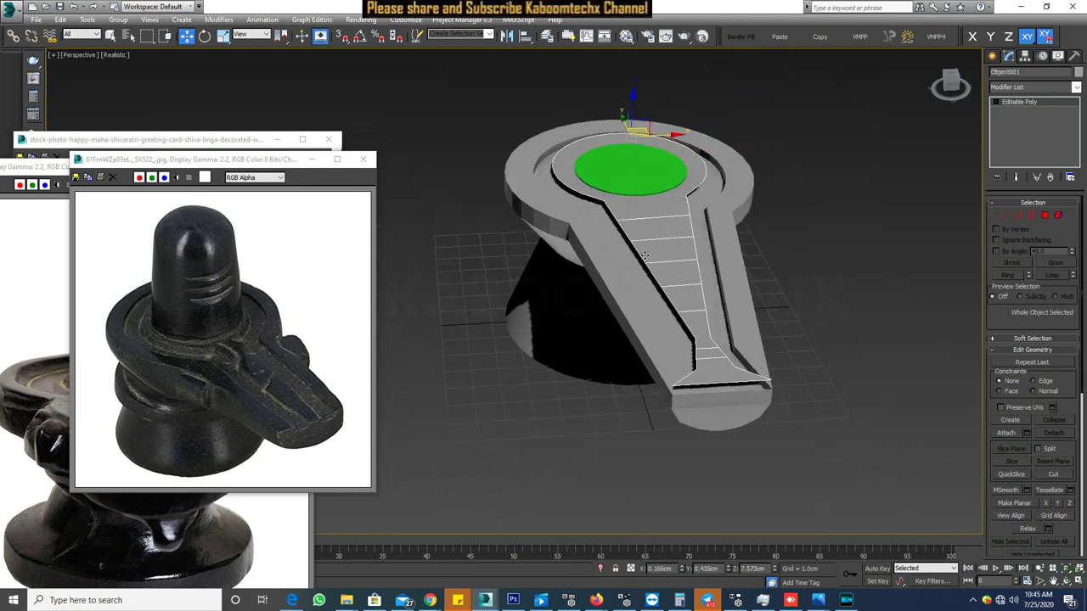
{"action": "scroll", "coordinate": [705, 325], "scroll_direction": "up", "scroll_amount": 2}
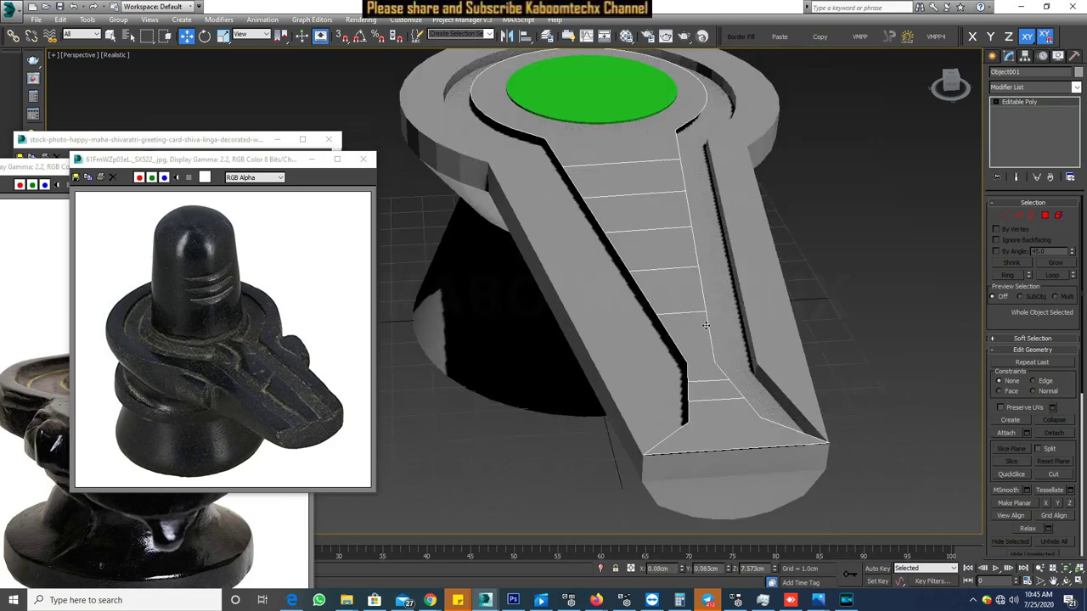
{"action": "right_click", "coordinate": [688, 330]}
{"action": "mouse_move", "coordinate": [708, 426]}
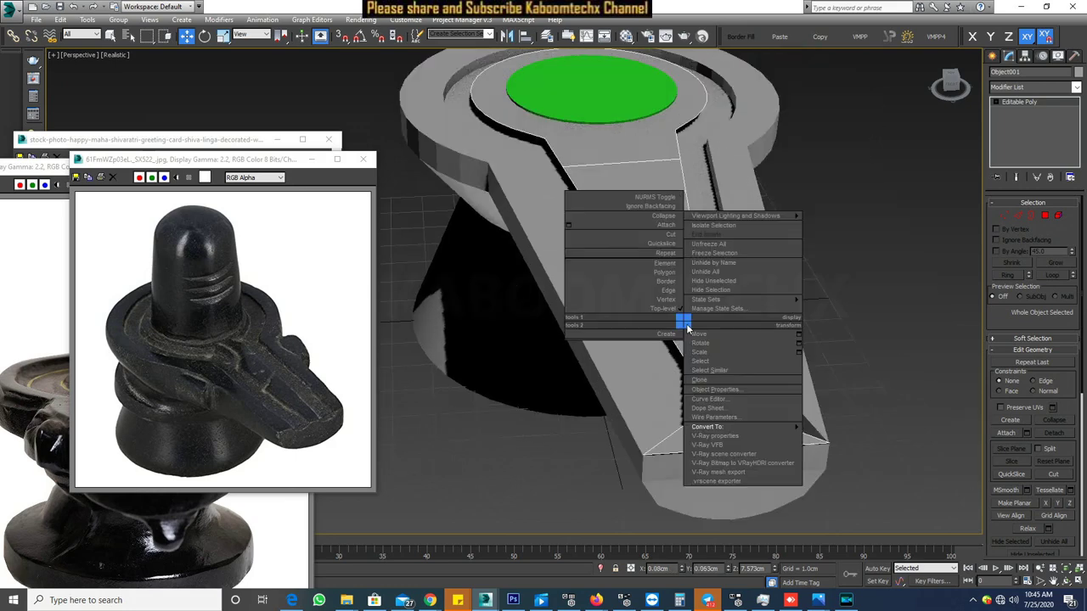
- Add a Shell modifier to Object001 with 0.1 cm outer amount and 3 segments
{"action": "left_click", "coordinate": [1044, 98]}
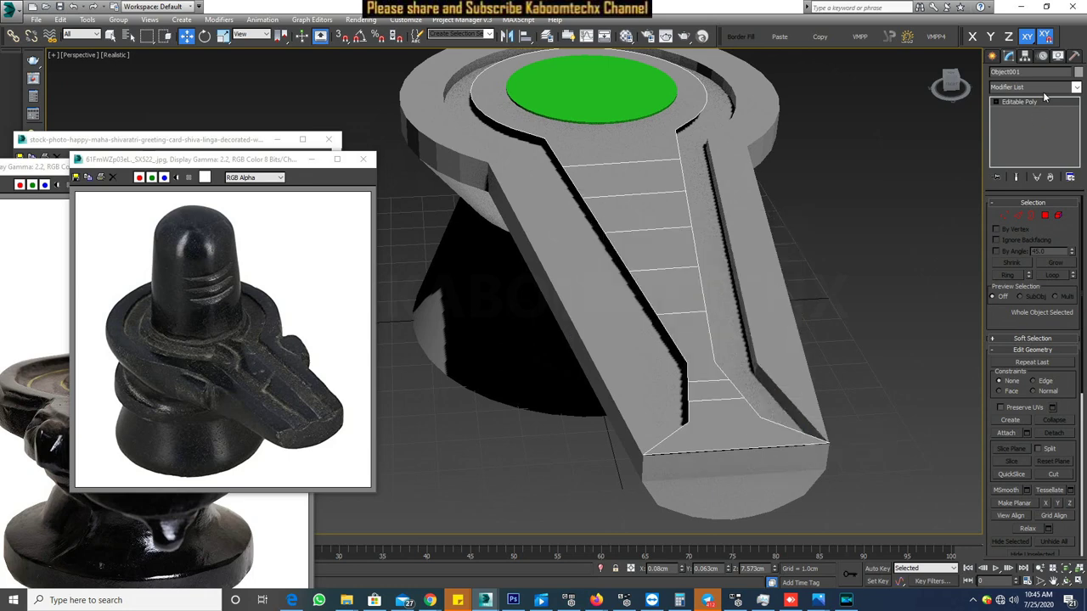
{"action": "left_click", "coordinate": [1043, 88]}
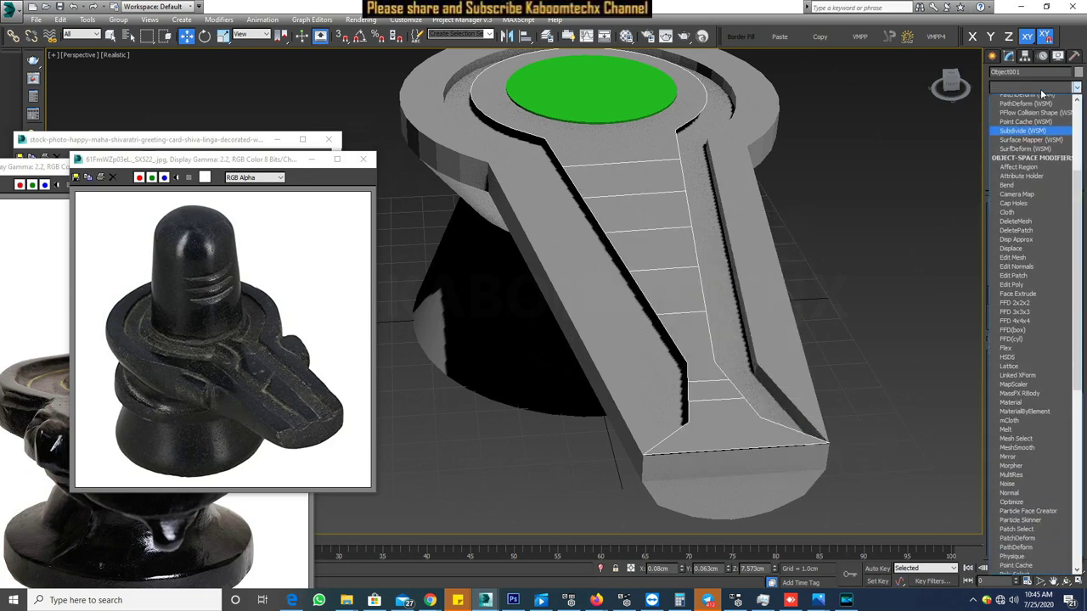
{"action": "scroll", "coordinate": [1012, 255], "scroll_direction": "down", "scroll_amount": 18}
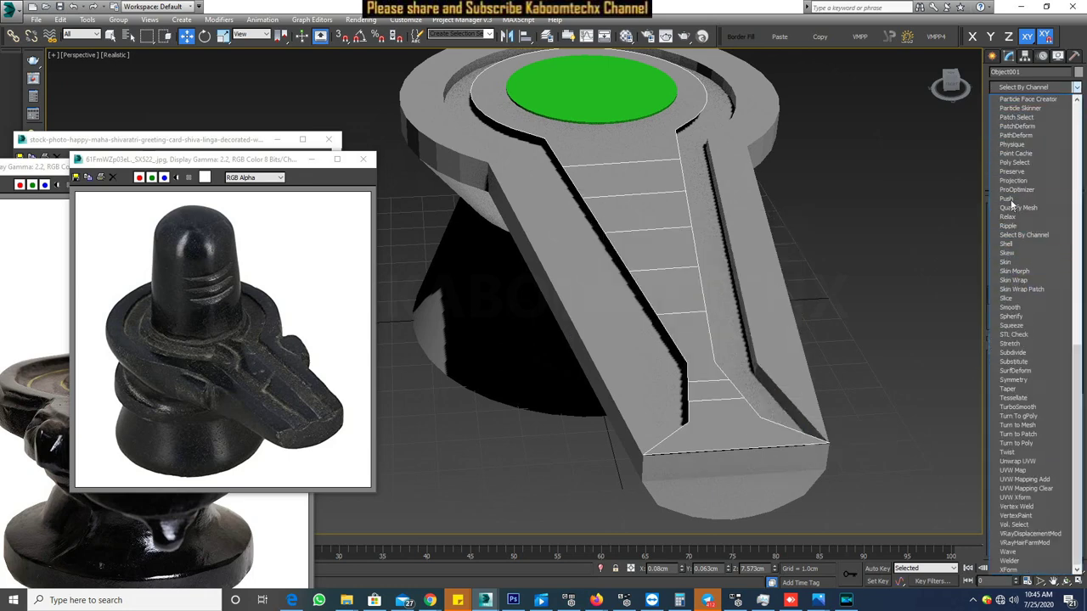
{"action": "left_click", "coordinate": [1015, 244]}
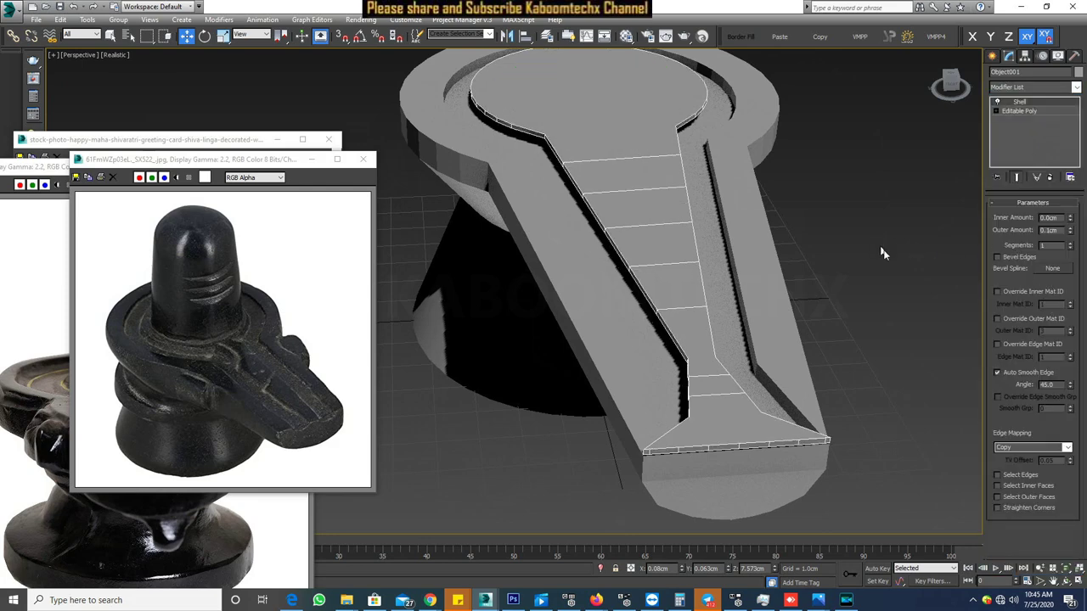
{"action": "left_click", "coordinate": [1070, 244]}
{"action": "left_click", "coordinate": [1071, 243]}
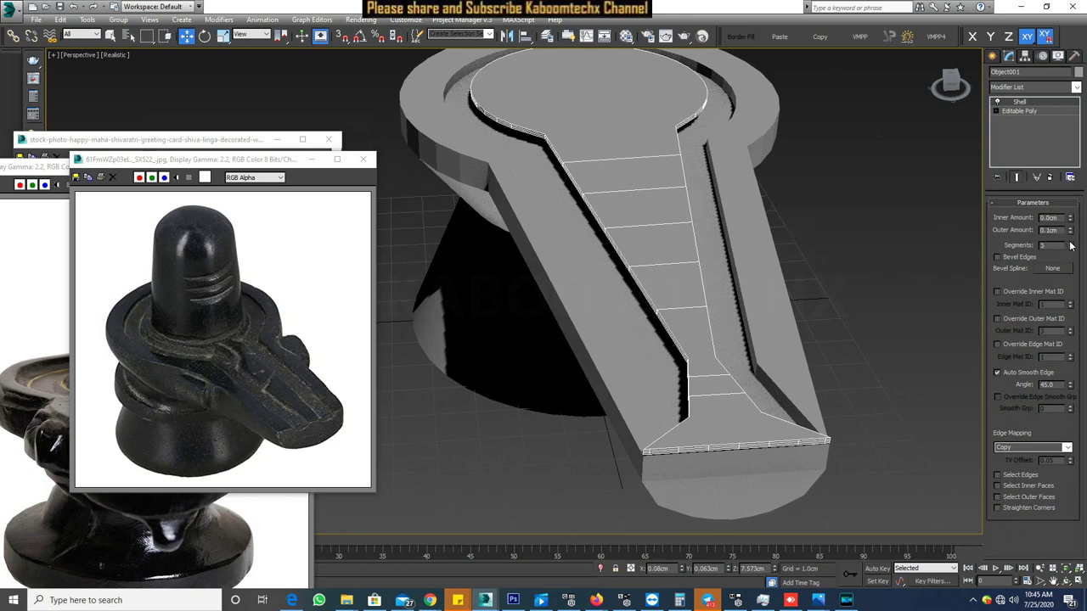
{"action": "left_click", "coordinate": [1033, 89]}
{"action": "left_click", "coordinate": [1033, 89]}
{"action": "left_click", "coordinate": [996, 111]}
{"action": "left_click", "coordinate": [1017, 112]}
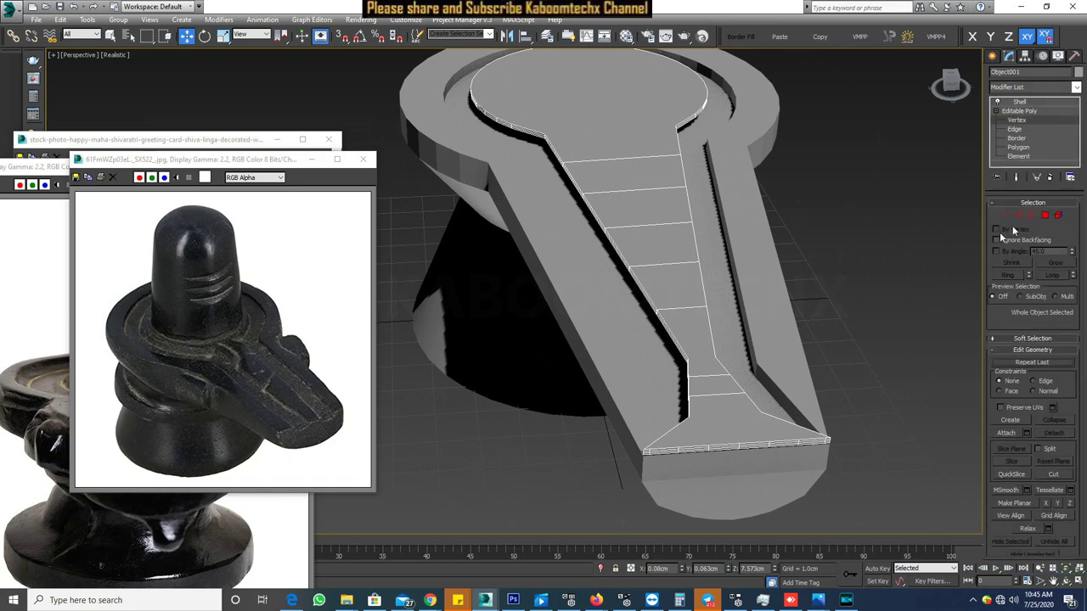
{"action": "left_click", "coordinate": [329, 140]}
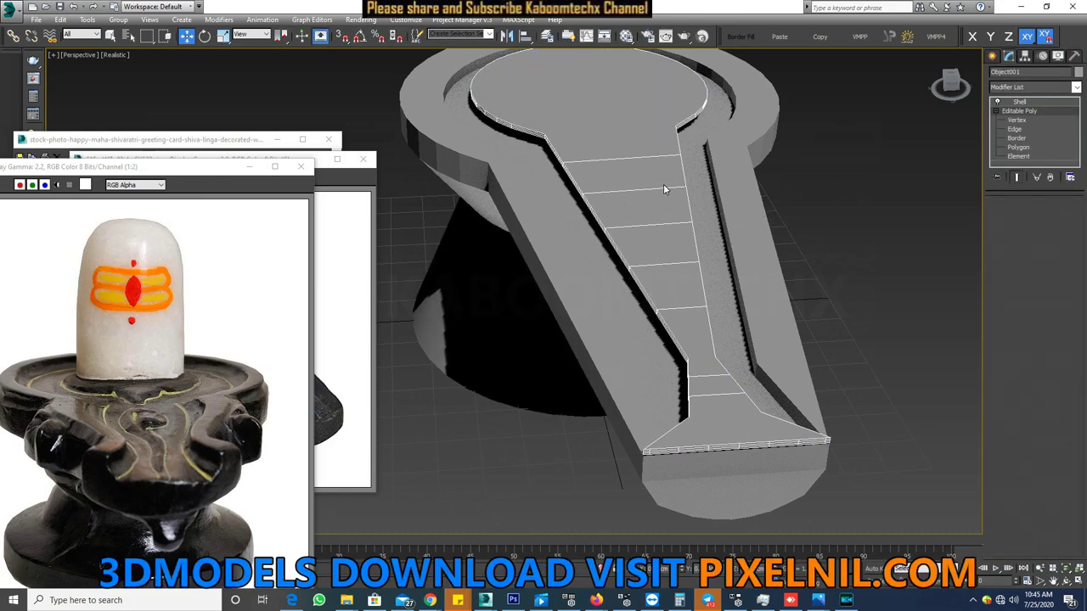
- At Vertex level, scale the two top groove vertices closer together
{"action": "key", "text": "1"}
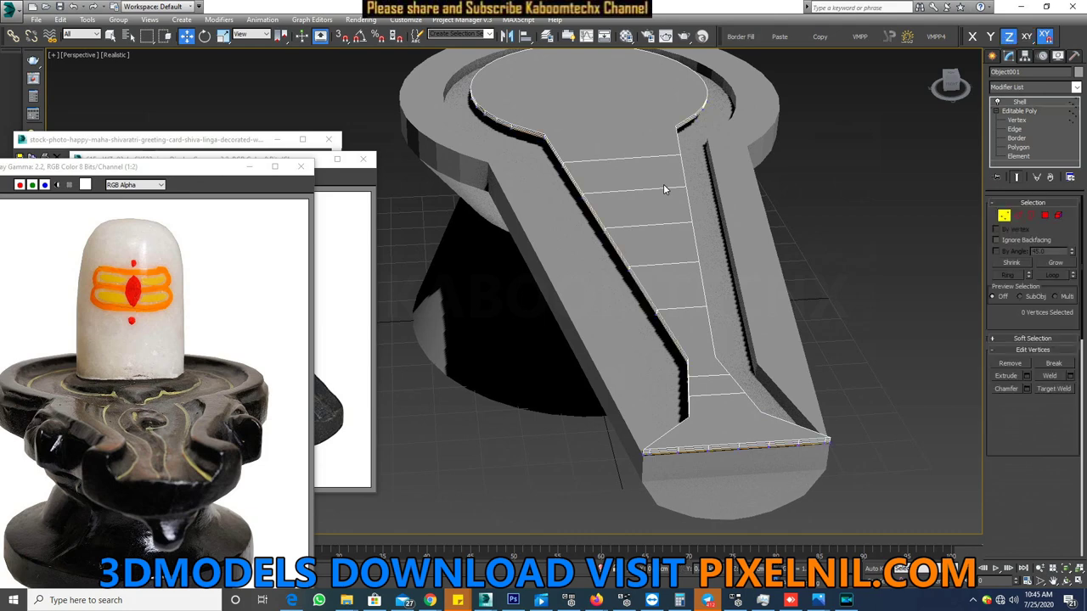
{"action": "scroll", "coordinate": [655, 174], "scroll_direction": "up", "scroll_amount": 5}
{"action": "scroll", "coordinate": [654, 182], "scroll_direction": "down", "scroll_amount": 4}
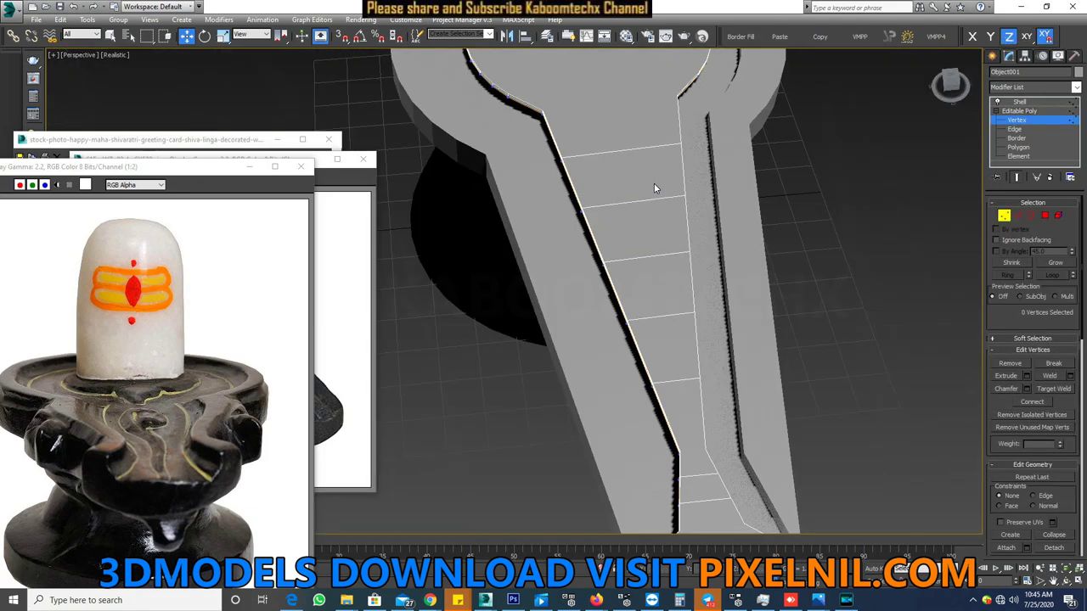
{"action": "left_click_drag", "start_coordinate": [693, 128], "coordinate": [543, 174]}
{"action": "left_click", "coordinate": [222, 36]}
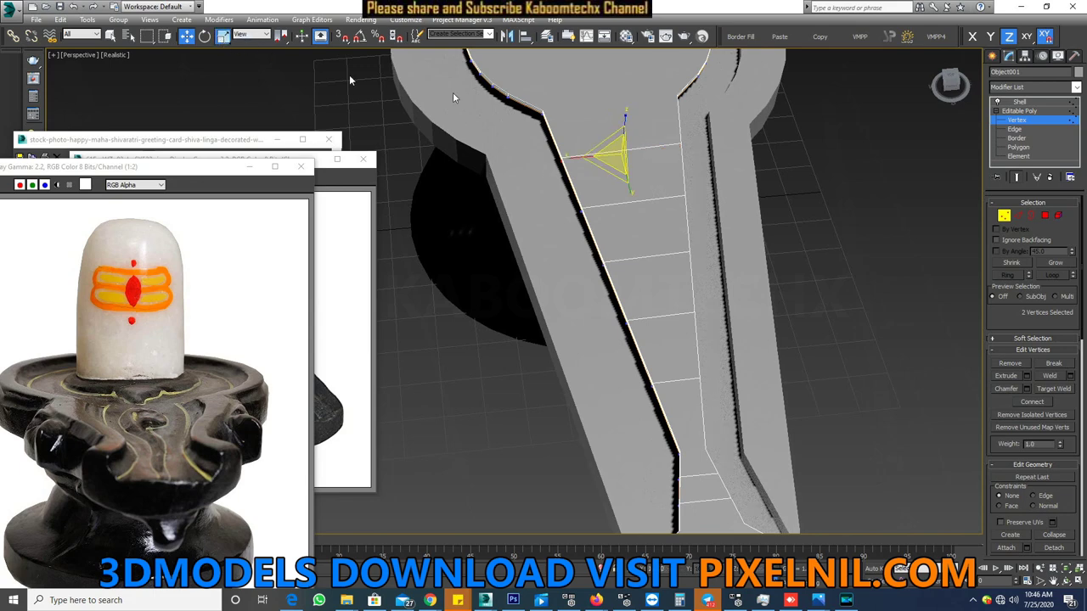
{"action": "left_click_drag", "start_coordinate": [628, 155], "coordinate": [586, 163]}
{"action": "left_click_drag", "start_coordinate": [536, 256], "coordinate": [538, 255]}
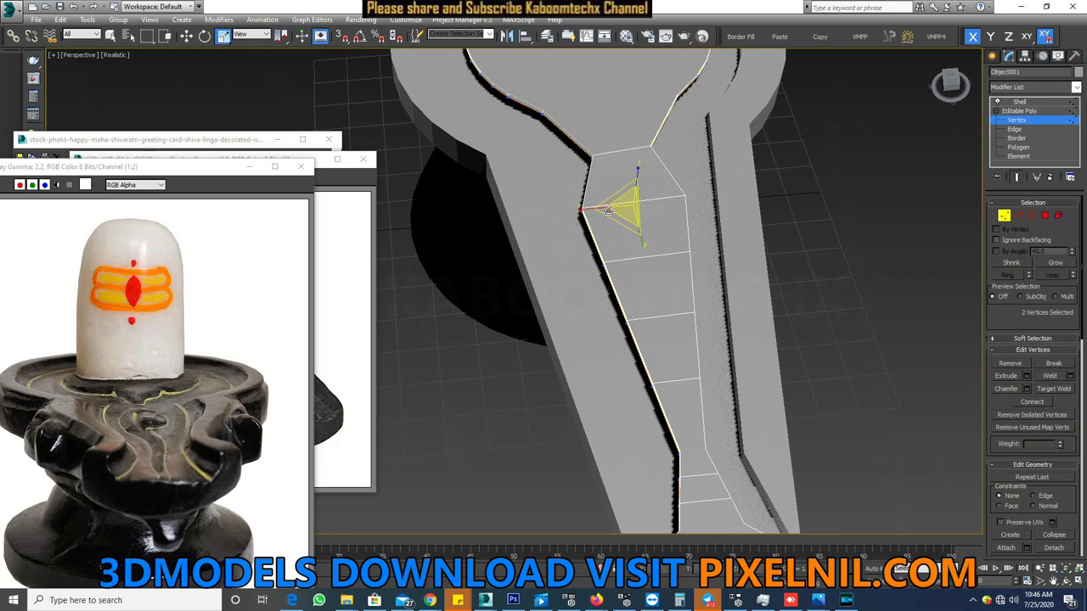
{"action": "key", "text": "ctrl+z"}
{"action": "key", "text": "ctrl+z"}
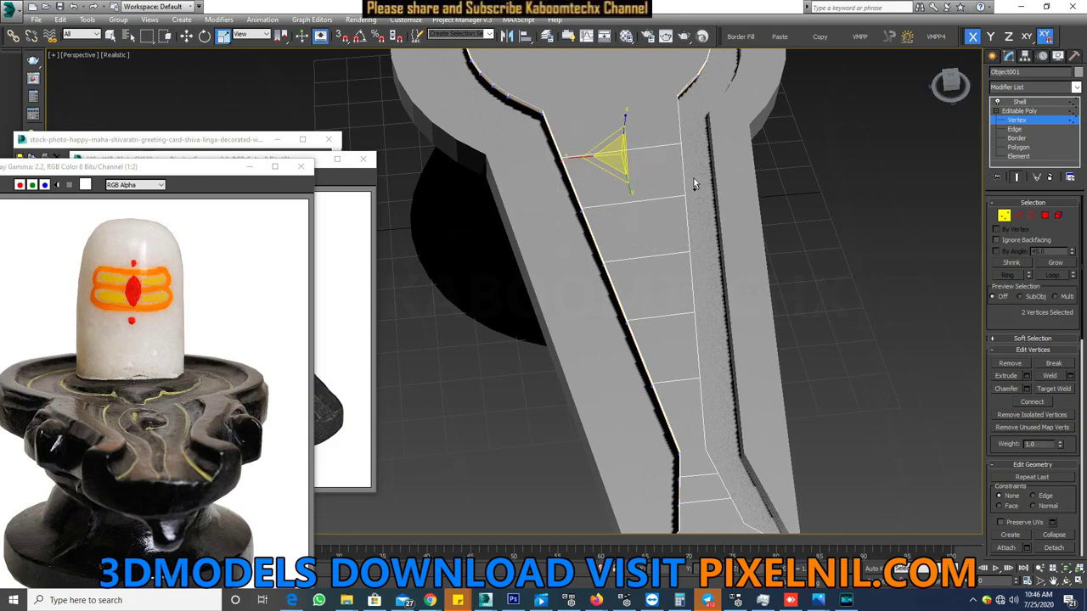
- Enable Soft Selection with about 12.78 cm falloff and shift the vertices to bend the groove edge
{"action": "left_click", "coordinate": [1007, 340]}
{"action": "left_click", "coordinate": [1004, 307]}
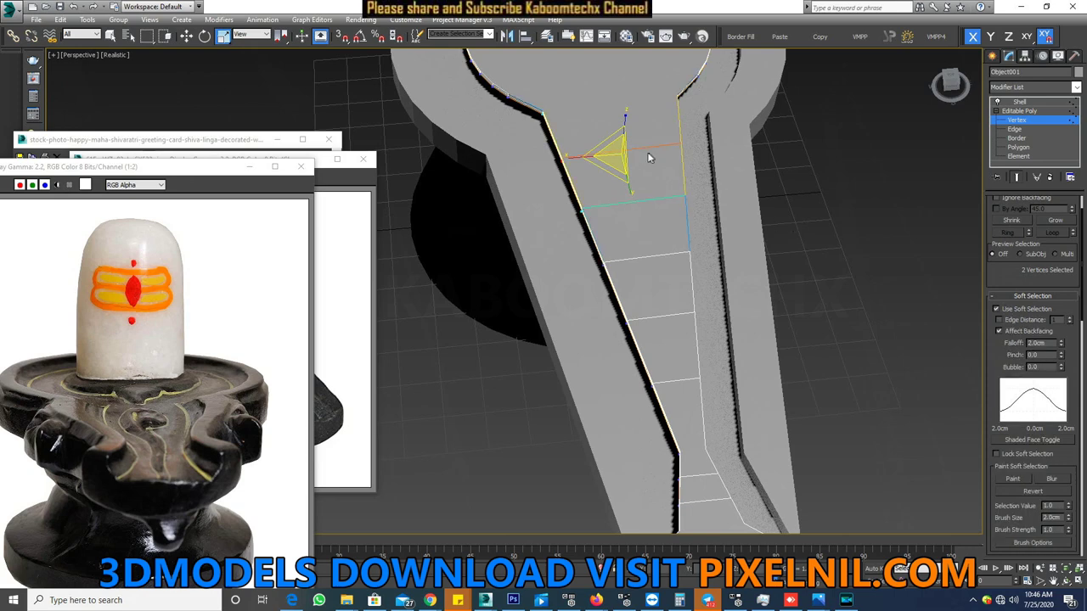
{"action": "left_click_drag", "start_coordinate": [1061, 344], "coordinate": [1044, 187]}
{"action": "left_click_drag", "start_coordinate": [613, 131], "coordinate": [633, 217]}
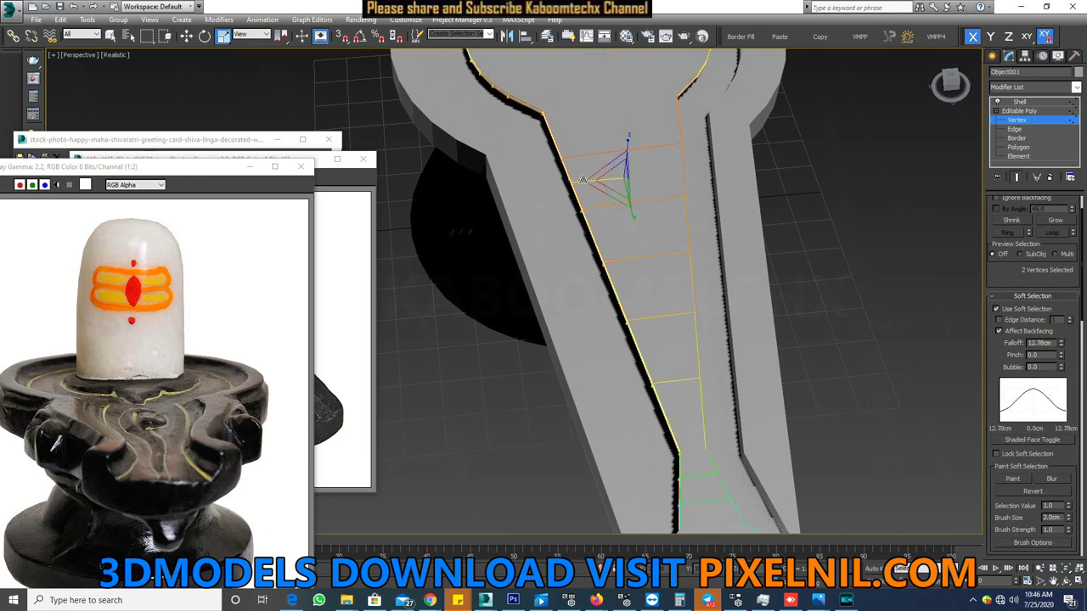
{"action": "mouse_move", "coordinate": [582, 181]}
{"action": "left_mouse_down"}
{"action": "mouse_move", "coordinate": [604, 180]}
{"action": "mouse_move", "coordinate": [590, 183]}
{"action": "left_mouse_up"}
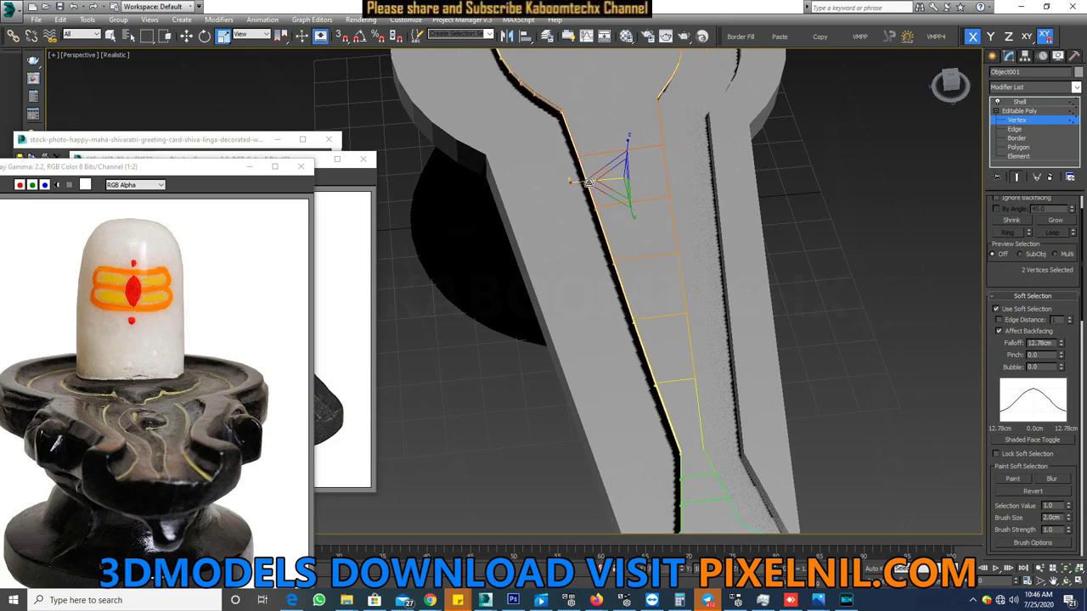
{"action": "middle_click_drag", "start_coordinate": [700, 296], "coordinate": [685, 227]}
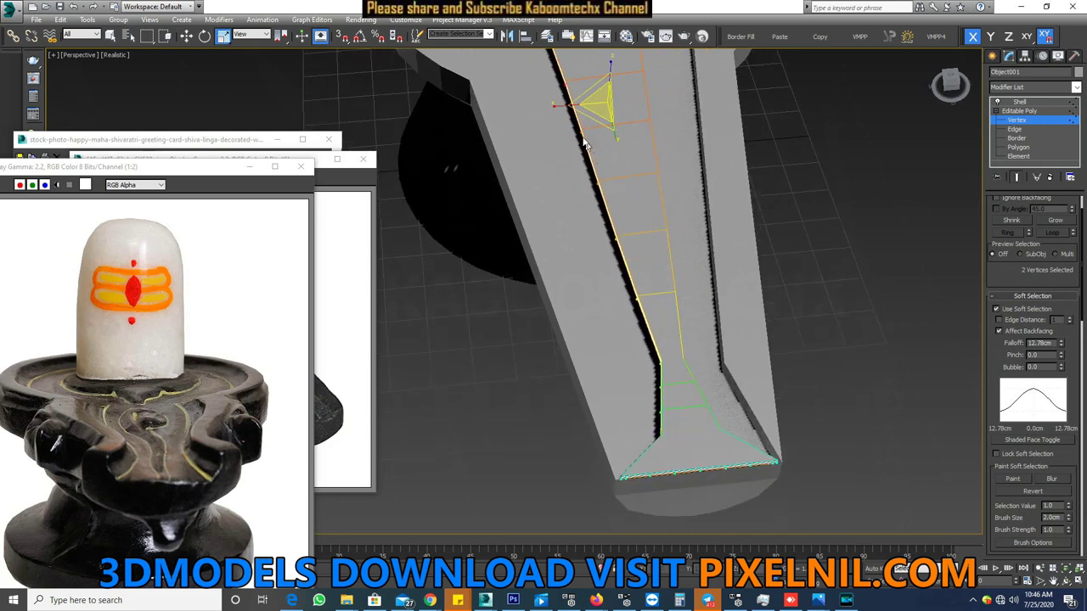
{"action": "left_click_drag", "start_coordinate": [576, 106], "coordinate": [594, 107]}
{"action": "scroll", "coordinate": [598, 115], "scroll_direction": "down", "scroll_amount": 2}
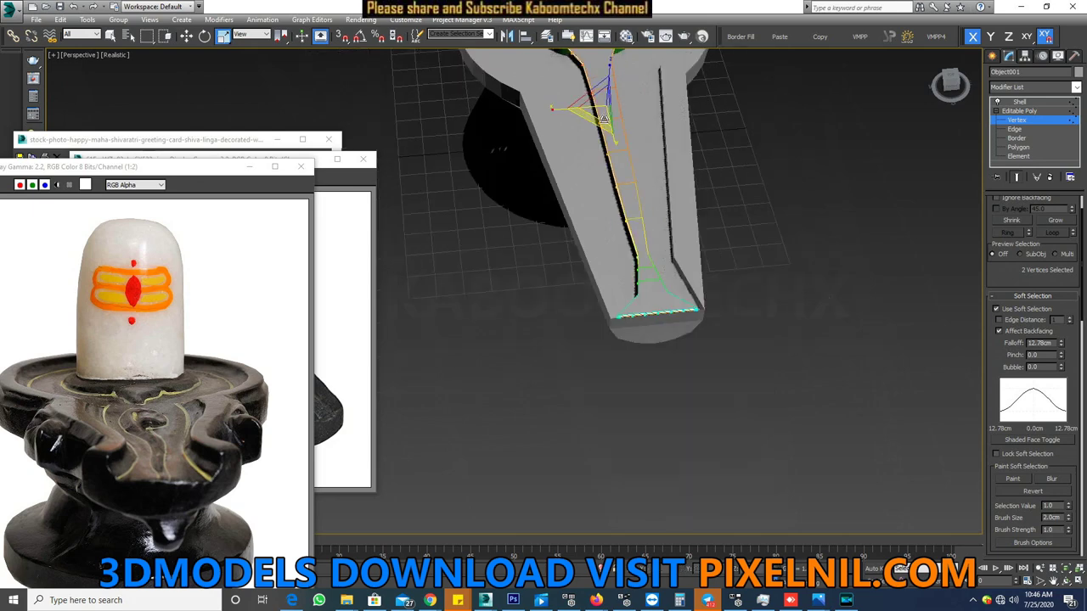
- Move groove vertices along Y and X to curve the spout tip and lower groove
{"action": "middle_click_drag", "start_coordinate": [603, 119], "coordinate": [658, 155], "text": "alt"}
{"action": "scroll", "coordinate": [658, 155], "scroll_direction": "up", "scroll_amount": 2}
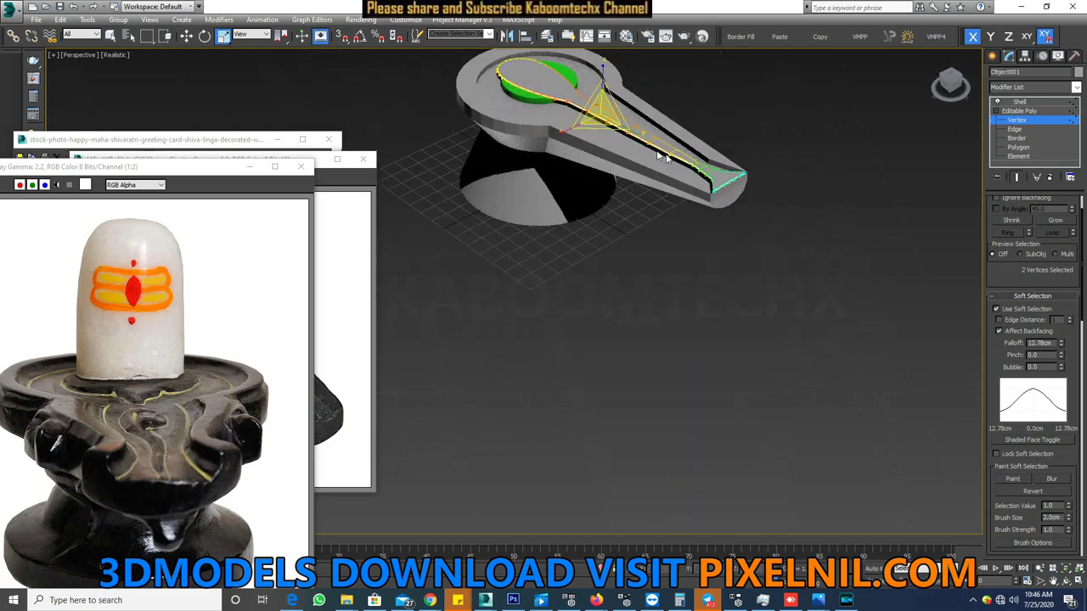
{"action": "left_click_drag", "start_coordinate": [635, 134], "coordinate": [631, 131]}
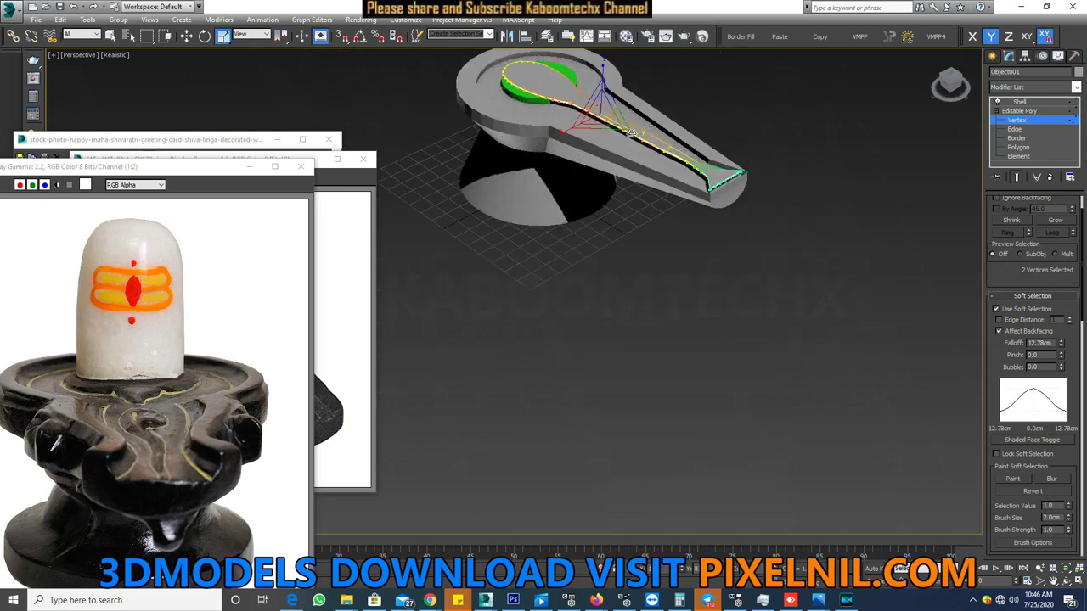
{"action": "middle_click_drag", "start_coordinate": [631, 132], "coordinate": [620, 178], "text": "alt"}
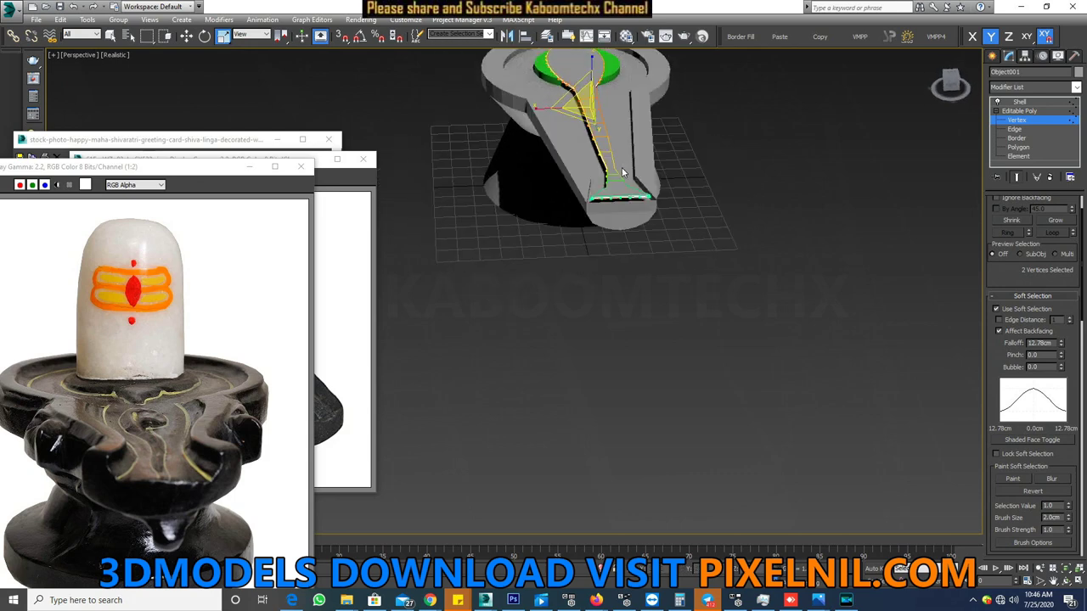
{"action": "left_click", "coordinate": [540, 112]}
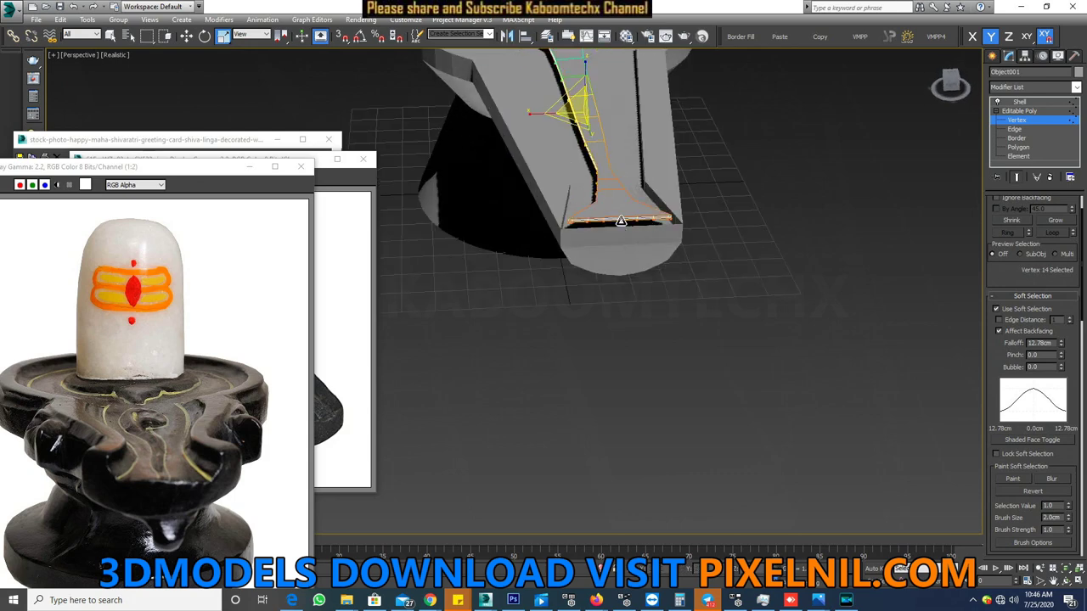
{"action": "key", "text": "F5"}
{"action": "left_click_drag", "start_coordinate": [538, 113], "coordinate": [680, 153]}
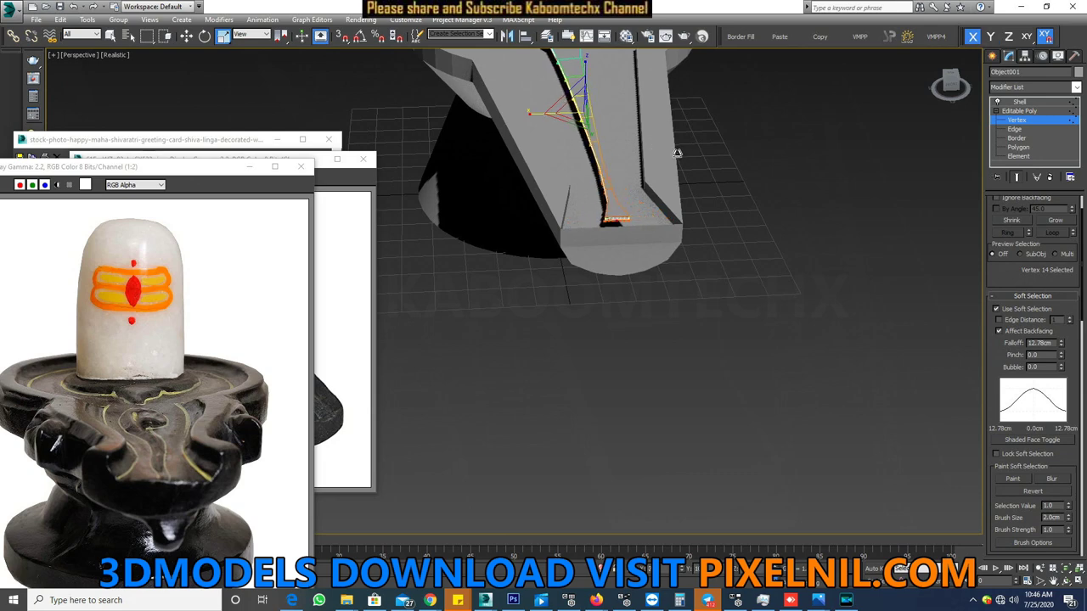
{"action": "middle_click_drag", "start_coordinate": [674, 153], "coordinate": [653, 190], "text": "alt"}
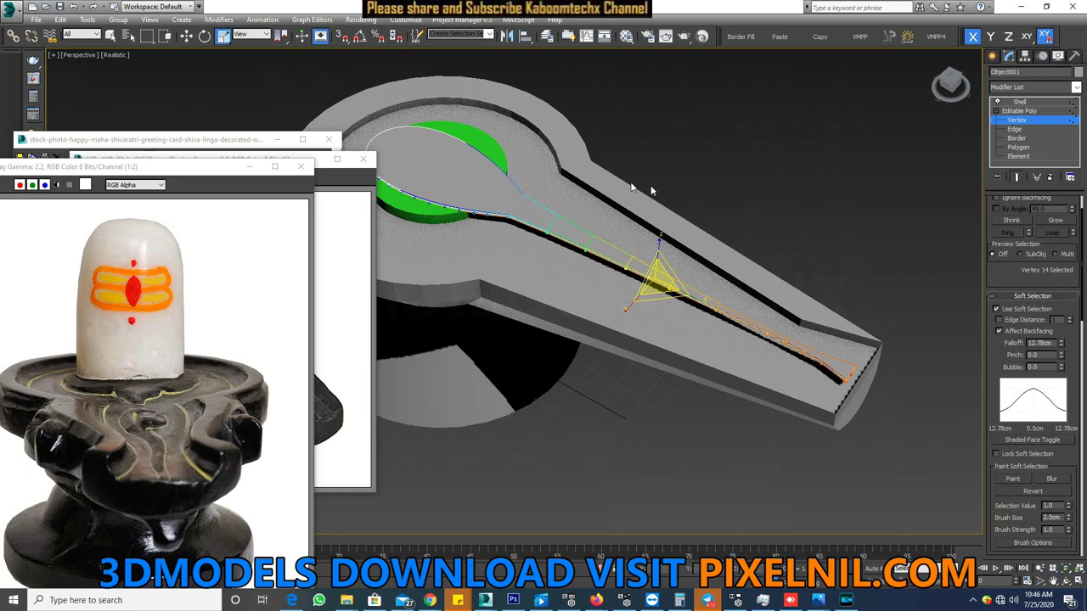
{"action": "left_click", "coordinate": [544, 199]}
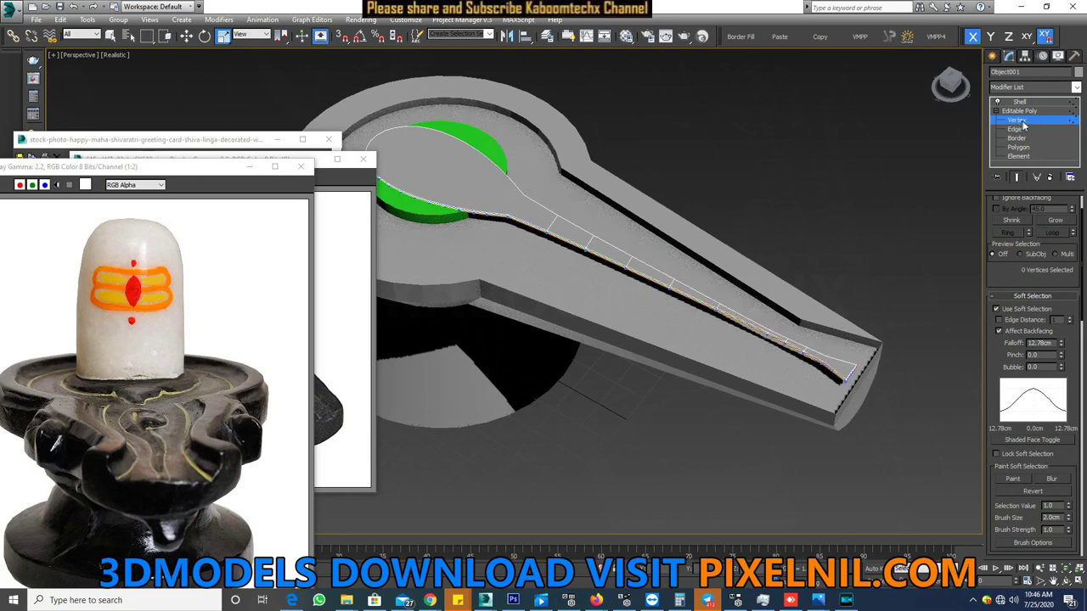
- Slide the groove's inner-edge vertices into a smooth teardrop, then return to the Shell result
{"action": "left_click_drag", "start_coordinate": [491, 243], "coordinate": [495, 236]}
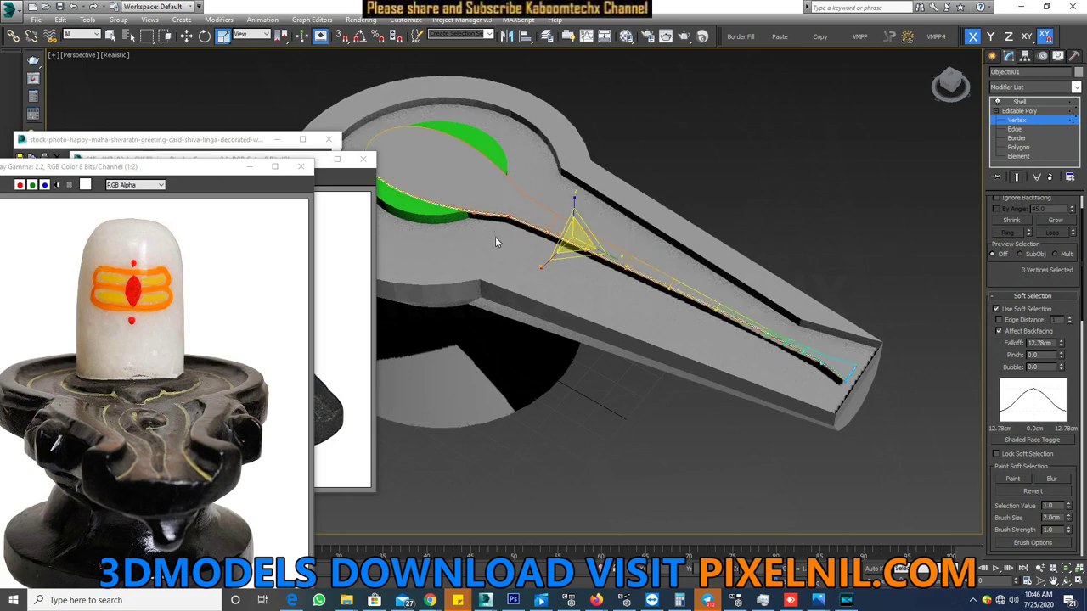
{"action": "left_click", "coordinate": [186, 35]}
{"action": "left_click_drag", "start_coordinate": [538, 219], "coordinate": [663, 249]}
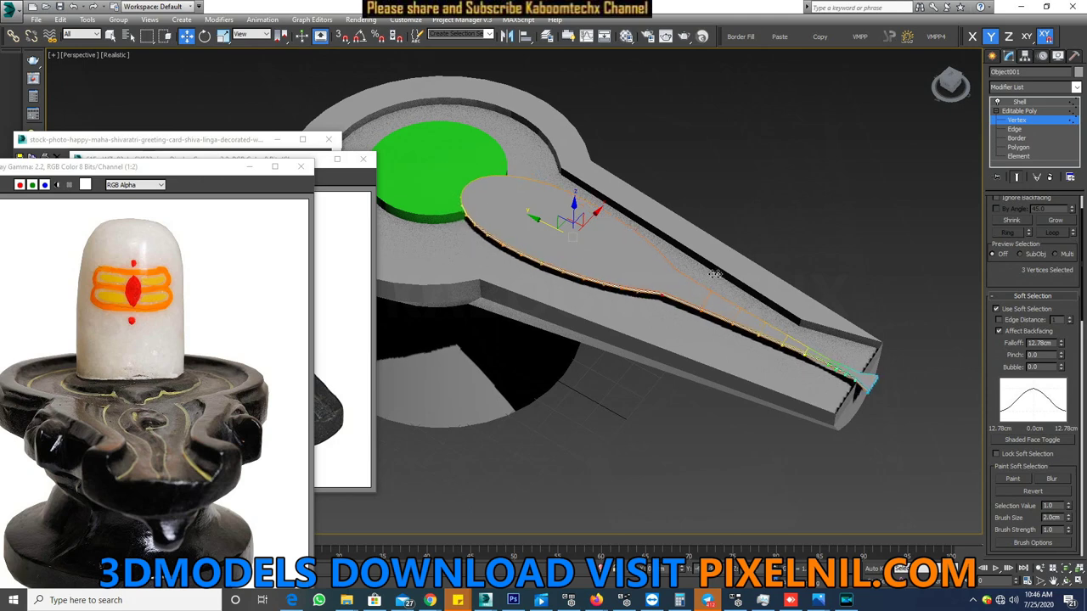
{"action": "left_click_drag", "start_coordinate": [663, 249], "coordinate": [691, 270]}
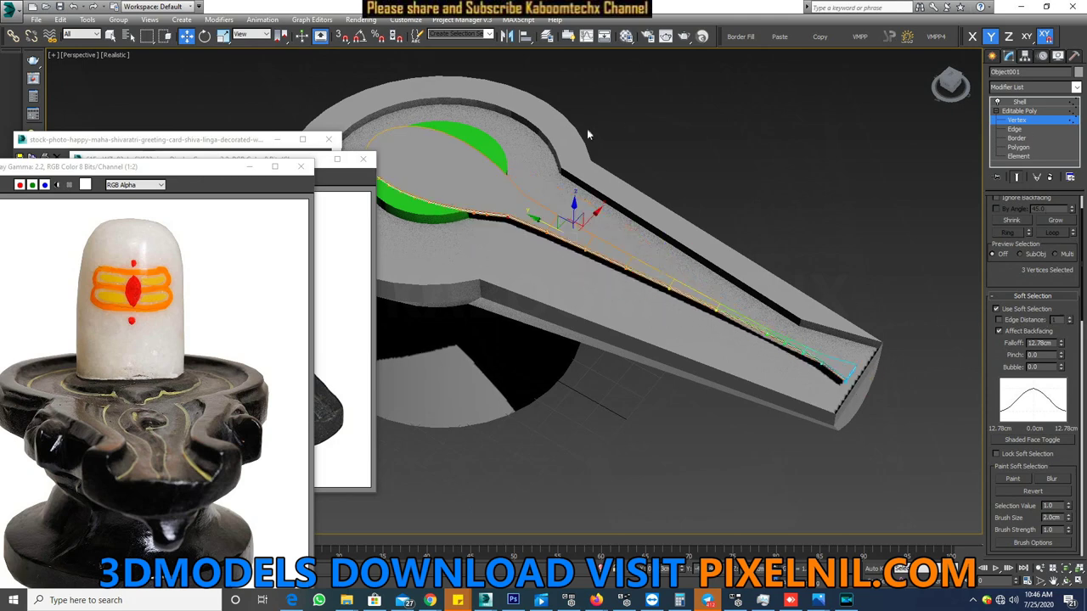
{"action": "middle_click_drag", "start_coordinate": [413, 138], "coordinate": [637, 202]}
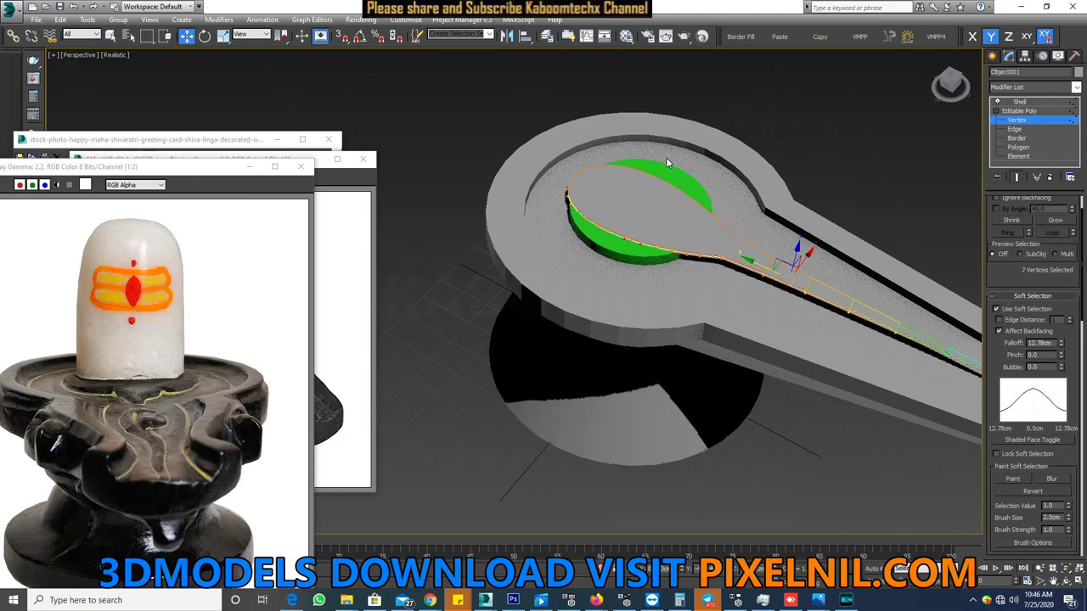
{"action": "mouse_move", "coordinate": [744, 232]}
{"action": "middle_mouse_down", "text": "alt"}
{"action": "mouse_move", "coordinate": [694, 209]}
{"action": "mouse_move", "coordinate": [798, 248]}
{"action": "middle_mouse_up", "text": "alt"}
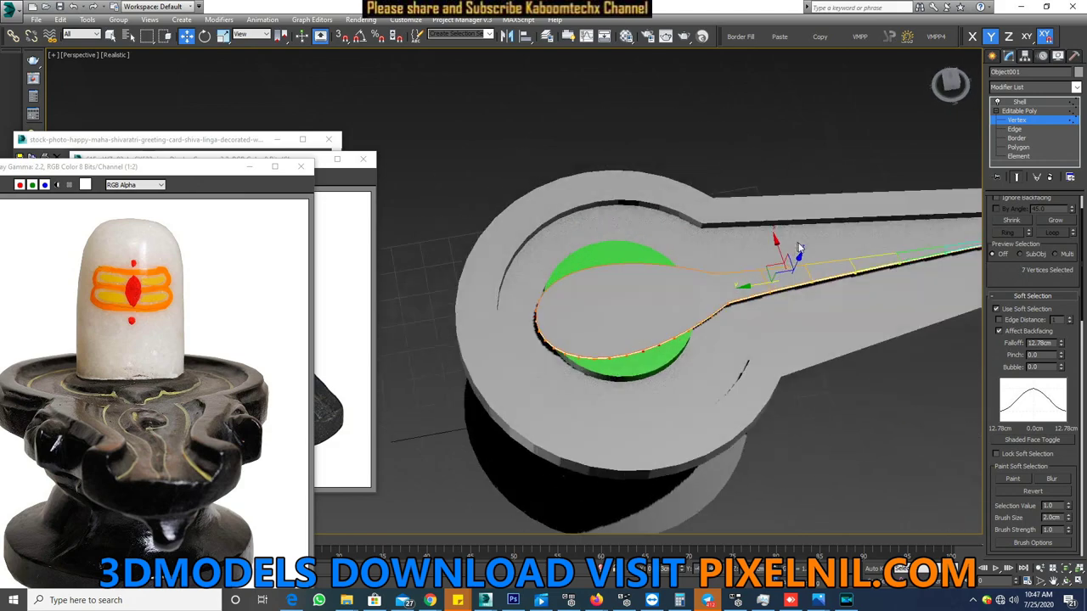
{"action": "mouse_move", "coordinate": [607, 267]}
{"action": "middle_mouse_down", "text": "alt"}
{"action": "mouse_move", "coordinate": [659, 399]}
{"action": "mouse_move", "coordinate": [721, 347]}
{"action": "mouse_move", "coordinate": [705, 260]}
{"action": "mouse_move", "coordinate": [687, 282]}
{"action": "middle_mouse_up", "text": "alt"}
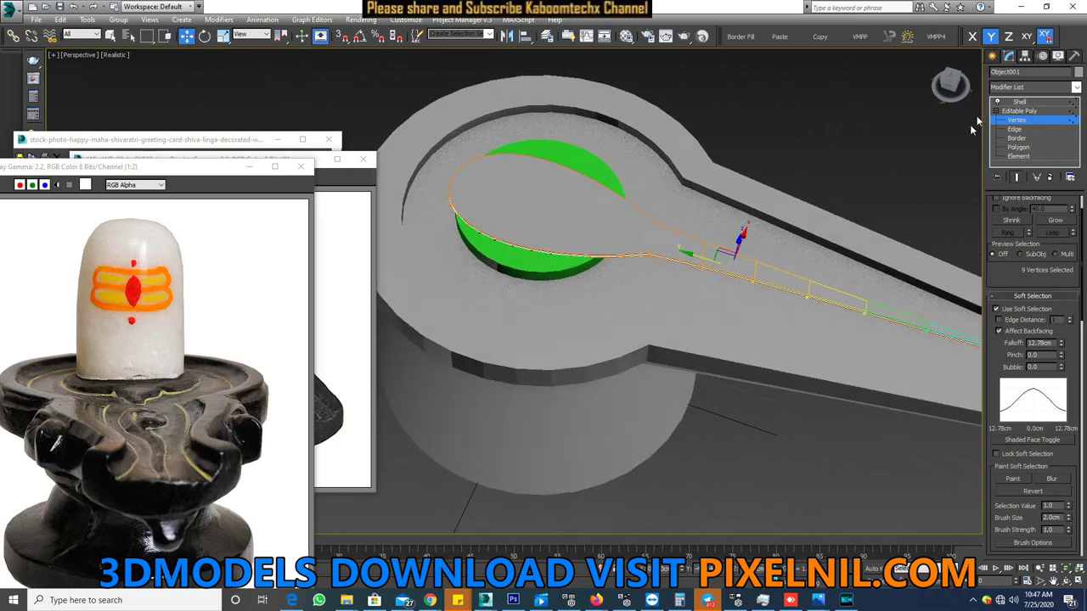
{"action": "left_click", "coordinate": [1030, 111]}
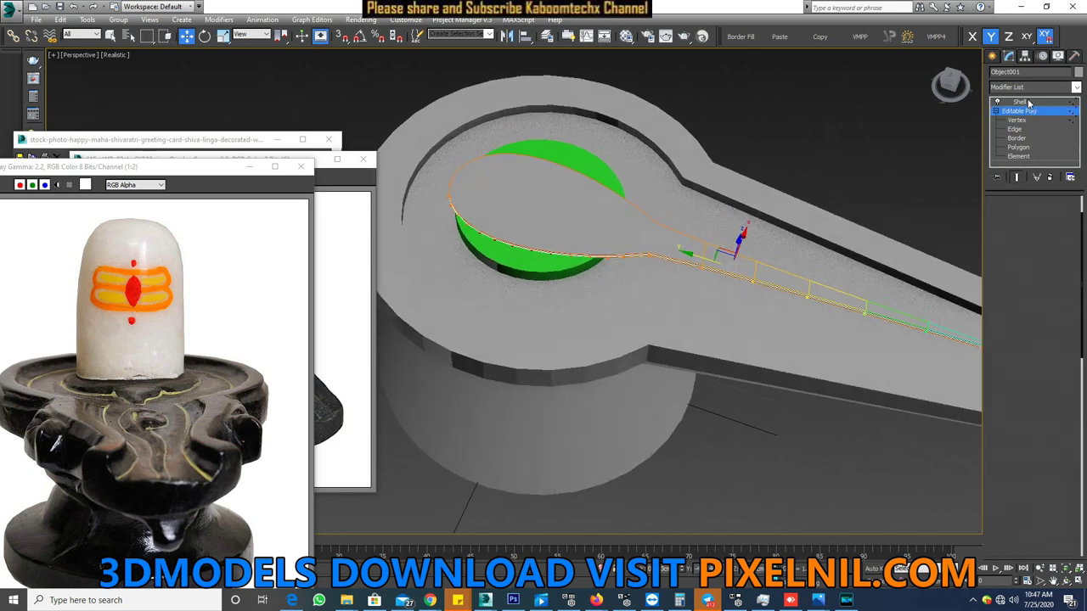
{"action": "left_click", "coordinate": [1030, 102]}
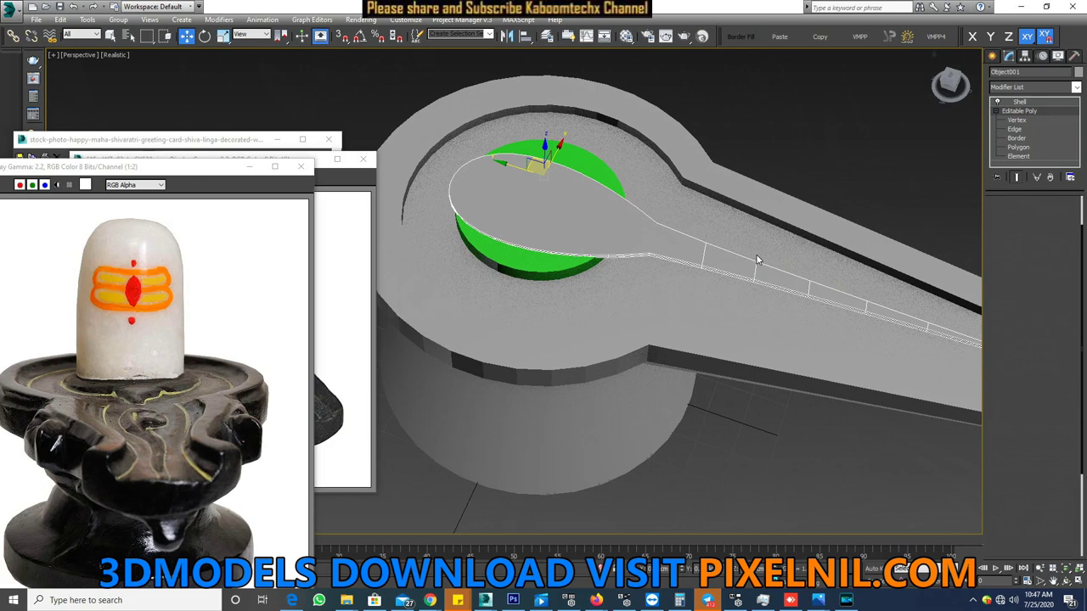
{"action": "scroll", "coordinate": [744, 242], "scroll_direction": "down", "scroll_amount": 5}
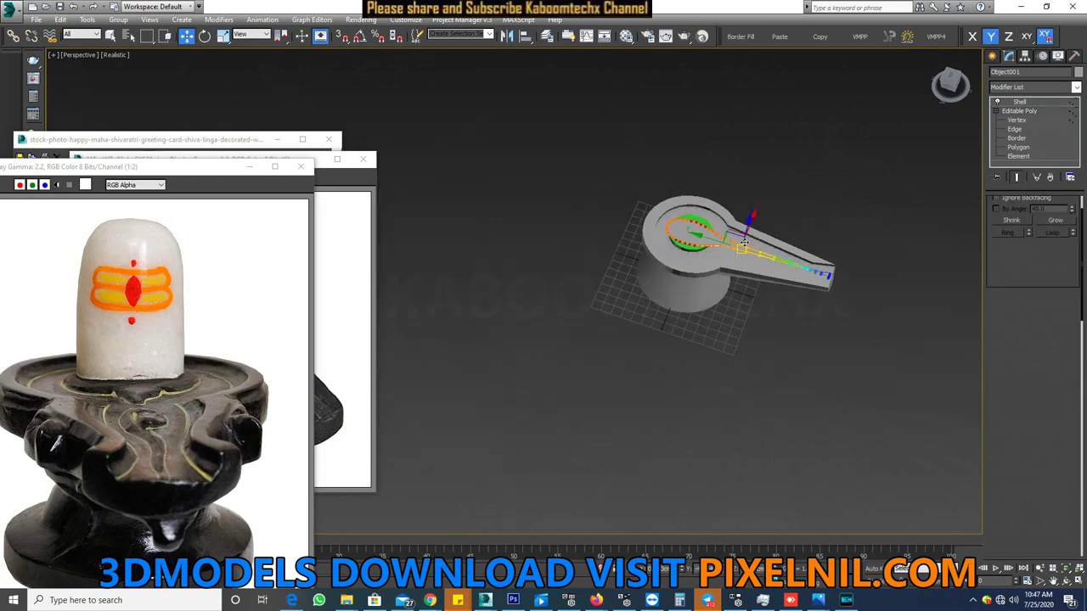
- Exit Vertex level, bring up Standard Primitives, and orbit to view the green disc from above
{"action": "key", "text": "1"}
{"action": "scroll", "coordinate": [681, 237], "scroll_direction": "up", "scroll_amount": 3}
{"action": "left_click", "coordinate": [1040, 120]}
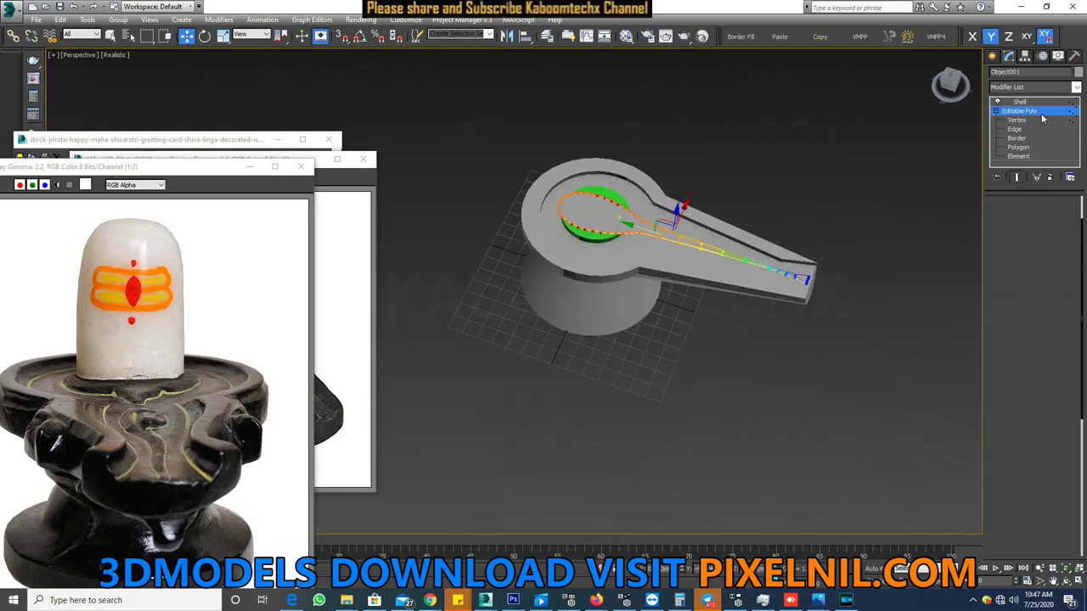
{"action": "left_click", "coordinate": [992, 55]}
{"action": "scroll", "coordinate": [584, 226], "scroll_direction": "up", "scroll_amount": 6}
{"action": "mouse_move", "coordinate": [584, 226]}
{"action": "middle_mouse_down", "text": "alt"}
{"action": "mouse_move", "coordinate": [568, 189]}
{"action": "mouse_move", "coordinate": [556, 235]}
{"action": "mouse_move", "coordinate": [530, 245]}
{"action": "middle_mouse_up", "text": "alt"}
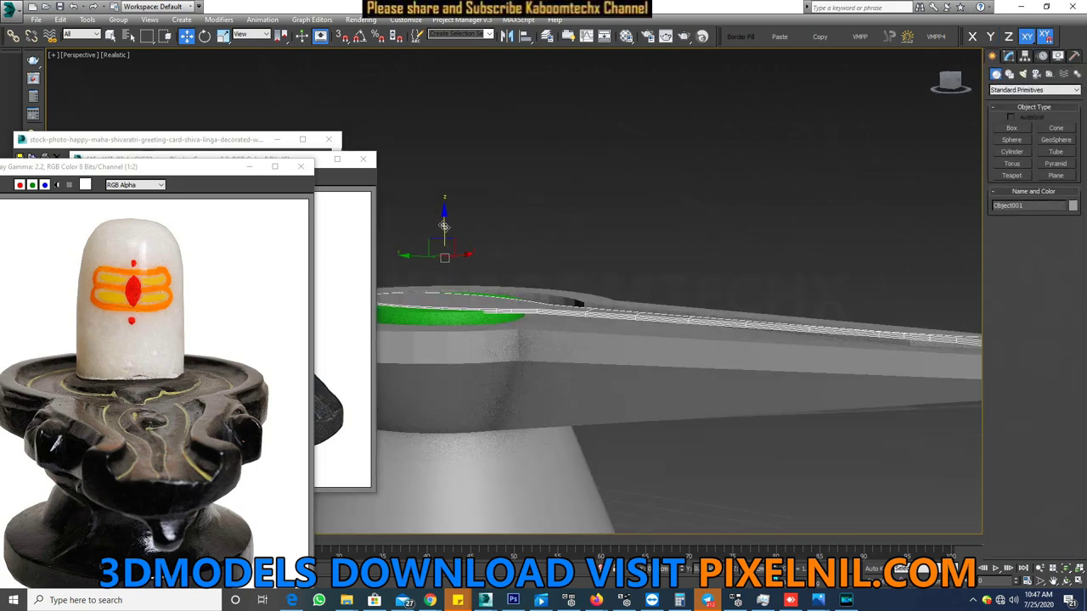
{"action": "key", "text": "F6"}
{"action": "middle_click_drag", "start_coordinate": [457, 235], "coordinate": [455, 241], "text": "alt"}
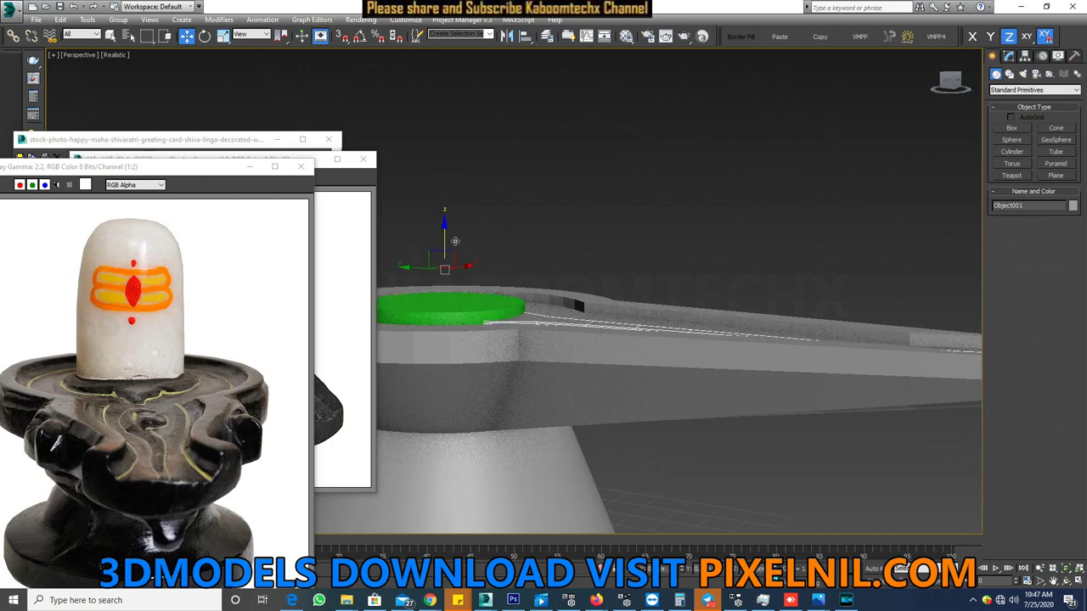
- Nudge the groove piece Object001 along X so it lines up with the spout
{"action": "key", "text": "z"}
{"action": "mouse_move", "coordinate": [632, 303]}
{"action": "middle_mouse_down", "text": "alt"}
{"action": "mouse_move", "coordinate": [595, 318]}
{"action": "mouse_move", "coordinate": [645, 327]}
{"action": "middle_mouse_up", "text": "alt"}
{"action": "scroll", "coordinate": [640, 317], "scroll_direction": "up", "scroll_amount": 4}
{"action": "scroll", "coordinate": [645, 327], "scroll_direction": "up", "scroll_amount": 3}
{"action": "left_click", "coordinate": [666, 352]}
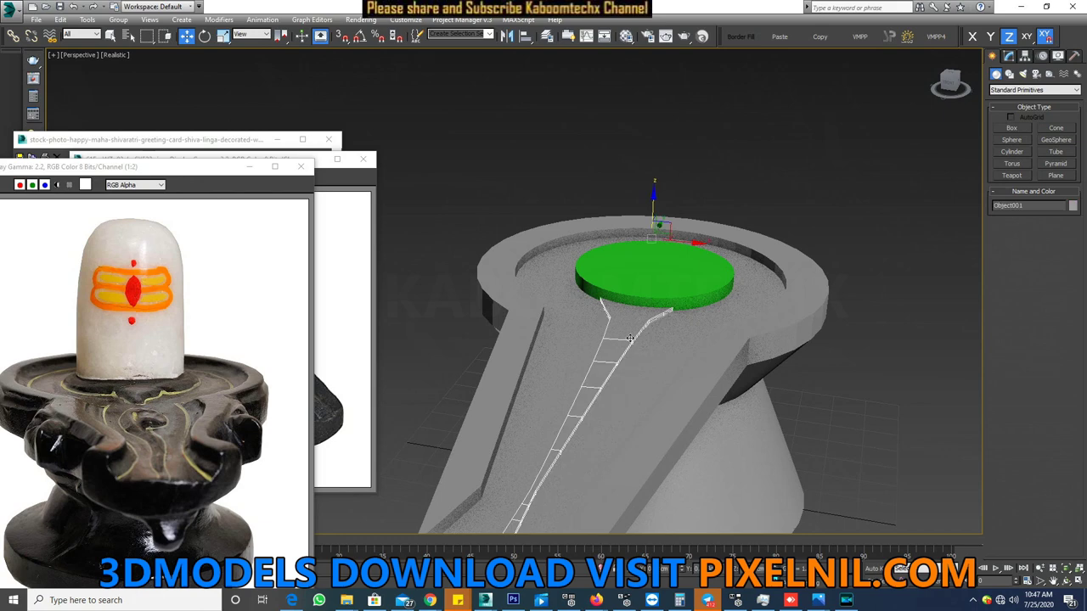
{"action": "scroll", "coordinate": [666, 353], "scroll_direction": "up", "scroll_amount": 2}
{"action": "left_click_drag", "start_coordinate": [587, 202], "coordinate": [595, 203]}
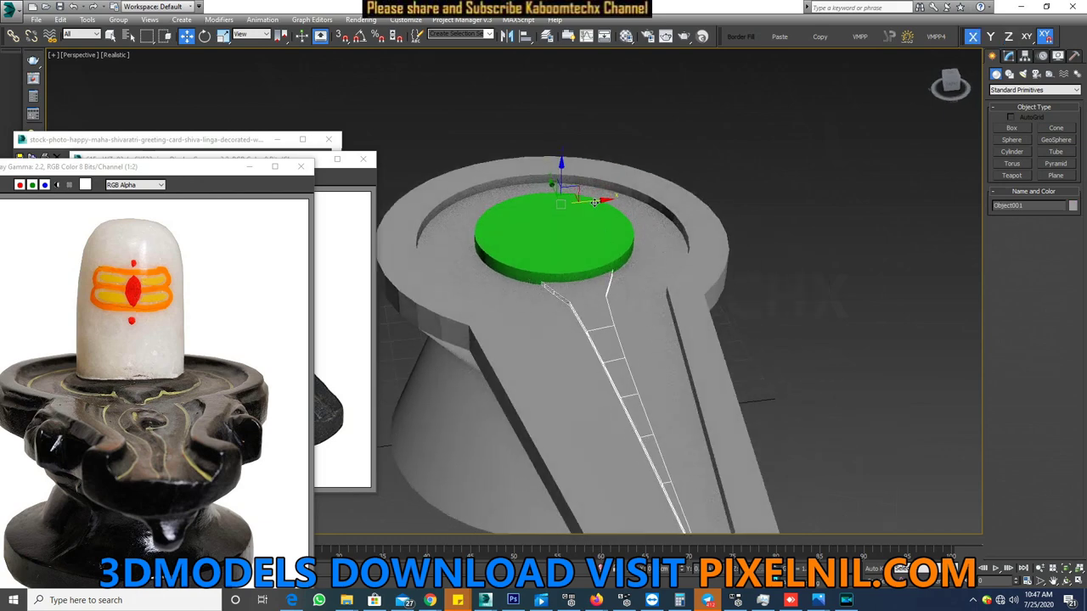
{"action": "scroll", "coordinate": [592, 204], "scroll_direction": "down", "scroll_amount": 2}
{"action": "middle_click_drag", "start_coordinate": [592, 204], "coordinate": [607, 243], "text": "alt"}
{"action": "left_click_drag", "start_coordinate": [627, 215], "coordinate": [629, 204]}
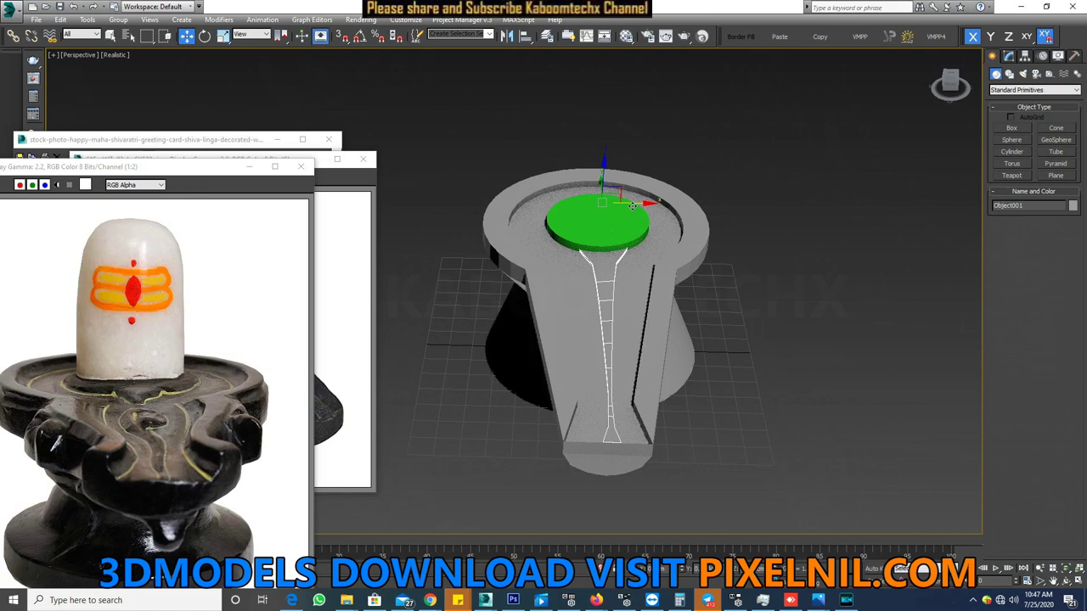
{"action": "mouse_move", "coordinate": [629, 204]}
{"action": "middle_mouse_down", "text": "alt"}
{"action": "mouse_move", "coordinate": [679, 311]}
{"action": "mouse_move", "coordinate": [706, 287]}
{"action": "middle_mouse_up", "text": "alt"}
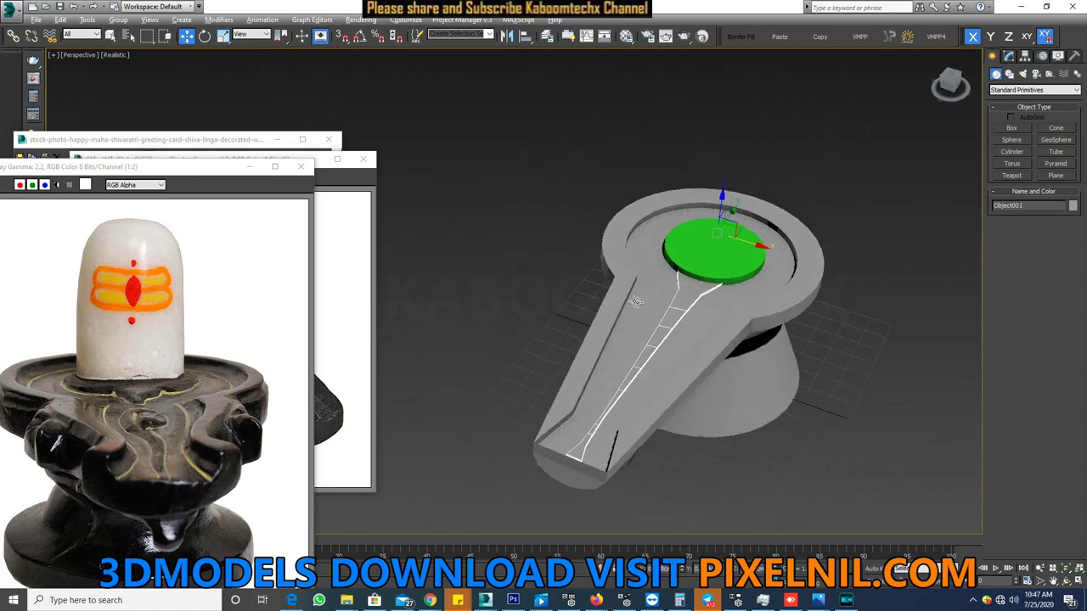
{"action": "left_click_drag", "start_coordinate": [782, 273], "coordinate": [760, 296]}
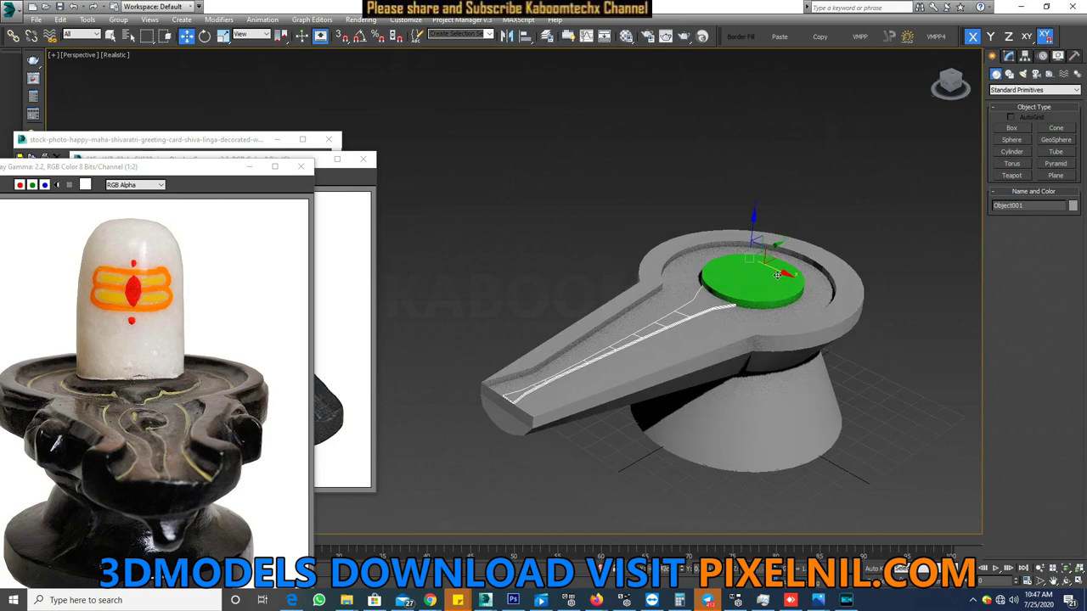
- Shift the green disc Cylinder003 slightly, lowering it about 0.161 cm into the base's top
{"action": "left_click", "coordinate": [760, 296]}
{"action": "mouse_move", "coordinate": [760, 296]}
{"action": "middle_mouse_down", "text": "alt"}
{"action": "mouse_move", "coordinate": [739, 272]}
{"action": "mouse_move", "coordinate": [751, 249]}
{"action": "middle_mouse_up", "text": "alt"}
{"action": "scroll", "coordinate": [751, 249], "scroll_direction": "up", "scroll_amount": 2}
{"action": "left_click_drag", "start_coordinate": [748, 245], "coordinate": [743, 250]}
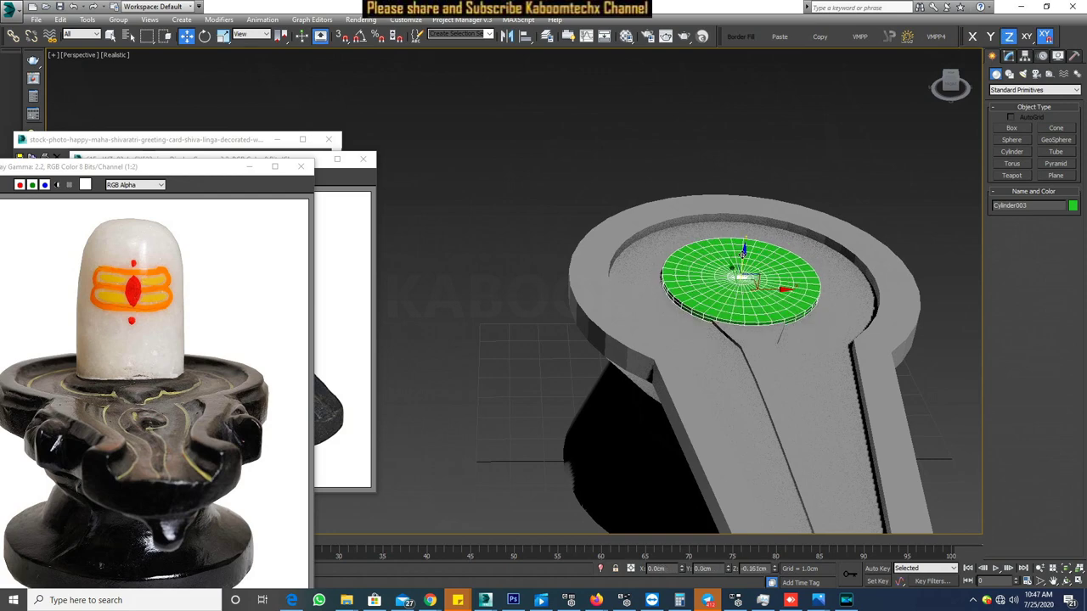
- Add the spout groove to the green disc selection and apply a MeshSmooth modifier to both
{"action": "left_click", "coordinate": [755, 334], "text": "ctrl"}
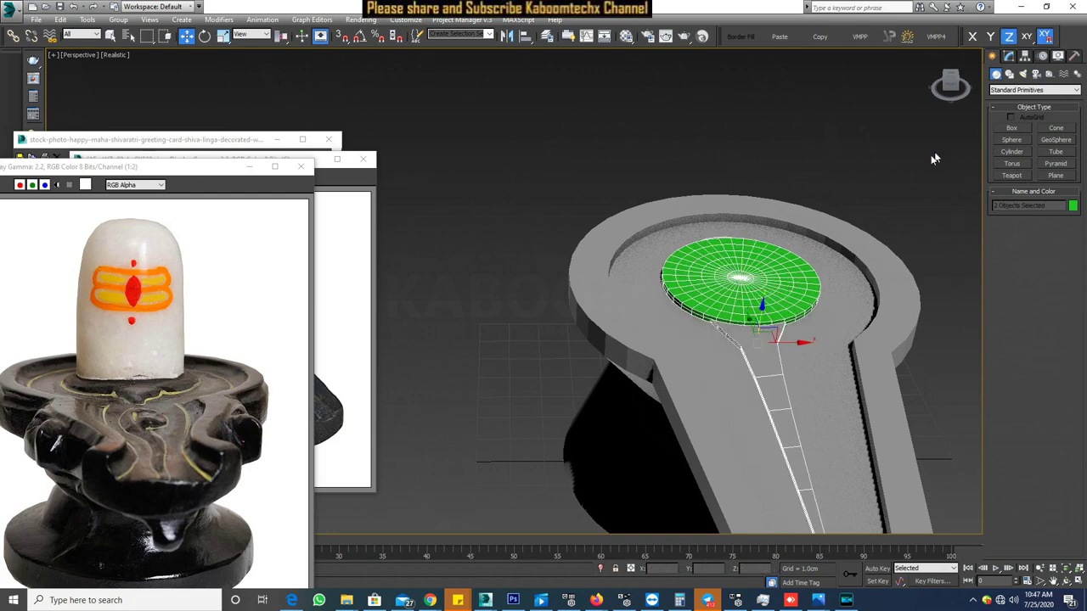
{"action": "middle_click_drag", "start_coordinate": [771, 291], "coordinate": [952, 197], "text": "alt"}
{"action": "left_click", "coordinate": [1013, 54]}
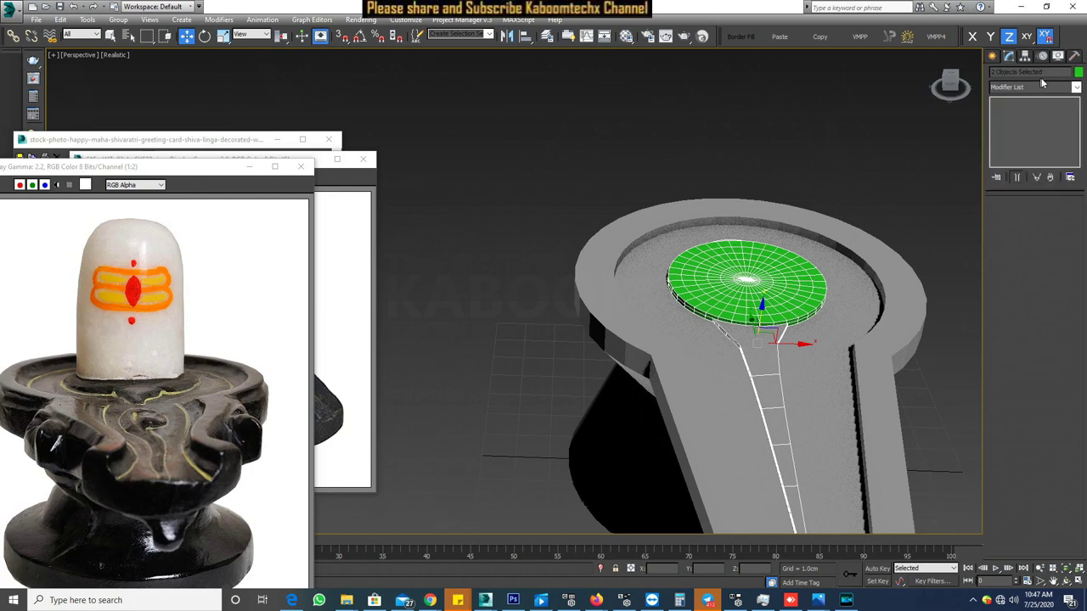
{"action": "left_click", "coordinate": [1047, 90]}
{"action": "scroll", "coordinate": [1038, 119], "scroll_direction": "down", "scroll_amount": 1}
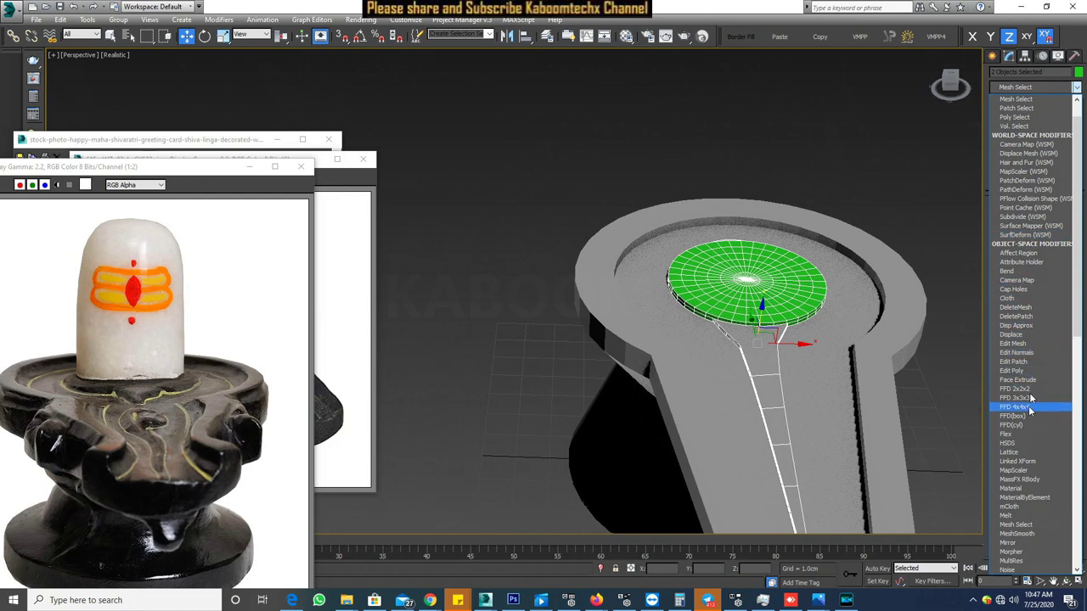
{"action": "scroll", "coordinate": [1030, 416], "scroll_direction": "down", "scroll_amount": 1}
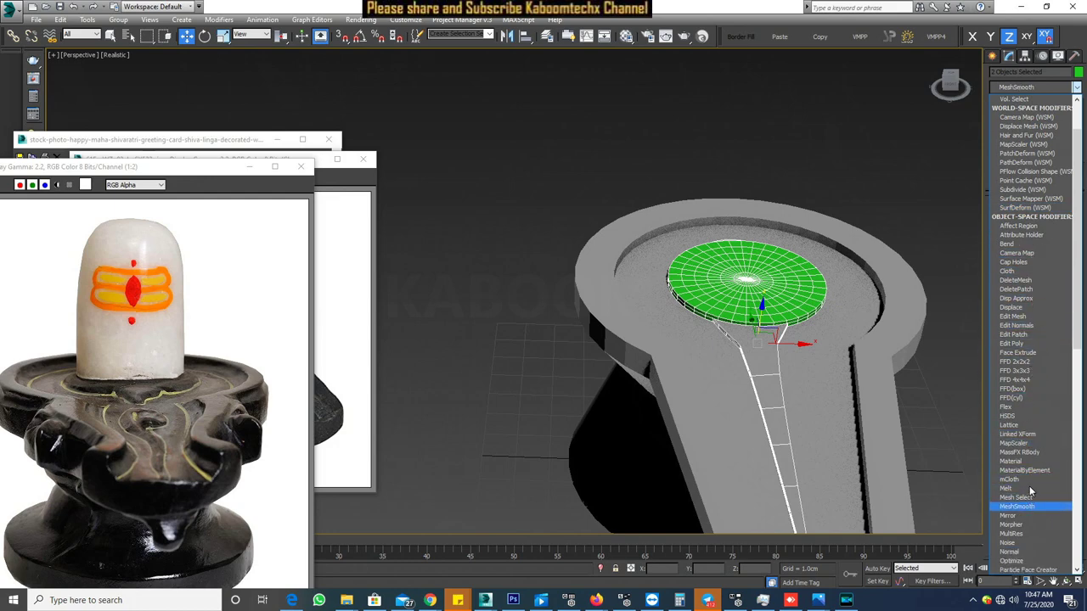
{"action": "left_click", "coordinate": [1019, 472]}
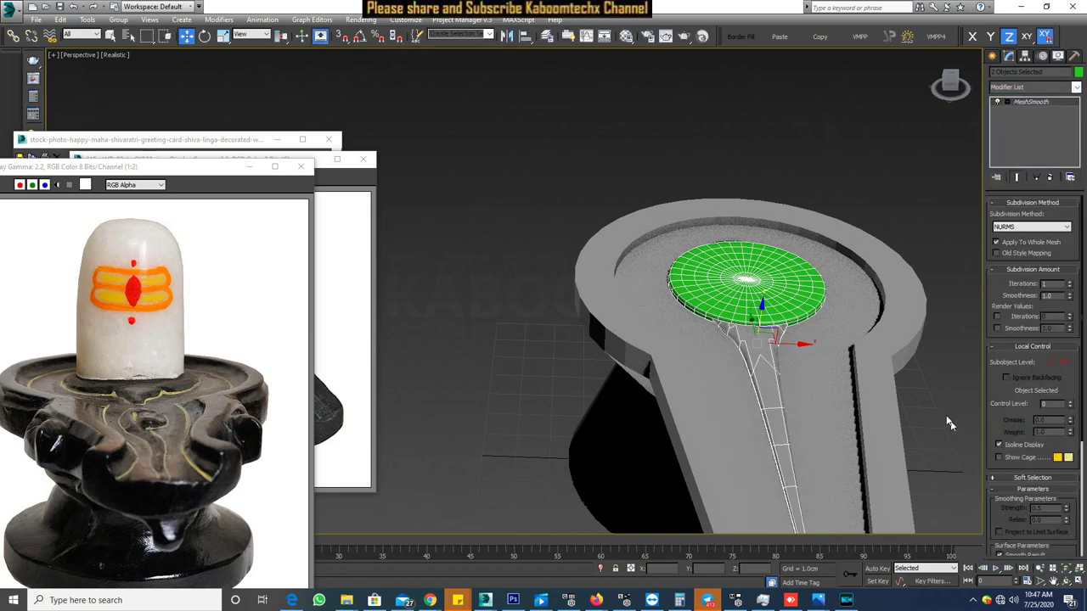
{"action": "left_click", "coordinate": [896, 221]}
{"action": "scroll", "coordinate": [893, 221], "scroll_direction": "down", "scroll_amount": 3}
{"action": "middle_click_drag", "start_coordinate": [894, 220], "coordinate": [864, 314], "text": "alt"}
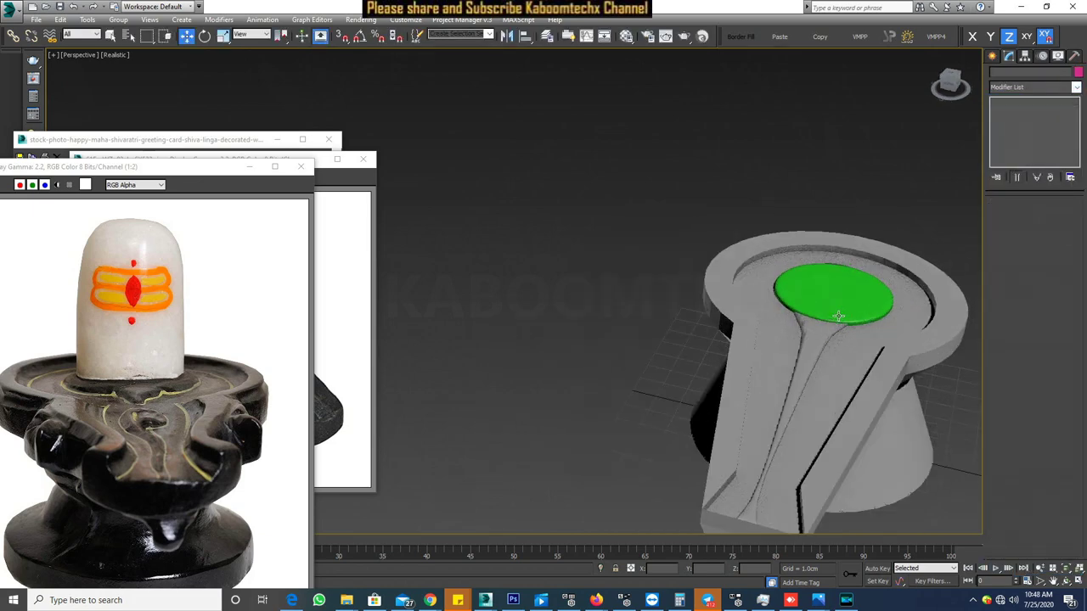
- Set the green disc's MeshSmooth Iterations to 2, then reselect the stem and disc
{"action": "scroll", "coordinate": [865, 314], "scroll_direction": "up", "scroll_amount": 5}
{"action": "left_click", "coordinate": [865, 314]}
{"action": "left_click", "coordinate": [880, 325]}
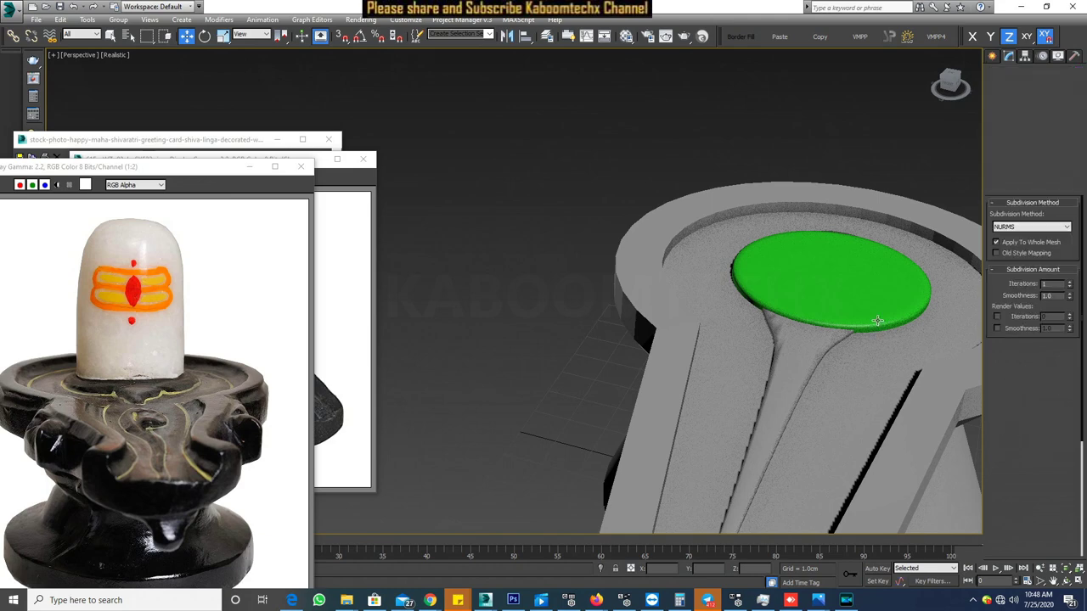
{"action": "left_click", "coordinate": [1070, 285]}
{"action": "left_click", "coordinate": [1069, 286]}
{"action": "left_click", "coordinate": [1070, 285]}
{"action": "scroll", "coordinate": [838, 296], "scroll_direction": "up", "scroll_amount": 3}
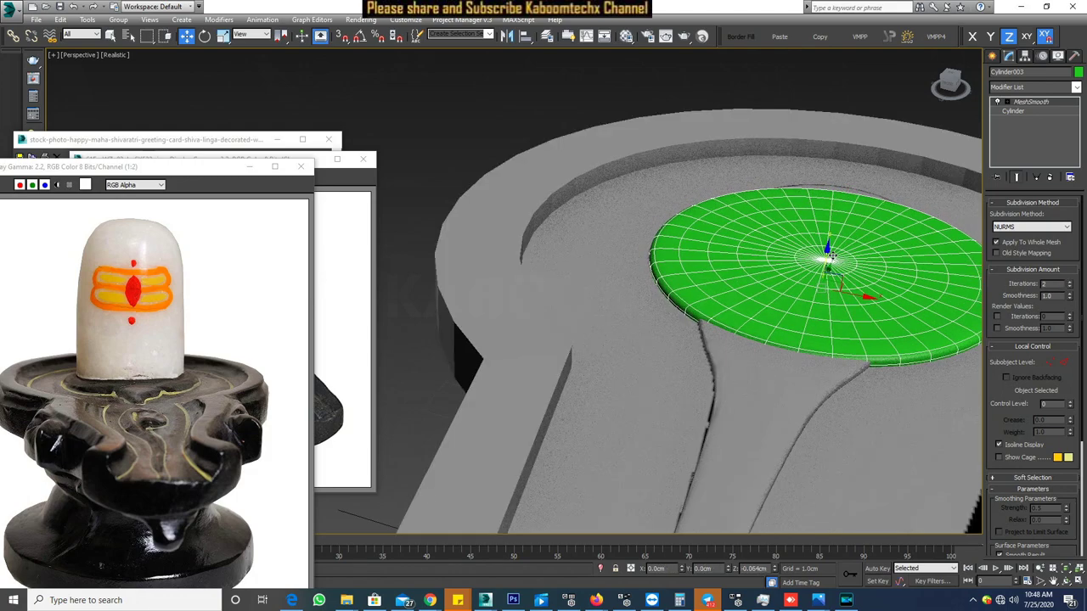
{"action": "scroll", "coordinate": [828, 253], "scroll_direction": "down", "scroll_amount": 3}
{"action": "middle_click_drag", "start_coordinate": [829, 264], "coordinate": [853, 374], "text": "alt"}
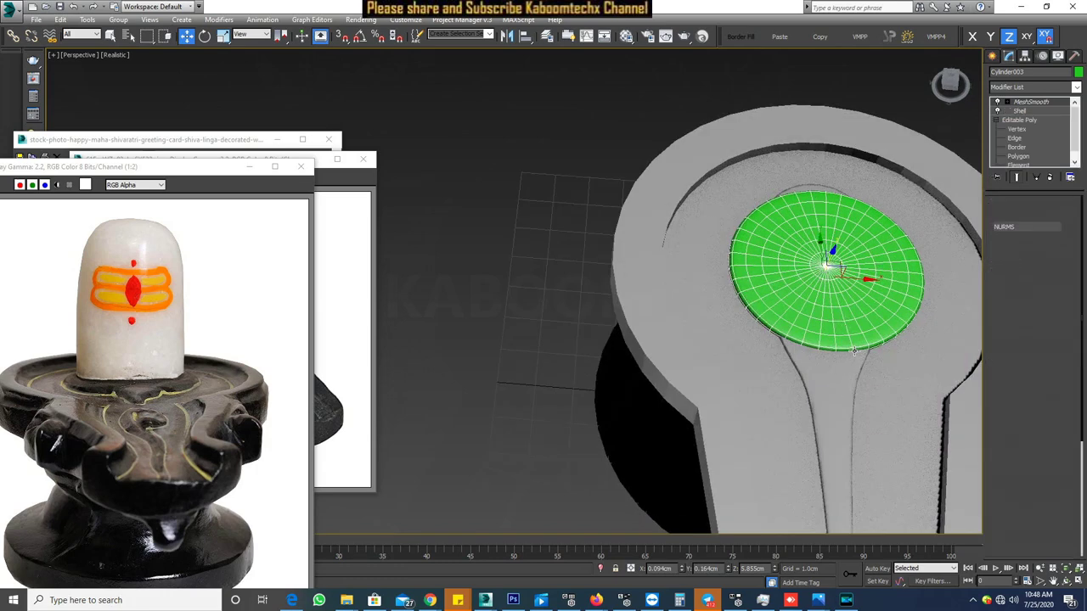
{"action": "left_click", "coordinate": [857, 358], "text": "ctrl"}
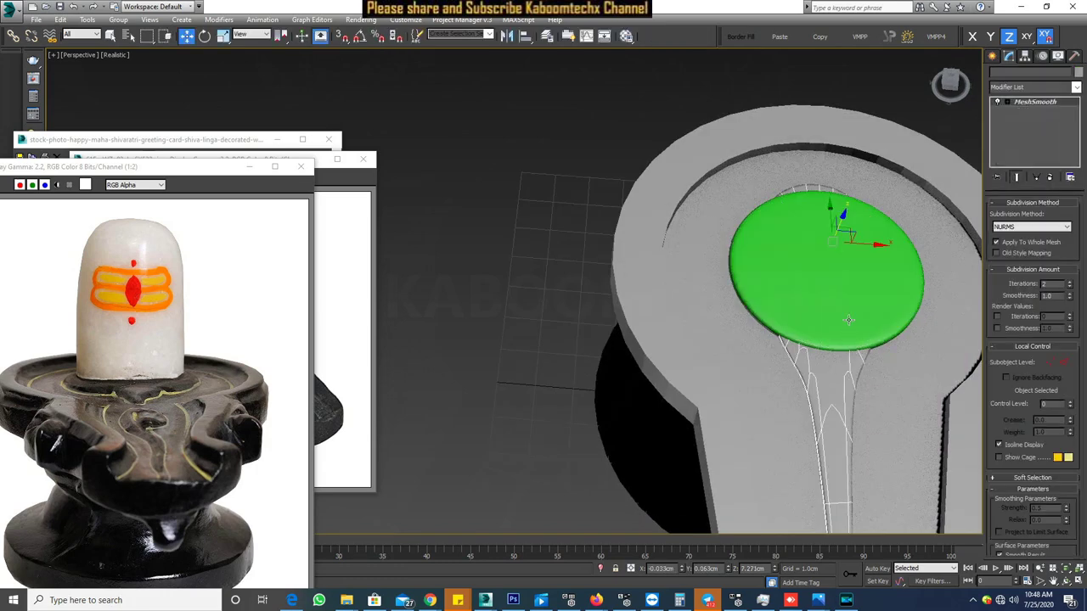
{"action": "left_click", "coordinate": [823, 219]}
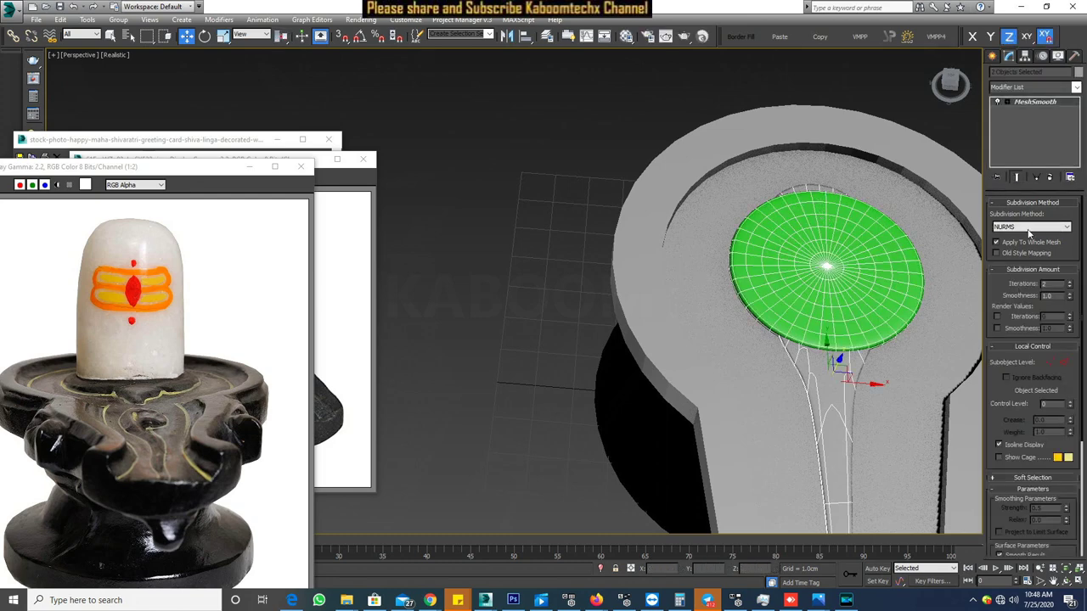
- Turn off Use Soft Selection at the stem's Editable Poly vertex level
{"action": "left_click", "coordinate": [1050, 362]}
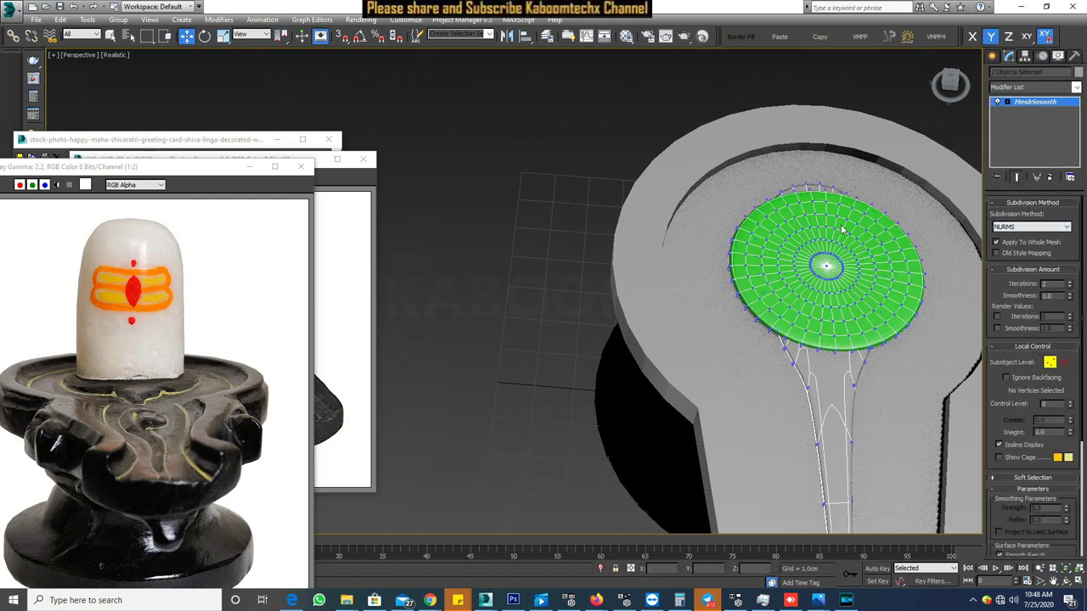
{"action": "left_click", "coordinate": [1016, 102]}
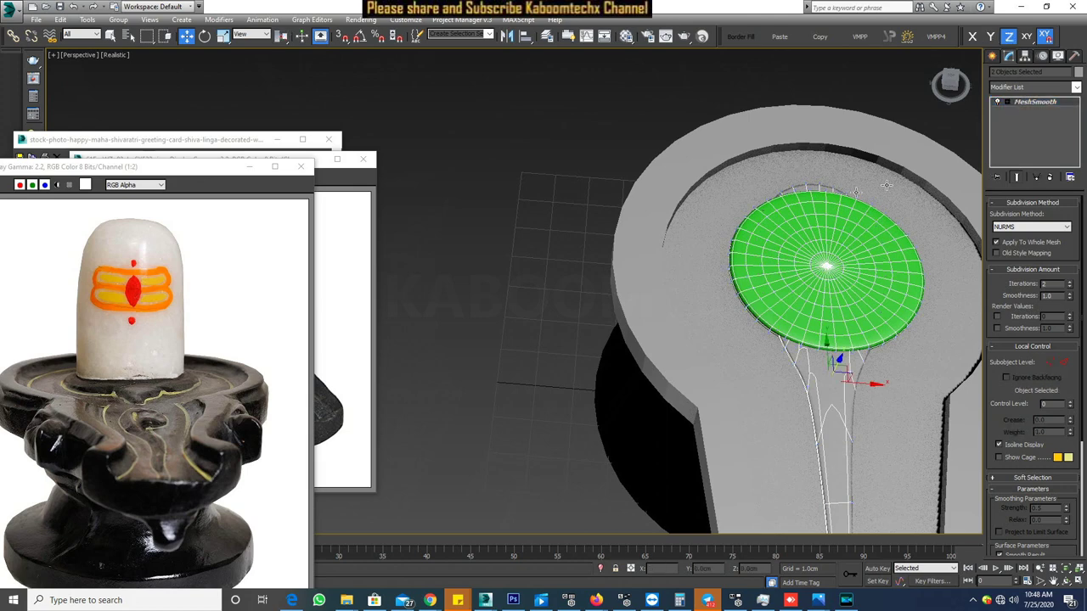
{"action": "left_click", "coordinate": [815, 361]}
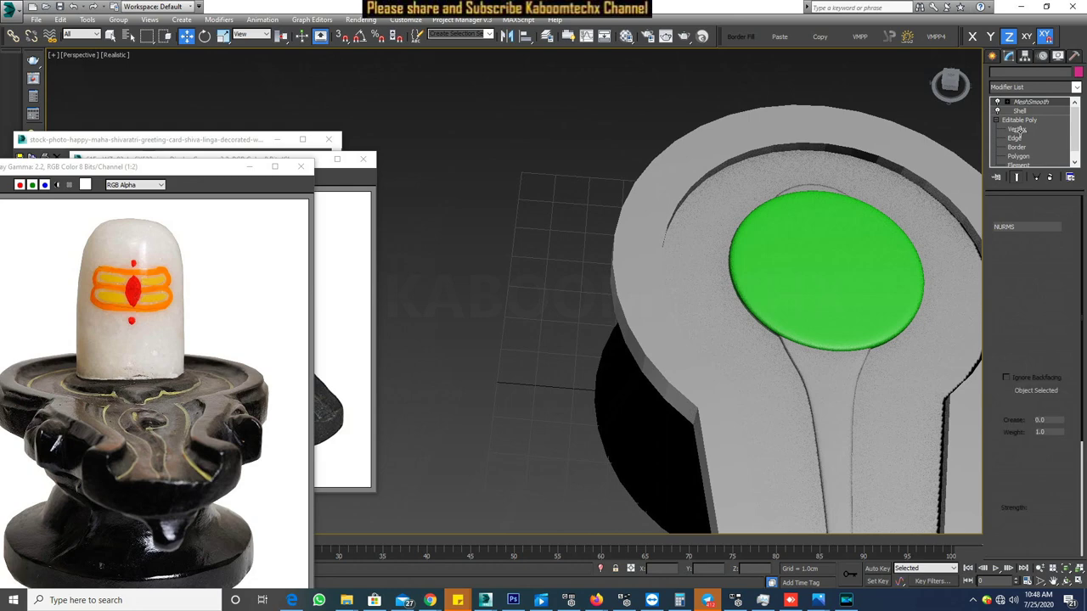
{"action": "left_click", "coordinate": [1031, 101]}
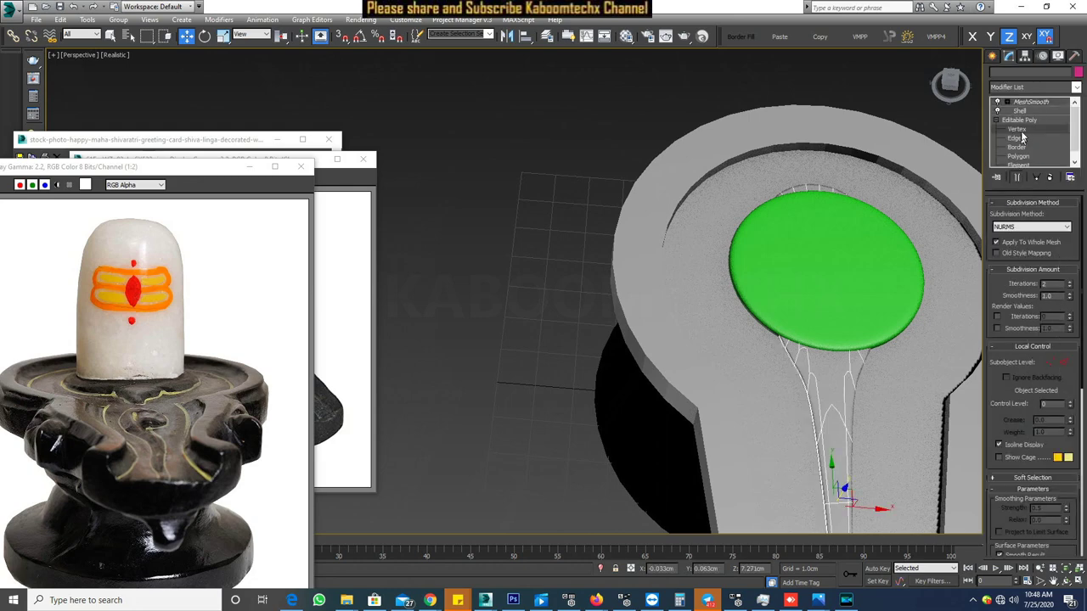
{"action": "left_click", "coordinate": [997, 100]}
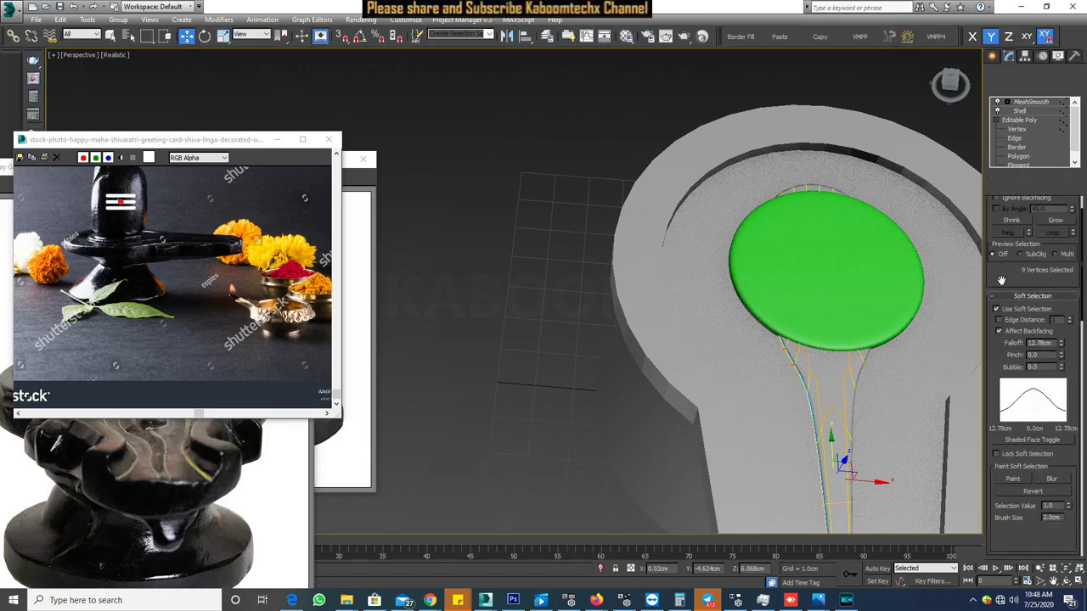
{"action": "left_click", "coordinate": [996, 309]}
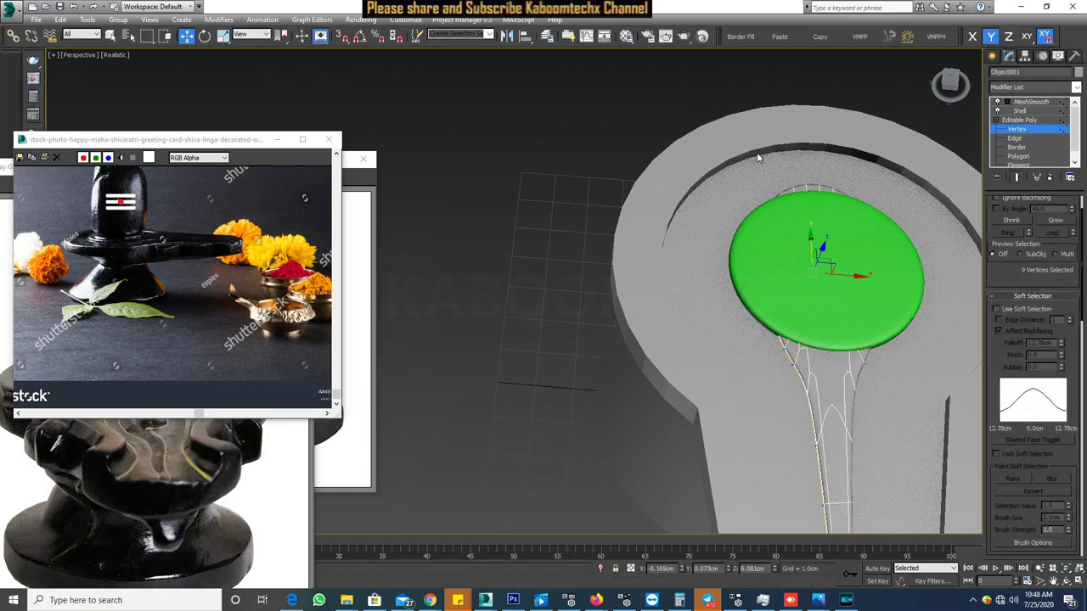
{"action": "left_click_drag", "start_coordinate": [765, 170], "coordinate": [878, 222]}
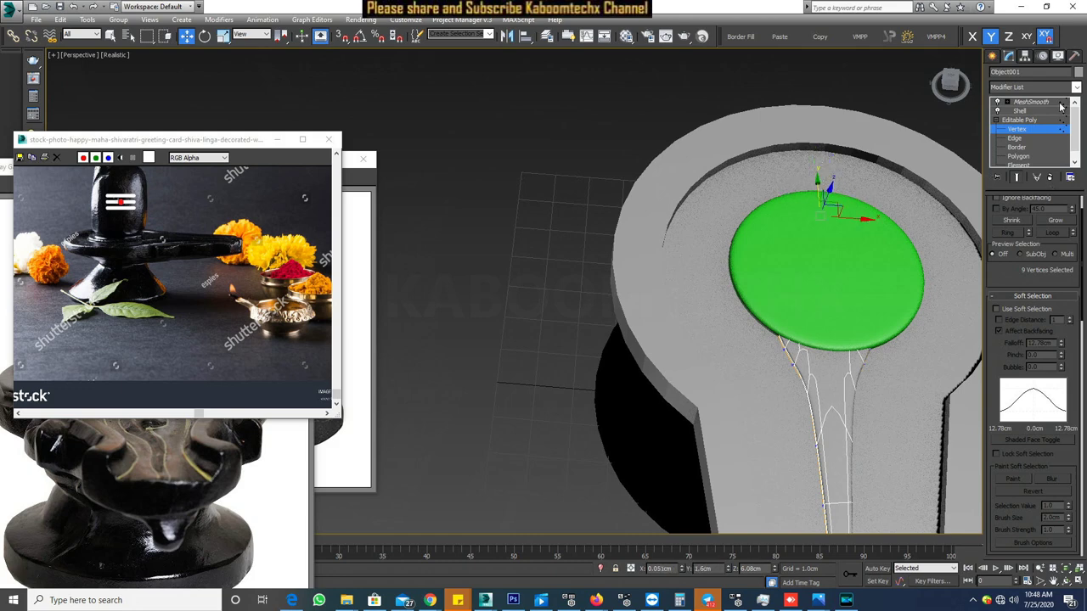
{"action": "left_click", "coordinate": [1036, 121]}
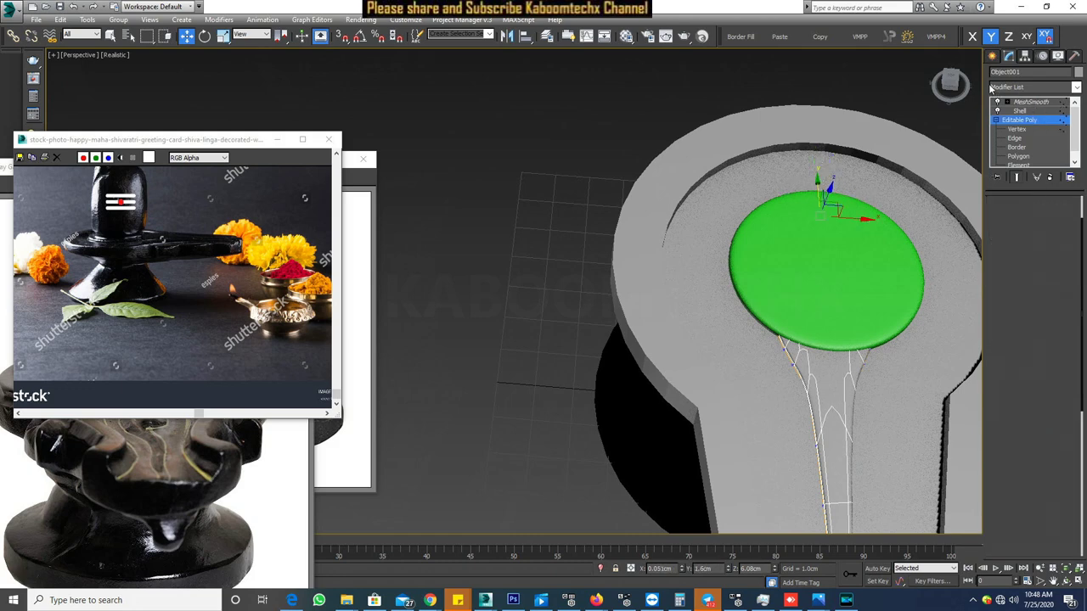
- Select the base Cylinder002 and show its modifier settings
{"action": "scroll", "coordinate": [688, 119], "scroll_direction": "down", "scroll_amount": 1}
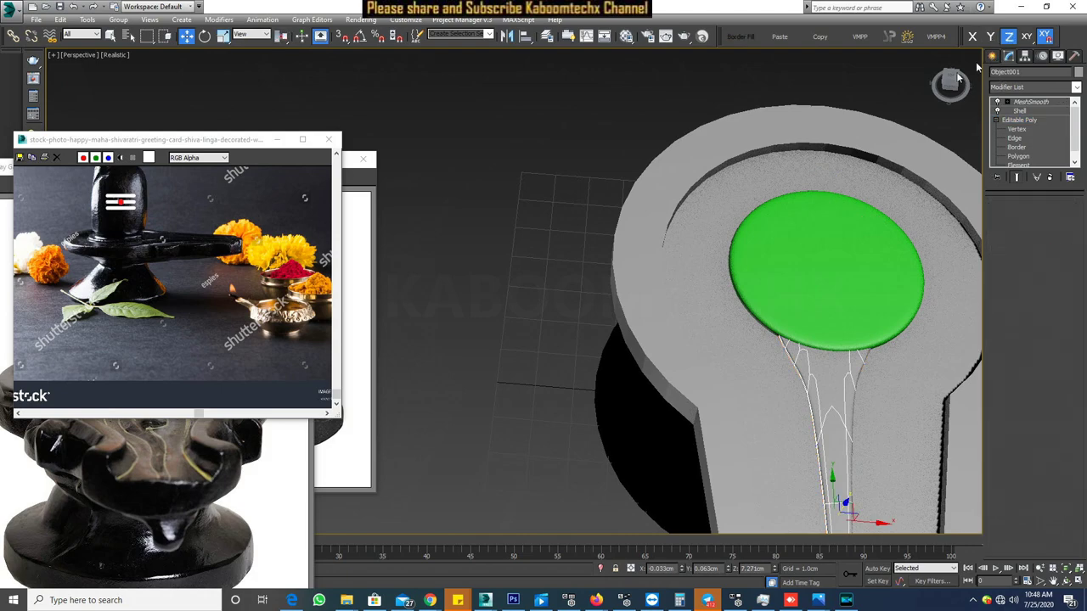
{"action": "left_click", "coordinate": [678, 67]}
{"action": "scroll", "coordinate": [670, 135], "scroll_direction": "down", "scroll_amount": 4}
{"action": "scroll", "coordinate": [782, 238], "scroll_direction": "up", "scroll_amount": 2}
{"action": "mouse_move", "coordinate": [781, 238]}
{"action": "middle_mouse_down", "text": "alt"}
{"action": "mouse_move", "coordinate": [721, 252]}
{"action": "mouse_move", "coordinate": [764, 254]}
{"action": "middle_mouse_up", "text": "alt"}
{"action": "scroll", "coordinate": [721, 253], "scroll_direction": "up", "scroll_amount": 2}
{"action": "scroll", "coordinate": [721, 252], "scroll_direction": "down", "scroll_amount": 3}
{"action": "left_click", "coordinate": [815, 254]}
{"action": "left_click", "coordinate": [1008, 56]}
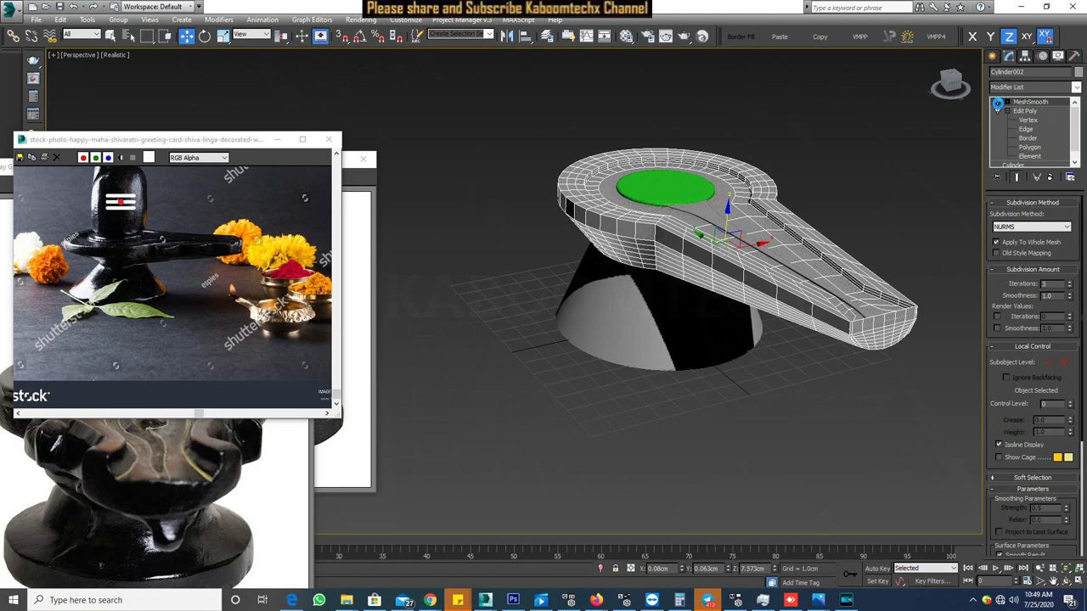
- Switch the base's MeshSmooth on and orbit to inspect the smoothed model
{"action": "left_click", "coordinate": [997, 103]}
{"action": "left_click", "coordinate": [874, 213]}
{"action": "mouse_move", "coordinate": [878, 213]}
{"action": "middle_mouse_down", "text": "alt"}
{"action": "mouse_move", "coordinate": [861, 236]}
{"action": "mouse_move", "coordinate": [798, 236]}
{"action": "mouse_move", "coordinate": [892, 196]}
{"action": "mouse_move", "coordinate": [941, 194]}
{"action": "mouse_move", "coordinate": [920, 233]}
{"action": "middle_mouse_up", "text": "alt"}
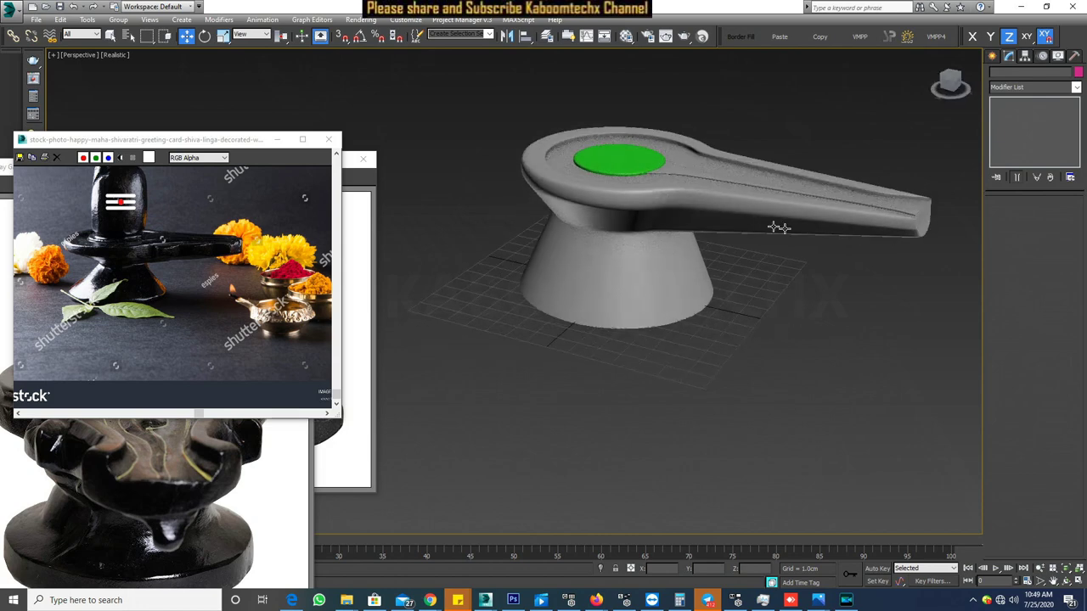
{"action": "scroll", "coordinate": [776, 226], "scroll_direction": "up", "scroll_amount": 3}
{"action": "scroll", "coordinate": [721, 213], "scroll_direction": "up", "scroll_amount": 3}
{"action": "scroll", "coordinate": [779, 310], "scroll_direction": "down", "scroll_amount": 5}
- Reselect the base Cylinder002 and bring up the standard primitives for creation
{"action": "mouse_move", "coordinate": [868, 322]}
{"action": "middle_mouse_down", "text": "alt"}
{"action": "mouse_move", "coordinate": [803, 298]}
{"action": "mouse_move", "coordinate": [781, 313]}
{"action": "mouse_move", "coordinate": [794, 317]}
{"action": "middle_mouse_up", "text": "alt"}
{"action": "scroll", "coordinate": [687, 415], "scroll_direction": "up", "scroll_amount": 3}
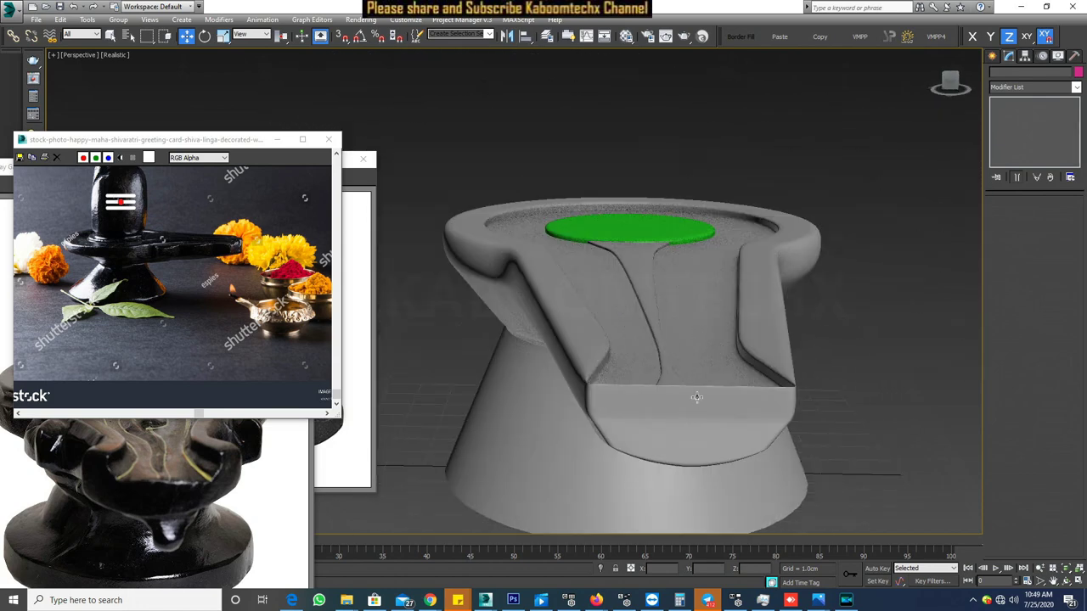
{"action": "left_click", "coordinate": [699, 391]}
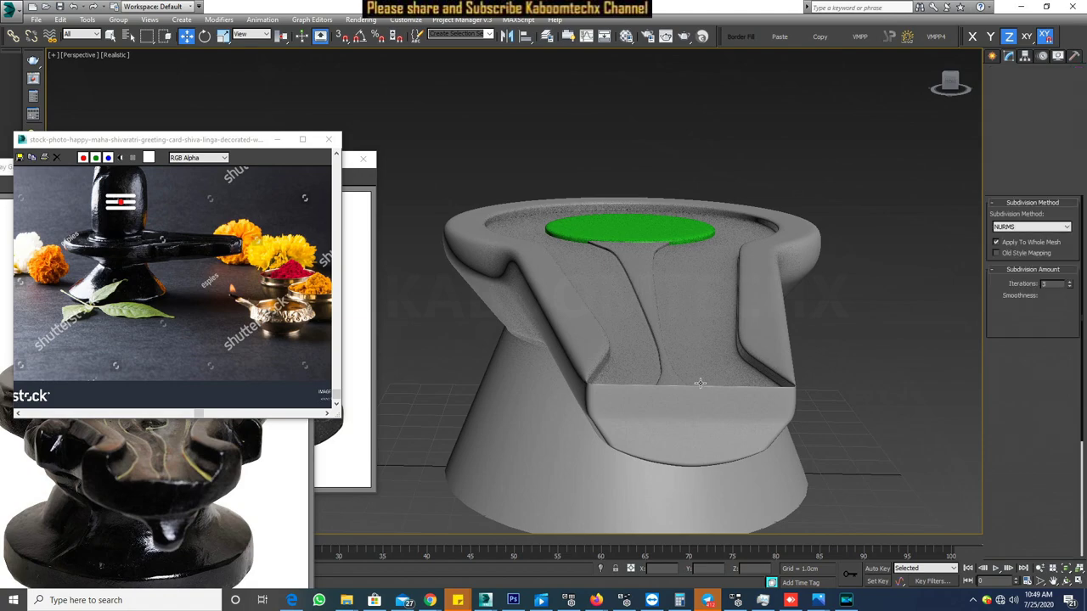
{"action": "middle_click_drag", "start_coordinate": [705, 387], "coordinate": [625, 237], "text": "alt"}
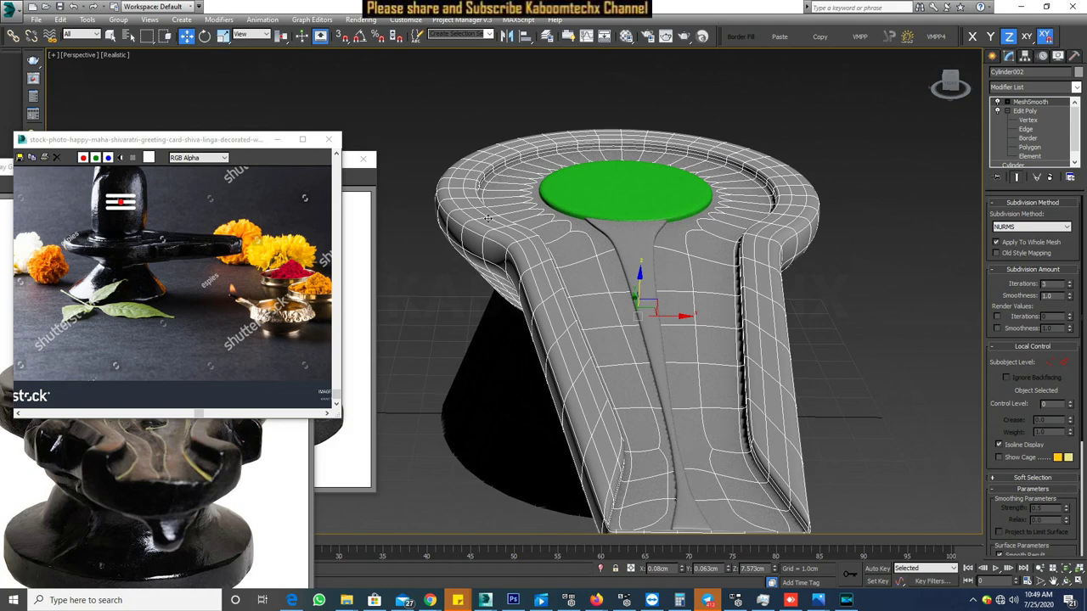
{"action": "left_click", "coordinate": [996, 56]}
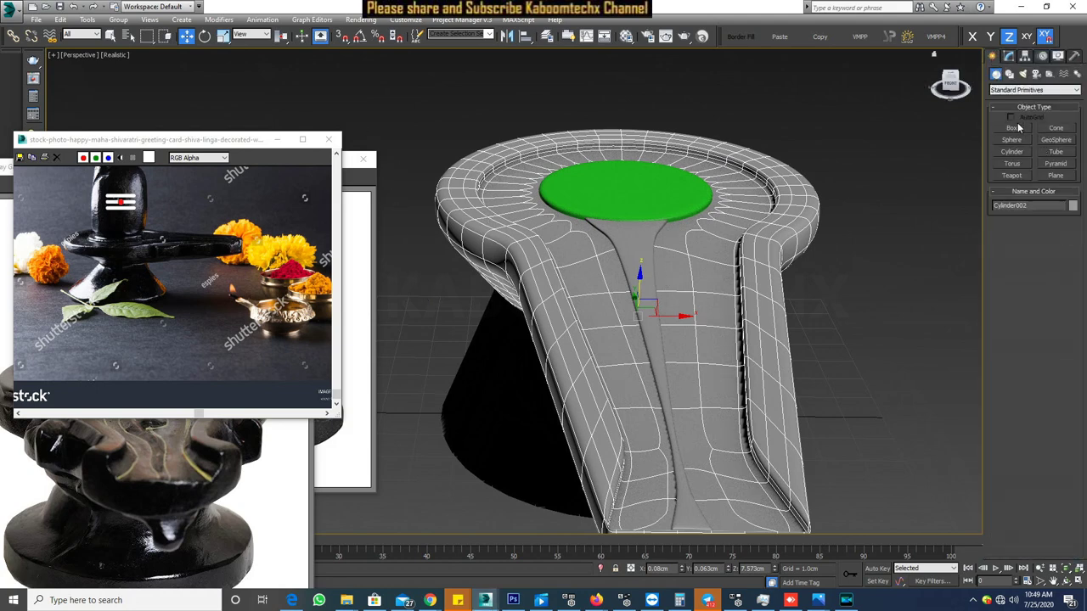
- Draw an Extended Primitives Capsule in the Top view, outward from the green disc's centre
{"action": "scroll", "coordinate": [151, 200], "scroll_direction": "up", "scroll_amount": 3}
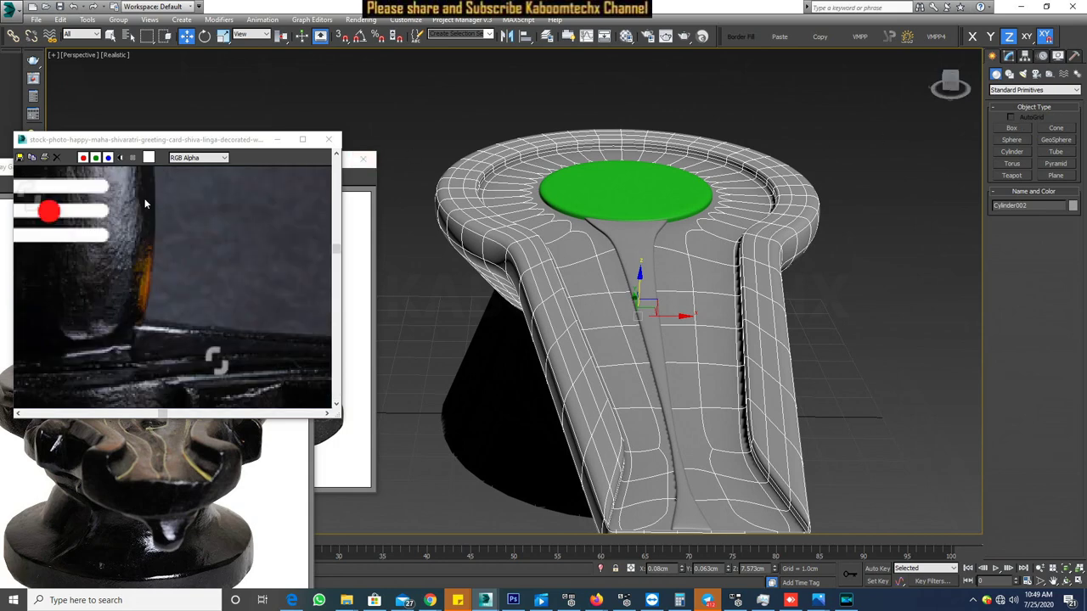
{"action": "scroll", "coordinate": [145, 204], "scroll_direction": "down", "scroll_amount": 1}
{"action": "left_click", "coordinate": [1002, 90]}
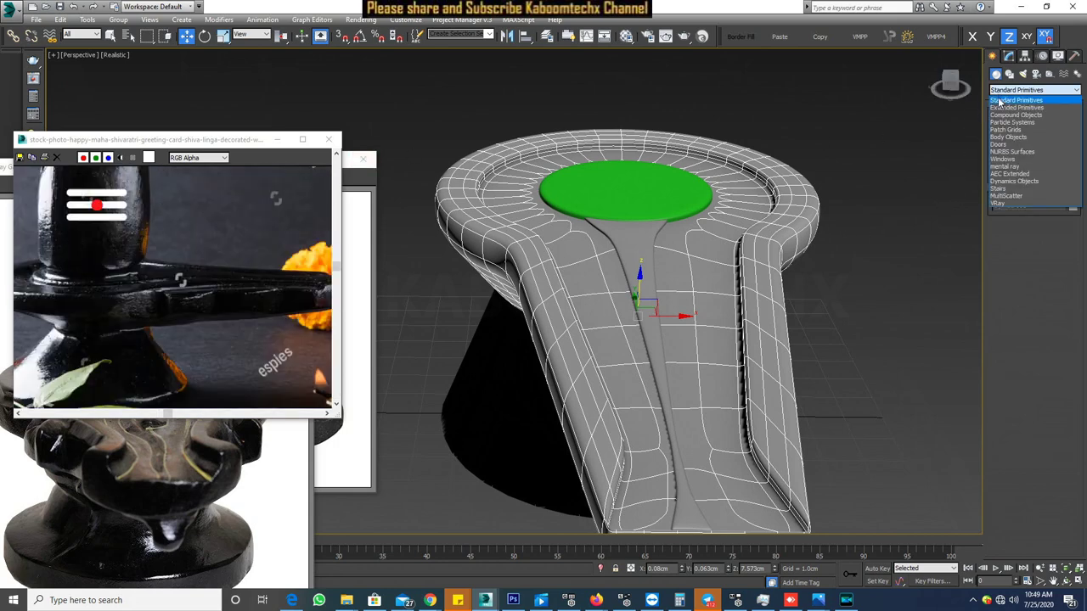
{"action": "left_click", "coordinate": [1003, 108]}
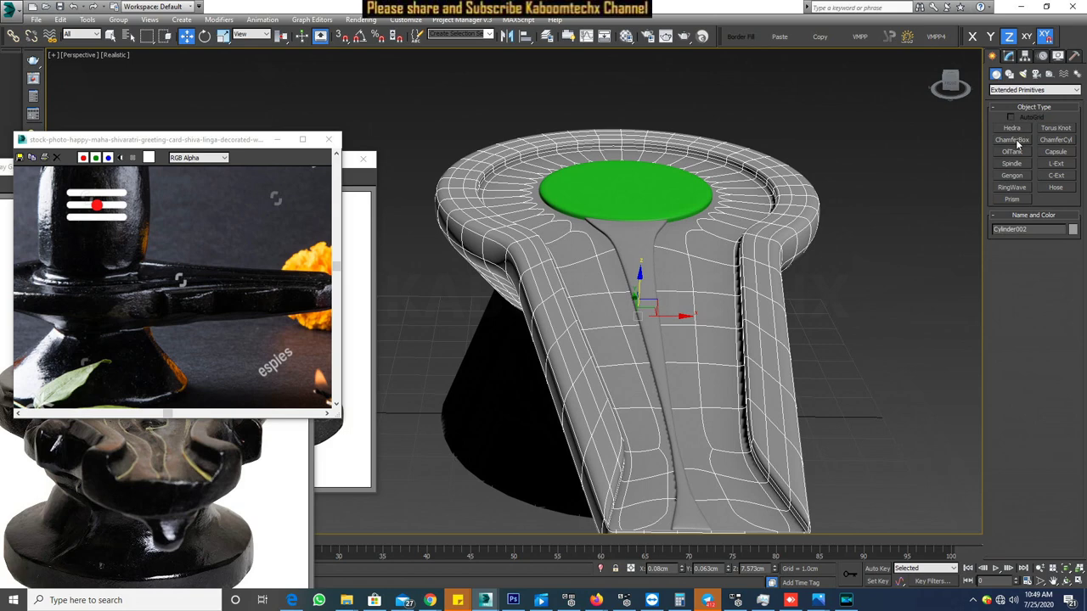
{"action": "left_click", "coordinate": [1062, 152]}
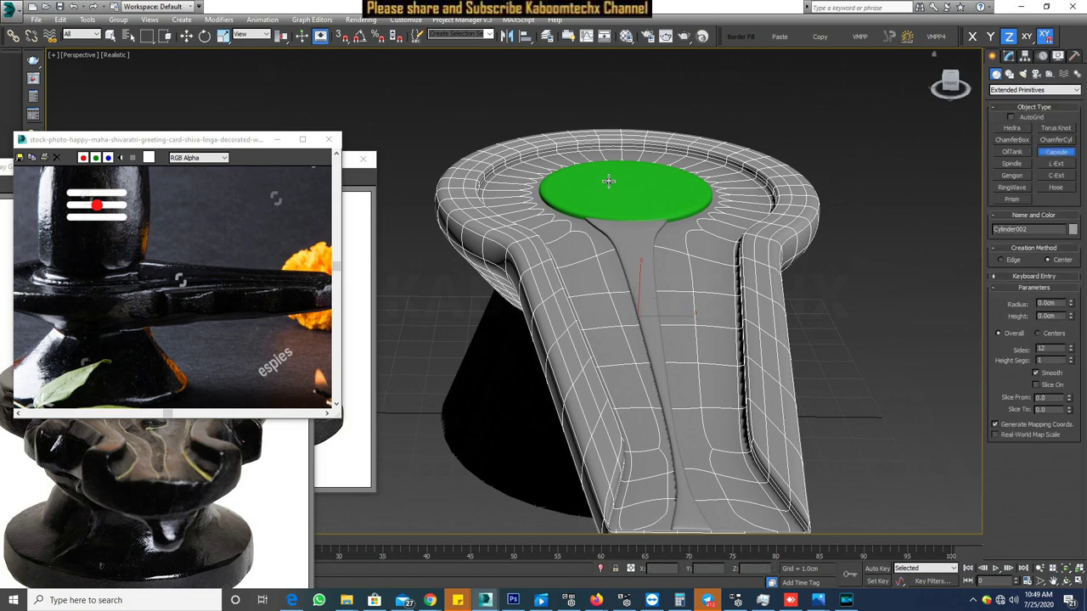
{"action": "scroll", "coordinate": [133, 210], "scroll_direction": "down", "scroll_amount": 3}
{"action": "scroll", "coordinate": [133, 210], "scroll_direction": "up", "scroll_amount": 1}
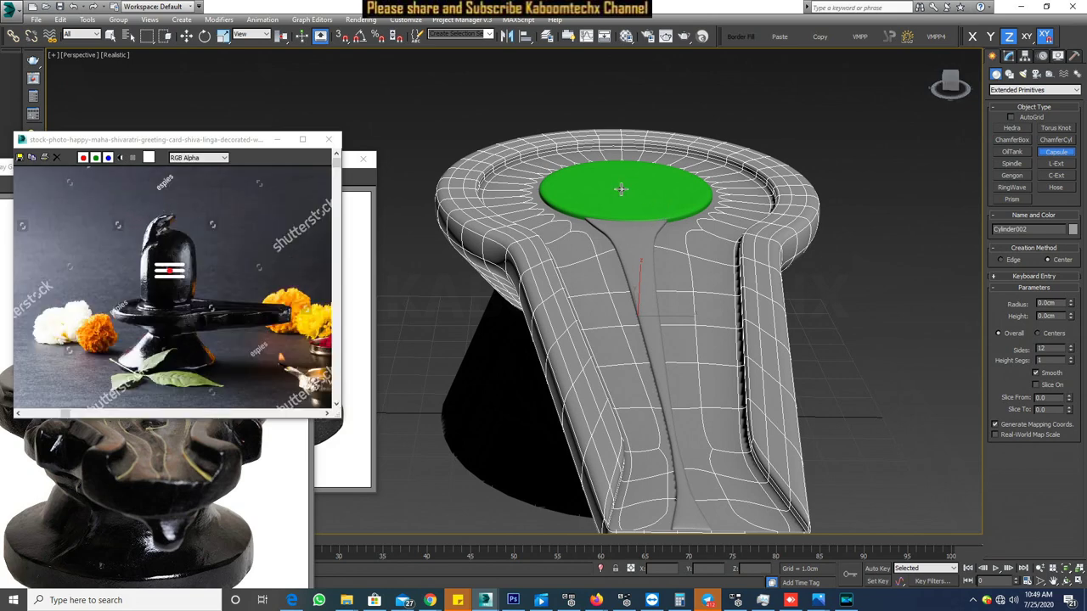
{"action": "key", "text": "t"}
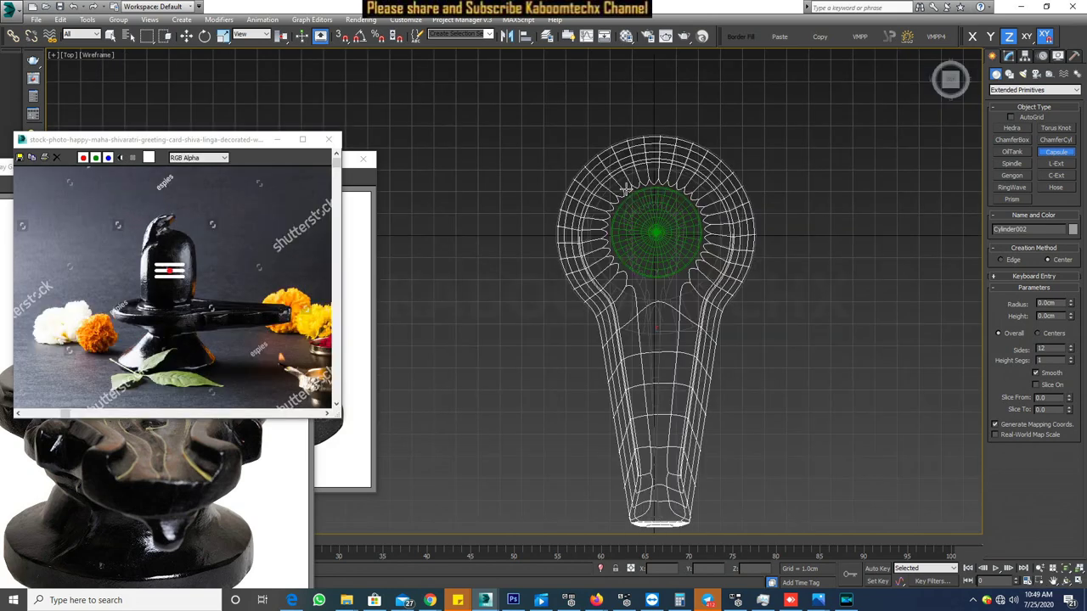
{"action": "left_click_drag", "start_coordinate": [655, 233], "coordinate": [688, 265]}
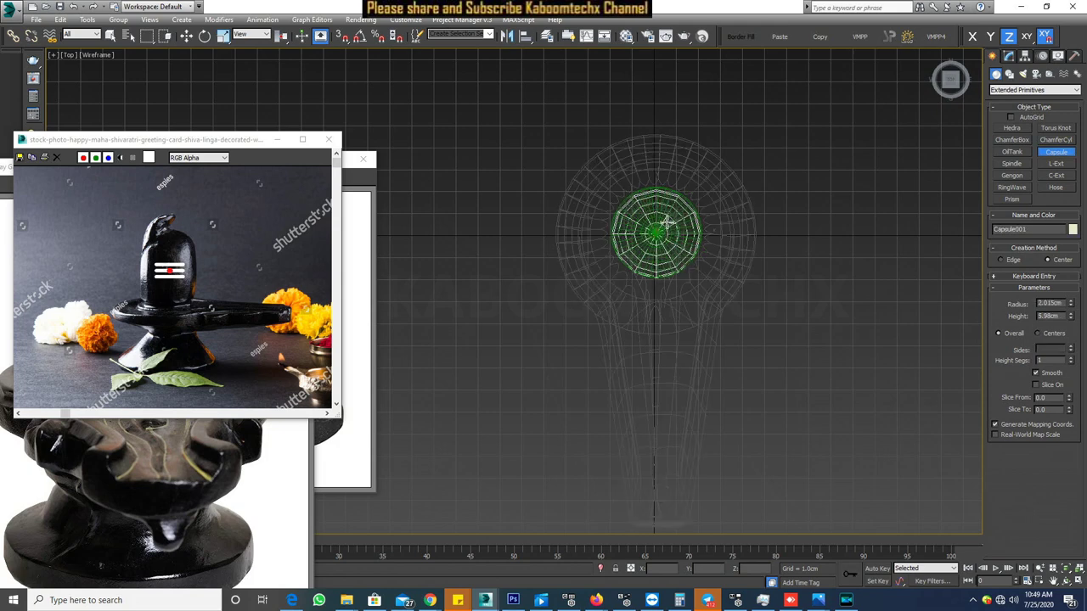
{"action": "left_click", "coordinate": [666, 223]}
- Lift the new capsule along Z above the linga base in the perspective view
{"action": "key", "text": "w"}
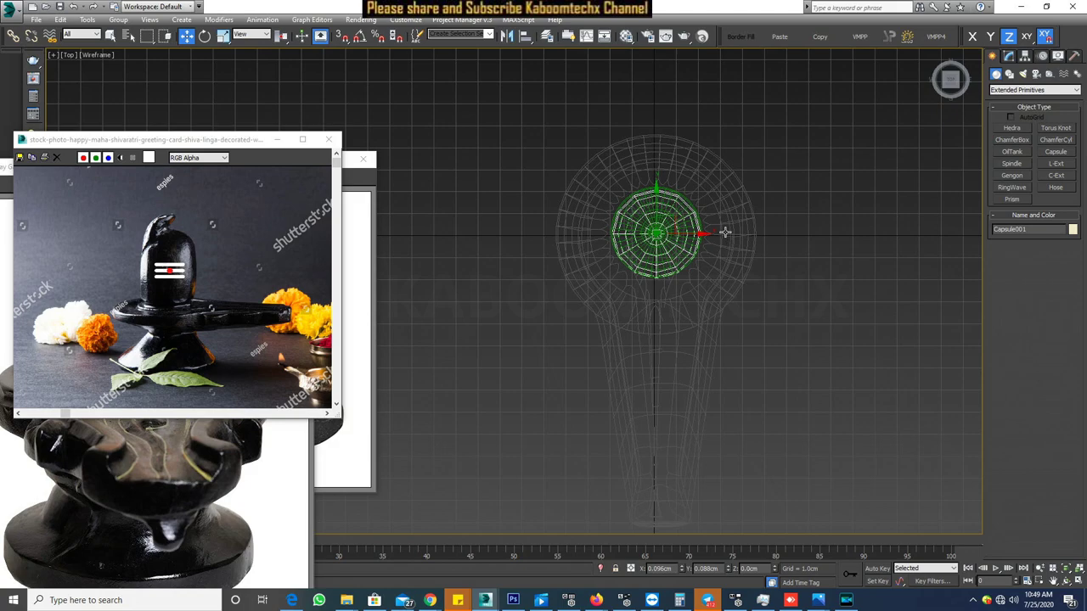
{"action": "key", "text": "p"}
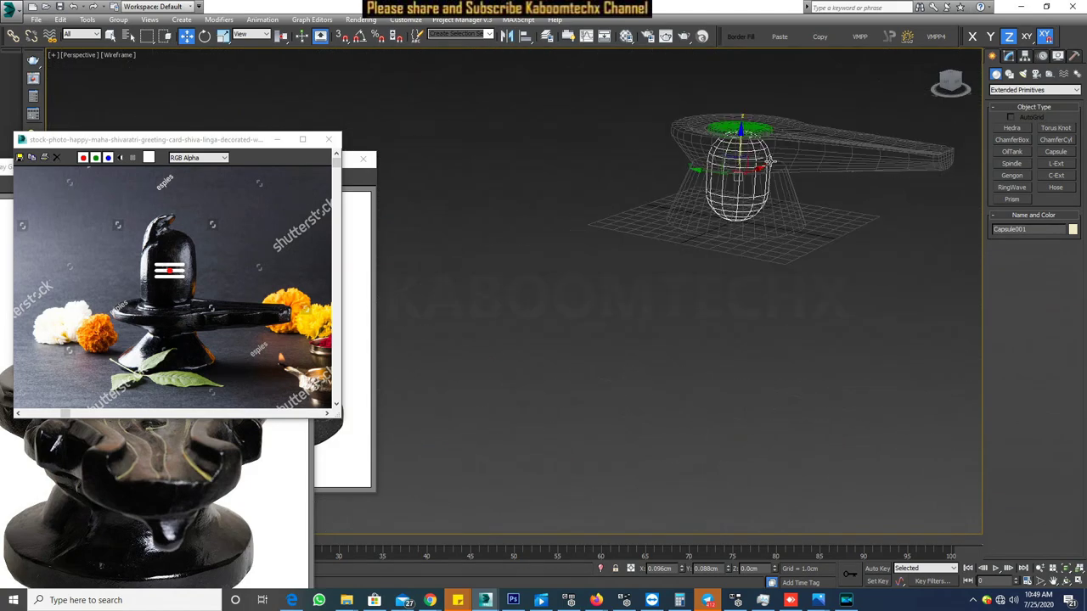
{"action": "middle_click_drag", "start_coordinate": [728, 206], "coordinate": [680, 272]}
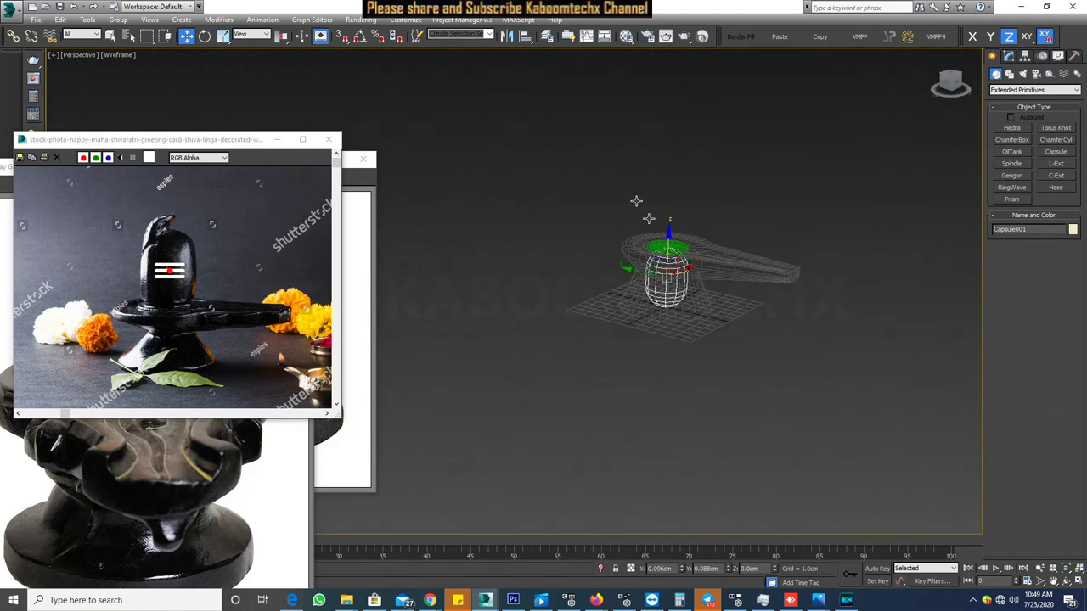
{"action": "scroll", "coordinate": [764, 285], "scroll_direction": "up", "scroll_amount": 2}
{"action": "scroll", "coordinate": [803, 297], "scroll_direction": "up", "scroll_amount": 3}
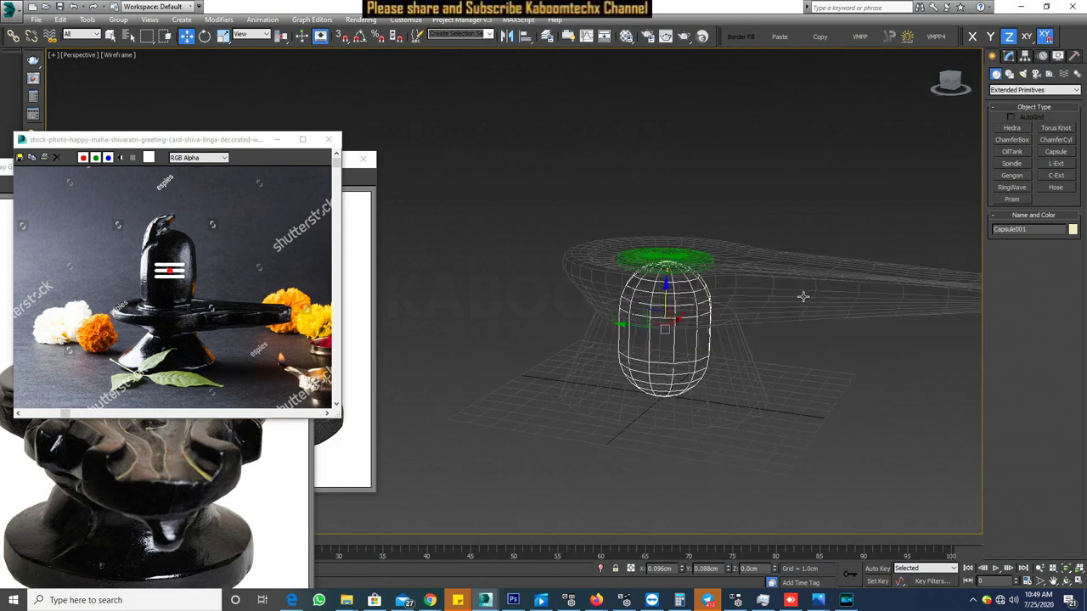
{"action": "left_click_drag", "start_coordinate": [670, 297], "coordinate": [670, 200]}
- Switch to realistic shading and raise the capsule a little higher
{"action": "key", "text": "F3"}
{"action": "scroll", "coordinate": [670, 207], "scroll_direction": "up", "scroll_amount": 2}
{"action": "scroll", "coordinate": [684, 223], "scroll_direction": "up", "scroll_amount": 2}
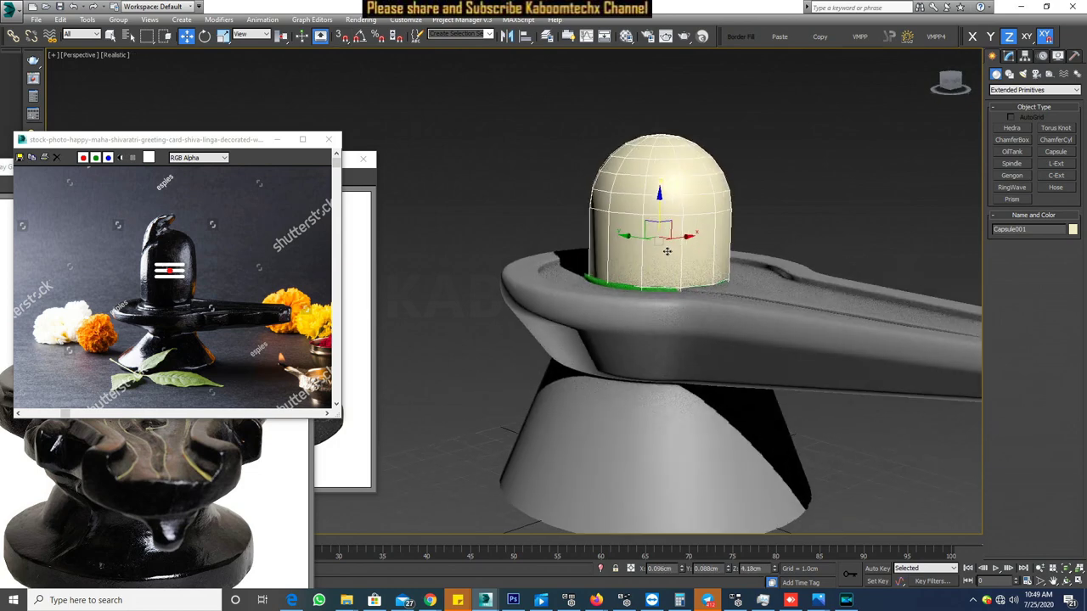
{"action": "scroll", "coordinate": [672, 252], "scroll_direction": "up", "scroll_amount": 2}
{"action": "left_click_drag", "start_coordinate": [642, 200], "coordinate": [641, 161]}
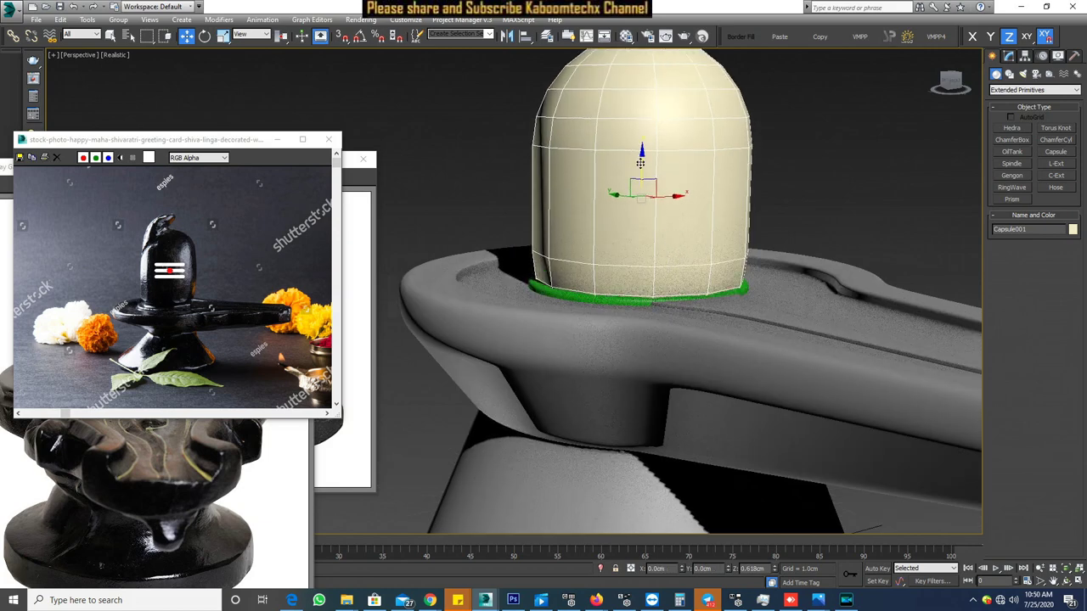
- Set the capsule's height to about 7.839 cm, add sides, and use Centers height mode
{"action": "left_click", "coordinate": [224, 37]}
{"action": "left_click", "coordinate": [1009, 56]}
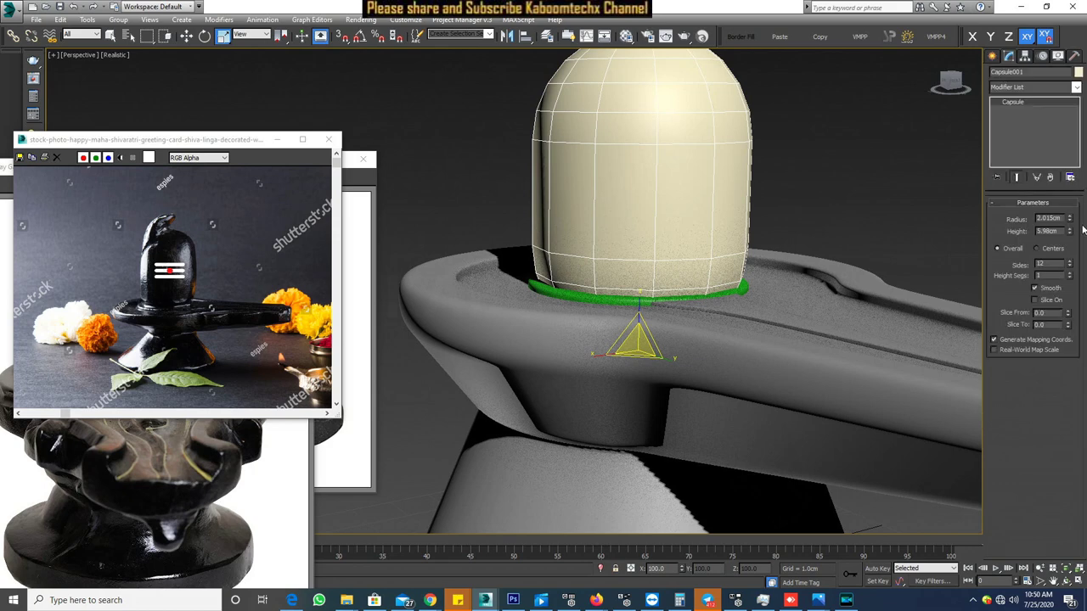
{"action": "left_click_drag", "start_coordinate": [1071, 232], "coordinate": [1071, 203]}
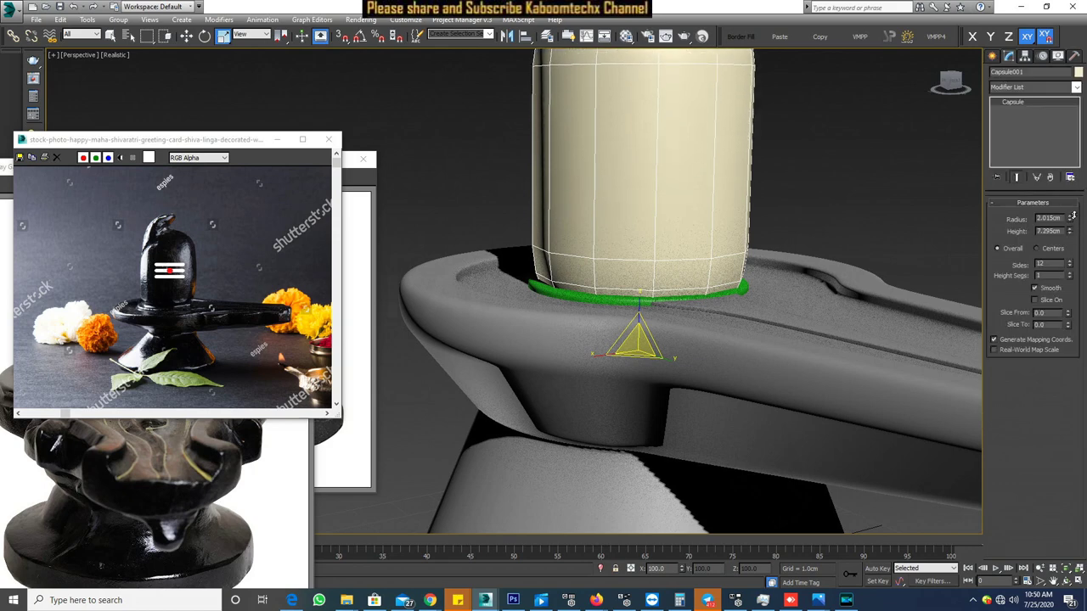
{"action": "scroll", "coordinate": [732, 329], "scroll_direction": "down", "scroll_amount": 2}
{"action": "scroll", "coordinate": [732, 330], "scroll_direction": "down", "scroll_amount": 2}
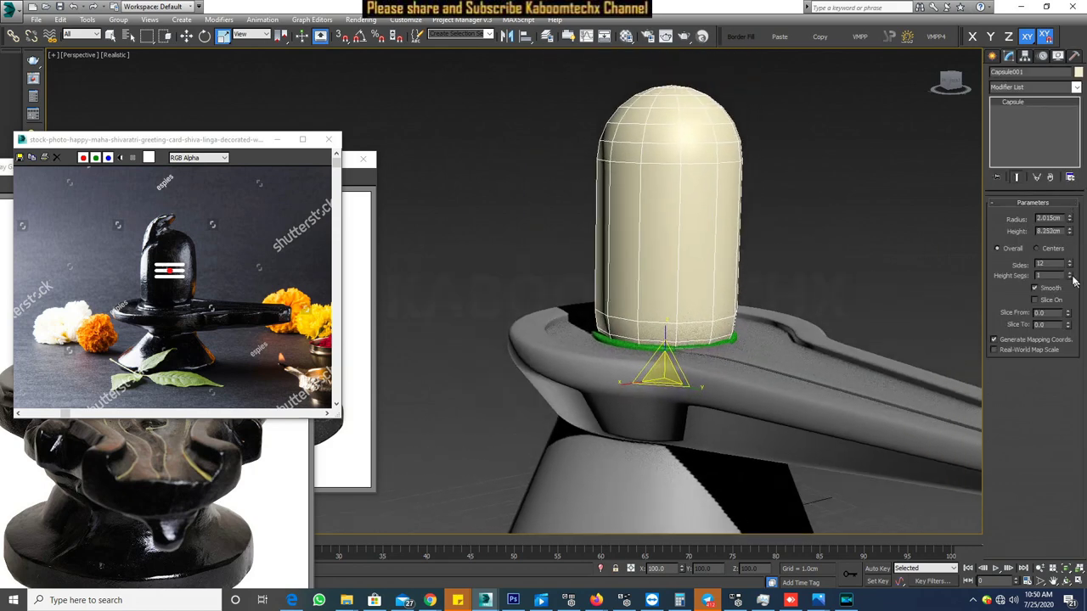
{"action": "left_click_drag", "start_coordinate": [1068, 270], "coordinate": [1071, 217]}
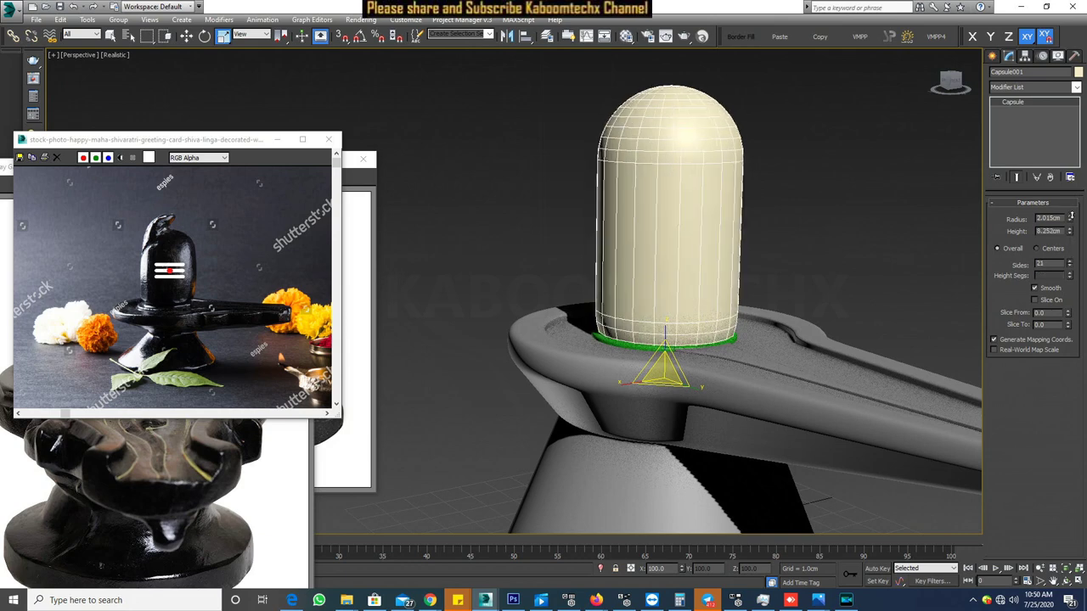
{"action": "left_click_drag", "start_coordinate": [1071, 231], "coordinate": [1069, 232]}
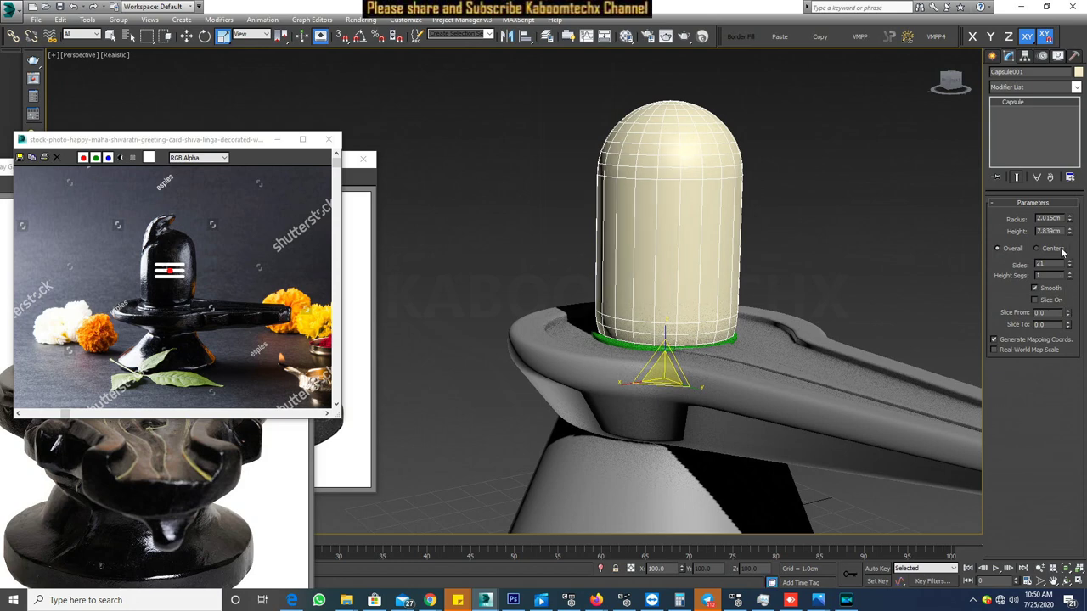
{"action": "left_click", "coordinate": [1061, 249]}
{"action": "scroll", "coordinate": [784, 194], "scroll_direction": "down", "scroll_amount": 4}
{"action": "scroll", "coordinate": [780, 262], "scroll_direction": "down", "scroll_amount": 2}
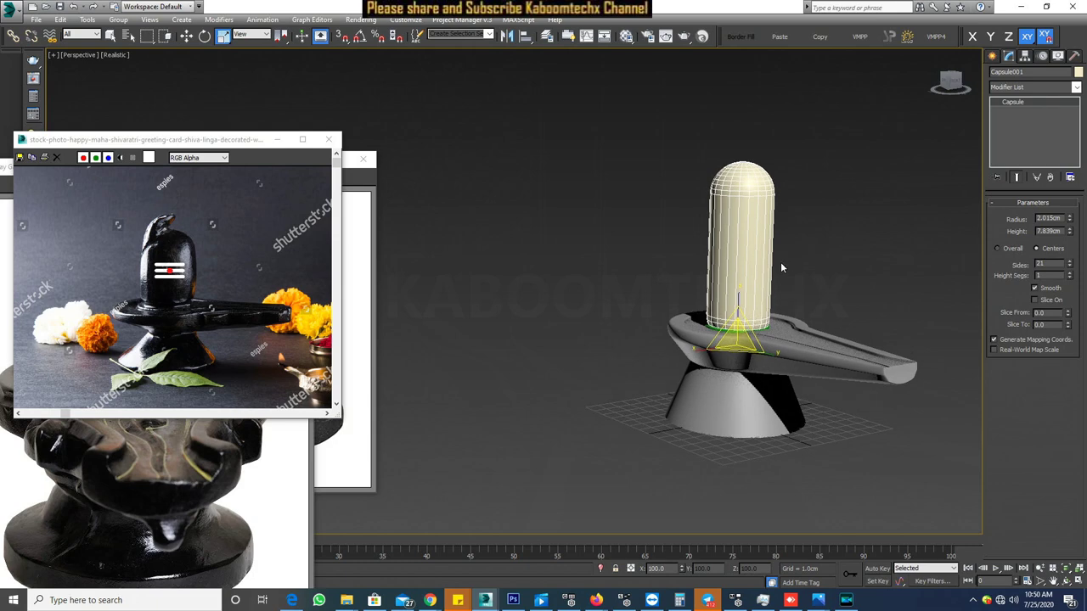
- Scale the capsule to fit inside the green ring and set its Sides to 28
{"action": "left_click_drag", "start_coordinate": [738, 295], "coordinate": [740, 327]}
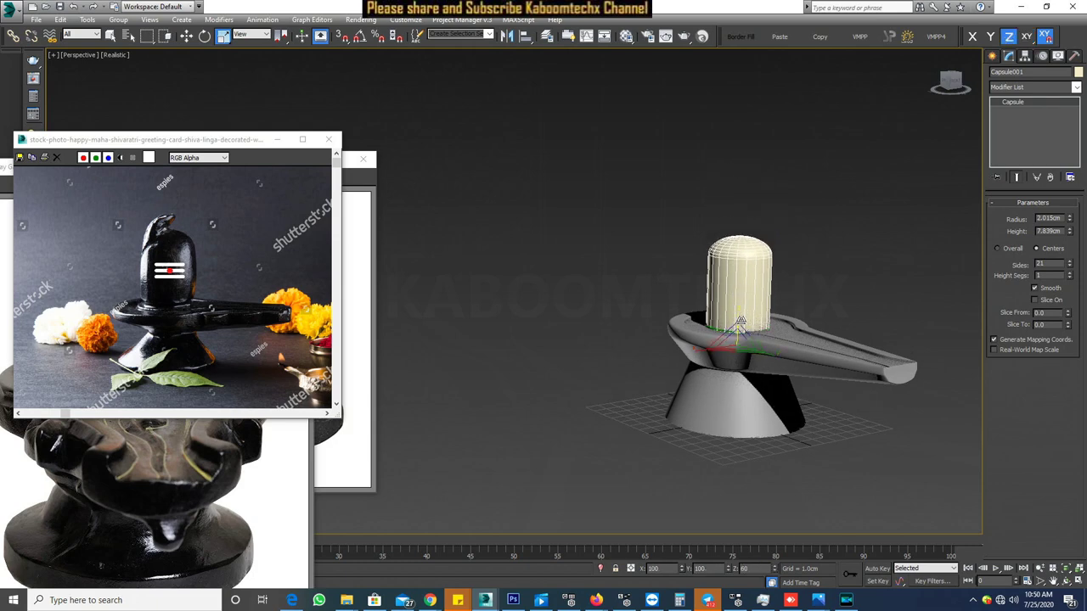
{"action": "scroll", "coordinate": [740, 327], "scroll_direction": "up", "scroll_amount": 2}
{"action": "scroll", "coordinate": [774, 302], "scroll_direction": "up", "scroll_amount": 2}
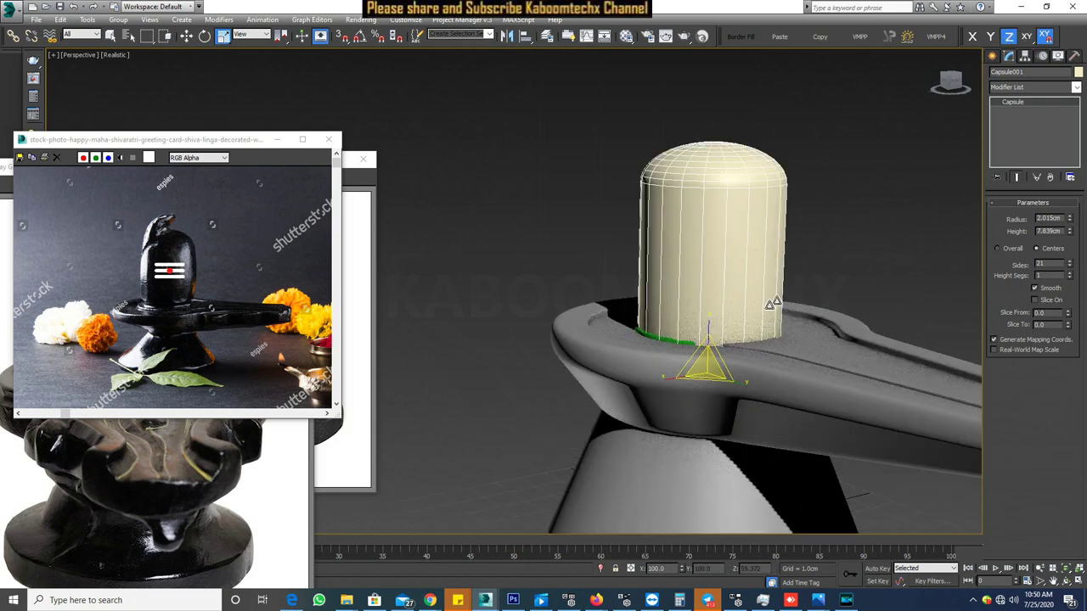
{"action": "middle_click_drag", "start_coordinate": [712, 331], "coordinate": [727, 384], "text": "alt"}
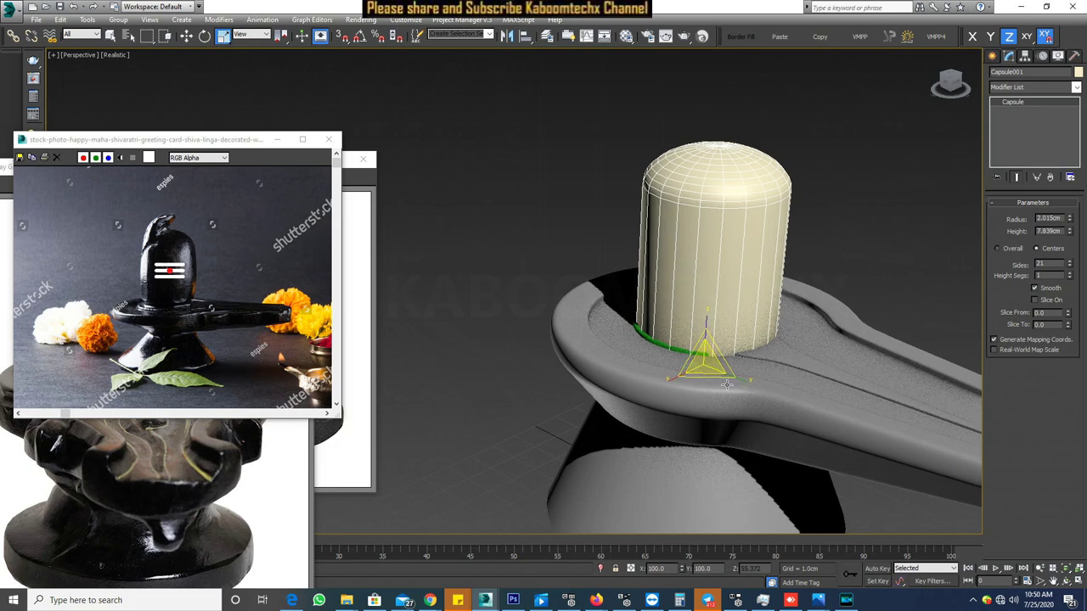
{"action": "left_click_drag", "start_coordinate": [712, 378], "coordinate": [709, 374]}
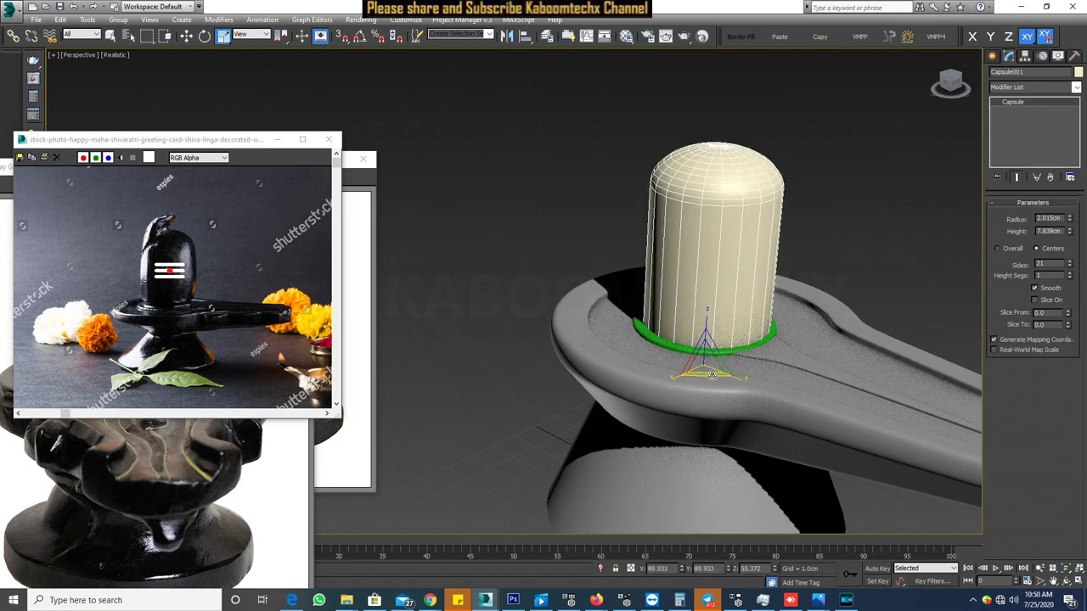
{"action": "left_click_drag", "start_coordinate": [1069, 267], "coordinate": [1069, 219]}
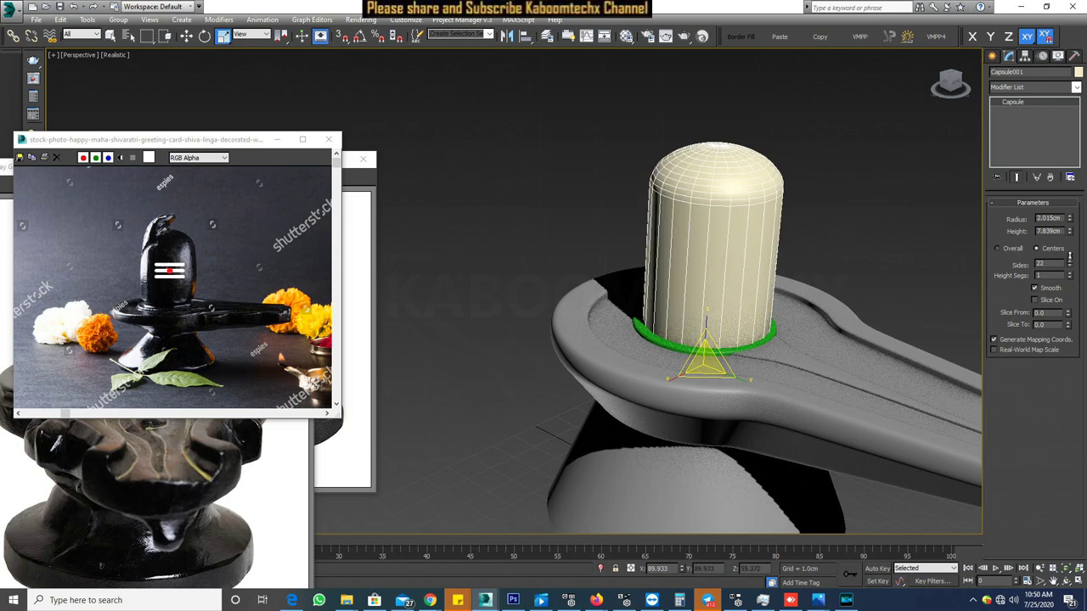
- Nudge the capsule with Move to centre it inside the green base ring
{"action": "left_click", "coordinate": [883, 160]}
{"action": "mouse_move", "coordinate": [883, 161]}
{"action": "middle_mouse_down", "text": "alt"}
{"action": "mouse_move", "coordinate": [718, 182]}
{"action": "mouse_move", "coordinate": [767, 189]}
{"action": "middle_mouse_up", "text": "alt"}
{"action": "scroll", "coordinate": [663, 308], "scroll_direction": "up", "scroll_amount": 5}
{"action": "left_click", "coordinate": [670, 304]}
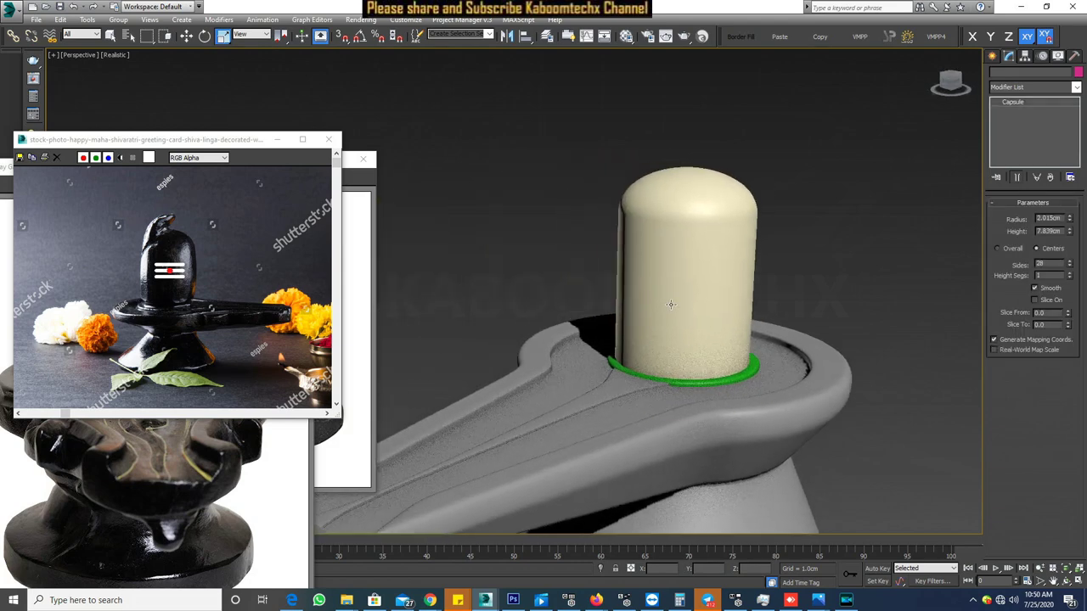
{"action": "key", "text": "w"}
{"action": "mouse_move", "coordinate": [671, 304]}
{"action": "middle_mouse_down", "text": "alt"}
{"action": "mouse_move", "coordinate": [700, 312]}
{"action": "mouse_move", "coordinate": [677, 277]}
{"action": "middle_mouse_up", "text": "alt"}
{"action": "left_click_drag", "start_coordinate": [674, 265], "coordinate": [675, 267]}
- Switch the viewport to plain shaded display and orbit in to select the capsule
{"action": "left_click", "coordinate": [109, 56]}
{"action": "left_click", "coordinate": [133, 88]}
{"action": "scroll", "coordinate": [709, 228], "scroll_direction": "down", "scroll_amount": 5}
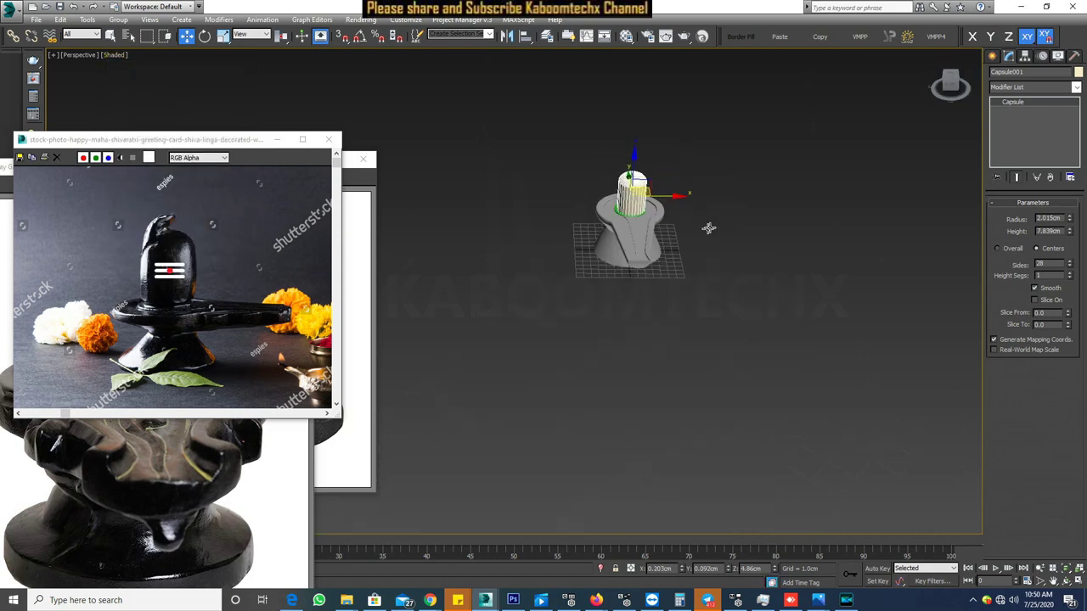
{"action": "middle_click_drag", "start_coordinate": [709, 228], "coordinate": [753, 221], "text": "alt"}
{"action": "left_click", "coordinate": [753, 221]}
{"action": "scroll", "coordinate": [605, 189], "scroll_direction": "up", "scroll_amount": 3}
{"action": "scroll", "coordinate": [604, 189], "scroll_direction": "up", "scroll_amount": 3}
{"action": "mouse_move", "coordinate": [605, 188]}
{"action": "middle_mouse_down", "text": "alt"}
{"action": "mouse_move", "coordinate": [712, 230]}
{"action": "mouse_move", "coordinate": [626, 223]}
{"action": "middle_mouse_up", "text": "alt"}
{"action": "scroll", "coordinate": [711, 230], "scroll_direction": "up", "scroll_amount": 3}
{"action": "scroll", "coordinate": [687, 315], "scroll_direction": "up", "scroll_amount": 2}
{"action": "left_click", "coordinate": [686, 314]}
- Frame the capsule in a wireframe Top view
{"action": "key", "text": "t"}
{"action": "key", "text": "z"}
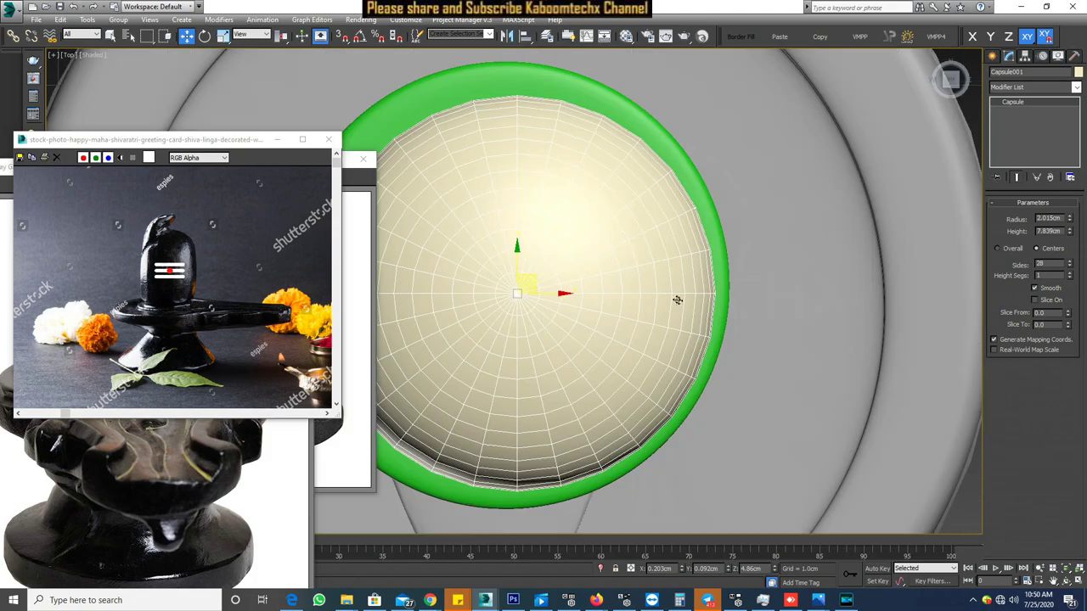
{"action": "middle_click_drag", "start_coordinate": [623, 280], "coordinate": [772, 318]}
{"action": "scroll", "coordinate": [772, 318], "scroll_direction": "up", "scroll_amount": 1}
{"action": "key", "text": "F3"}
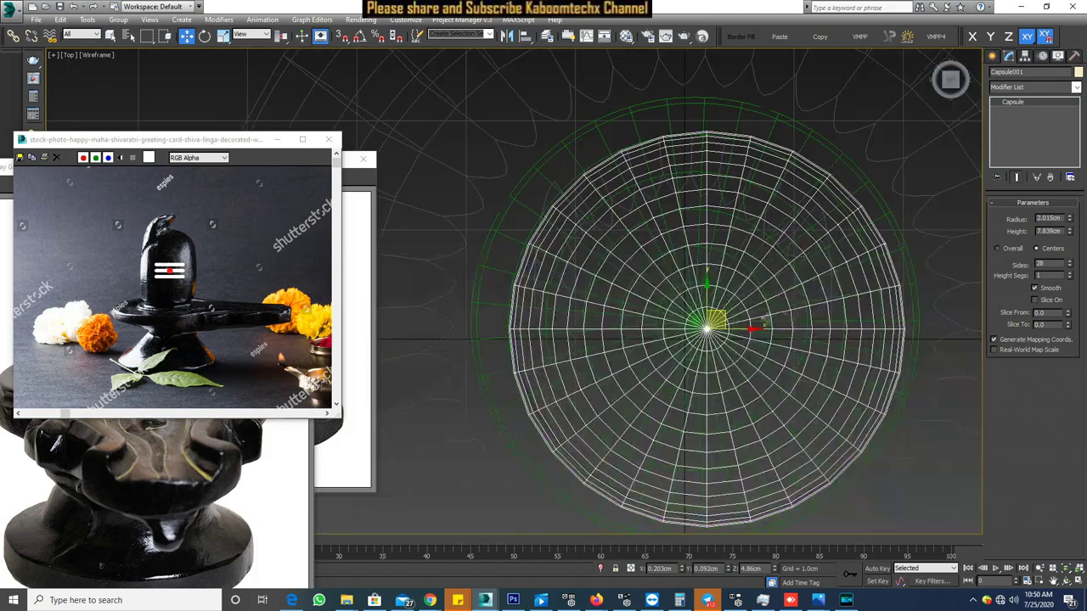
{"action": "left_click", "coordinate": [343, 37]}
{"action": "scroll", "coordinate": [737, 350], "scroll_direction": "up", "scroll_amount": 2}
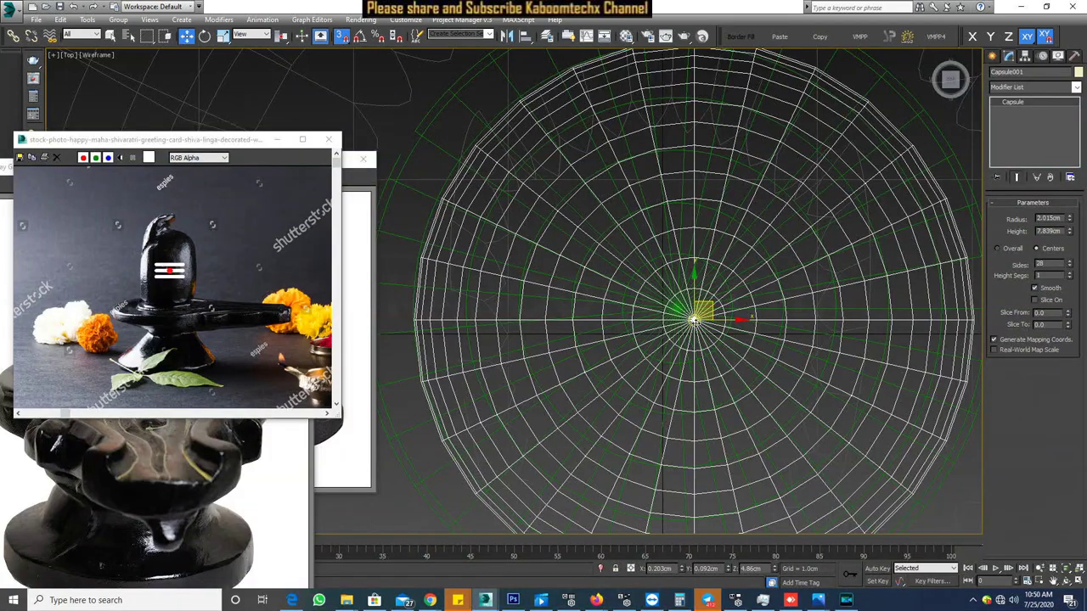
{"action": "scroll", "coordinate": [695, 321], "scroll_direction": "down", "scroll_amount": 1}
{"action": "scroll", "coordinate": [713, 321], "scroll_direction": "down", "scroll_amount": 2}
{"action": "scroll", "coordinate": [736, 321], "scroll_direction": "down", "scroll_amount": 3}
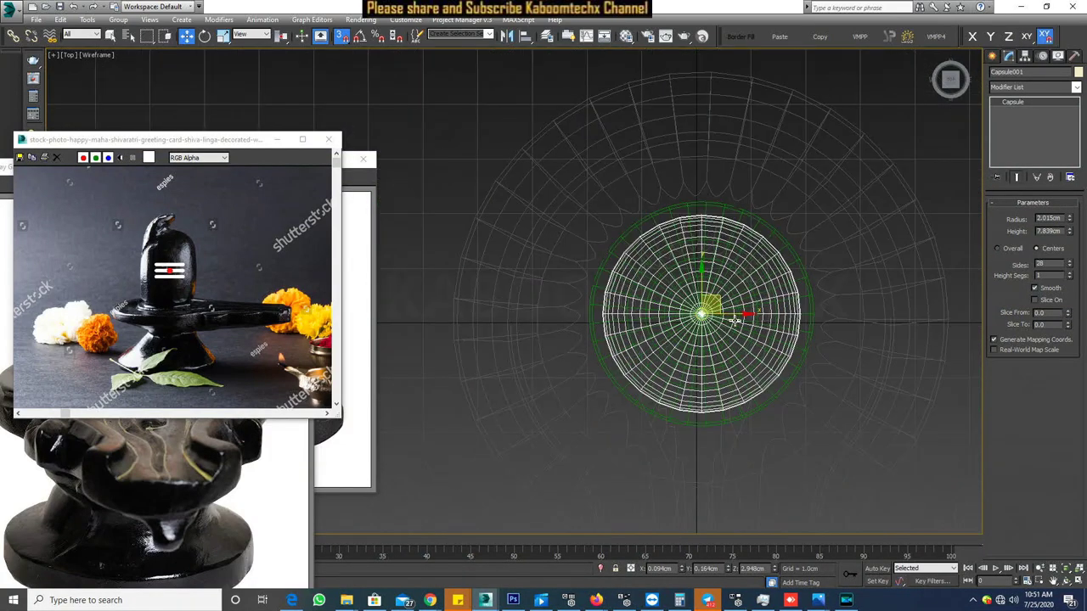
{"action": "left_click", "coordinate": [342, 39]}
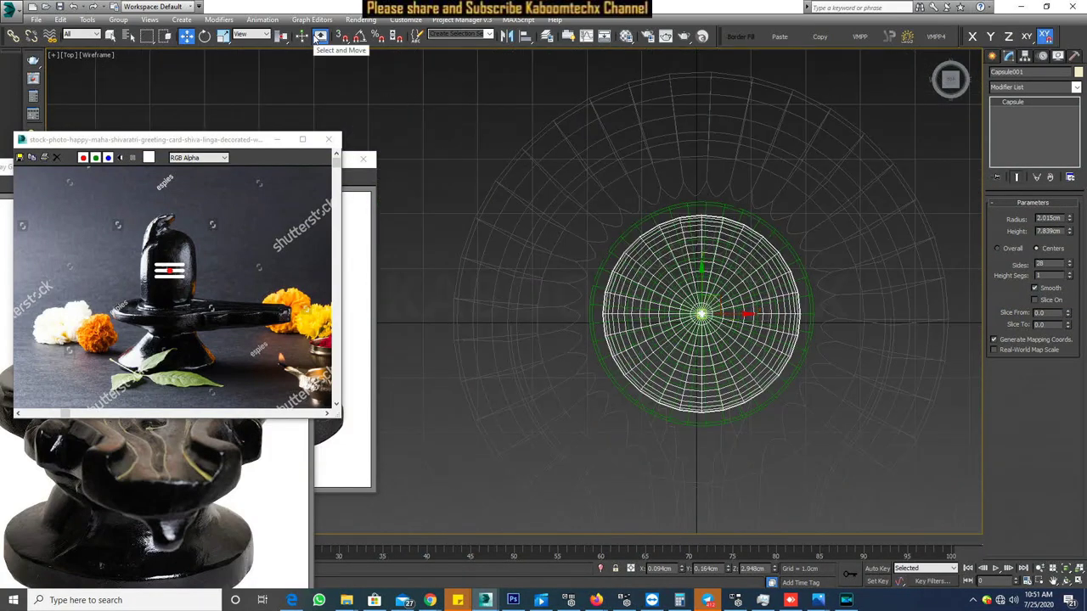
- Widen the capsule slightly to 102% and return the Top view to shaded
{"action": "left_click", "coordinate": [223, 36]}
{"action": "scroll", "coordinate": [753, 297], "scroll_direction": "up", "scroll_amount": 1}
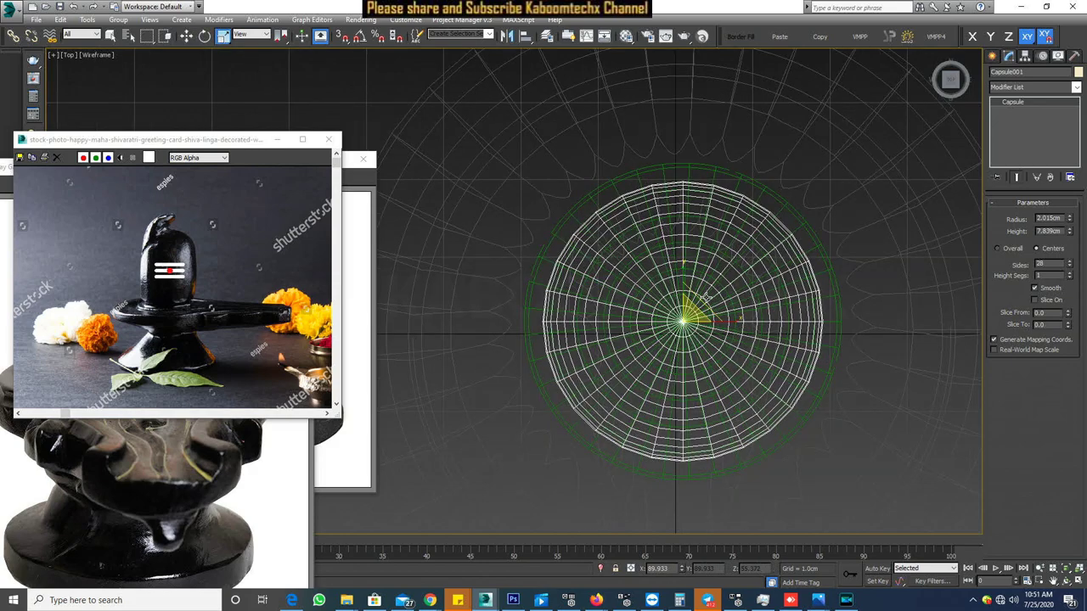
{"action": "left_click_drag", "start_coordinate": [707, 295], "coordinate": [700, 305]}
{"action": "scroll", "coordinate": [836, 289], "scroll_direction": "down", "scroll_amount": 3}
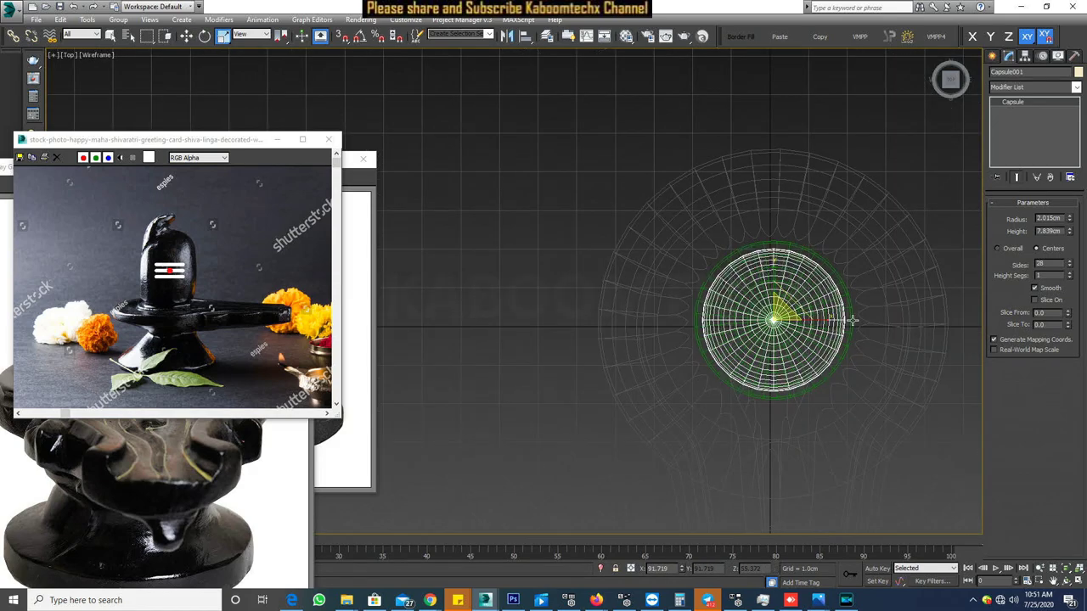
{"action": "key", "text": "F3"}
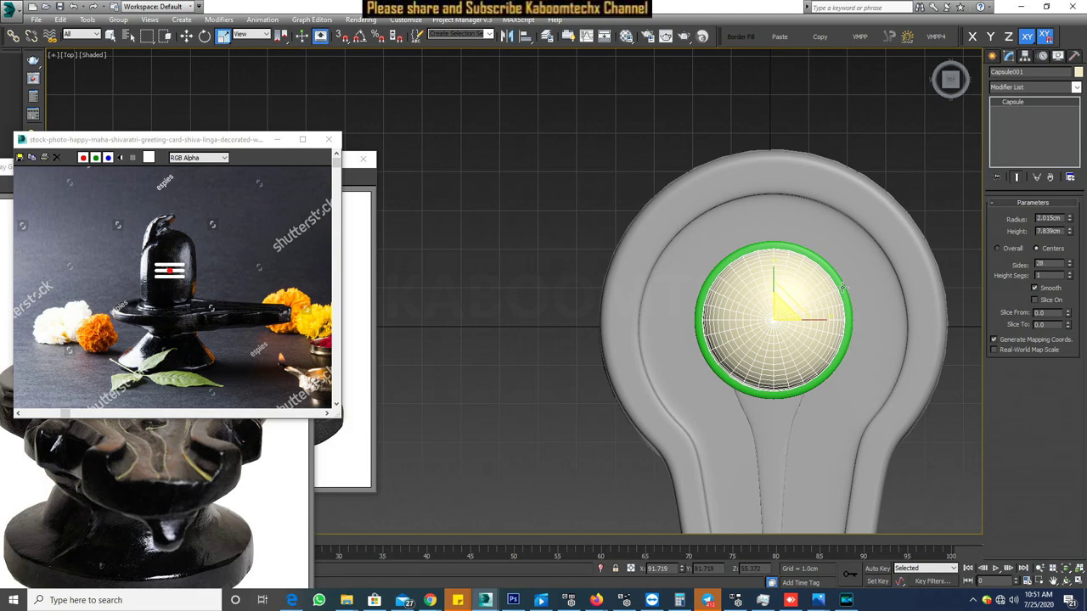
- Scale the capsule and green ring together to 111%, then view them in Perspective
{"action": "left_click", "coordinate": [842, 287], "text": "ctrl"}
{"action": "left_click_drag", "start_coordinate": [801, 306], "coordinate": [804, 299]}
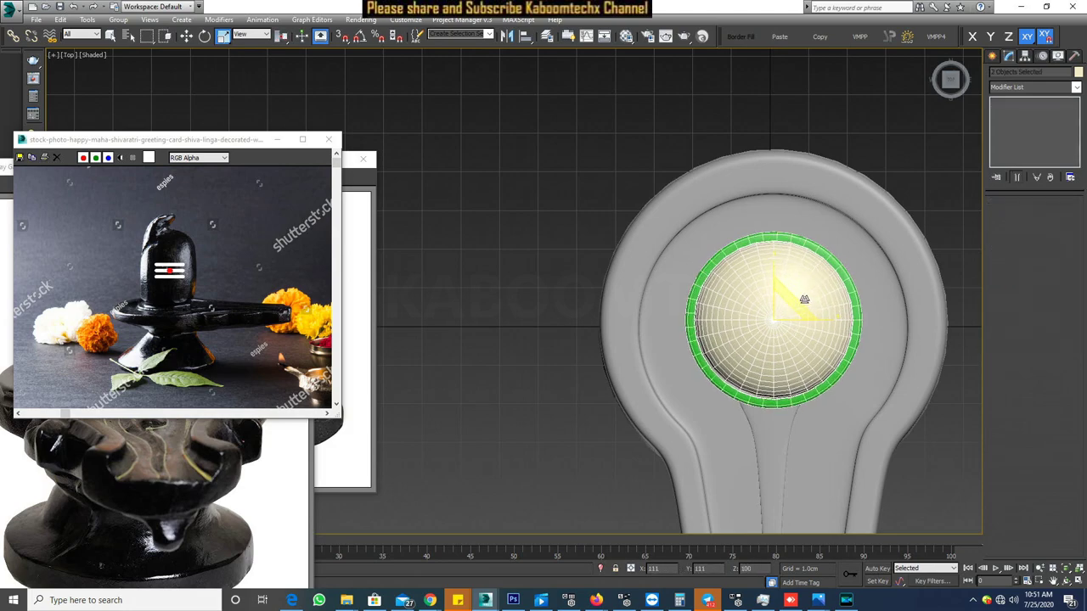
{"action": "key", "text": "p"}
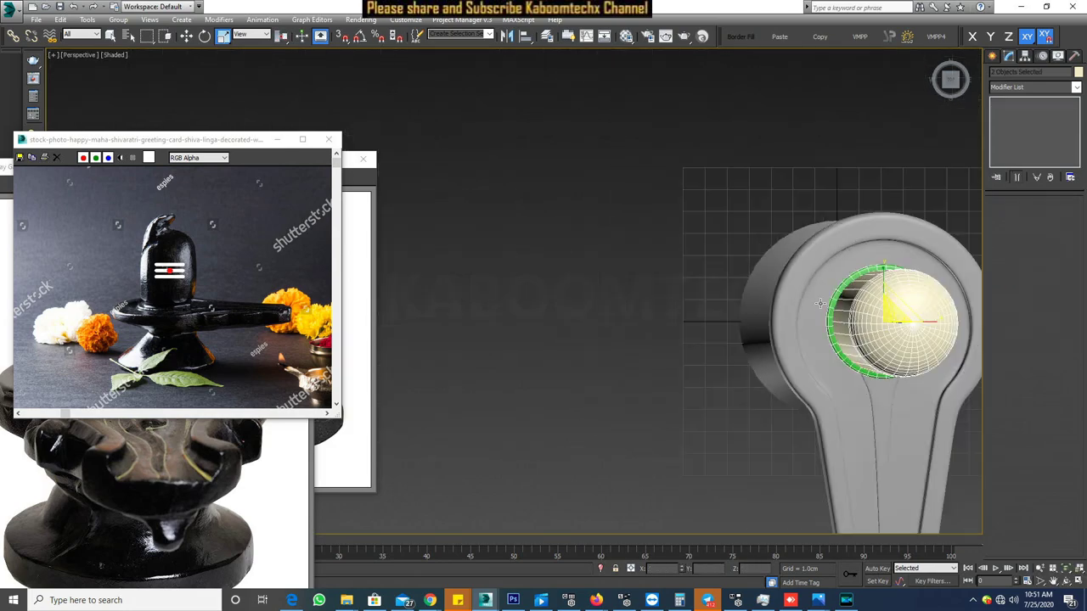
{"action": "key", "text": "z"}
{"action": "scroll", "coordinate": [818, 338], "scroll_direction": "down", "scroll_amount": 5}
{"action": "mouse_move", "coordinate": [819, 338]}
{"action": "middle_mouse_down", "text": "alt"}
{"action": "mouse_move", "coordinate": [802, 297]}
{"action": "mouse_move", "coordinate": [812, 284]}
{"action": "middle_mouse_up", "text": "alt"}
{"action": "scroll", "coordinate": [801, 297], "scroll_direction": "down", "scroll_amount": 3}
{"action": "left_click", "coordinate": [715, 246]}
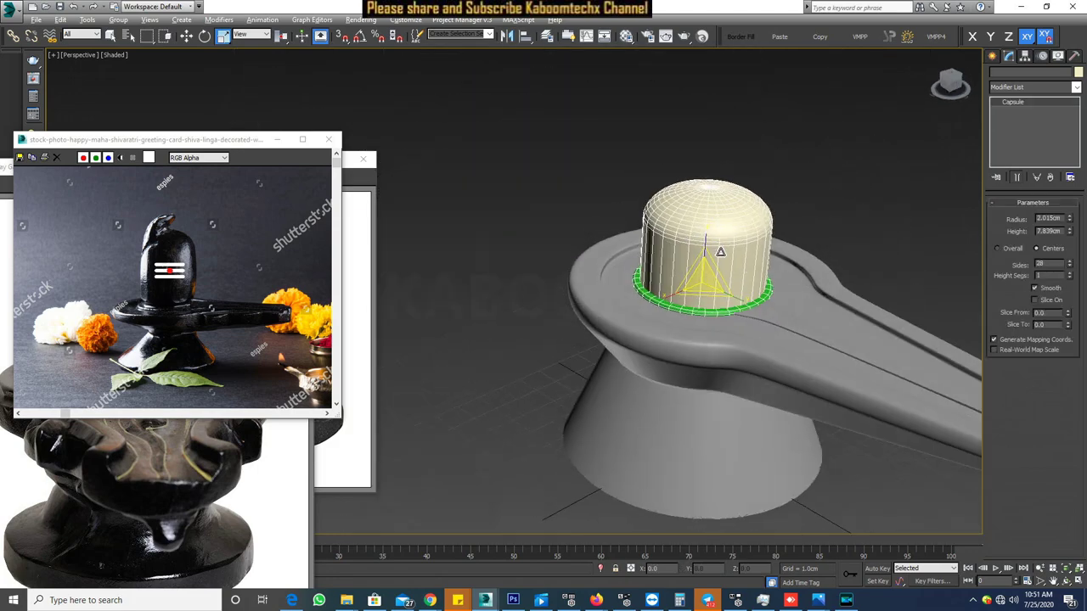
- Raise the capsule's height to about 11.9 cm
{"action": "left_click", "coordinate": [197, 37]}
{"action": "left_click", "coordinate": [188, 36]}
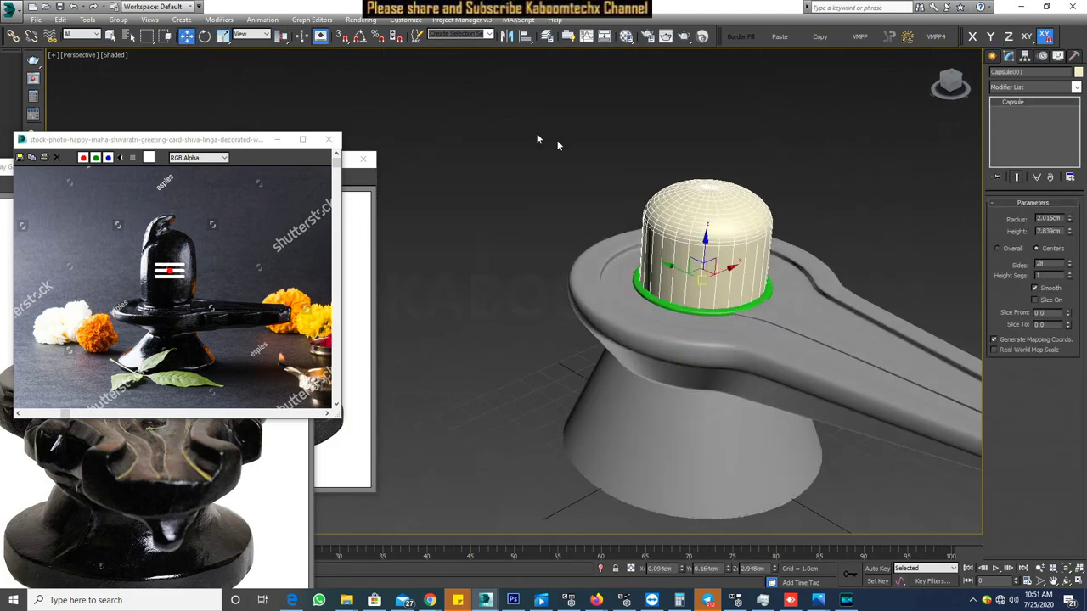
{"action": "left_click_drag", "start_coordinate": [1071, 232], "coordinate": [1071, 202]}
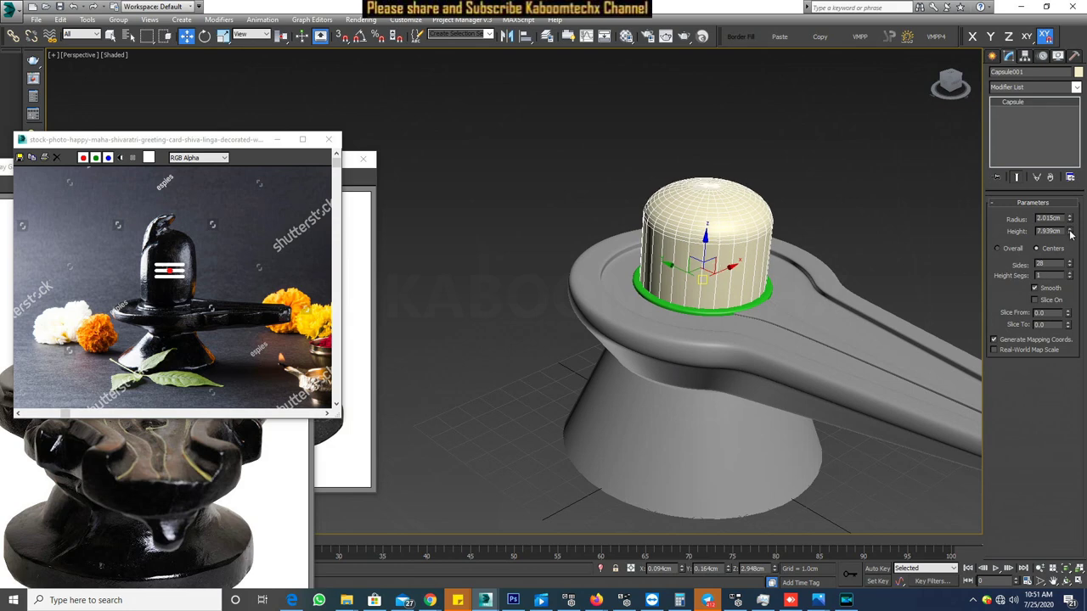
{"action": "left_click", "coordinate": [952, 202]}
- Orbit to a front view of the lingam and select all five of its parts
{"action": "scroll", "coordinate": [861, 203], "scroll_direction": "down", "scroll_amount": 3}
{"action": "mouse_move", "coordinate": [861, 203]}
{"action": "middle_mouse_down", "text": "alt"}
{"action": "mouse_move", "coordinate": [668, 214]}
{"action": "mouse_move", "coordinate": [742, 235]}
{"action": "middle_mouse_up", "text": "alt"}
{"action": "scroll", "coordinate": [704, 224], "scroll_direction": "down", "scroll_amount": 3}
{"action": "scroll", "coordinate": [743, 235], "scroll_direction": "up", "scroll_amount": 3}
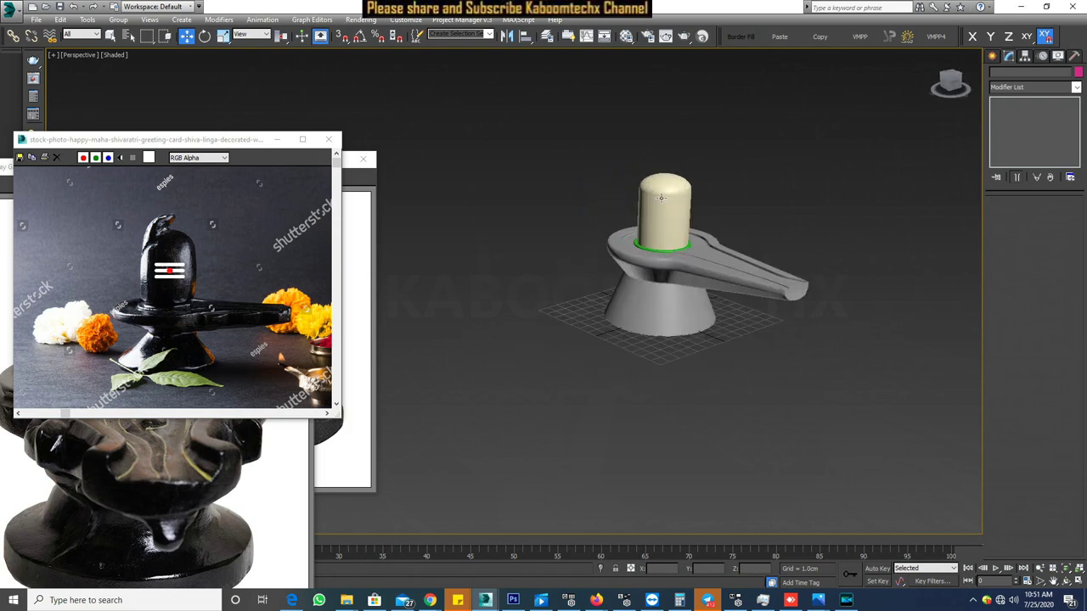
{"action": "scroll", "coordinate": [661, 197], "scroll_direction": "up", "scroll_amount": 3}
{"action": "scroll", "coordinate": [661, 218], "scroll_direction": "up", "scroll_amount": 1}
{"action": "mouse_move", "coordinate": [640, 214]}
{"action": "middle_mouse_down"}
{"action": "mouse_move", "coordinate": [781, 229]}
{"action": "mouse_move", "coordinate": [774, 213]}
{"action": "mouse_move", "coordinate": [731, 222]}
{"action": "middle_mouse_up"}
{"action": "scroll", "coordinate": [596, 246], "scroll_direction": "up", "scroll_amount": 3}
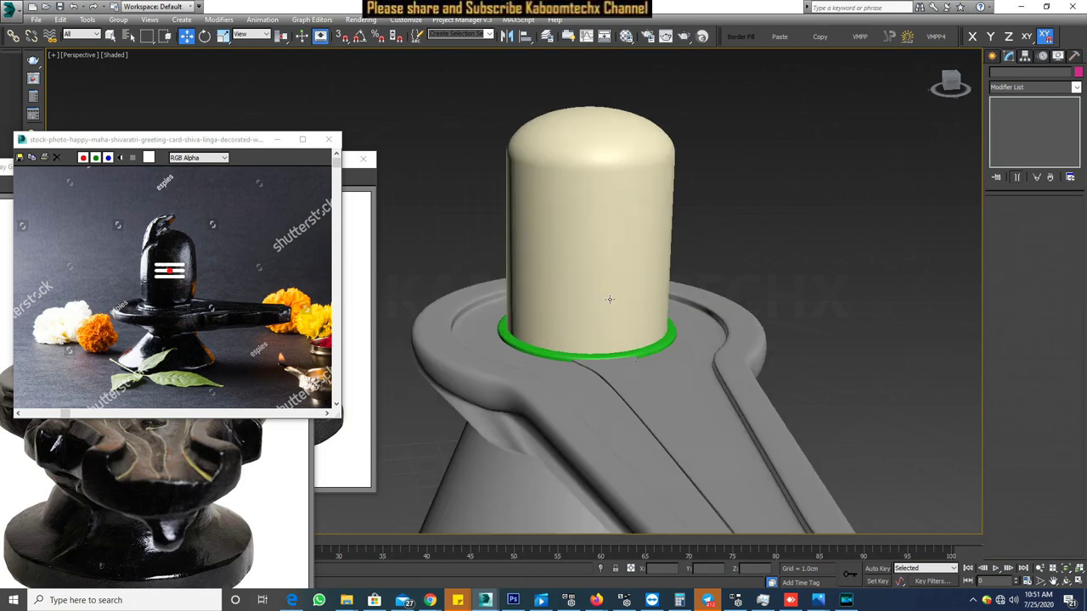
{"action": "left_click", "coordinate": [601, 266]}
{"action": "scroll", "coordinate": [679, 344], "scroll_direction": "down", "scroll_amount": 3}
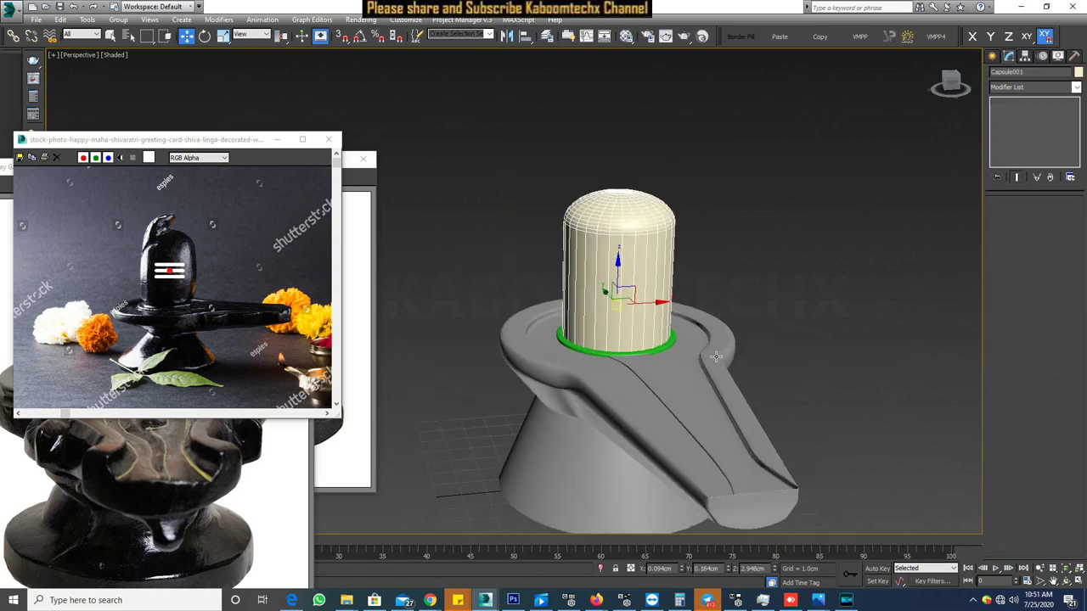
{"action": "left_click", "coordinate": [727, 344], "text": "ctrl"}
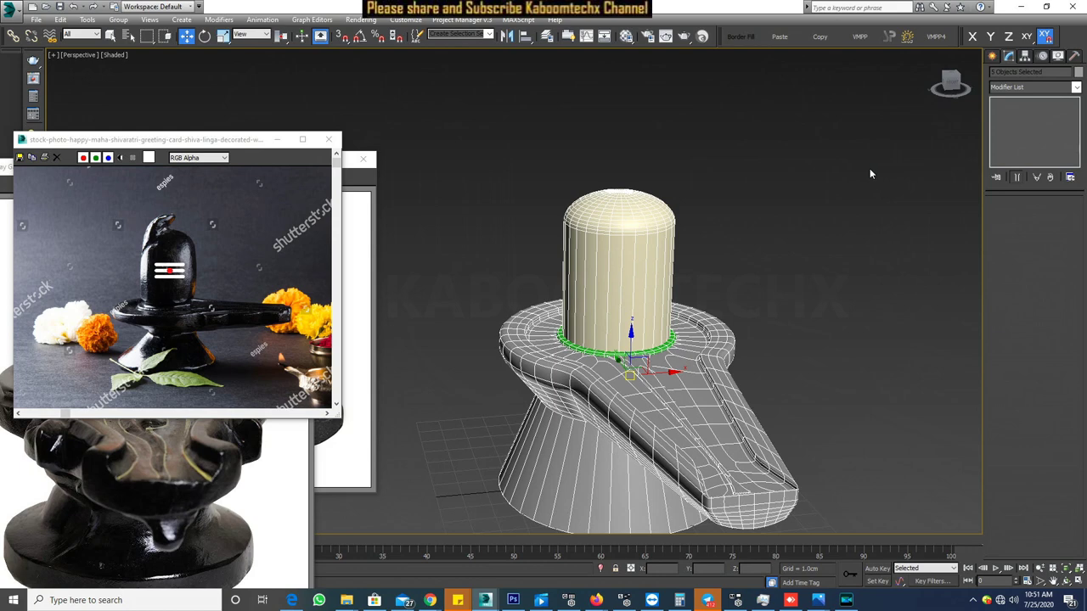
- Set the whole lingam model's object colour to black
{"action": "left_click", "coordinate": [629, 324]}
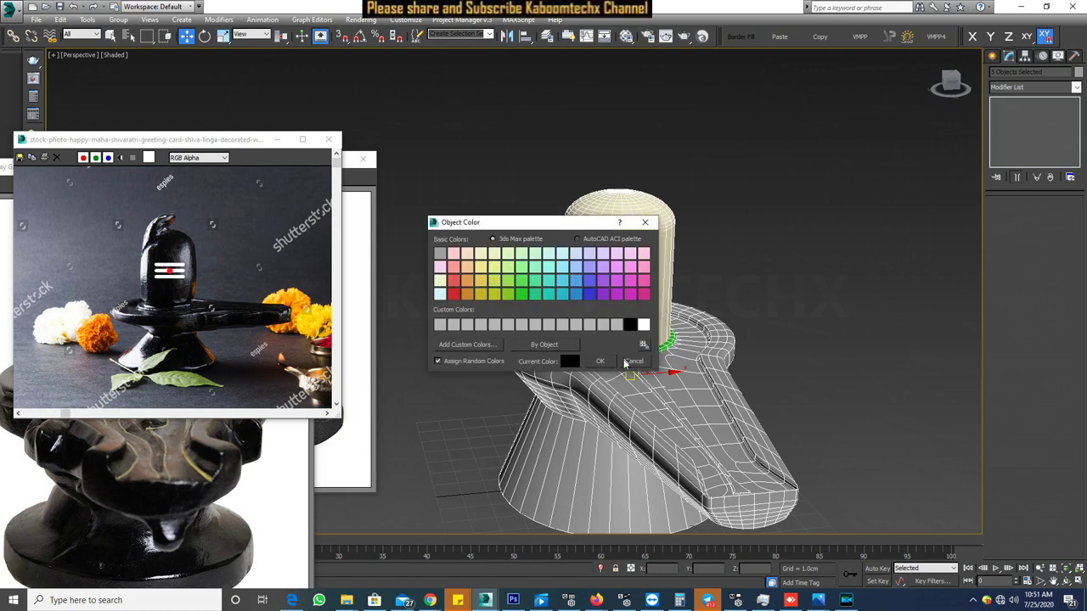
{"action": "left_click", "coordinate": [600, 361]}
{"action": "left_click", "coordinate": [833, 346]}
{"action": "scroll", "coordinate": [828, 351], "scroll_direction": "down", "scroll_amount": 3}
{"action": "middle_click_drag", "start_coordinate": [828, 351], "coordinate": [842, 332], "text": "alt"}
- Select the lingam and show edged faces (F4) over the shaded model
{"action": "scroll", "coordinate": [677, 346], "scroll_direction": "up", "scroll_amount": 5}
{"action": "mouse_move", "coordinate": [677, 346]}
{"action": "middle_mouse_down", "text": "alt"}
{"action": "mouse_move", "coordinate": [583, 355]}
{"action": "mouse_move", "coordinate": [531, 332]}
{"action": "middle_mouse_up", "text": "alt"}
{"action": "left_click", "coordinate": [531, 332]}
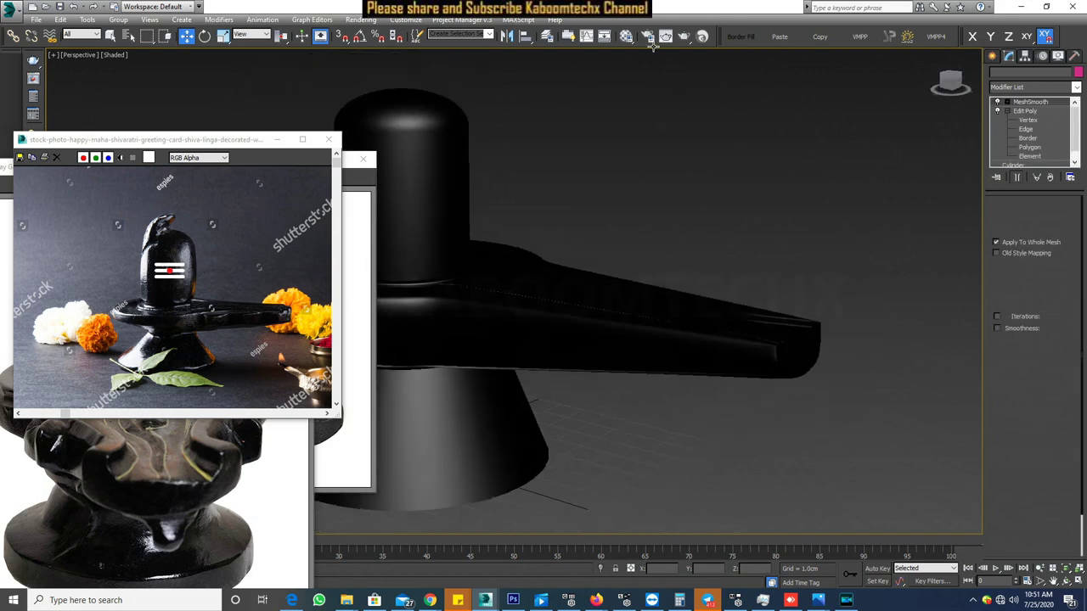
{"action": "key", "text": "F4"}
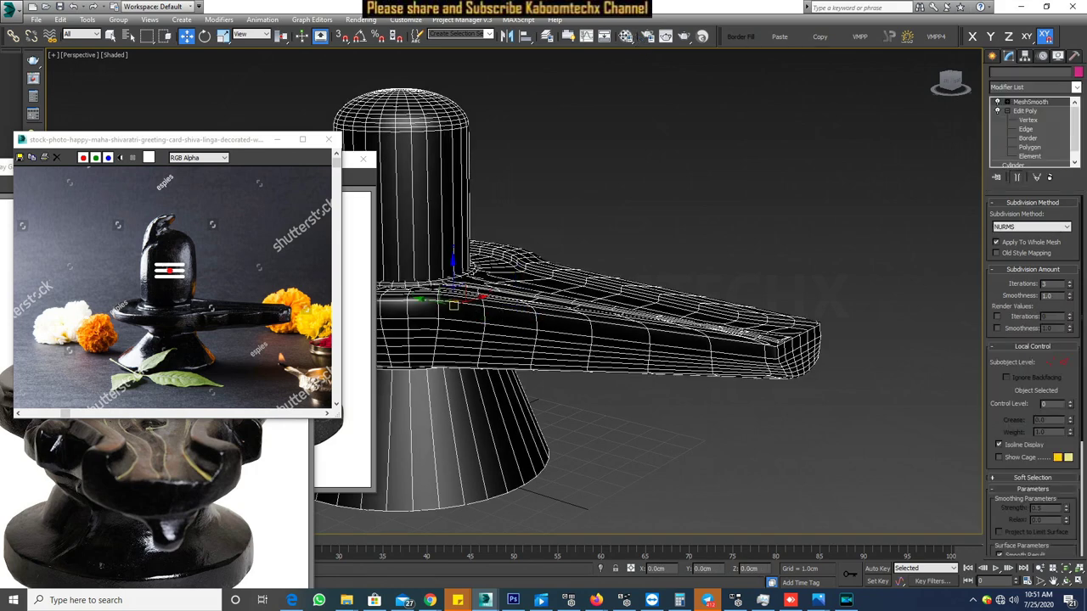
{"action": "left_click", "coordinate": [625, 36]}
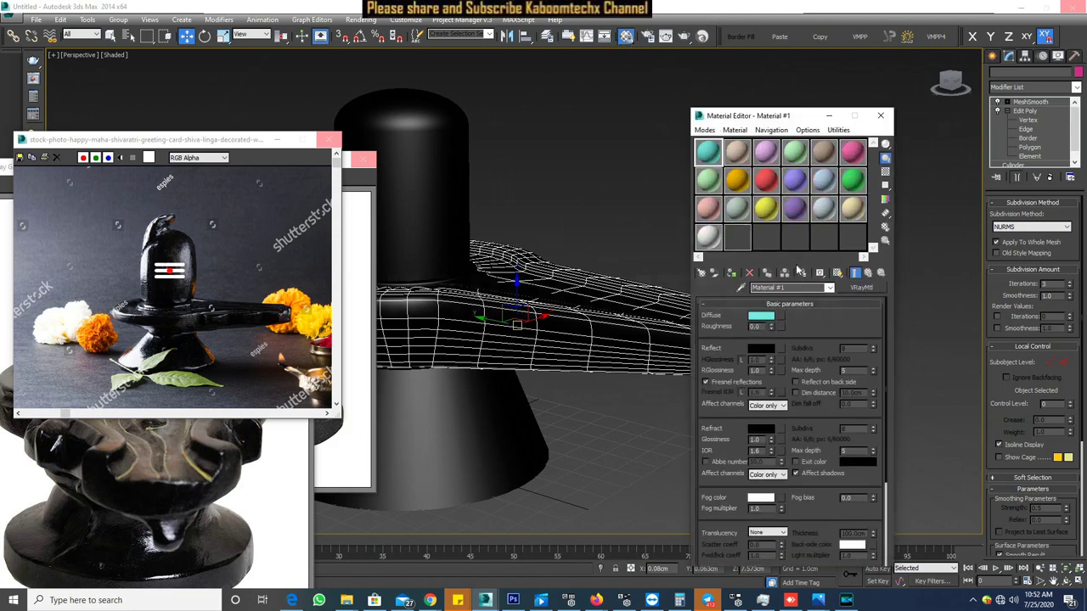
- Give the material a black diffuse colour and a light grey reflection
{"action": "left_click", "coordinate": [762, 316]}
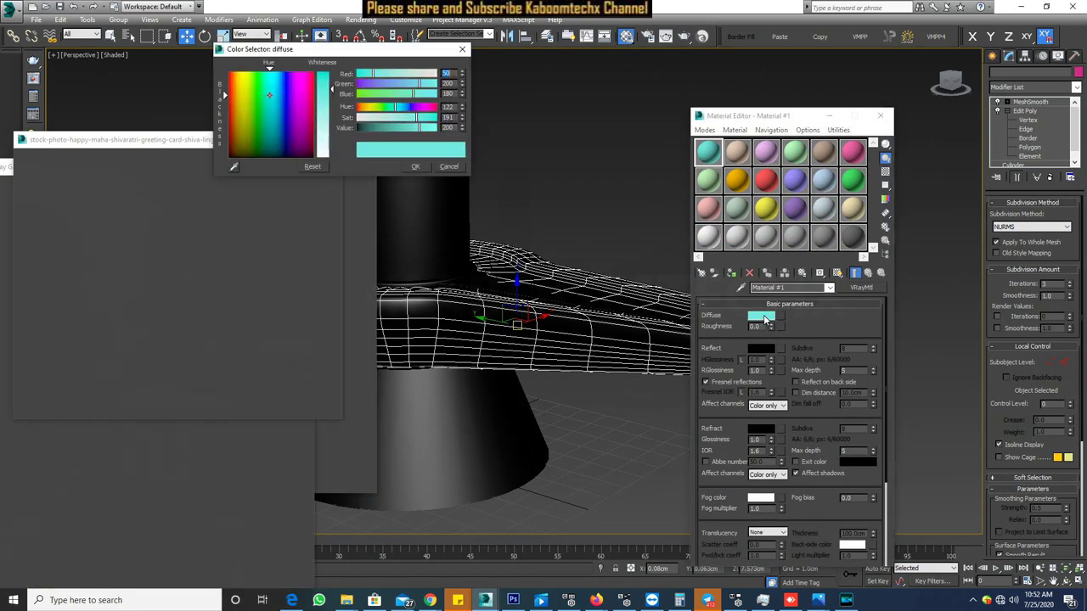
{"action": "left_click_drag", "start_coordinate": [420, 127], "coordinate": [357, 129]}
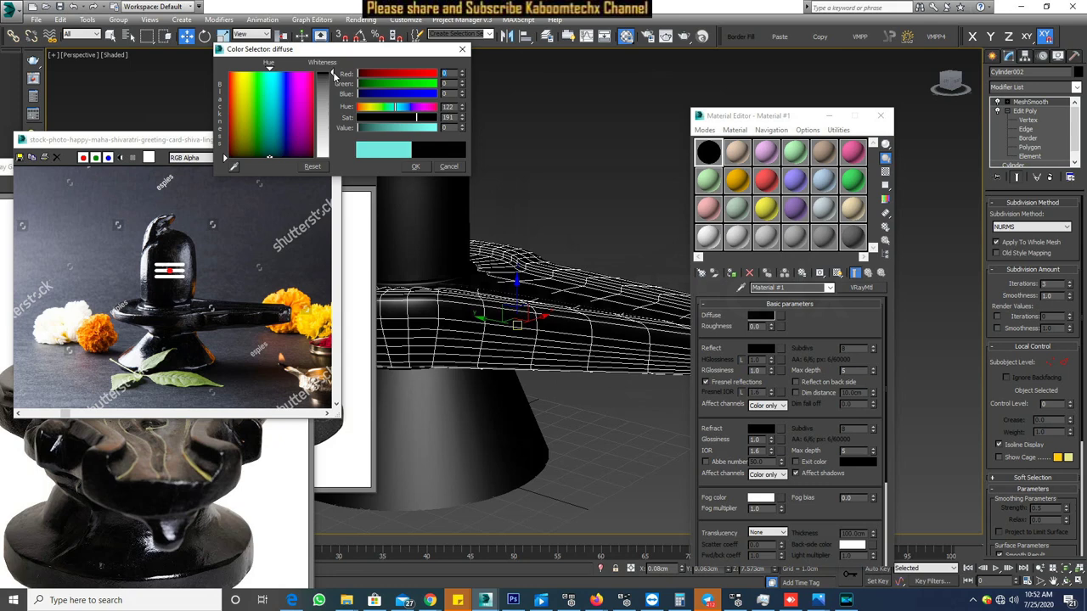
{"action": "left_click", "coordinate": [415, 166]}
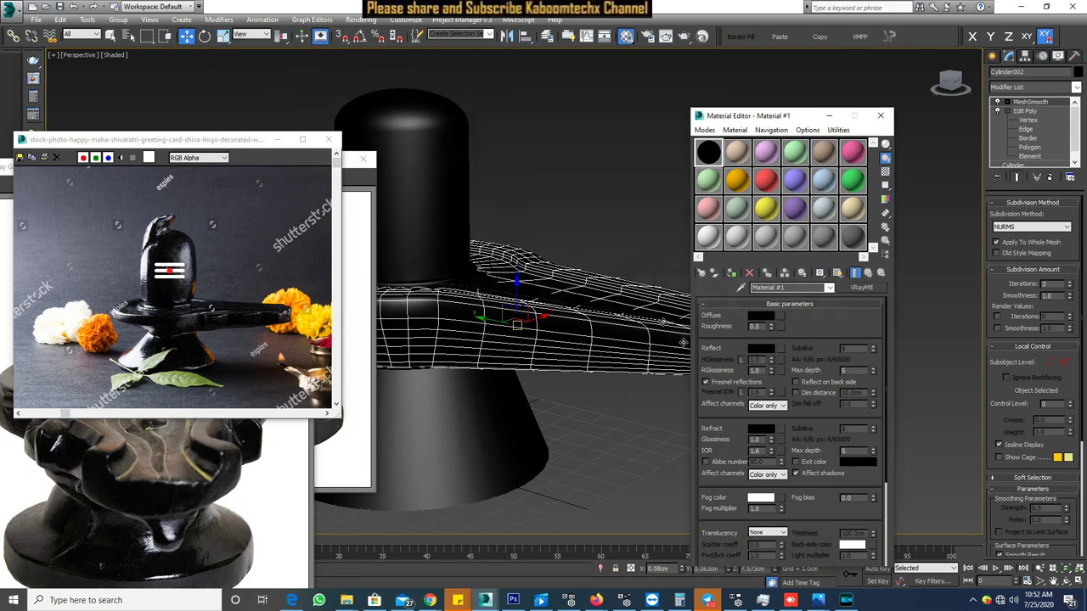
{"action": "left_click", "coordinate": [757, 350]}
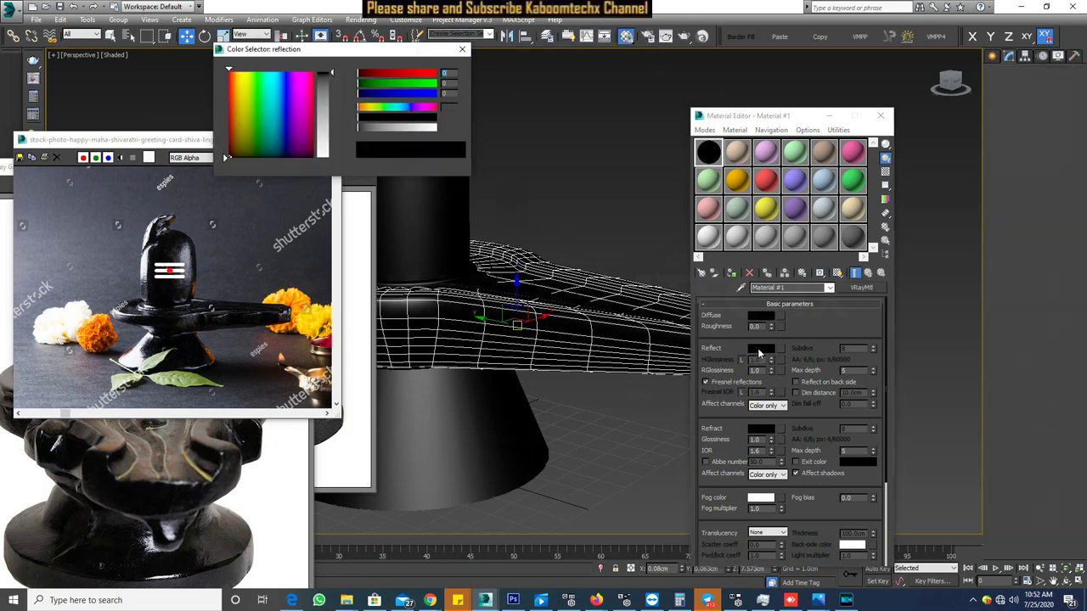
{"action": "left_click", "coordinate": [333, 82]}
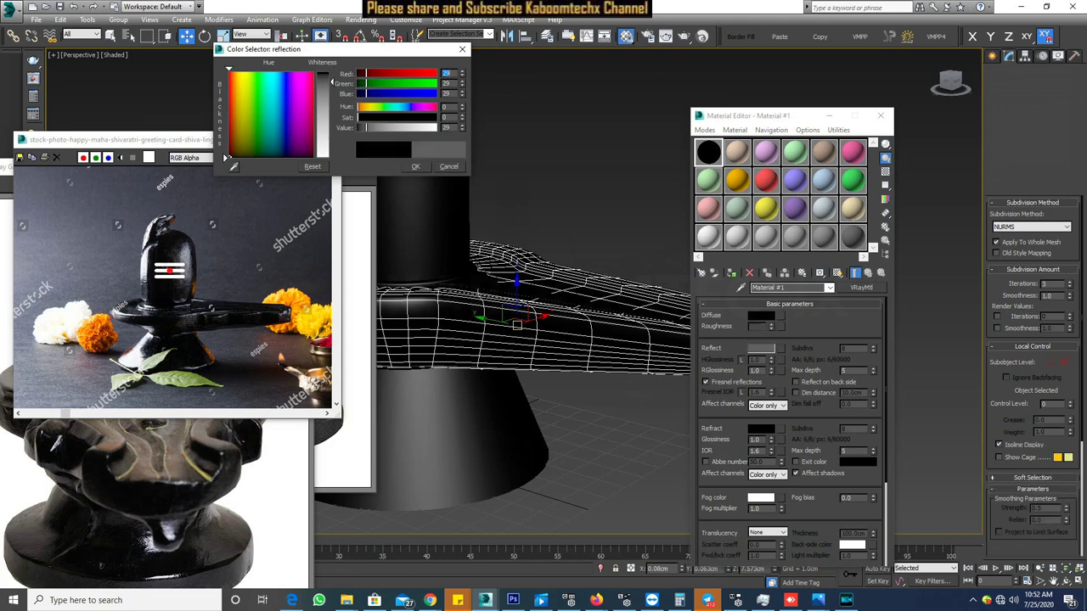
{"action": "left_click_drag", "start_coordinate": [377, 132], "coordinate": [368, 130]}
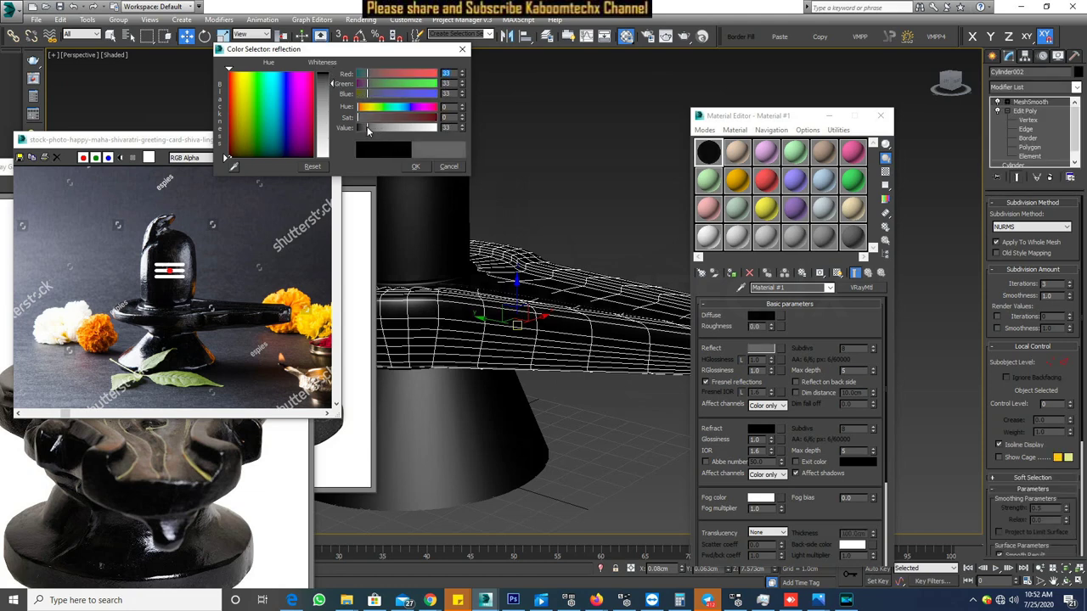
{"action": "left_click_drag", "start_coordinate": [368, 134], "coordinate": [392, 141]}
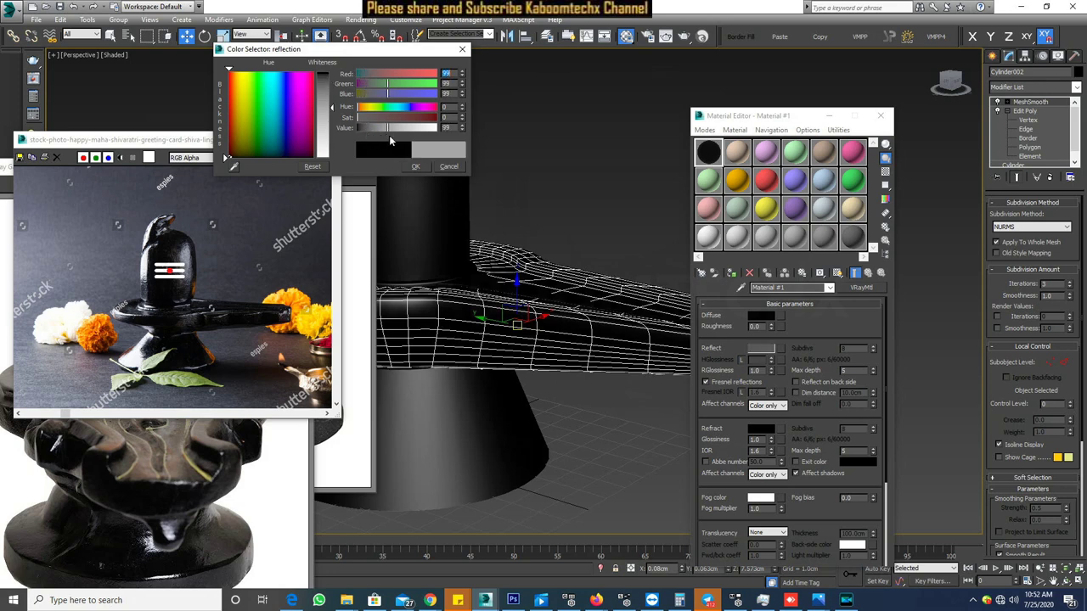
{"action": "left_click_drag", "start_coordinate": [392, 143], "coordinate": [401, 137]}
{"action": "left_click", "coordinate": [417, 167]}
{"action": "type", "text": "0.74"}
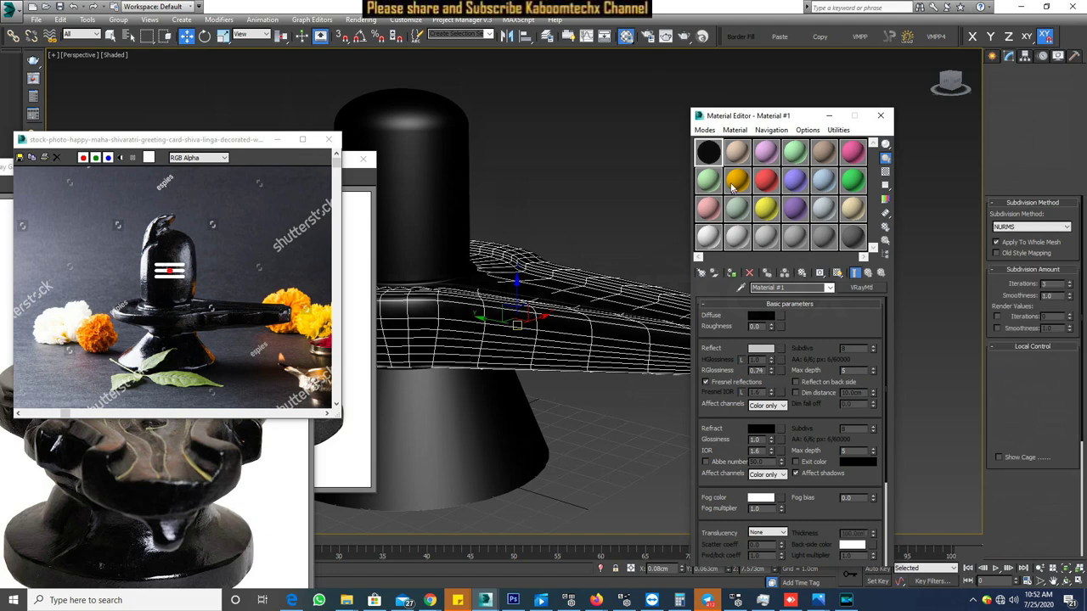
- Preview the material sample, then assign it to every part of the lingam
{"action": "double_click", "coordinate": [711, 156]}
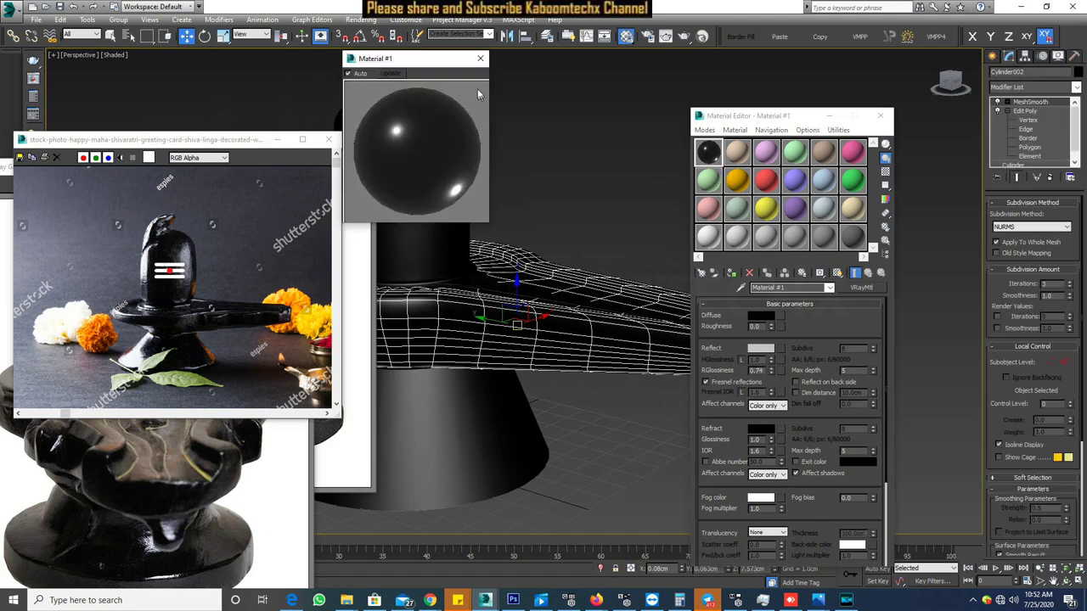
{"action": "left_click", "coordinate": [480, 58]}
{"action": "left_click", "coordinate": [732, 272]}
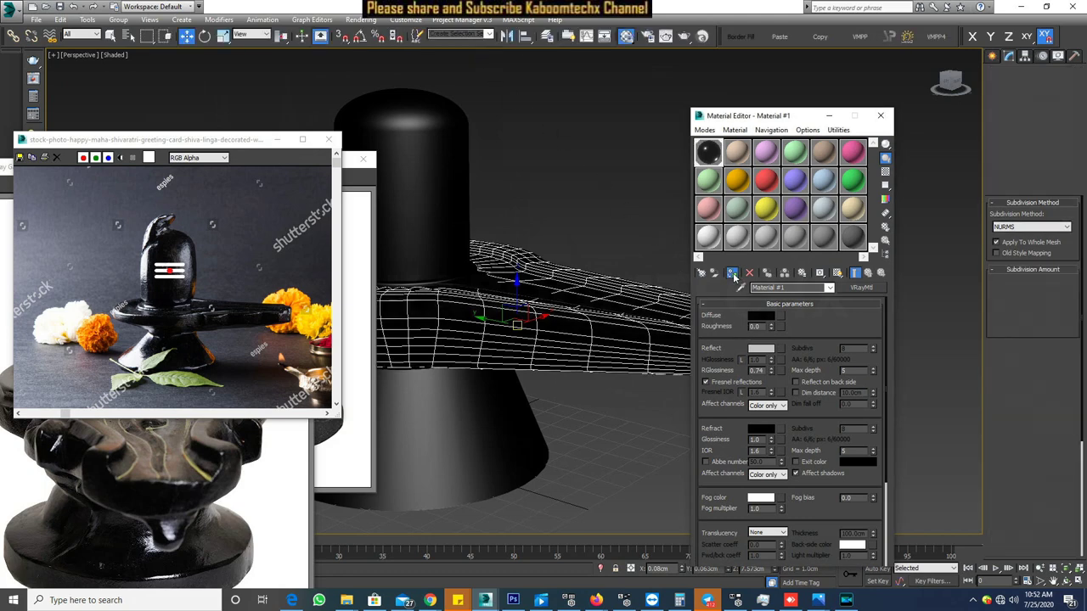
{"action": "key", "text": "ctrl+a"}
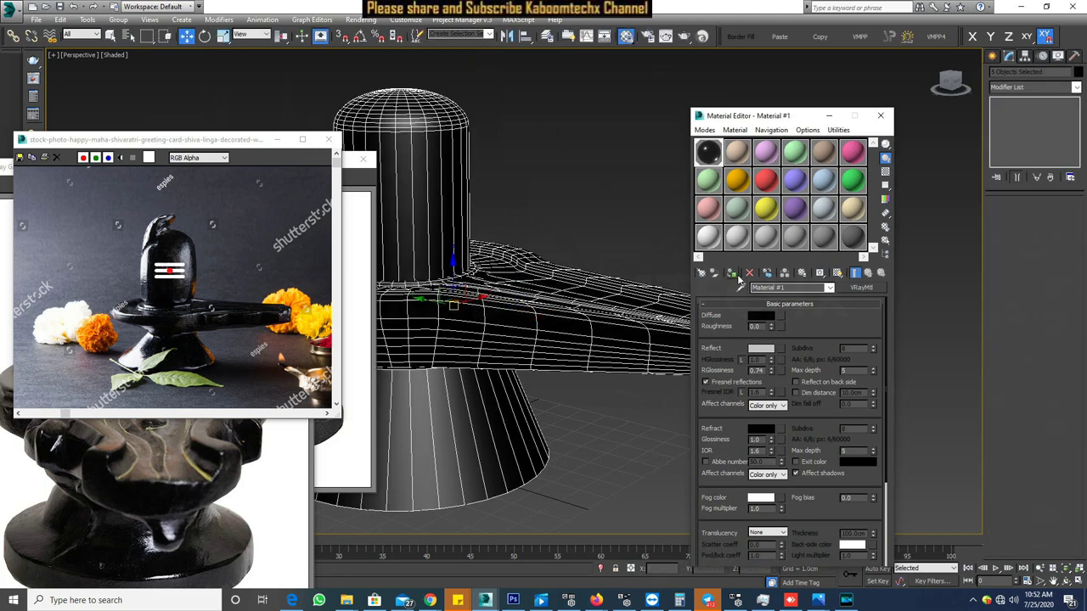
{"action": "left_click", "coordinate": [640, 256]}
{"action": "scroll", "coordinate": [640, 256], "scroll_direction": "down", "scroll_amount": 5}
{"action": "scroll", "coordinate": [555, 190], "scroll_direction": "up", "scroll_amount": 6}
{"action": "scroll", "coordinate": [518, 215], "scroll_direction": "down", "scroll_amount": 2}
{"action": "mouse_move", "coordinate": [518, 215]}
{"action": "middle_mouse_down", "text": "alt"}
{"action": "mouse_move", "coordinate": [440, 207]}
{"action": "mouse_move", "coordinate": [437, 230]}
{"action": "mouse_move", "coordinate": [553, 253]}
{"action": "mouse_move", "coordinate": [608, 247]}
{"action": "mouse_move", "coordinate": [555, 238]}
{"action": "mouse_move", "coordinate": [558, 223]}
{"action": "middle_mouse_up", "text": "alt"}
{"action": "key", "text": "ctrl+a"}
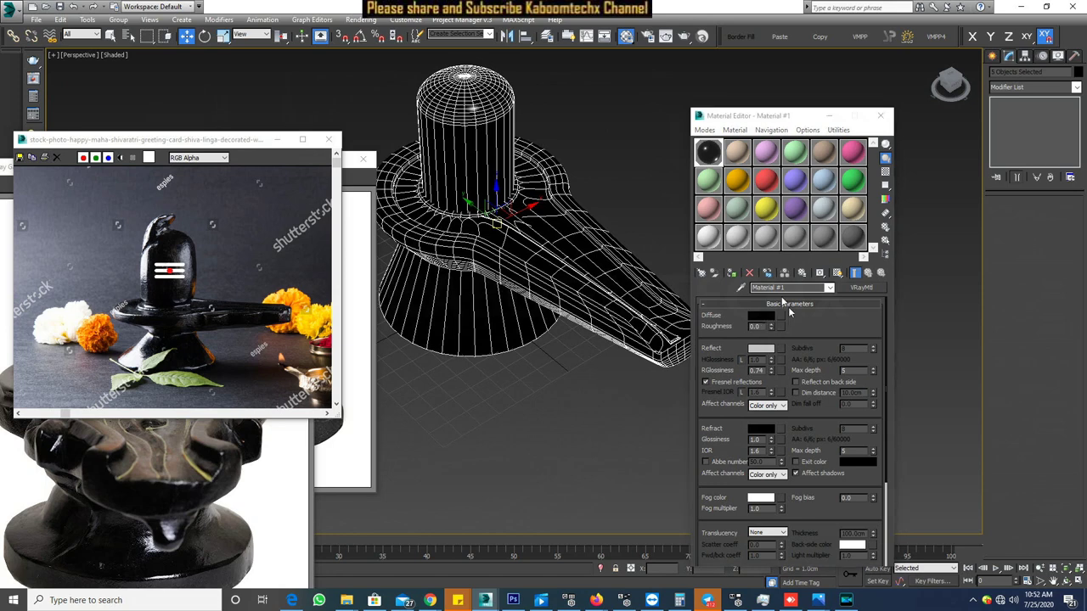
- Change the diffuse colour to a dark grey, about RGB 31
{"action": "left_click", "coordinate": [761, 316]}
{"action": "left_click_drag", "start_coordinate": [356, 127], "coordinate": [377, 127]}
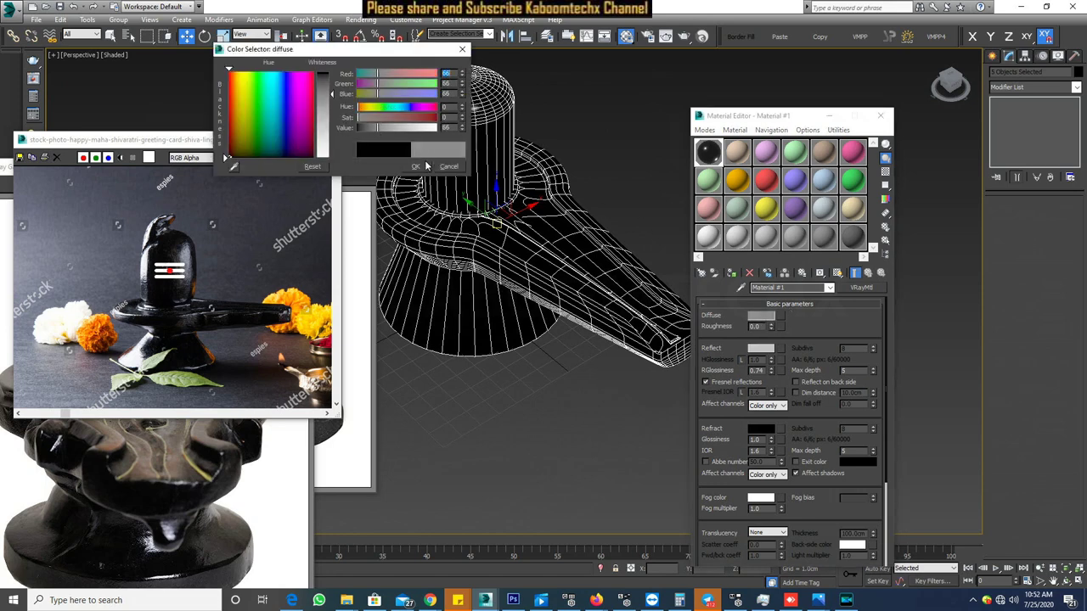
{"action": "left_click_drag", "start_coordinate": [377, 128], "coordinate": [368, 127]}
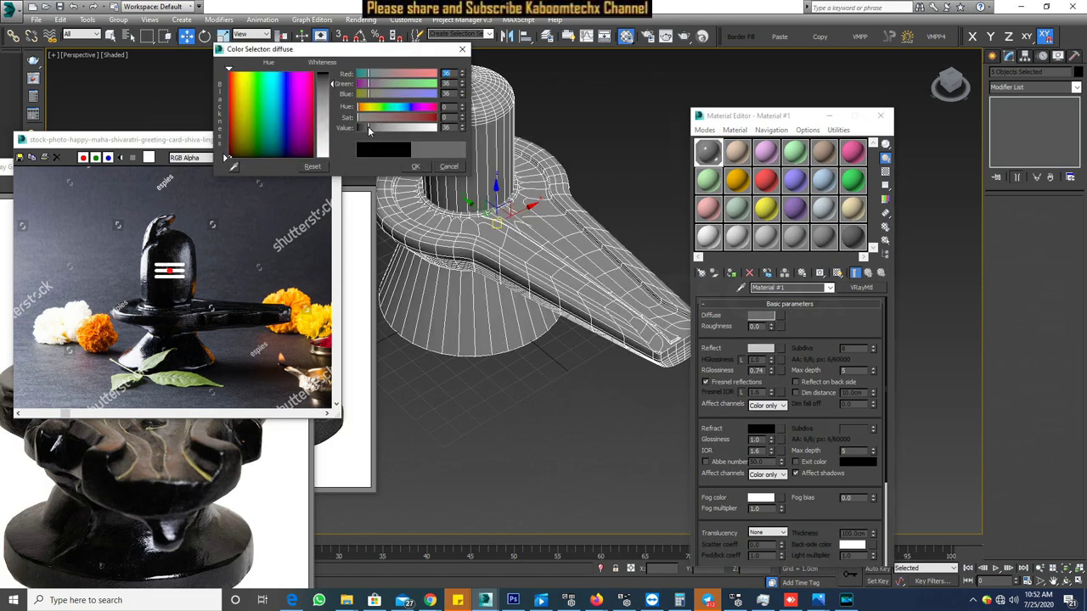
{"action": "left_click_drag", "start_coordinate": [366, 126], "coordinate": [364, 127]}
{"action": "left_click", "coordinate": [420, 167]}
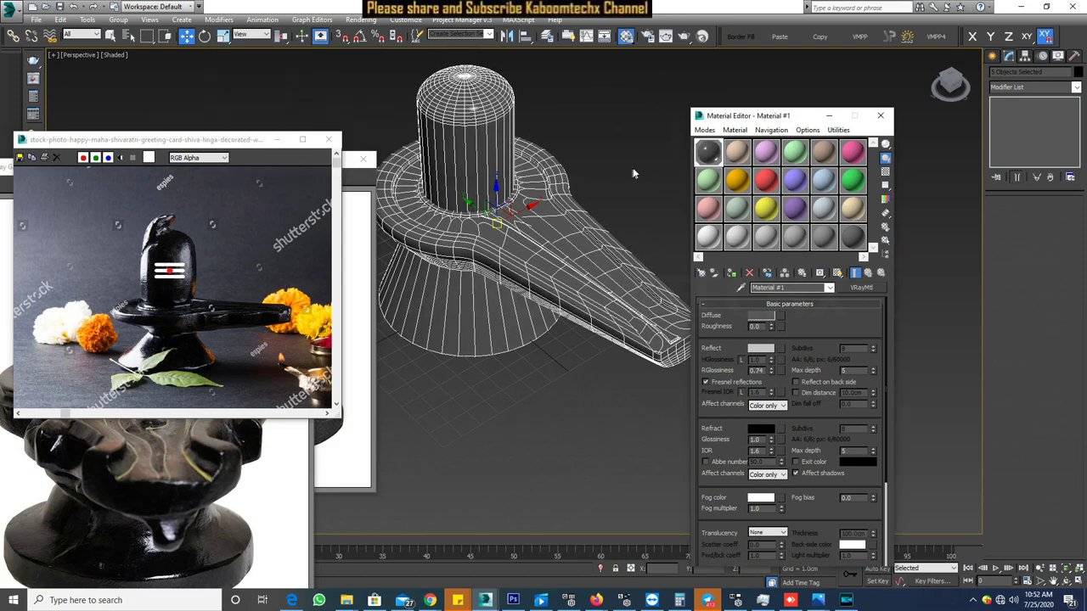
{"action": "mouse_move", "coordinate": [587, 161]}
{"action": "middle_mouse_down"}
{"action": "mouse_move", "coordinate": [574, 169]}
{"action": "mouse_move", "coordinate": [581, 275]}
{"action": "middle_mouse_up"}
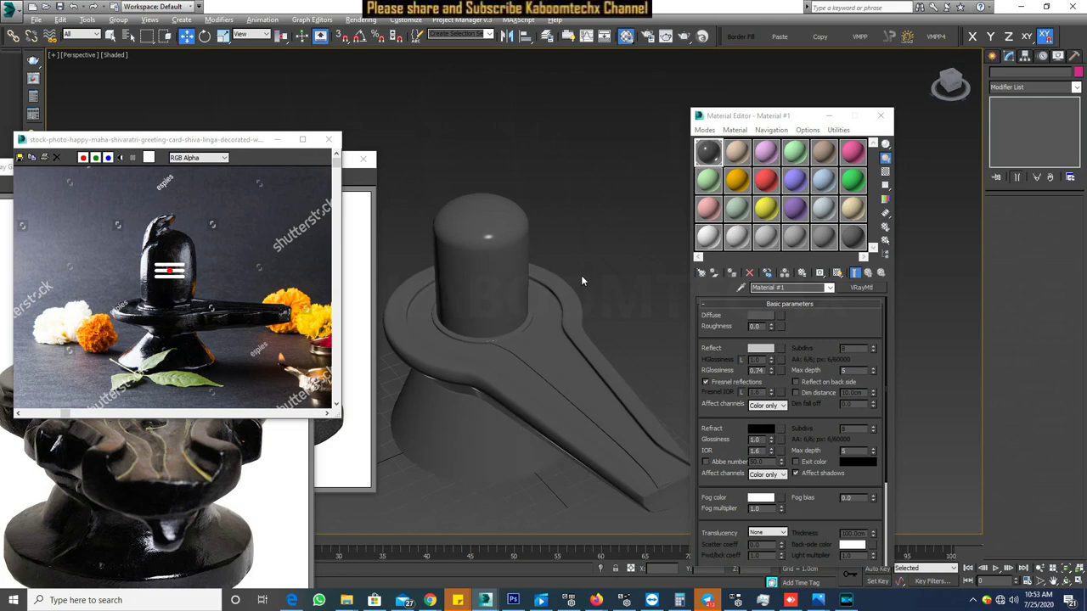
{"action": "scroll", "coordinate": [509, 336], "scroll_direction": "up", "scroll_amount": 5}
{"action": "scroll", "coordinate": [545, 367], "scroll_direction": "down", "scroll_amount": 5}
{"action": "mouse_move", "coordinate": [545, 366]}
{"action": "middle_mouse_down", "text": "alt"}
{"action": "mouse_move", "coordinate": [595, 374]}
{"action": "mouse_move", "coordinate": [552, 386]}
{"action": "mouse_move", "coordinate": [565, 388]}
{"action": "middle_mouse_up", "text": "alt"}
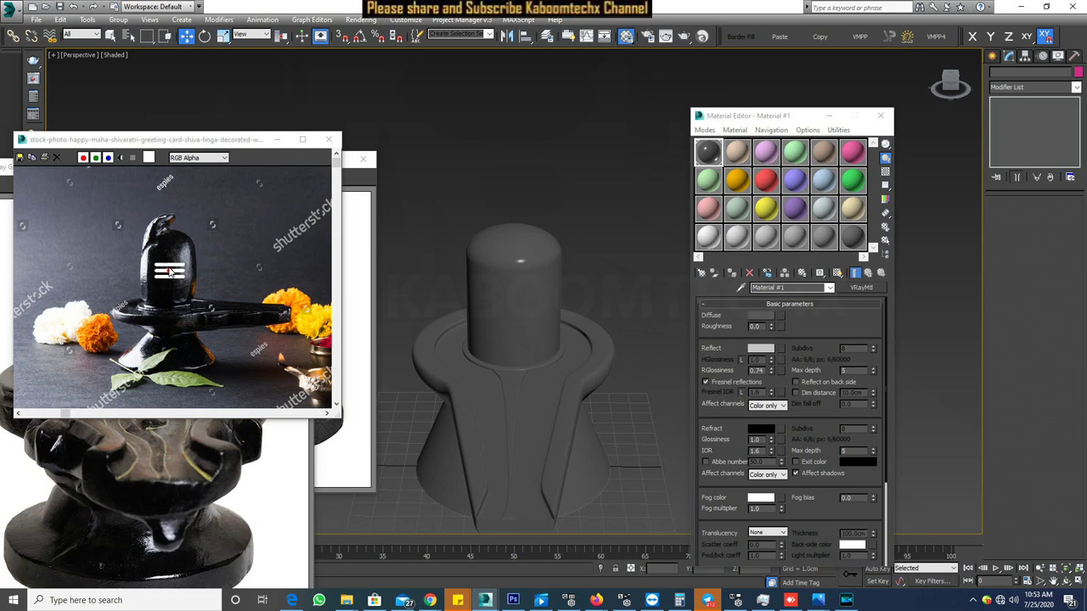
{"action": "middle_click_drag", "start_coordinate": [506, 345], "coordinate": [507, 340], "text": "alt"}
{"action": "scroll", "coordinate": [498, 332], "scroll_direction": "up", "scroll_amount": 3}
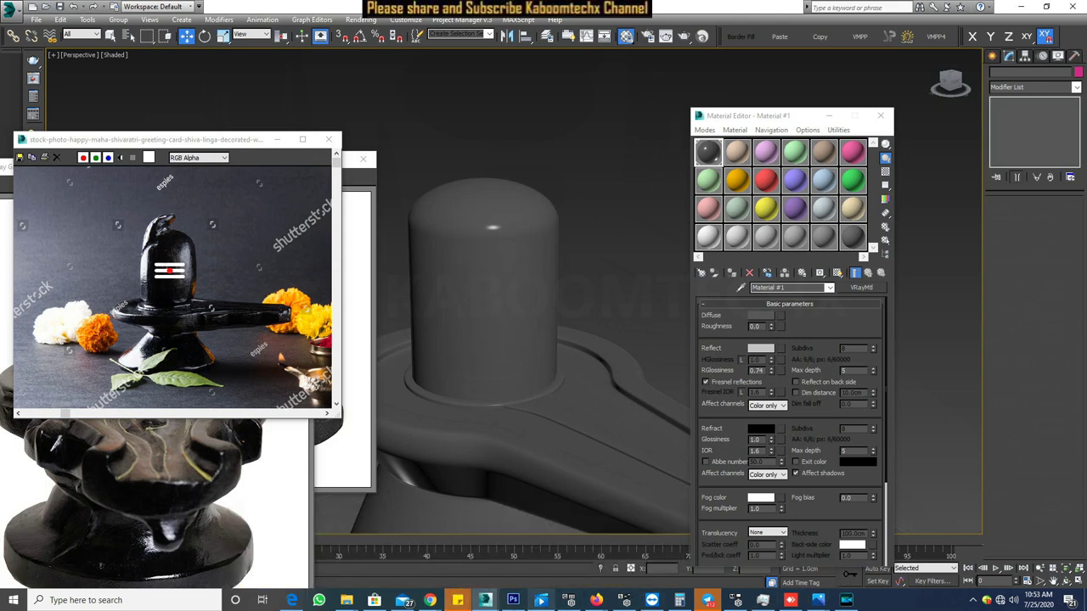
{"action": "left_click", "coordinate": [513, 600]}
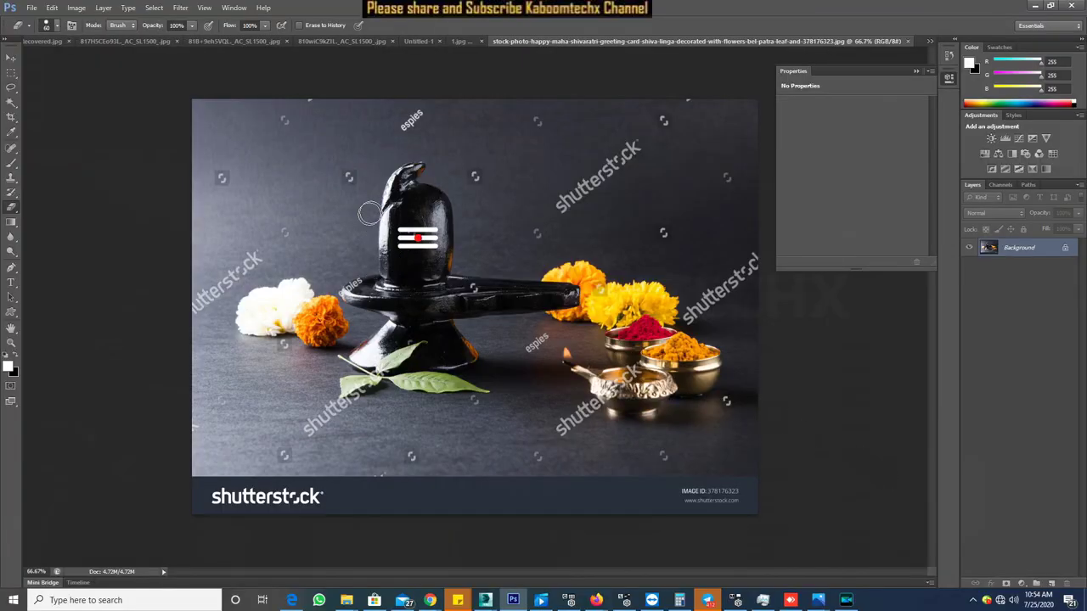
- Marquee-select the white bars and red dot, then crop the photo to that selection
{"action": "left_click", "coordinate": [11, 73]}
{"action": "left_click_drag", "start_coordinate": [387, 217], "coordinate": [442, 254]}
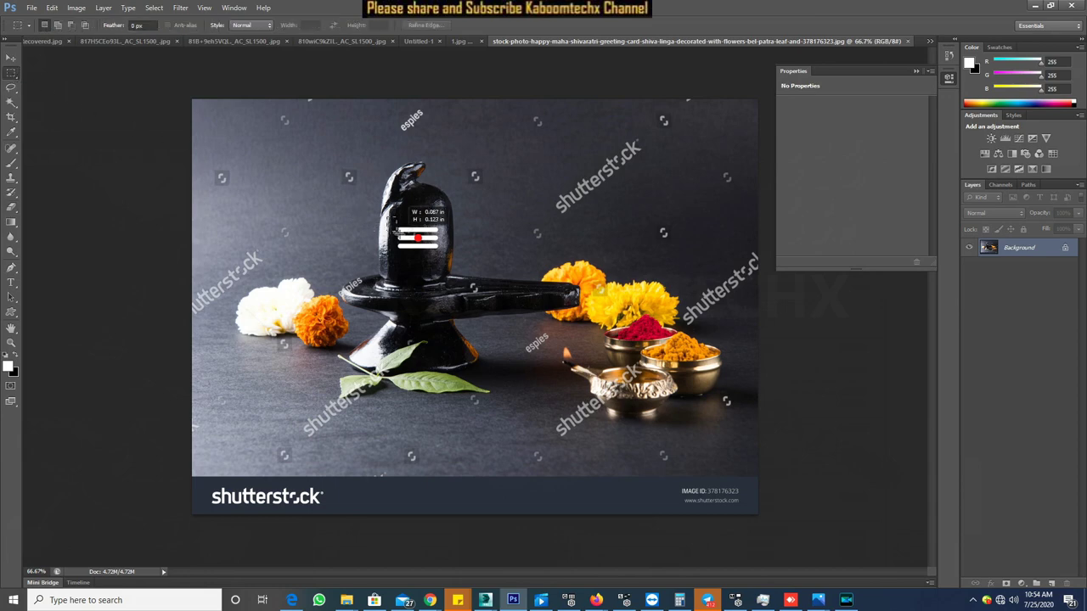
{"action": "left_click_drag", "start_coordinate": [442, 254], "coordinate": [444, 257]}
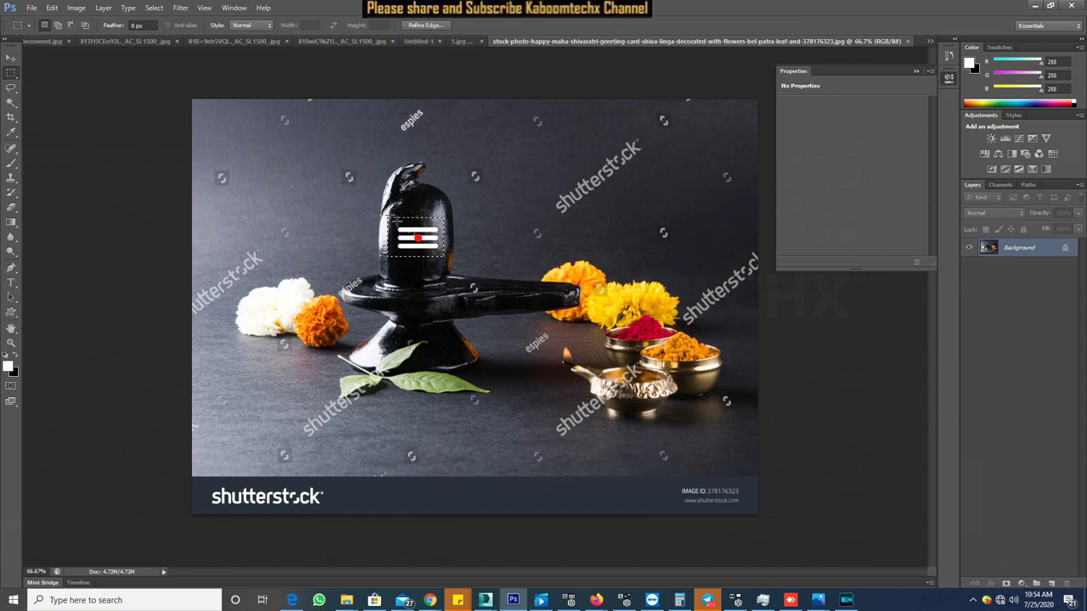
{"action": "left_click", "coordinate": [11, 117]}
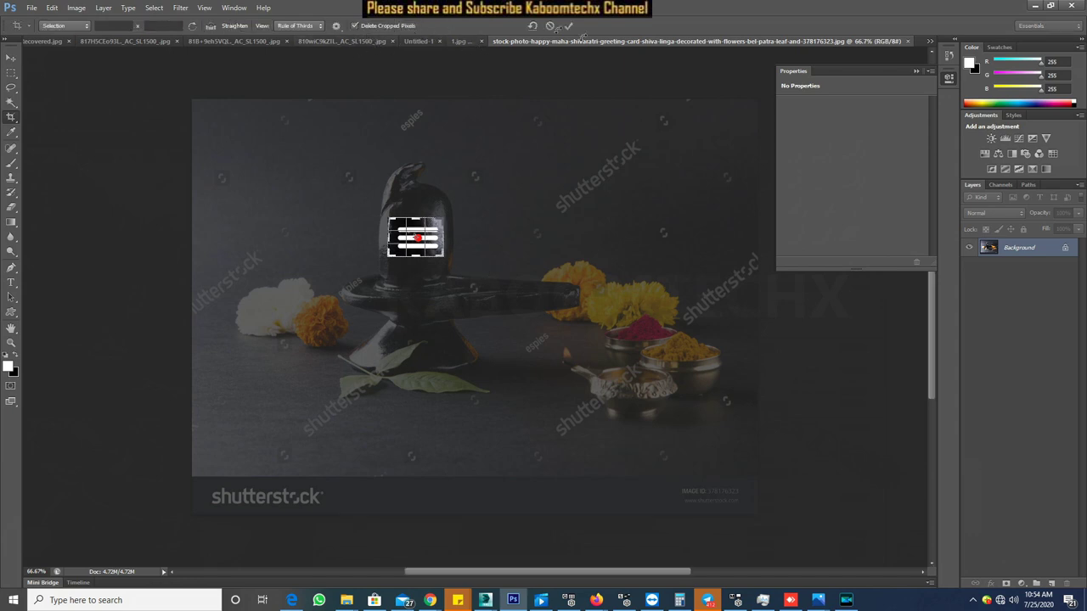
{"action": "left_click", "coordinate": [571, 26]}
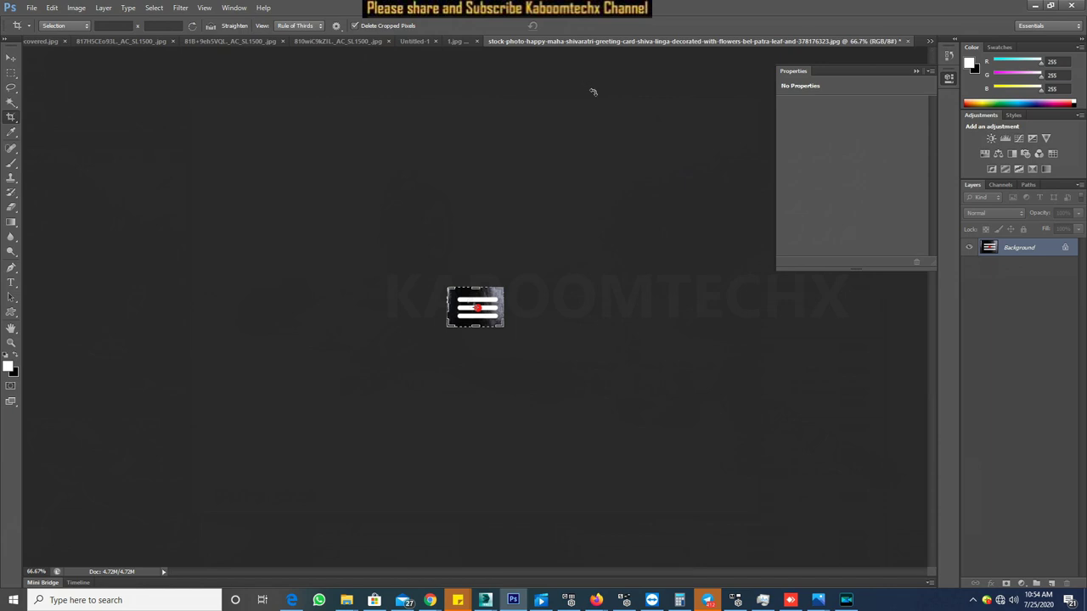
- Add a Levels adjustment layer with midtones 0.15 and output white 253
{"action": "key", "text": "ctrl+plus"}
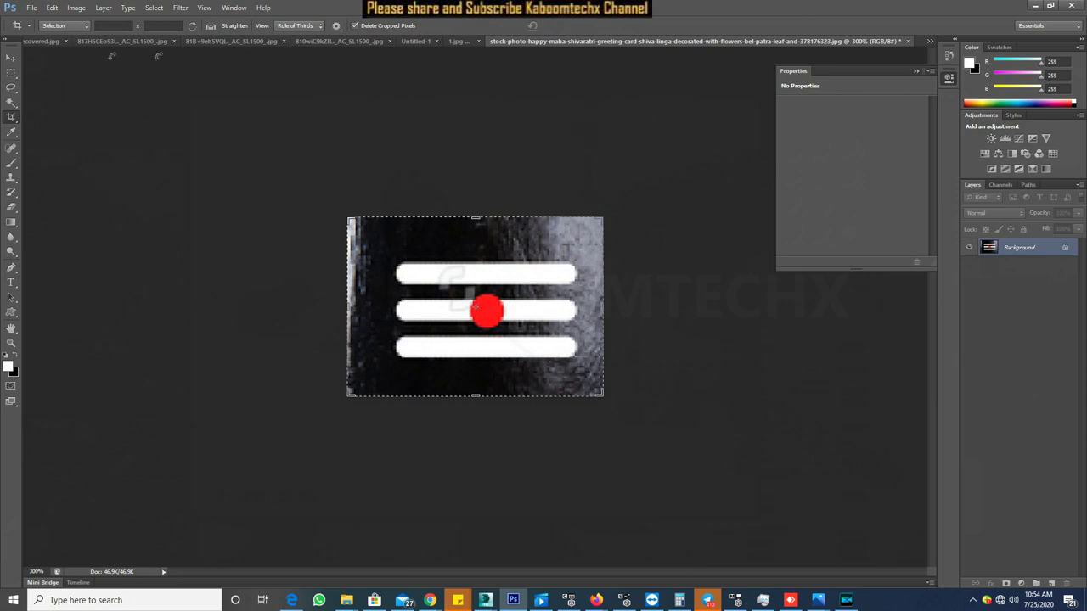
{"action": "left_click", "coordinate": [11, 57]}
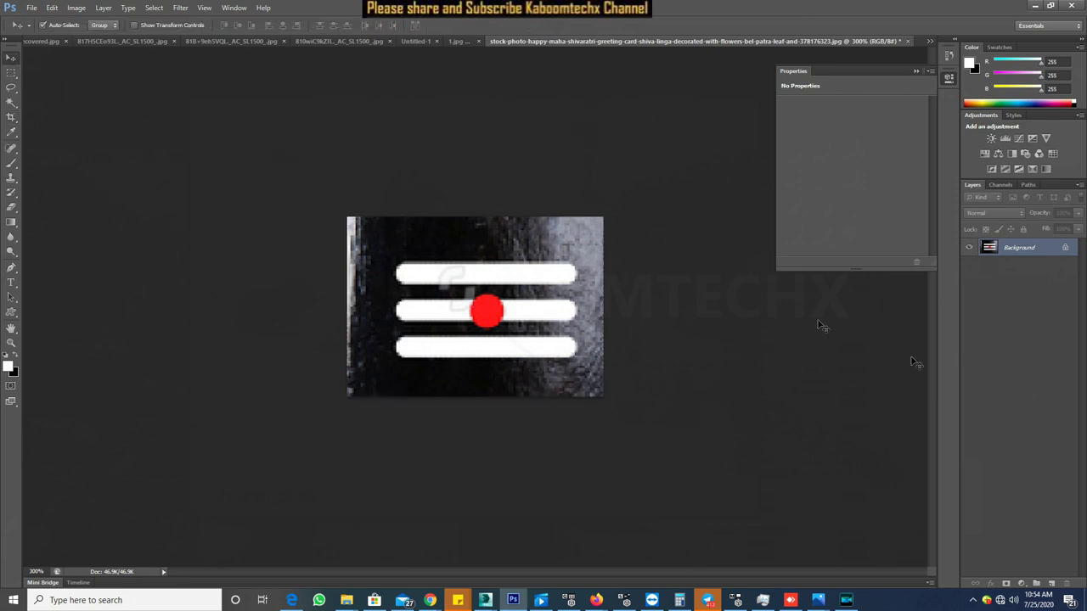
{"action": "left_click", "coordinate": [1024, 587]}
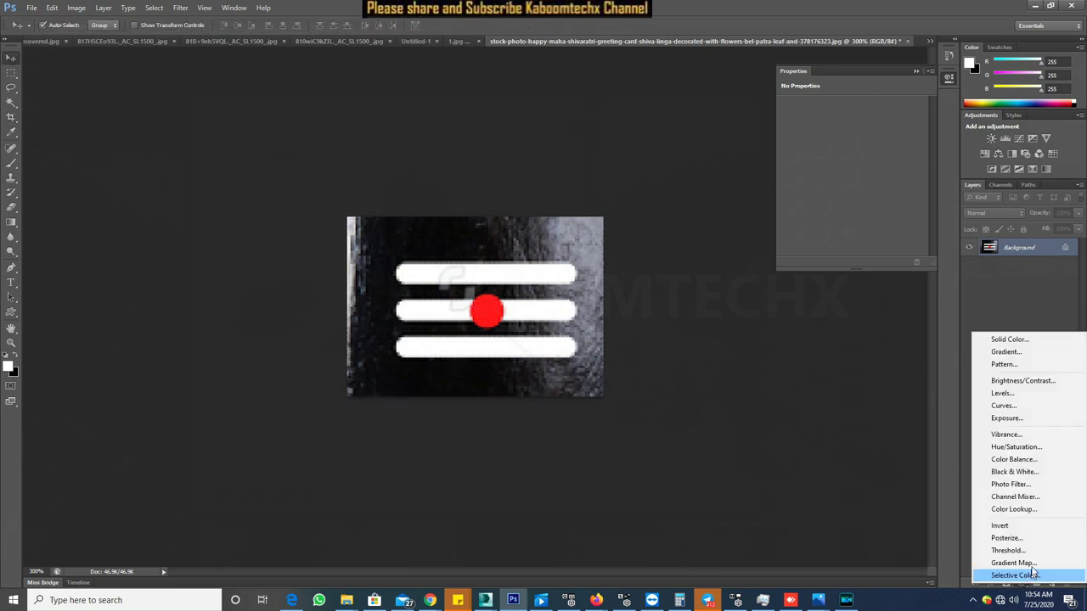
{"action": "left_click", "coordinate": [1025, 394]}
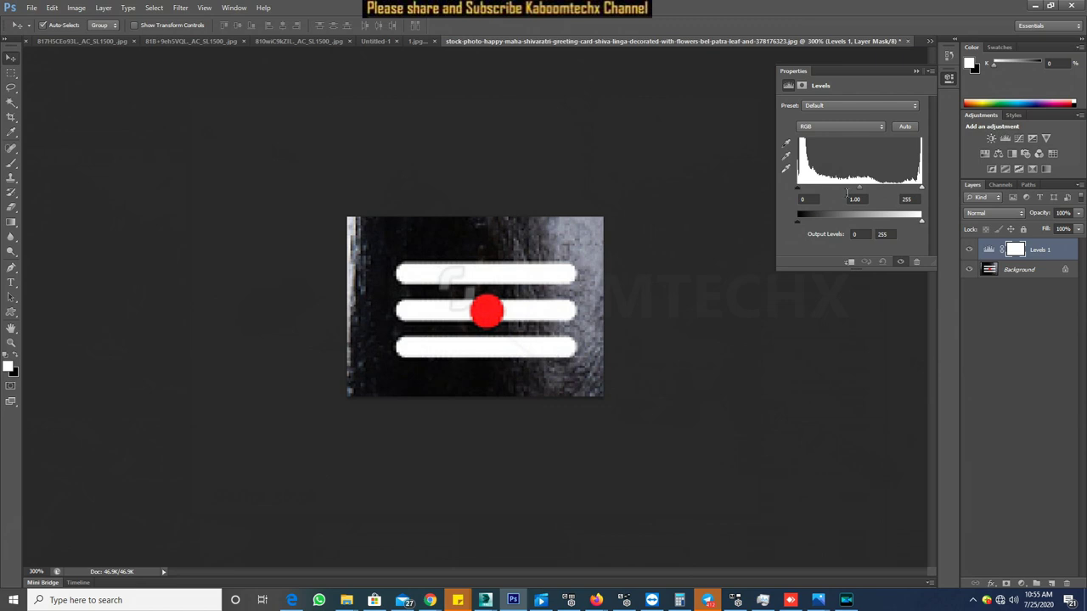
{"action": "left_click_drag", "start_coordinate": [858, 196], "coordinate": [910, 199]}
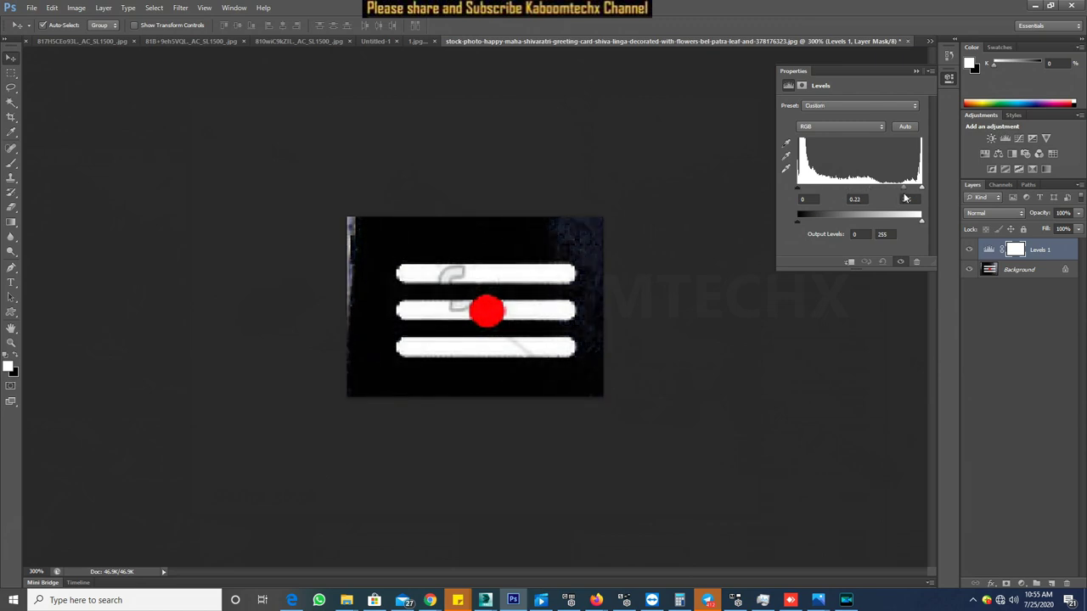
{"action": "left_click_drag", "start_coordinate": [910, 199], "coordinate": [909, 200]}
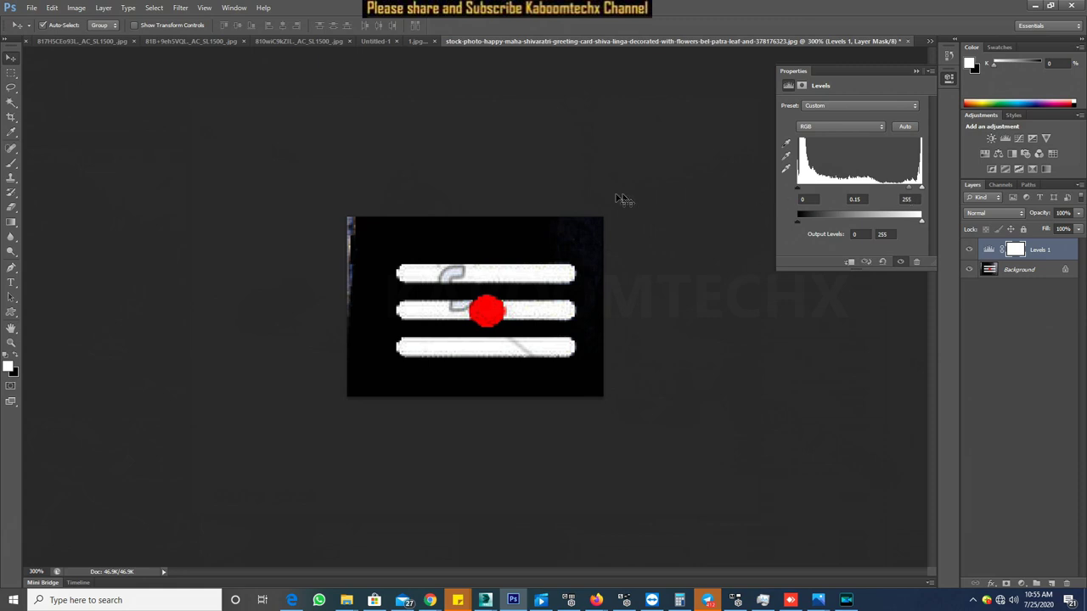
{"action": "left_click_drag", "start_coordinate": [919, 224], "coordinate": [922, 224]}
{"action": "left_click_drag", "start_coordinate": [911, 194], "coordinate": [910, 190]}
{"action": "left_click", "coordinate": [66, 11]}
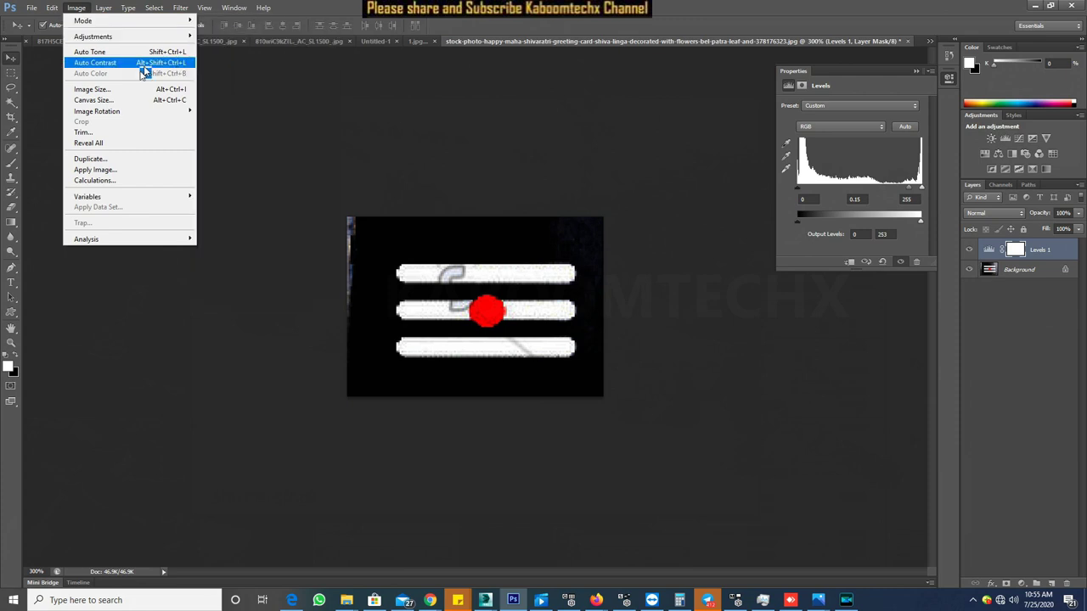
- Resize the image to 900 px wide (900 × 632) and fit it on screen
{"action": "left_click", "coordinate": [136, 94]}
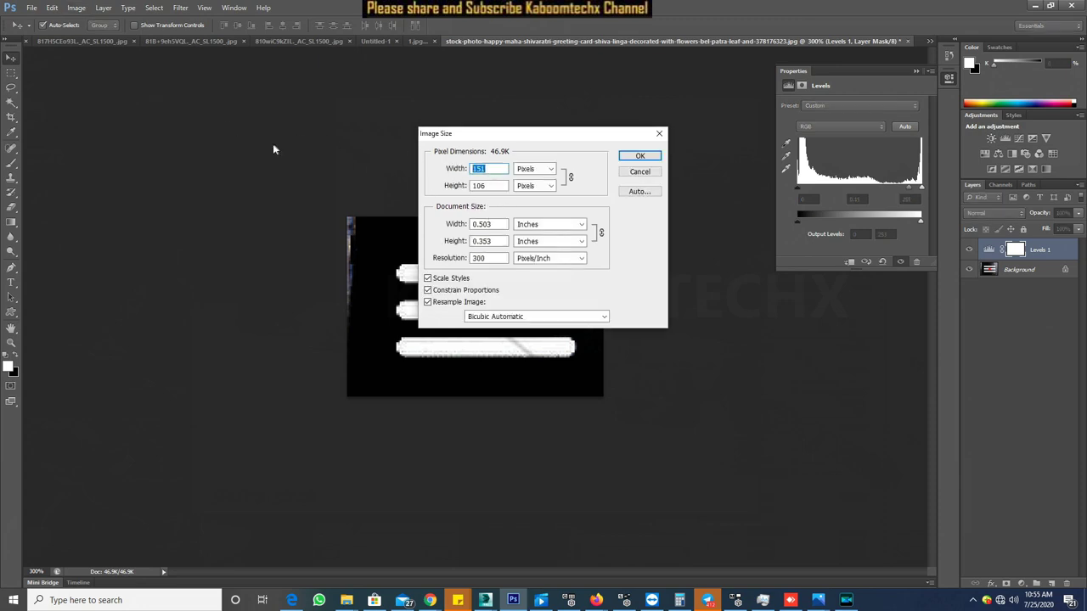
{"action": "type", "text": "900"}
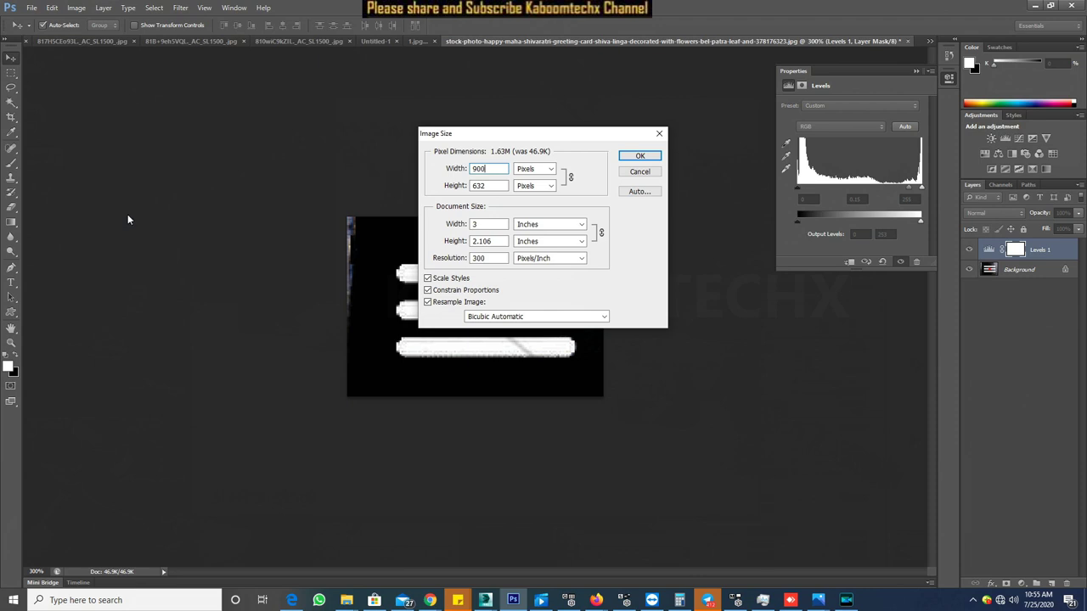
{"action": "key", "text": "Return"}
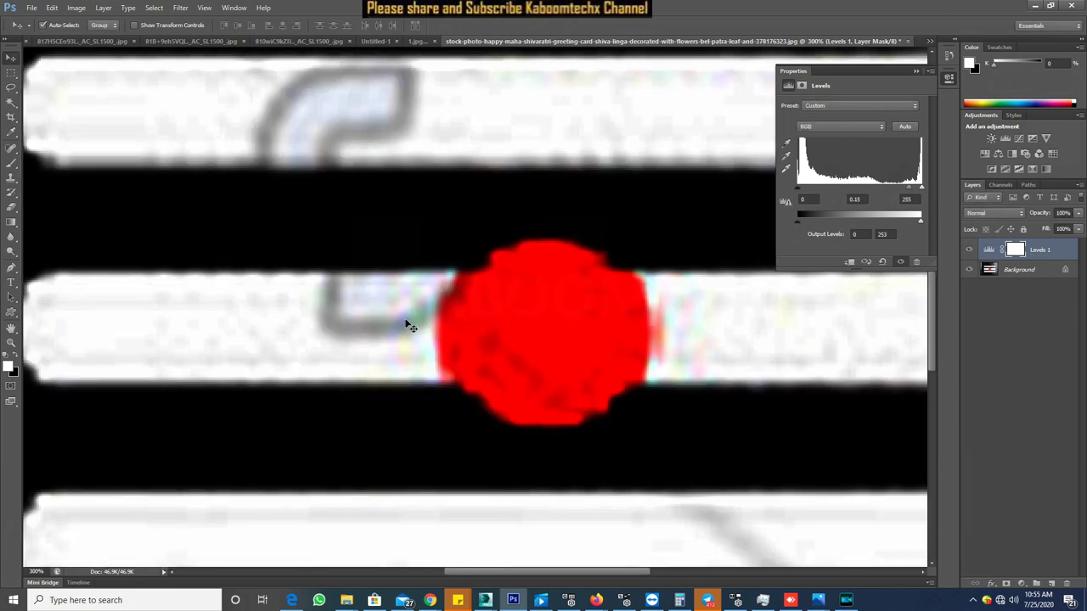
{"action": "key", "text": "ctrl+0"}
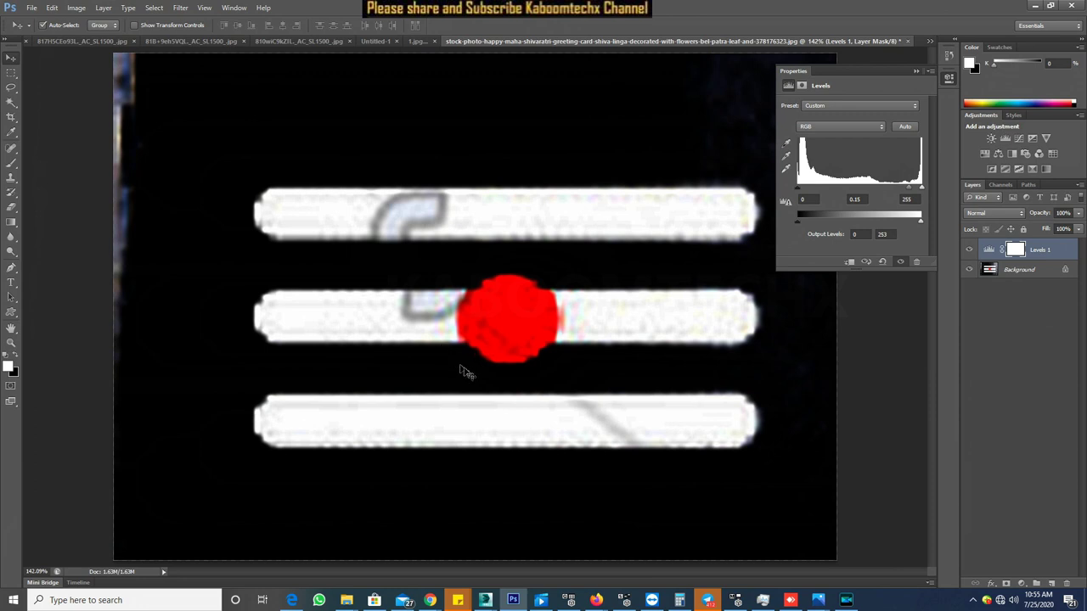
{"action": "left_click", "coordinate": [15, 312]}
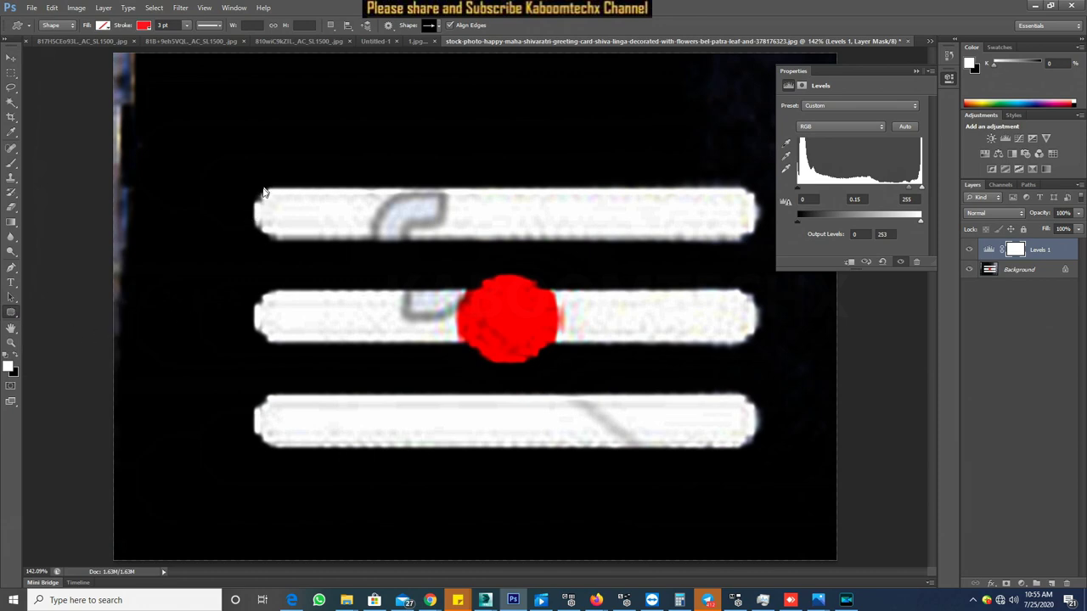
- Draw a white, outline-free rounded rectangle over the top tilak bar
{"action": "key", "text": "shift+u"}
{"action": "left_click", "coordinate": [103, 26]}
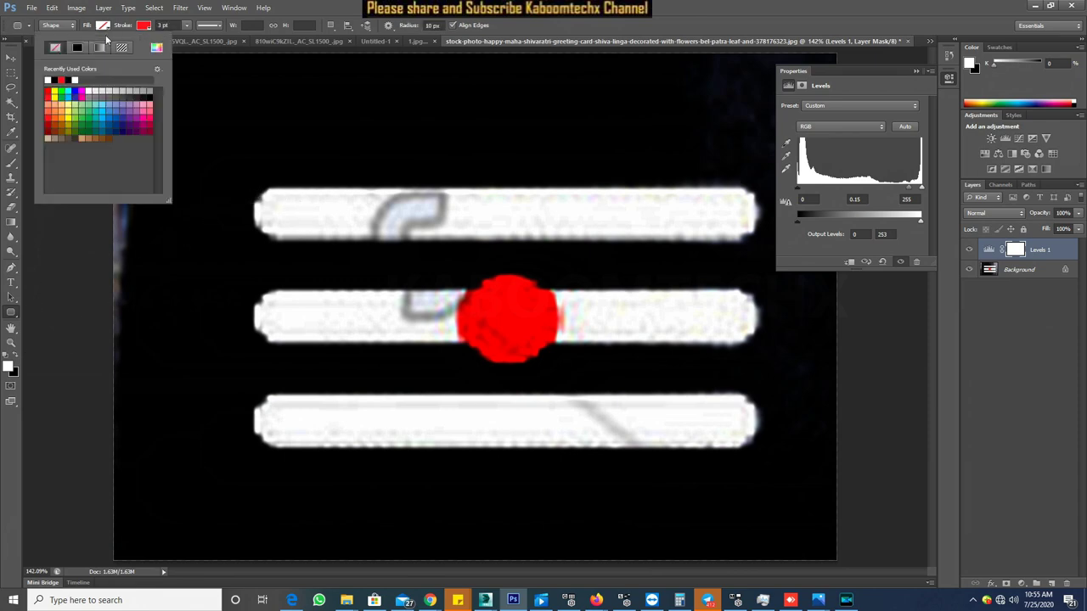
{"action": "left_click", "coordinate": [48, 81]}
{"action": "left_click", "coordinate": [149, 29]}
{"action": "left_click", "coordinate": [150, 29]}
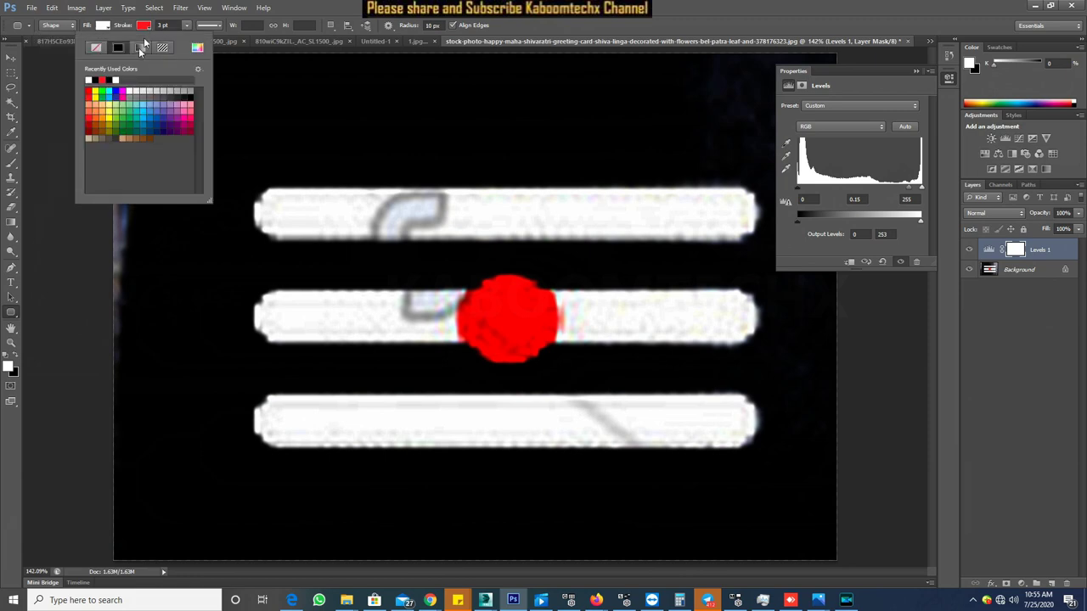
{"action": "left_click", "coordinate": [93, 51]}
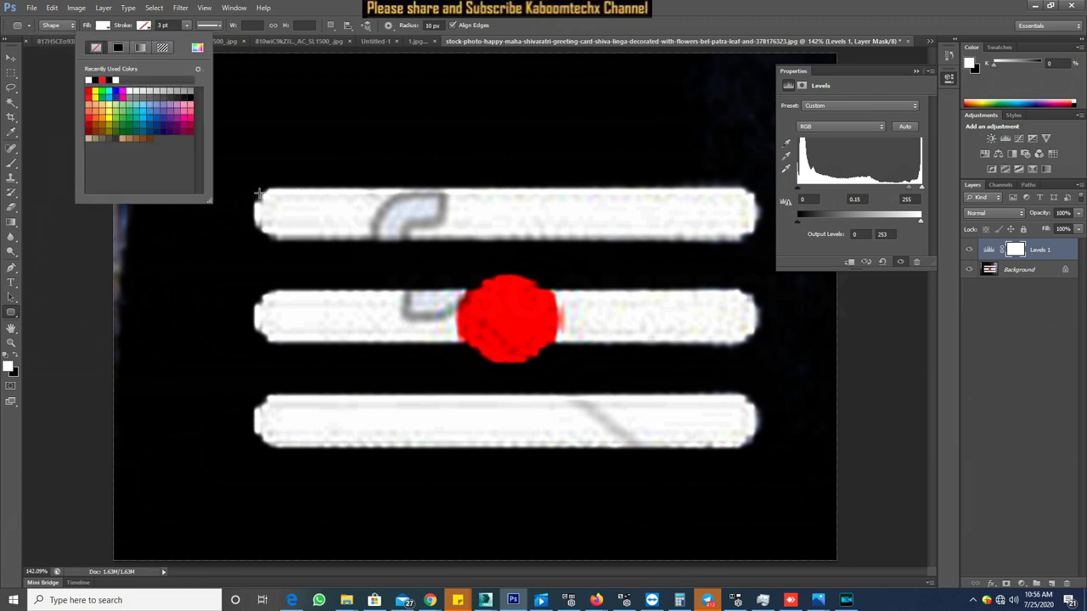
{"action": "left_click", "coordinate": [258, 189]}
{"action": "left_click_drag", "start_coordinate": [259, 188], "coordinate": [755, 244]}
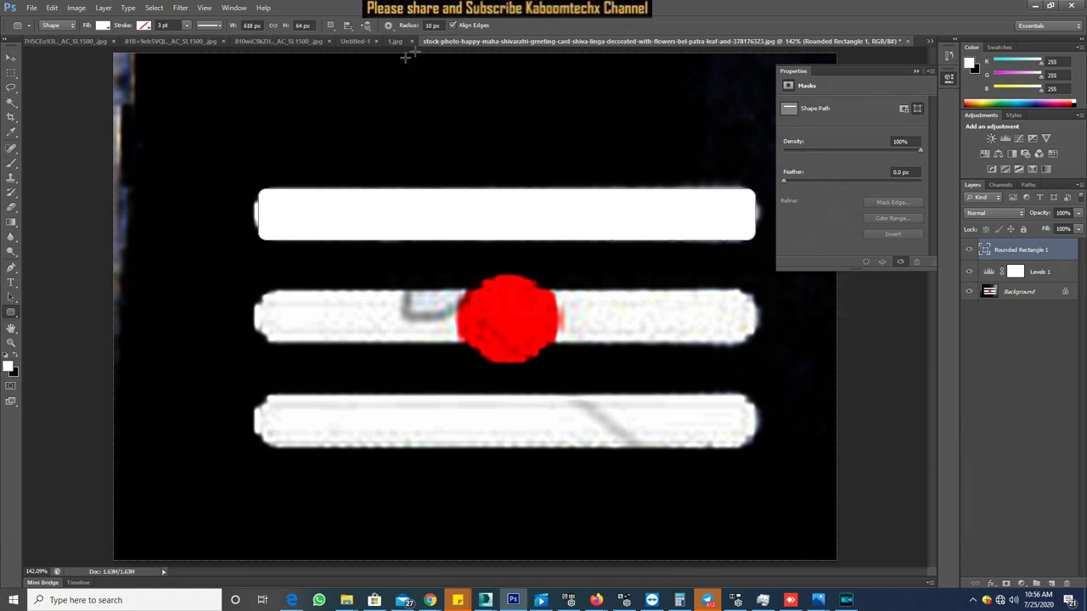
- Set the corner radius to 20 px, then draw and undo a middle-bar shape
{"action": "left_click", "coordinate": [433, 24]}
{"action": "type", "text": "20"}
{"action": "key", "text": "Return"}
{"action": "left_click_drag", "start_coordinate": [255, 287], "coordinate": [670, 350]}
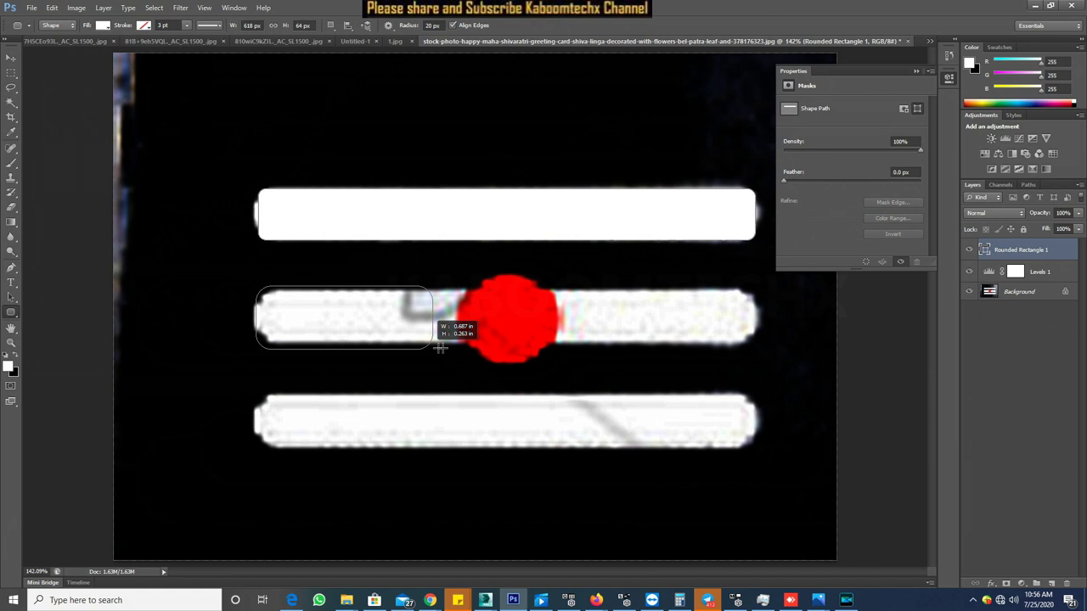
{"action": "left_click_drag", "start_coordinate": [670, 349], "coordinate": [747, 351]}
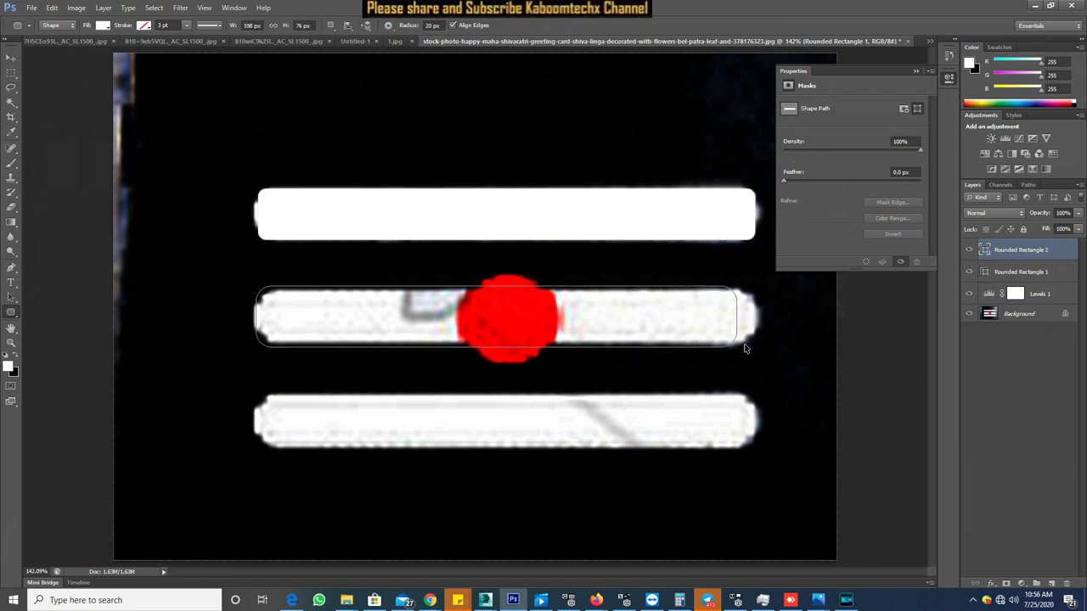
{"action": "key", "text": "ctrl+z"}
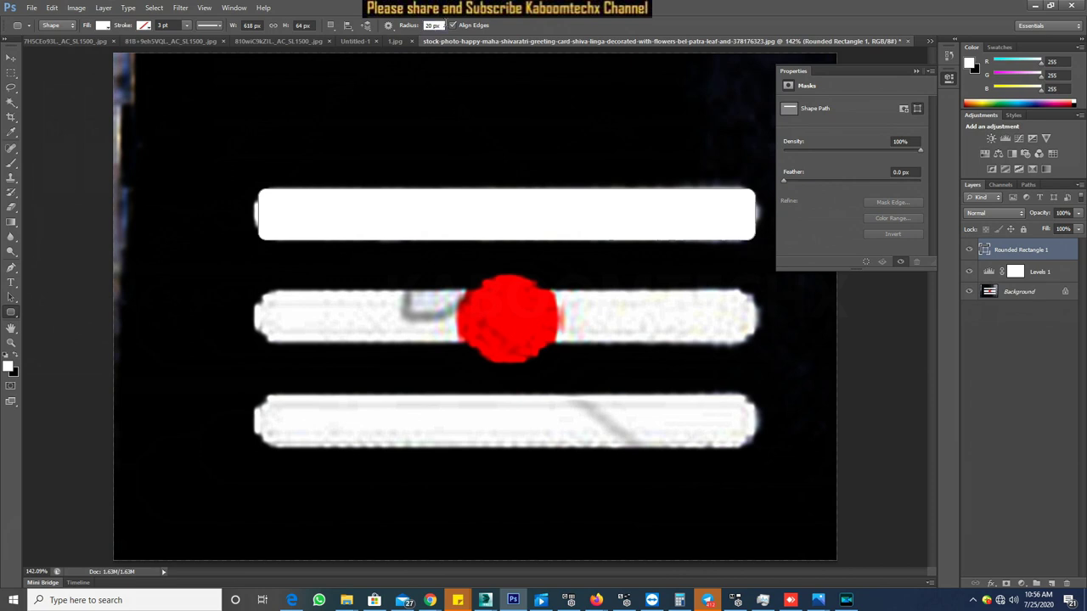
- Draw a rounder white bar with 40 px corners over the middle bar
{"action": "left_click", "coordinate": [435, 24]}
{"action": "type", "text": "40"}
{"action": "left_click_drag", "start_coordinate": [257, 292], "coordinate": [626, 342]}
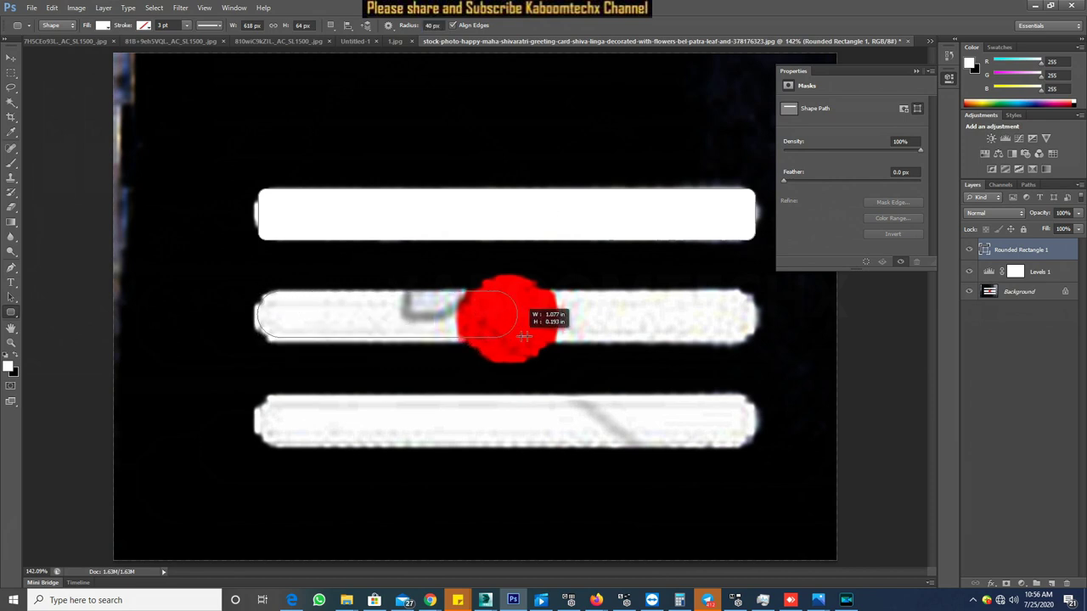
{"action": "left_click_drag", "start_coordinate": [625, 342], "coordinate": [757, 338]}
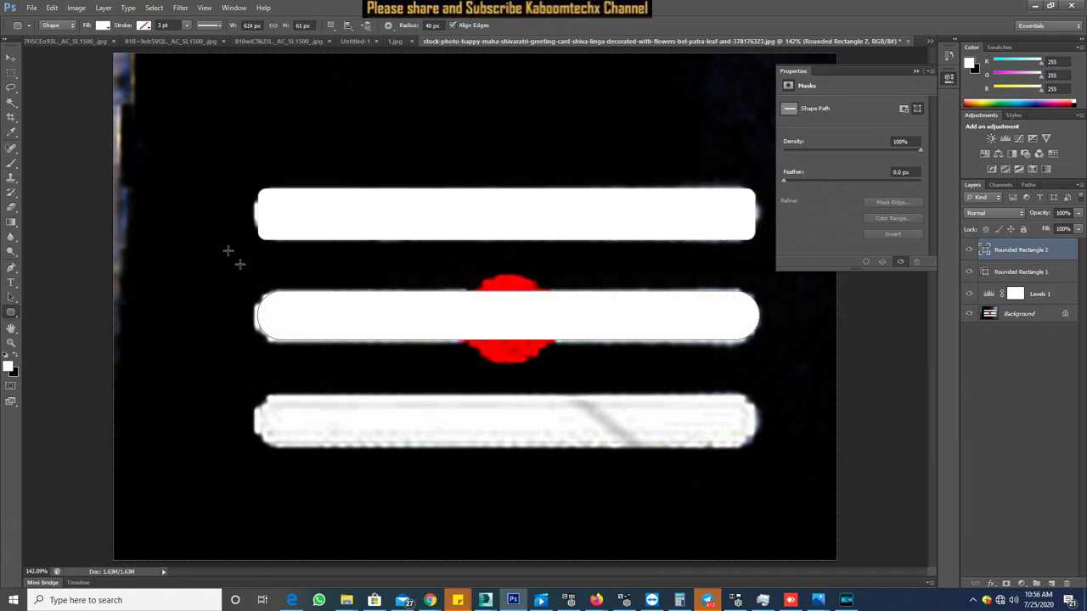
- Delete Rounded Rectangle 1, move the new bar onto the top bar and enlarge it to about 103%
{"action": "left_click", "coordinate": [11, 58]}
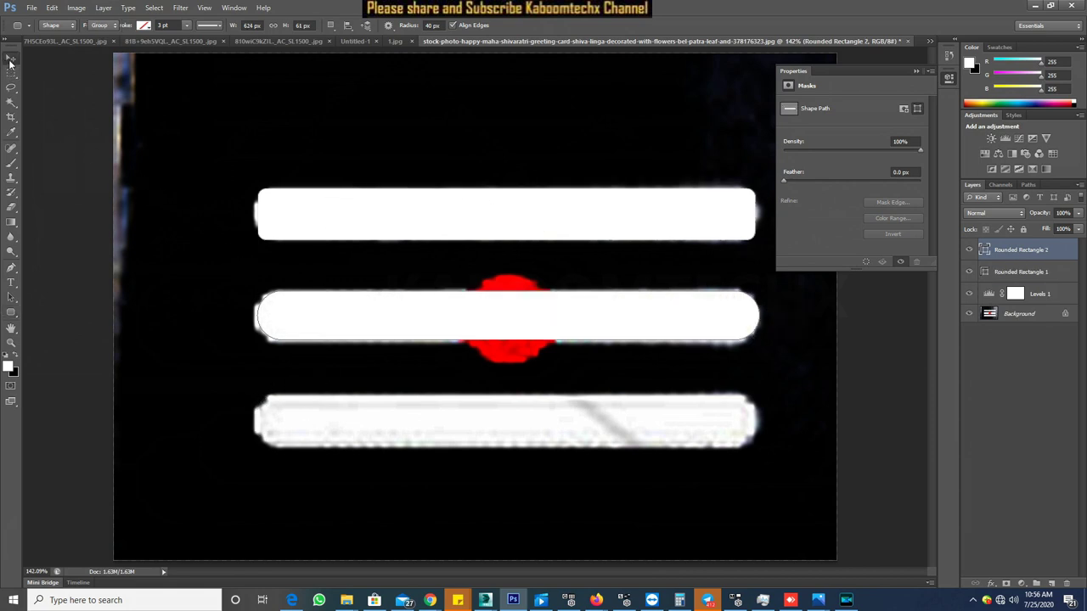
{"action": "left_click", "coordinate": [441, 227]}
{"action": "key", "text": "Delete"}
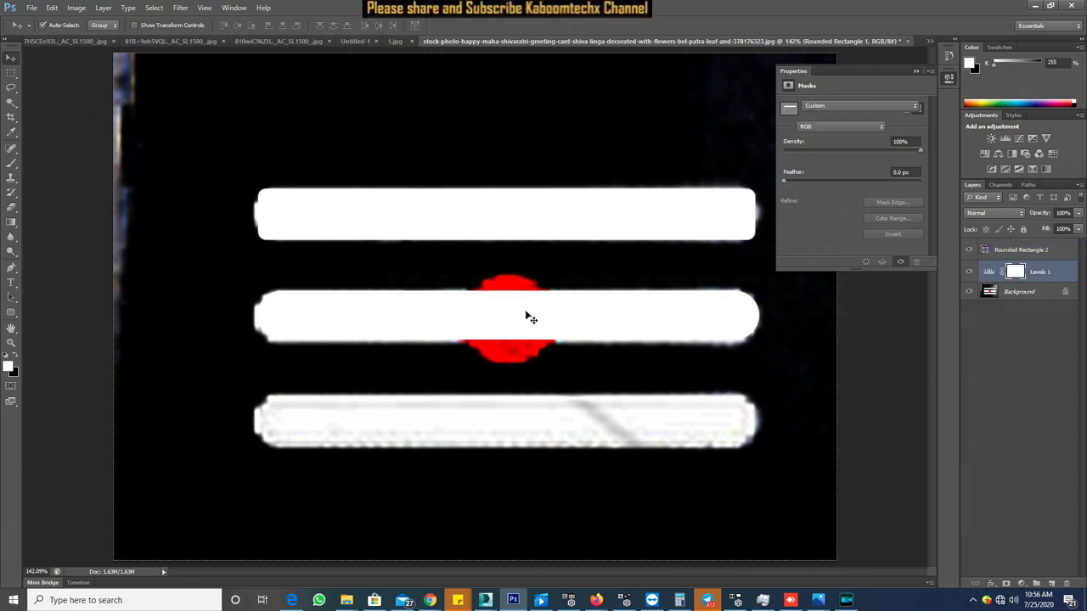
{"action": "left_click_drag", "start_coordinate": [526, 315], "coordinate": [522, 216]}
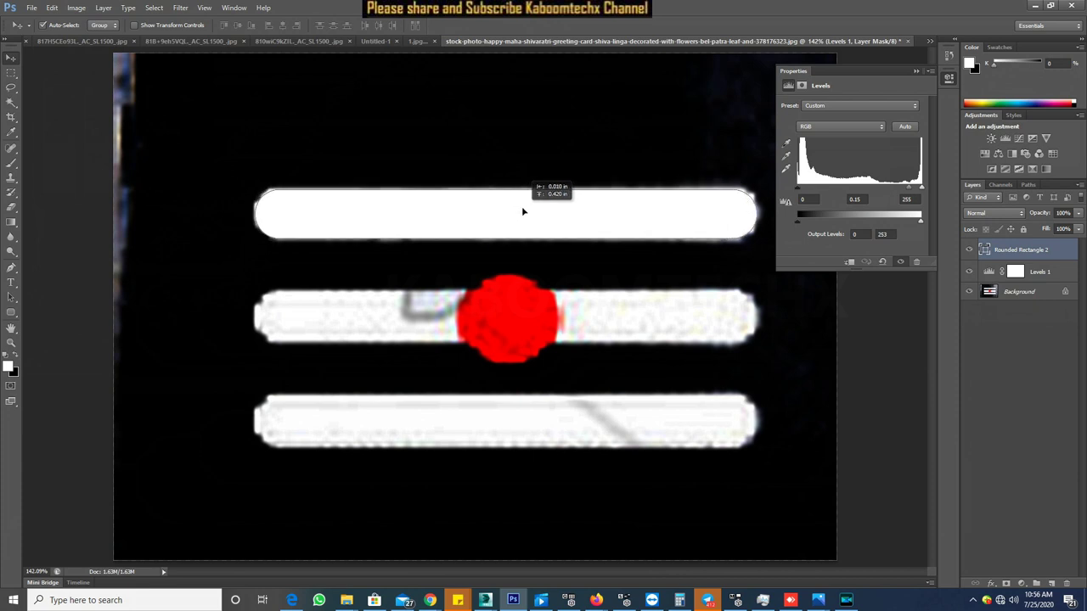
{"action": "key", "text": "ctrl+t"}
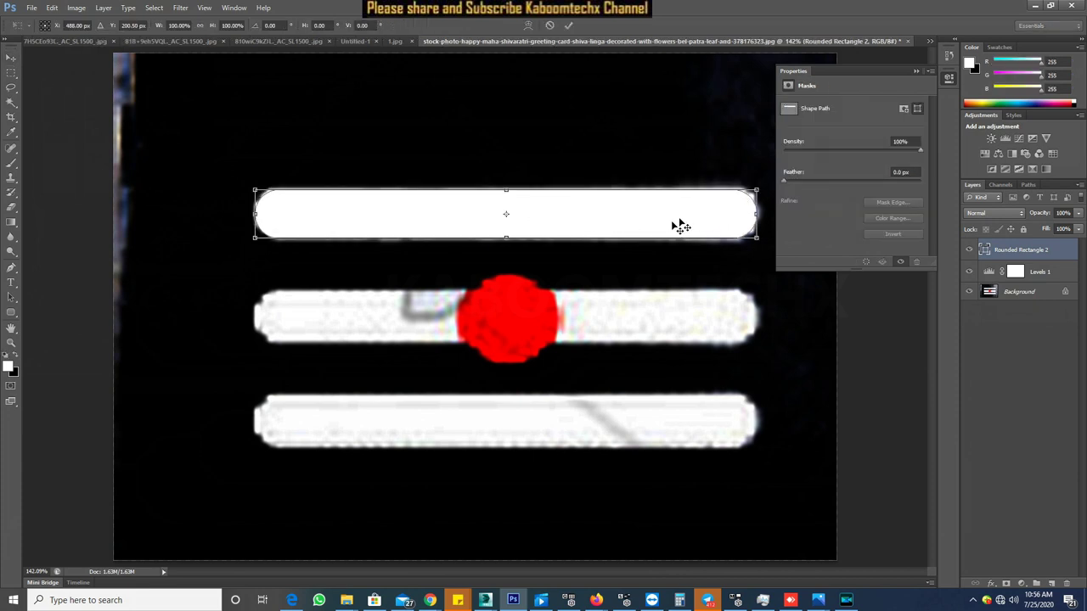
{"action": "left_click_drag", "start_coordinate": [760, 189], "coordinate": [767, 186], "text": "alt"}
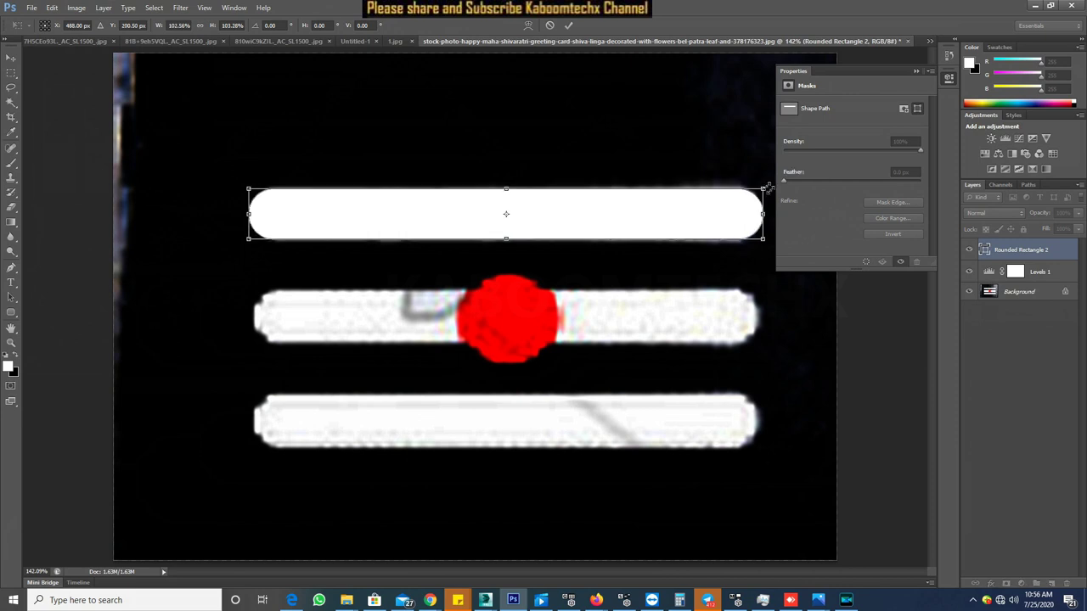
{"action": "left_click", "coordinate": [568, 25]}
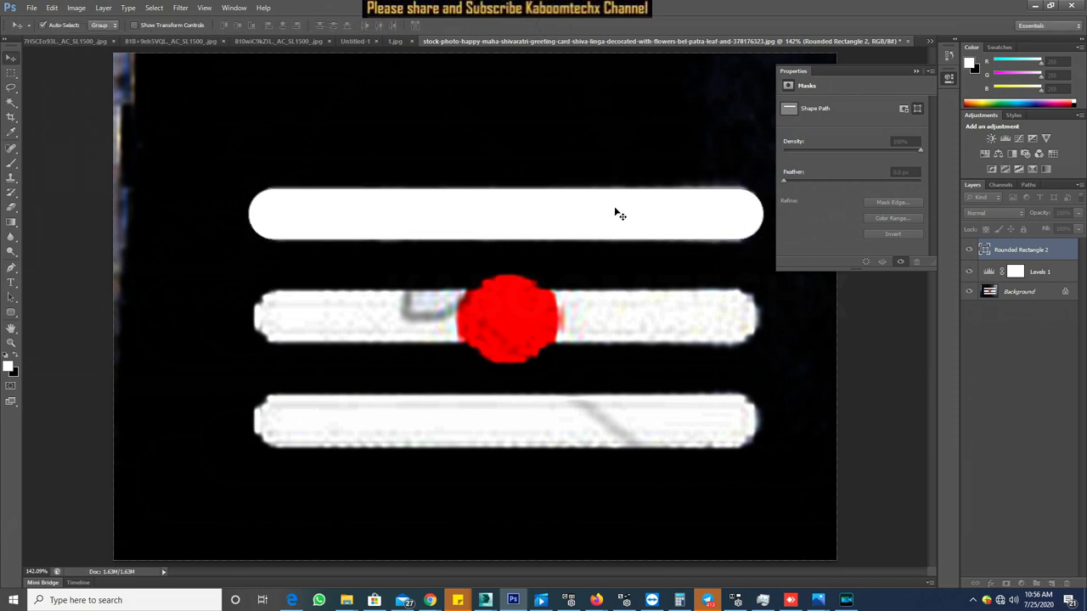
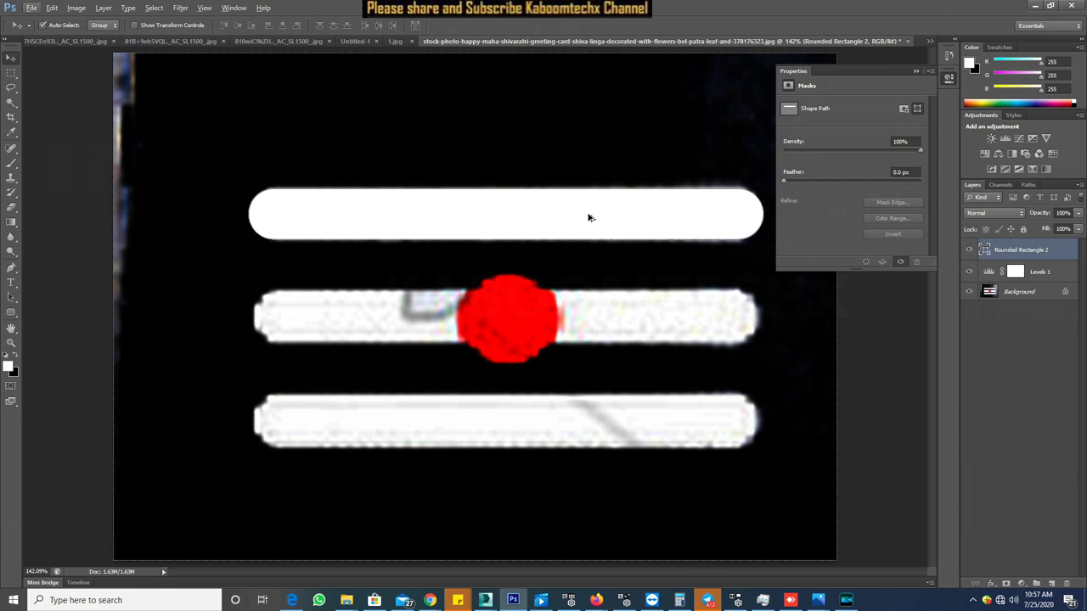
- Duplicate the crisp top white bar over the middle and bottom bars, then draw a circle over the red dot
{"action": "left_click_drag", "start_coordinate": [588, 218], "coordinate": [603, 415], "text": "alt"}
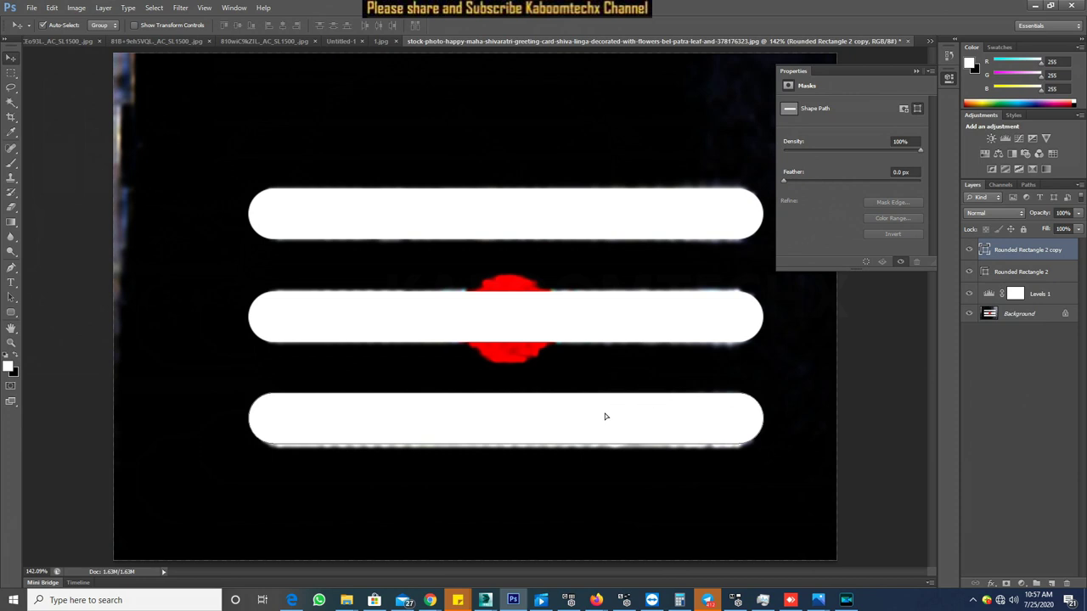
{"action": "key", "text": "ctrl+j"}
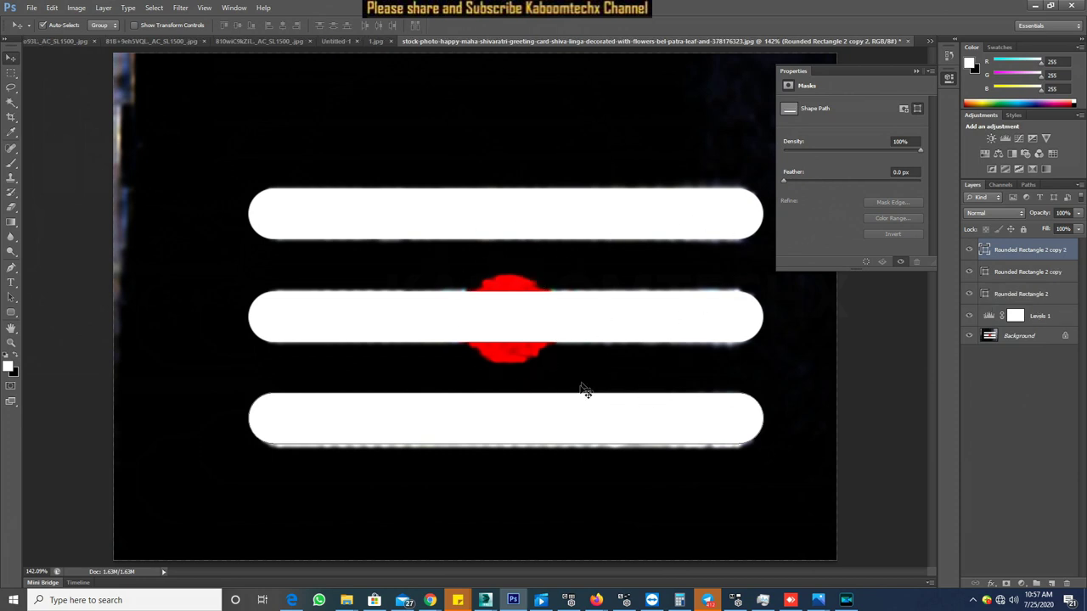
{"action": "left_click", "coordinate": [15, 314]}
{"action": "left_click", "coordinate": [18, 316]}
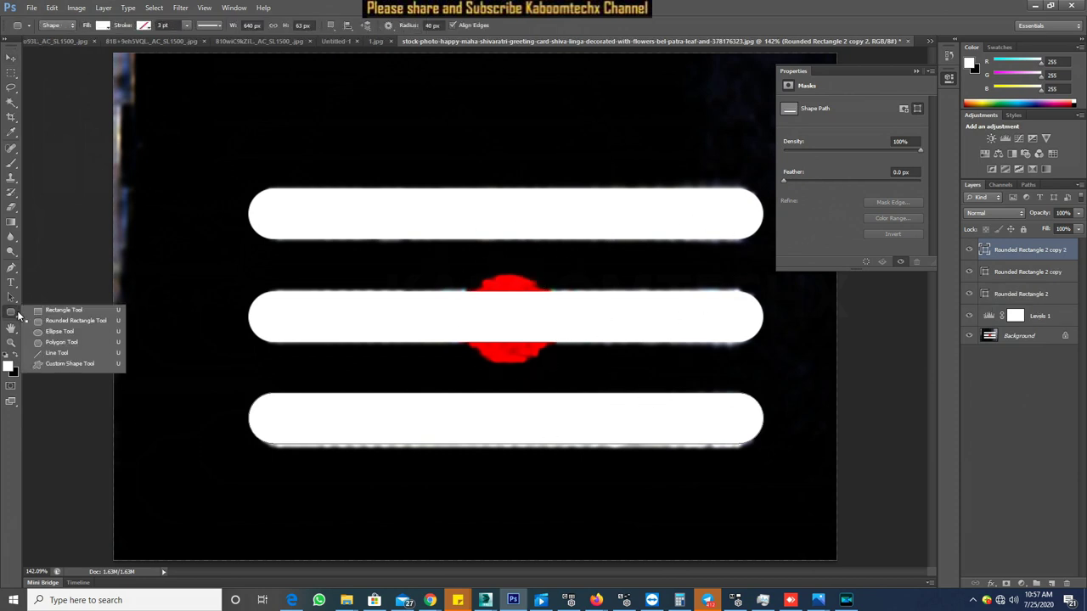
{"action": "left_click", "coordinate": [60, 332]}
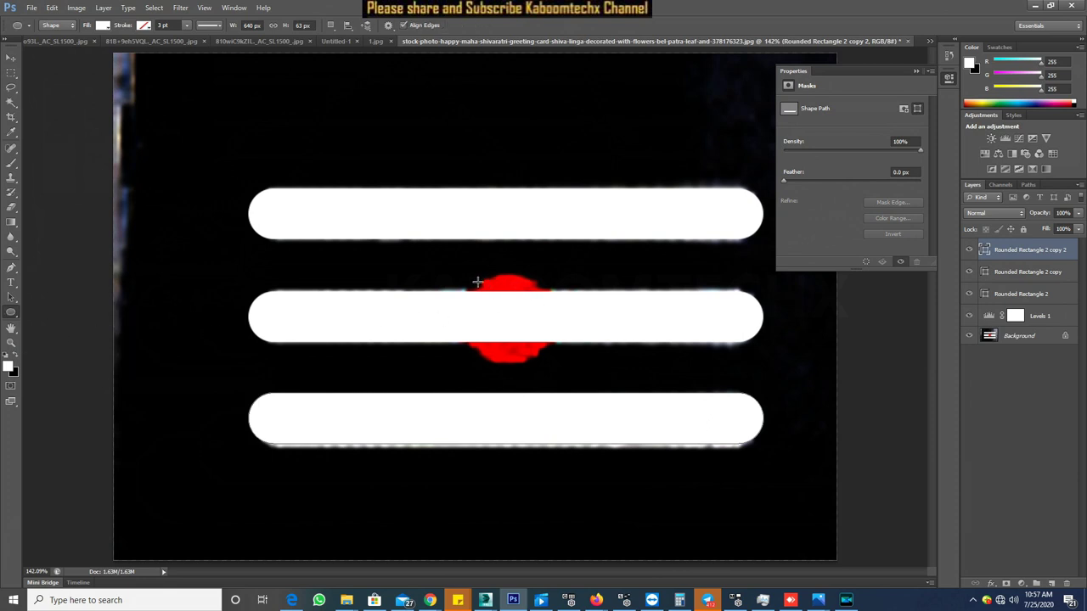
{"action": "left_click_drag", "start_coordinate": [482, 282], "coordinate": [567, 365], "text": "shift"}
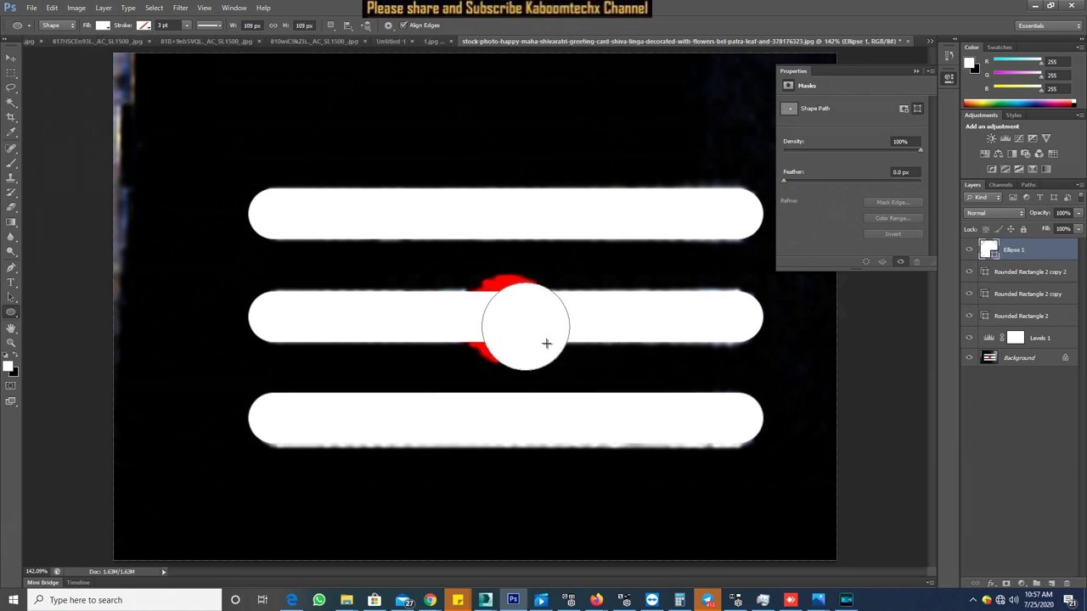
- Centre the new circle on the middle bar's red dot and scale it up slightly to cover it
{"action": "left_click", "coordinate": [11, 57]}
{"action": "left_click_drag", "start_coordinate": [518, 331], "coordinate": [500, 322]}
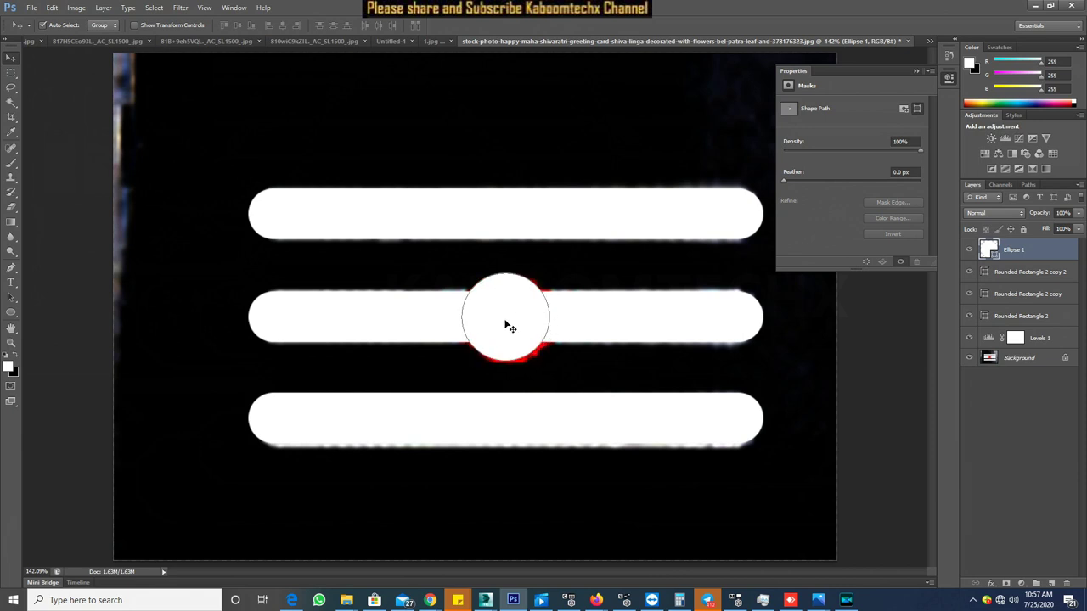
{"action": "key", "text": "Down"}
{"action": "key", "text": "Down"}
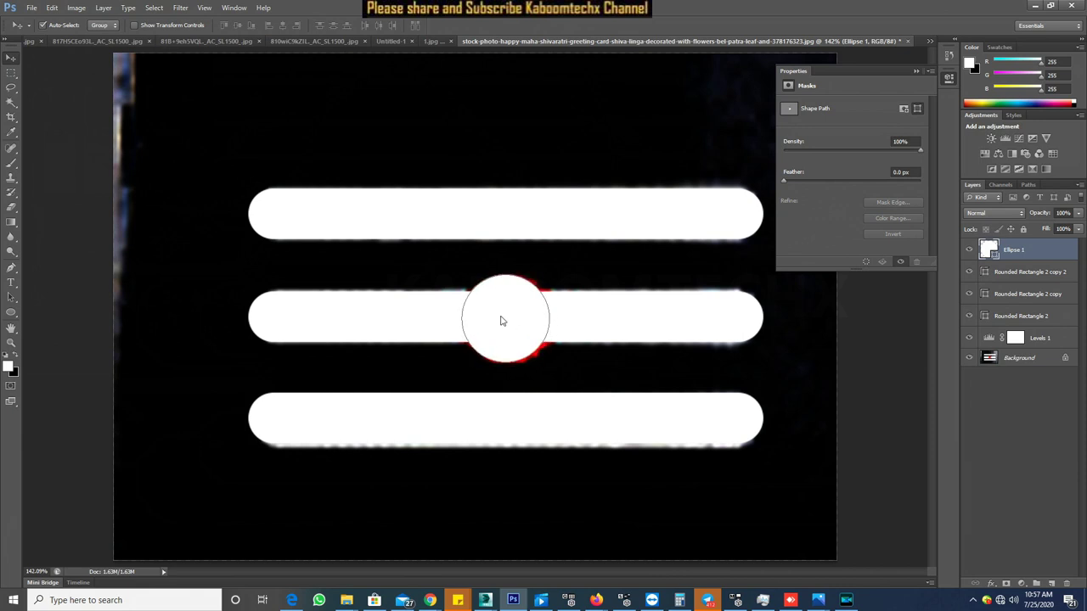
{"action": "key", "text": "Right"}
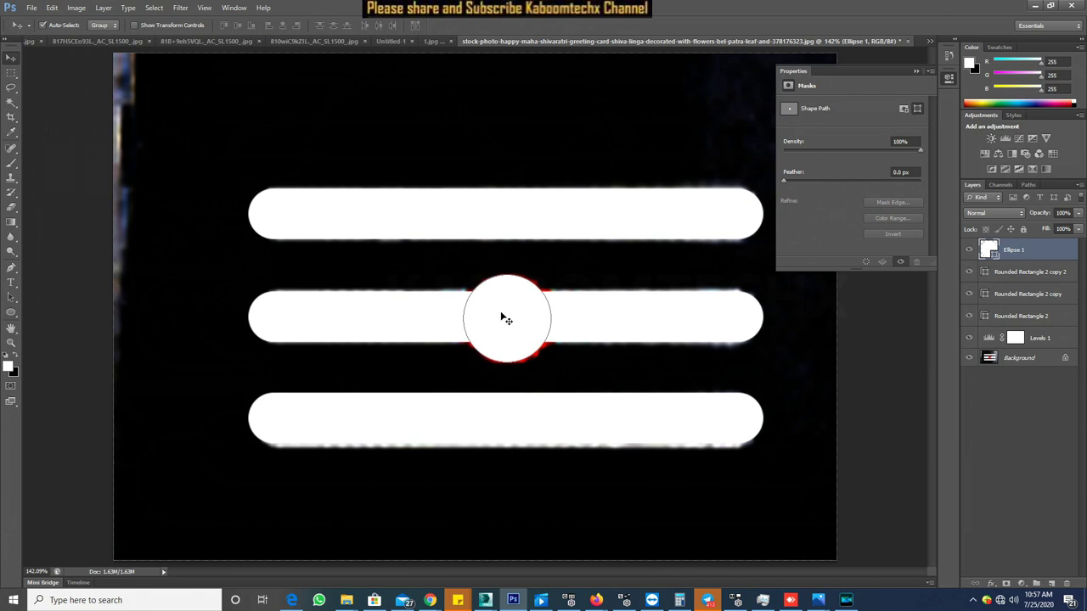
{"action": "key", "text": "ctrl+t"}
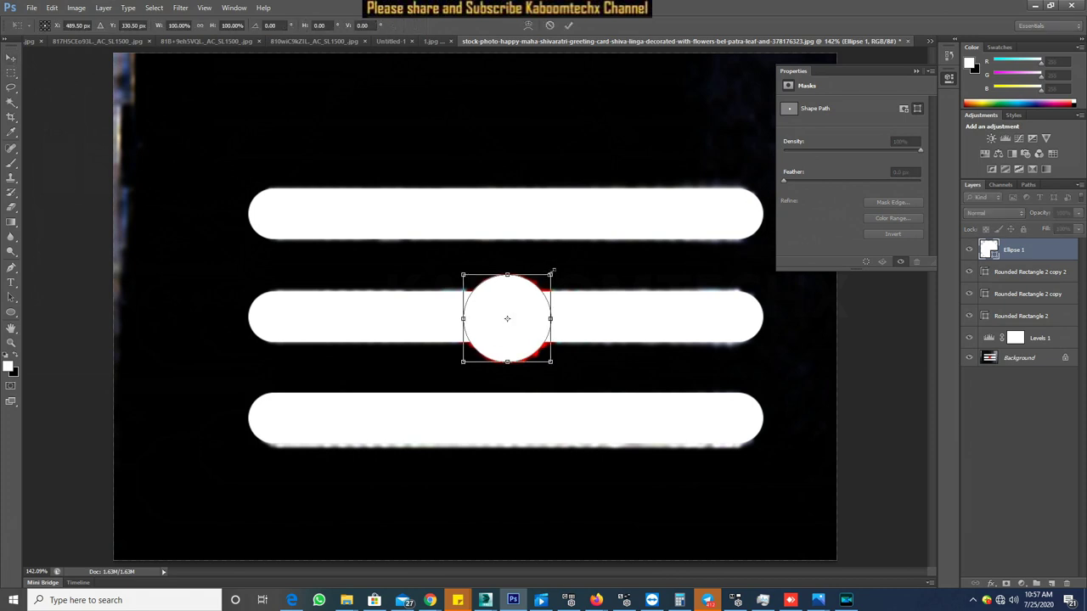
{"action": "left_click_drag", "start_coordinate": [553, 270], "coordinate": [554, 270], "text": "alt+shift"}
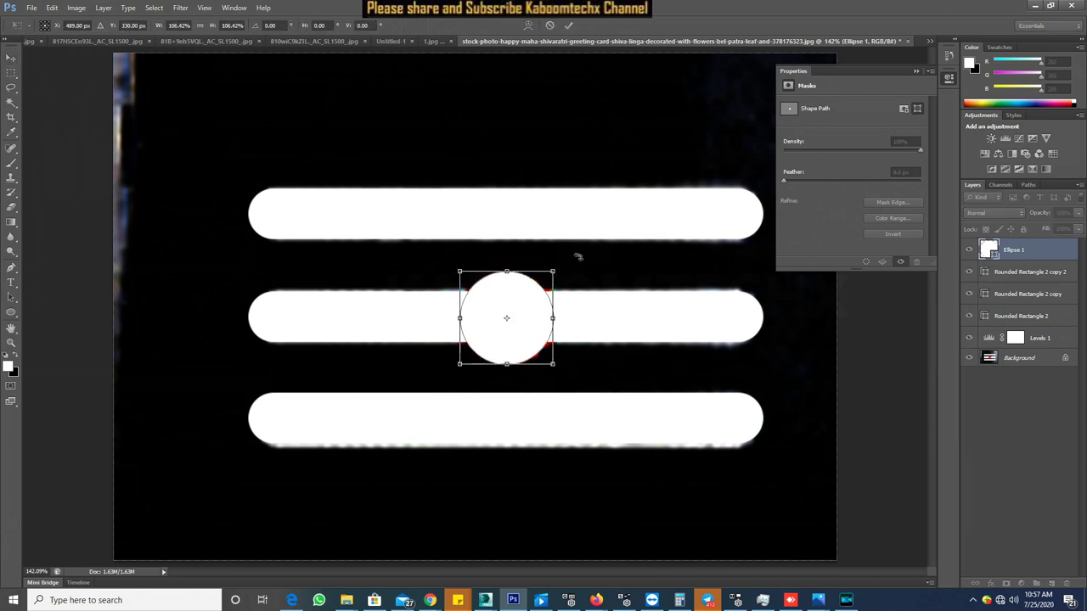
{"action": "left_click", "coordinate": [568, 24]}
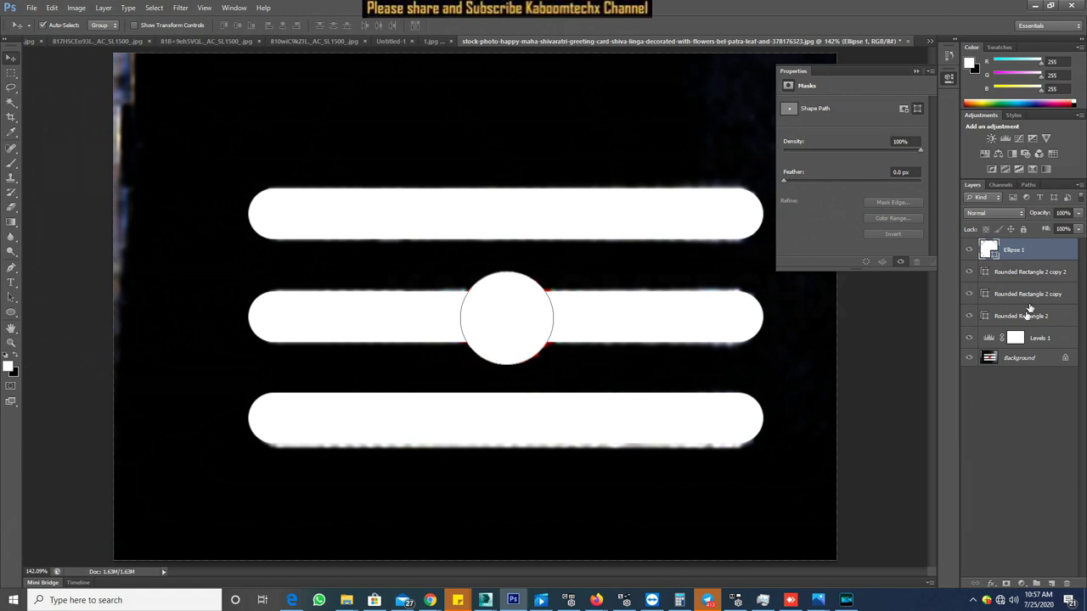
- Fill the Ellipse 1 circle with bright red (f20c0c)
{"action": "double_click", "coordinate": [990, 249]}
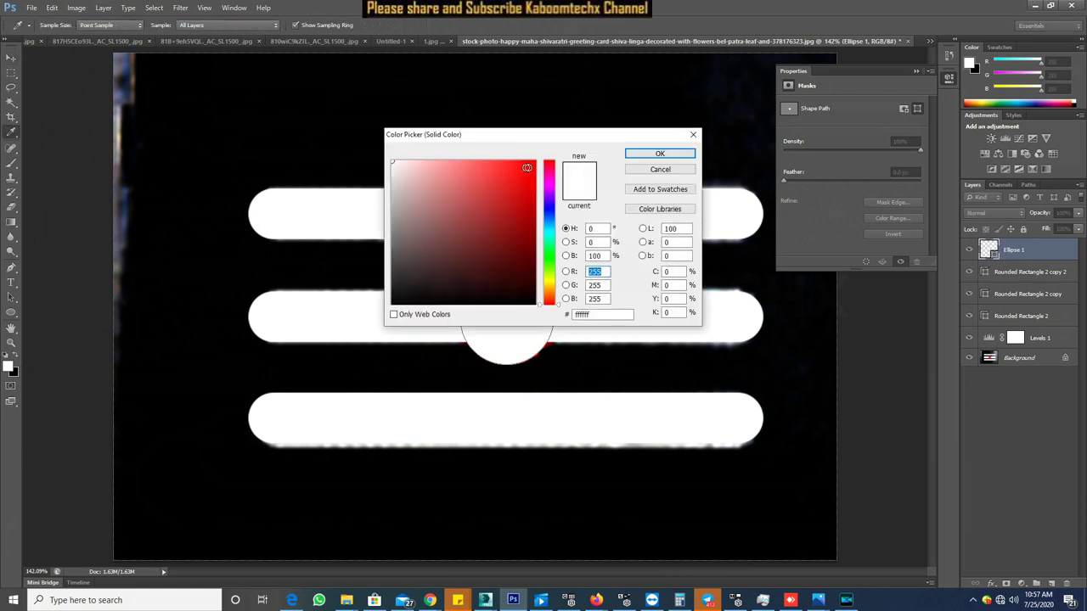
{"action": "left_click_drag", "start_coordinate": [523, 168], "coordinate": [534, 167]}
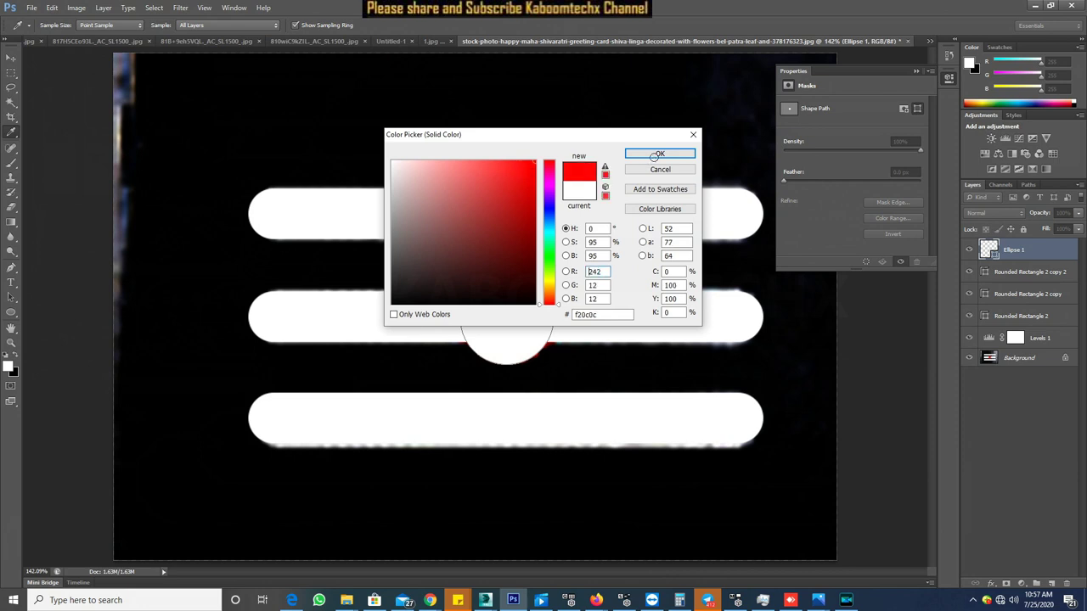
{"action": "left_click", "coordinate": [660, 155]}
{"action": "key", "text": "v"}
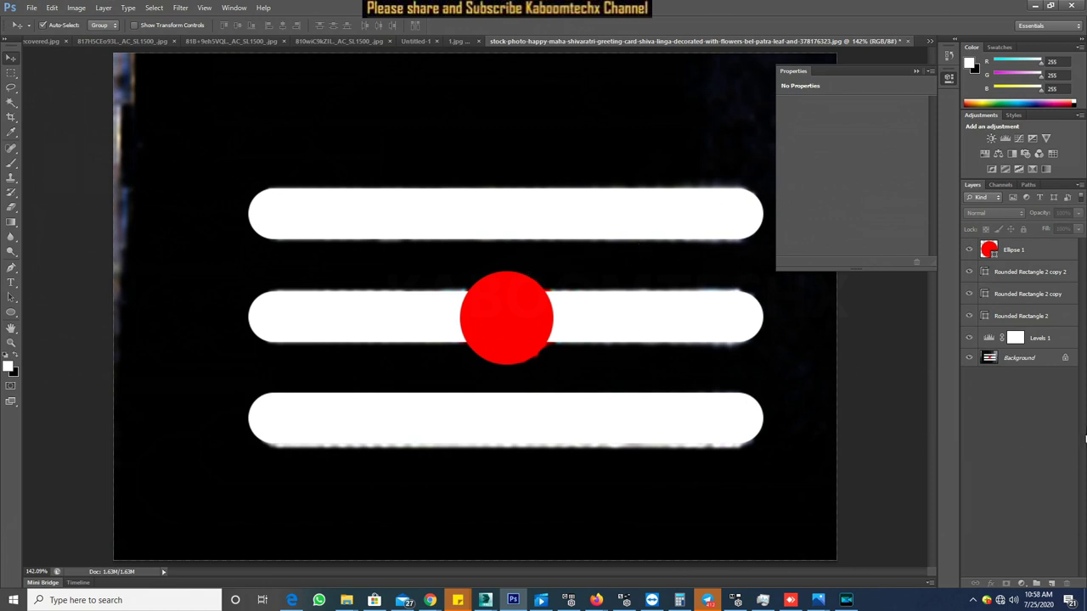
{"action": "left_click", "coordinate": [1006, 360]}
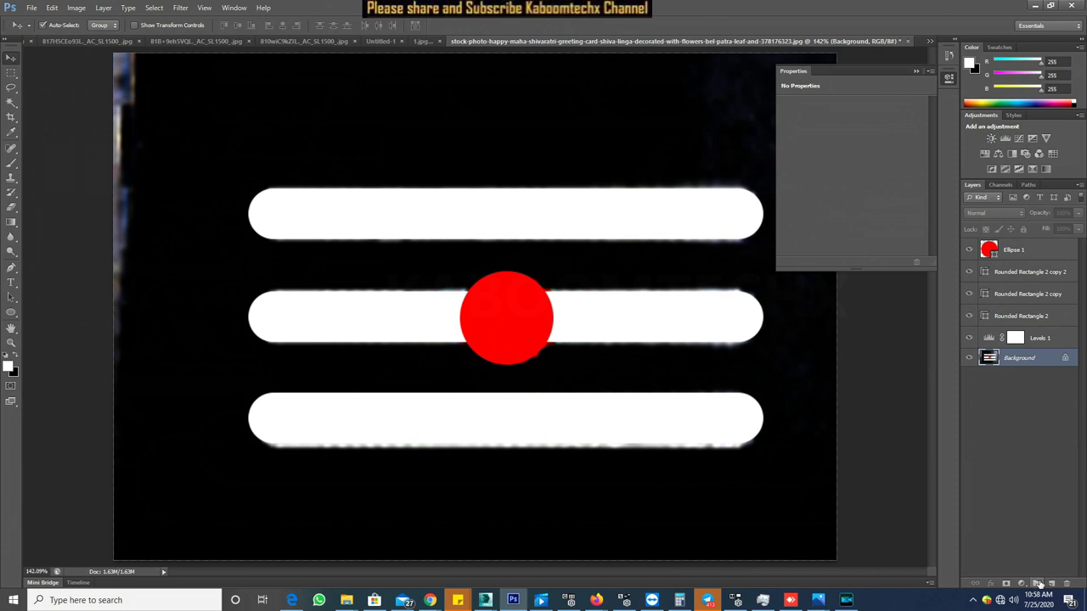
- Add Layer 1 above Levels 1 and fill it with solid black
{"action": "left_click", "coordinate": [1051, 584]}
{"action": "left_click_drag", "start_coordinate": [1029, 364], "coordinate": [1038, 330]}
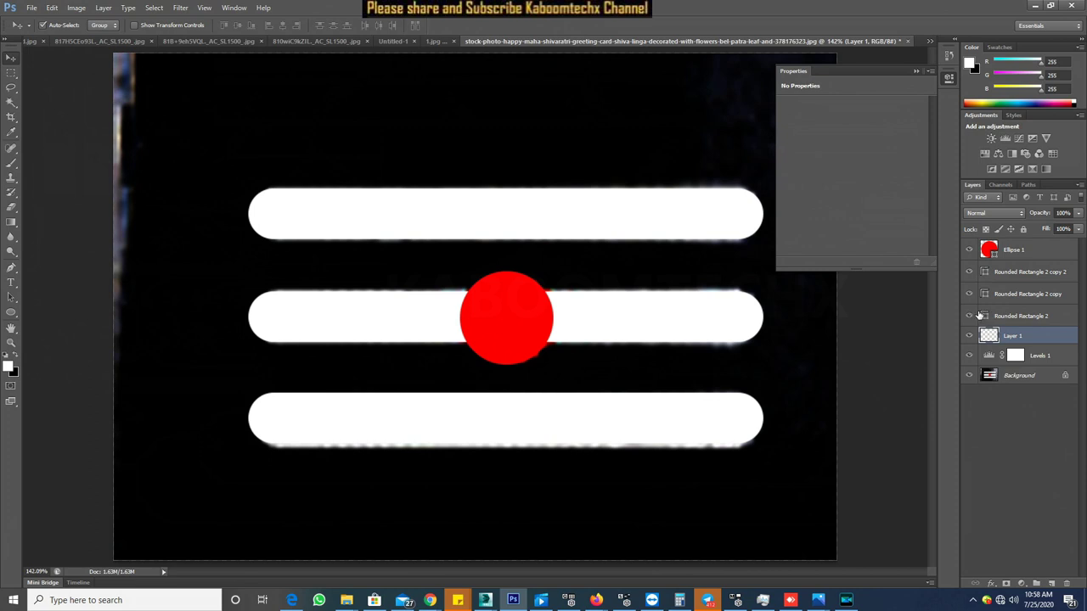
{"action": "key", "text": "ctrl+BackSpace"}
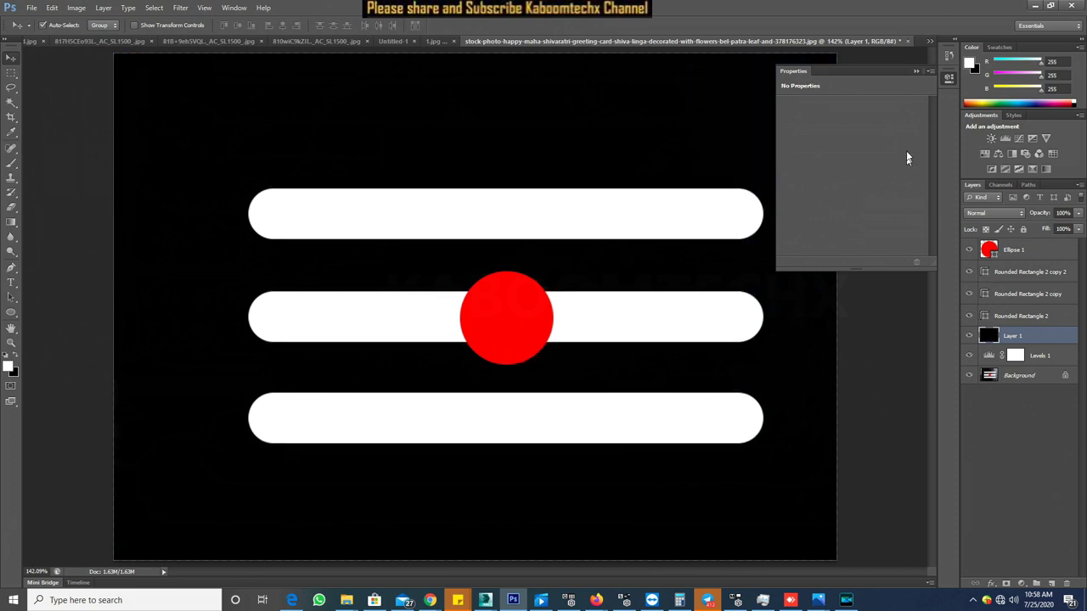
{"action": "left_click", "coordinate": [919, 71]}
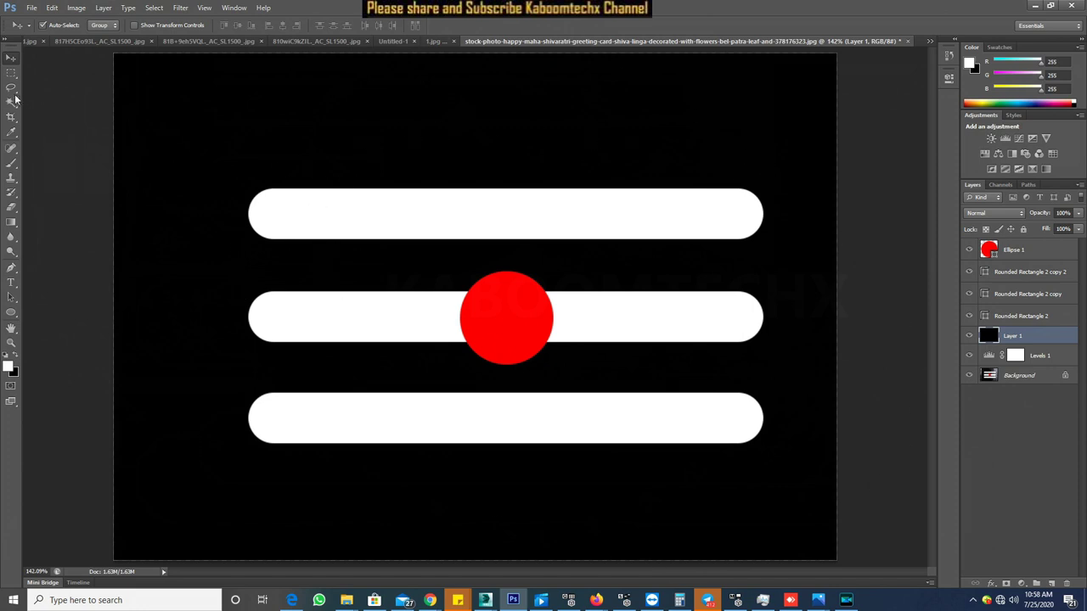
{"action": "left_click", "coordinate": [32, 8]}
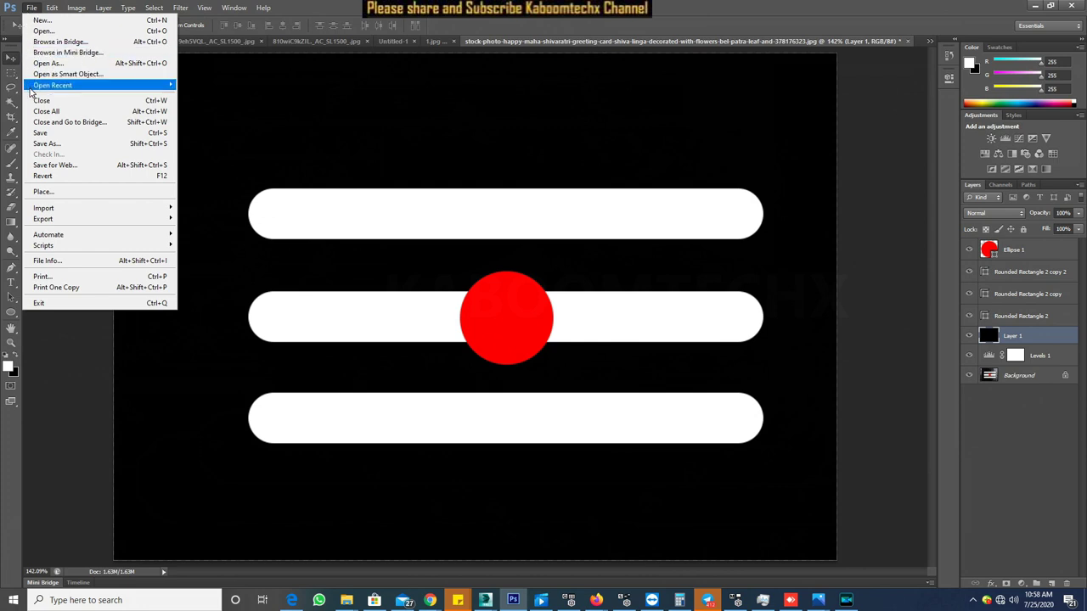
- Save the image in PNG format as 'symbol shiva', accepting the default PNG options
{"action": "left_click", "coordinate": [53, 143]}
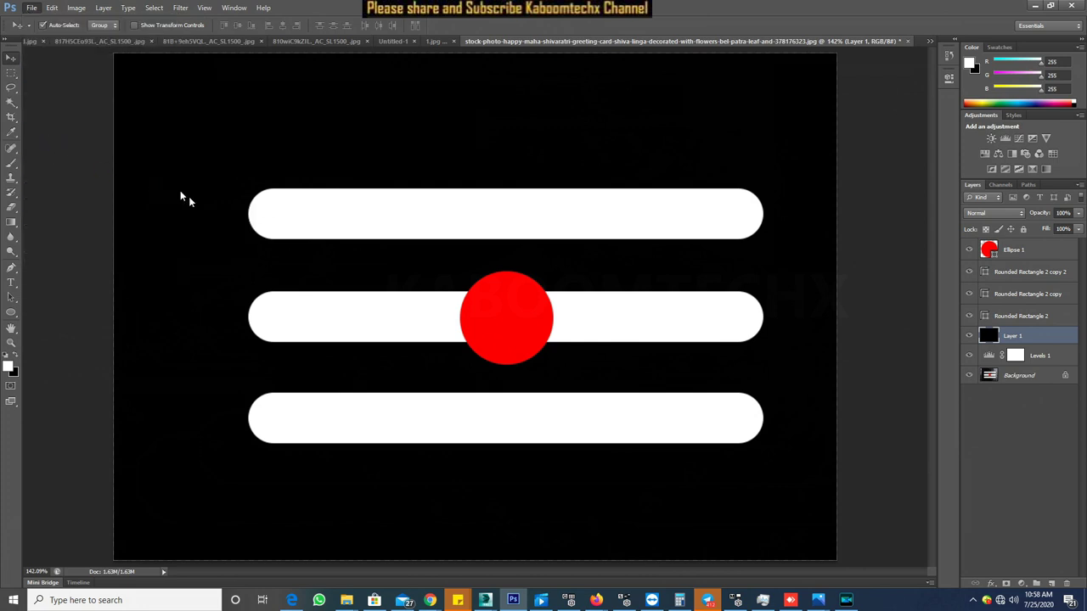
{"action": "left_click", "coordinate": [795, 410]}
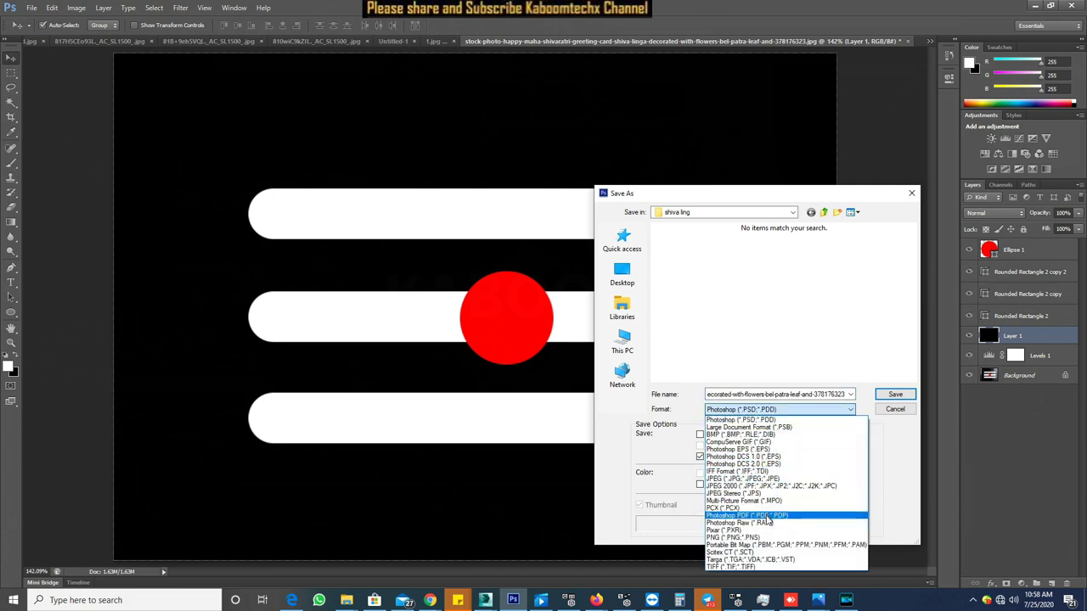
{"action": "left_click", "coordinate": [747, 538]}
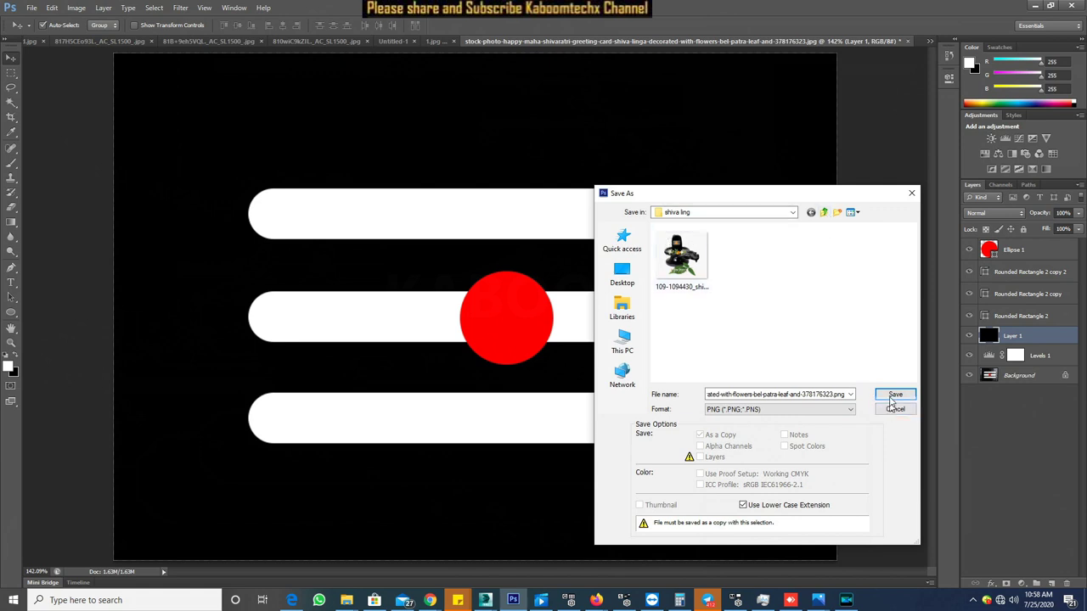
{"action": "left_click", "coordinate": [837, 394]}
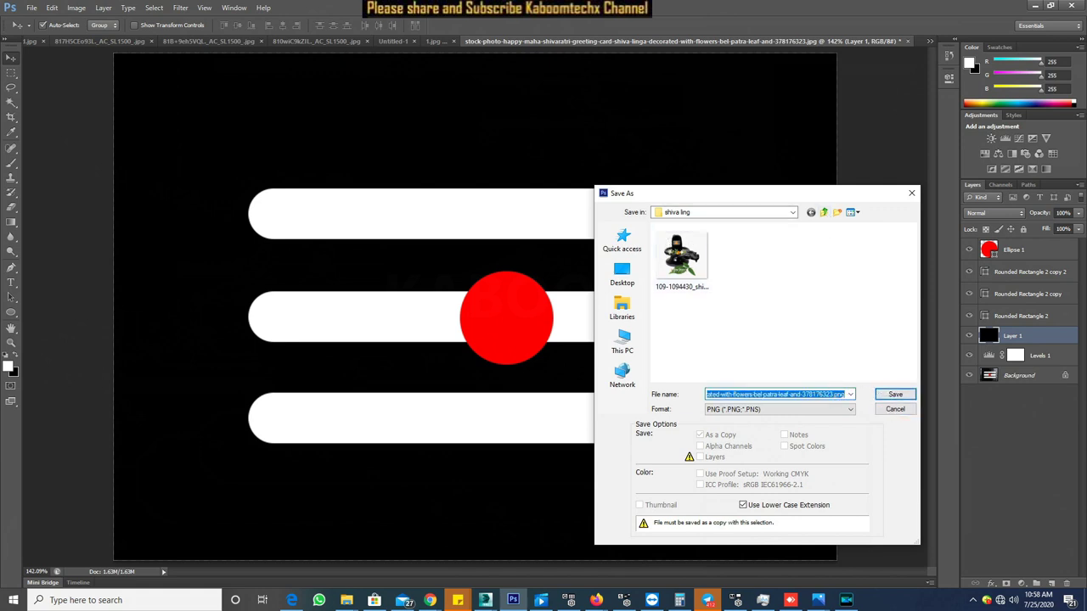
{"action": "type", "text": "symbol shiva"}
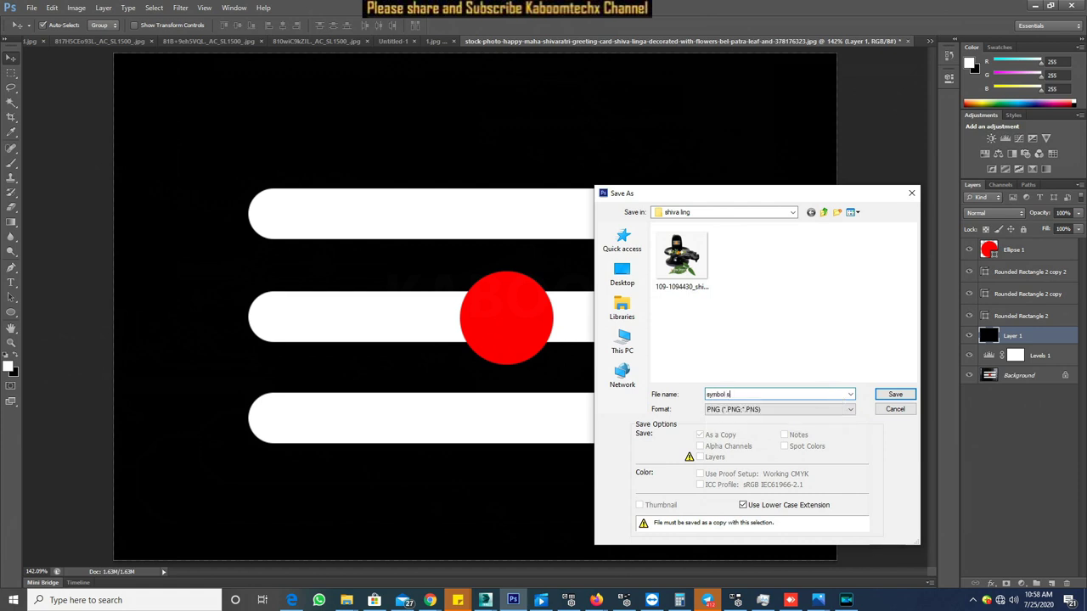
{"action": "left_click", "coordinate": [890, 397]}
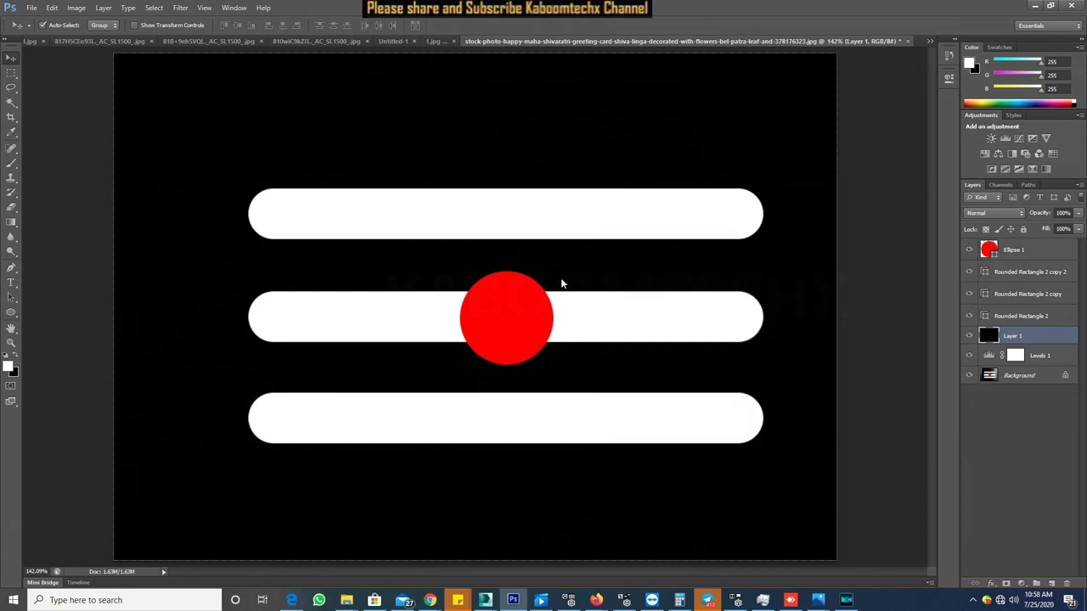
{"action": "left_click", "coordinate": [579, 190]}
{"action": "left_click", "coordinate": [1035, 6]}
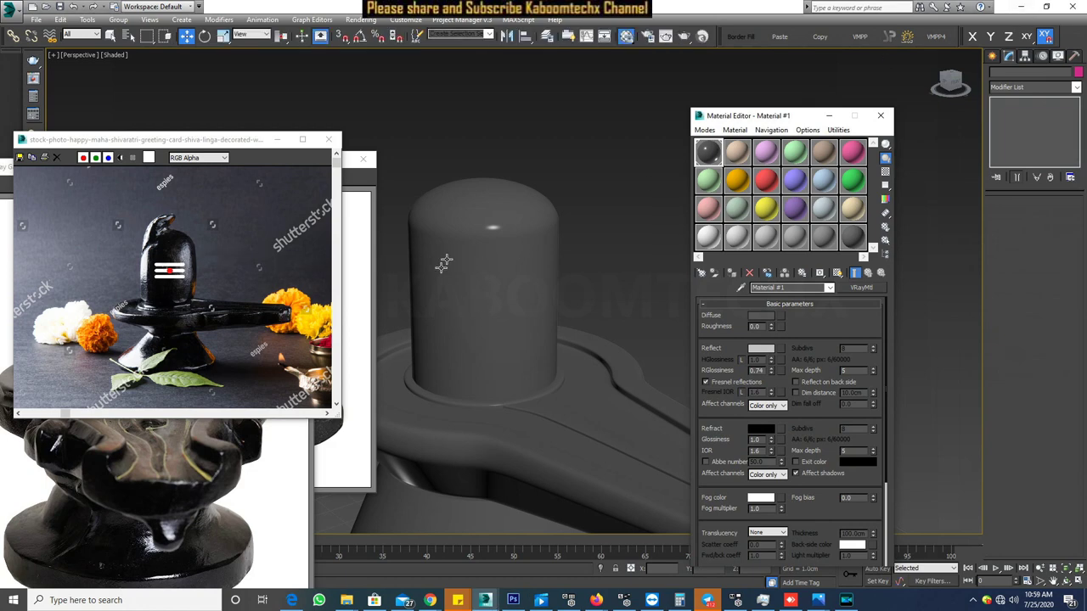
- Close the Material Editor, select Capsule001 at the linga's top, and open its Modifier List
{"action": "left_click", "coordinate": [881, 116]}
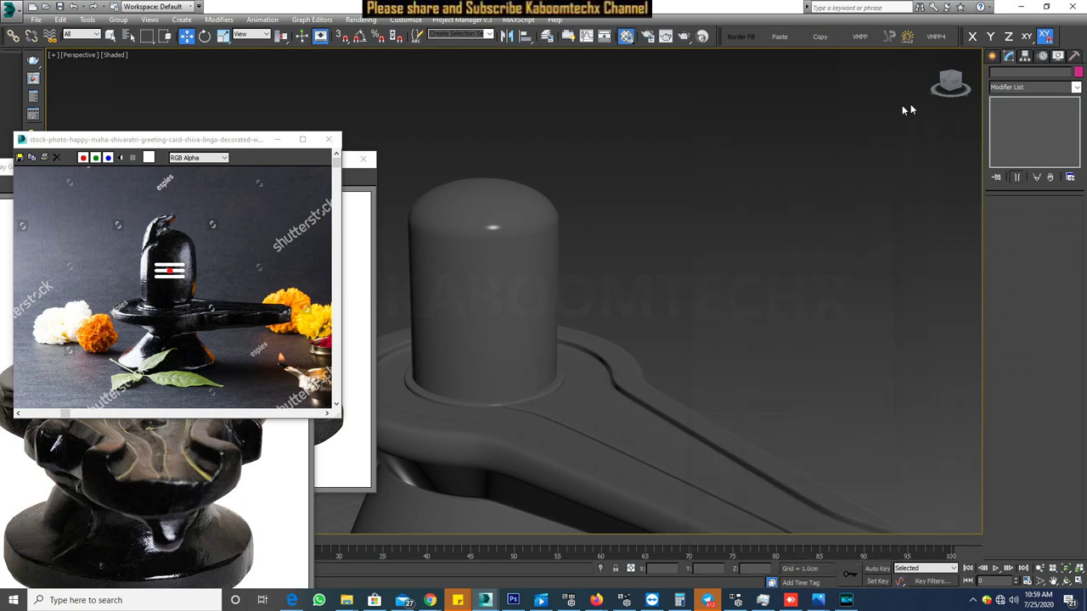
{"action": "left_click", "coordinate": [993, 56]}
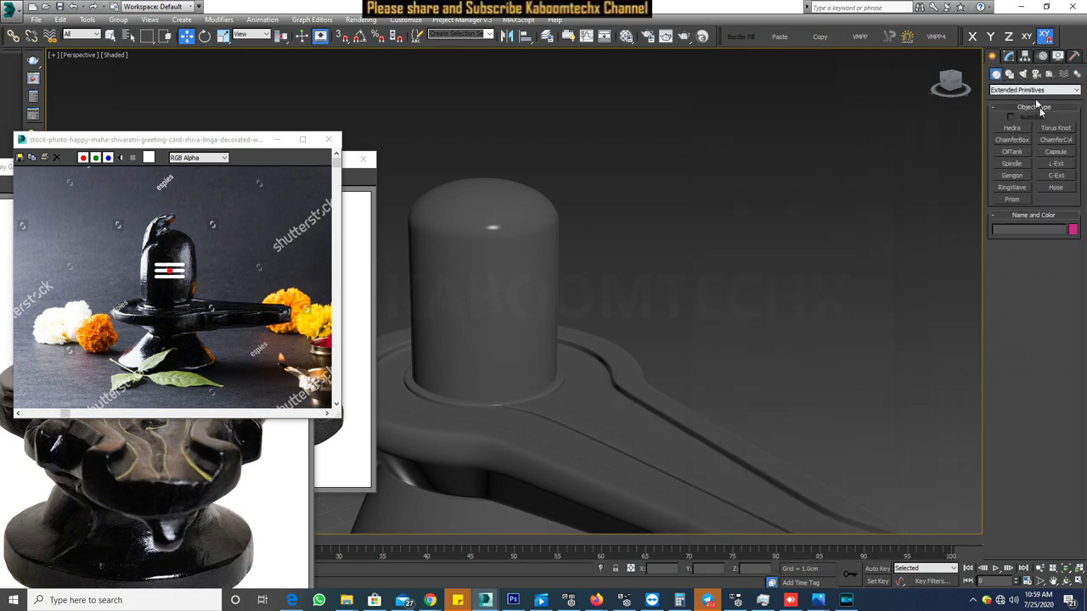
{"action": "scroll", "coordinate": [865, 181], "scroll_direction": "down", "scroll_amount": 5}
{"action": "mouse_move", "coordinate": [647, 280]}
{"action": "middle_mouse_down", "text": "alt"}
{"action": "mouse_move", "coordinate": [701, 308]}
{"action": "mouse_move", "coordinate": [670, 300]}
{"action": "mouse_move", "coordinate": [616, 317]}
{"action": "middle_mouse_up", "text": "alt"}
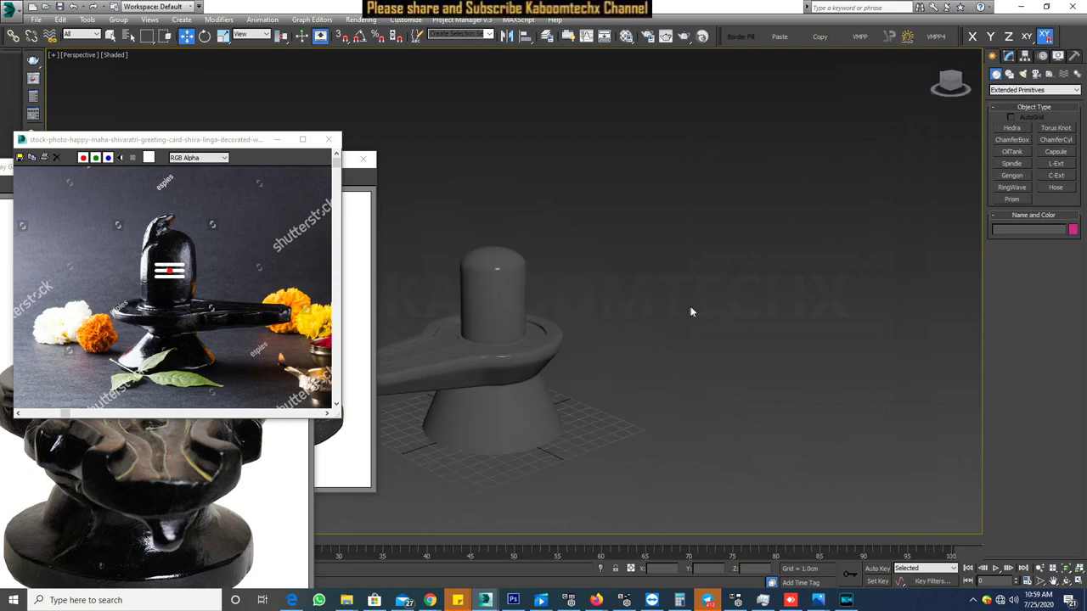
{"action": "middle_click_drag", "start_coordinate": [687, 311], "coordinate": [663, 308], "text": "alt"}
{"action": "scroll", "coordinate": [539, 274], "scroll_direction": "up", "scroll_amount": 5}
{"action": "left_click", "coordinate": [539, 274]}
{"action": "scroll", "coordinate": [575, 295], "scroll_direction": "up", "scroll_amount": 2}
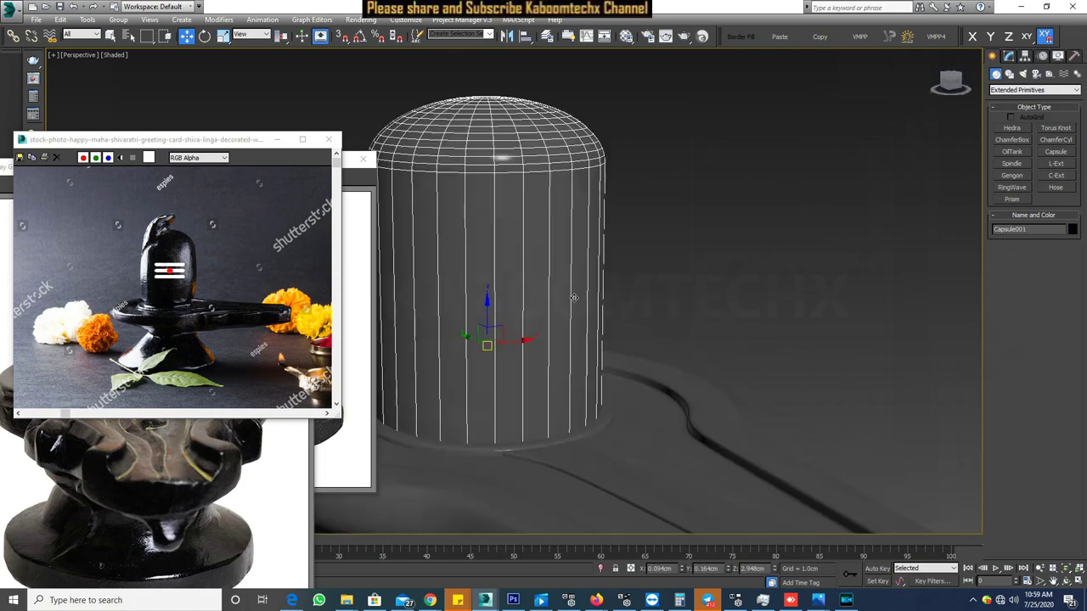
{"action": "scroll", "coordinate": [575, 293], "scroll_direction": "up", "scroll_amount": 3}
{"action": "scroll", "coordinate": [574, 285], "scroll_direction": "down", "scroll_amount": 3}
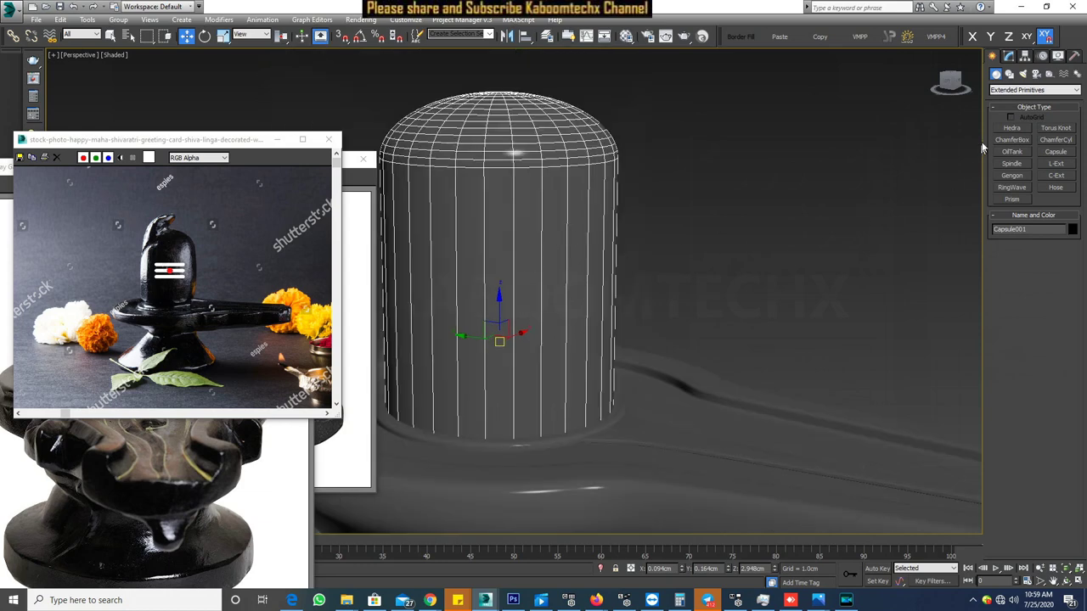
{"action": "left_click", "coordinate": [1010, 57]}
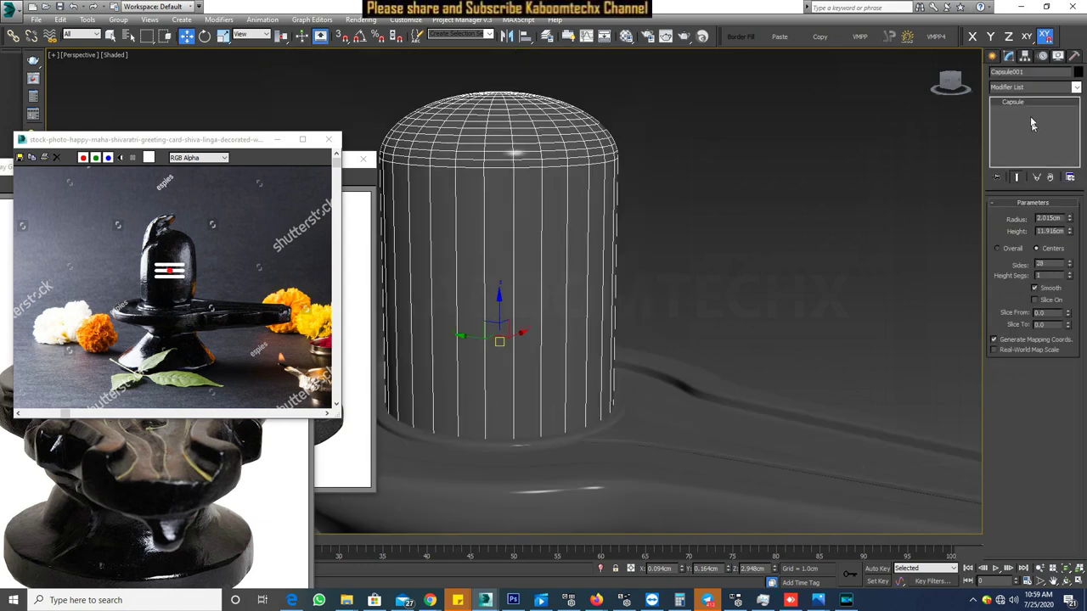
{"action": "left_click", "coordinate": [1026, 86]}
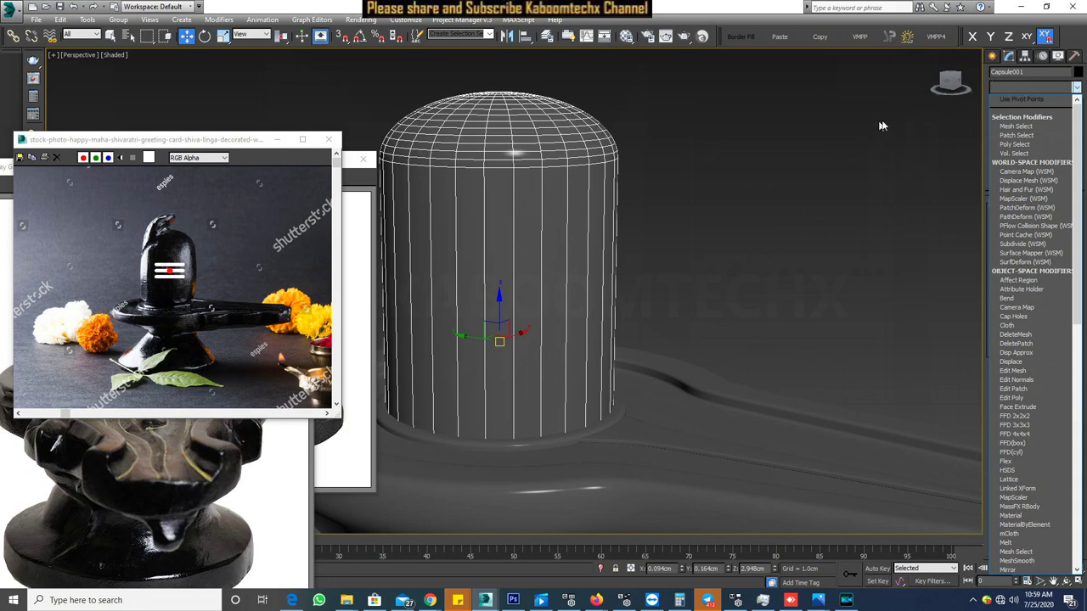
- Apply an Edit Poly modifier to Capsule001
{"action": "left_click", "coordinate": [993, 56]}
{"action": "left_click", "coordinate": [1018, 90]}
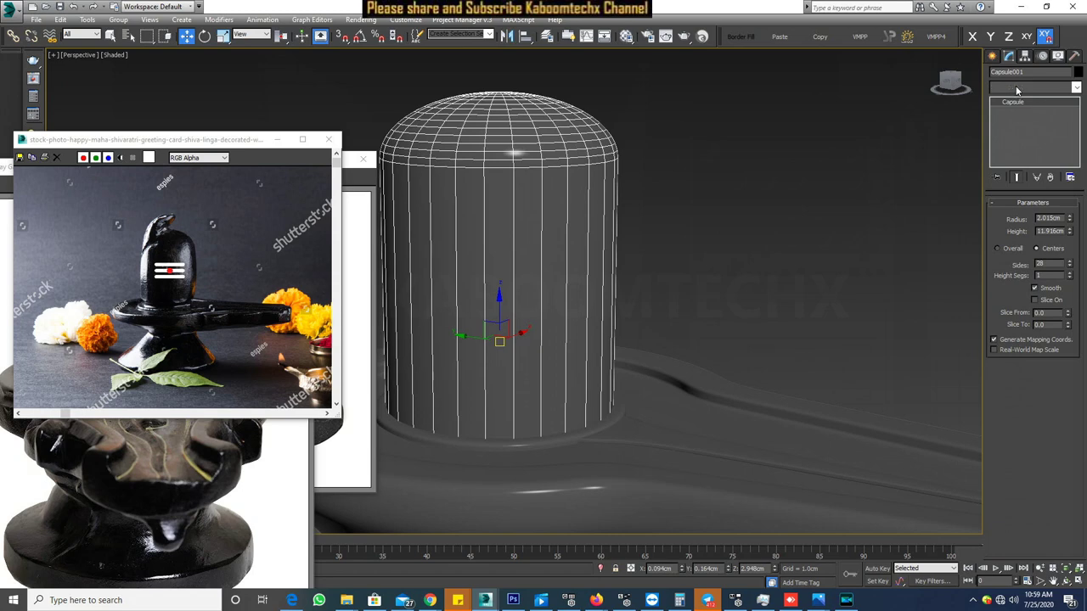
{"action": "left_click", "coordinate": [1006, 86]}
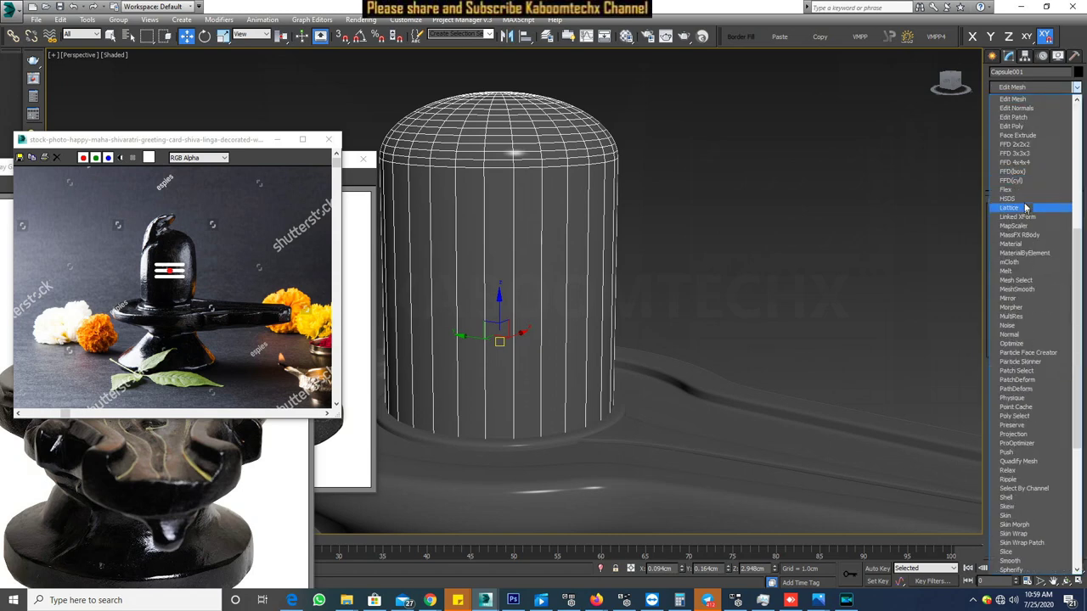
{"action": "left_click", "coordinate": [1012, 126]}
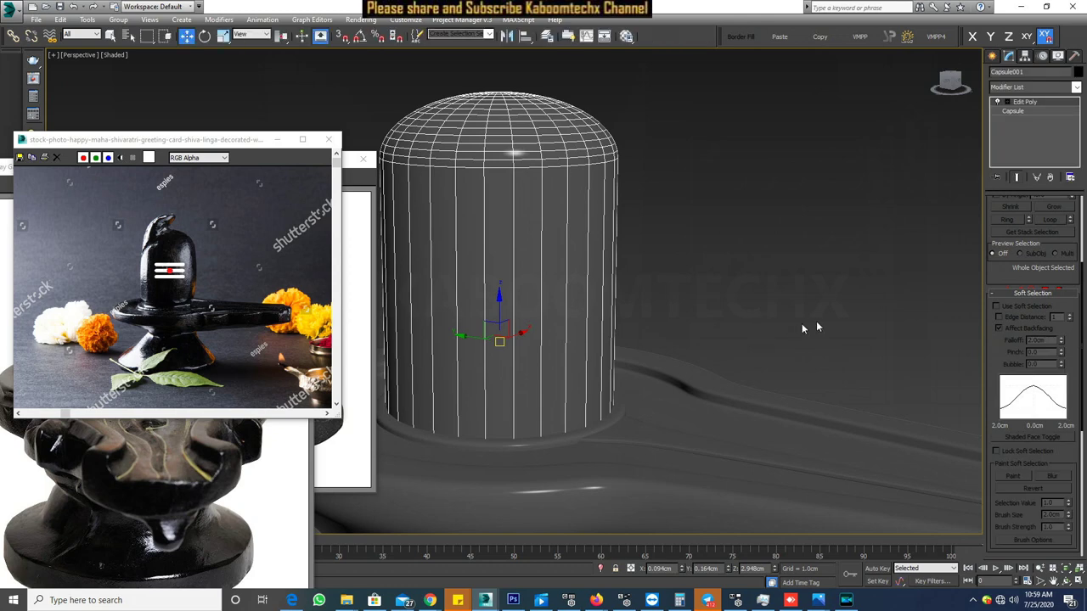
- Select one vertical edge on the capsule, extend it to the full edge ring, and start Connect
{"action": "scroll", "coordinate": [1047, 206], "scroll_direction": "down", "scroll_amount": 3}
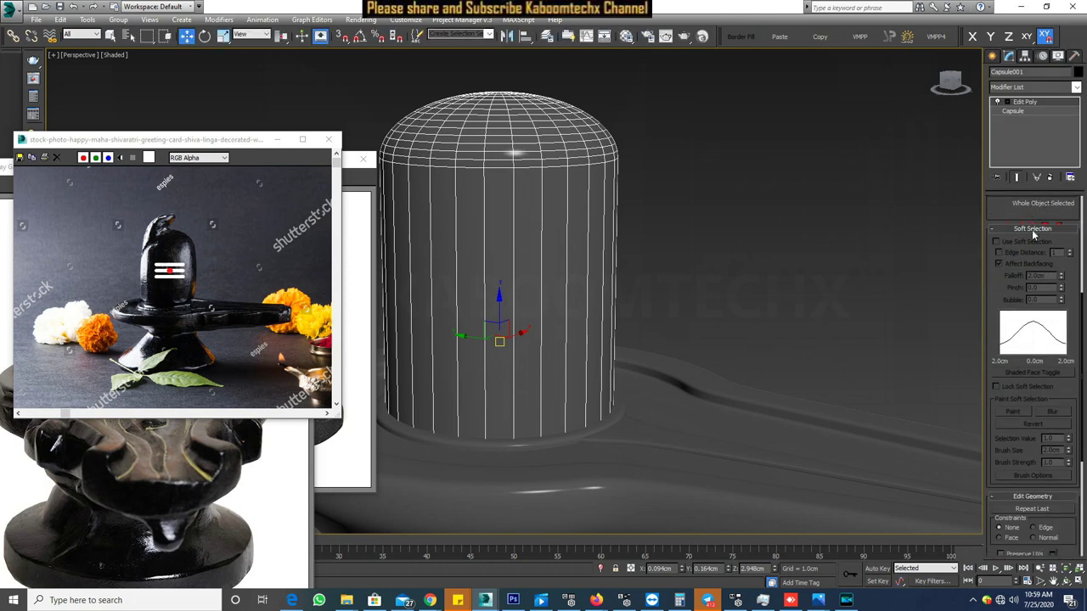
{"action": "left_click_drag", "start_coordinate": [1066, 242], "coordinate": [1047, 400]}
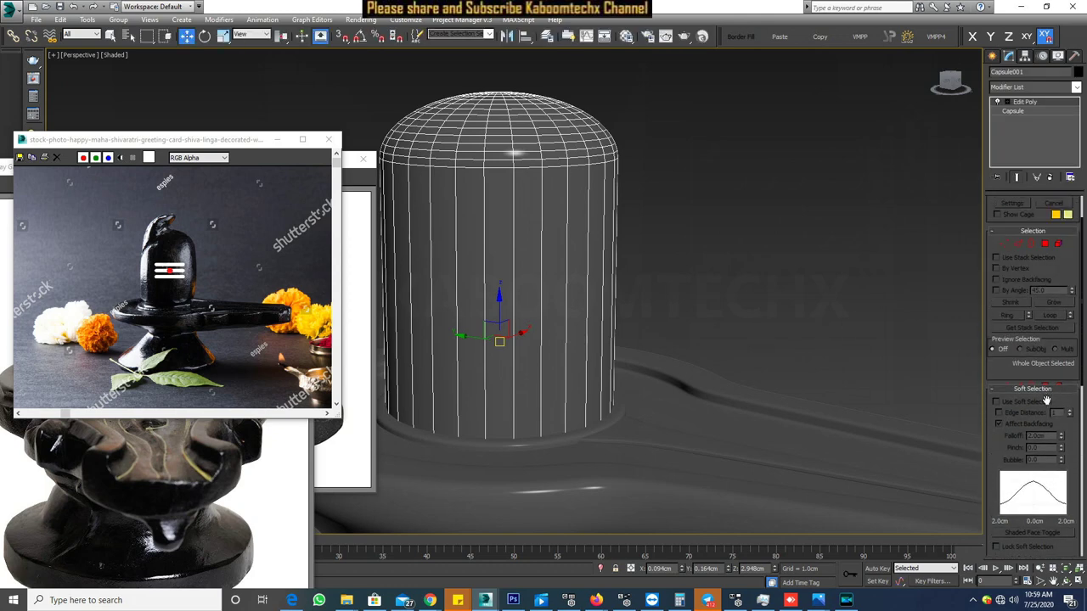
{"action": "left_click", "coordinate": [1021, 245]}
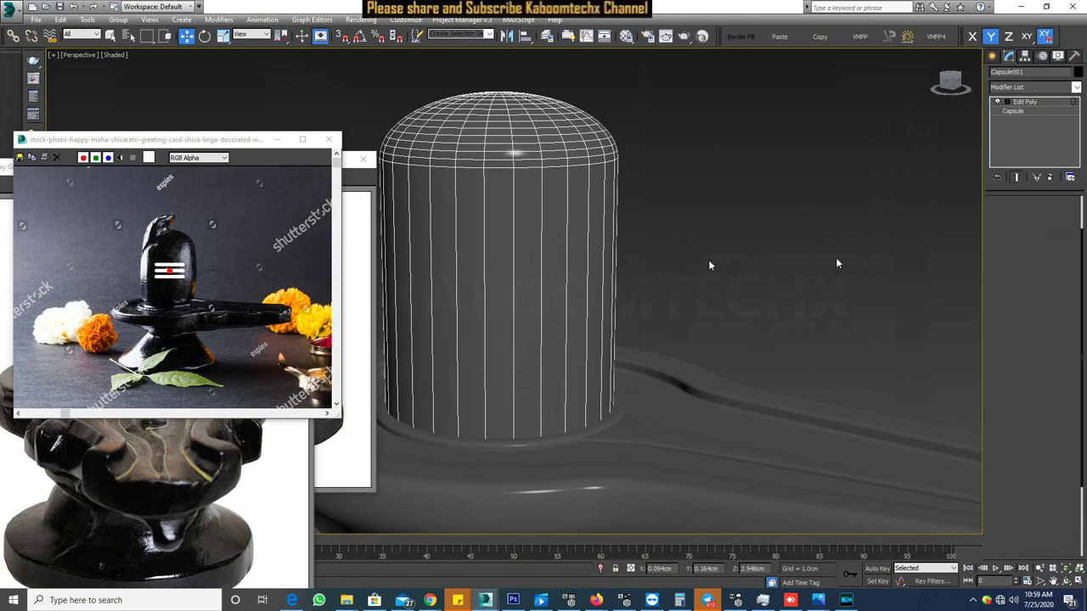
{"action": "left_click", "coordinate": [486, 281]}
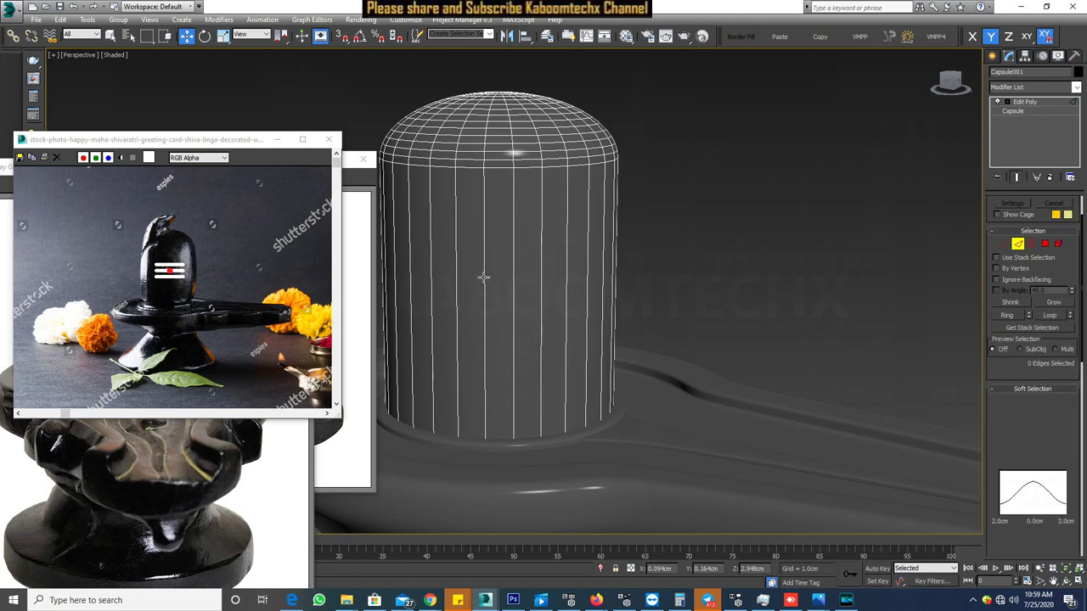
{"action": "left_click", "coordinate": [1008, 315]}
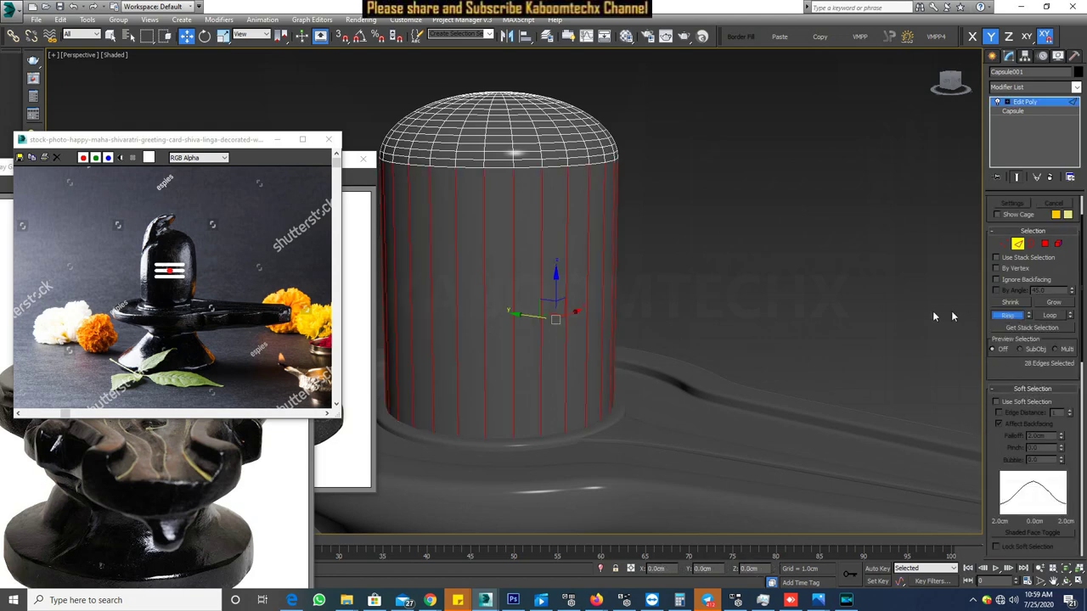
{"action": "right_click", "coordinate": [534, 285]}
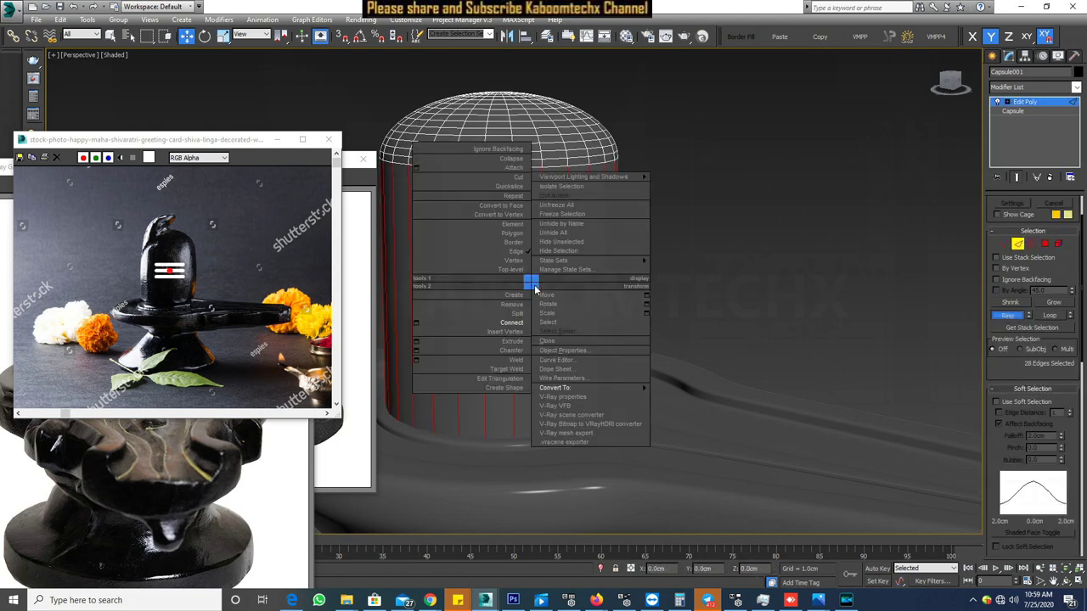
{"action": "left_click", "coordinate": [416, 323]}
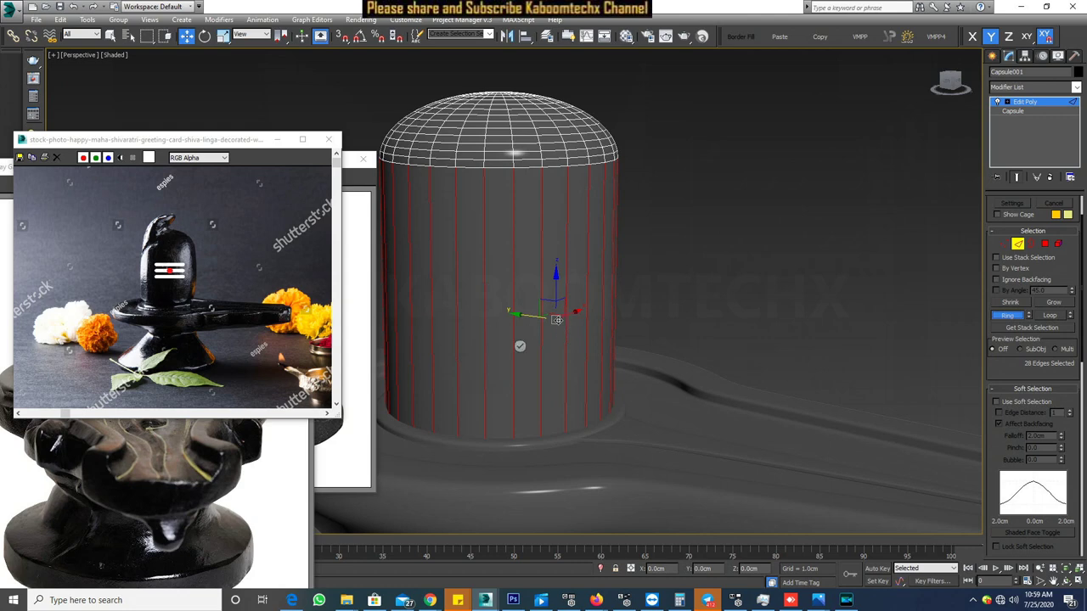
- Connect the edge ring with 2 segments and a negative slide, confirming the two new loops
{"action": "middle_click_drag", "start_coordinate": [623, 336], "coordinate": [566, 344], "text": "alt"}
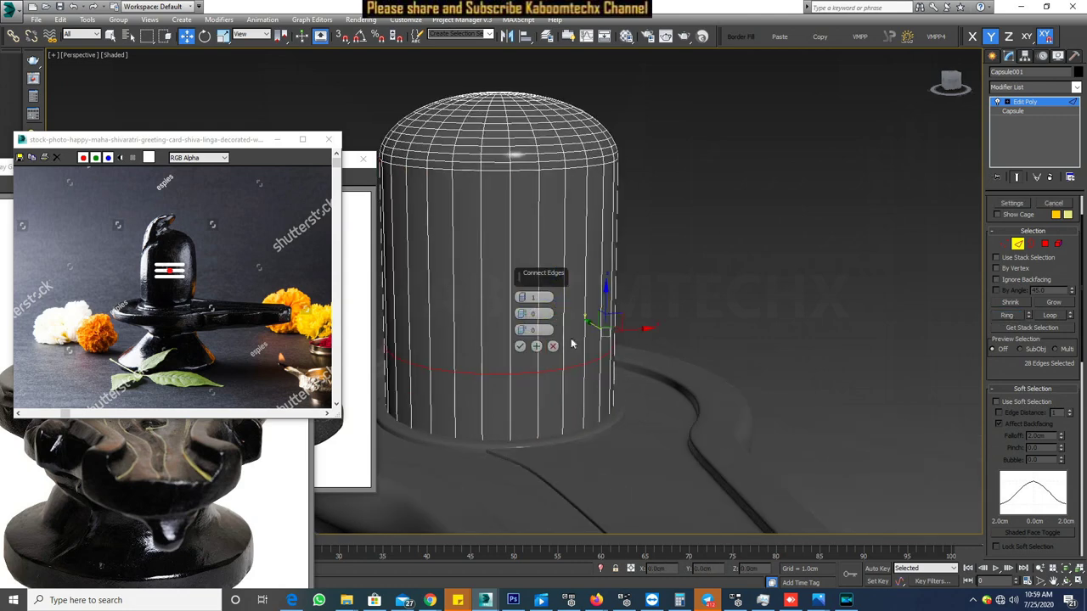
{"action": "left_click_drag", "start_coordinate": [235, 139], "coordinate": [980, 197]}
{"action": "scroll", "coordinate": [638, 240], "scroll_direction": "down", "scroll_amount": 3}
{"action": "mouse_move", "coordinate": [638, 239]}
{"action": "middle_mouse_down", "text": "alt"}
{"action": "mouse_move", "coordinate": [670, 288]}
{"action": "mouse_move", "coordinate": [691, 293]}
{"action": "mouse_move", "coordinate": [614, 296]}
{"action": "middle_mouse_up", "text": "alt"}
{"action": "scroll", "coordinate": [606, 327], "scroll_direction": "up", "scroll_amount": 2}
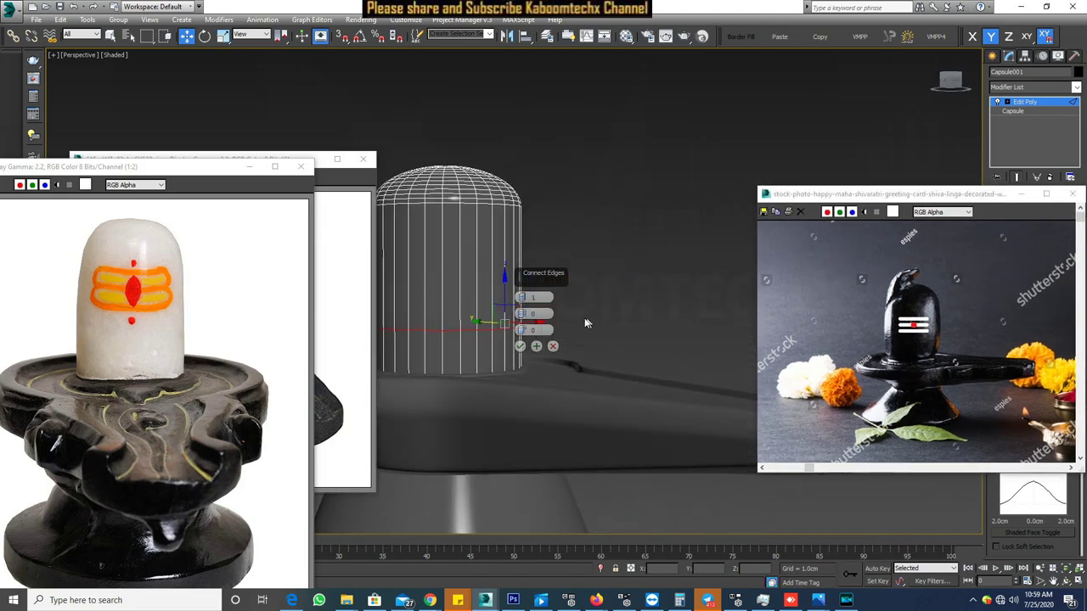
{"action": "scroll", "coordinate": [590, 320], "scroll_direction": "up", "scroll_amount": 2}
{"action": "mouse_move", "coordinate": [576, 329]}
{"action": "middle_mouse_down", "text": "alt"}
{"action": "mouse_move", "coordinate": [598, 325]}
{"action": "mouse_move", "coordinate": [544, 328]}
{"action": "middle_mouse_up", "text": "alt"}
{"action": "scroll", "coordinate": [603, 324], "scroll_direction": "down", "scroll_amount": 2}
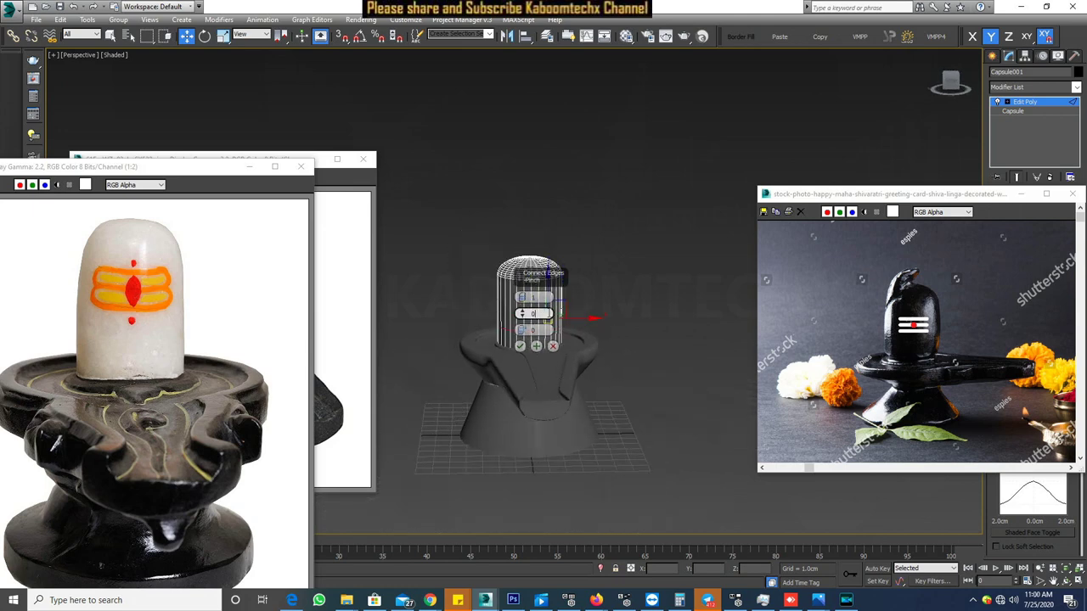
{"action": "scroll", "coordinate": [636, 305], "scroll_direction": "up", "scroll_amount": 2}
{"action": "middle_click_drag", "start_coordinate": [635, 305], "coordinate": [642, 265]}
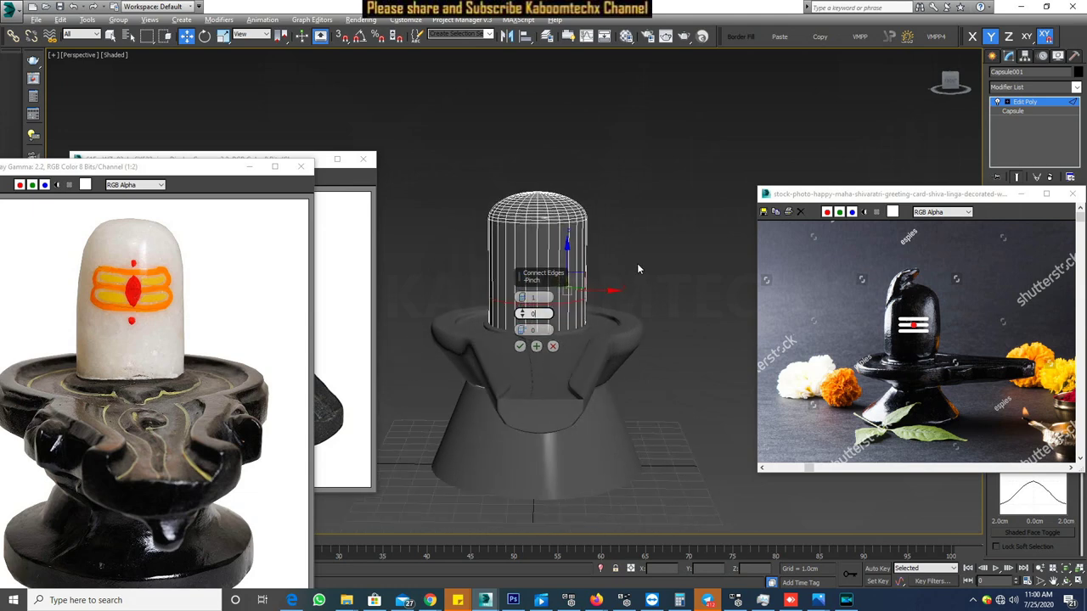
{"action": "scroll", "coordinate": [637, 265], "scroll_direction": "down", "scroll_amount": 1}
{"action": "scroll", "coordinate": [634, 265], "scroll_direction": "up", "scroll_amount": 1}
{"action": "scroll", "coordinate": [630, 265], "scroll_direction": "up", "scroll_amount": 2}
{"action": "mouse_move", "coordinate": [630, 264]}
{"action": "middle_mouse_down"}
{"action": "mouse_move", "coordinate": [642, 284]}
{"action": "mouse_move", "coordinate": [655, 240]}
{"action": "mouse_move", "coordinate": [682, 221]}
{"action": "middle_mouse_up"}
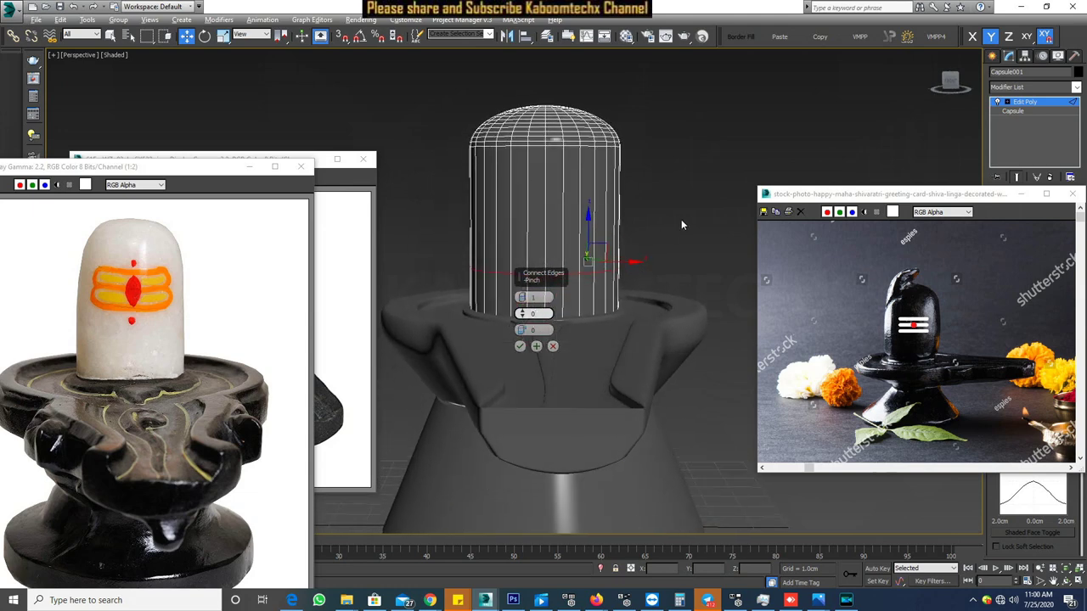
{"action": "mouse_move", "coordinate": [679, 219]}
{"action": "middle_mouse_down"}
{"action": "mouse_move", "coordinate": [667, 243]}
{"action": "mouse_move", "coordinate": [682, 283]}
{"action": "mouse_move", "coordinate": [658, 304]}
{"action": "middle_mouse_up"}
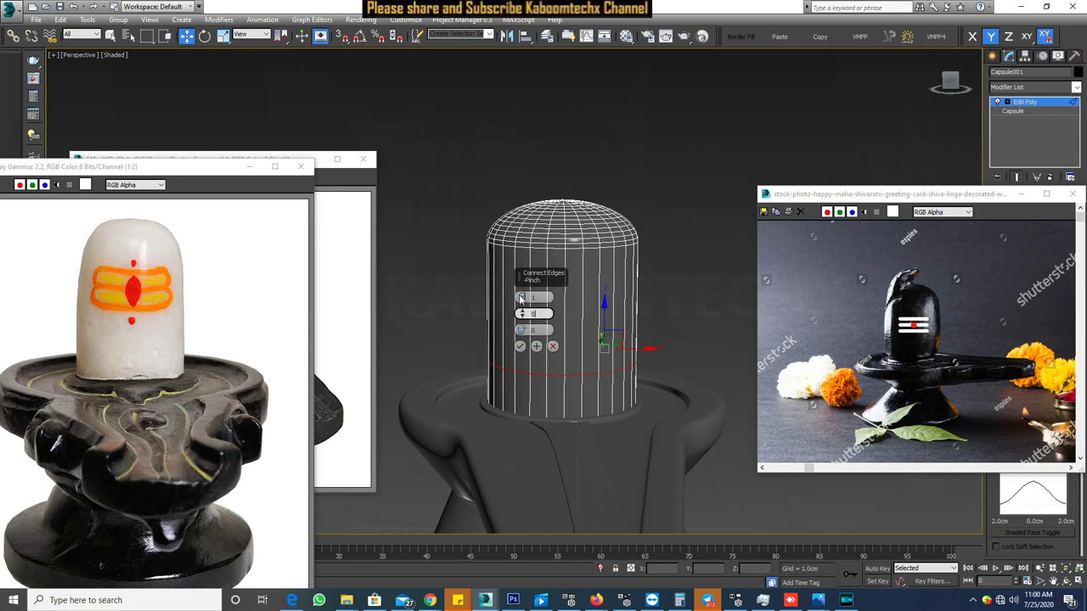
{"action": "left_click_drag", "start_coordinate": [525, 296], "coordinate": [568, 371]}
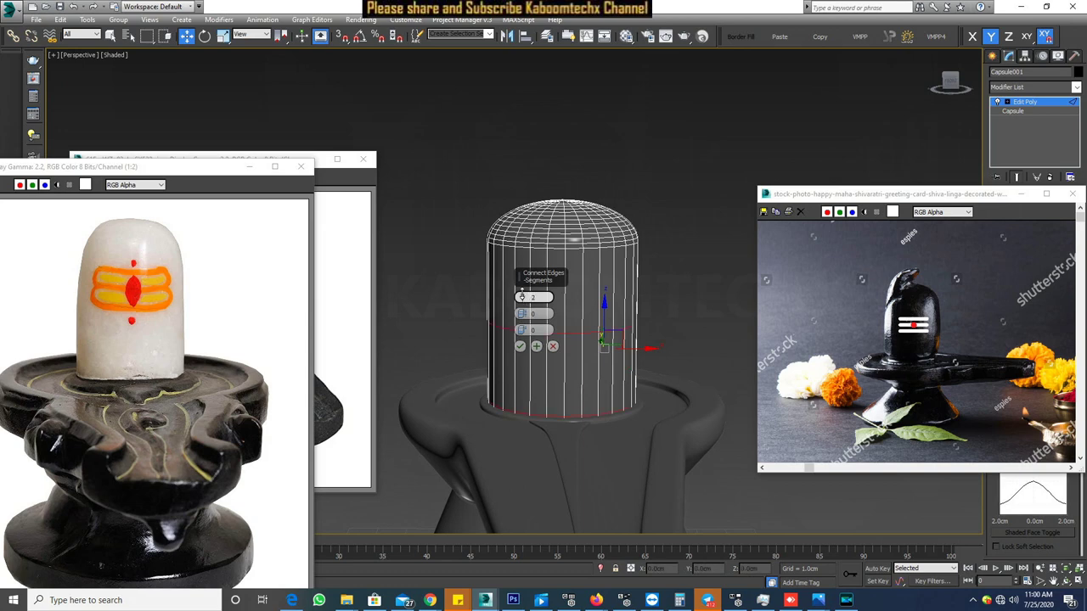
{"action": "left_click_drag", "start_coordinate": [525, 312], "coordinate": [548, 391]}
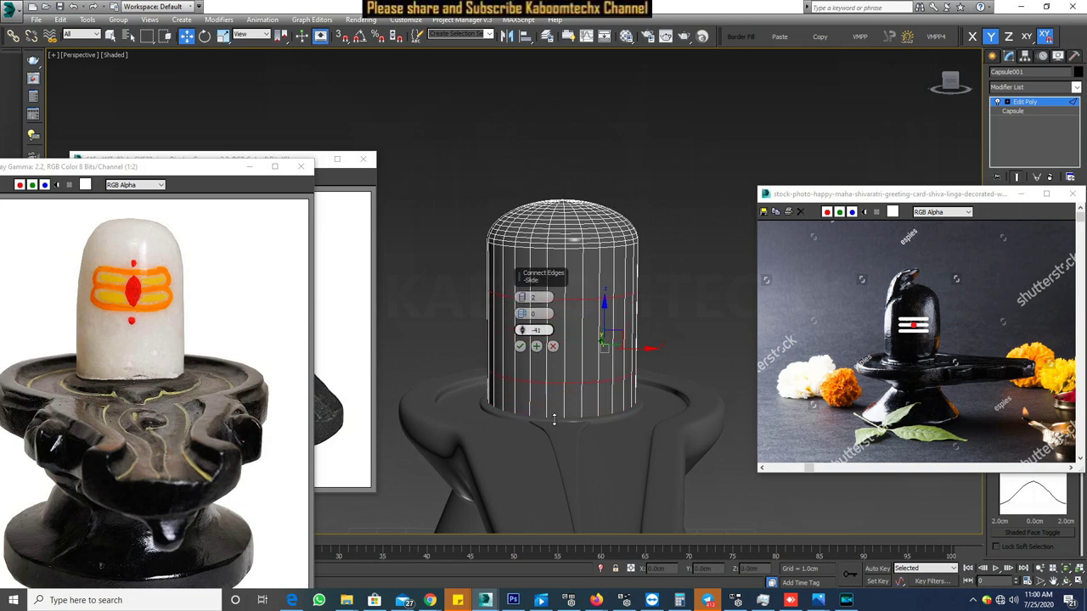
{"action": "left_click", "coordinate": [519, 346]}
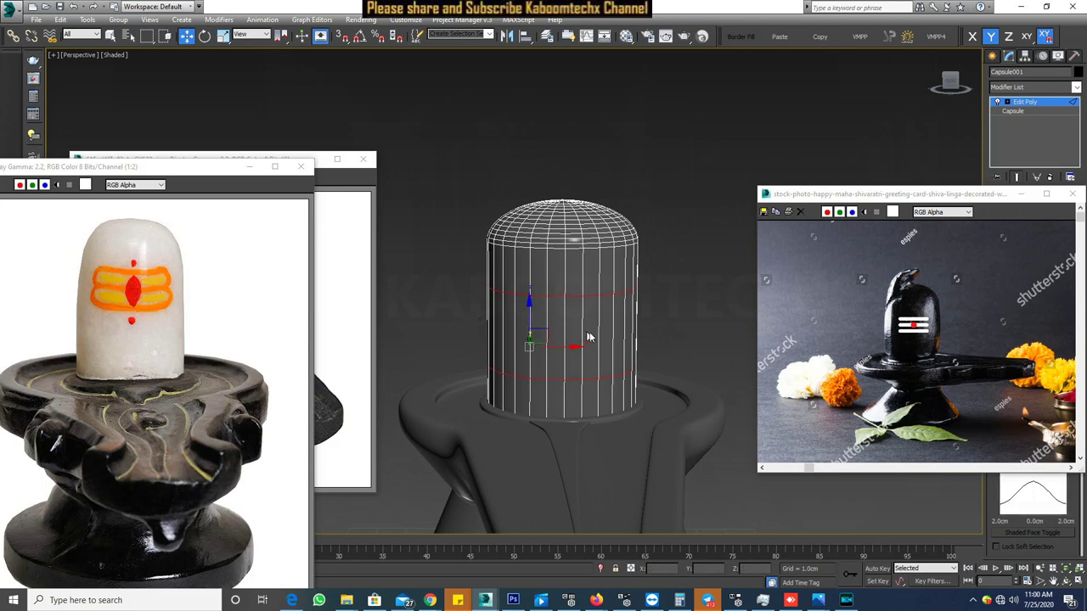
{"action": "left_click", "coordinate": [1073, 193]}
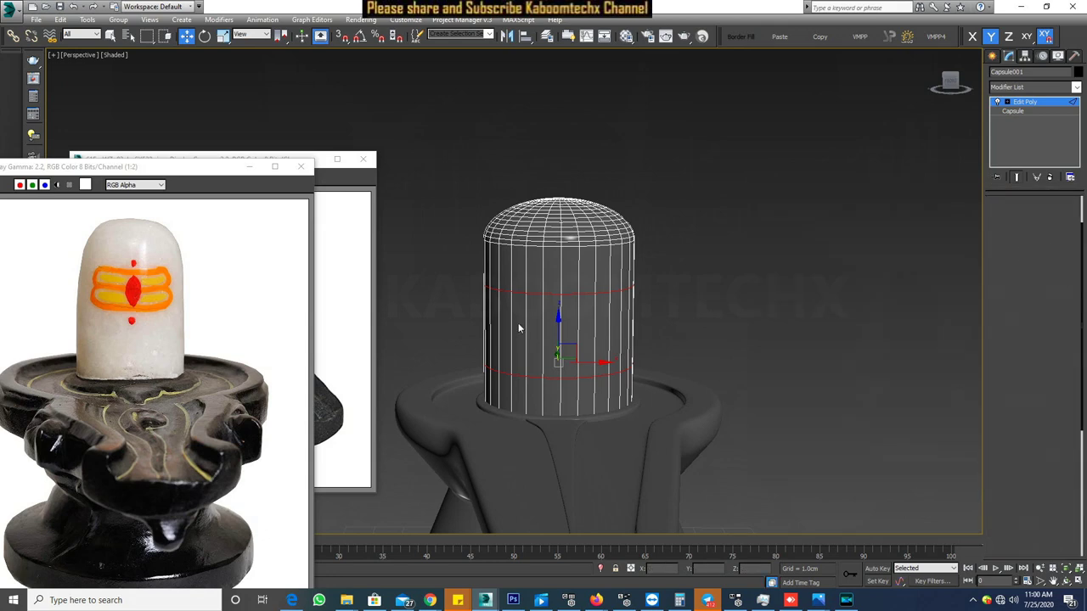
- Select a band of eight adjacent front polygons on the capsule at Polygon level
{"action": "key", "text": "4"}
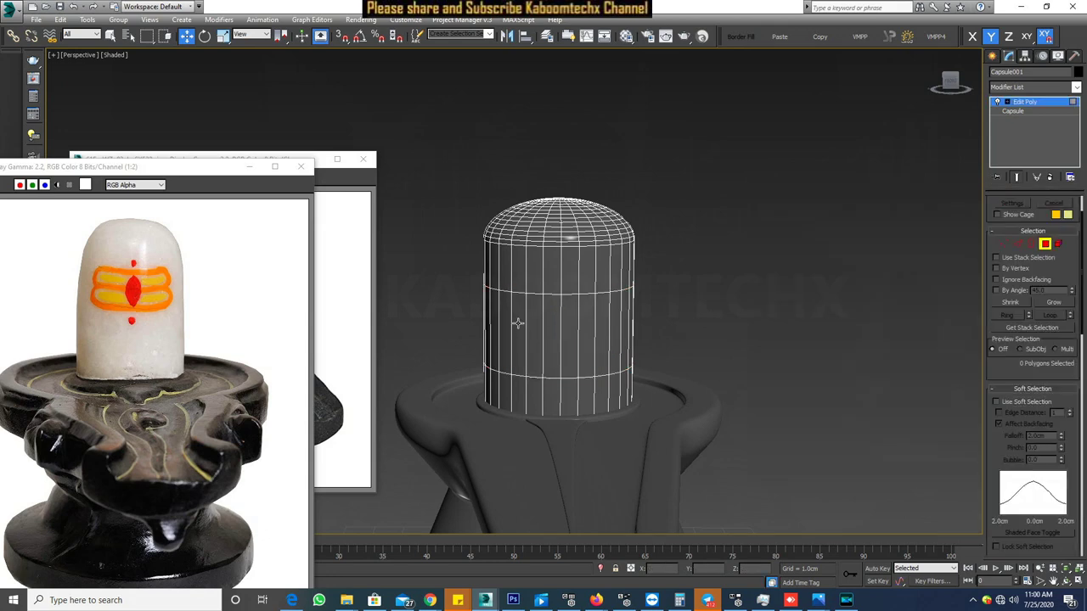
{"action": "left_click", "coordinate": [507, 322]}
{"action": "left_click", "coordinate": [520, 327], "text": "ctrl"}
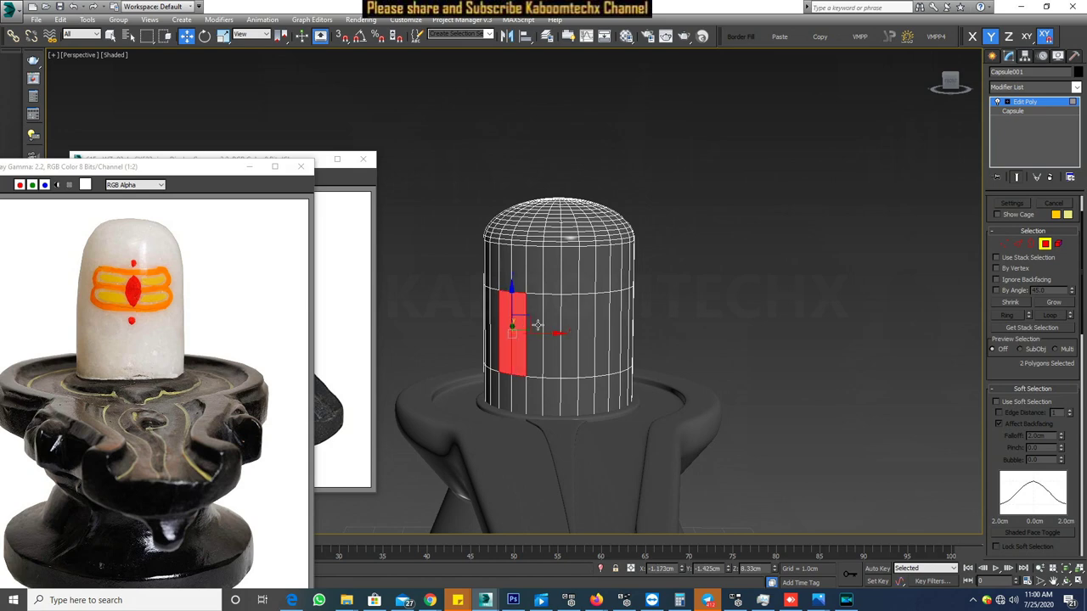
{"action": "left_click", "coordinate": [533, 327], "text": "ctrl"}
{"action": "left_click", "coordinate": [550, 327], "text": "ctrl"}
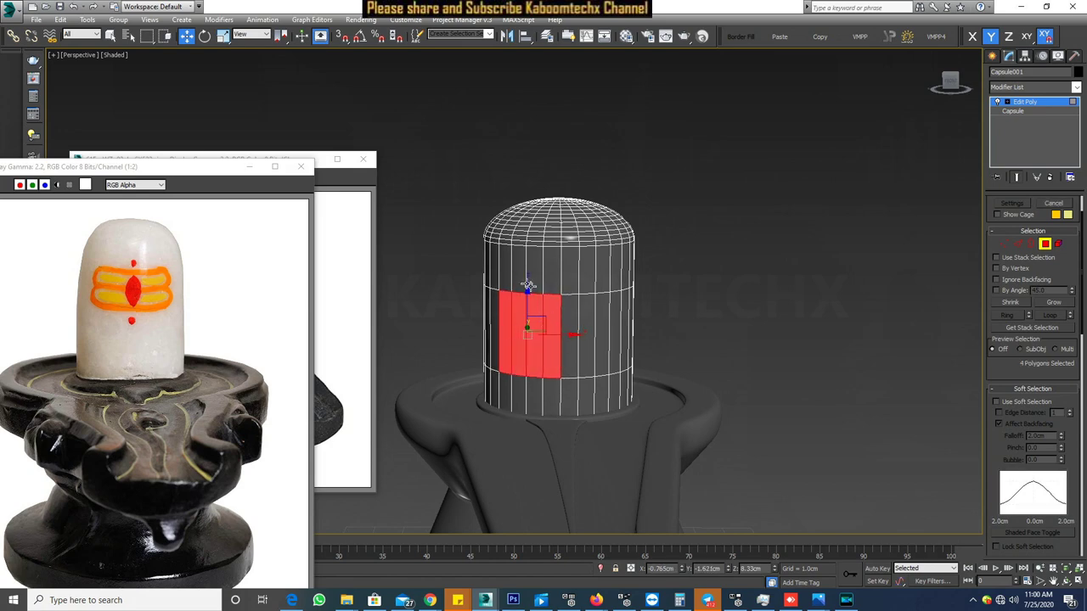
{"action": "key", "text": "q"}
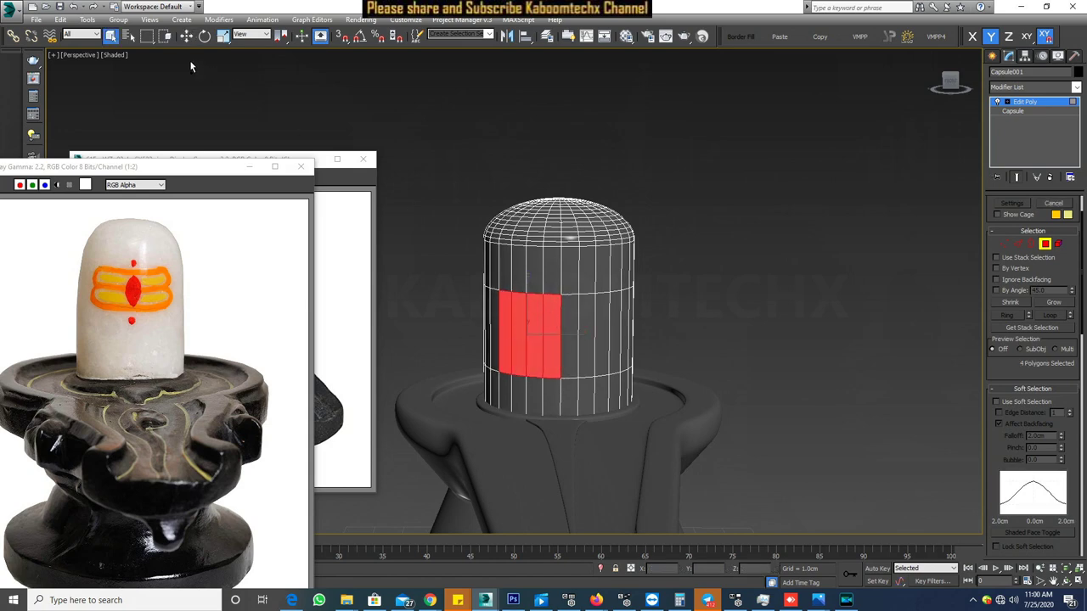
{"action": "left_click_drag", "start_coordinate": [572, 327], "coordinate": [617, 329]}
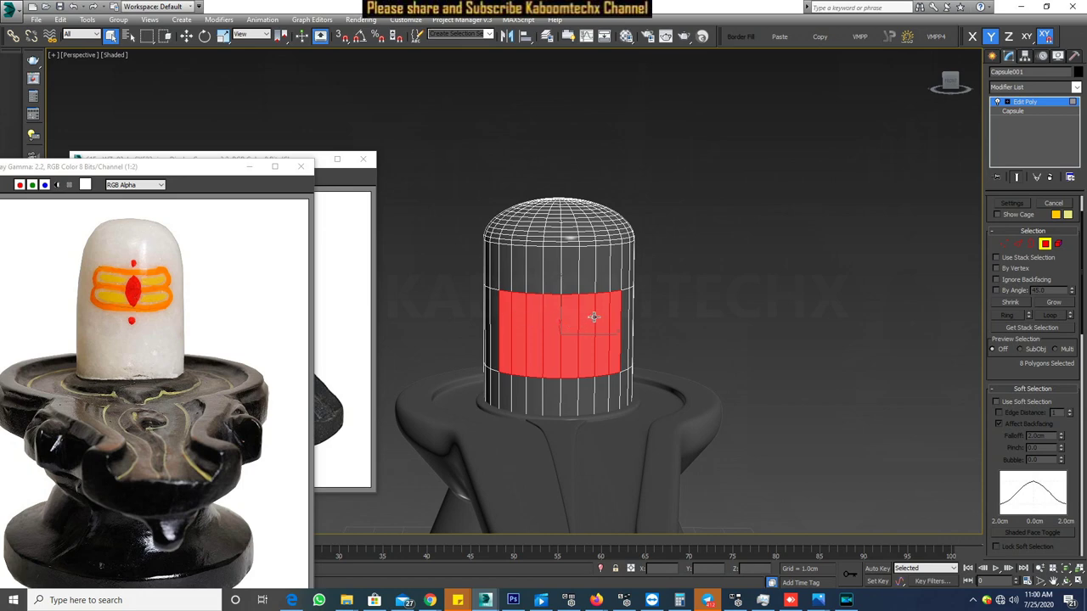
{"action": "mouse_move", "coordinate": [679, 310]}
{"action": "middle_mouse_down", "text": "alt"}
{"action": "mouse_move", "coordinate": [668, 331]}
{"action": "mouse_move", "coordinate": [645, 320]}
{"action": "mouse_move", "coordinate": [534, 323]}
{"action": "mouse_move", "coordinate": [607, 364]}
{"action": "mouse_move", "coordinate": [733, 351]}
{"action": "mouse_move", "coordinate": [577, 345]}
{"action": "mouse_move", "coordinate": [635, 322]}
{"action": "mouse_move", "coordinate": [619, 300]}
{"action": "mouse_move", "coordinate": [575, 316]}
{"action": "middle_mouse_up", "text": "alt"}
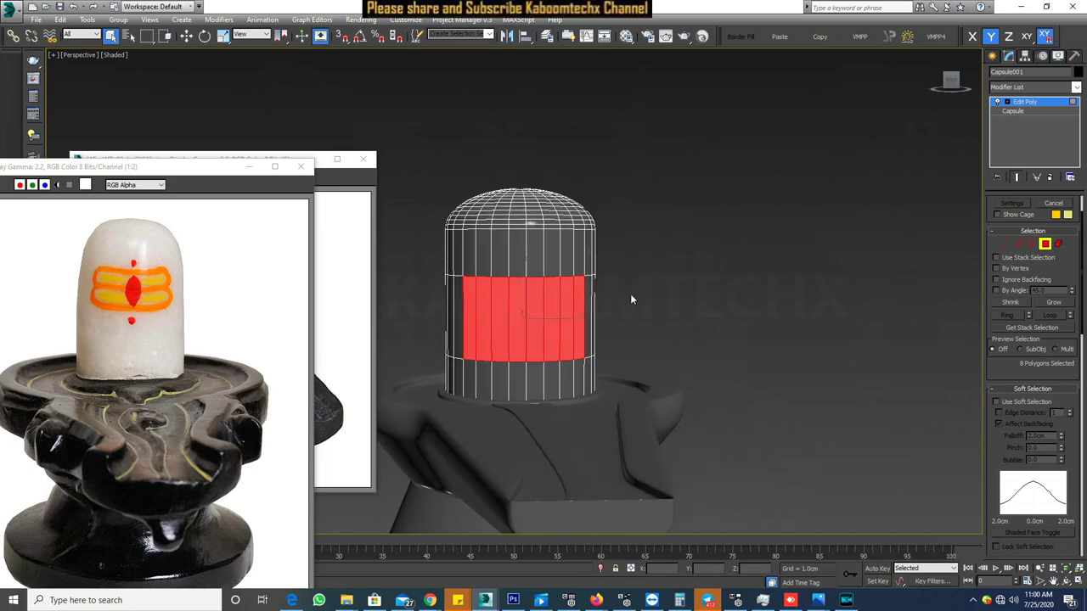
{"action": "middle_click_drag", "start_coordinate": [554, 317], "coordinate": [882, 334], "text": "alt"}
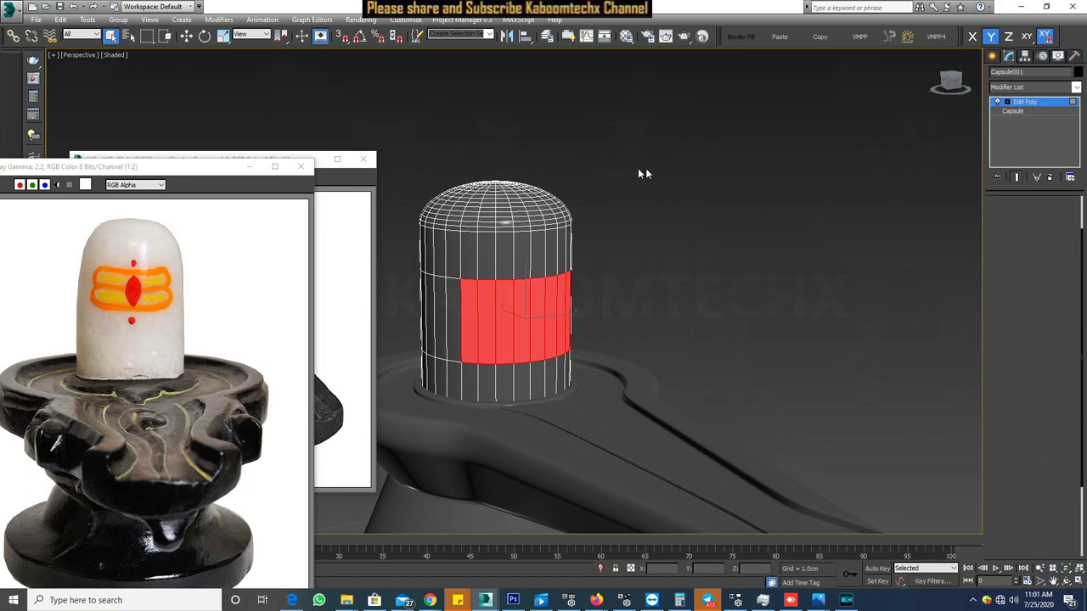
{"action": "left_click", "coordinate": [584, 173]}
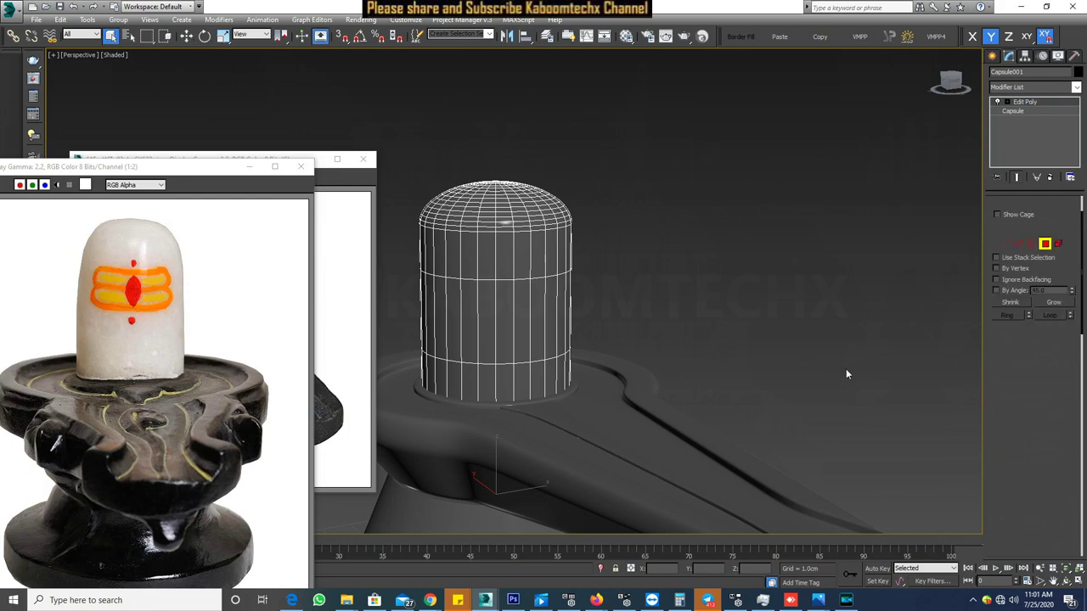
{"action": "key", "text": "ctrl+z"}
- Detach the selected front polygons as a separate object named Object002
{"action": "left_click", "coordinate": [1053, 101]}
{"action": "scroll", "coordinate": [1054, 101], "scroll_direction": "down", "scroll_amount": 5}
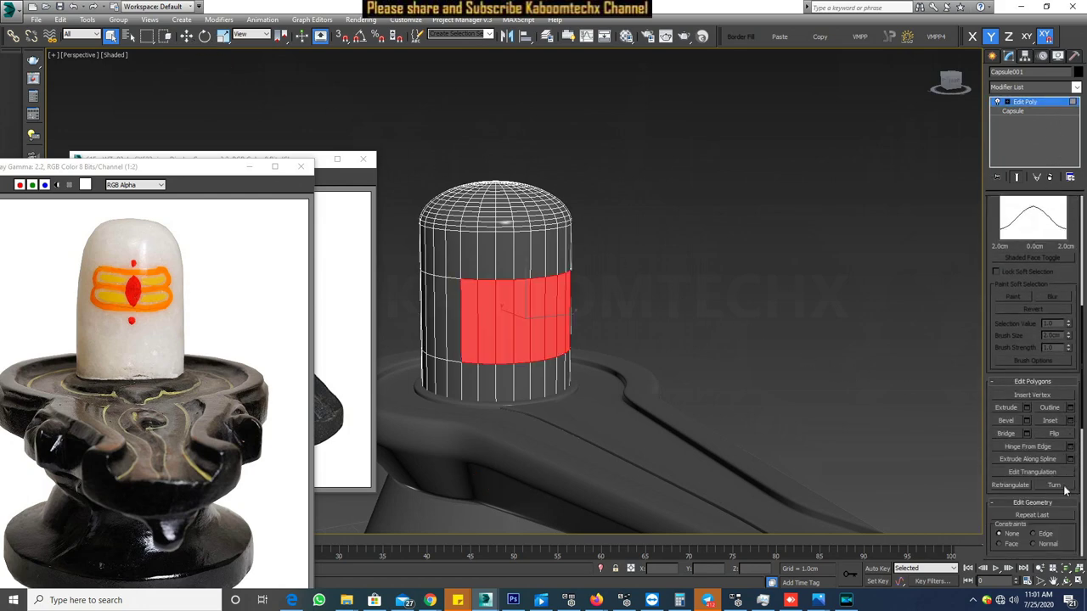
{"action": "left_click_drag", "start_coordinate": [1079, 491], "coordinate": [1083, 387]}
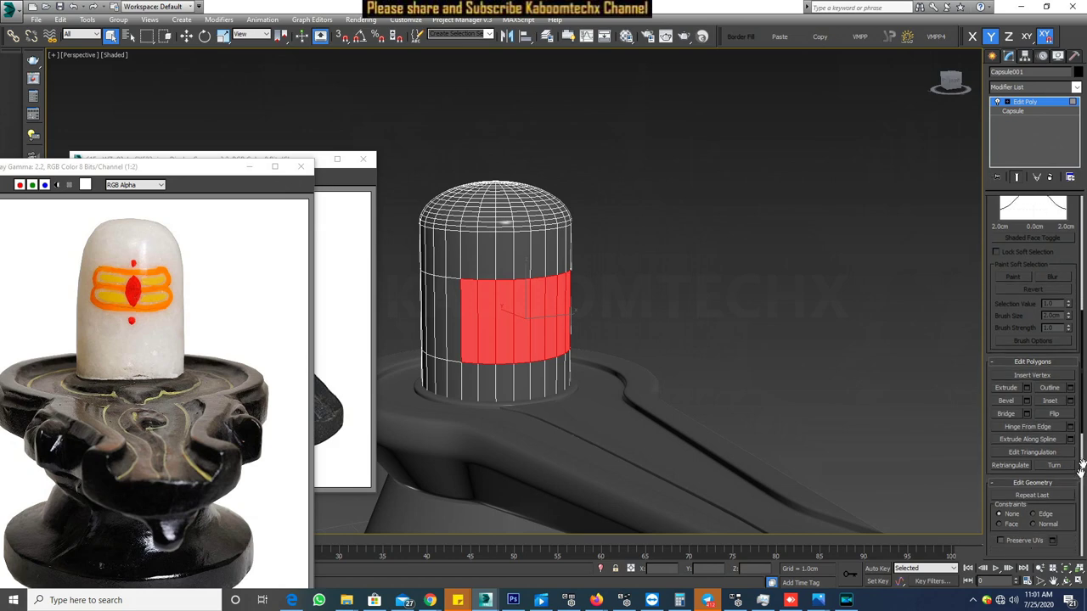
{"action": "scroll", "coordinate": [1061, 424], "scroll_direction": "down", "scroll_amount": 2}
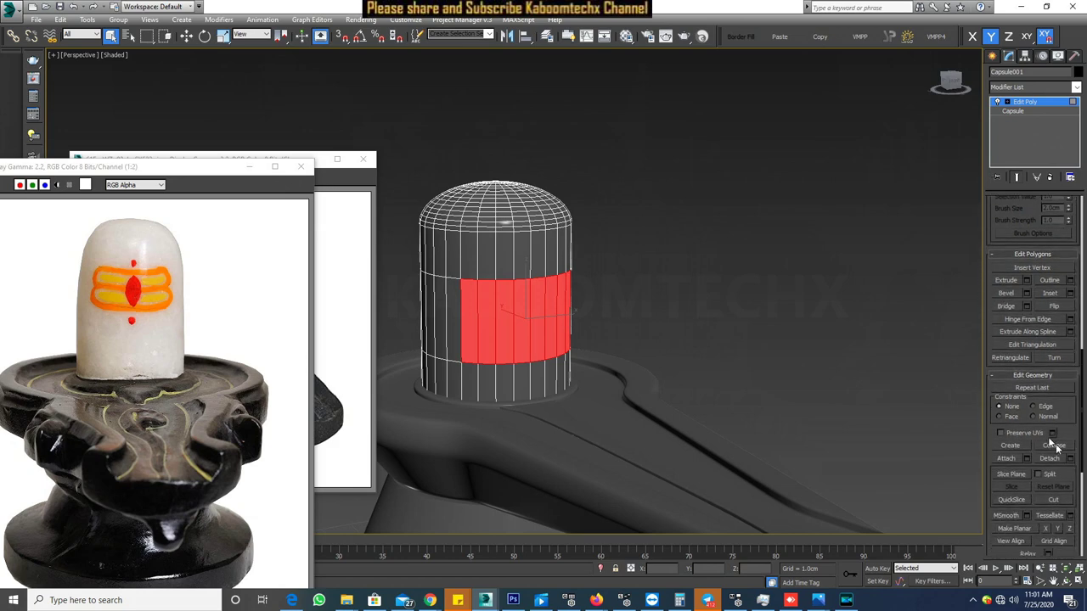
{"action": "left_click", "coordinate": [1071, 458]}
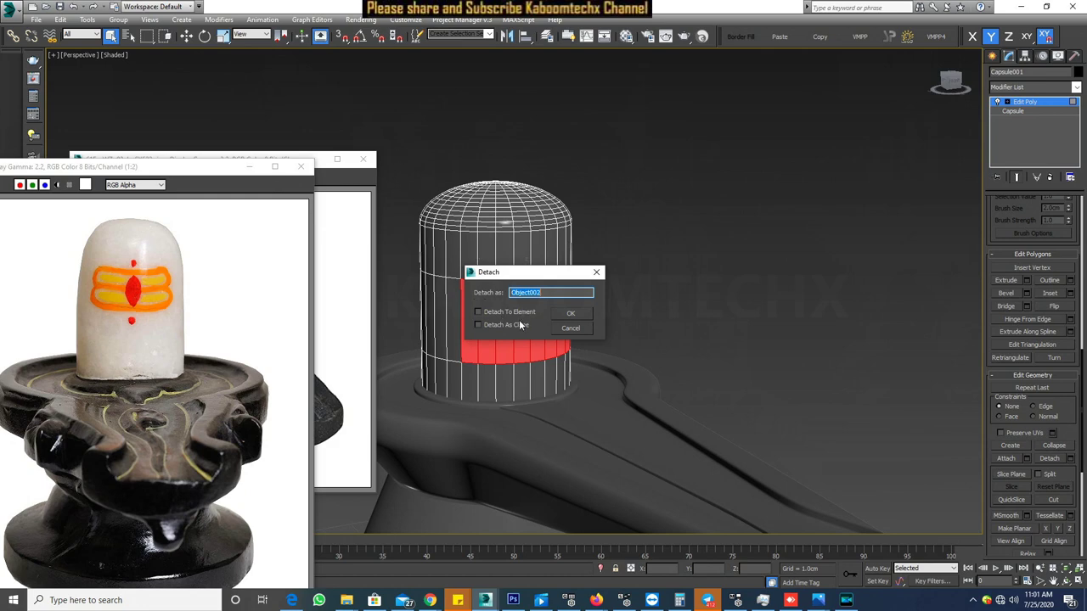
{"action": "left_click", "coordinate": [570, 313]}
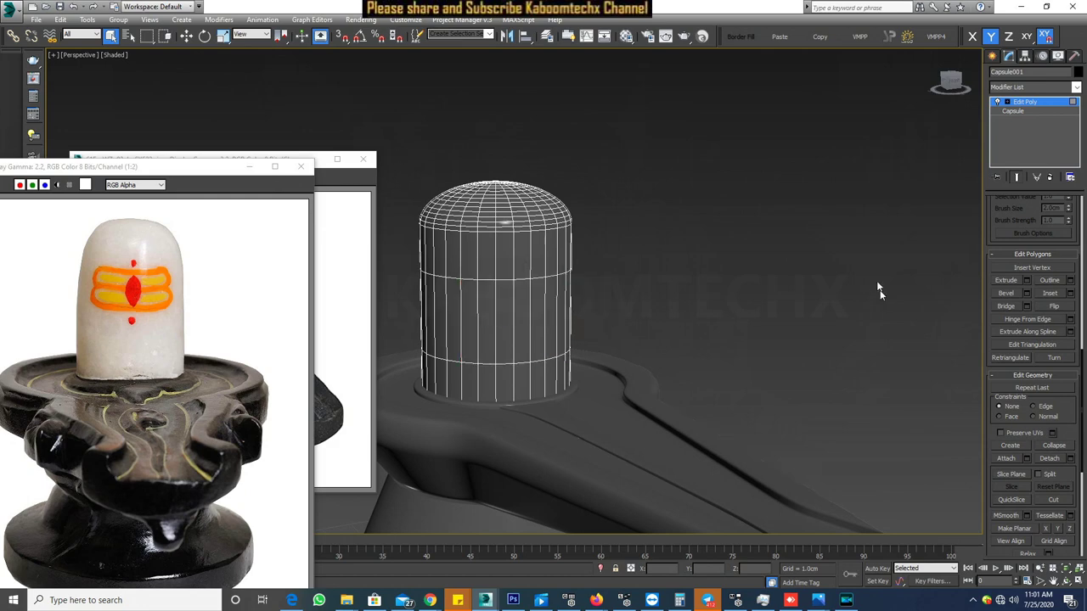
- Select Object002, test-move it off the cylinder, then undo so it stays in place
{"action": "scroll", "coordinate": [1062, 108], "scroll_direction": "up", "scroll_amount": 5}
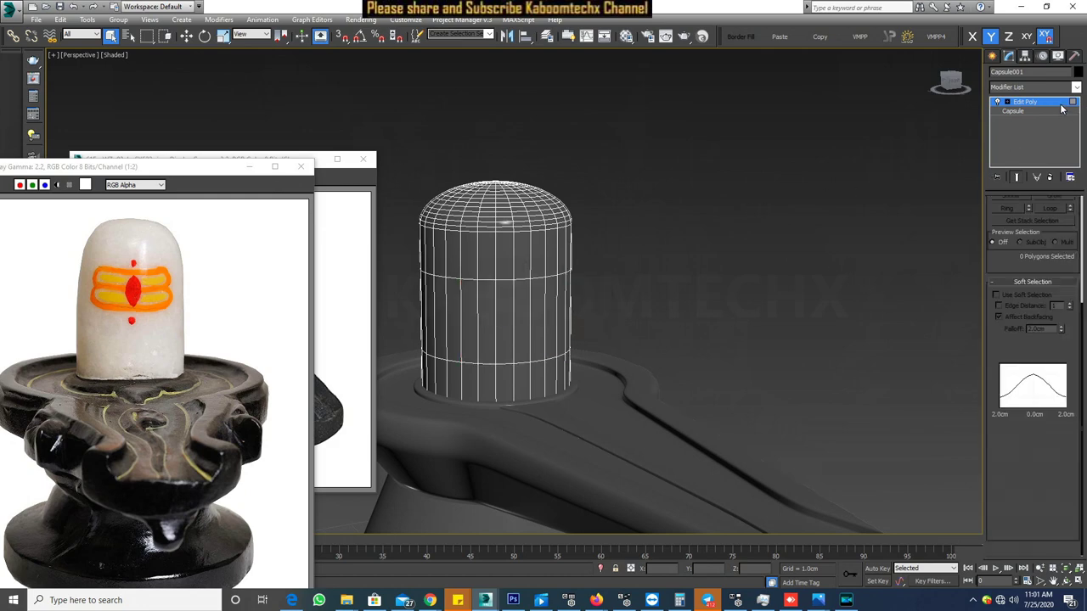
{"action": "left_click", "coordinate": [992, 56]}
{"action": "left_click", "coordinate": [530, 322]}
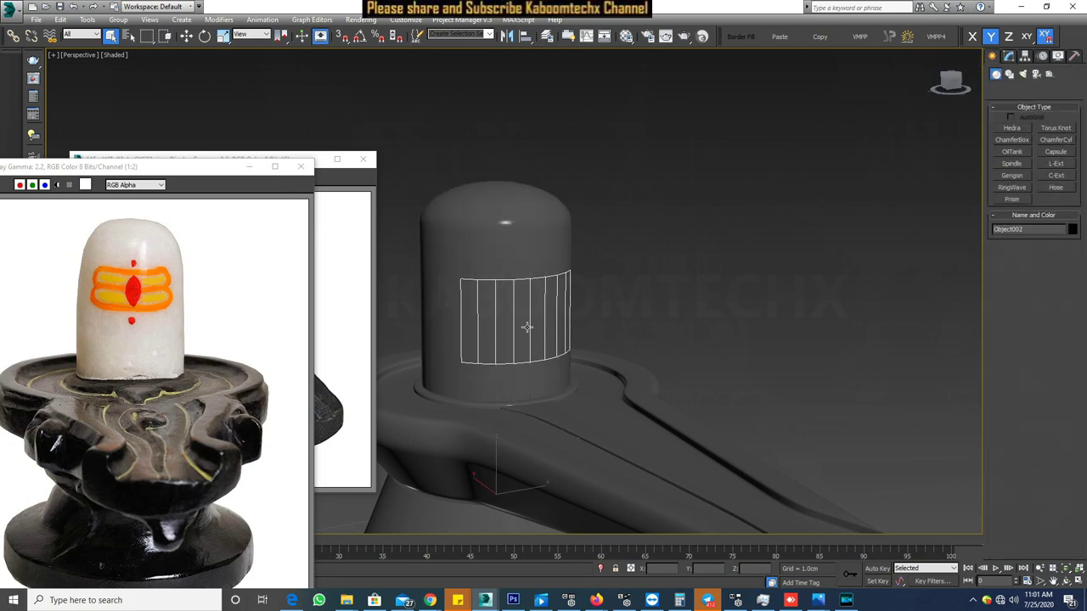
{"action": "left_click", "coordinate": [186, 36]}
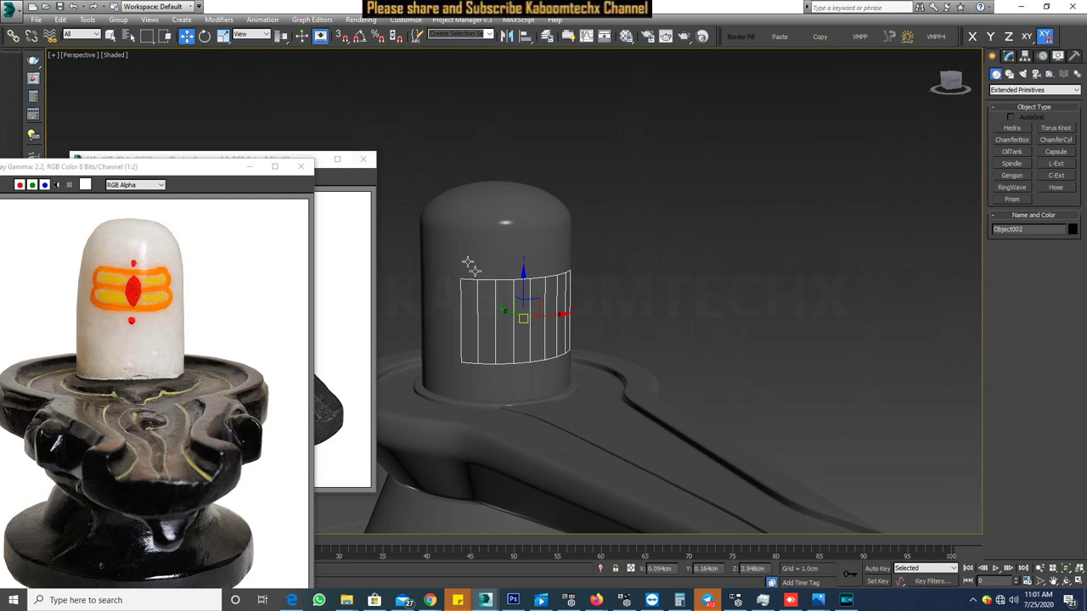
{"action": "left_click_drag", "start_coordinate": [506, 313], "coordinate": [611, 366]}
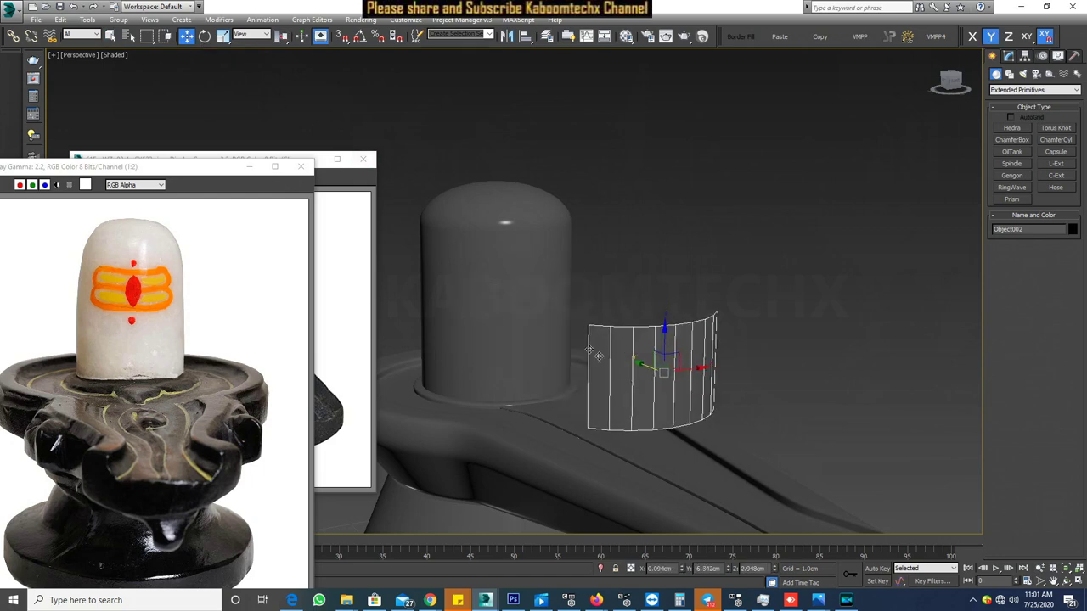
{"action": "key", "text": "ctrl+z"}
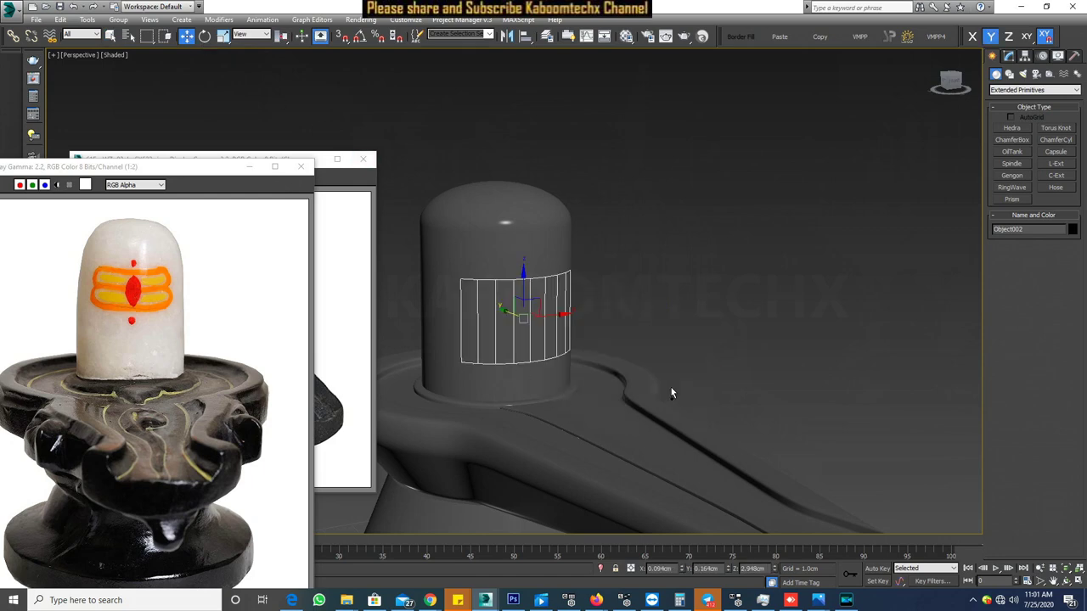
{"action": "mouse_move", "coordinate": [626, 294]}
{"action": "middle_mouse_down", "text": "alt"}
{"action": "mouse_move", "coordinate": [532, 277]}
{"action": "mouse_move", "coordinate": [595, 271]}
{"action": "middle_mouse_up", "text": "alt"}
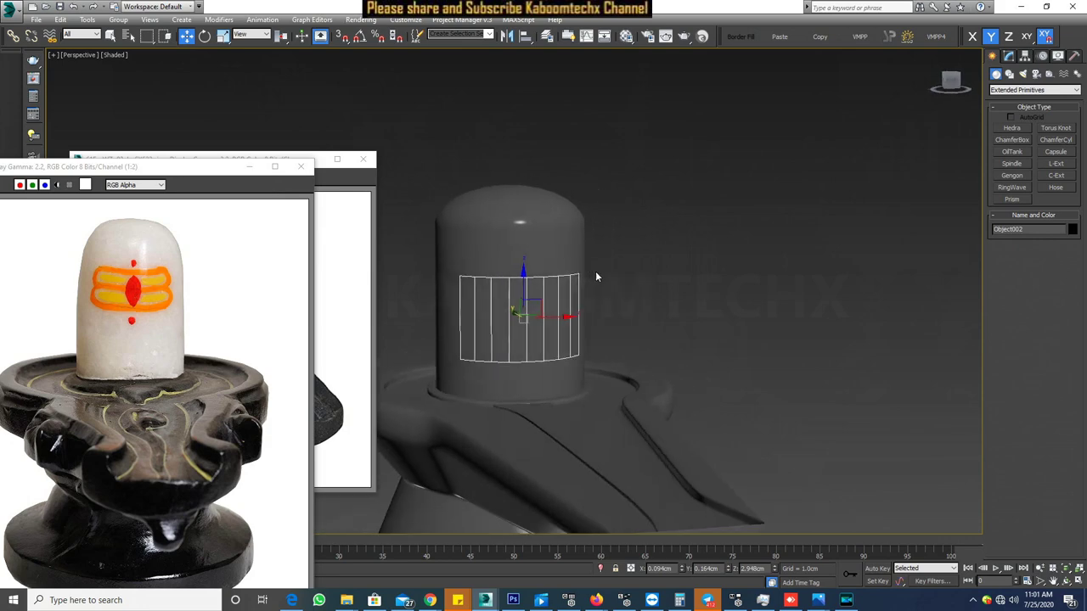
{"action": "left_click", "coordinate": [627, 37]}
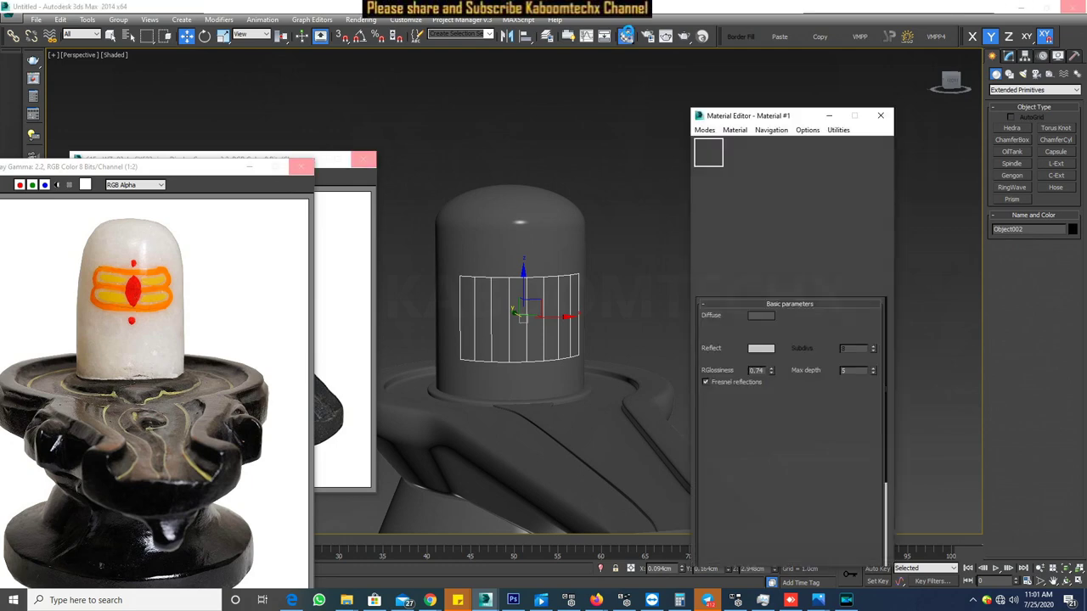
- Pick the second material slot and assign a Bitmap as its Diffuse map
{"action": "left_click", "coordinate": [737, 152]}
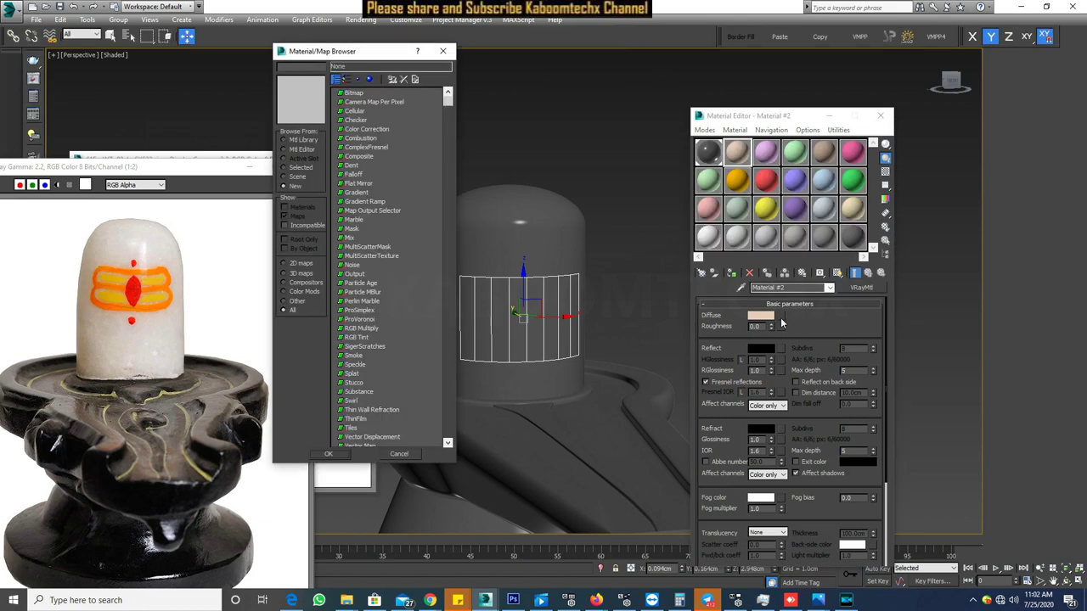
{"action": "double_click", "coordinate": [353, 91]}
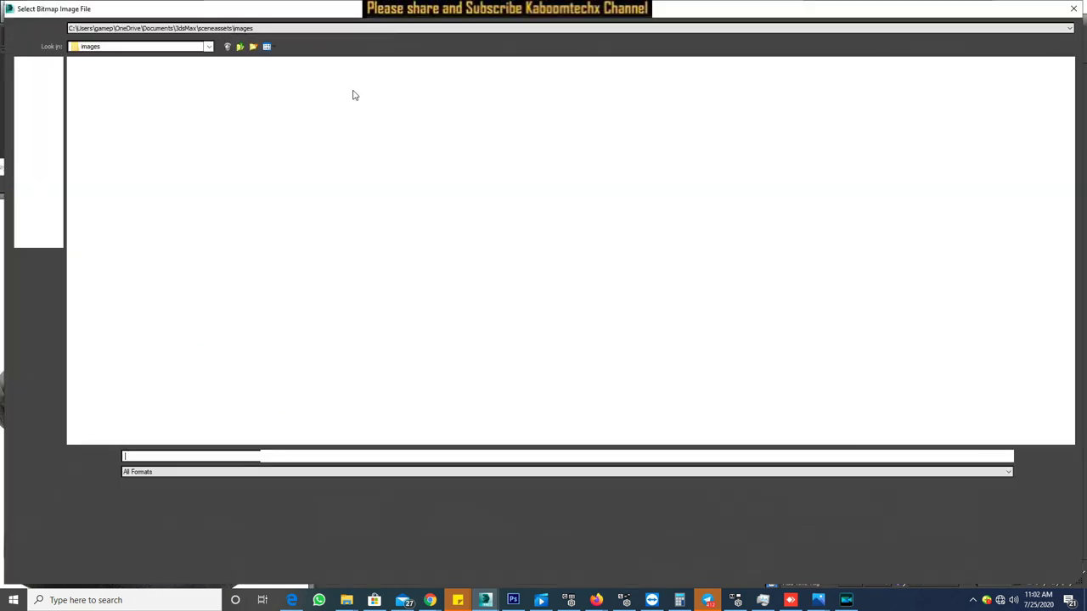
- Load the 'symbol shiva' image from the shiva ling folder as the diffuse bitmap
{"action": "left_click", "coordinate": [264, 29]}
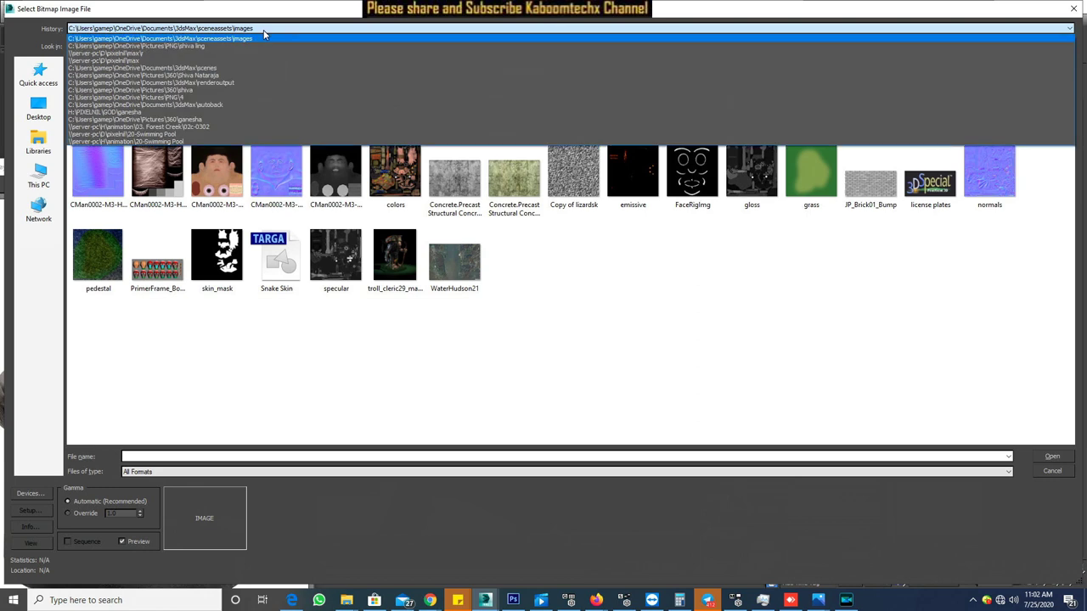
{"action": "left_click", "coordinate": [242, 46]}
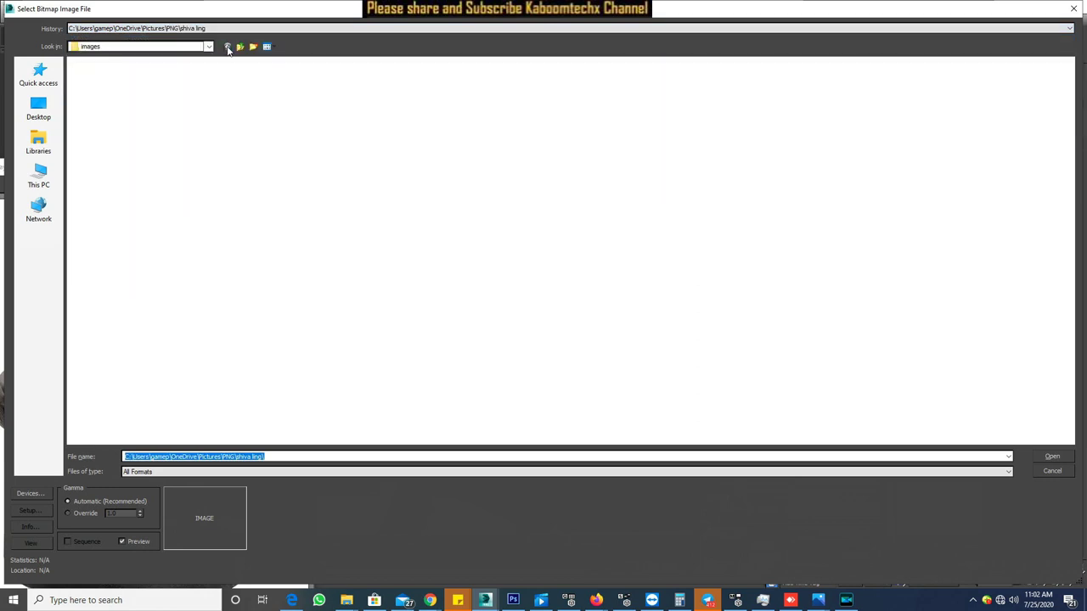
{"action": "left_click", "coordinate": [227, 47]}
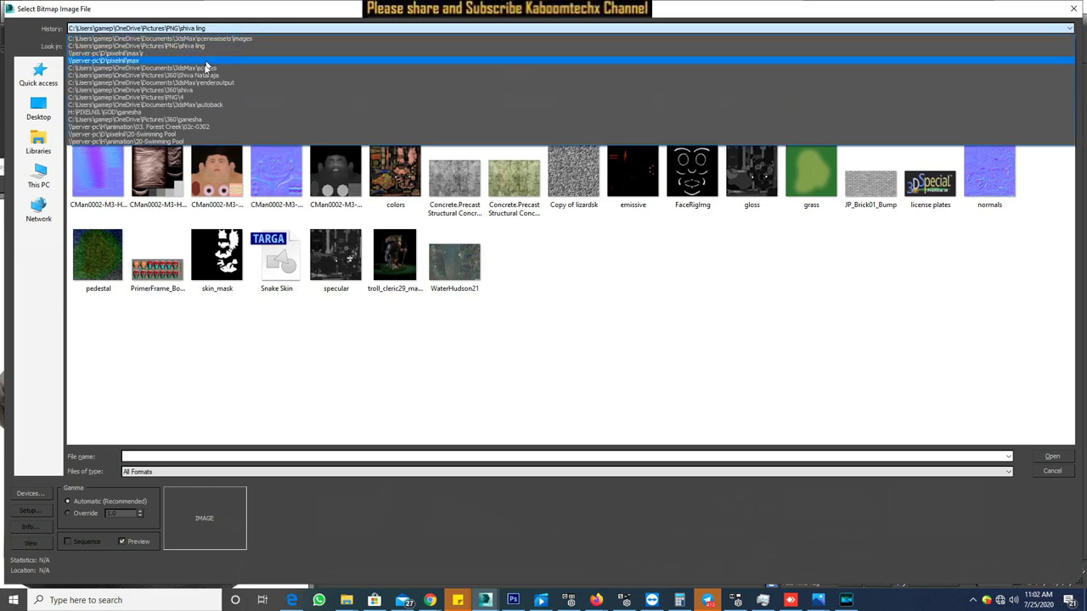
{"action": "left_click", "coordinate": [200, 46]}
{"action": "left_click", "coordinate": [395, 93]}
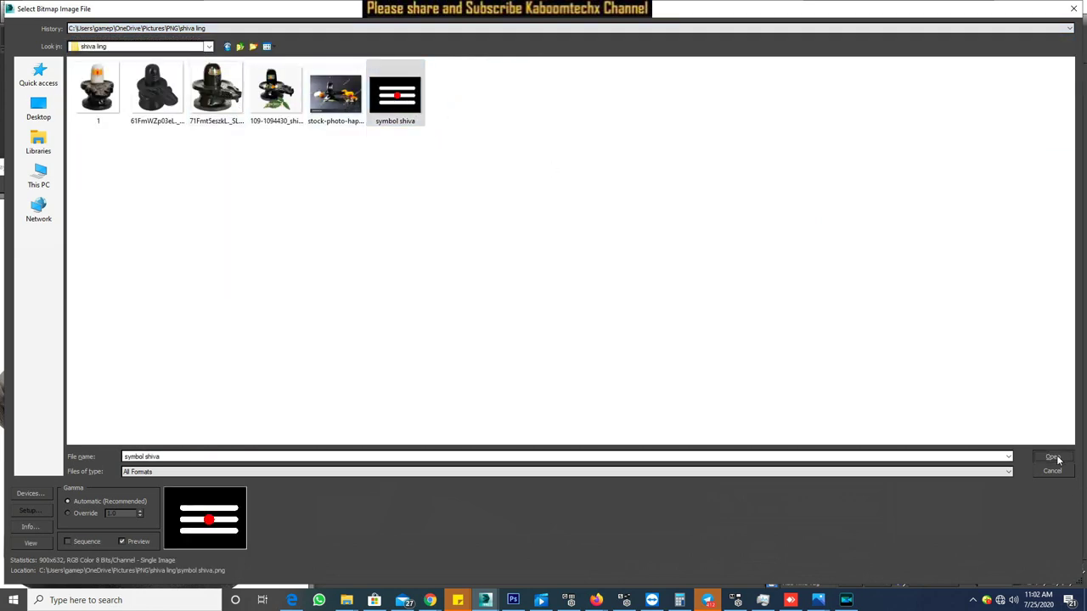
{"action": "left_click", "coordinate": [1053, 457]}
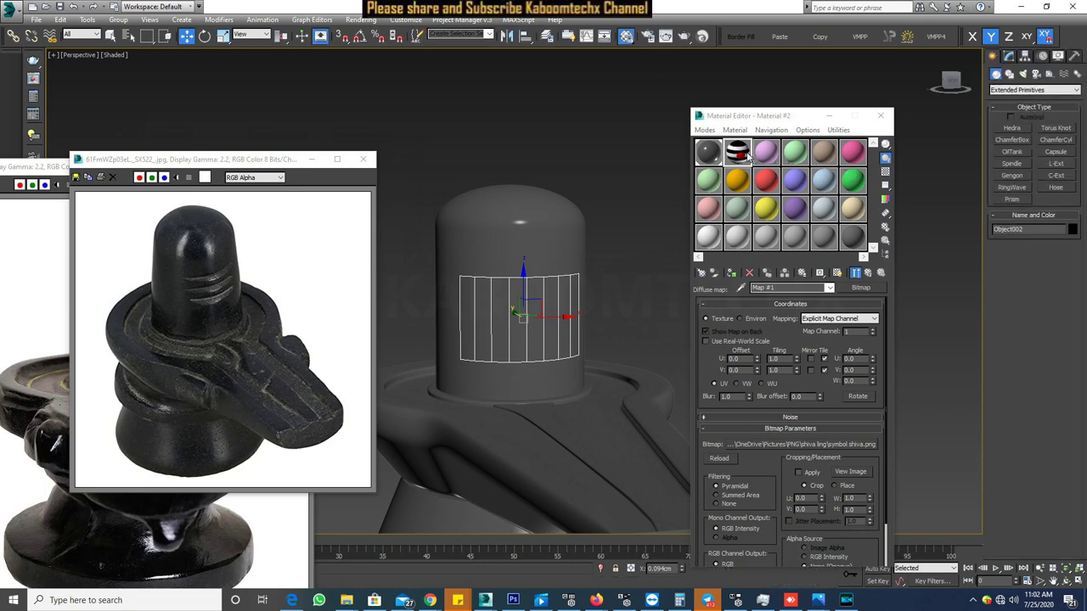
- Assign Material #2 with the symbol shiva bitmap to Object002 and show its texture in the viewport
{"action": "left_click", "coordinate": [870, 274]}
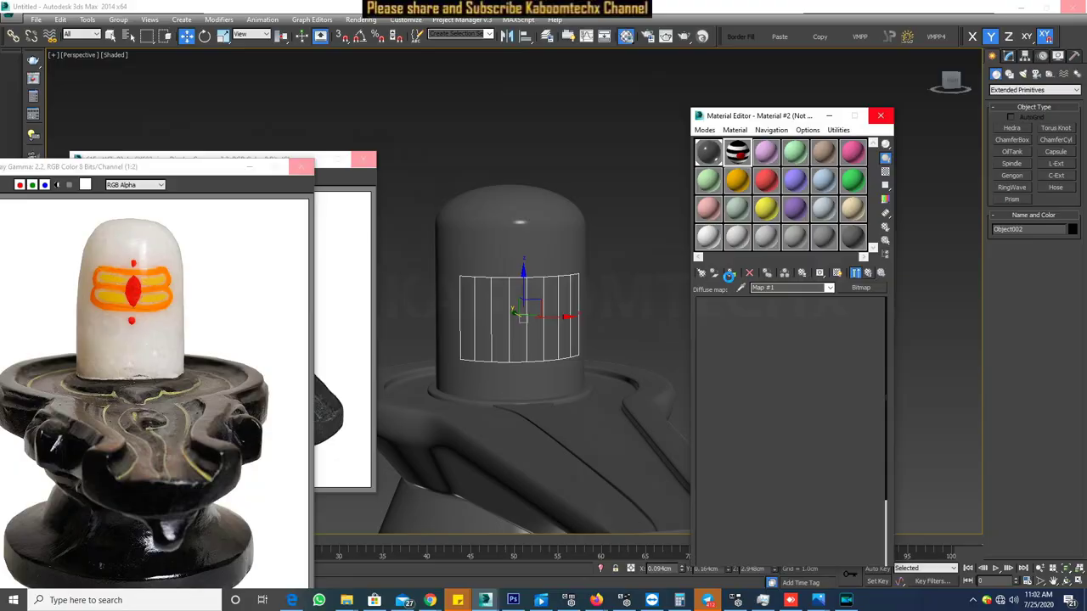
{"action": "left_click", "coordinate": [728, 275]}
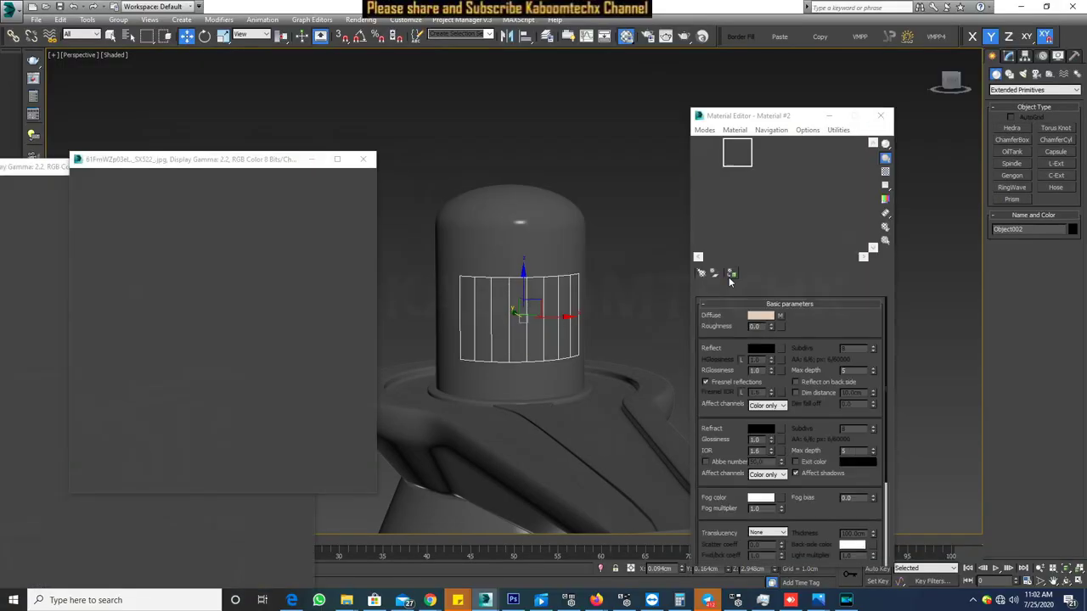
{"action": "left_click", "coordinate": [837, 273]}
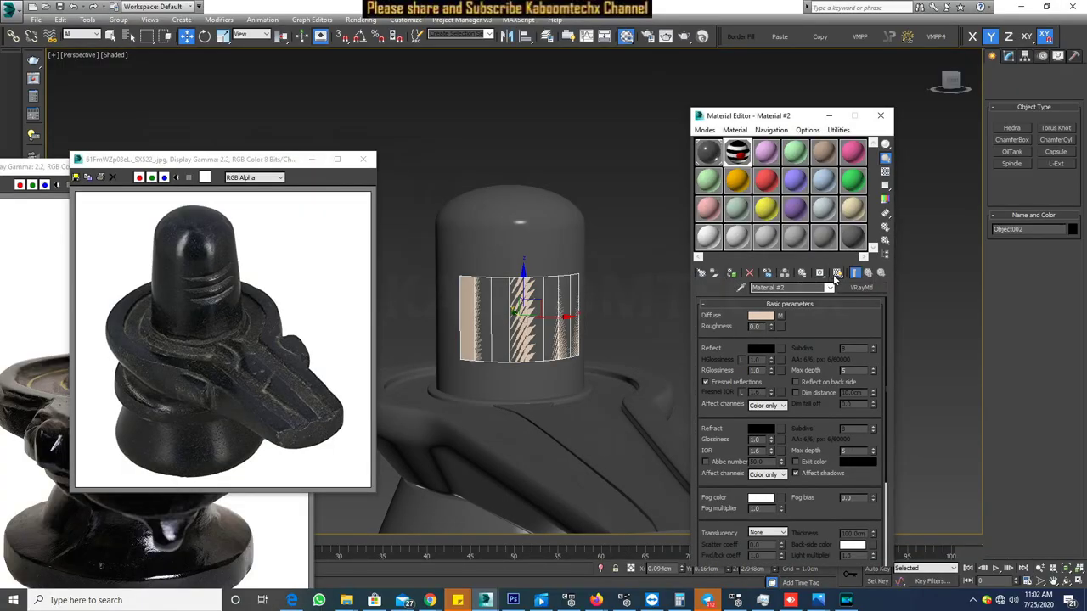
{"action": "middle_click_drag", "start_coordinate": [620, 298], "coordinate": [611, 312], "text": "alt"}
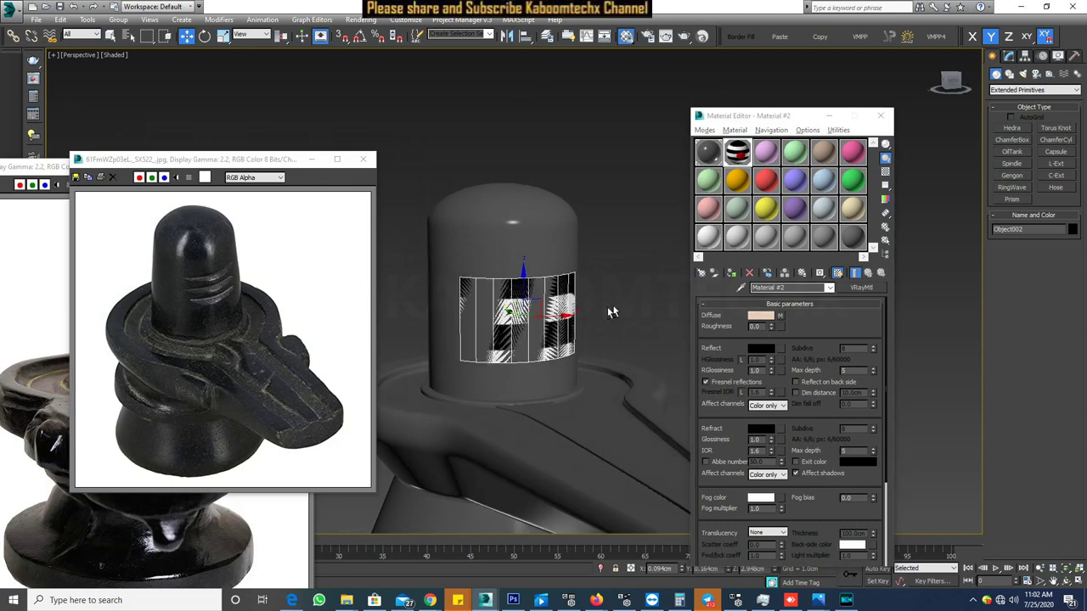
{"action": "scroll", "coordinate": [510, 303], "scroll_direction": "up", "scroll_amount": 5}
{"action": "scroll", "coordinate": [515, 301], "scroll_direction": "down", "scroll_amount": 5}
{"action": "scroll", "coordinate": [524, 295], "scroll_direction": "up", "scroll_amount": 5}
{"action": "scroll", "coordinate": [523, 295], "scroll_direction": "down", "scroll_amount": 2}
{"action": "scroll", "coordinate": [526, 289], "scroll_direction": "up", "scroll_amount": 4}
{"action": "scroll", "coordinate": [528, 281], "scroll_direction": "up", "scroll_amount": 2}
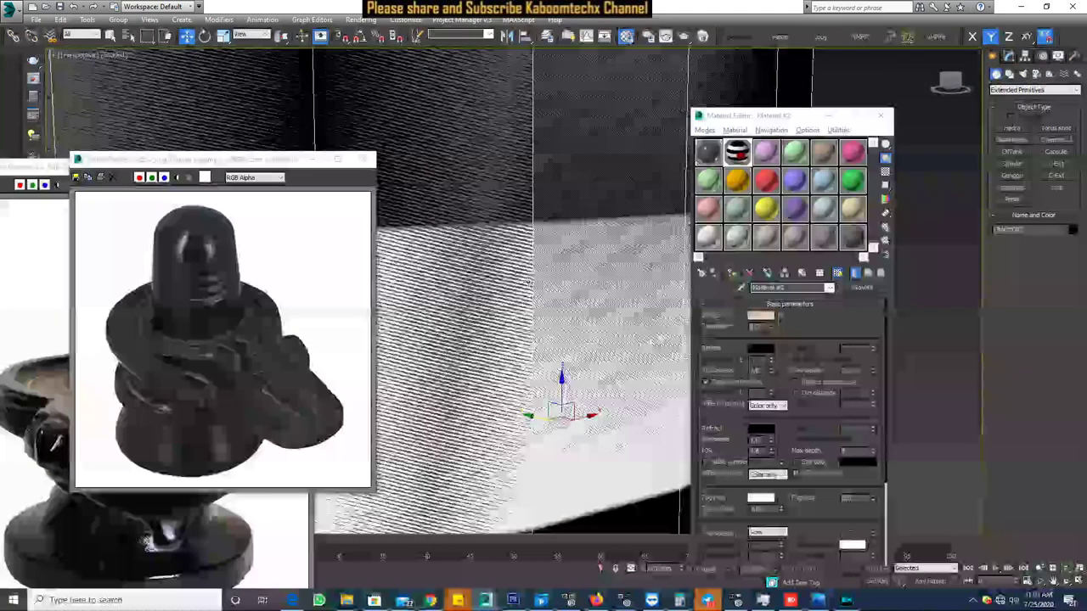
- In the Move Transform Type-In, nudge the band's X by 0.1cm and return it to 0.094cm
{"action": "right_click", "coordinate": [188, 39]}
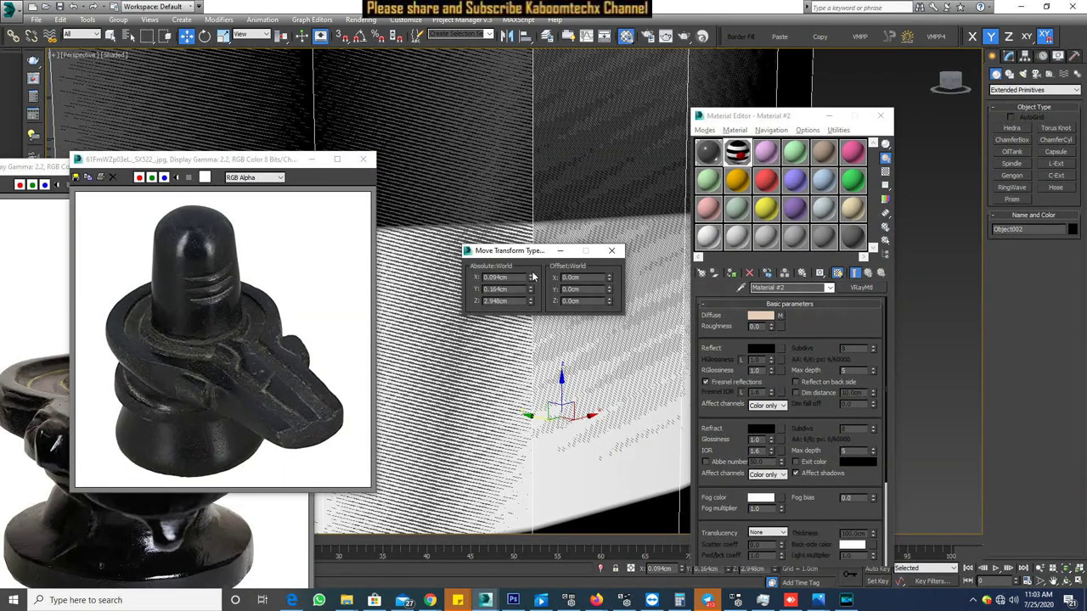
{"action": "left_click", "coordinate": [531, 277]}
{"action": "left_click", "coordinate": [531, 282]}
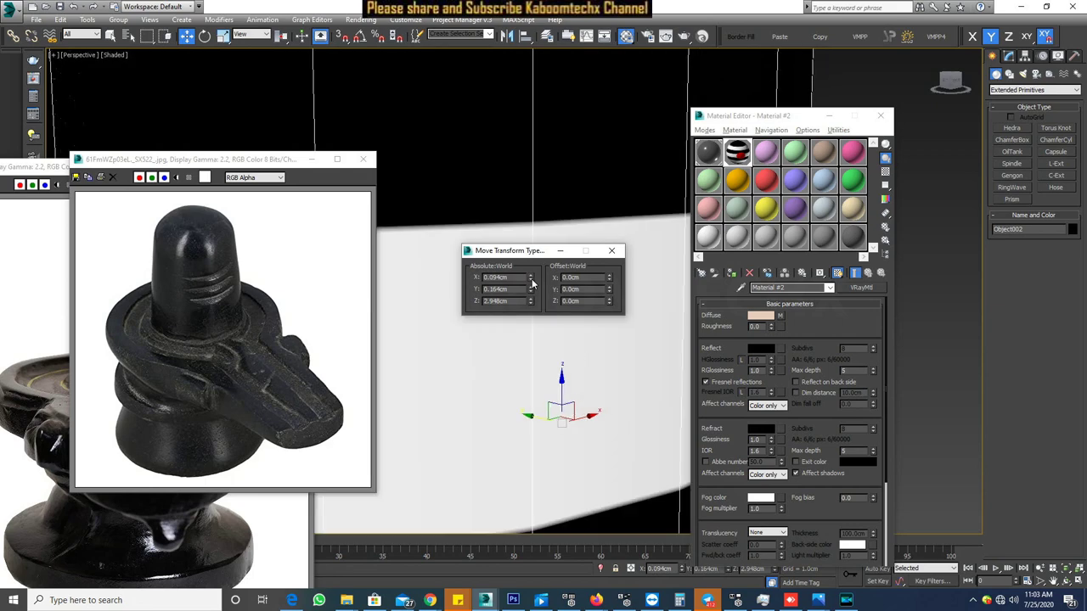
{"action": "scroll", "coordinate": [526, 181], "scroll_direction": "down", "scroll_amount": 5}
{"action": "scroll", "coordinate": [525, 181], "scroll_direction": "up", "scroll_amount": 2}
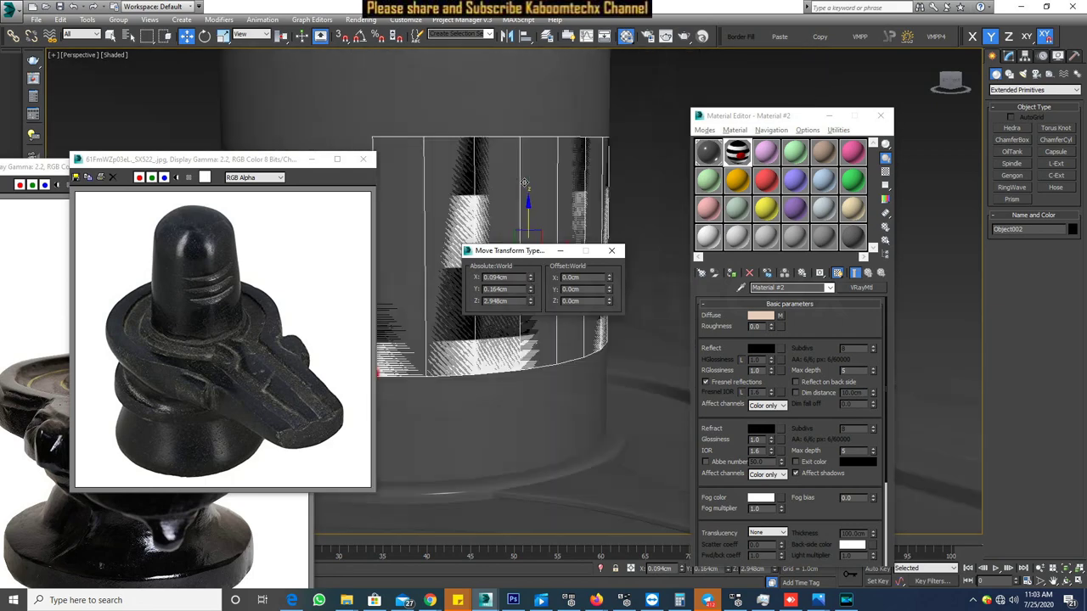
{"action": "scroll", "coordinate": [526, 181], "scroll_direction": "down", "scroll_amount": 2}
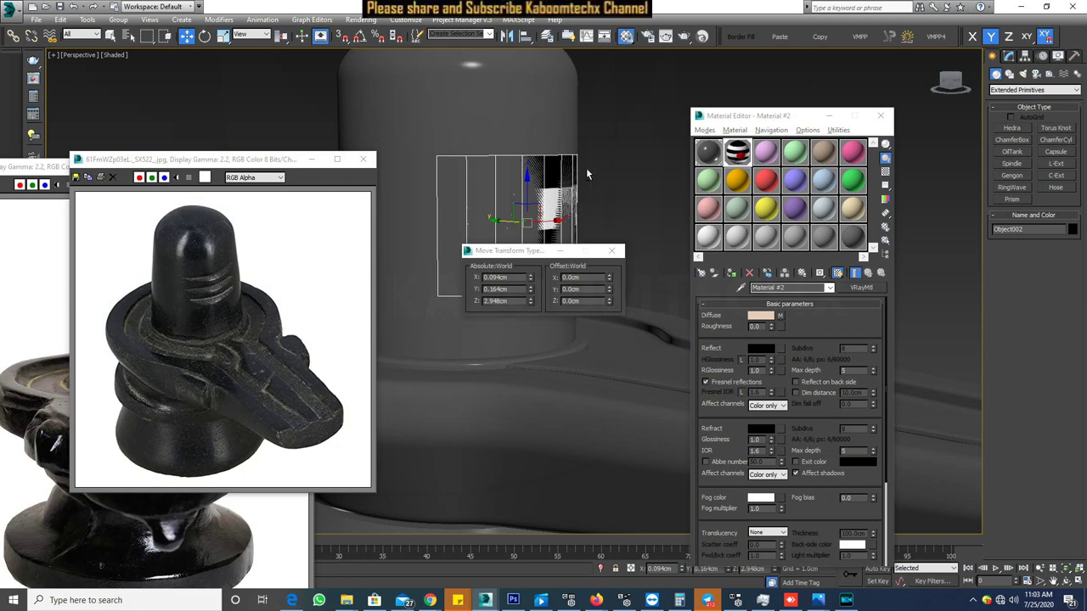
- Try the band's Y at 0.264cm, 0.164cm and 0.064cm, then clear the selection
{"action": "left_click", "coordinate": [532, 289]}
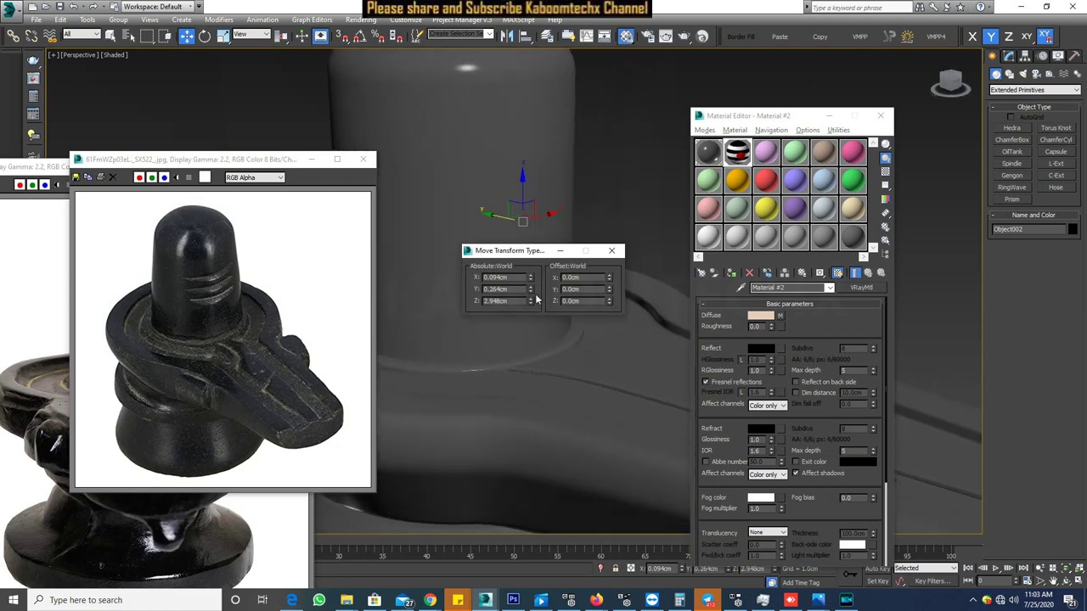
{"action": "left_click", "coordinate": [530, 292]}
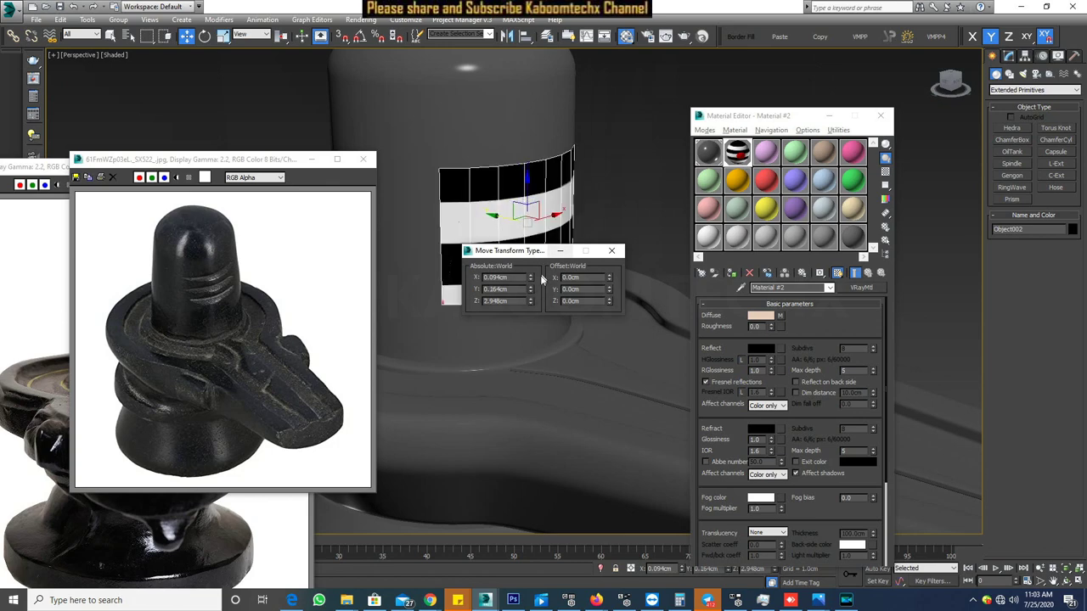
{"action": "left_click", "coordinate": [531, 293]}
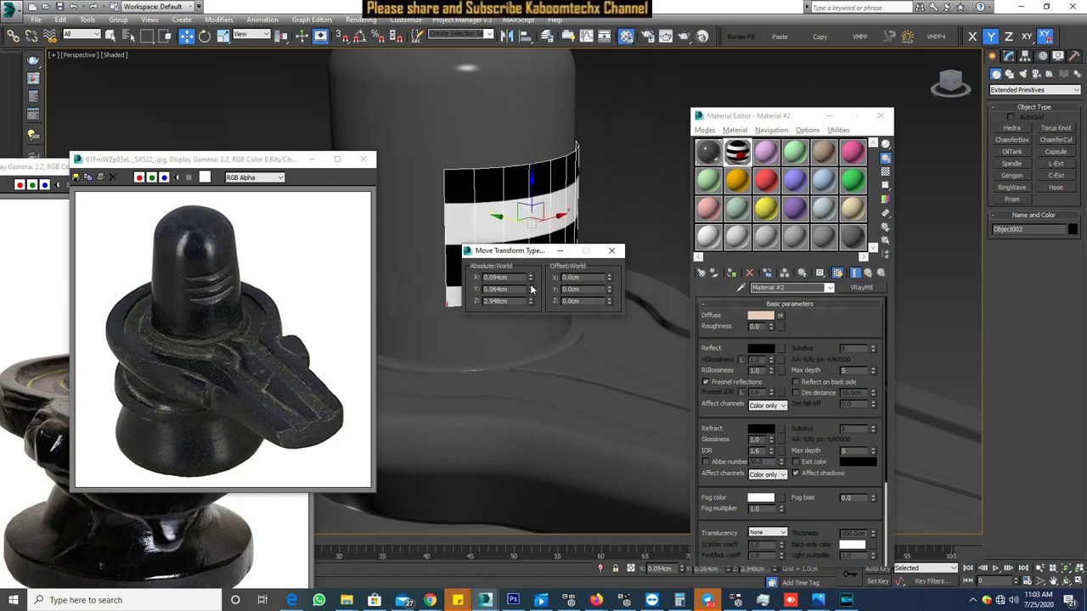
{"action": "left_click", "coordinate": [647, 181]}
{"action": "scroll", "coordinate": [630, 186], "scroll_direction": "down", "scroll_amount": 3}
{"action": "scroll", "coordinate": [622, 187], "scroll_direction": "up", "scroll_amount": 6}
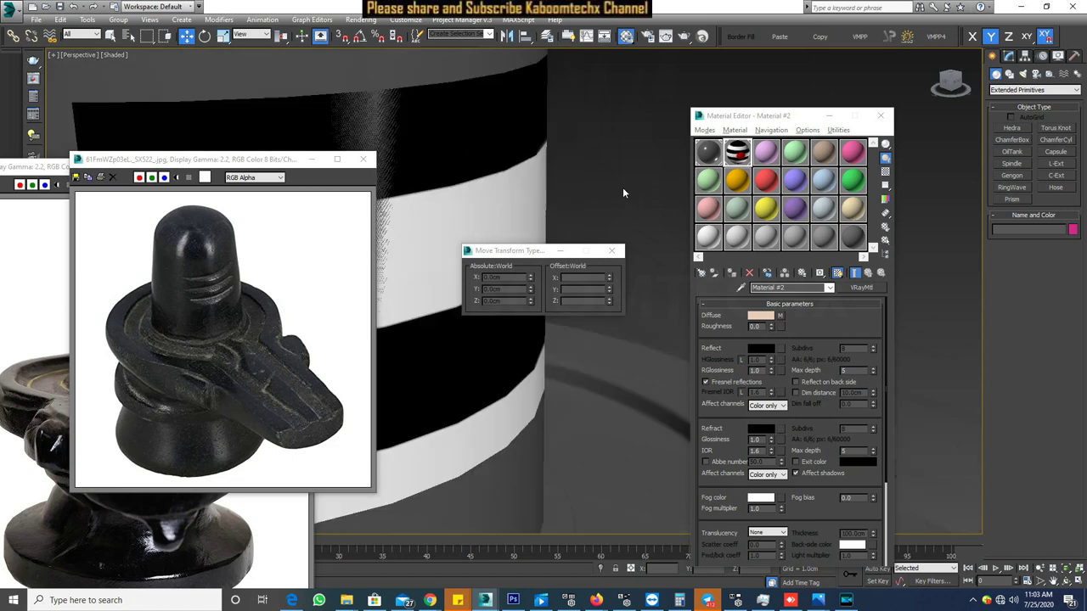
{"action": "scroll", "coordinate": [623, 186], "scroll_direction": "down", "scroll_amount": 4}
{"action": "scroll", "coordinate": [557, 169], "scroll_direction": "up", "scroll_amount": 2}
{"action": "scroll", "coordinate": [557, 169], "scroll_direction": "down", "scroll_amount": 1}
{"action": "scroll", "coordinate": [584, 166], "scroll_direction": "up", "scroll_amount": 4}
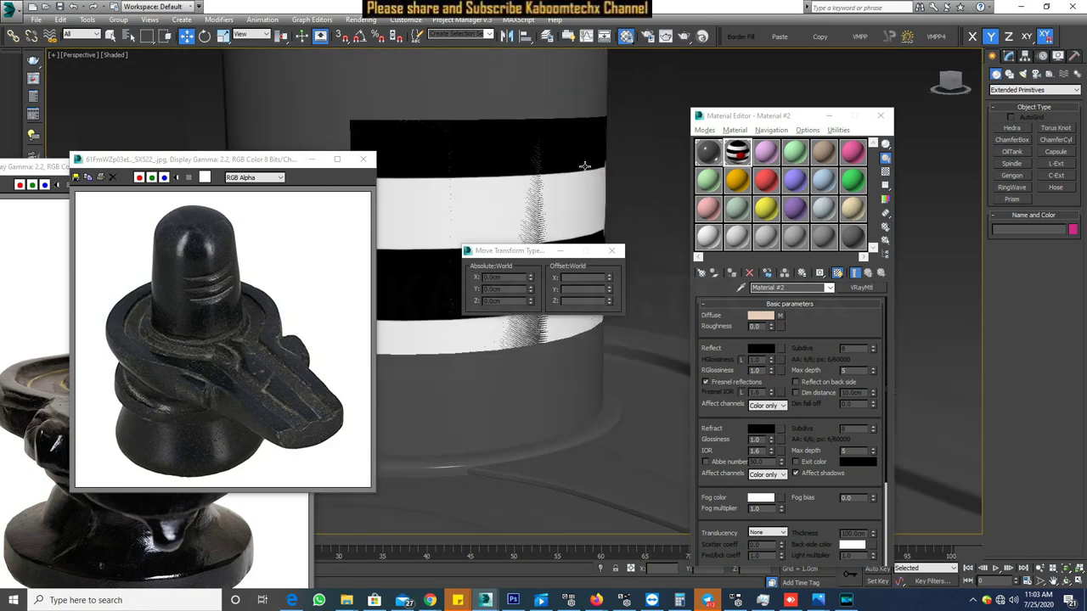
{"action": "scroll", "coordinate": [584, 165], "scroll_direction": "down", "scroll_amount": 5}
{"action": "scroll", "coordinate": [538, 182], "scroll_direction": "up", "scroll_amount": 5}
{"action": "scroll", "coordinate": [511, 183], "scroll_direction": "down", "scroll_amount": 5}
{"action": "scroll", "coordinate": [509, 192], "scroll_direction": "up", "scroll_amount": 5}
- Select Object002 and set its Y position to 0.16cm
{"action": "left_click", "coordinate": [510, 197]}
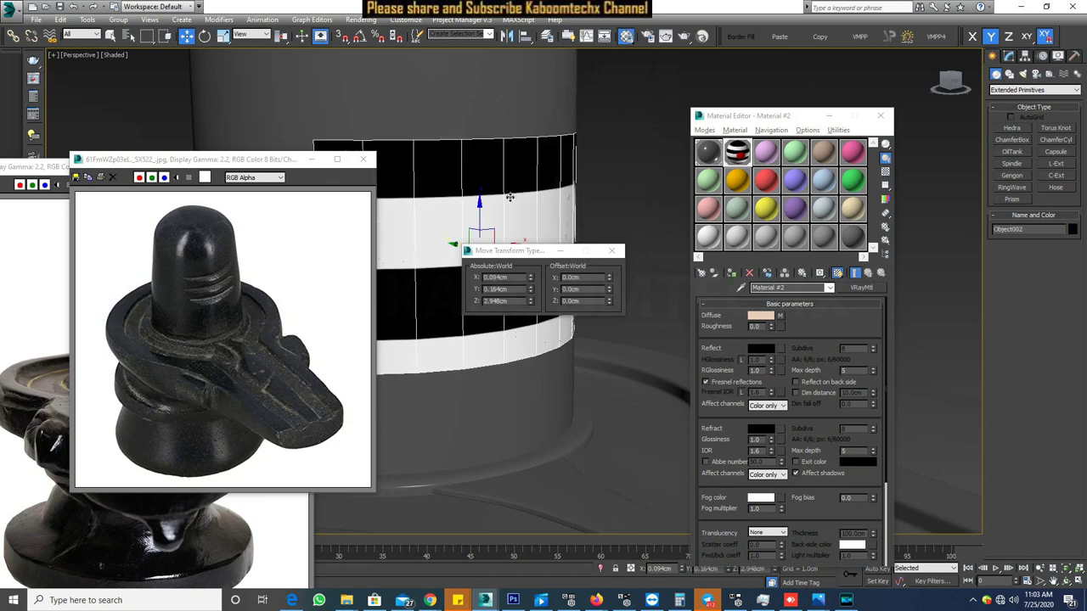
{"action": "left_click", "coordinate": [503, 290]}
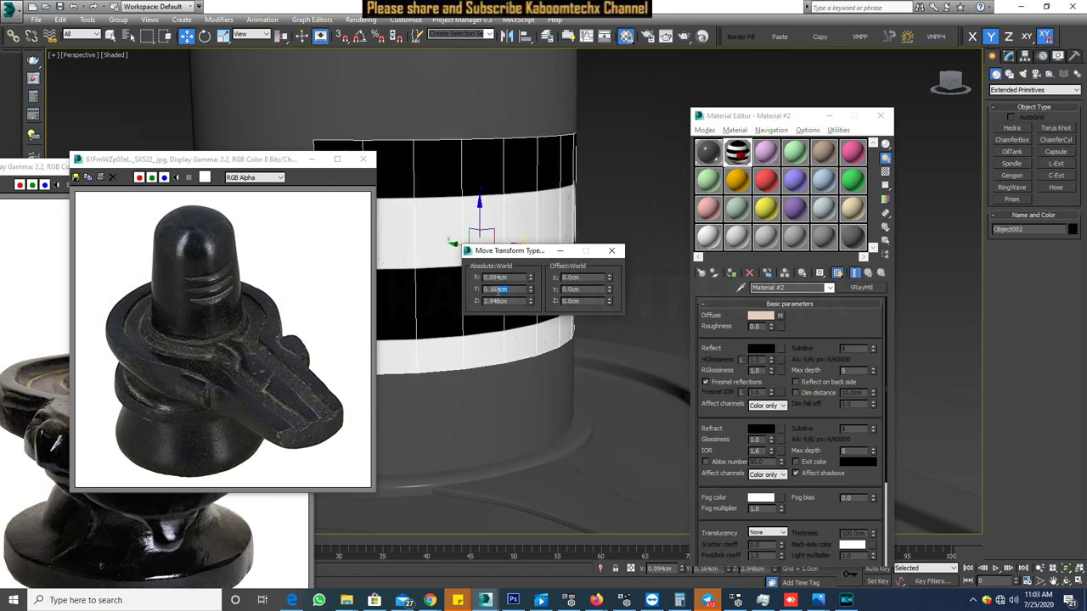
{"action": "left_click", "coordinate": [532, 286]}
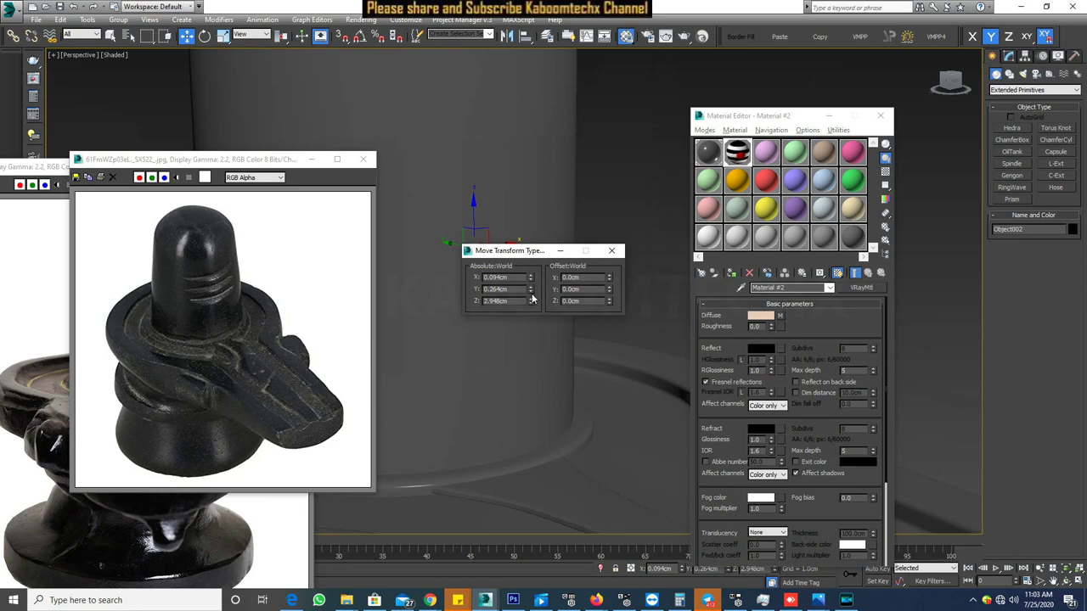
{"action": "left_click", "coordinate": [530, 292]}
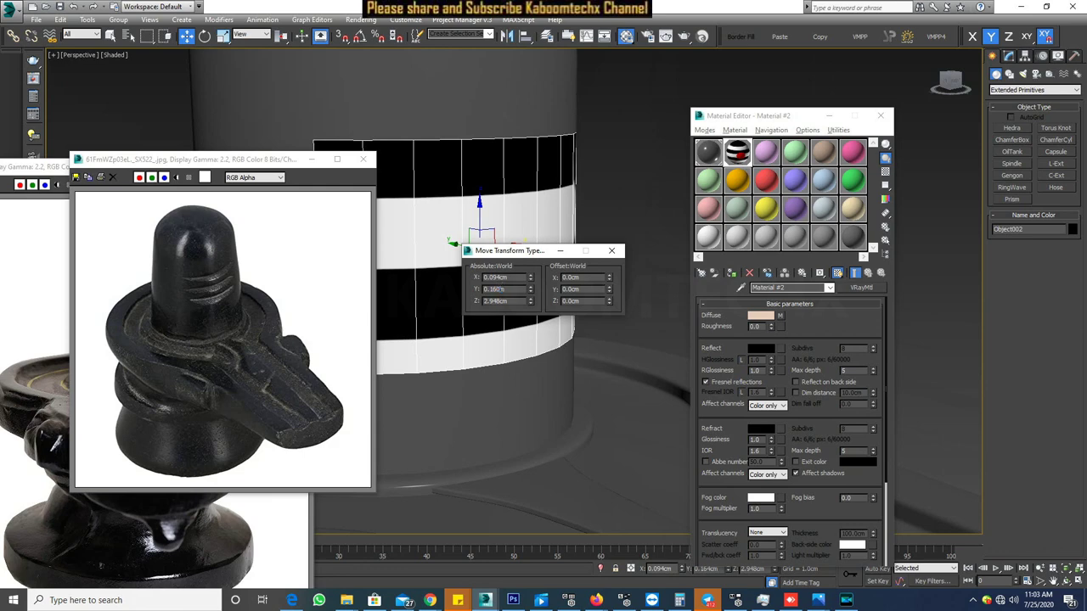
{"action": "type", "text": "16"}
{"action": "key", "text": "Return"}
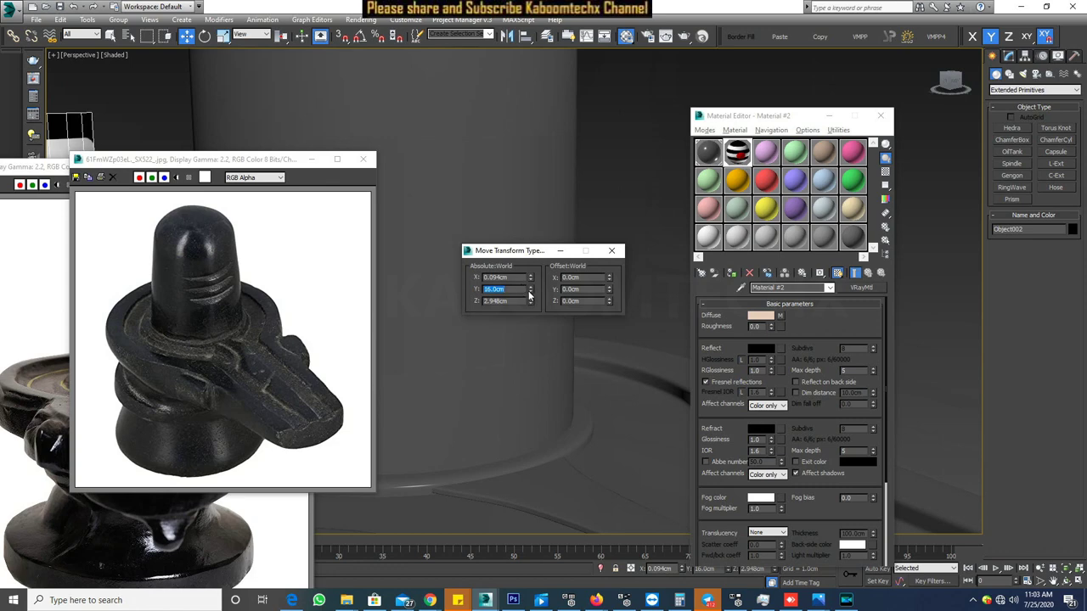
{"action": "key", "text": "ctrl+z"}
{"action": "type", "text": "0.160"}
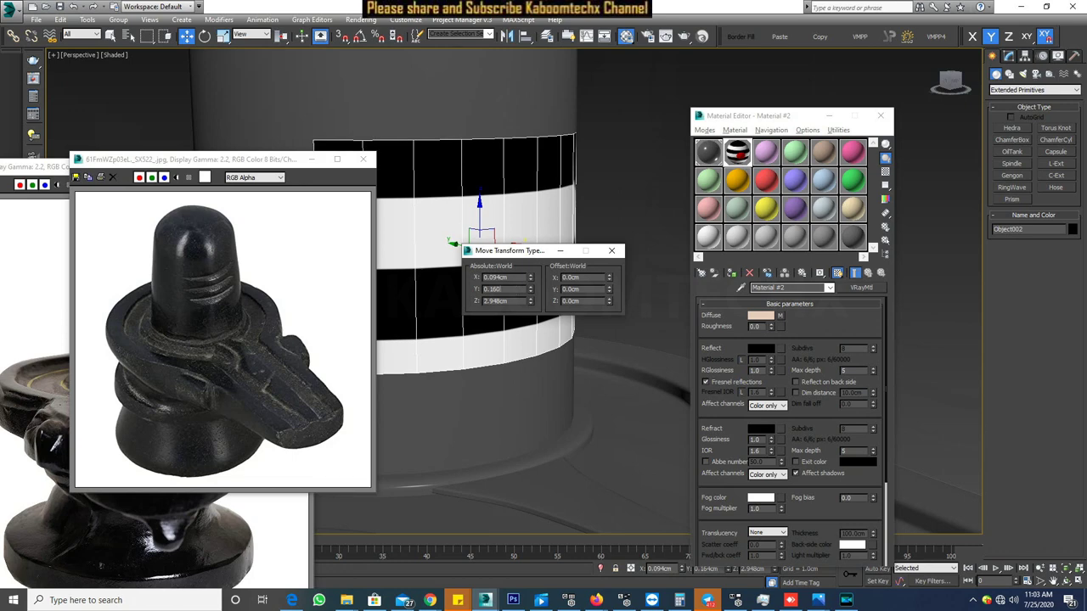
{"action": "key", "text": "Return"}
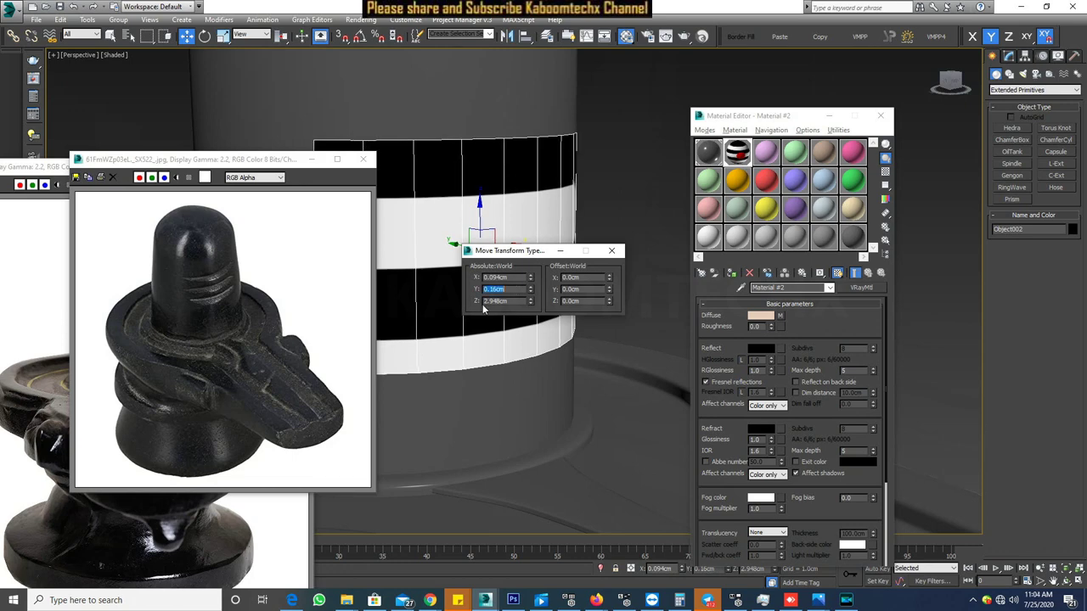
{"action": "scroll", "coordinate": [560, 229], "scroll_direction": "down", "scroll_amount": 3}
{"action": "scroll", "coordinate": [595, 187], "scroll_direction": "up", "scroll_amount": 3}
- Reselect the striped patch and bring up its modifier settings
{"action": "left_click", "coordinate": [641, 155]}
{"action": "scroll", "coordinate": [549, 177], "scroll_direction": "up", "scroll_amount": 2}
{"action": "left_click", "coordinate": [548, 177]}
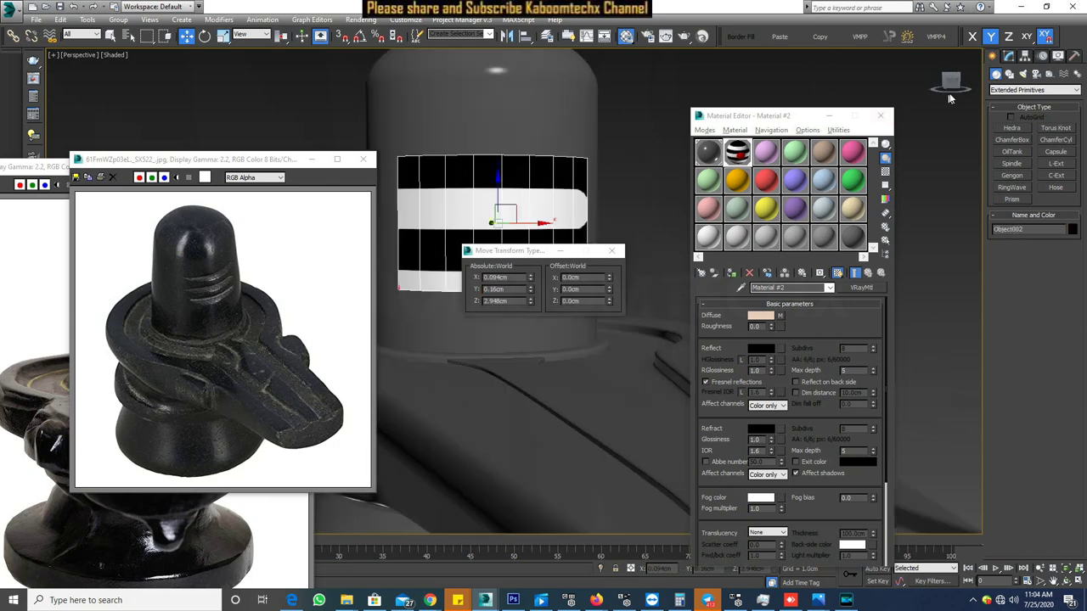
{"action": "left_click", "coordinate": [1009, 56]}
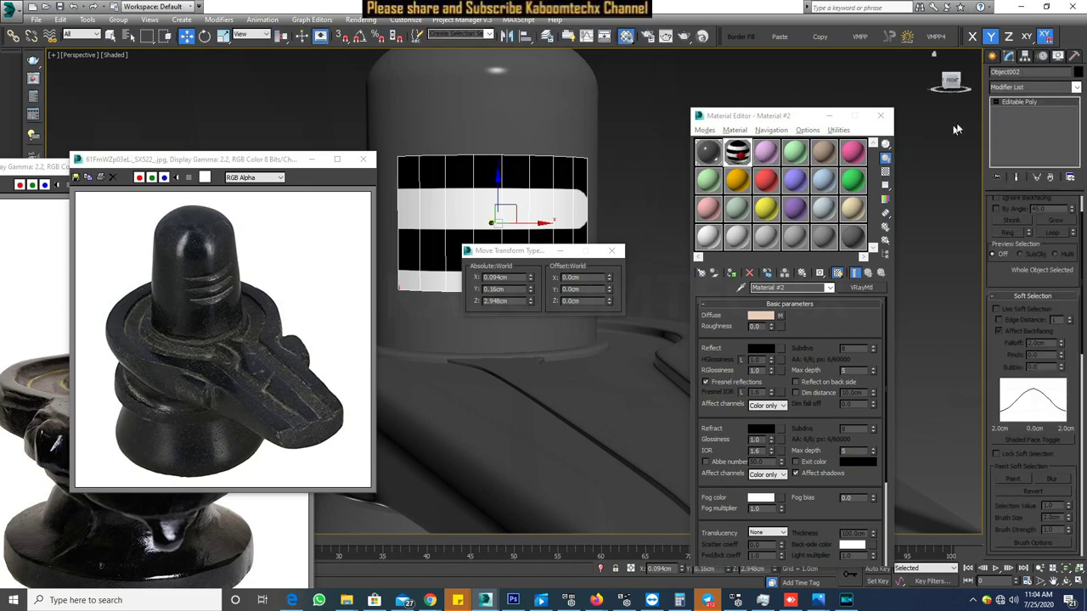
- Add a UVW Map modifier to the patch with Box mapping
{"action": "left_click", "coordinate": [1016, 88]}
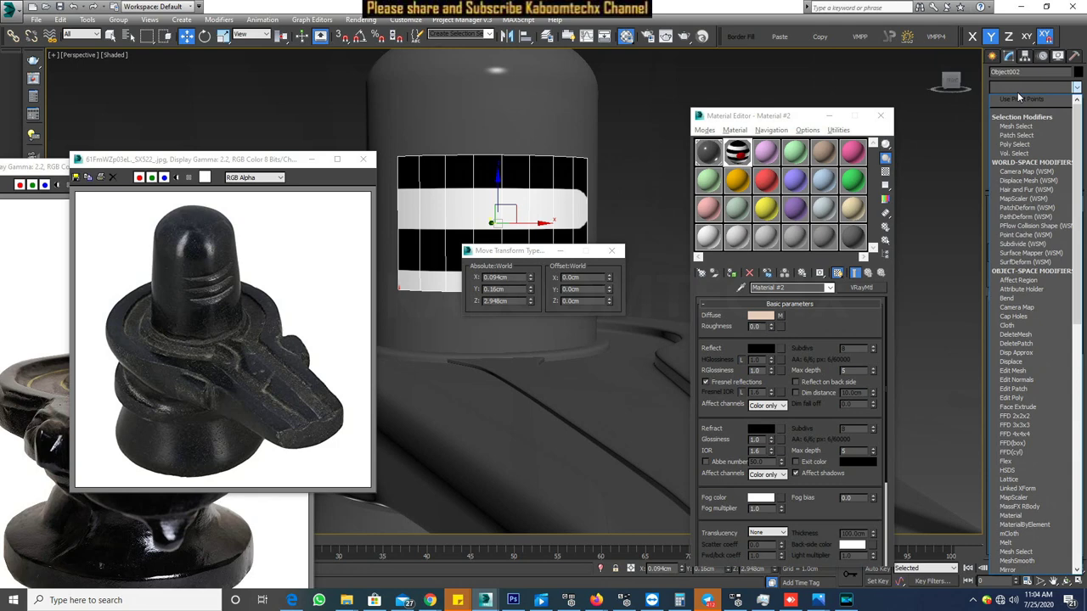
{"action": "key", "text": "u"}
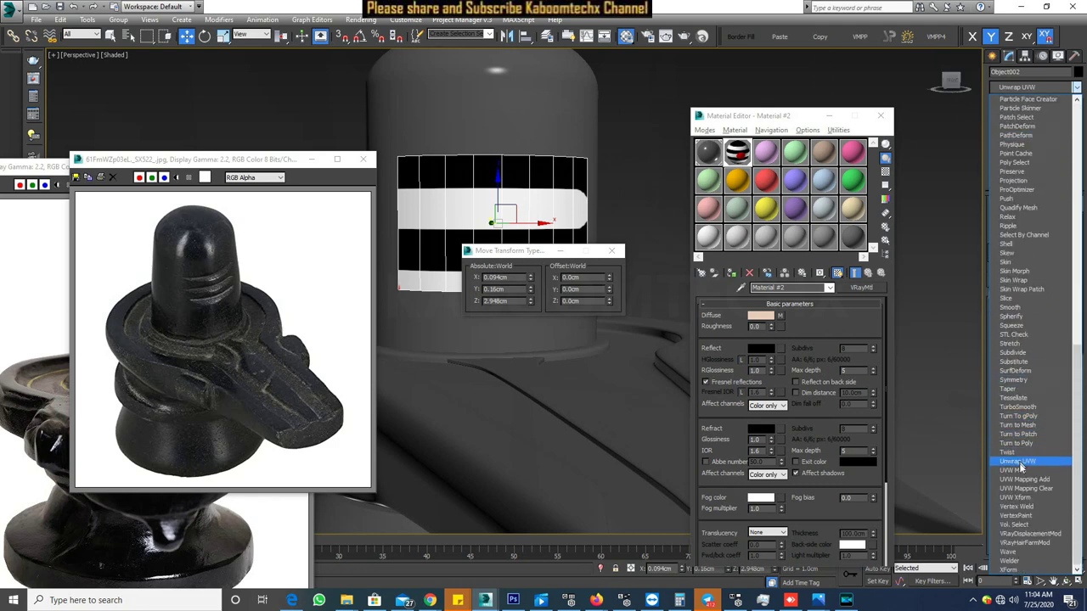
{"action": "left_click", "coordinate": [1023, 470]}
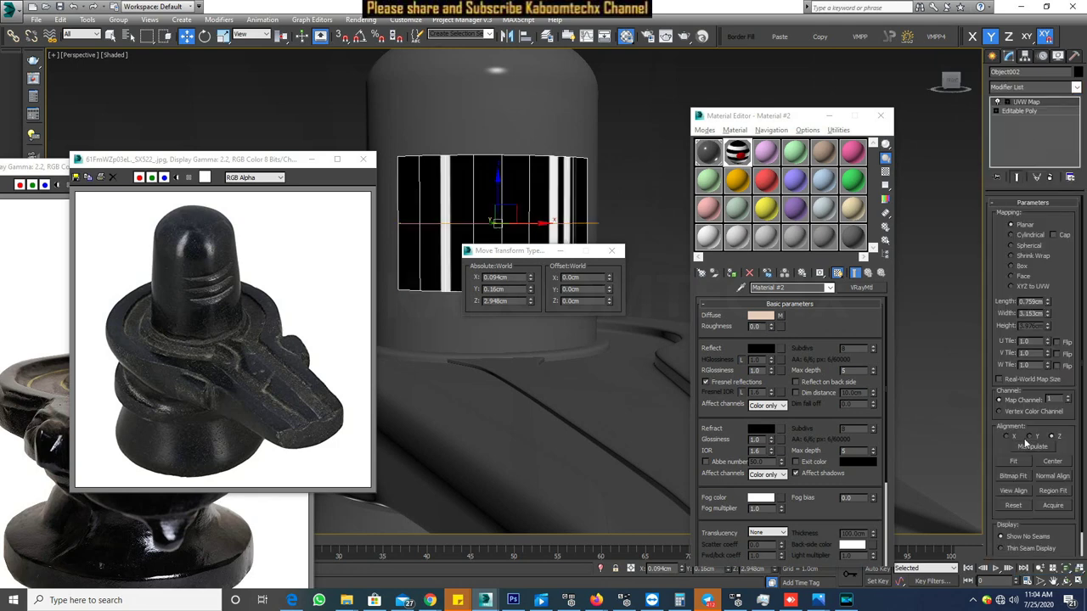
{"action": "left_click", "coordinate": [1021, 268]}
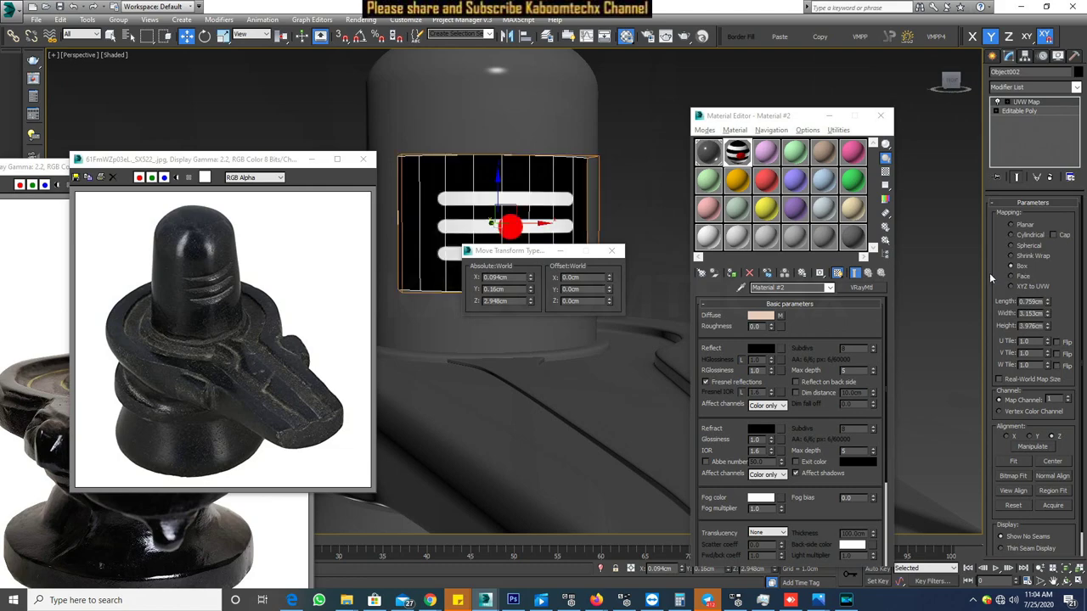
- Raise the tilak mapping up the linga to Z 3.662cm
{"action": "mouse_move", "coordinate": [606, 164]}
{"action": "middle_mouse_down", "text": "alt"}
{"action": "mouse_move", "coordinate": [517, 229]}
{"action": "mouse_move", "coordinate": [507, 172]}
{"action": "middle_mouse_up", "text": "alt"}
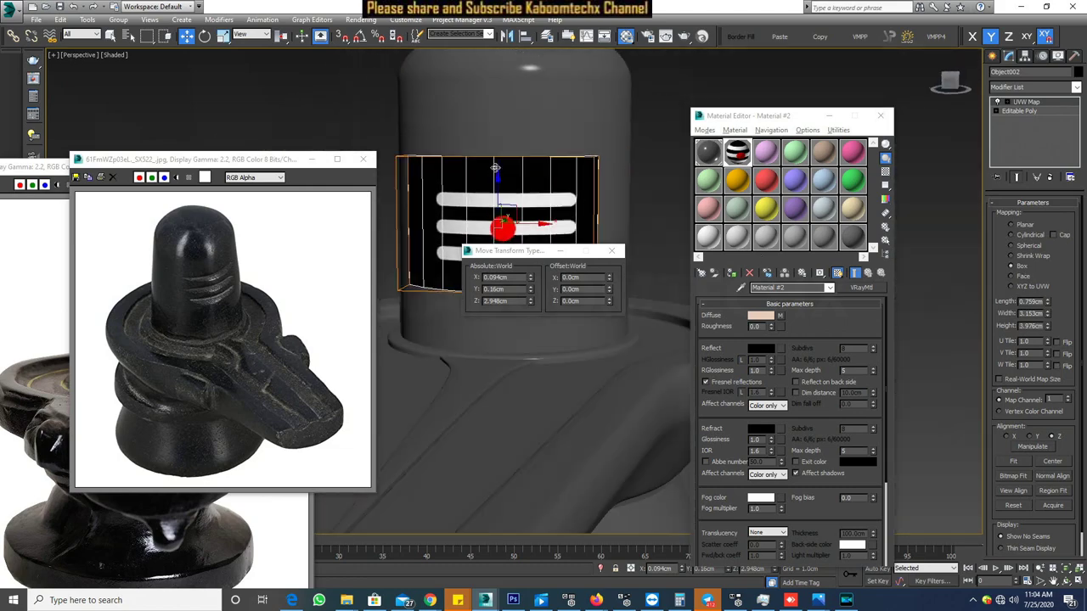
{"action": "left_click_drag", "start_coordinate": [518, 251], "coordinate": [705, 80]}
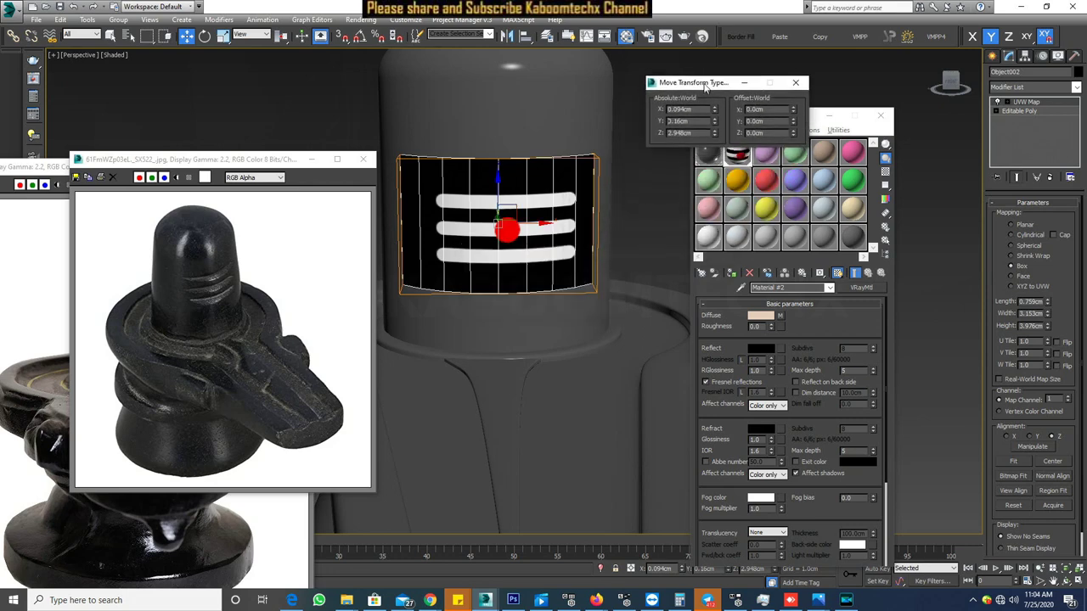
{"action": "scroll", "coordinate": [598, 145], "scroll_direction": "down", "scroll_amount": 2}
{"action": "scroll", "coordinate": [598, 144], "scroll_direction": "down", "scroll_amount": 2}
{"action": "scroll", "coordinate": [574, 170], "scroll_direction": "up", "scroll_amount": 4}
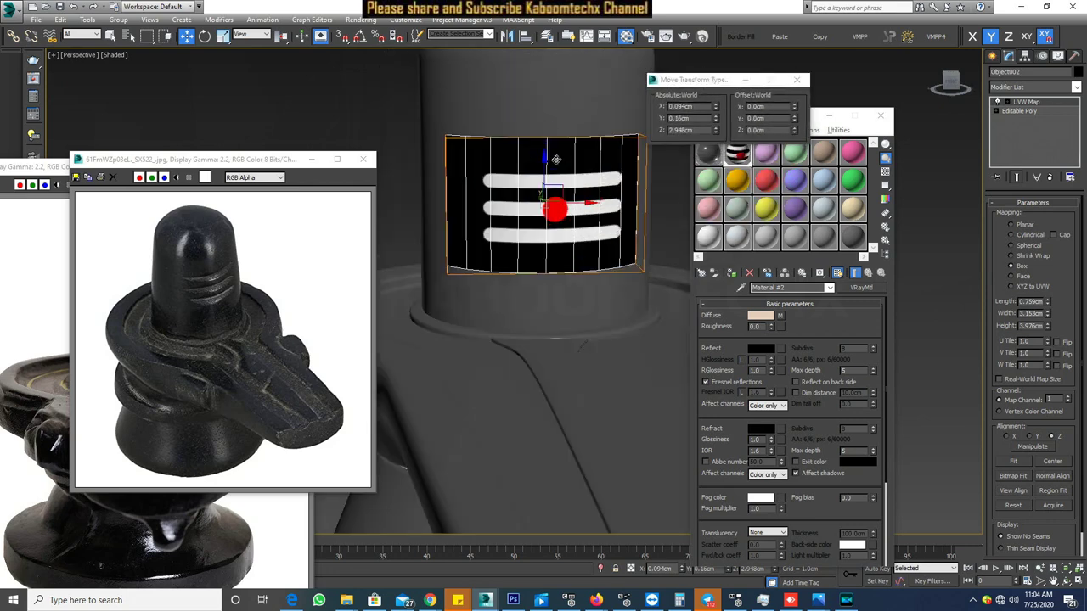
{"action": "left_click_drag", "start_coordinate": [548, 176], "coordinate": [548, 117]}
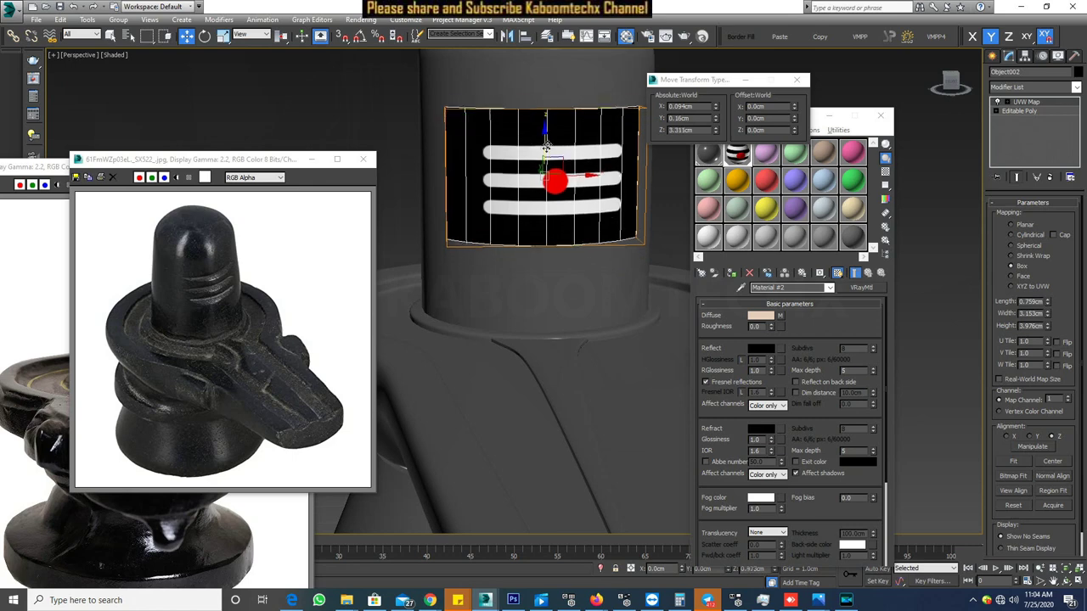
{"action": "scroll", "coordinate": [549, 130], "scroll_direction": "down", "scroll_amount": 2}
{"action": "mouse_move", "coordinate": [566, 159]}
{"action": "middle_mouse_down", "text": "alt"}
{"action": "mouse_move", "coordinate": [610, 166]}
{"action": "mouse_move", "coordinate": [590, 167]}
{"action": "middle_mouse_up", "text": "alt"}
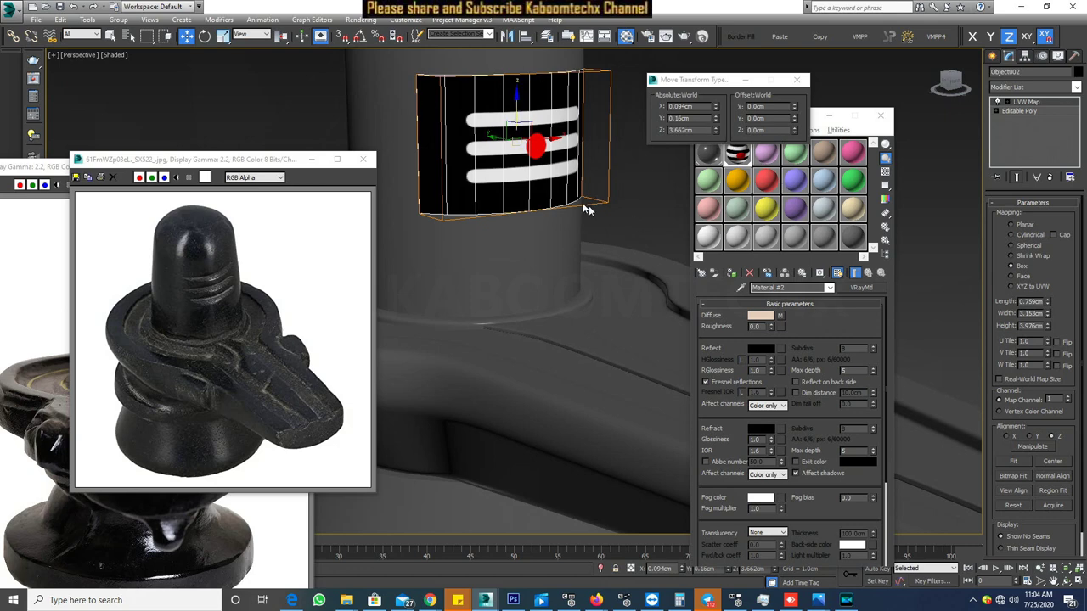
{"action": "left_click", "coordinate": [860, 320]}
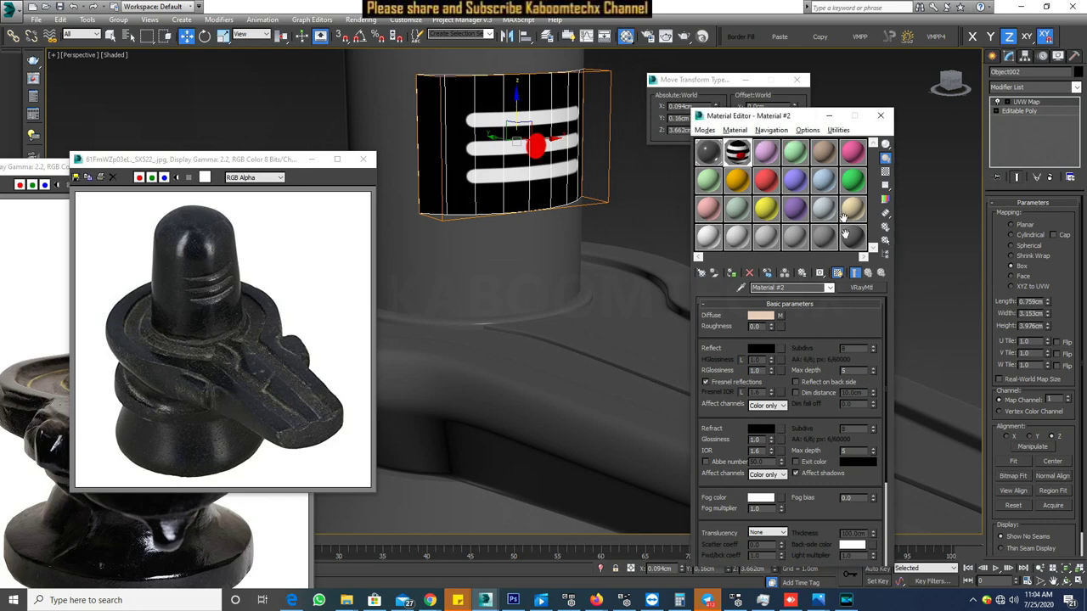
- Instance the symbol shiva.png diffuse map into Material #2's Opacity slot, leaving only stripes and red dot
{"action": "scroll", "coordinate": [859, 320], "scroll_direction": "down", "scroll_amount": 5}
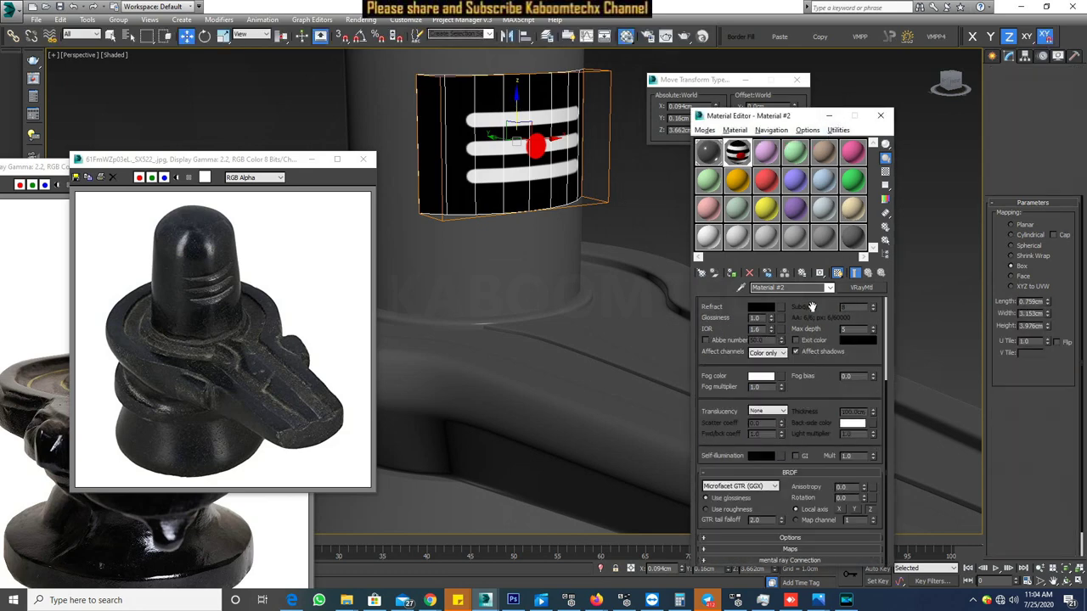
{"action": "left_click", "coordinate": [782, 548]}
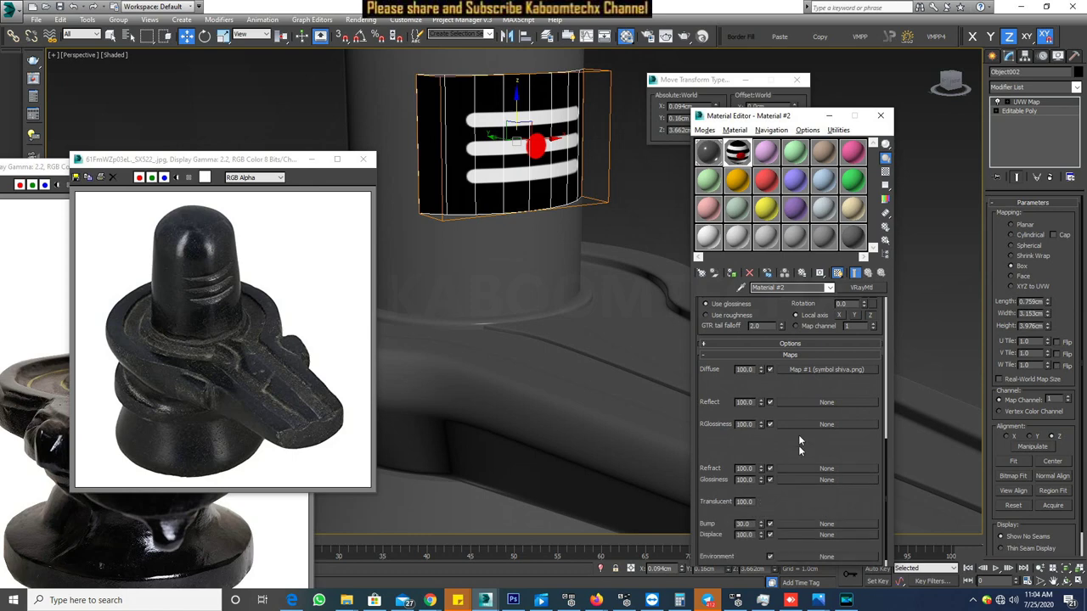
{"action": "left_click_drag", "start_coordinate": [802, 370], "coordinate": [794, 548]}
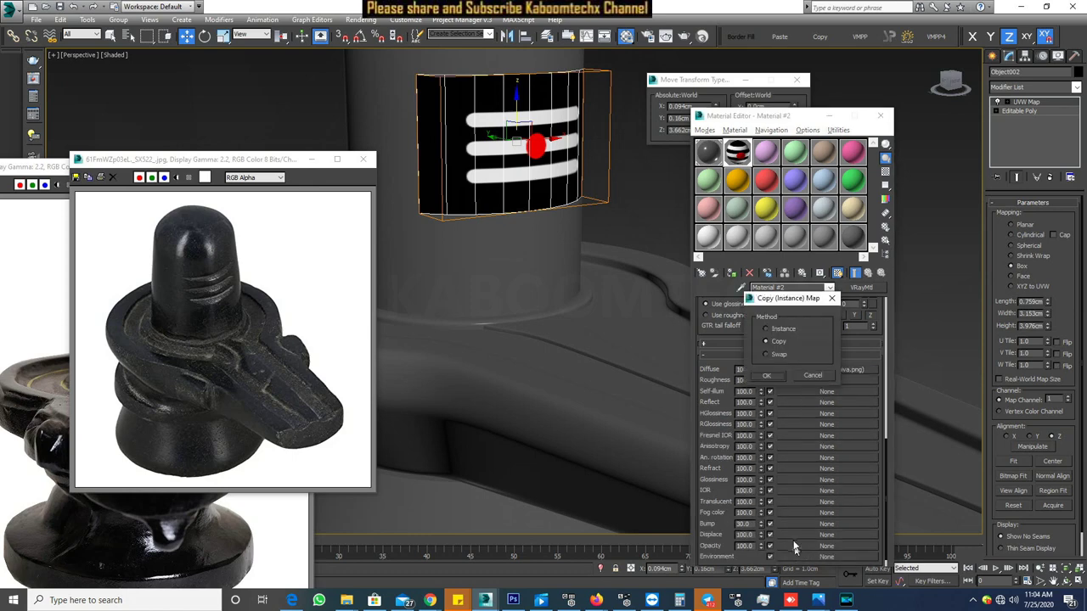
{"action": "left_click", "coordinate": [779, 376]}
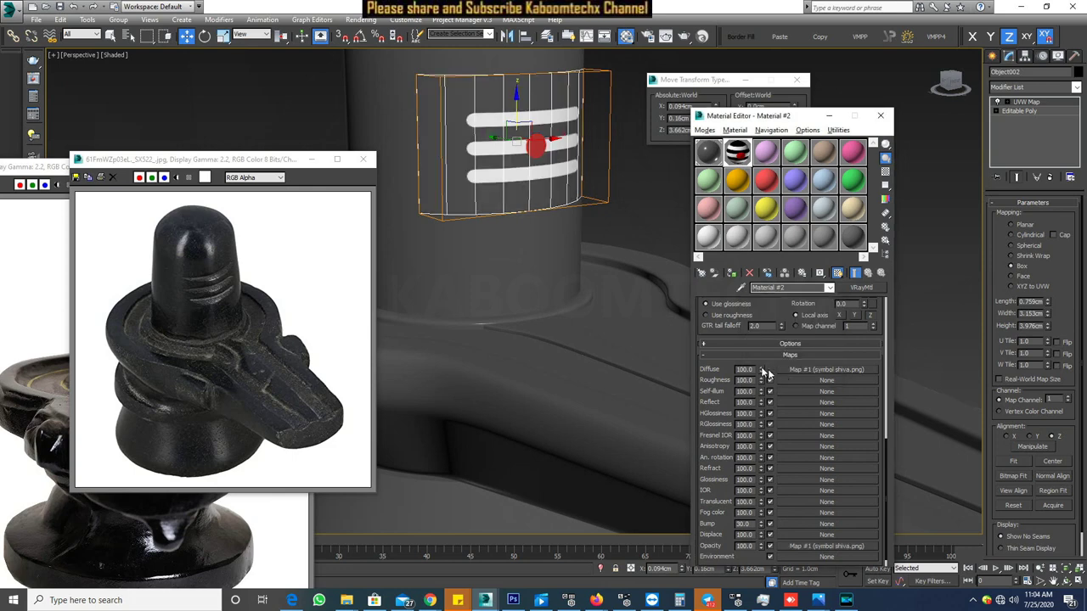
{"action": "middle_click_drag", "start_coordinate": [434, 107], "coordinate": [611, 120], "text": "alt"}
{"action": "left_click", "coordinate": [321, 100]}
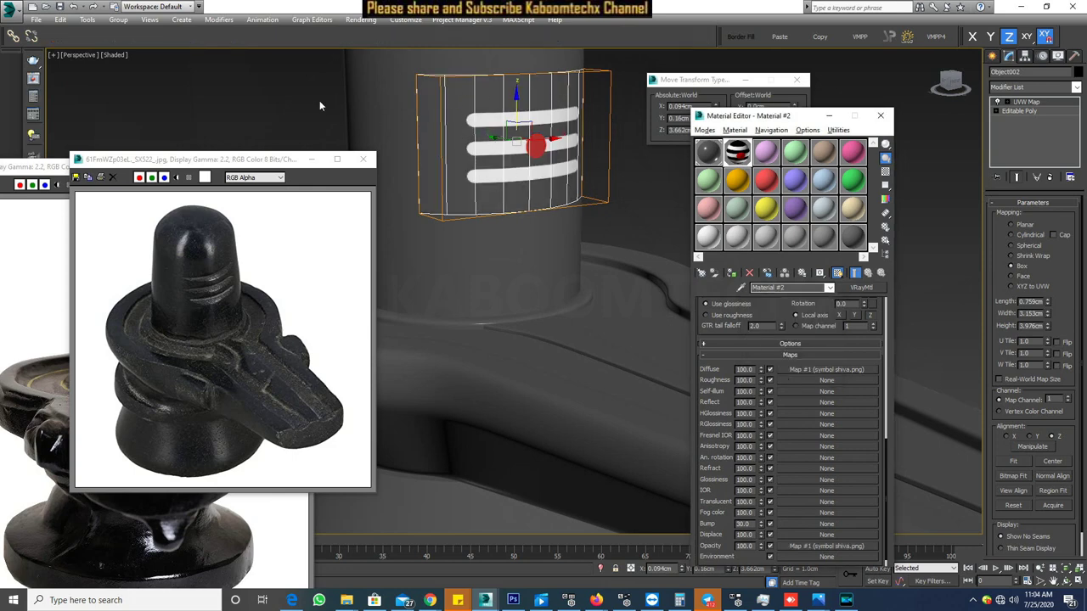
{"action": "middle_click_drag", "start_coordinate": [321, 100], "coordinate": [415, 107], "text": "alt"}
{"action": "scroll", "coordinate": [415, 107], "scroll_direction": "down", "scroll_amount": 5}
{"action": "scroll", "coordinate": [466, 149], "scroll_direction": "up", "scroll_amount": 5}
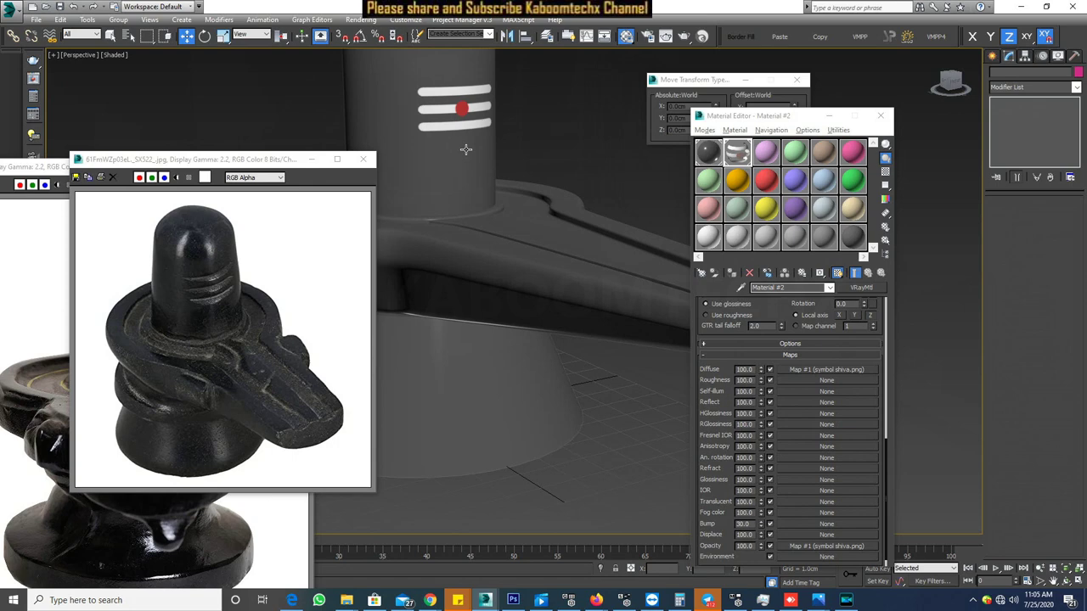
- Orbit out to the whole linga, select its pieces, and return the viewport to plain shaded display
{"action": "scroll", "coordinate": [465, 150], "scroll_direction": "down", "scroll_amount": 5}
{"action": "mouse_move", "coordinate": [465, 150]}
{"action": "middle_mouse_down", "text": "alt"}
{"action": "mouse_move", "coordinate": [462, 259]}
{"action": "mouse_move", "coordinate": [517, 259]}
{"action": "mouse_move", "coordinate": [467, 244]}
{"action": "mouse_move", "coordinate": [486, 240]}
{"action": "middle_mouse_up", "text": "alt"}
{"action": "scroll", "coordinate": [516, 259], "scroll_direction": "up", "scroll_amount": 3}
{"action": "scroll", "coordinate": [467, 243], "scroll_direction": "up", "scroll_amount": 2}
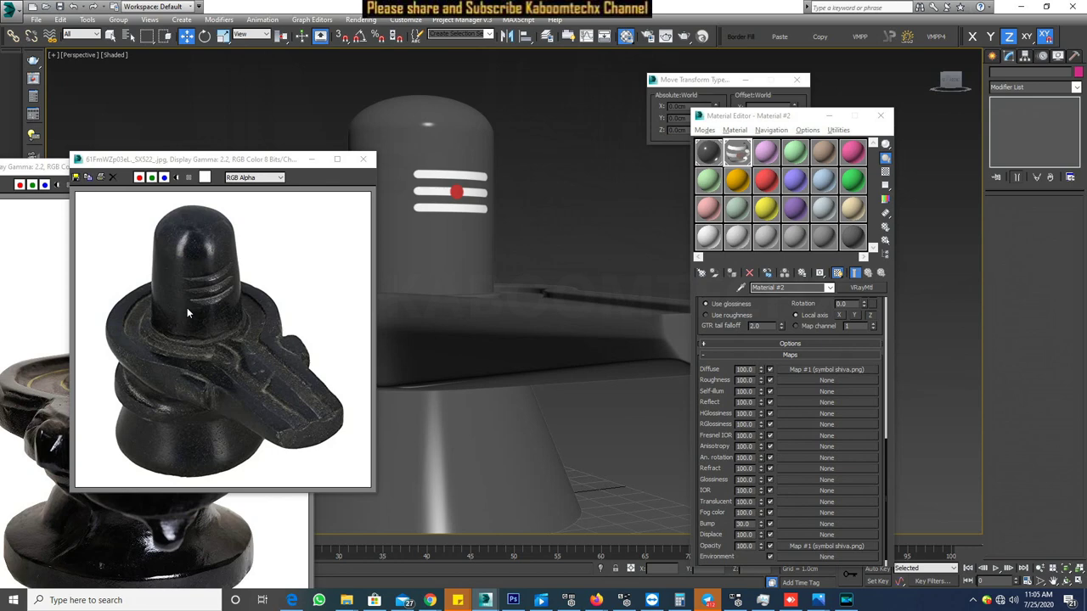
{"action": "scroll", "coordinate": [486, 328], "scroll_direction": "down", "scroll_amount": 5}
{"action": "left_click", "coordinate": [486, 328]}
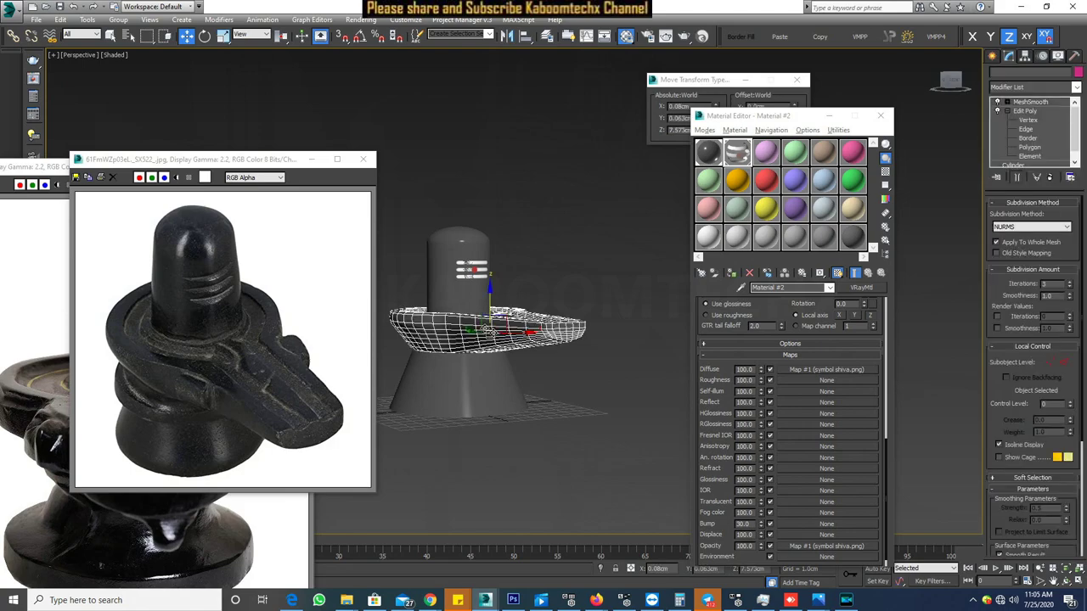
{"action": "key", "text": "ctrl+a"}
{"action": "scroll", "coordinate": [485, 327], "scroll_direction": "up", "scroll_amount": 3}
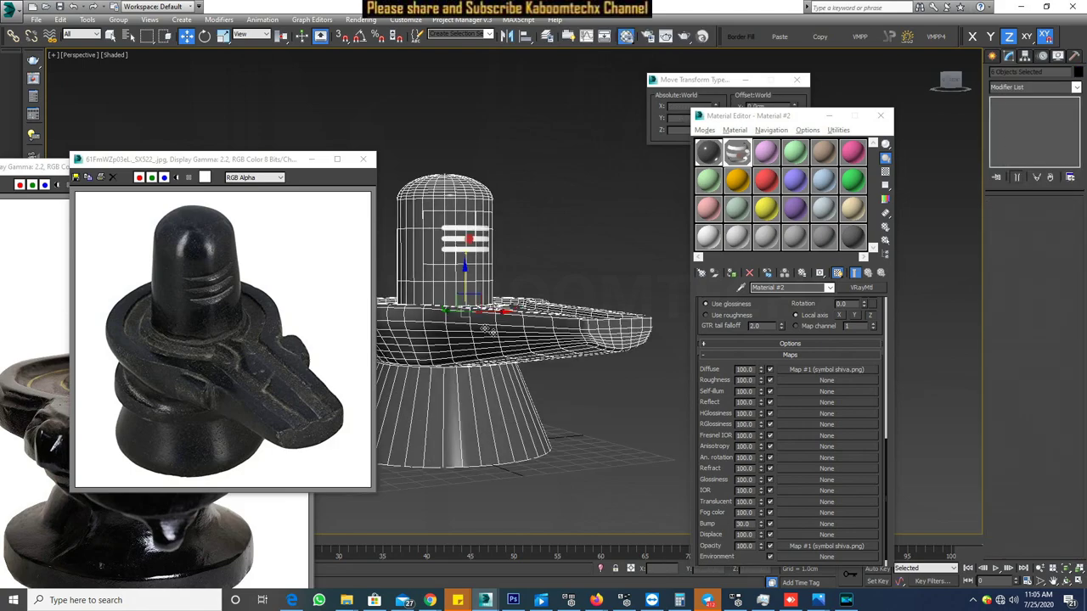
{"action": "scroll", "coordinate": [515, 382], "scroll_direction": "down", "scroll_amount": 2}
{"action": "middle_click_drag", "start_coordinate": [516, 381], "coordinate": [525, 384], "text": "alt"}
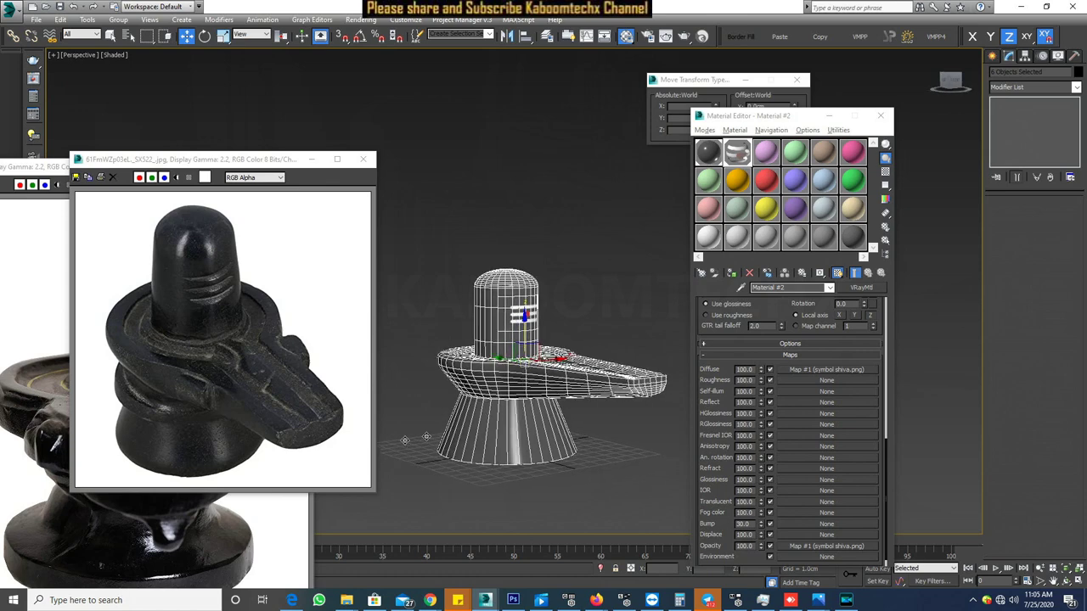
{"action": "key", "text": "F3"}
{"action": "scroll", "coordinate": [517, 444], "scroll_direction": "up", "scroll_amount": 3}
- Select the cylinder pillar, then at Element level pick the cone-shaped base piece
{"action": "left_click", "coordinate": [518, 444]}
{"action": "key", "text": "5"}
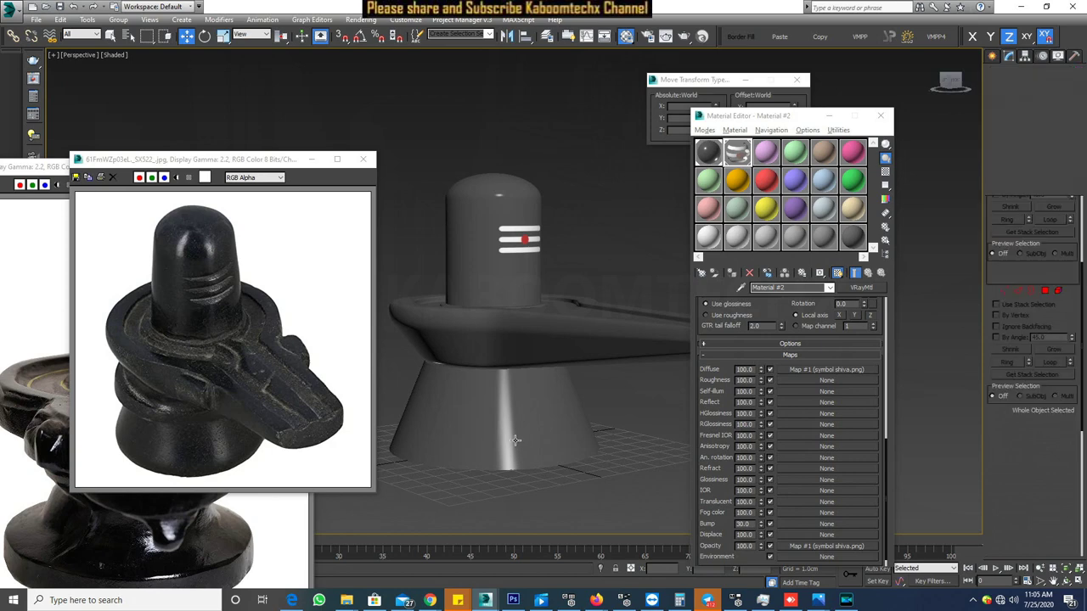
{"action": "left_click", "coordinate": [516, 439]}
{"action": "middle_click_drag", "start_coordinate": [513, 438], "coordinate": [577, 429], "text": "alt"}
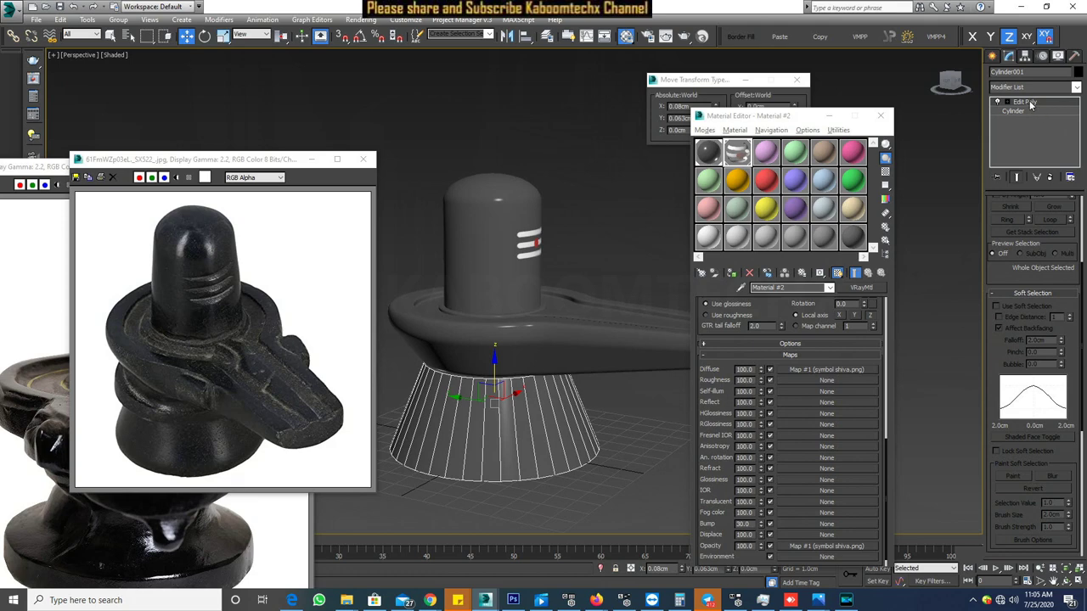
{"action": "left_click", "coordinate": [1004, 101]}
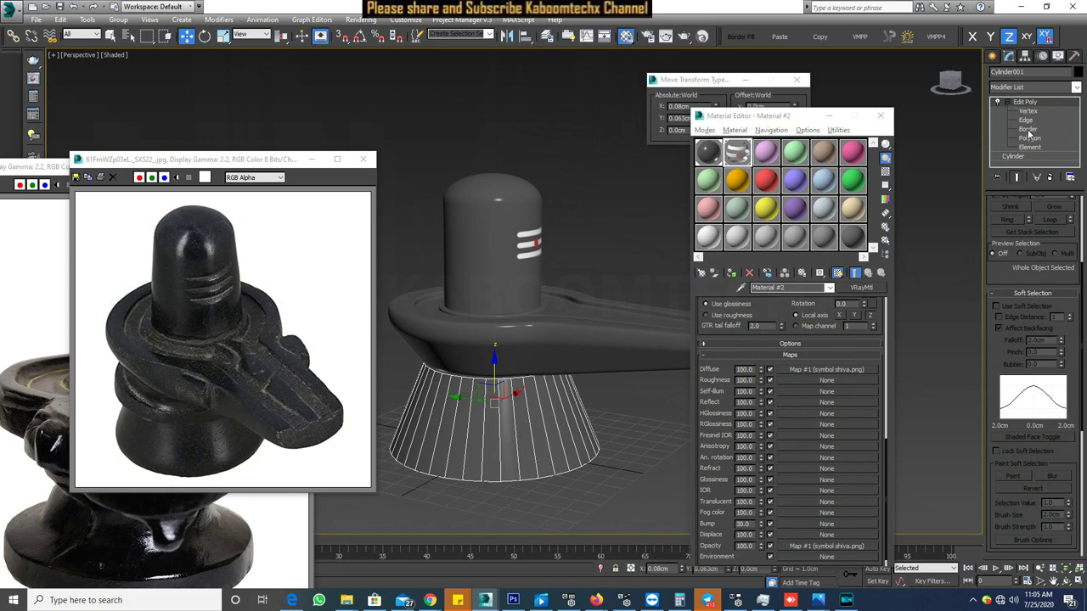
- At Polygon level, select the cone base's bottom cap and extrude it downward
{"action": "left_click", "coordinate": [1029, 129]}
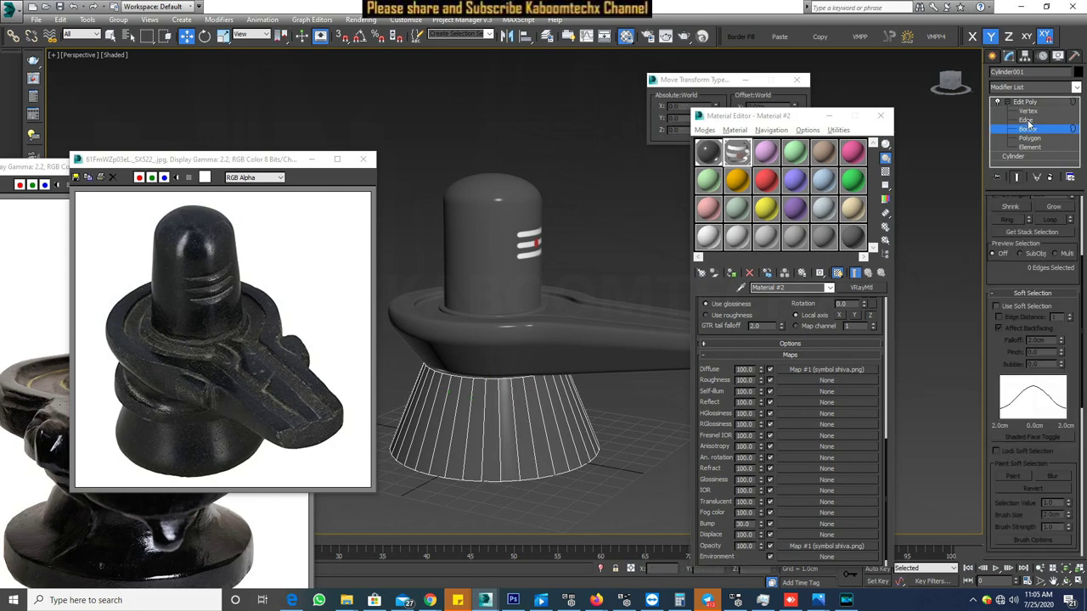
{"action": "middle_click_drag", "start_coordinate": [526, 401], "coordinate": [546, 350], "text": "alt"}
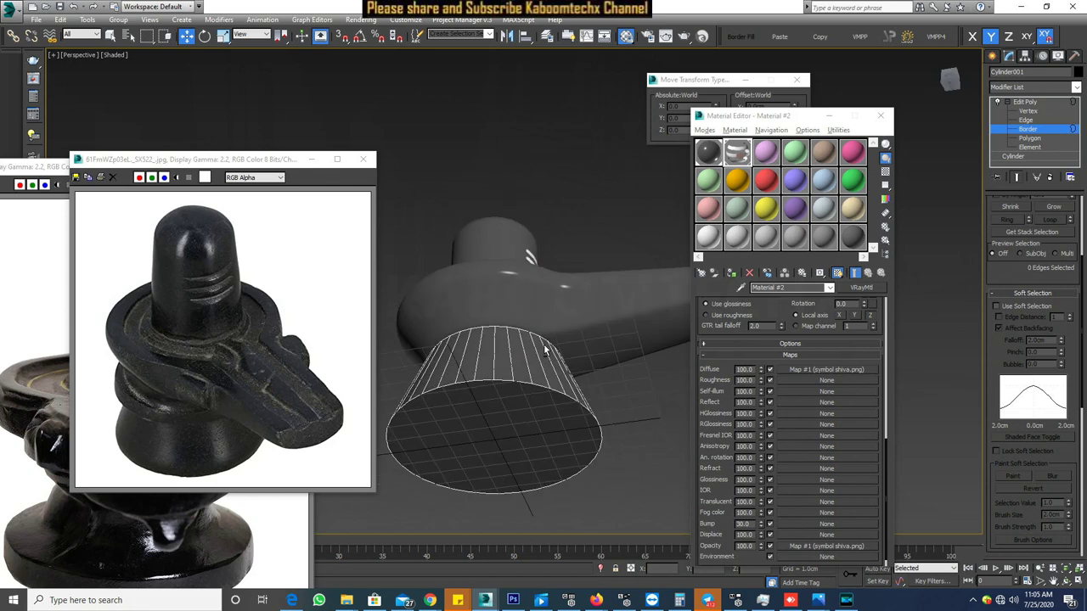
{"action": "left_click", "coordinate": [1031, 137]}
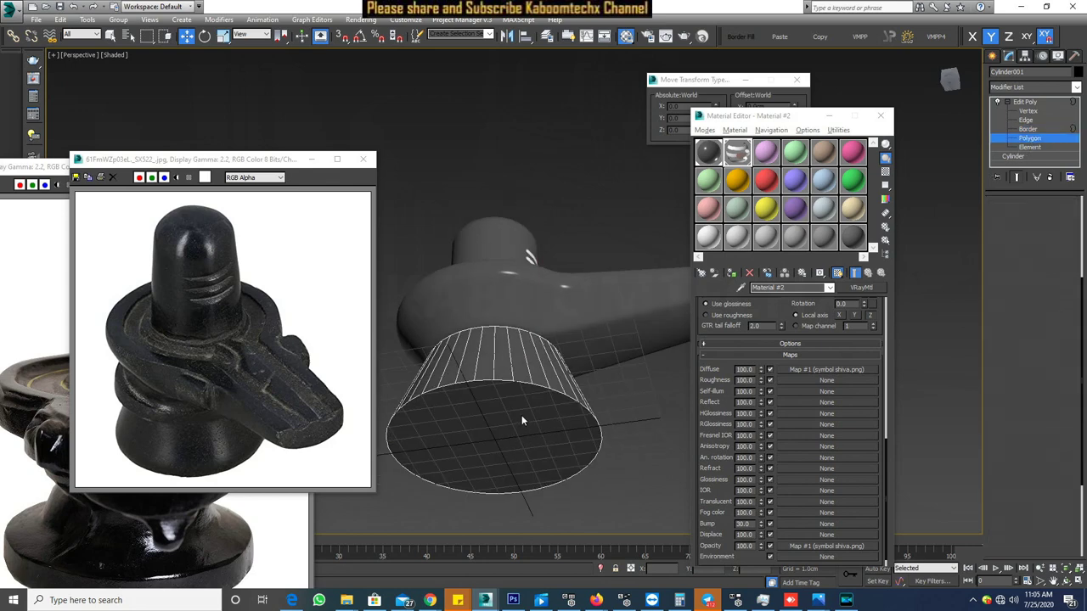
{"action": "left_click", "coordinate": [521, 415]}
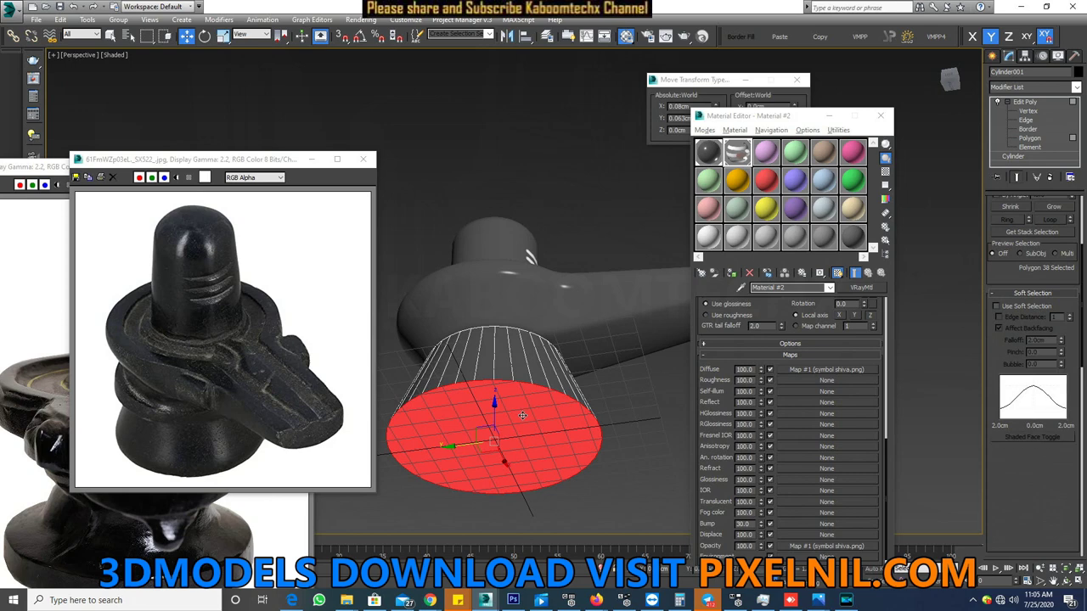
{"action": "right_click", "coordinate": [511, 418]}
{"action": "left_click", "coordinate": [491, 448]}
{"action": "left_click_drag", "start_coordinate": [498, 448], "coordinate": [531, 393]}
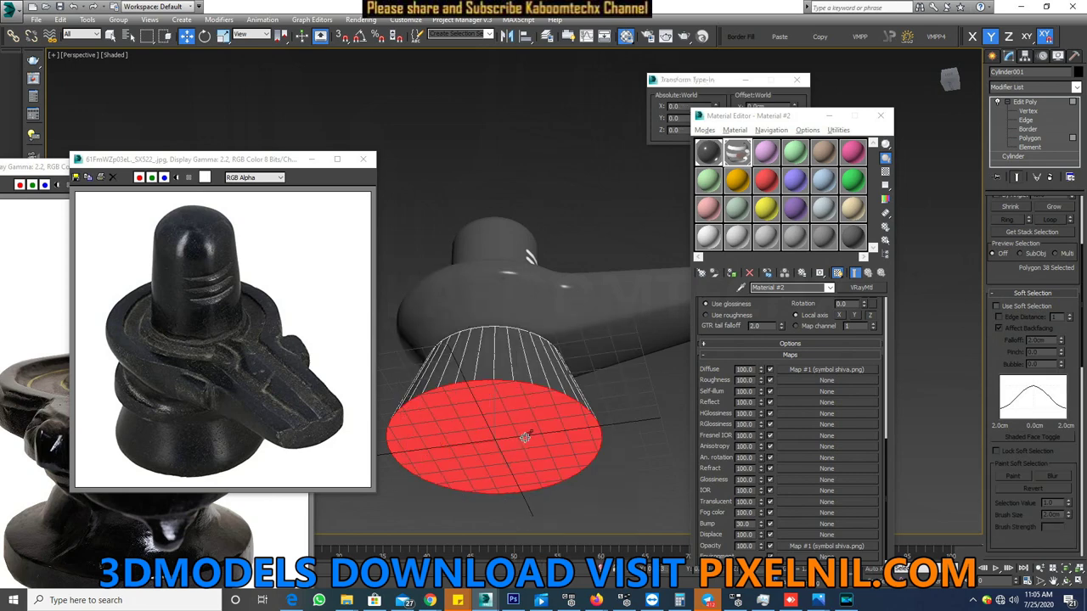
{"action": "middle_click_drag", "start_coordinate": [525, 437], "coordinate": [524, 468], "text": "alt"}
{"action": "left_click_drag", "start_coordinate": [522, 461], "coordinate": [521, 448]}
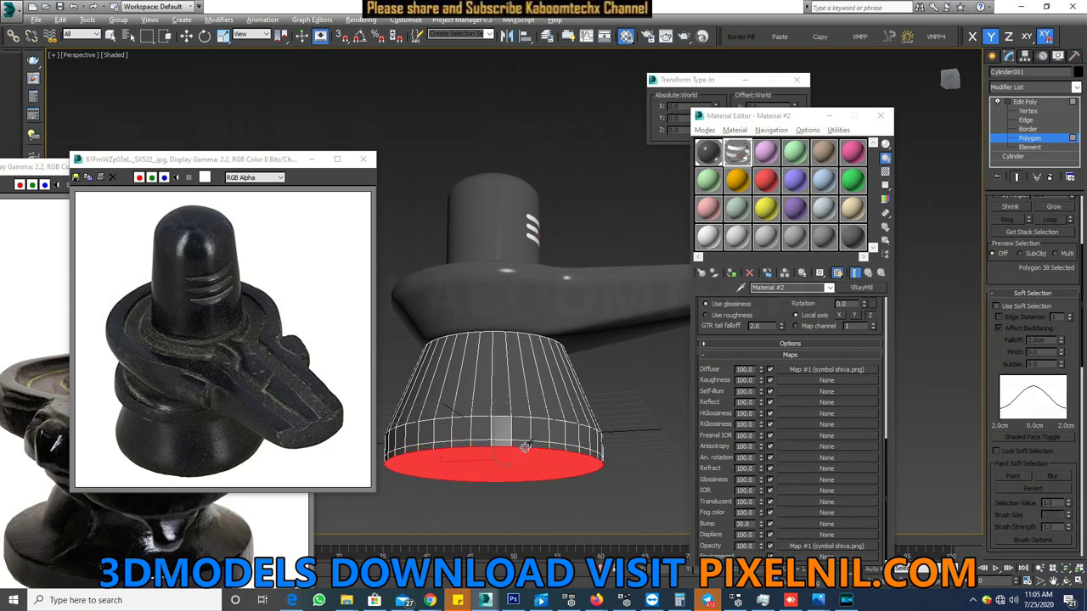
{"action": "middle_click_drag", "start_coordinate": [521, 449], "coordinate": [541, 484], "text": "alt"}
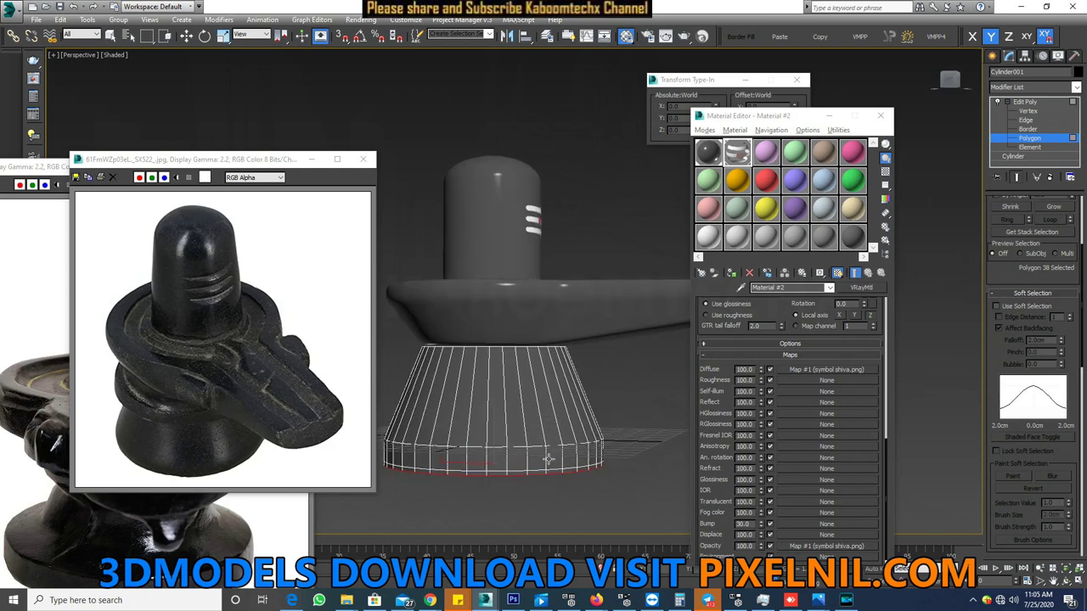
{"action": "mouse_move", "coordinate": [555, 494]}
{"action": "middle_mouse_down"}
{"action": "mouse_move", "coordinate": [596, 490]}
{"action": "mouse_move", "coordinate": [574, 491]}
{"action": "mouse_move", "coordinate": [586, 486]}
{"action": "middle_mouse_up"}
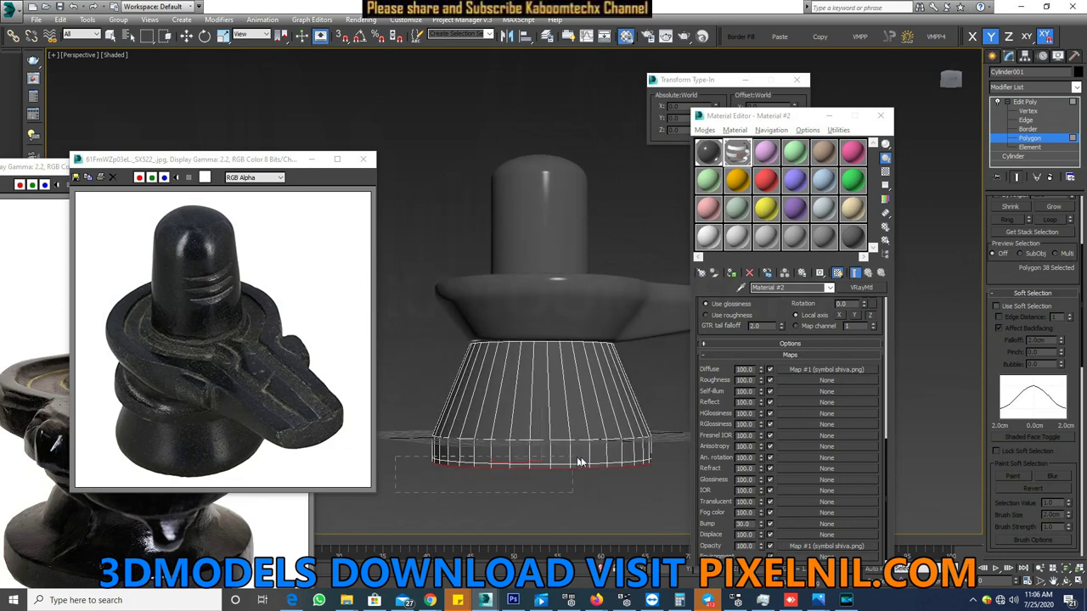
- Select the bottom polygon ring and set the Extrude caddy to Group extrusion
{"action": "left_click_drag", "start_coordinate": [717, 458], "coordinate": [726, 448]}
{"action": "mouse_move", "coordinate": [649, 457]}
{"action": "middle_mouse_down", "text": "alt"}
{"action": "mouse_move", "coordinate": [538, 451]}
{"action": "mouse_move", "coordinate": [638, 451]}
{"action": "middle_mouse_up", "text": "alt"}
{"action": "key", "text": "w"}
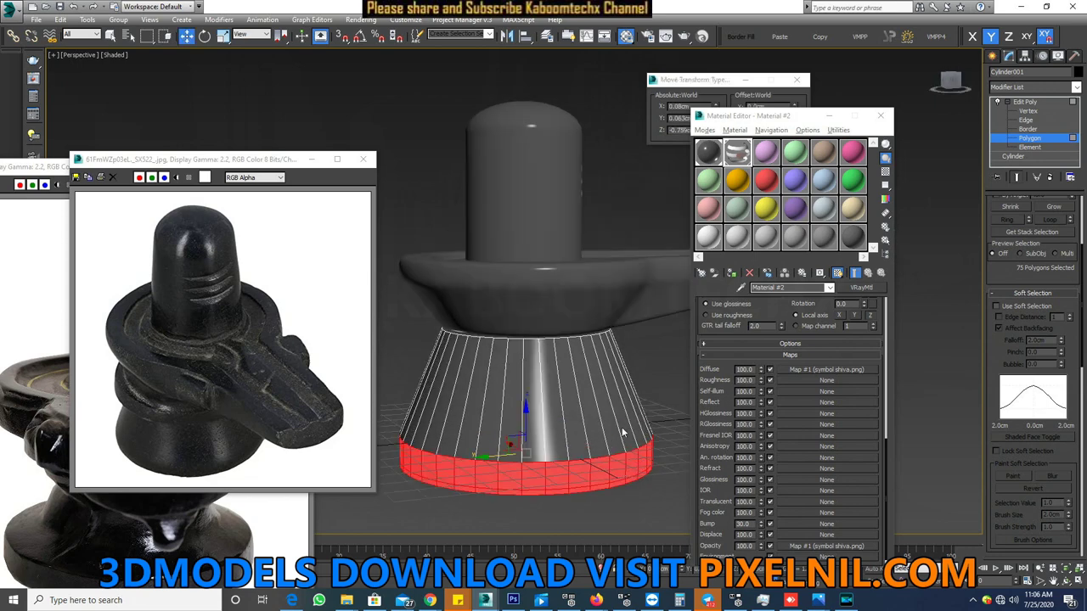
{"action": "key", "text": "q"}
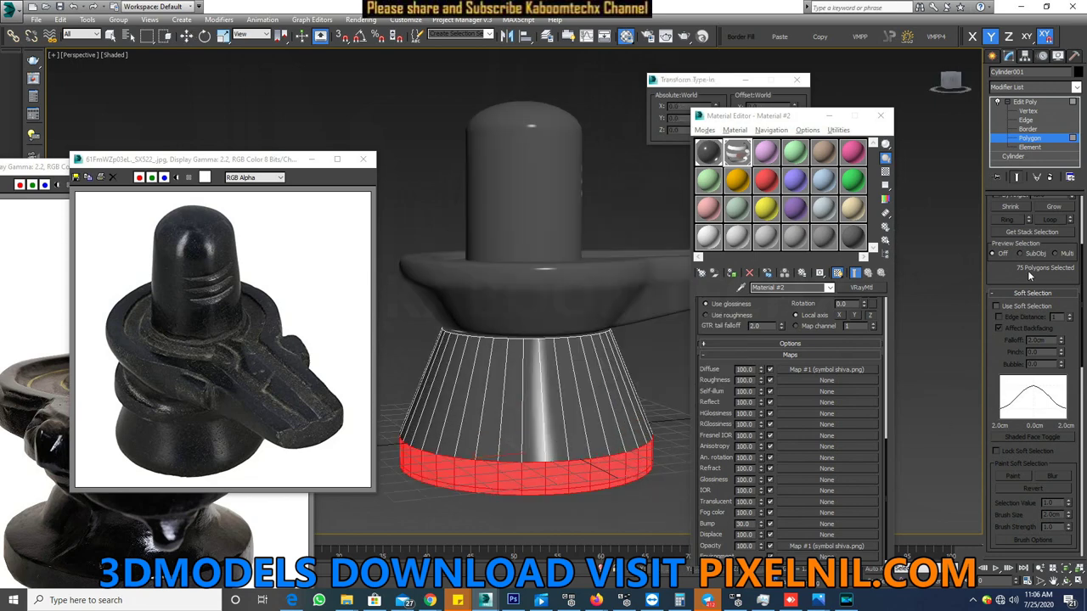
{"action": "left_click_drag", "start_coordinate": [1025, 253], "coordinate": [1036, 80]}
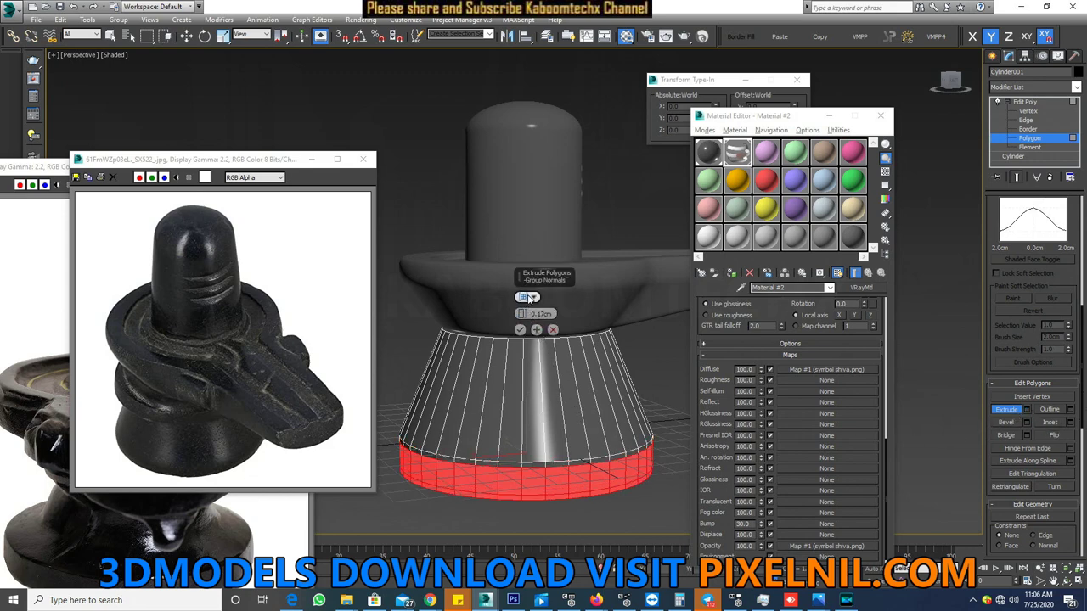
{"action": "left_click", "coordinate": [527, 297]}
{"action": "left_click", "coordinate": [524, 299]}
{"action": "left_click", "coordinate": [527, 299]}
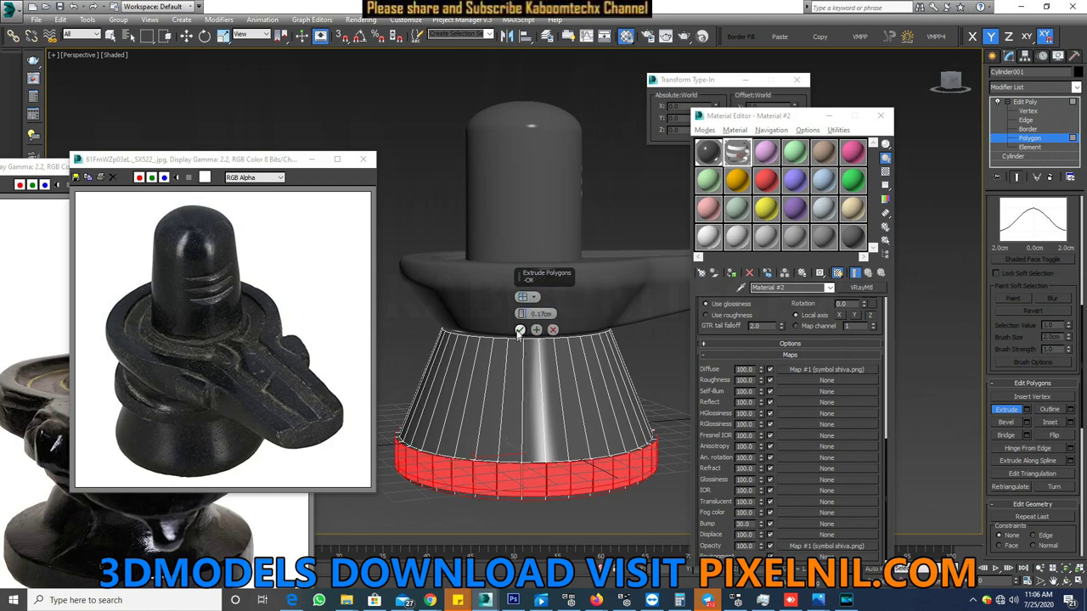
{"action": "left_click_drag", "start_coordinate": [521, 314], "coordinate": [524, 290]}
{"action": "left_click", "coordinate": [527, 297]}
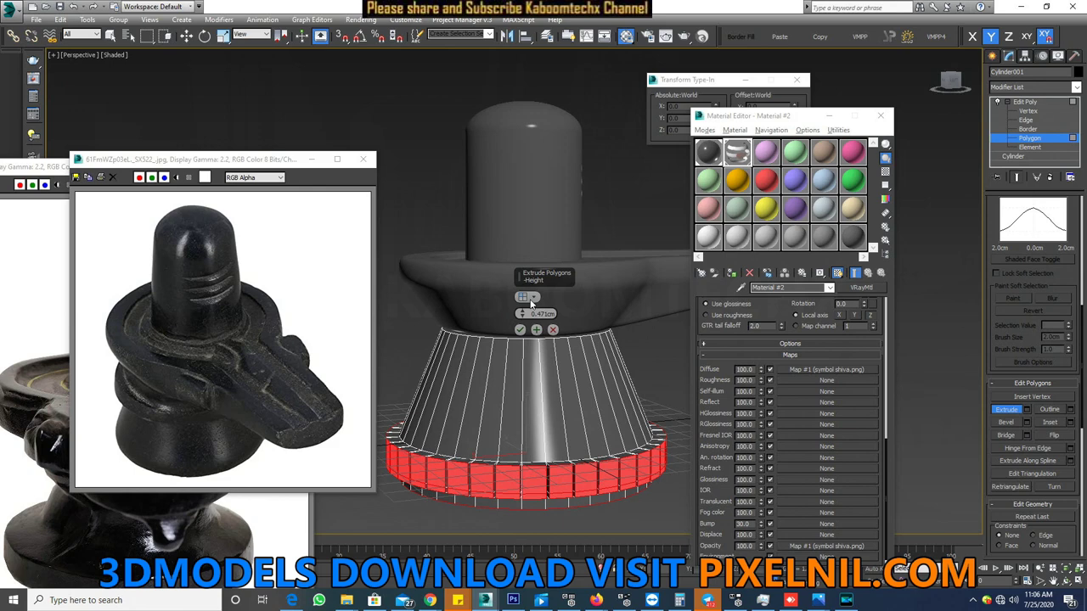
{"action": "left_click", "coordinate": [530, 299]}
{"action": "left_click", "coordinate": [524, 299]}
{"action": "left_click", "coordinate": [524, 298]}
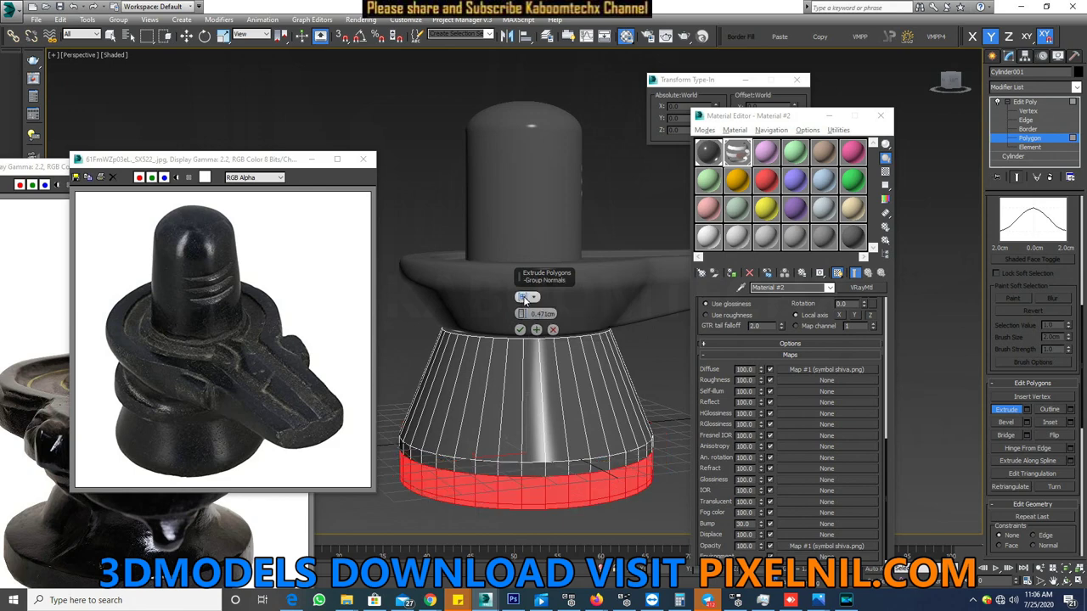
- Test a negative extrusion height and other extrusion types, settling back on Group
{"action": "mouse_move", "coordinate": [523, 456]}
{"action": "middle_mouse_down", "text": "alt"}
{"action": "mouse_move", "coordinate": [551, 422]}
{"action": "mouse_move", "coordinate": [589, 452]}
{"action": "middle_mouse_up", "text": "alt"}
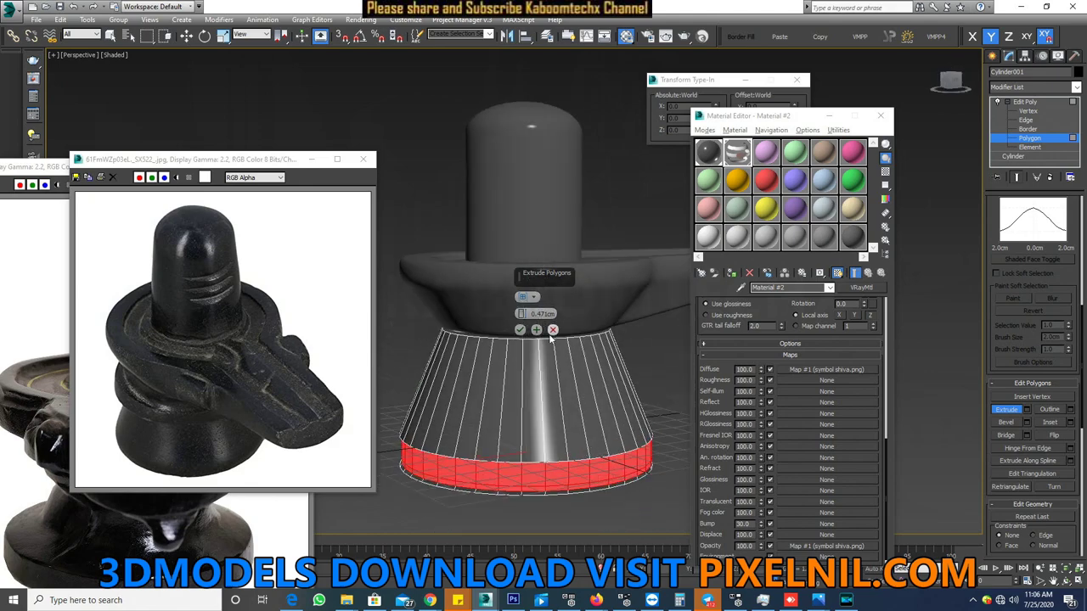
{"action": "mouse_move", "coordinate": [523, 313]}
{"action": "left_mouse_down"}
{"action": "mouse_move", "coordinate": [569, 428]}
{"action": "mouse_move", "coordinate": [573, 413]}
{"action": "left_mouse_up"}
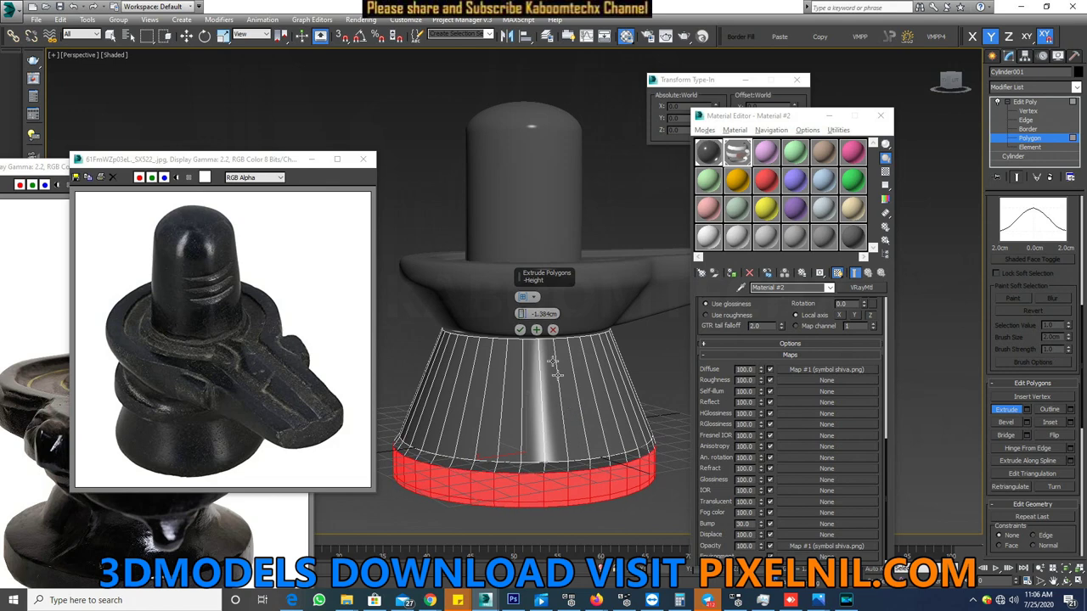
{"action": "left_click", "coordinate": [524, 297]}
{"action": "left_click", "coordinate": [524, 298]}
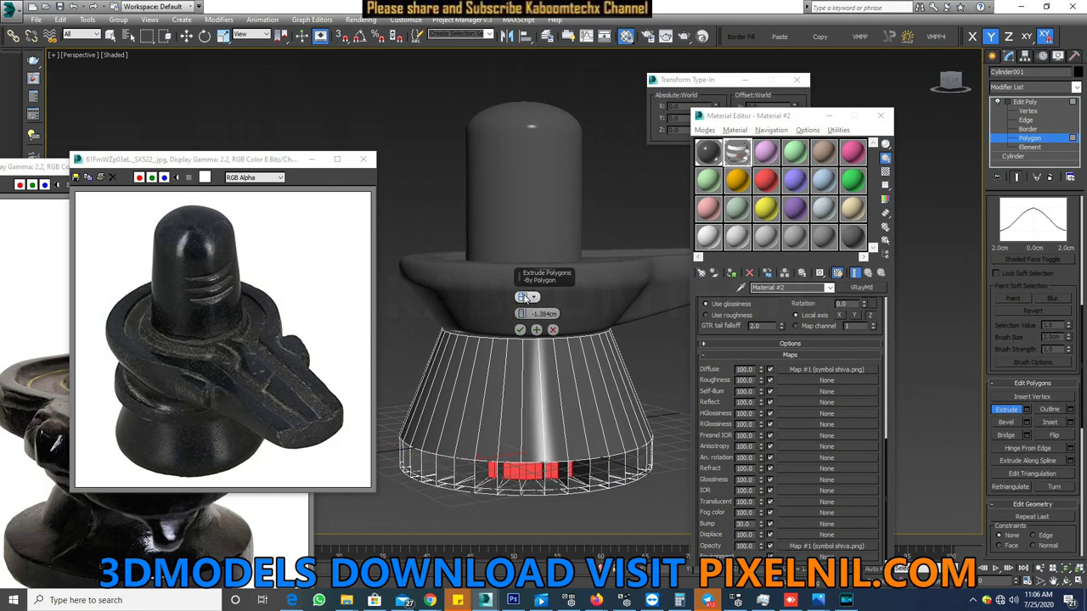
{"action": "left_click", "coordinate": [524, 298]}
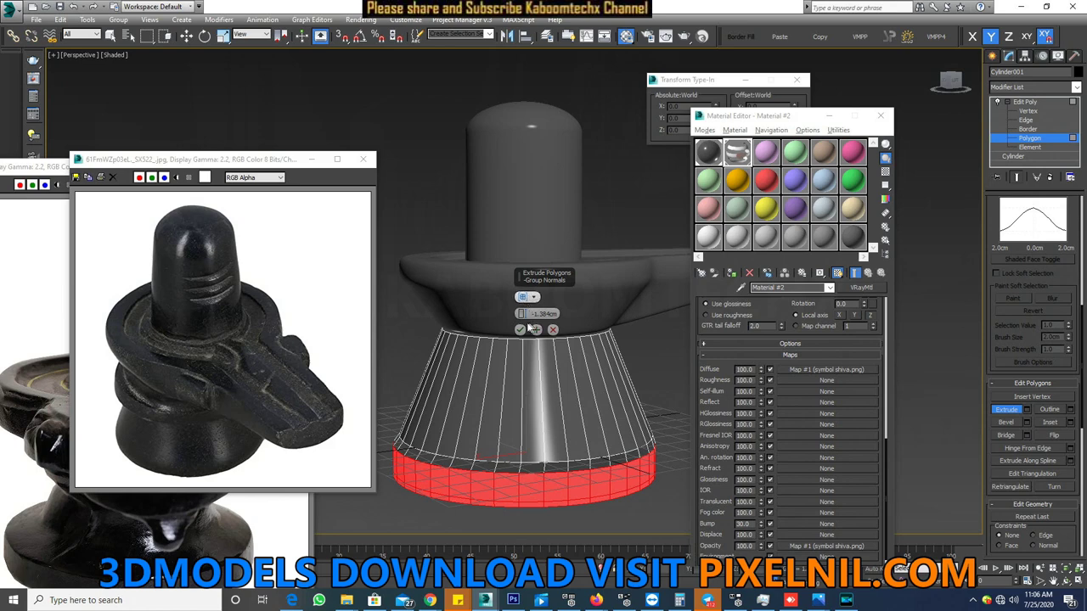
- Apply several stacked ring extrusions to widen the foot, committing the last at near-zero height
{"action": "left_click", "coordinate": [536, 329]}
{"action": "mouse_move", "coordinate": [521, 316]}
{"action": "left_mouse_down"}
{"action": "mouse_move", "coordinate": [521, 182]}
{"action": "mouse_move", "coordinate": [515, 233]}
{"action": "left_mouse_up"}
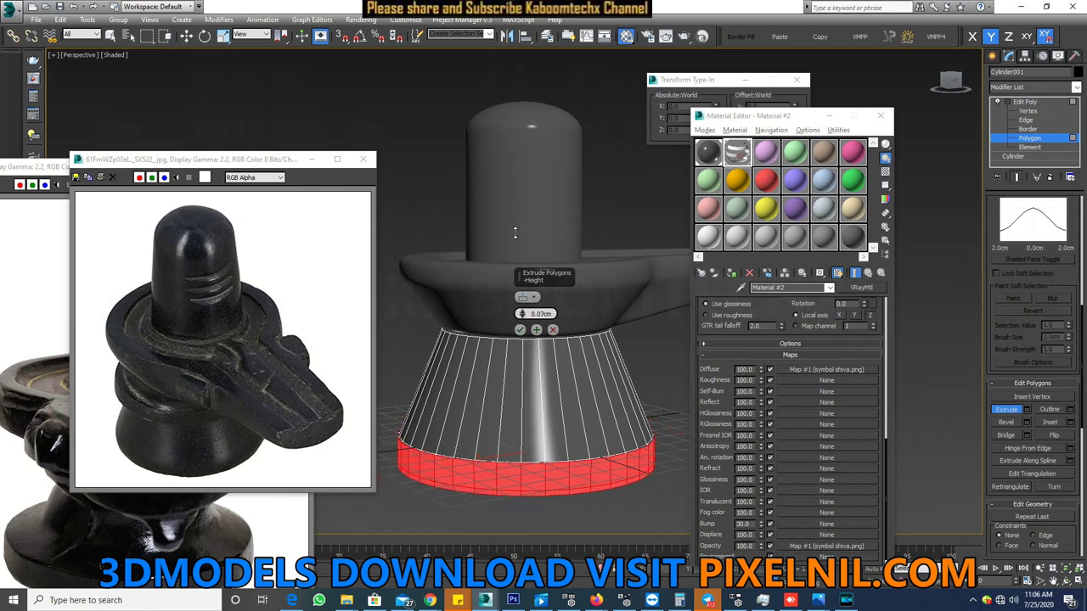
{"action": "left_click", "coordinate": [537, 331]}
{"action": "left_click_drag", "start_coordinate": [524, 314], "coordinate": [515, 257]}
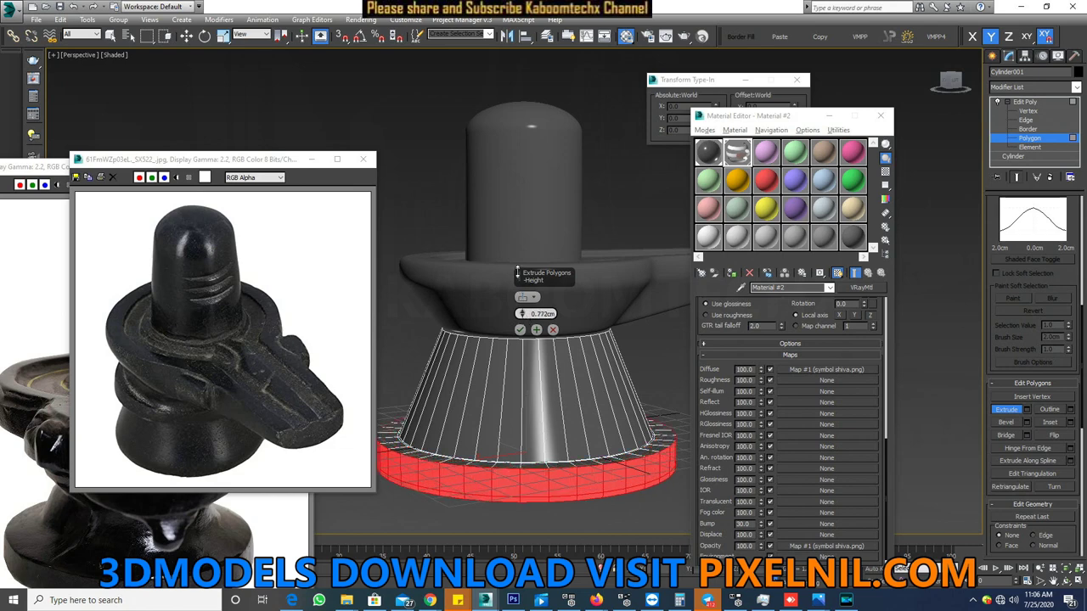
{"action": "scroll", "coordinate": [567, 384], "scroll_direction": "down", "scroll_amount": 5}
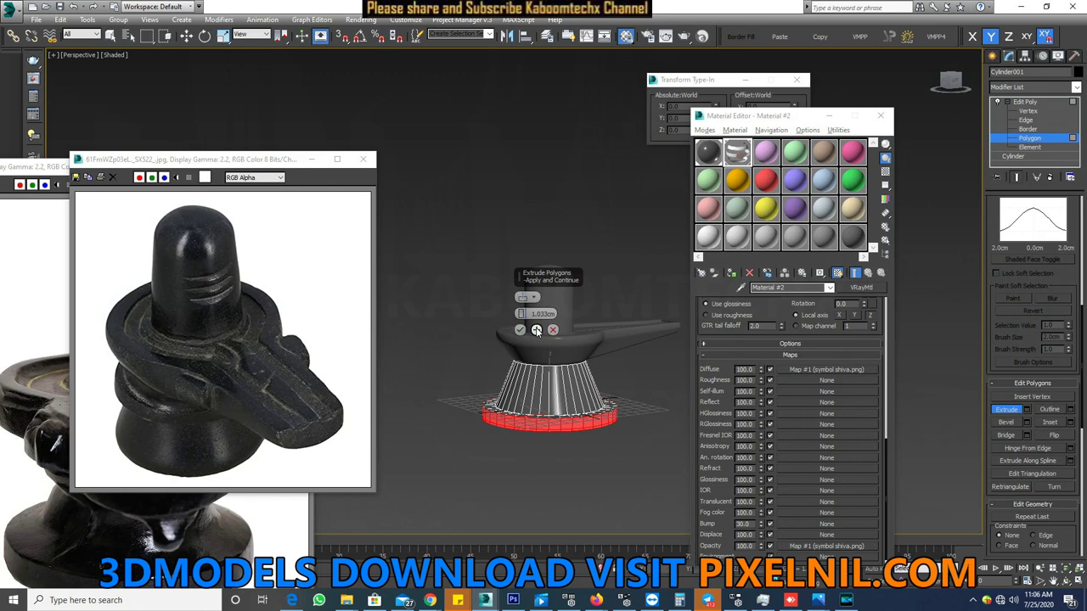
{"action": "left_click", "coordinate": [537, 331]}
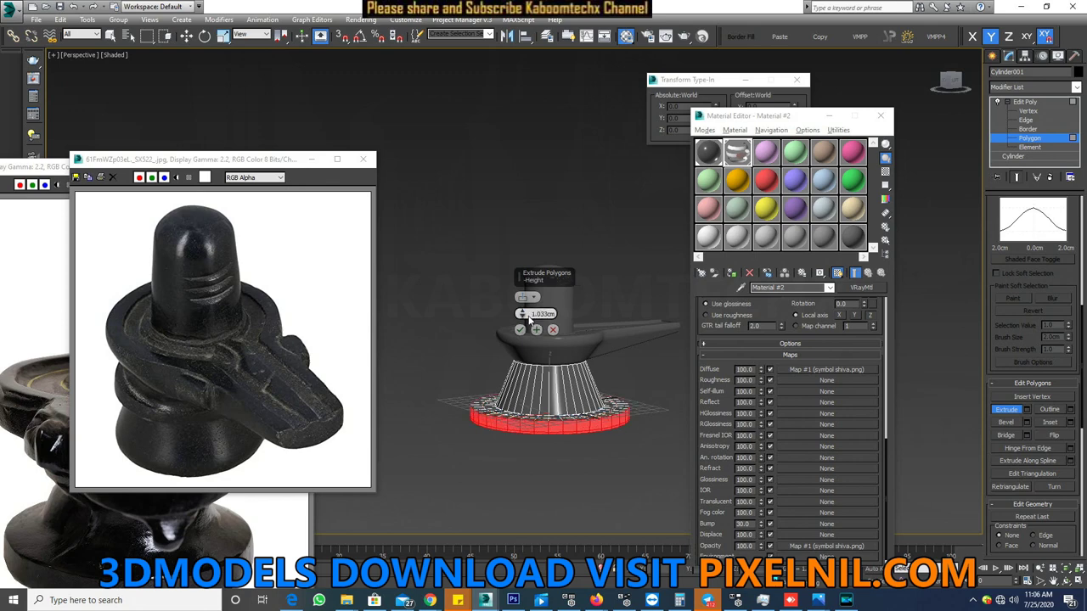
{"action": "left_click_drag", "start_coordinate": [524, 314], "coordinate": [534, 363]}
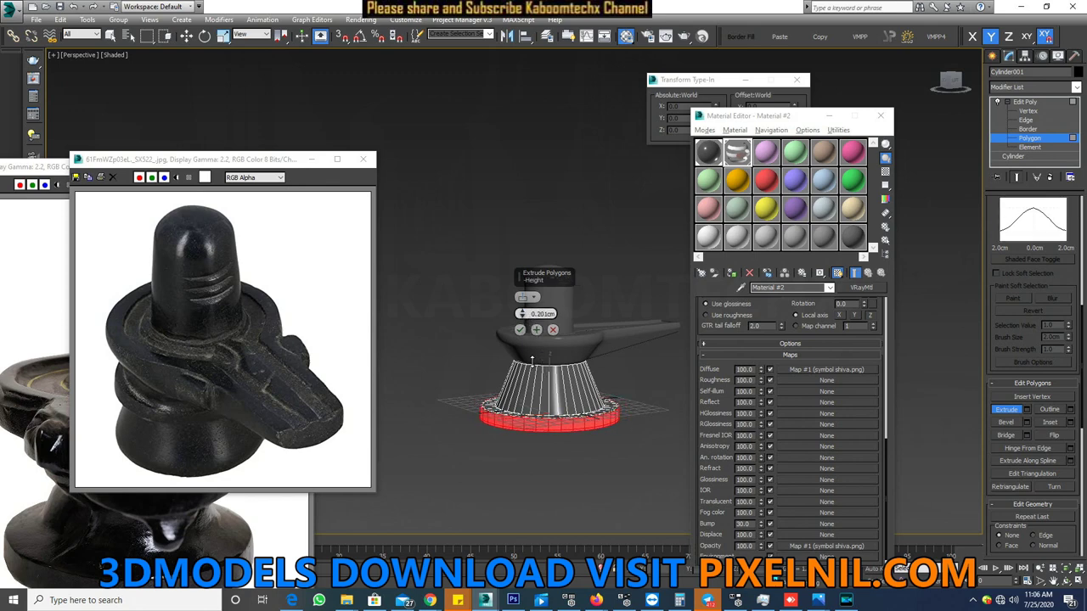
{"action": "left_click", "coordinate": [520, 331]}
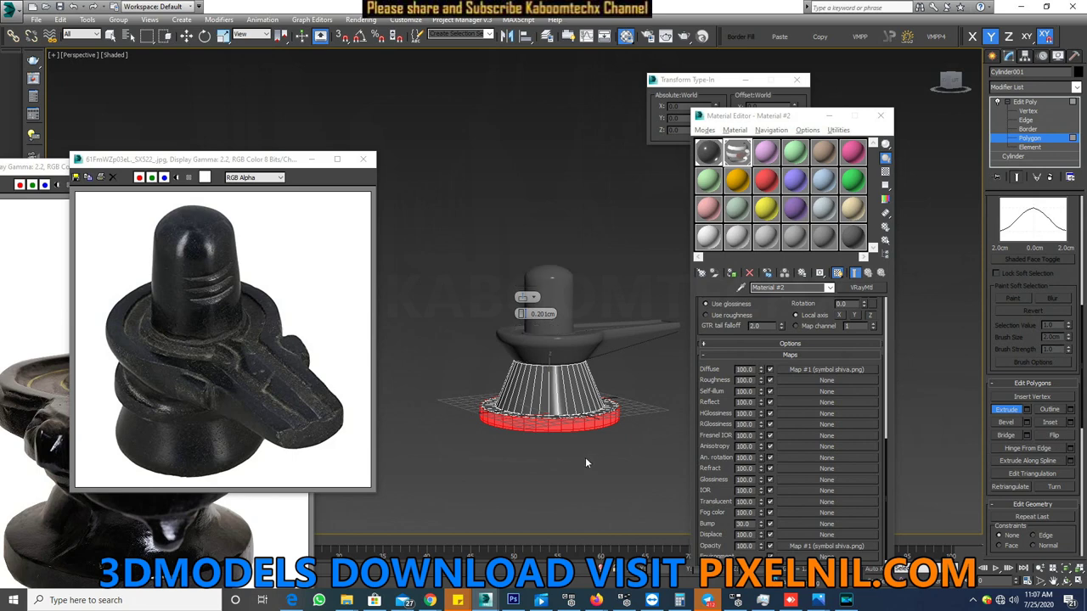
{"action": "left_click", "coordinate": [631, 412]}
{"action": "middle_click_drag", "start_coordinate": [631, 412], "coordinate": [588, 446], "text": "alt"}
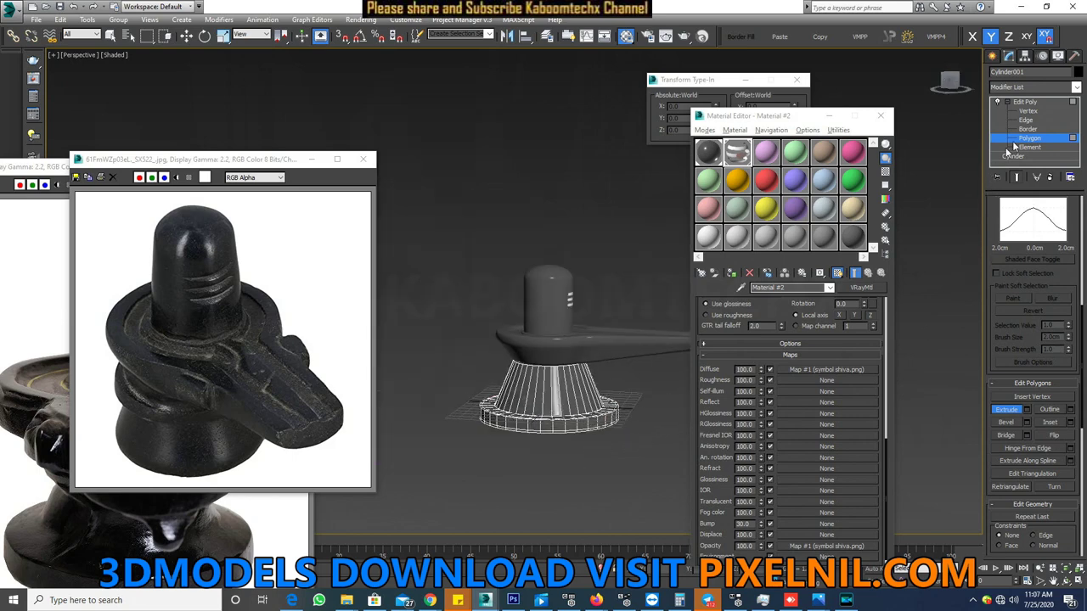
{"action": "left_click", "coordinate": [1039, 111]}
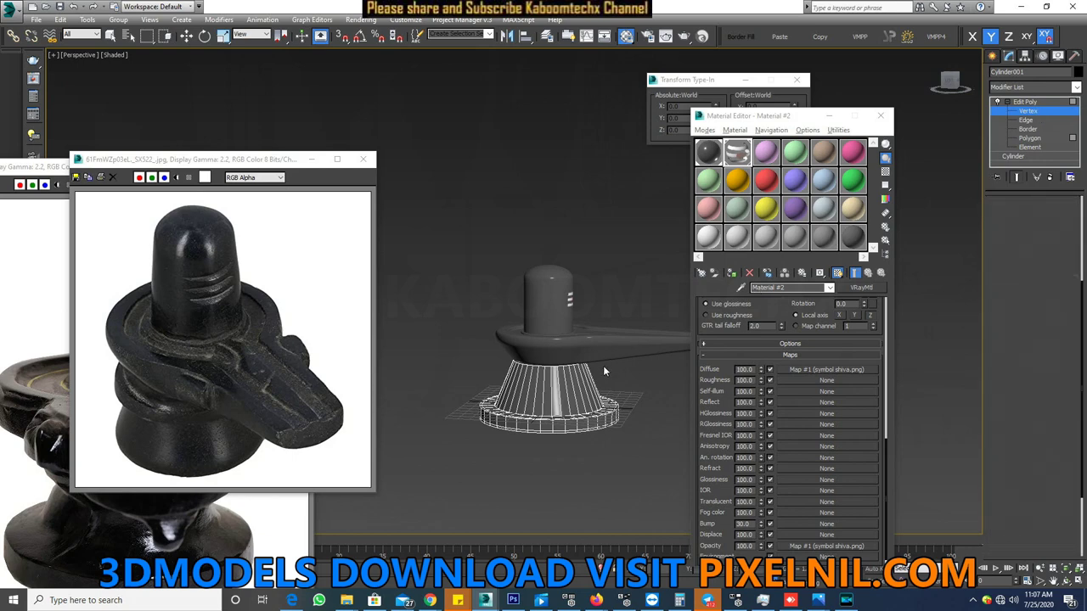
- In Front view, select the base's bottom vertex ring and scale it inward
{"action": "left_click", "coordinate": [1033, 112]}
{"action": "left_click", "coordinate": [1030, 109]}
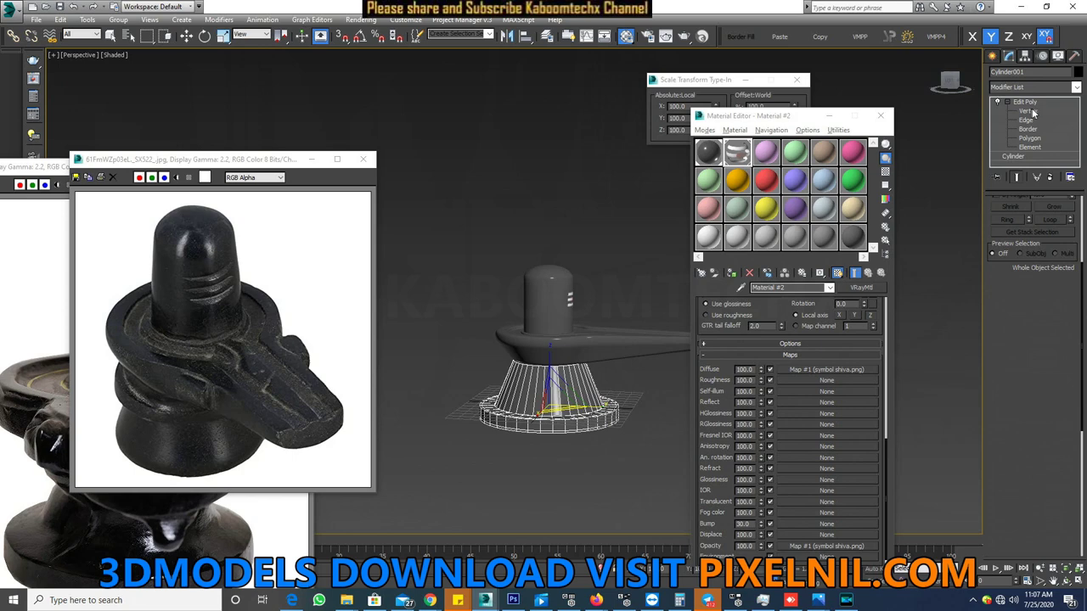
{"action": "left_click", "coordinate": [1034, 113]}
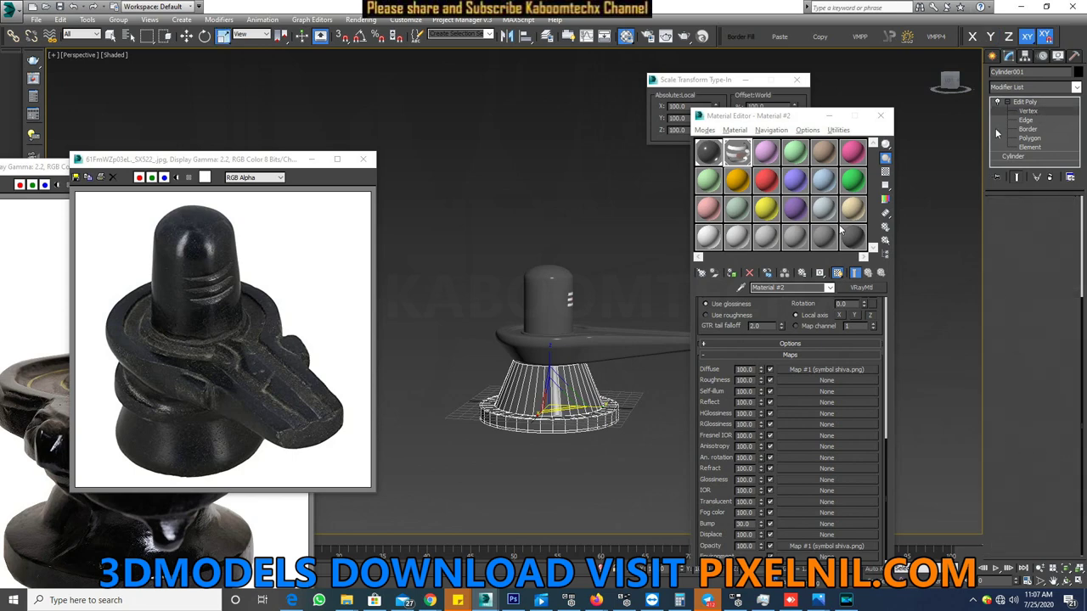
{"action": "key", "text": "F5"}
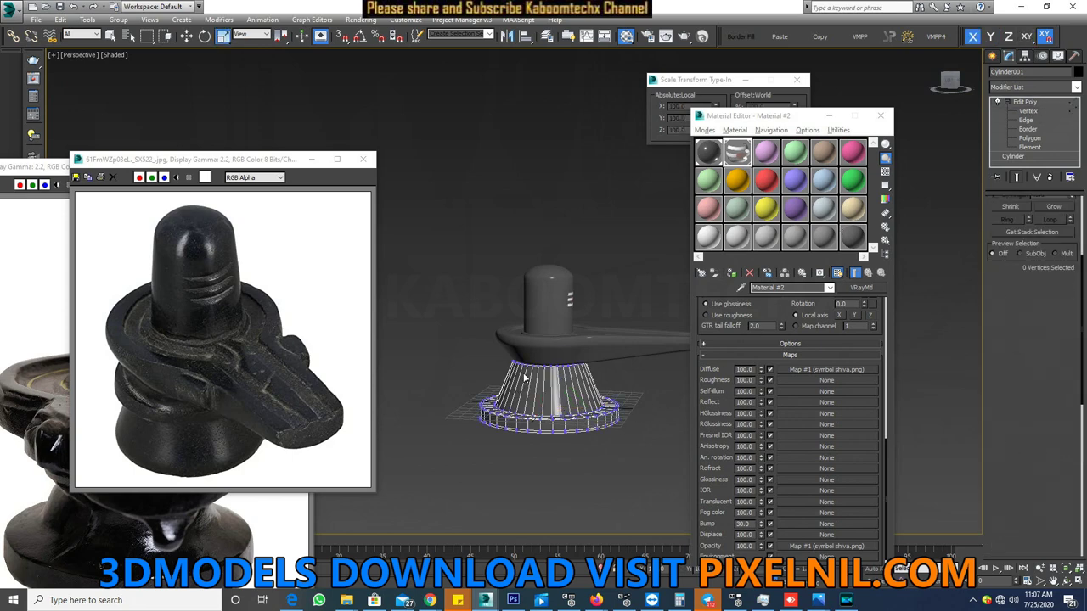
{"action": "key", "text": "f"}
{"action": "middle_click_drag", "start_coordinate": [543, 378], "coordinate": [496, 340]}
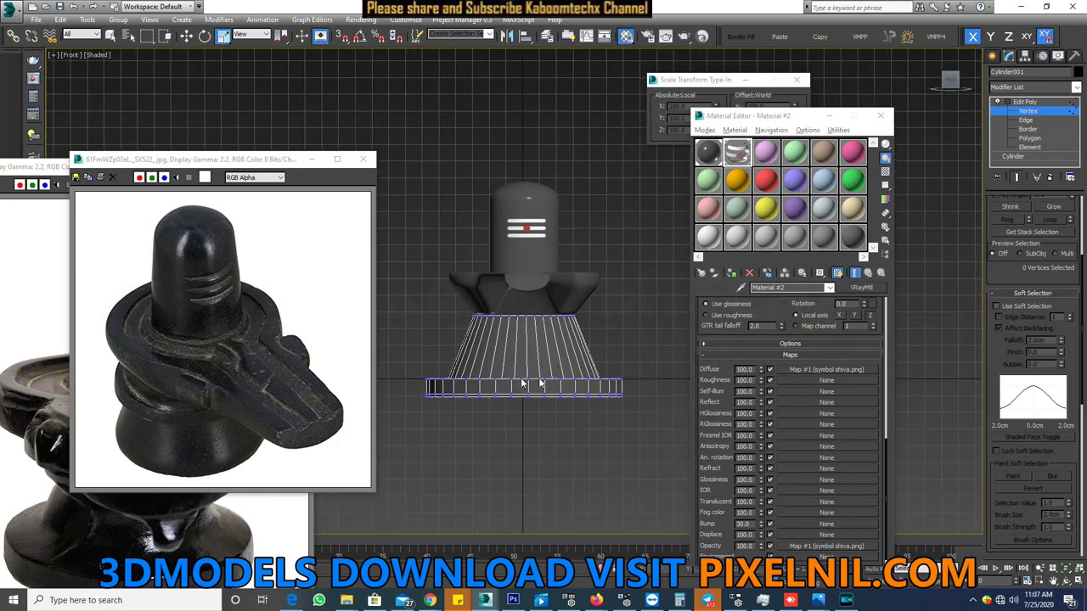
{"action": "left_click_drag", "start_coordinate": [416, 408], "coordinate": [646, 366]}
{"action": "left_click_drag", "start_coordinate": [535, 370], "coordinate": [534, 395]}
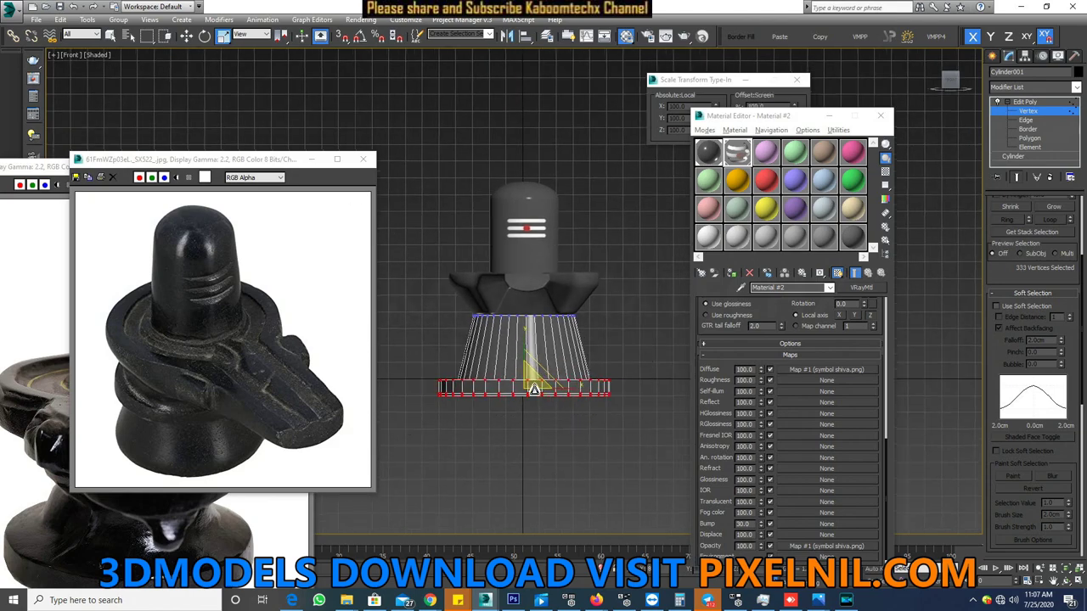
- Lift the bottom ring slightly, check it in Perspective, and exit Vertex level
{"action": "left_click", "coordinate": [186, 35]}
{"action": "left_click_drag", "start_coordinate": [524, 360], "coordinate": [527, 340]}
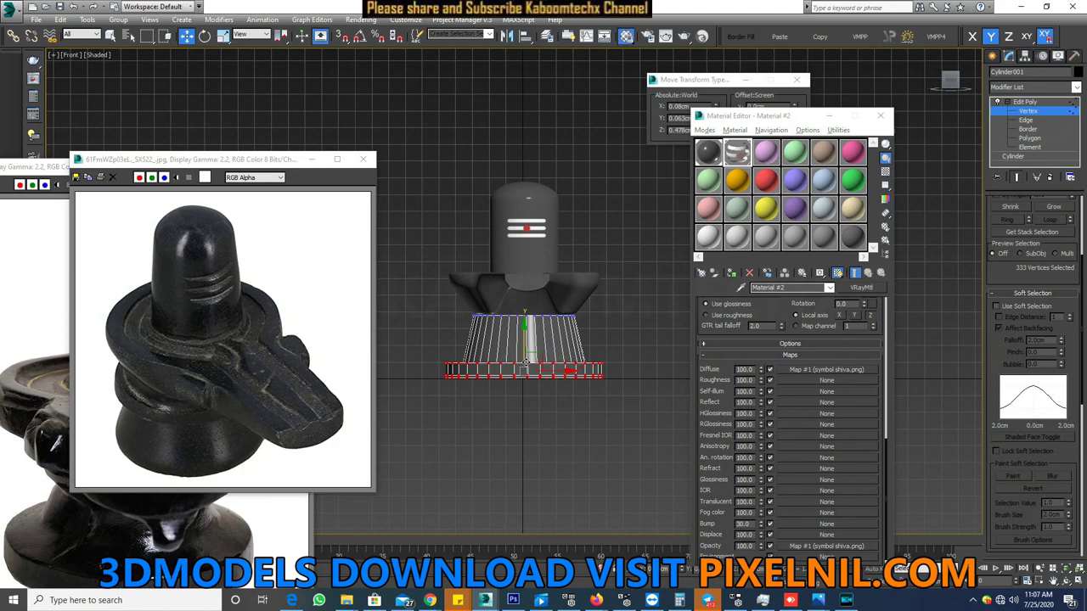
{"action": "scroll", "coordinate": [524, 360], "scroll_direction": "up", "scroll_amount": 1}
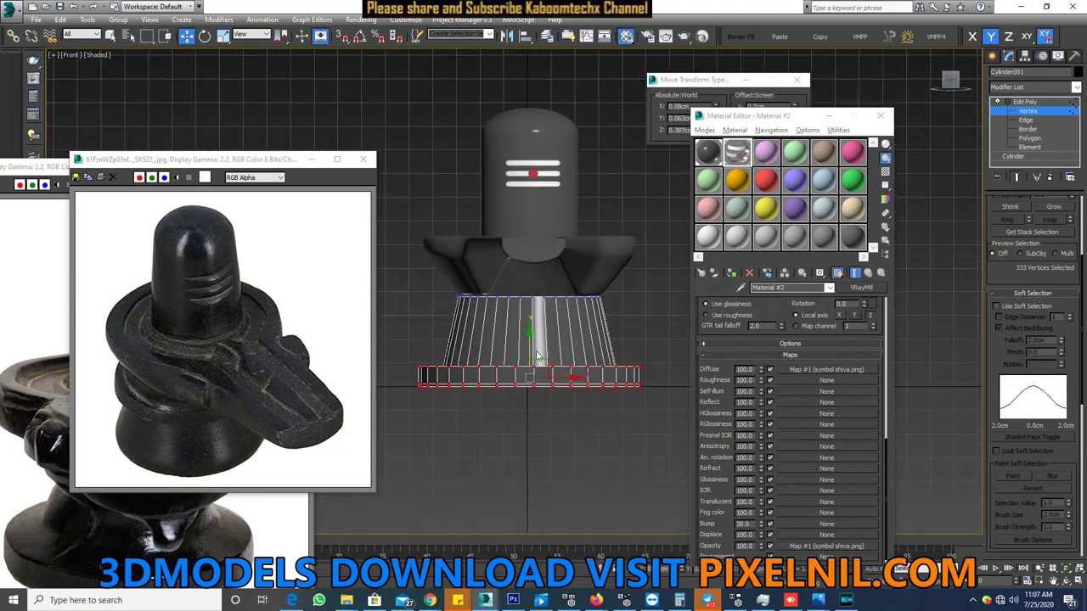
{"action": "scroll", "coordinate": [608, 336], "scroll_direction": "down", "scroll_amount": 1}
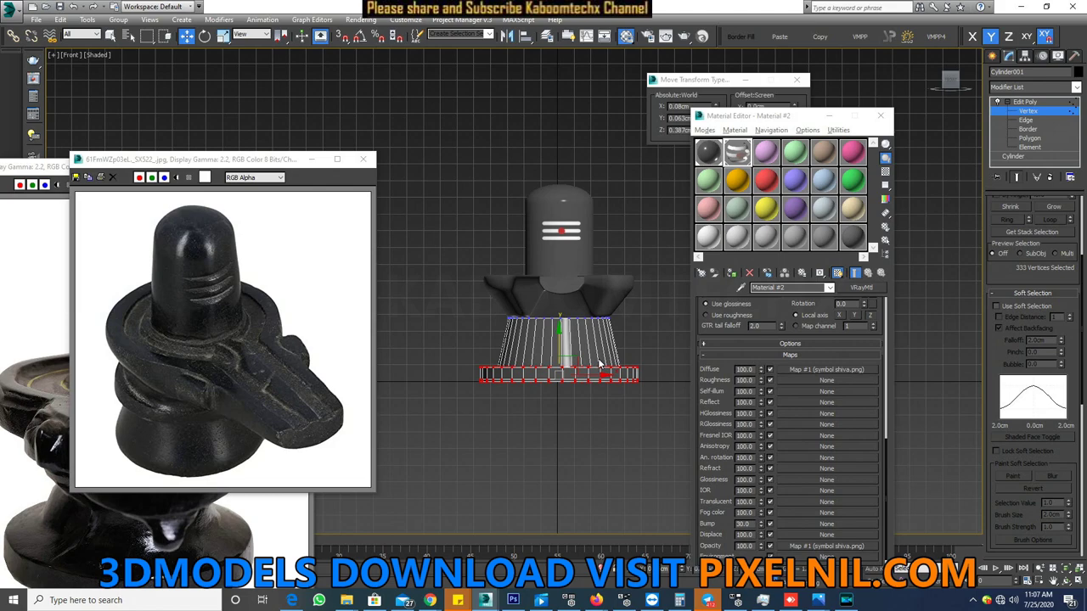
{"action": "key", "text": "p"}
{"action": "scroll", "coordinate": [606, 377], "scroll_direction": "up", "scroll_amount": 5}
{"action": "mouse_move", "coordinate": [606, 377]}
{"action": "middle_mouse_down", "text": "alt"}
{"action": "mouse_move", "coordinate": [638, 336]}
{"action": "mouse_move", "coordinate": [639, 365]}
{"action": "middle_mouse_up", "text": "alt"}
{"action": "scroll", "coordinate": [638, 336], "scroll_direction": "down", "scroll_amount": 6}
{"action": "left_click", "coordinate": [639, 366]}
{"action": "scroll", "coordinate": [640, 370], "scroll_direction": "up", "scroll_amount": 5}
{"action": "left_click", "coordinate": [1041, 102]}
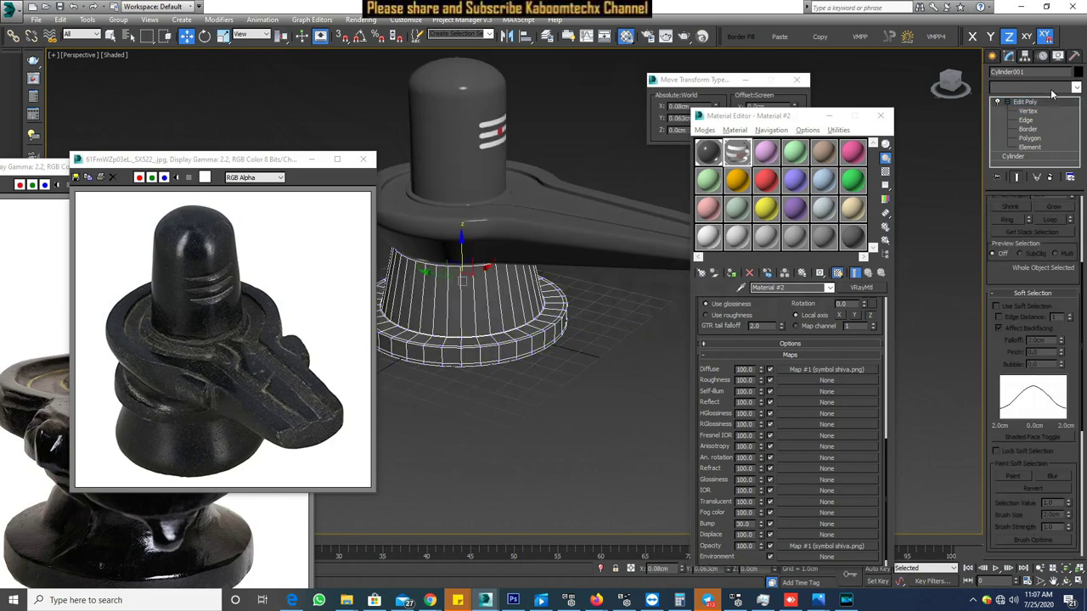
{"action": "left_click", "coordinate": [1051, 93]}
- Frame the base cylinder and switch Edit Poly to Polygon level
{"action": "left_click", "coordinate": [1051, 93]}
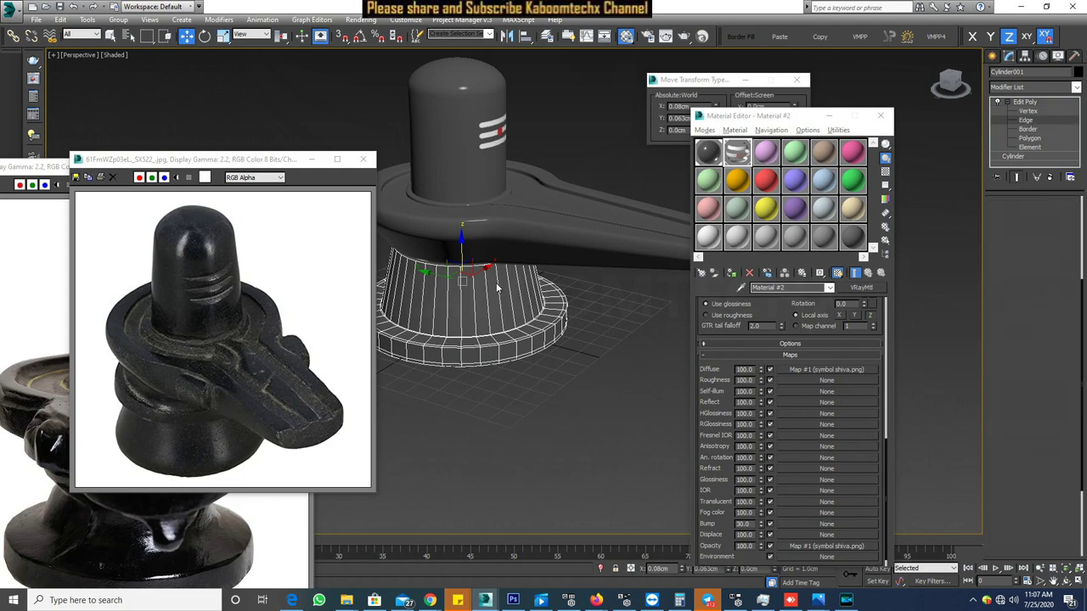
{"action": "key", "text": "2"}
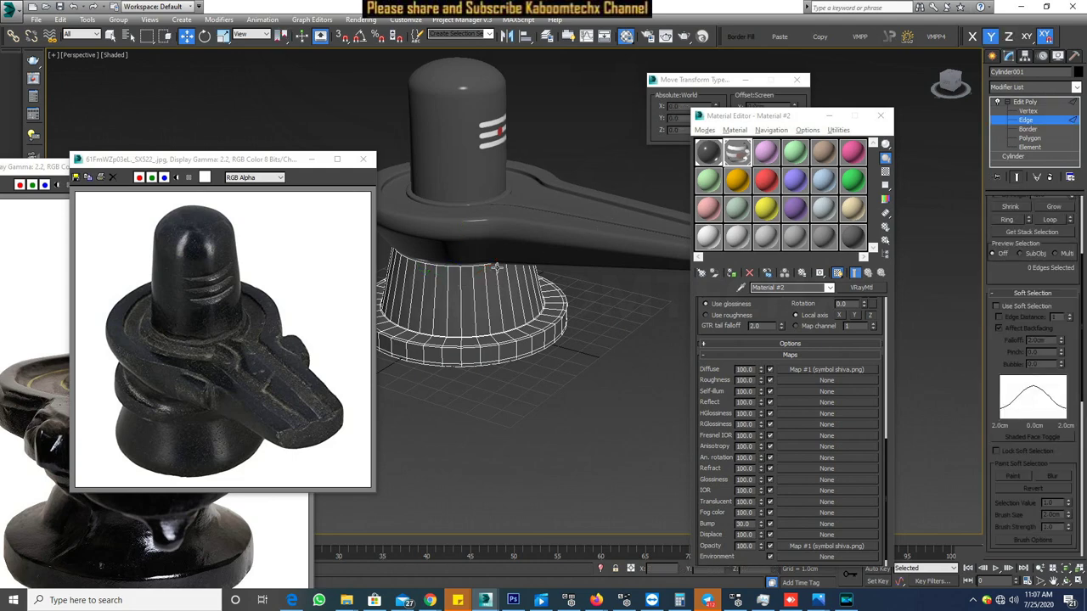
{"action": "key", "text": "2"}
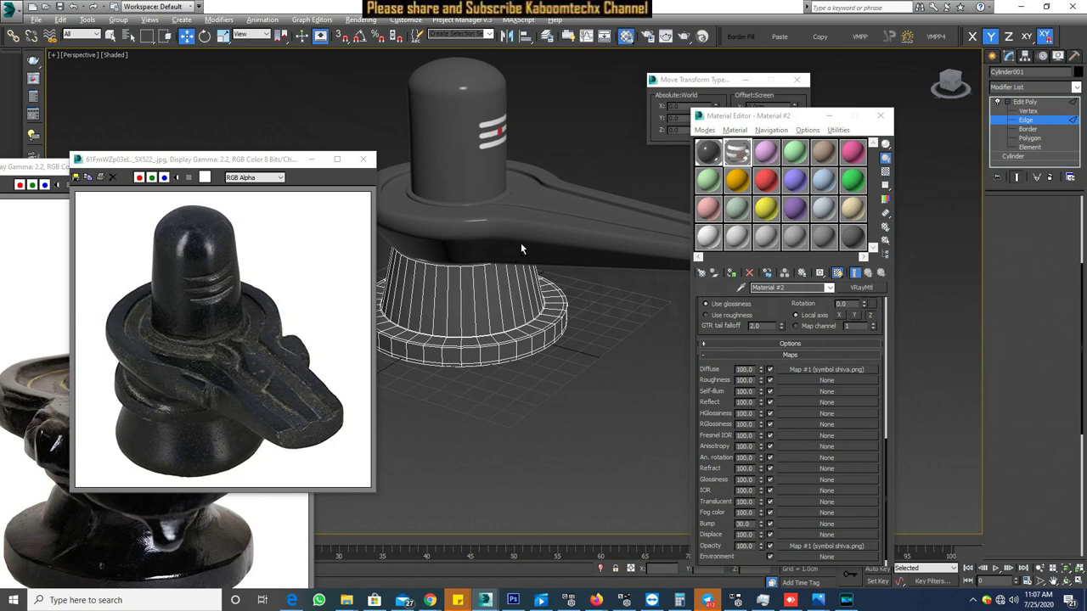
{"action": "key", "text": "2"}
{"action": "key", "text": "z"}
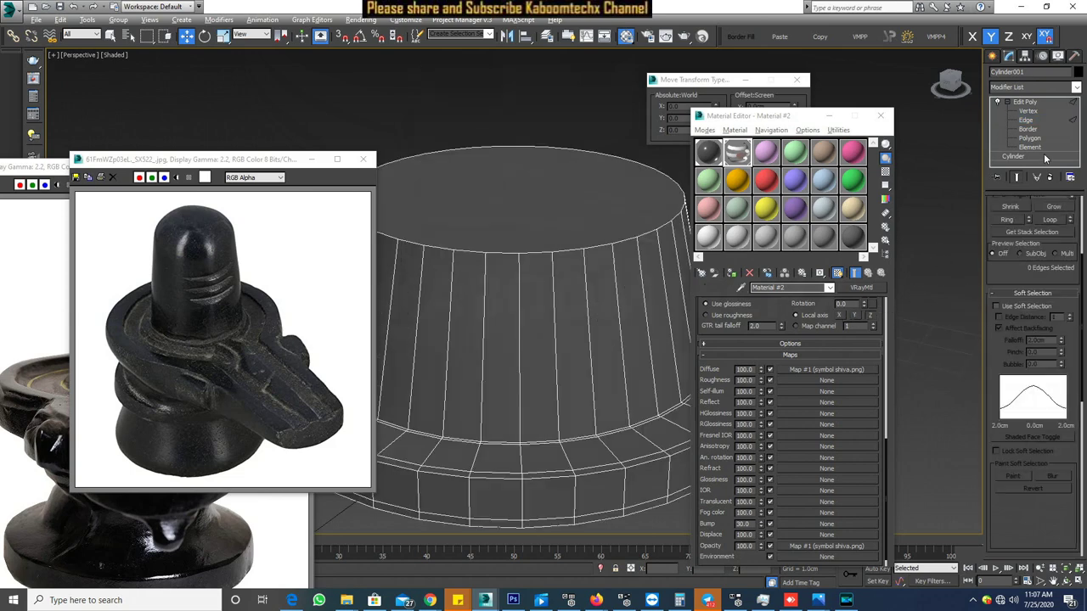
{"action": "key", "text": "2"}
{"action": "left_click", "coordinate": [1033, 148]}
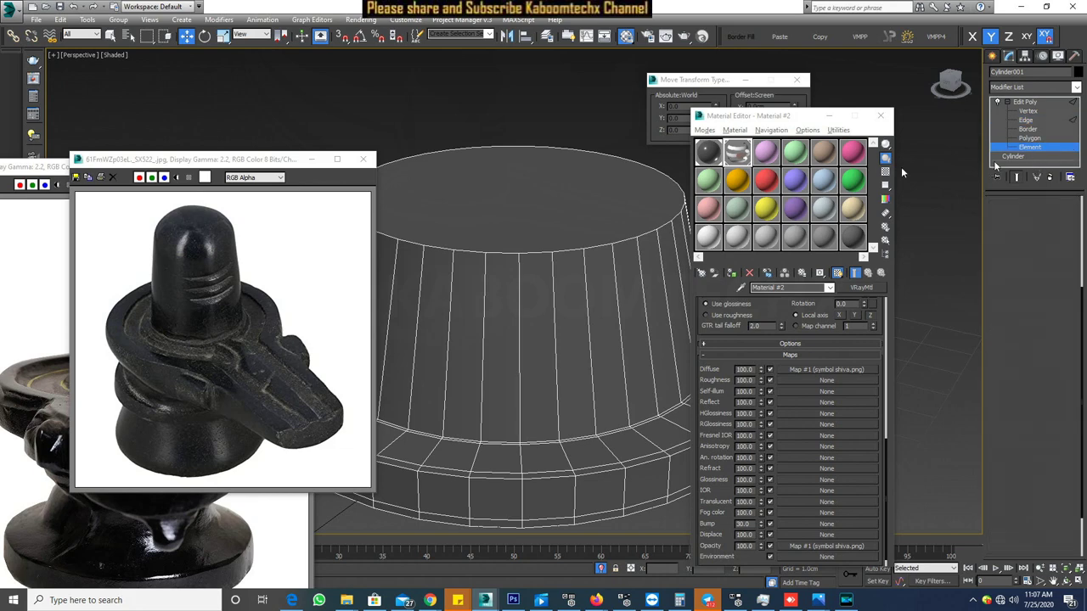
{"action": "left_click", "coordinate": [1037, 139]}
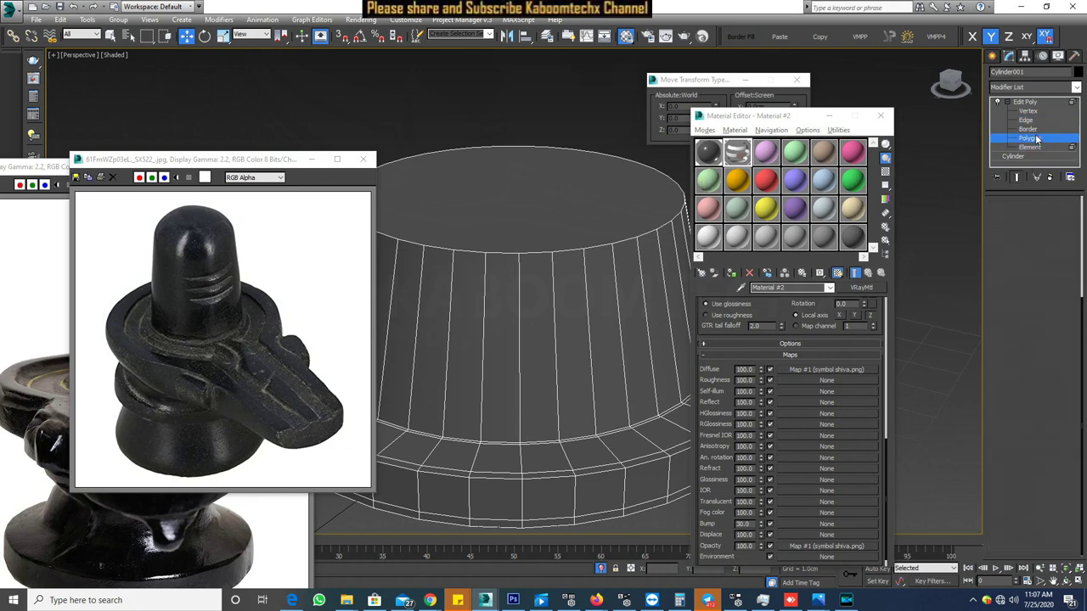
- Inset the base's top cap into a smaller central polygon
{"action": "left_click", "coordinate": [508, 204]}
{"action": "right_click", "coordinate": [504, 200]}
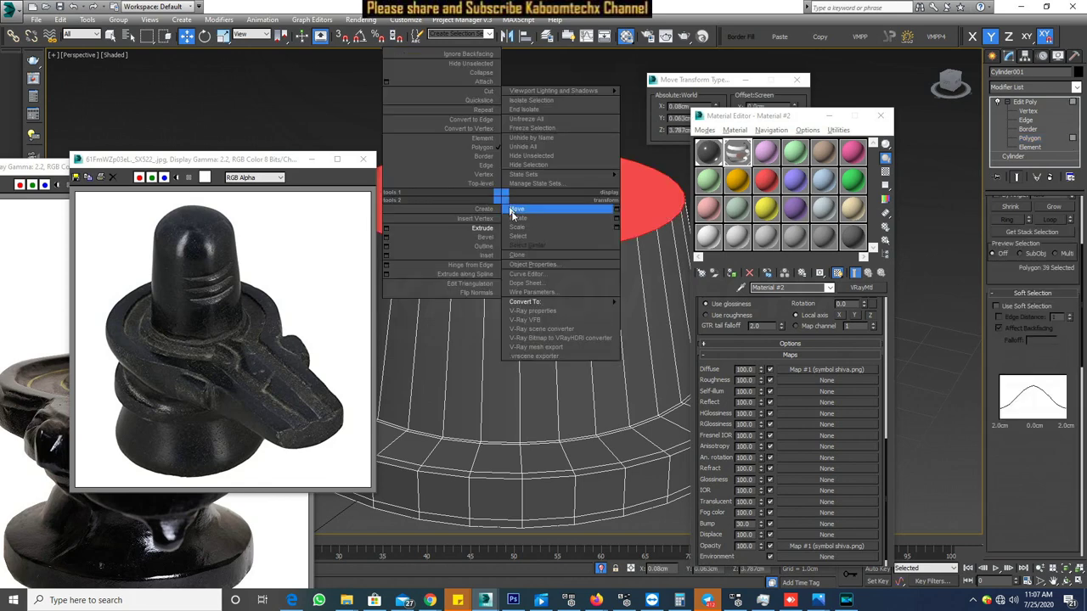
{"action": "left_click", "coordinate": [515, 209]}
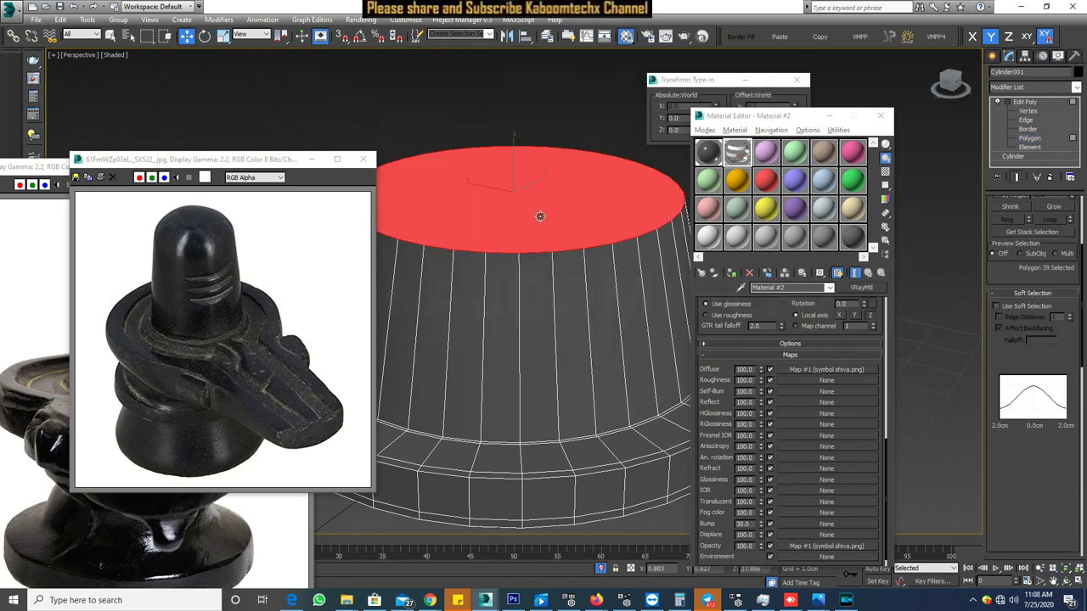
{"action": "mouse_move", "coordinate": [540, 216]}
{"action": "left_mouse_down"}
{"action": "mouse_move", "coordinate": [541, 225]}
{"action": "mouse_move", "coordinate": [518, 191]}
{"action": "left_mouse_up"}
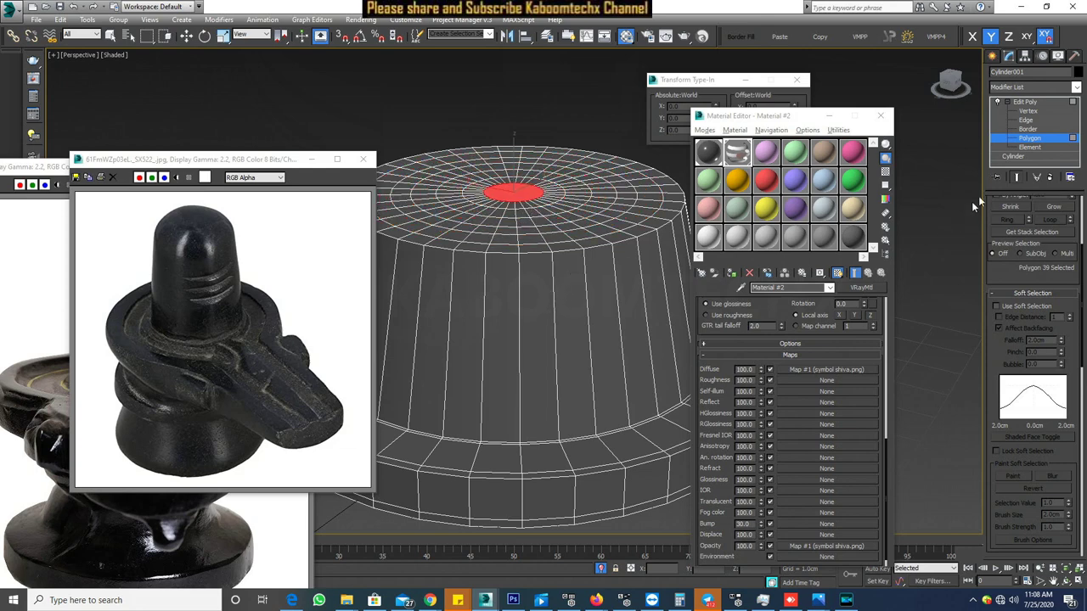
- At Edge level, pick one vertical side edge and select its whole Ring
{"action": "left_click", "coordinate": [1027, 120]}
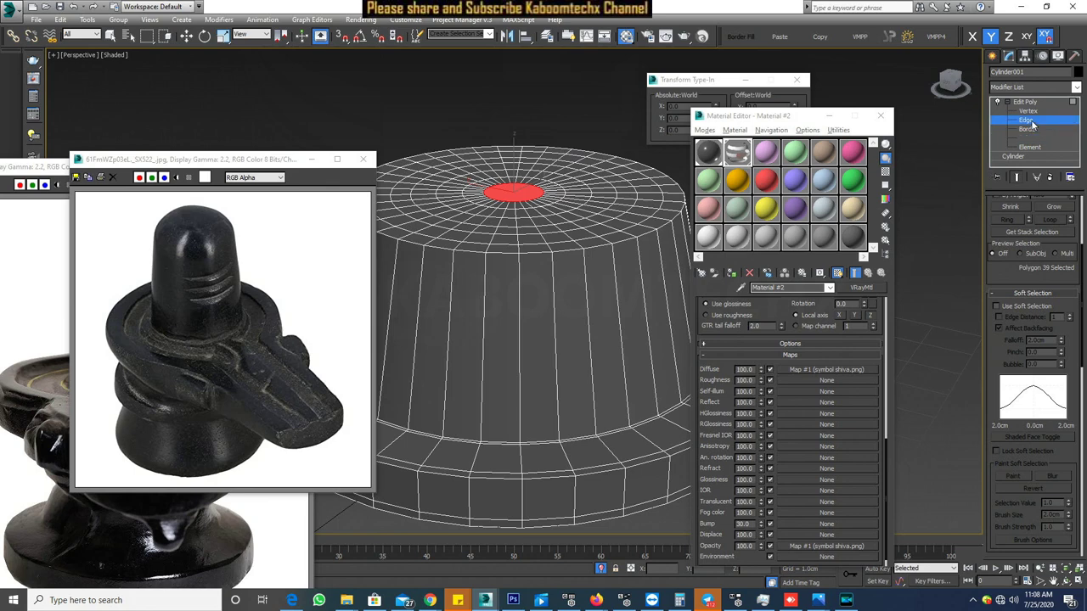
{"action": "left_click", "coordinate": [590, 301]}
{"action": "key", "text": "w"}
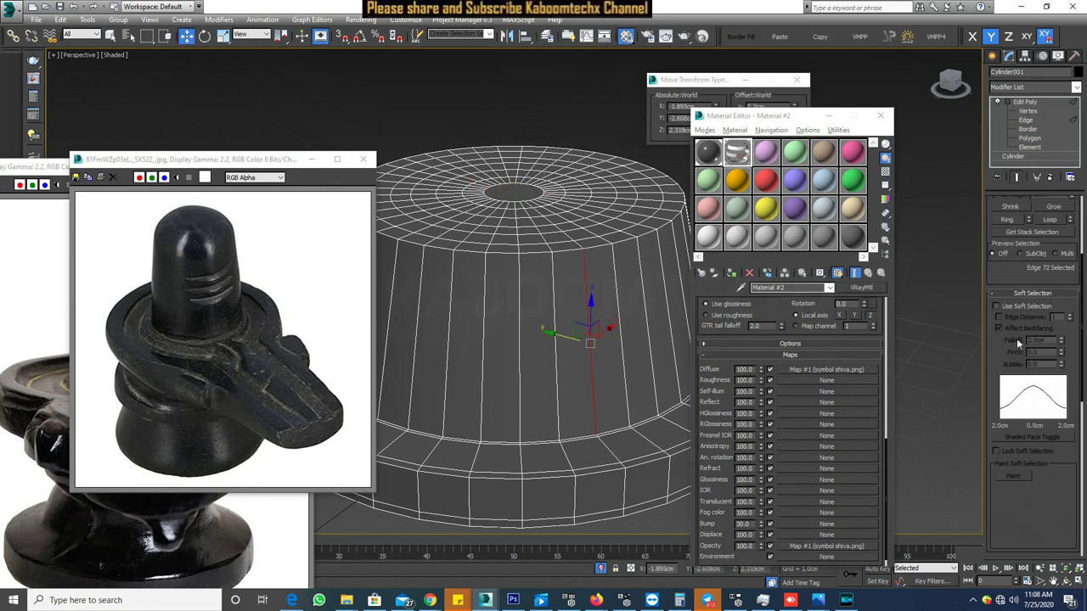
{"action": "left_click", "coordinate": [1008, 219]}
{"action": "right_click", "coordinate": [556, 272]}
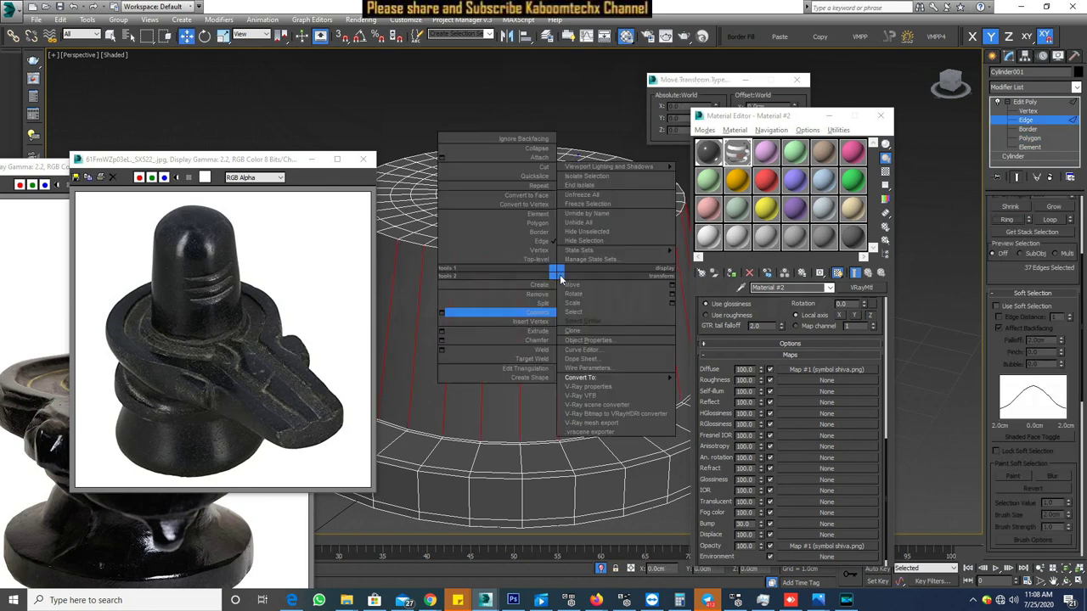
- Connect the edge ring with a horizontal loop below the top rim, then close Transform Type-In
{"action": "key", "text": "Escape"}
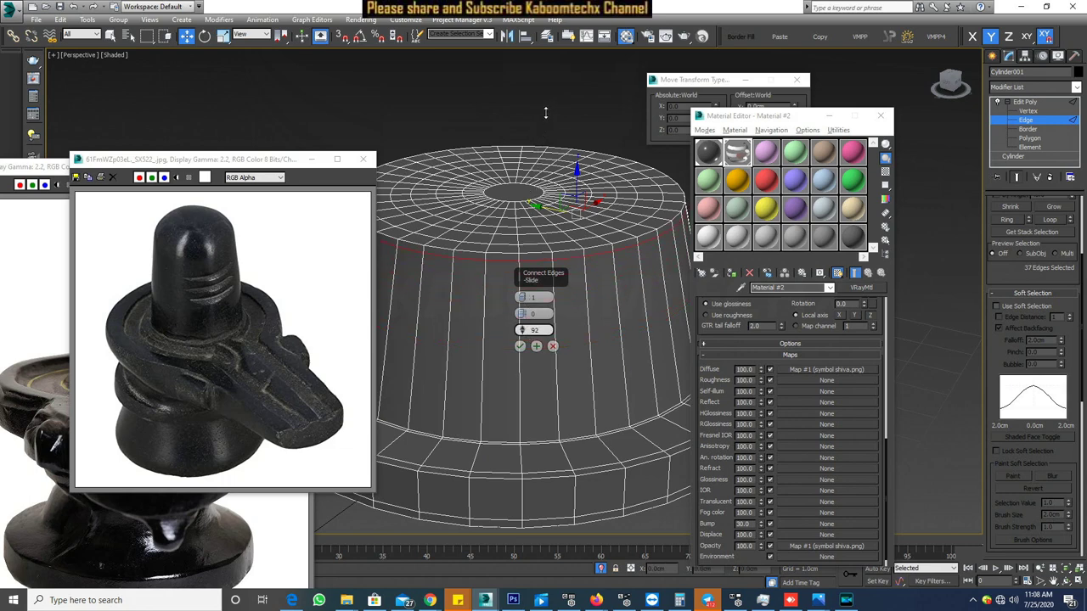
{"action": "left_click", "coordinate": [520, 346]}
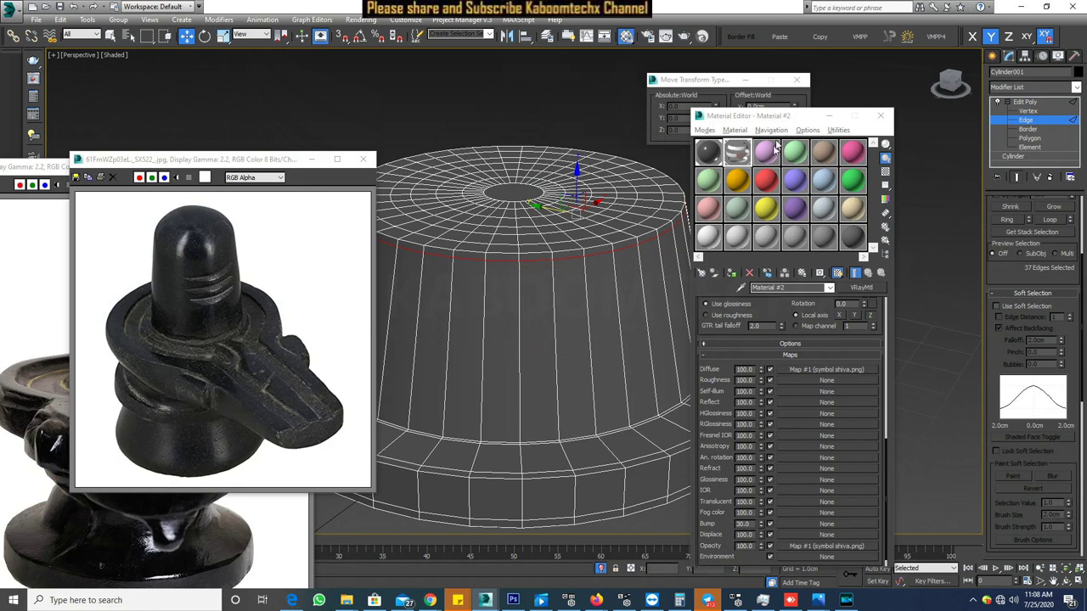
{"action": "left_click", "coordinate": [797, 79]}
{"action": "scroll", "coordinate": [647, 120], "scroll_direction": "up", "scroll_amount": 5}
{"action": "middle_click_drag", "start_coordinate": [647, 120], "coordinate": [468, 189]}
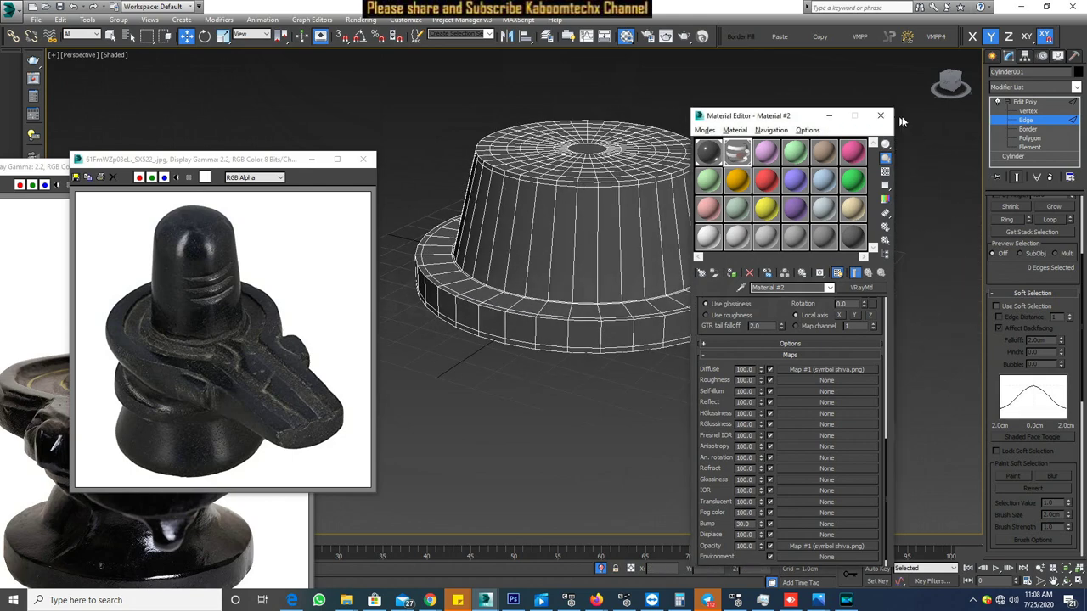
- Close the Material Editor and return to whole-object editing of the base
{"action": "left_click", "coordinate": [881, 116]}
{"action": "left_click", "coordinate": [1045, 103]}
{"action": "left_click", "coordinate": [1038, 104]}
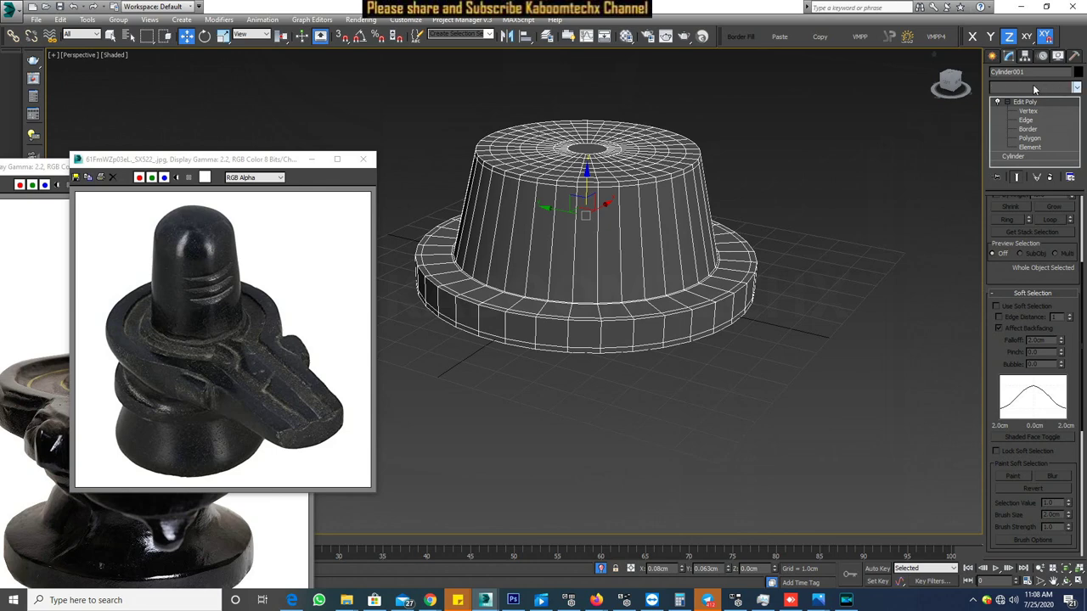
- Add a MeshSmooth modifier to the base cylinder
{"action": "left_click", "coordinate": [1033, 88]}
{"action": "key", "text": "e"}
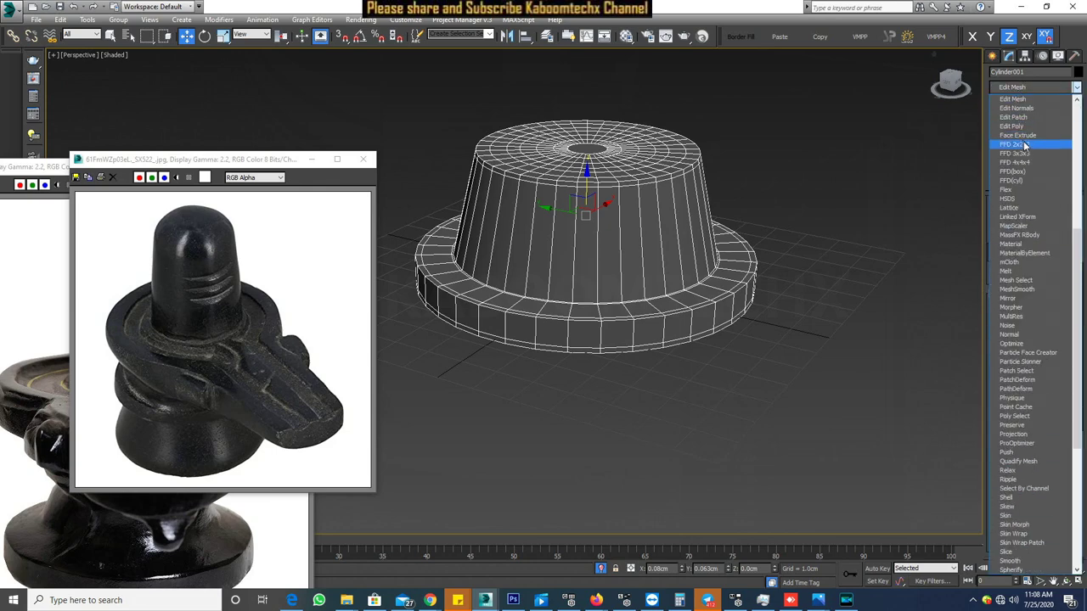
{"action": "key", "text": "Down"}
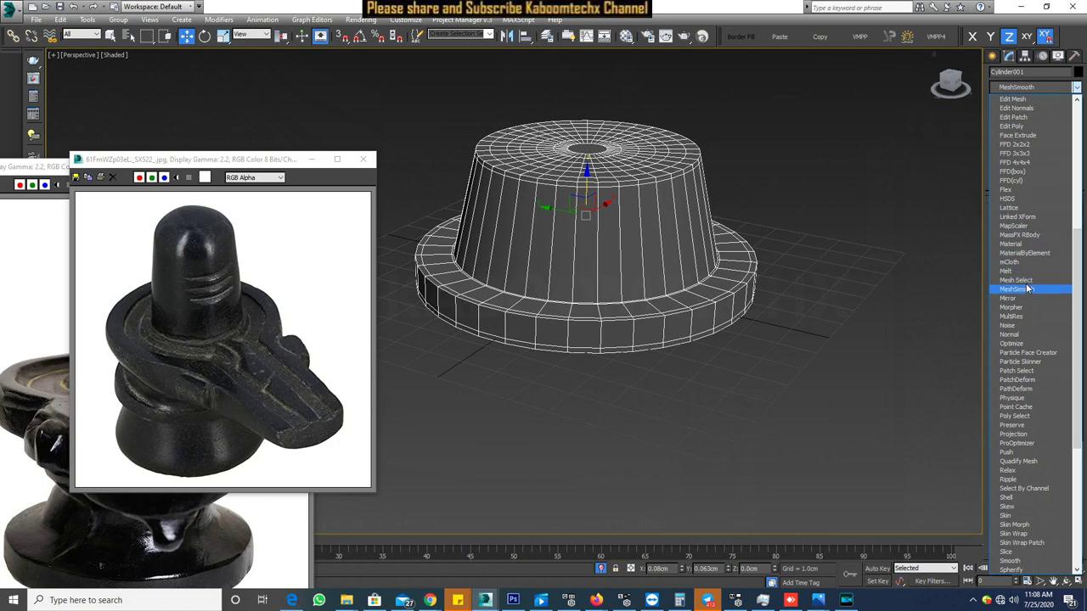
{"action": "left_click", "coordinate": [1027, 289]}
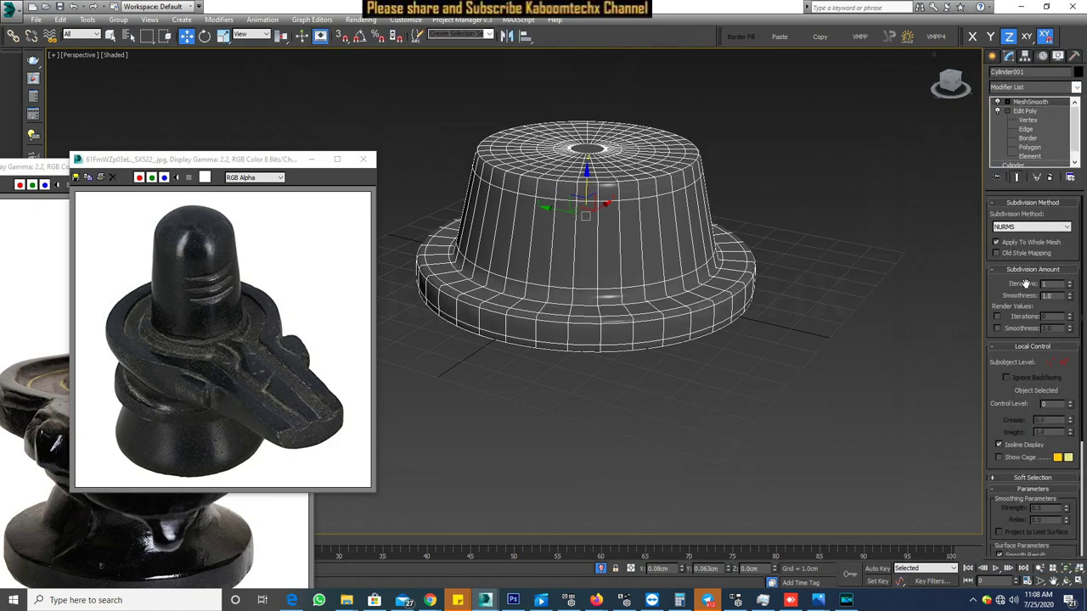
- Deselect and orbit to inspect the smoothed lingam, then select the lingam object
{"action": "left_click", "coordinate": [823, 316]}
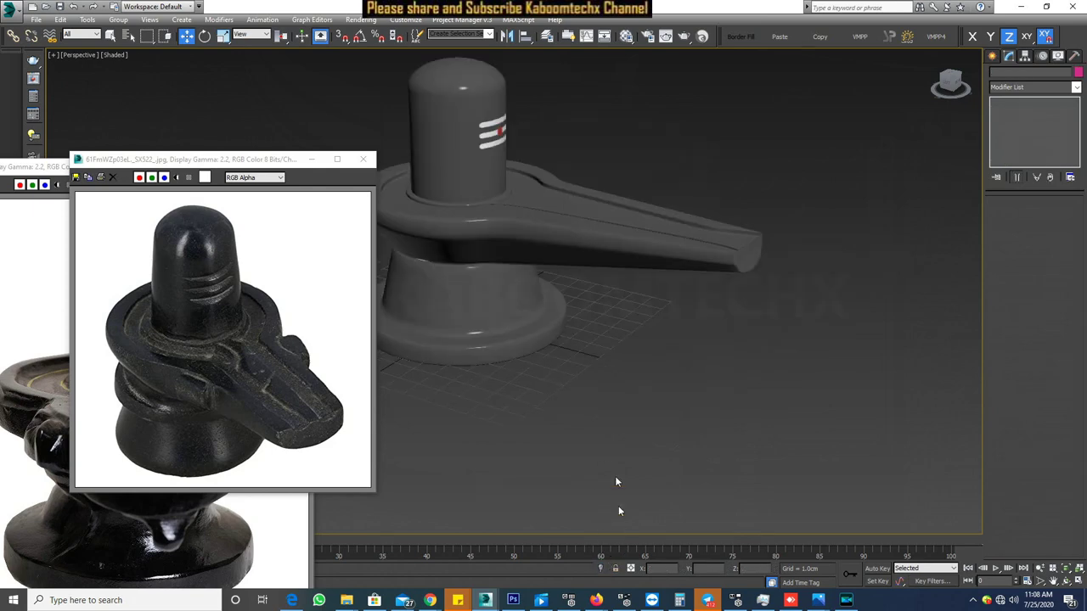
{"action": "mouse_move", "coordinate": [618, 505]}
{"action": "middle_mouse_down", "text": "alt"}
{"action": "mouse_move", "coordinate": [584, 378]}
{"action": "mouse_move", "coordinate": [474, 360]}
{"action": "mouse_move", "coordinate": [529, 379]}
{"action": "mouse_move", "coordinate": [589, 377]}
{"action": "mouse_move", "coordinate": [630, 344]}
{"action": "mouse_move", "coordinate": [599, 382]}
{"action": "mouse_move", "coordinate": [544, 357]}
{"action": "middle_mouse_up", "text": "alt"}
{"action": "scroll", "coordinate": [589, 377], "scroll_direction": "down", "scroll_amount": 3}
{"action": "scroll", "coordinate": [630, 344], "scroll_direction": "up", "scroll_amount": 3}
{"action": "scroll", "coordinate": [606, 334], "scroll_direction": "up", "scroll_amount": 3}
{"action": "scroll", "coordinate": [626, 357], "scroll_direction": "down", "scroll_amount": 2}
{"action": "scroll", "coordinate": [596, 374], "scroll_direction": "down", "scroll_amount": 3}
{"action": "scroll", "coordinate": [543, 357], "scroll_direction": "up", "scroll_amount": 3}
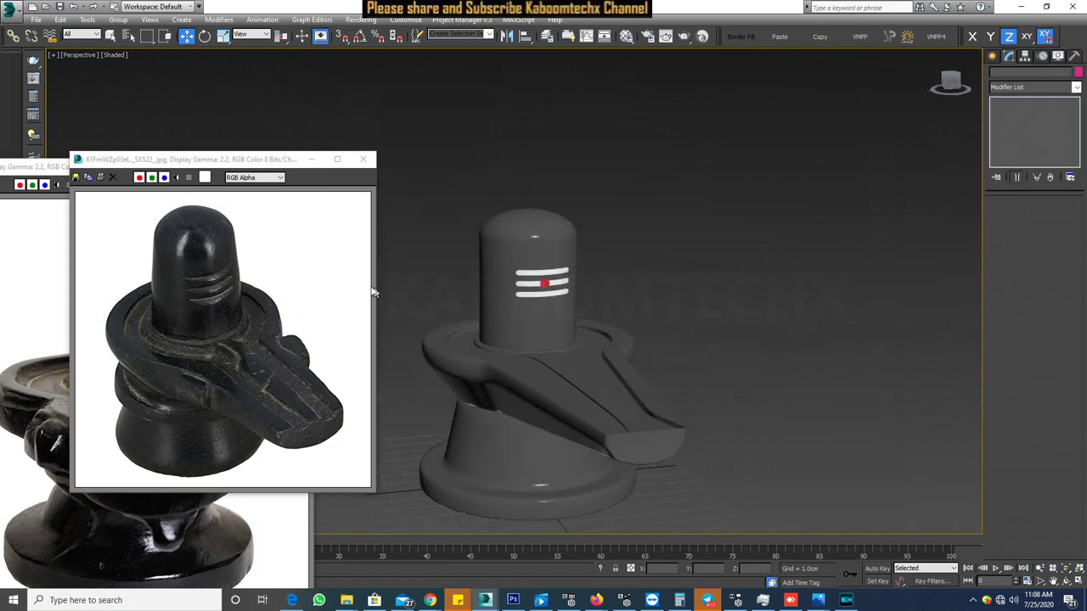
{"action": "left_click", "coordinate": [504, 351]}
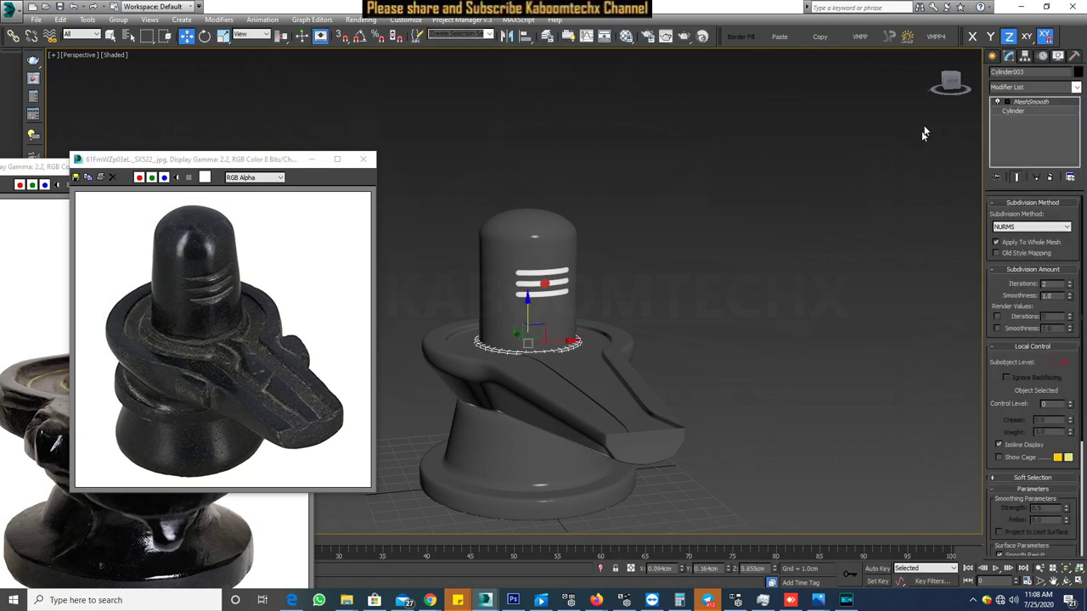
{"action": "left_click", "coordinate": [993, 56]}
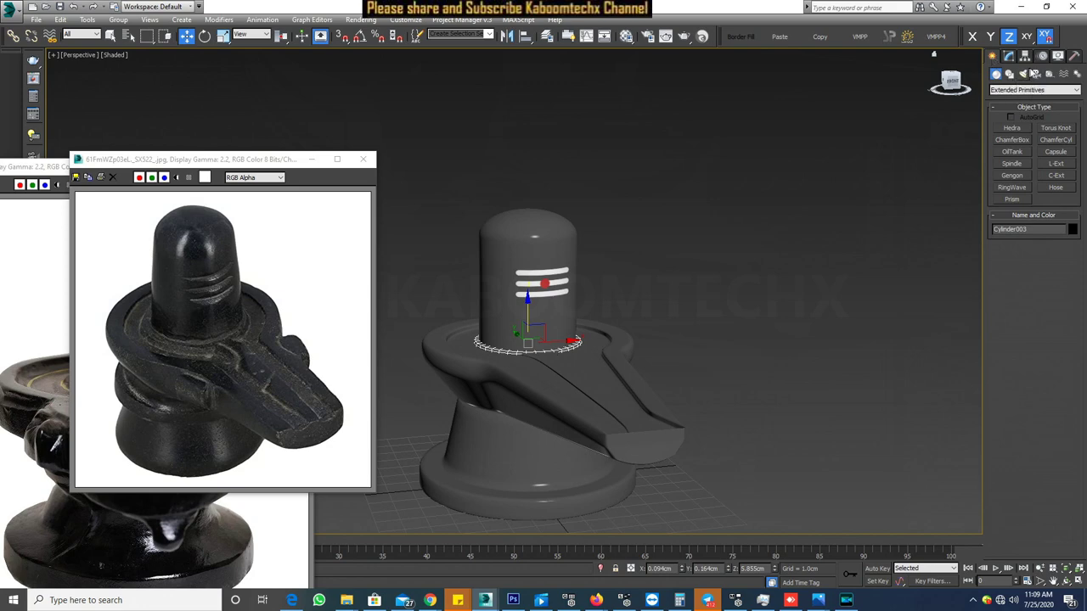
- In Top view, draw two VRayLight plane lights, one on each side of the linga
{"action": "left_click", "coordinate": [1024, 74]}
{"action": "left_click", "coordinate": [1019, 89]}
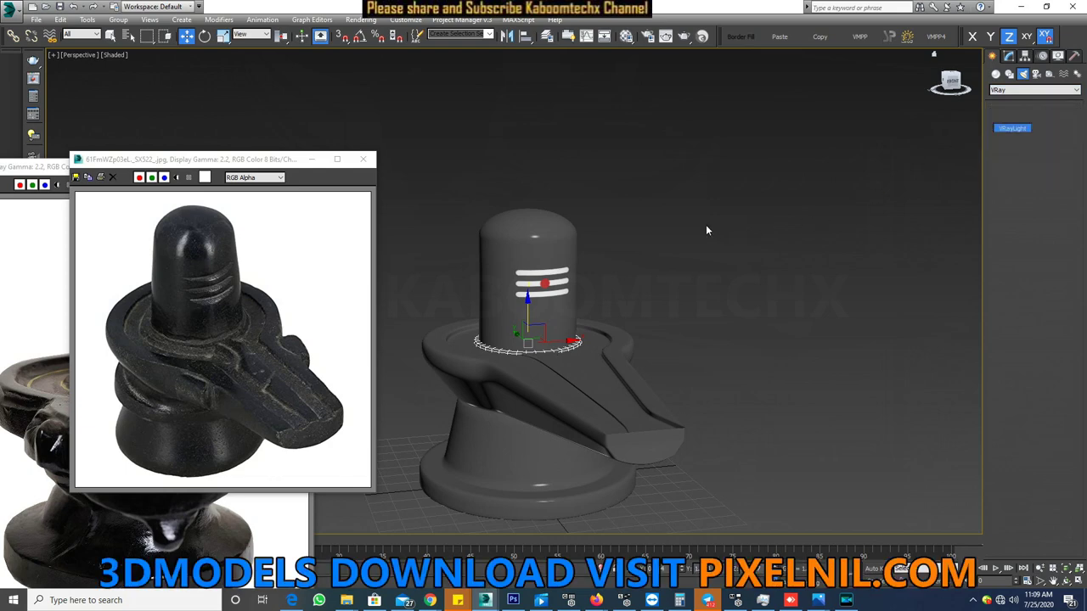
{"action": "key", "text": "t"}
{"action": "scroll", "coordinate": [730, 247], "scroll_direction": "down", "scroll_amount": 5}
{"action": "scroll", "coordinate": [726, 244], "scroll_direction": "down", "scroll_amount": 3}
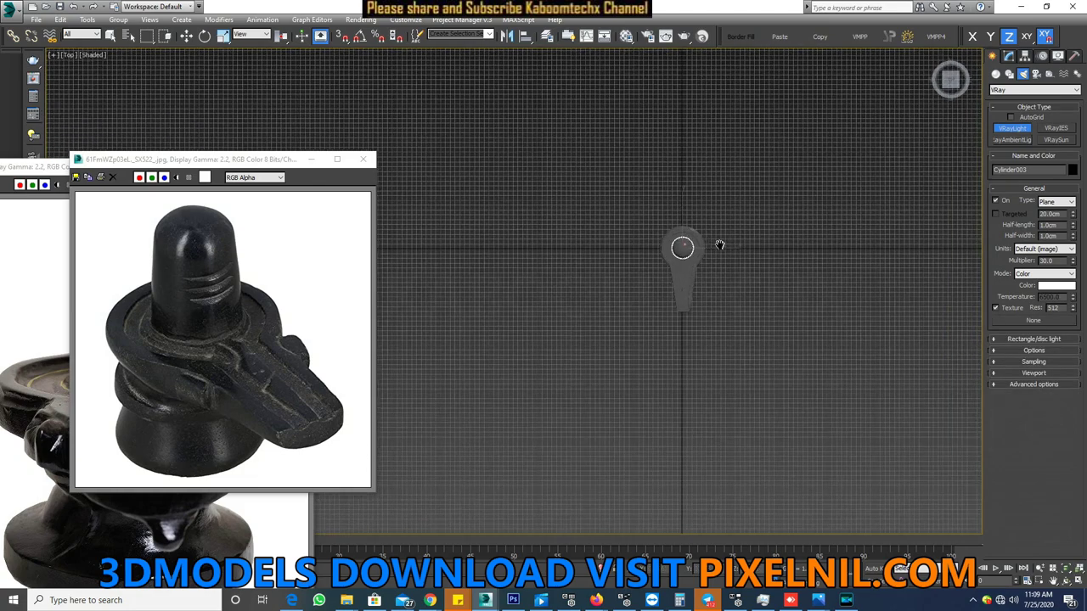
{"action": "left_click_drag", "start_coordinate": [576, 212], "coordinate": [636, 321]}
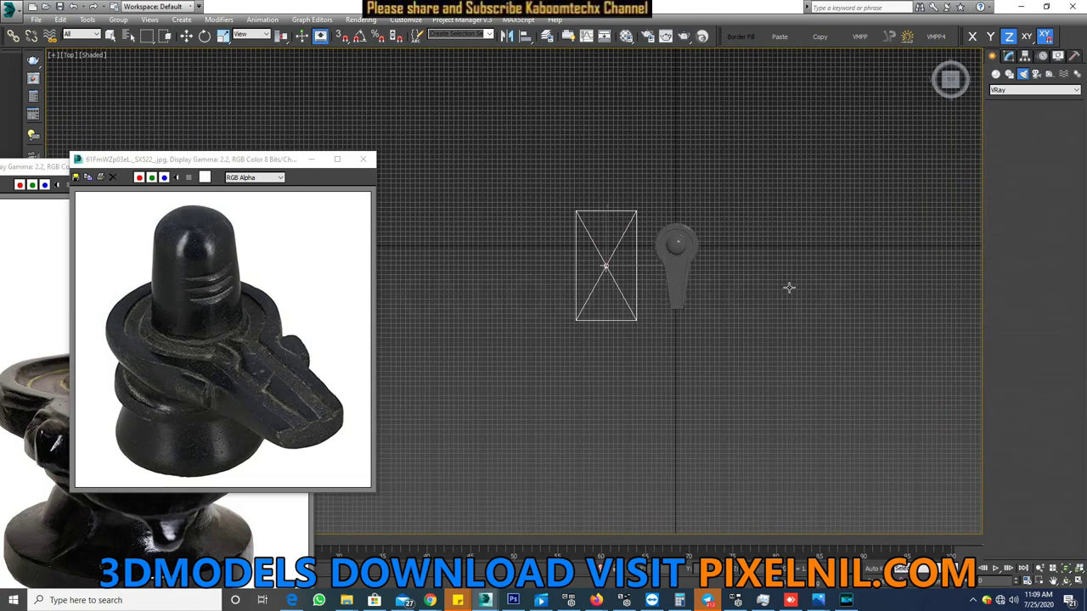
{"action": "left_click_drag", "start_coordinate": [738, 207], "coordinate": [797, 312]}
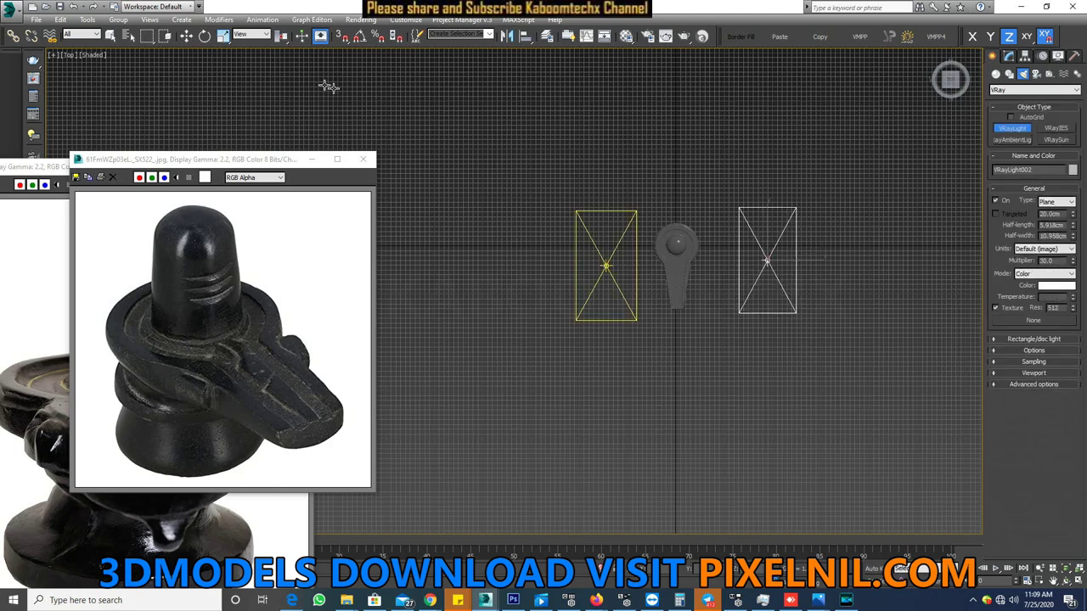
- Rotate each plane light to face the linga and check them in Perspective
{"action": "left_click", "coordinate": [205, 36]}
{"action": "left_click_drag", "start_coordinate": [789, 262], "coordinate": [621, 255]}
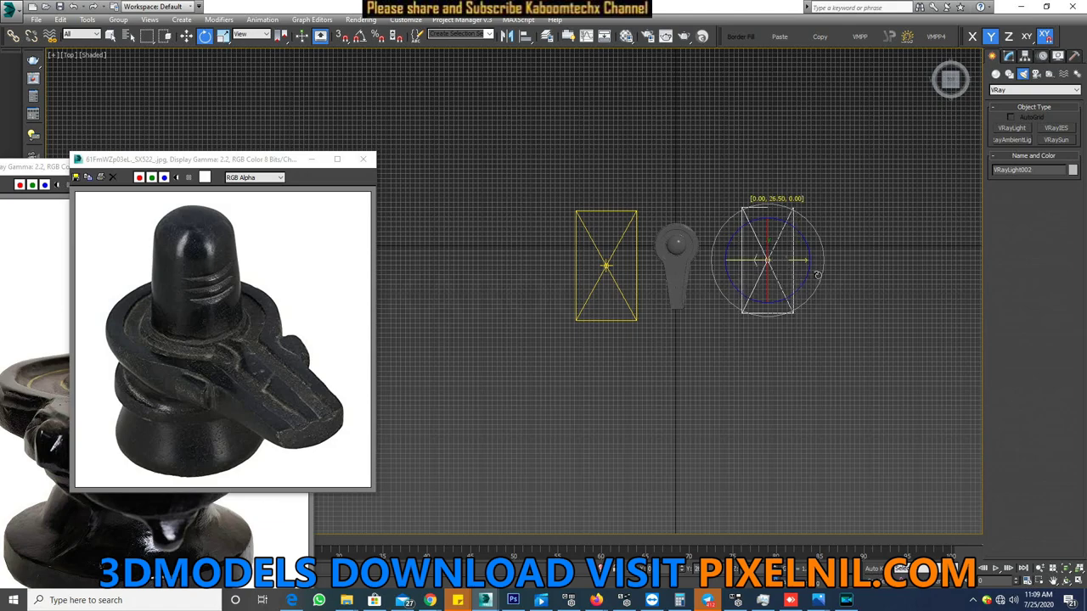
{"action": "left_click", "coordinate": [616, 252]}
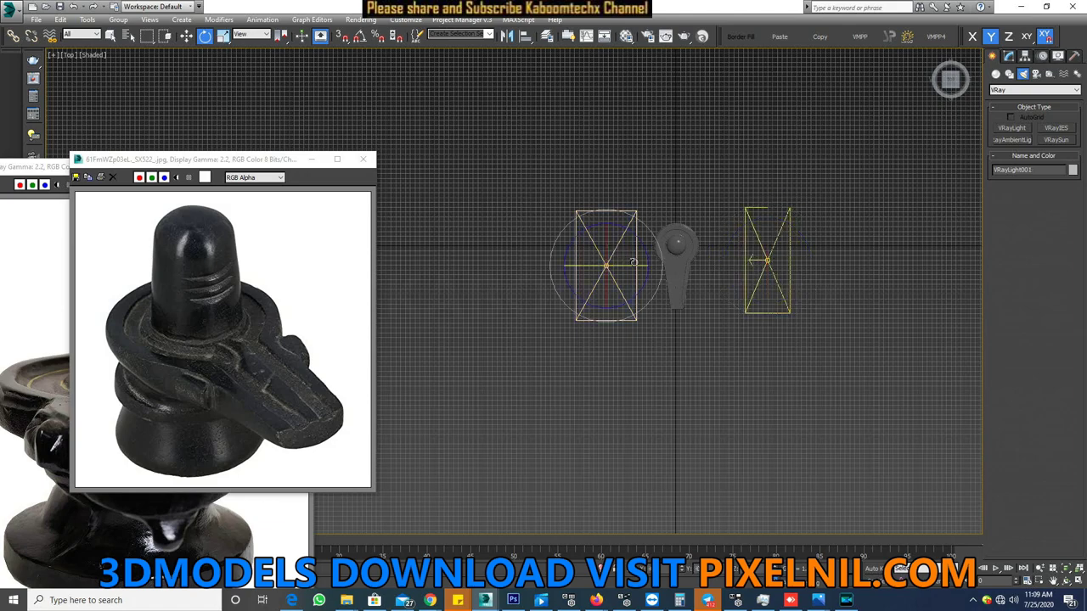
{"action": "left_click_drag", "start_coordinate": [630, 266], "coordinate": [632, 277]}
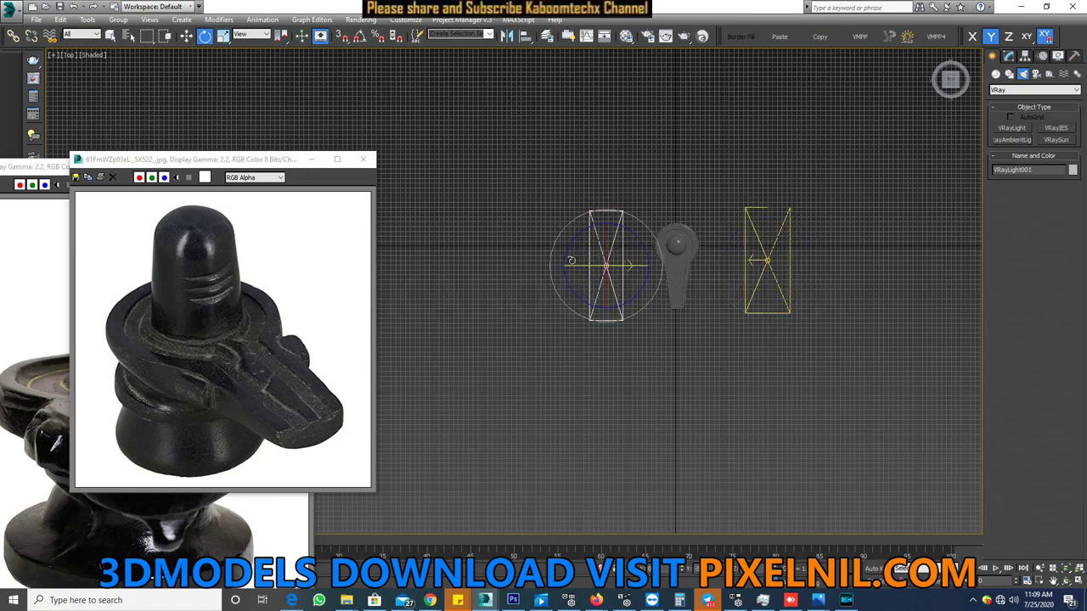
{"action": "scroll", "coordinate": [633, 280], "scroll_direction": "down", "scroll_amount": 3}
{"action": "key", "text": "p"}
{"action": "mouse_move", "coordinate": [632, 281]}
{"action": "middle_mouse_down", "text": "alt"}
{"action": "mouse_move", "coordinate": [715, 221]}
{"action": "mouse_move", "coordinate": [703, 170]}
{"action": "middle_mouse_up", "text": "alt"}
{"action": "left_click", "coordinate": [696, 168], "text": "ctrl"}
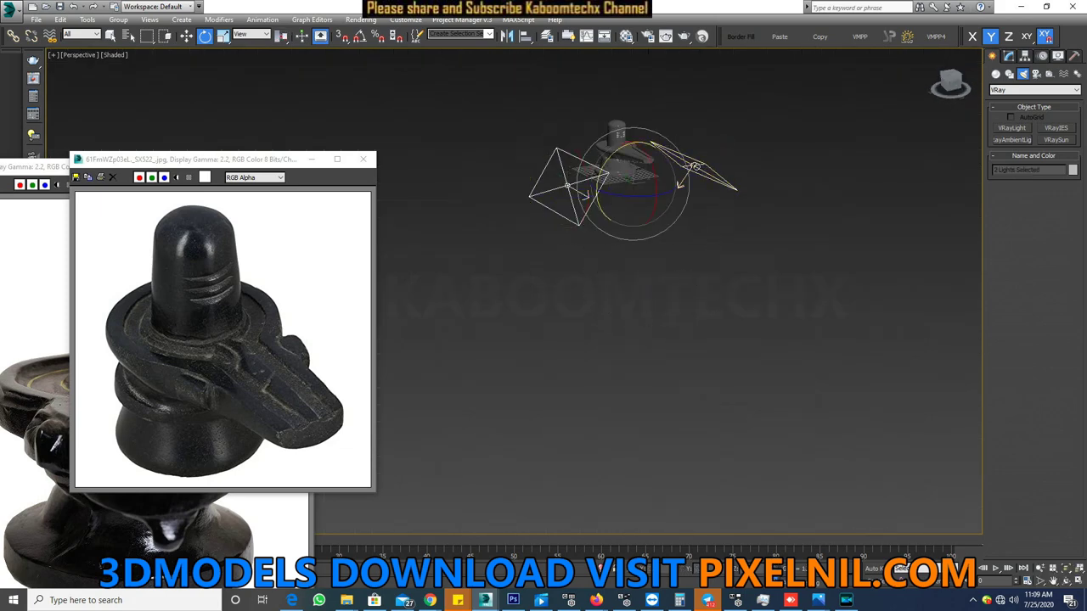
- Move both plane lights up on Z above the linga
{"action": "left_click", "coordinate": [187, 36]}
{"action": "left_click_drag", "start_coordinate": [641, 152], "coordinate": [694, 159]}
{"action": "key", "text": "ctrl+z"}
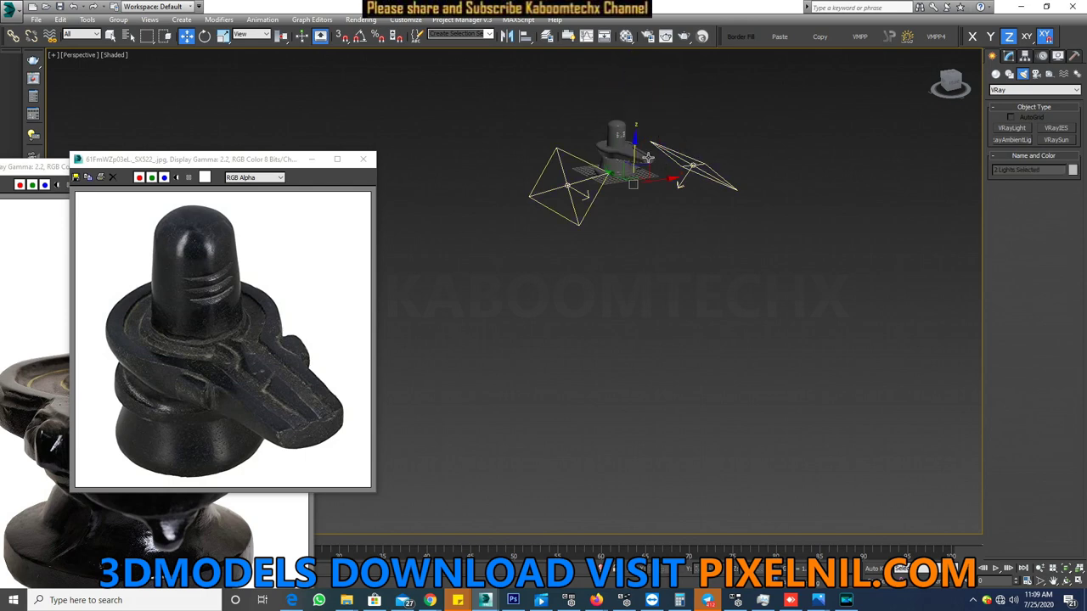
{"action": "left_click_drag", "start_coordinate": [635, 155], "coordinate": [662, 78]}
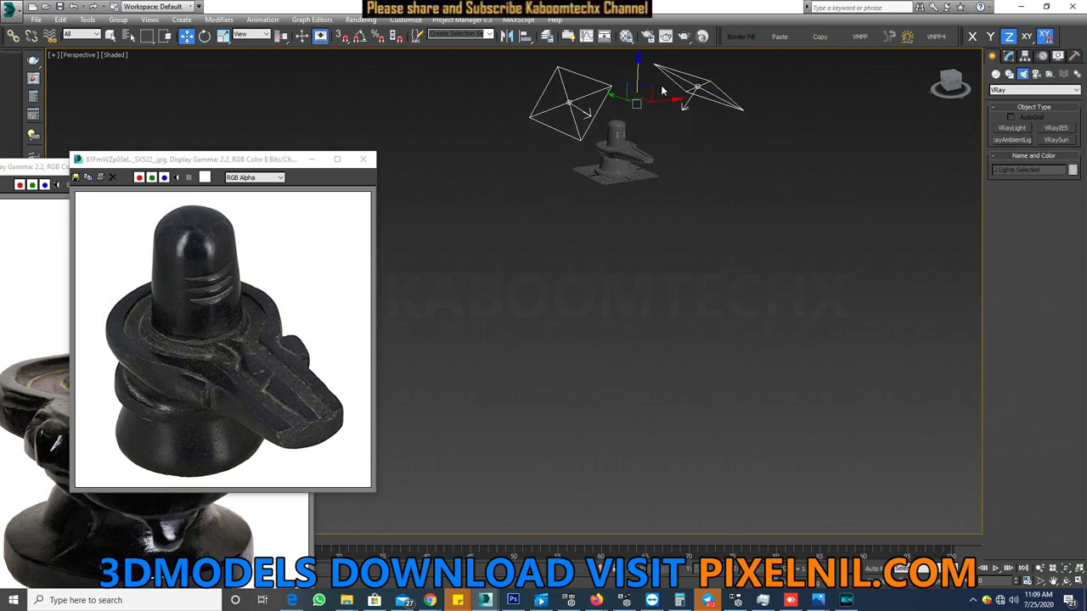
- Inspect the raised lights, restore the four-viewport layout with Alt+W, and clear selection
{"action": "scroll", "coordinate": [666, 145], "scroll_direction": "up", "scroll_amount": 2}
{"action": "scroll", "coordinate": [666, 145], "scroll_direction": "up", "scroll_amount": 3}
{"action": "scroll", "coordinate": [653, 150], "scroll_direction": "up", "scroll_amount": 2}
{"action": "scroll", "coordinate": [671, 169], "scroll_direction": "up", "scroll_amount": 2}
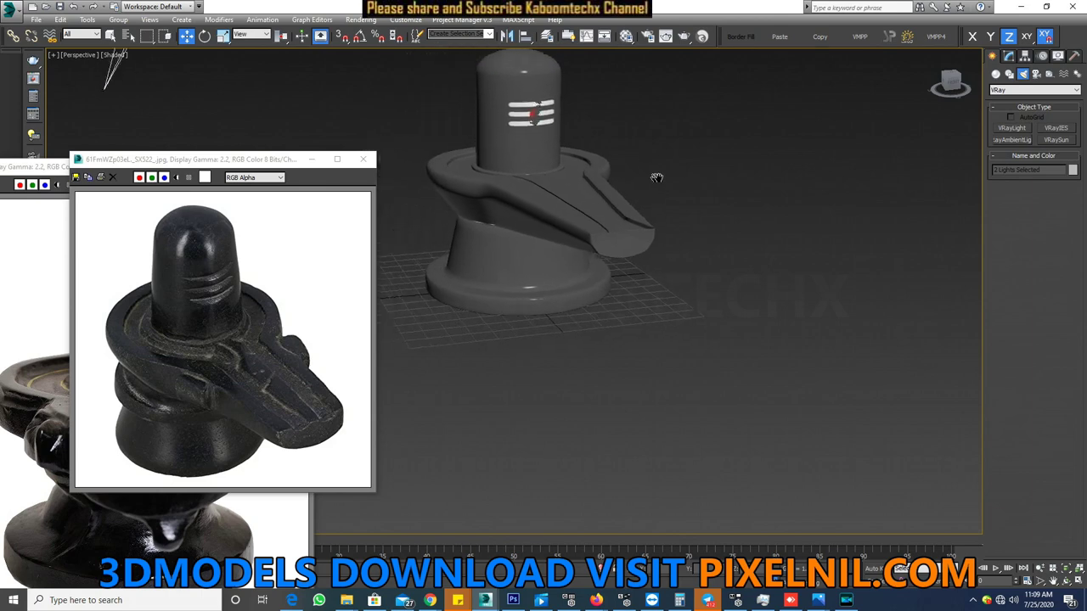
{"action": "scroll", "coordinate": [671, 183], "scroll_direction": "up", "scroll_amount": 2}
{"action": "middle_click_drag", "start_coordinate": [661, 187], "coordinate": [719, 225]}
{"action": "scroll", "coordinate": [722, 238], "scroll_direction": "down", "scroll_amount": 2}
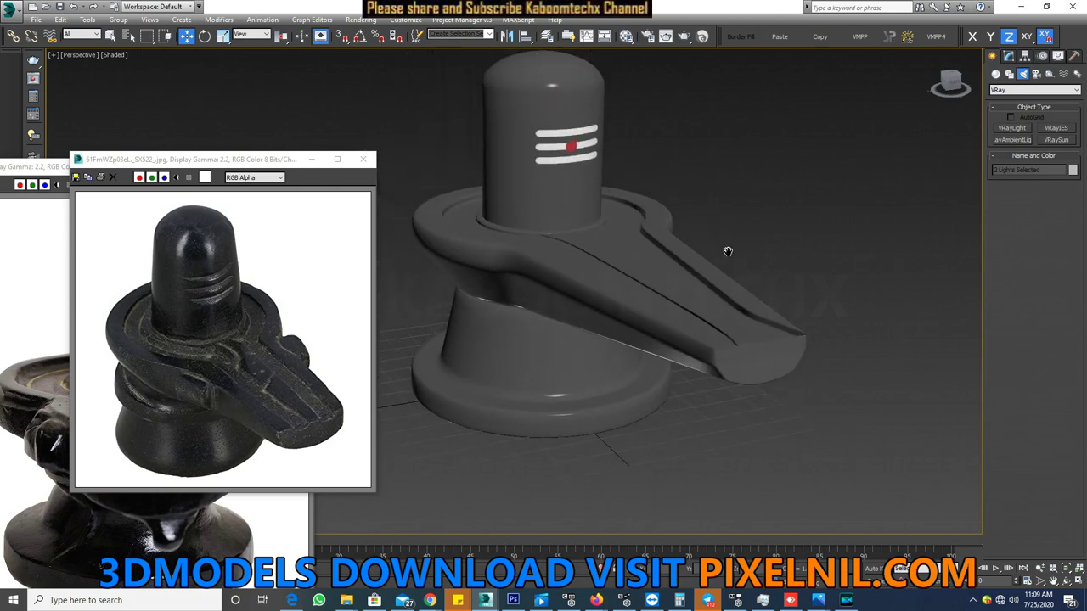
{"action": "scroll", "coordinate": [692, 249], "scroll_direction": "down", "scroll_amount": 2}
{"action": "scroll", "coordinate": [649, 235], "scroll_direction": "up", "scroll_amount": 4}
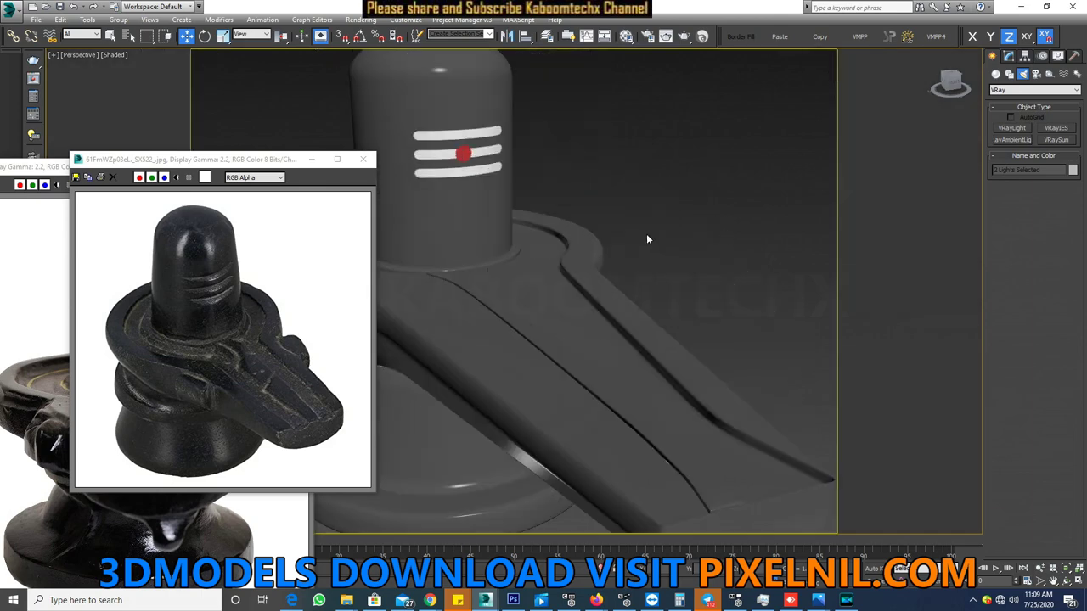
{"action": "scroll", "coordinate": [645, 234], "scroll_direction": "down", "scroll_amount": 2}
{"action": "scroll", "coordinate": [619, 237], "scroll_direction": "up", "scroll_amount": 1}
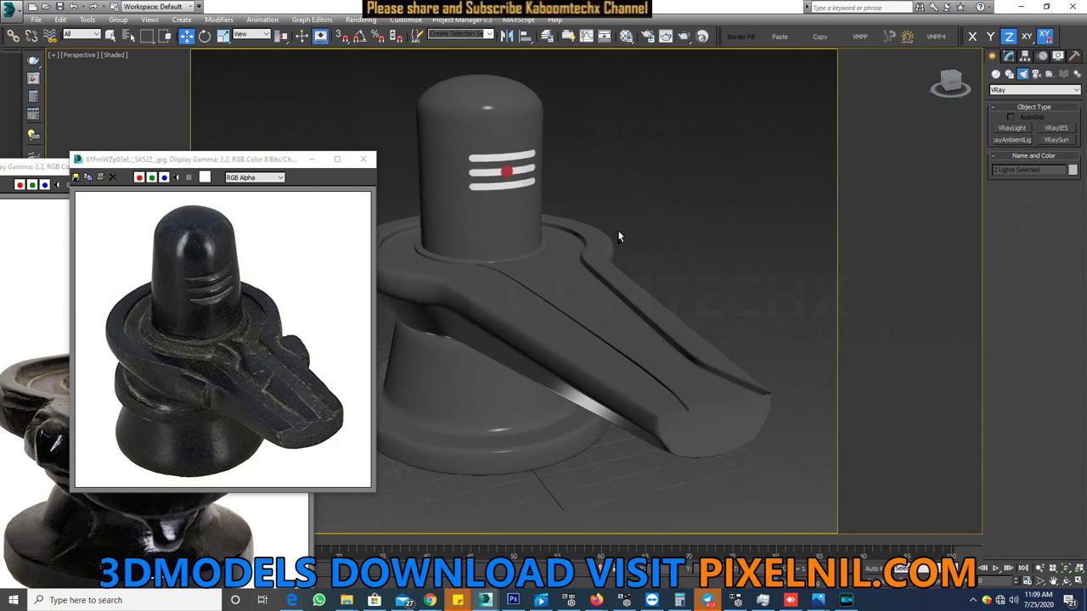
{"action": "key", "text": "alt+w"}
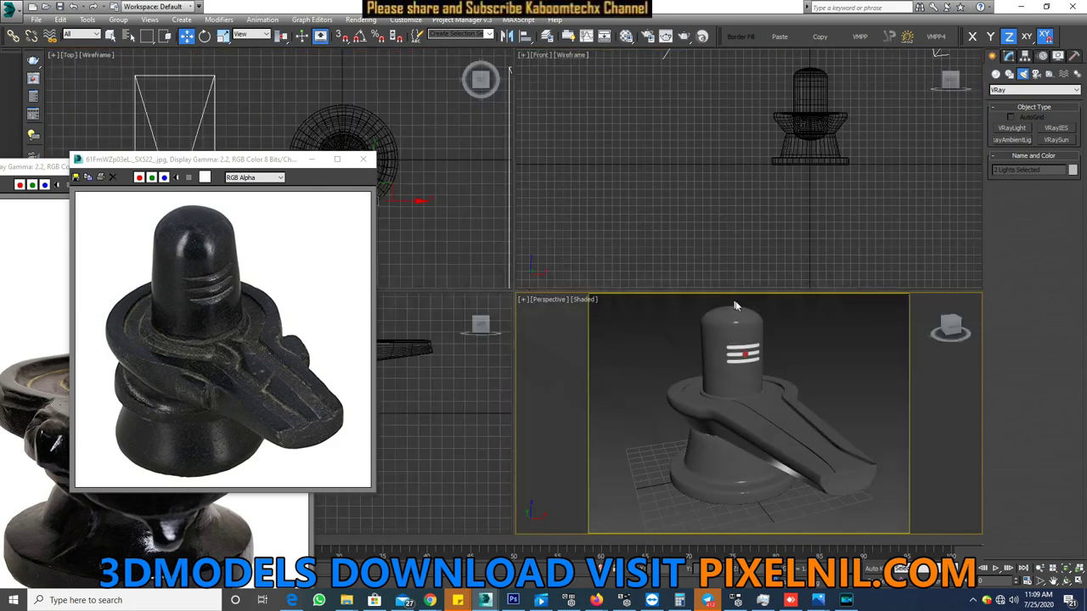
{"action": "left_click", "coordinate": [815, 336]}
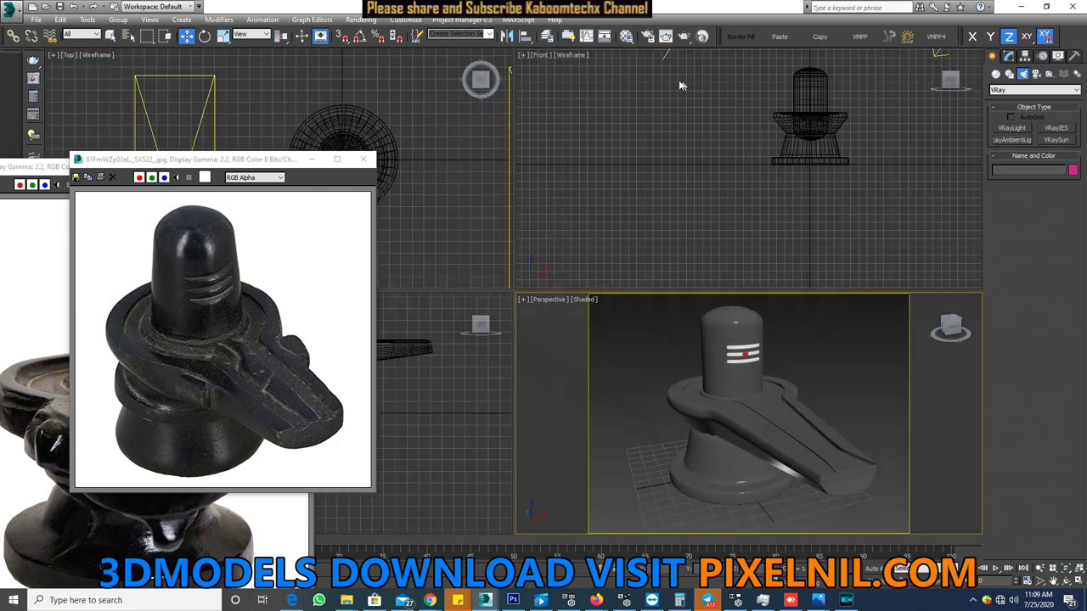
{"action": "left_click", "coordinate": [652, 37]}
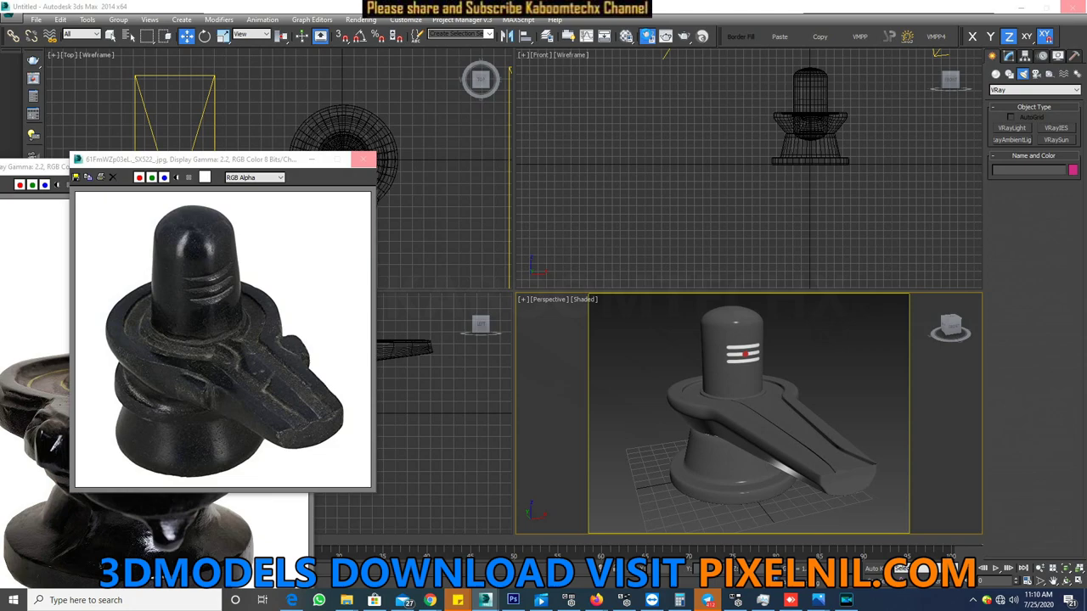
- In Render Setup's V-Ray tab, set Image sampler to Bucket, expand Frame buffer, and render
{"action": "left_click", "coordinate": [646, 35]}
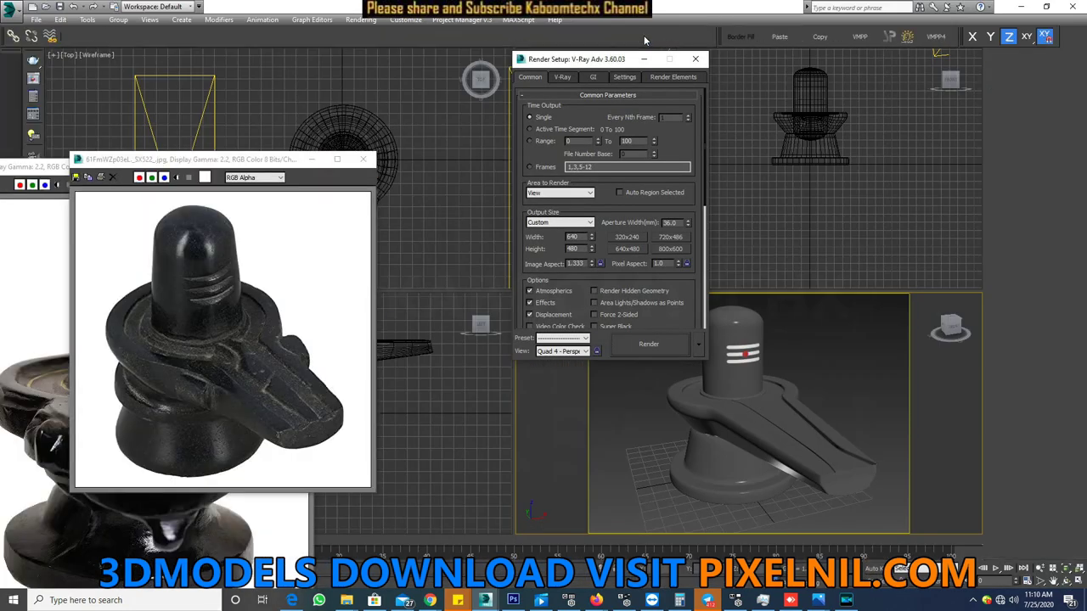
{"action": "left_click", "coordinate": [566, 77]}
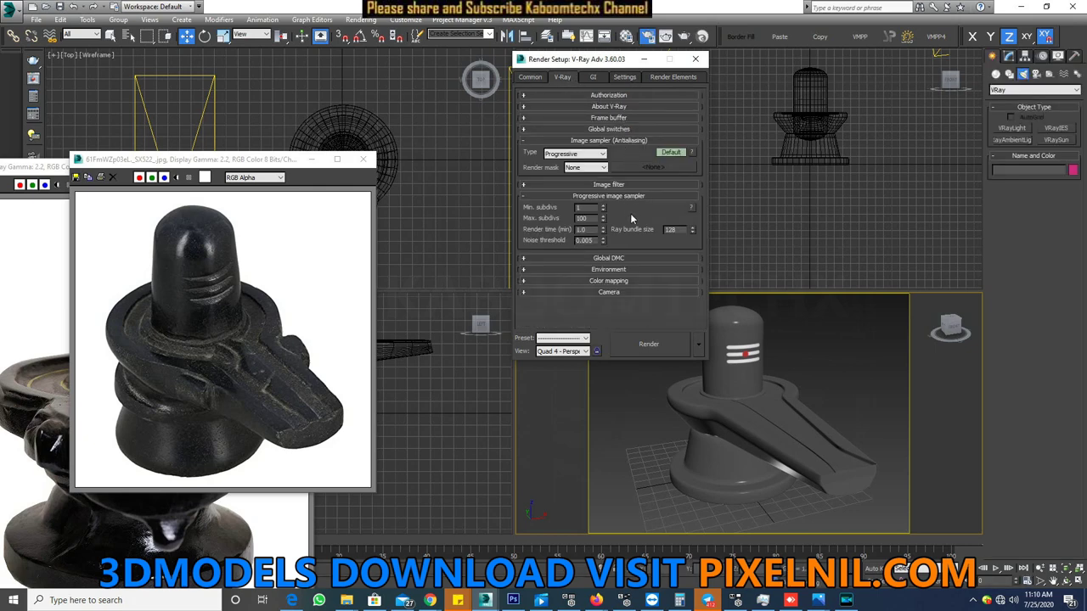
{"action": "left_click", "coordinate": [575, 154]}
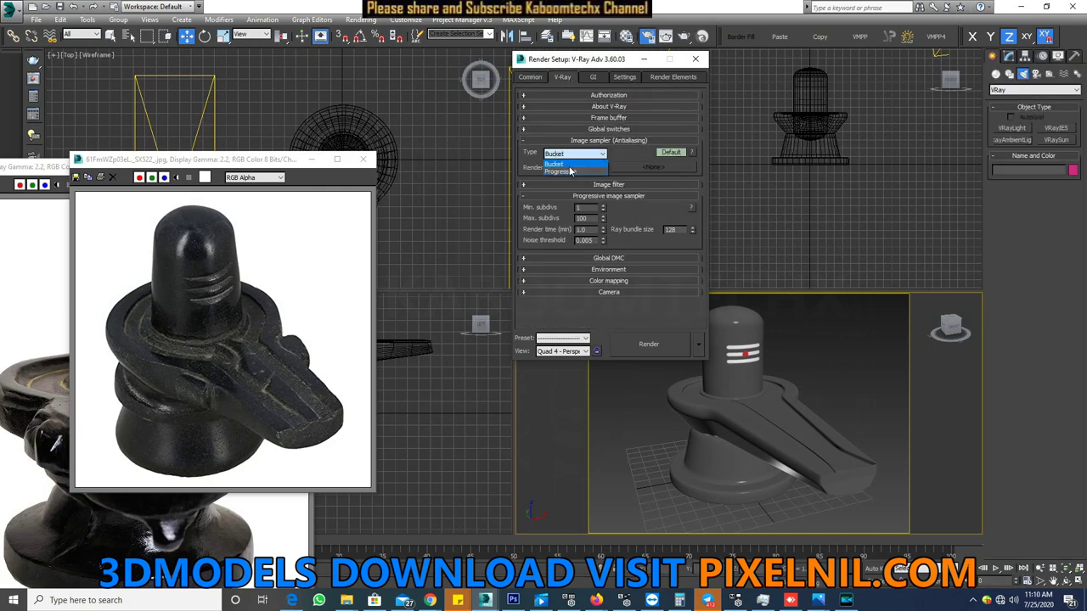
{"action": "left_click", "coordinate": [578, 164]}
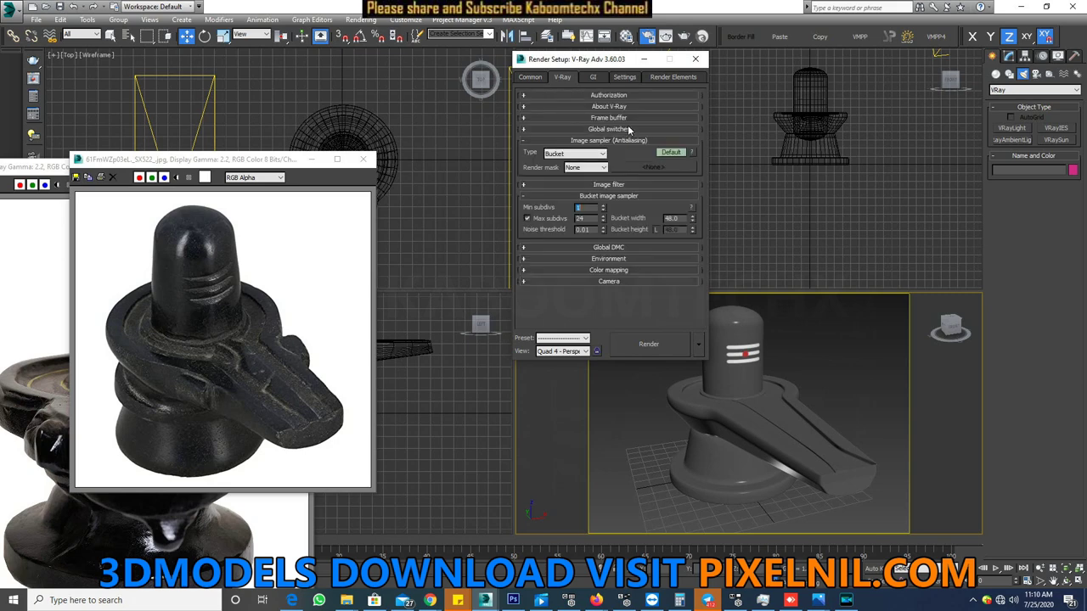
{"action": "left_click", "coordinate": [628, 116]}
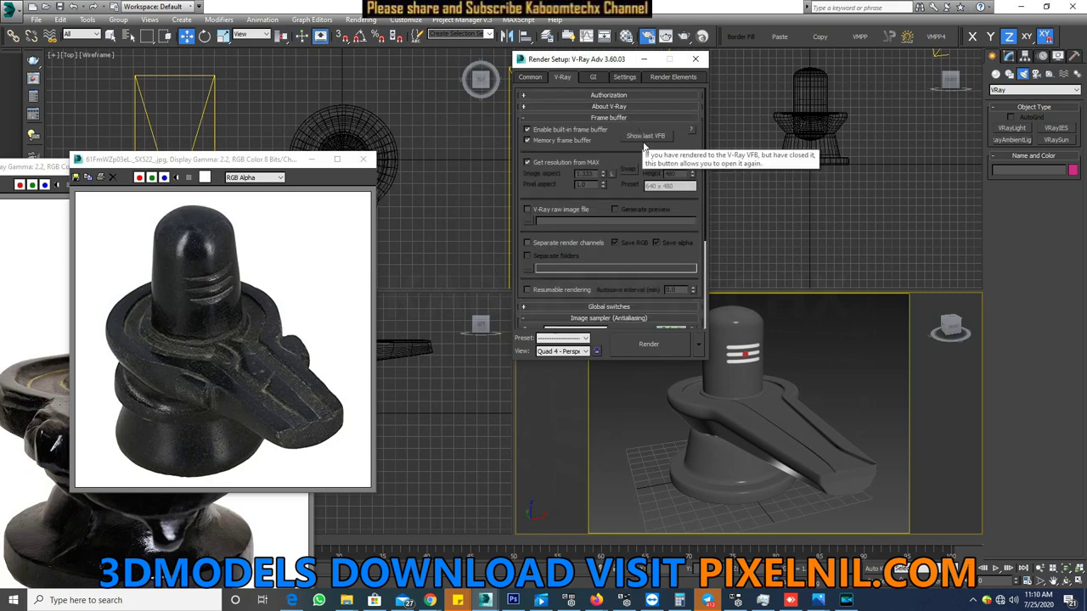
{"action": "left_click", "coordinate": [661, 343]}
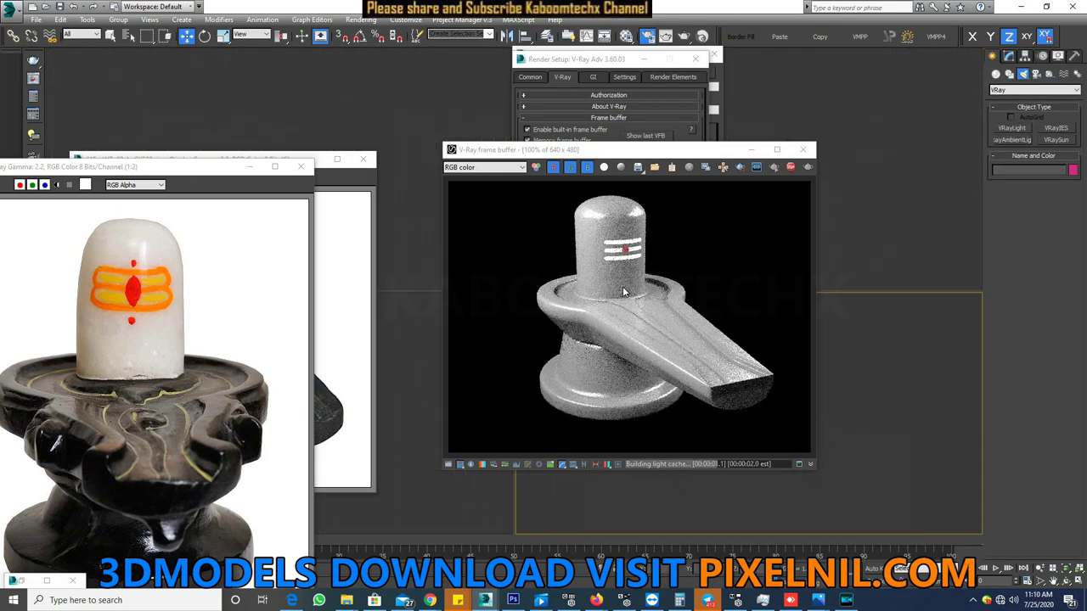
- Stop the render, start interactive rendering, and toggle sRGB display on and off
{"action": "left_click", "coordinate": [791, 168]}
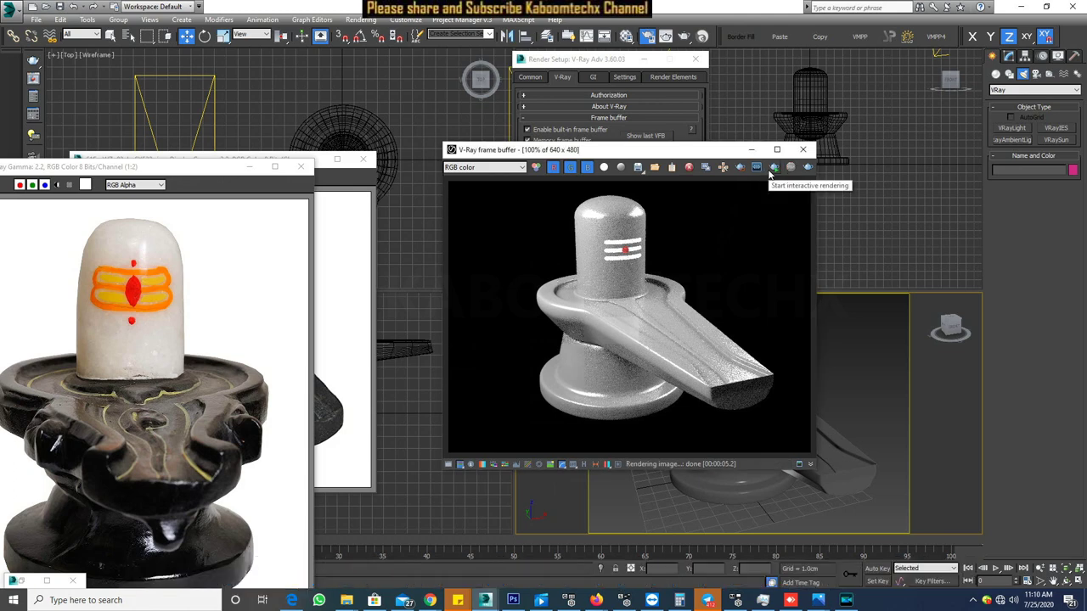
{"action": "left_click", "coordinate": [770, 174]}
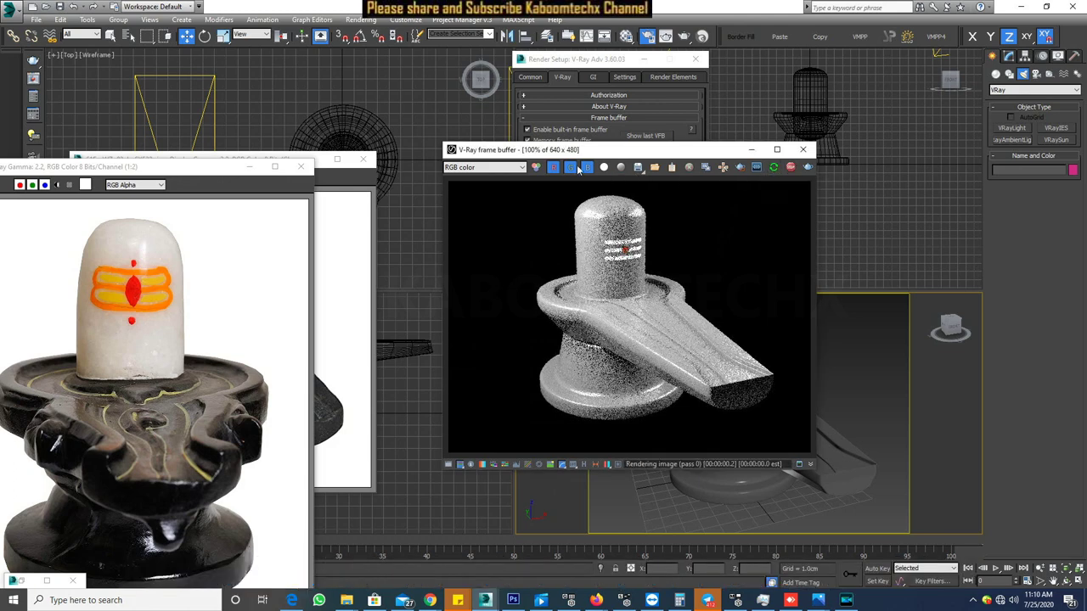
{"action": "left_click_drag", "start_coordinate": [631, 154], "coordinate": [832, 154]}
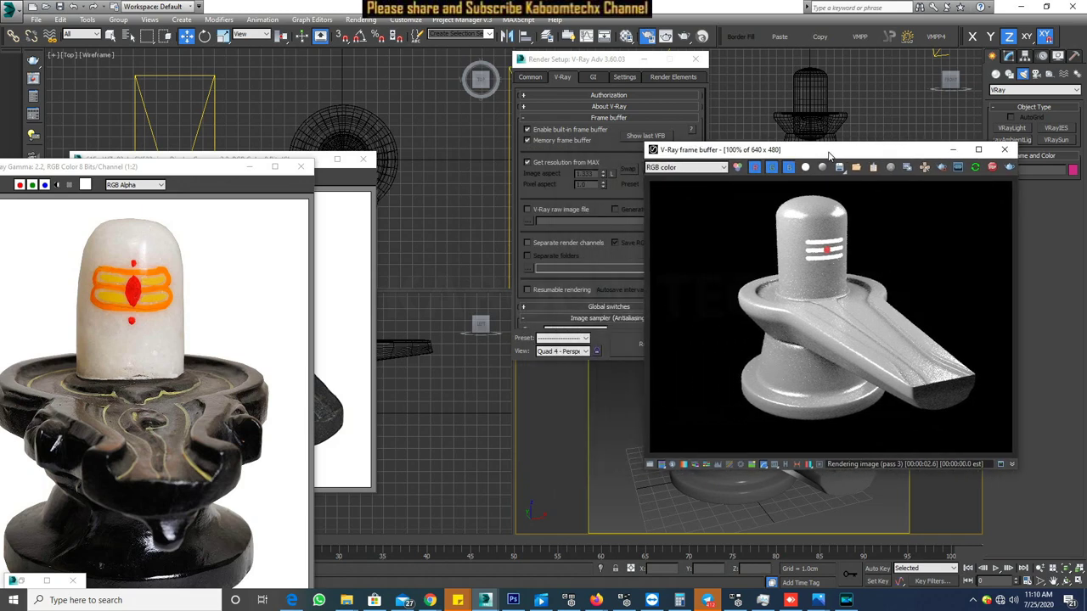
{"action": "left_click", "coordinate": [624, 52]}
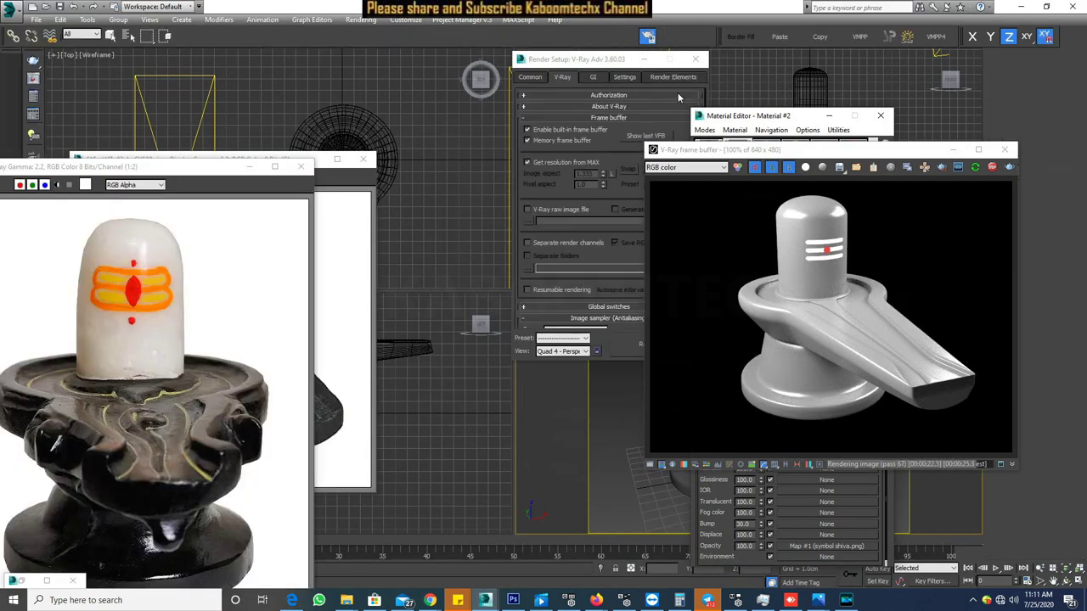
{"action": "left_click", "coordinate": [765, 465]}
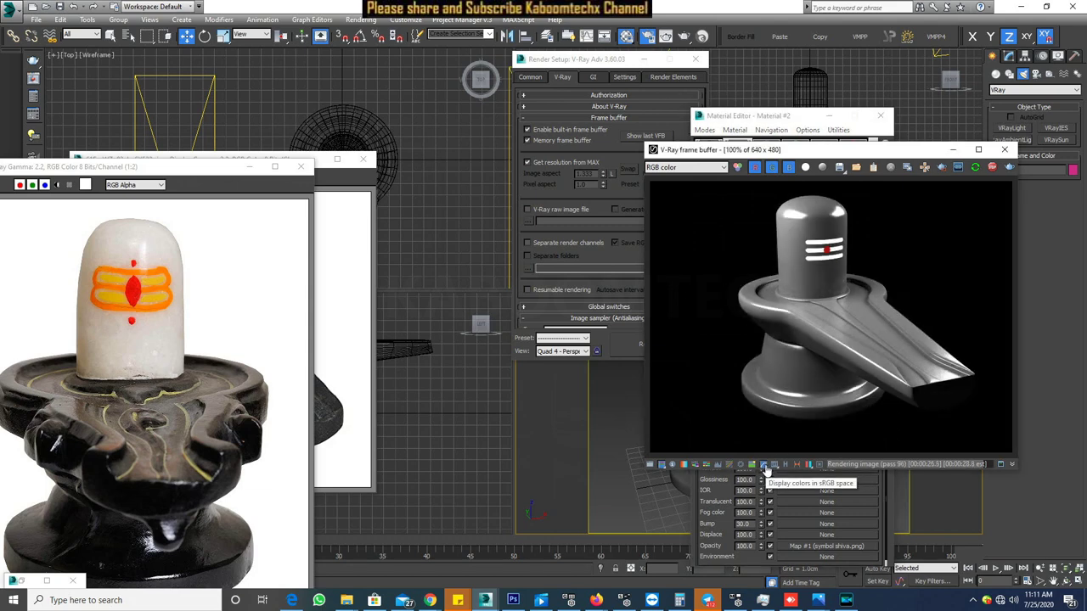
{"action": "left_click", "coordinate": [765, 466]}
{"action": "left_click", "coordinate": [765, 466]}
- Check the Rendering menu and close the preference settings window
{"action": "left_click", "coordinate": [362, 19]}
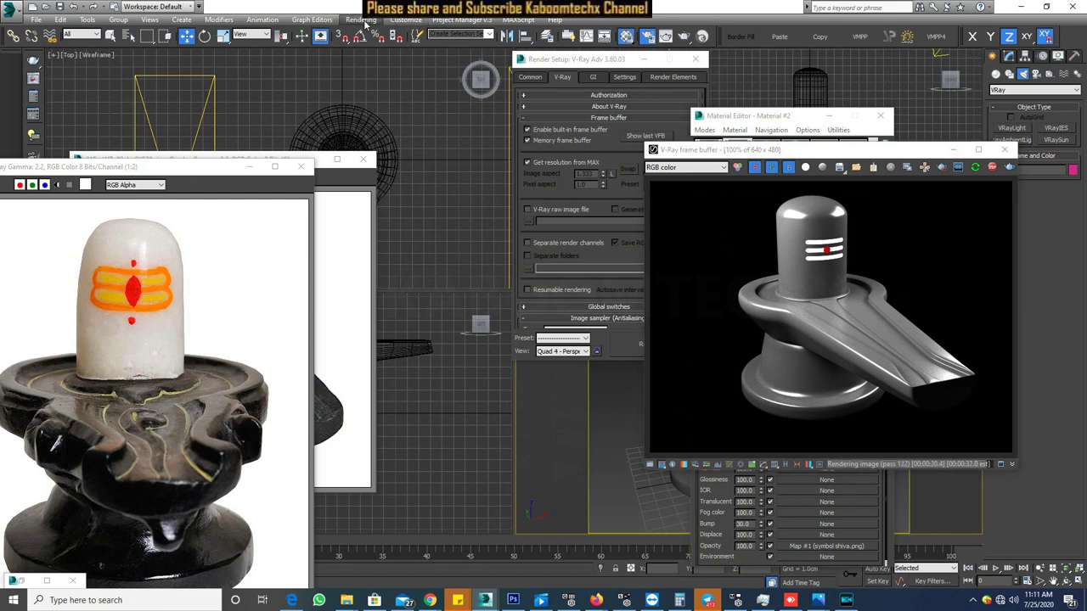
{"action": "left_click", "coordinate": [362, 19]}
{"action": "left_click", "coordinate": [386, 280]}
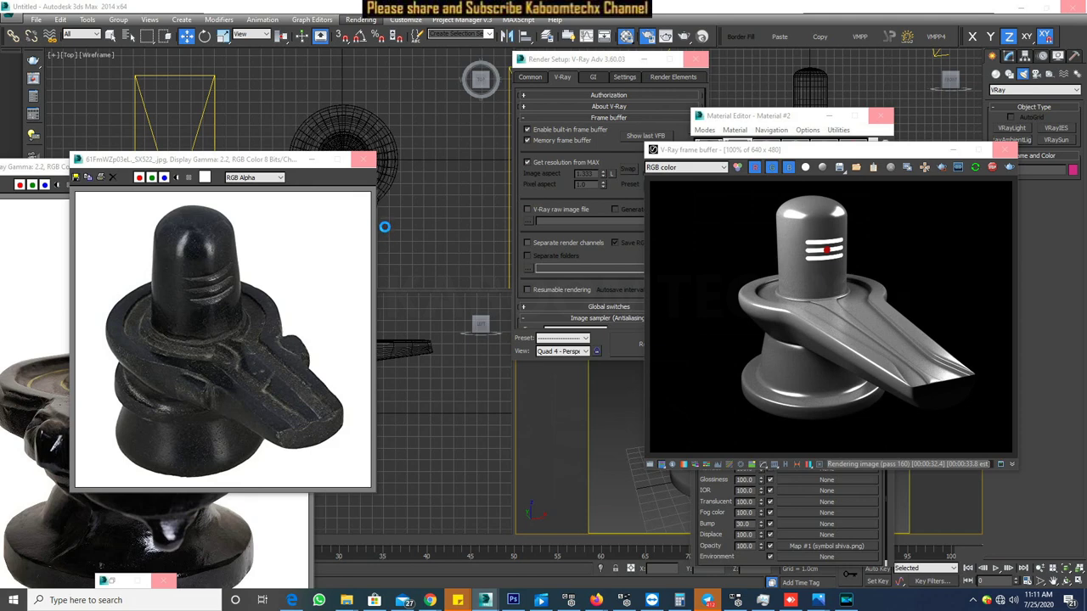
{"action": "left_click", "coordinate": [620, 464]}
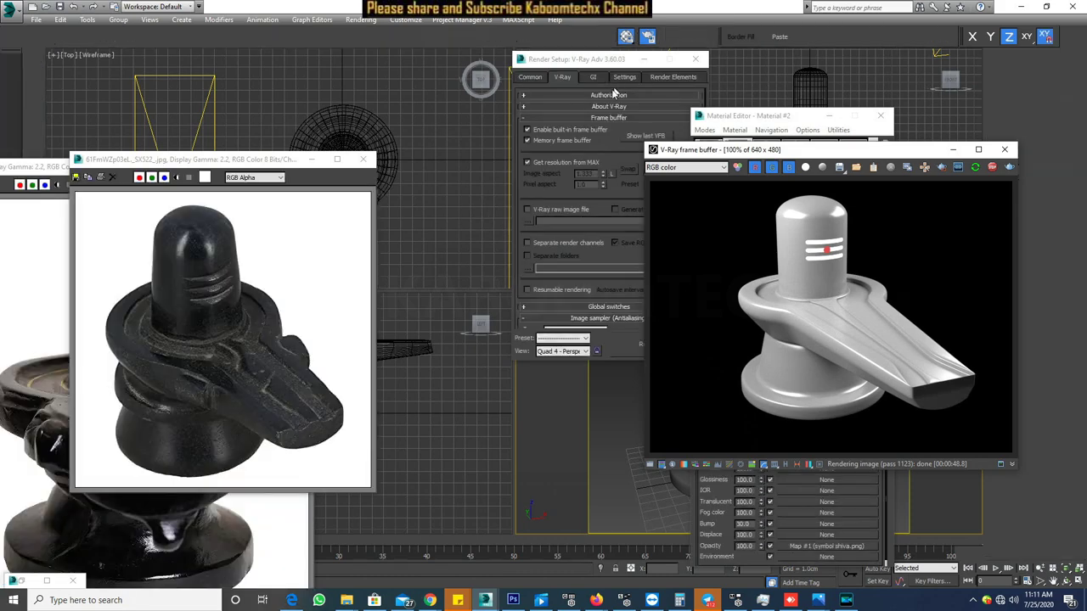
- Move the Material Editor off the render and compare with the white-topped reference photo
{"action": "left_click", "coordinate": [737, 117]}
{"action": "left_click_drag", "start_coordinate": [739, 117], "coordinate": [431, 92]}
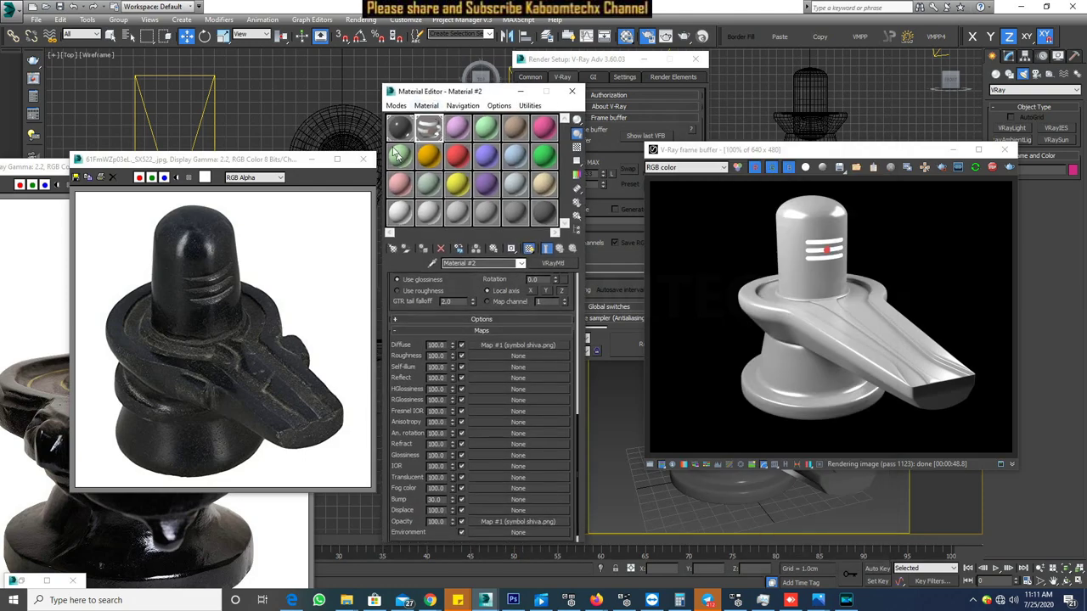
{"action": "left_click", "coordinate": [399, 127]}
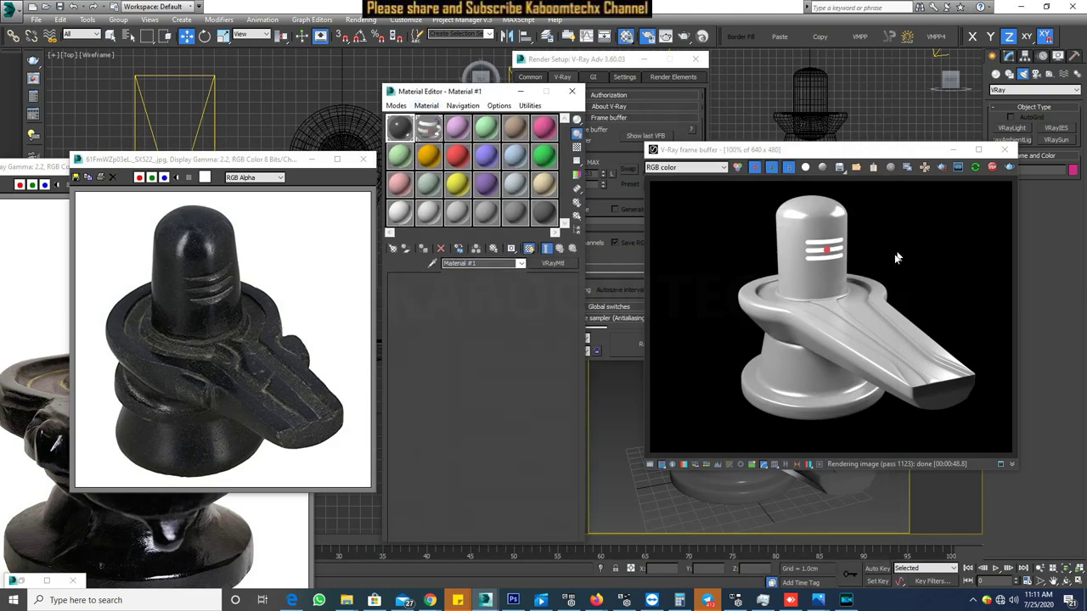
{"action": "key", "text": "alt+Tab"}
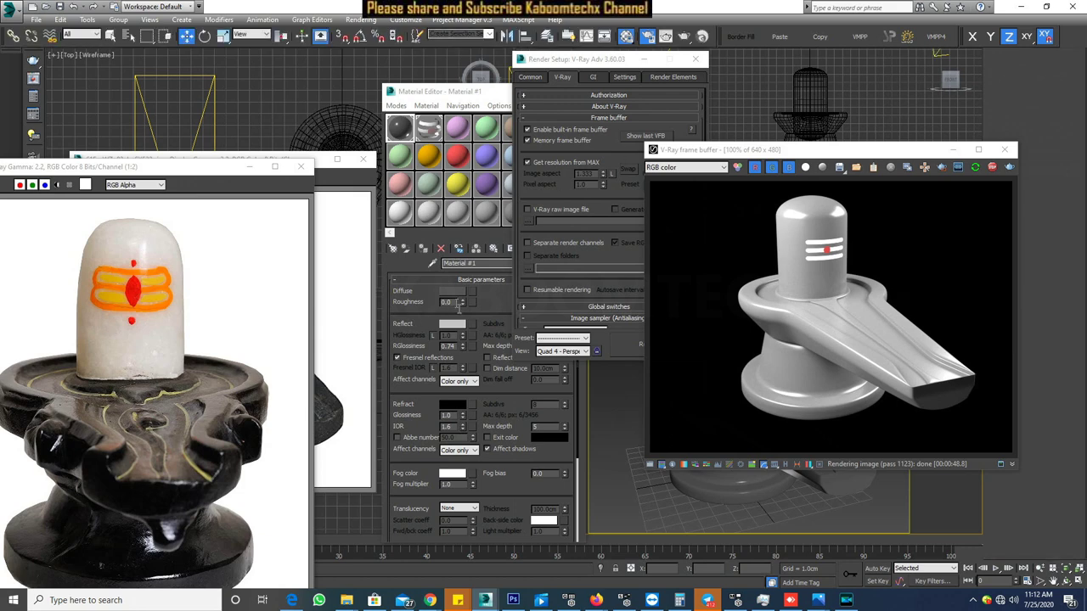
- Make the pink third sample slot active and open the Material/Map Browser
{"action": "left_click", "coordinate": [431, 152]}
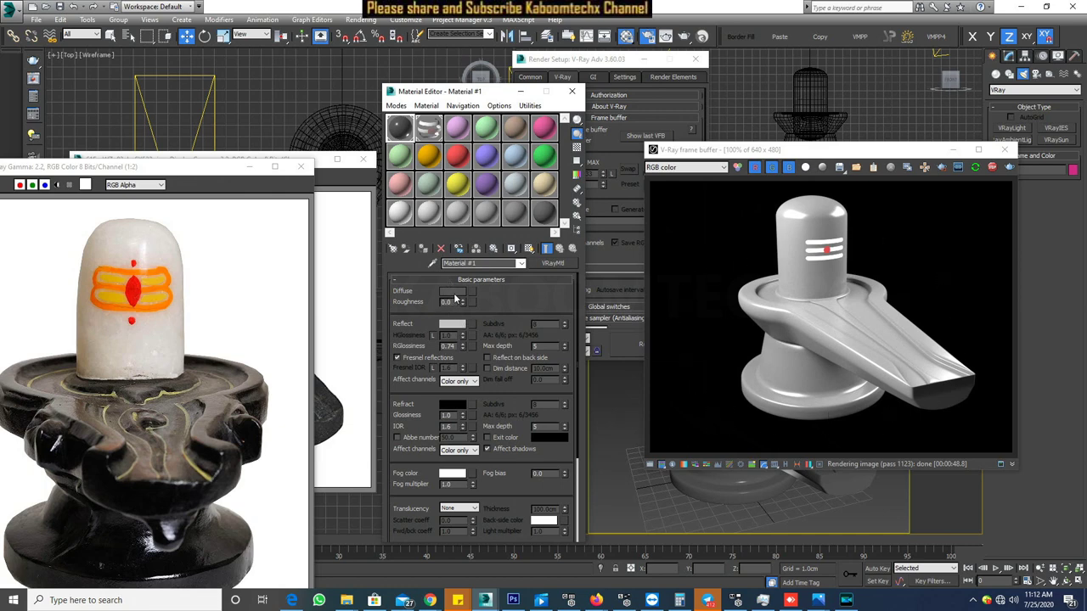
{"action": "left_click", "coordinate": [458, 129]}
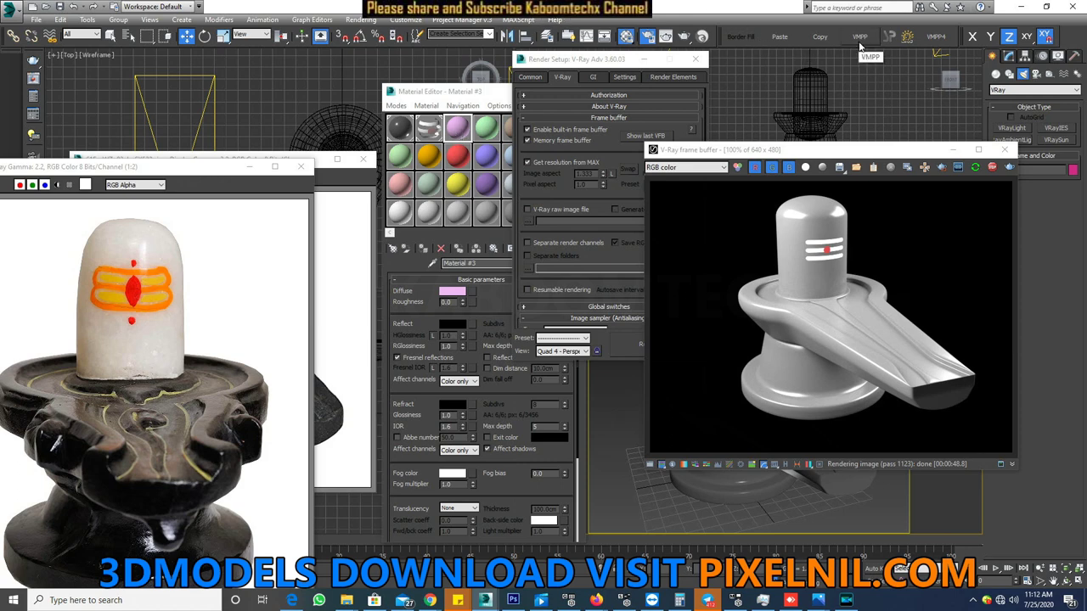
{"action": "left_click", "coordinate": [399, 251]}
{"action": "left_click", "coordinate": [396, 249]}
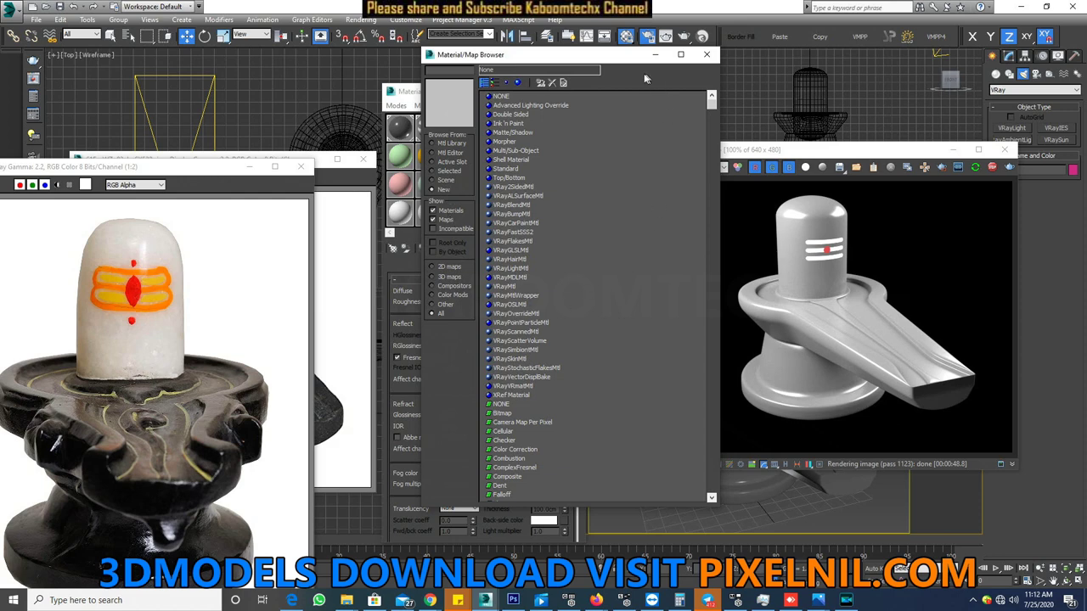
- Set Browse From to Mtl Library and open the AS_vray_v2_stone library file
{"action": "scroll", "coordinate": [547, 206], "scroll_direction": "down", "scroll_amount": 15}
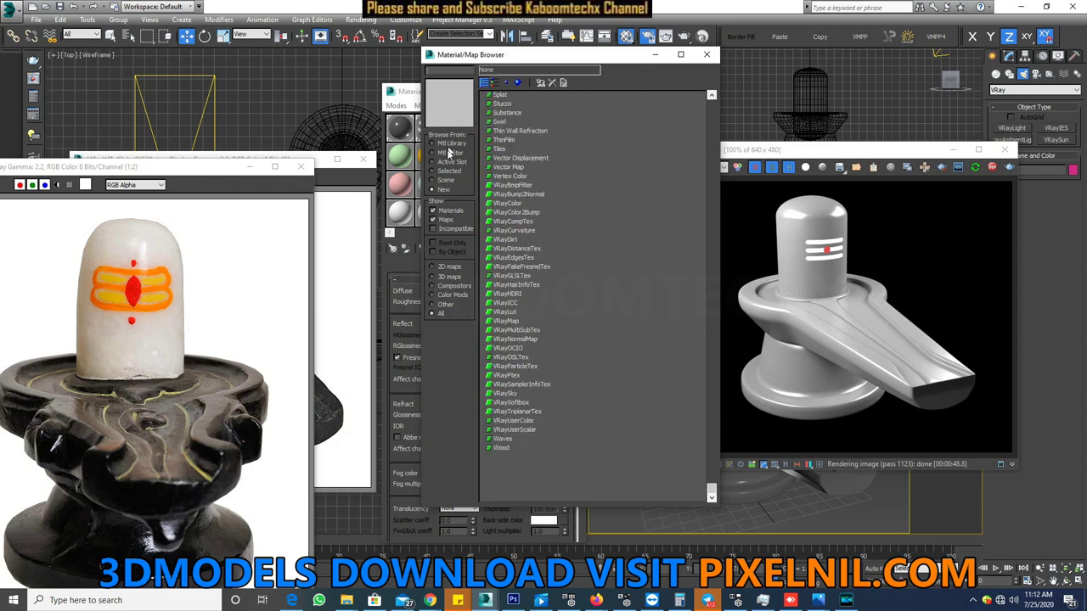
{"action": "left_click", "coordinate": [439, 146]}
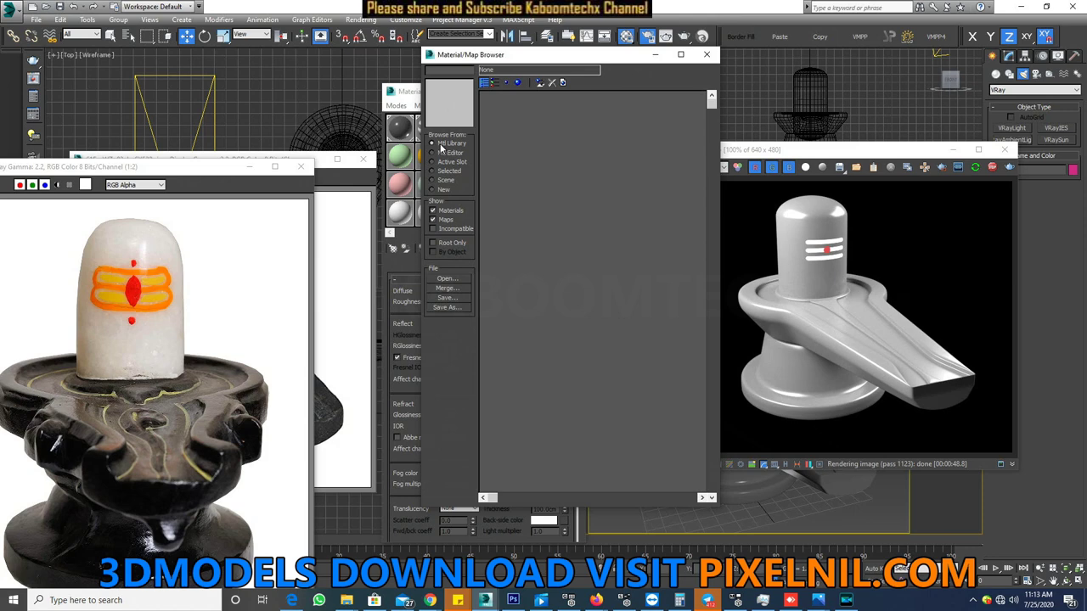
{"action": "left_click", "coordinate": [463, 278]}
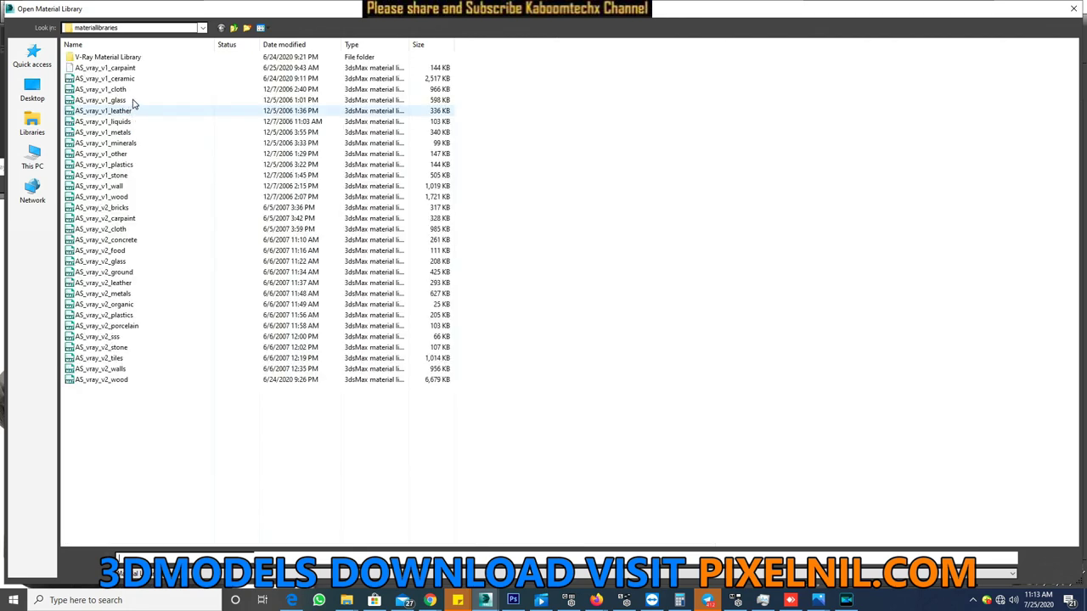
{"action": "double_click", "coordinate": [132, 105]}
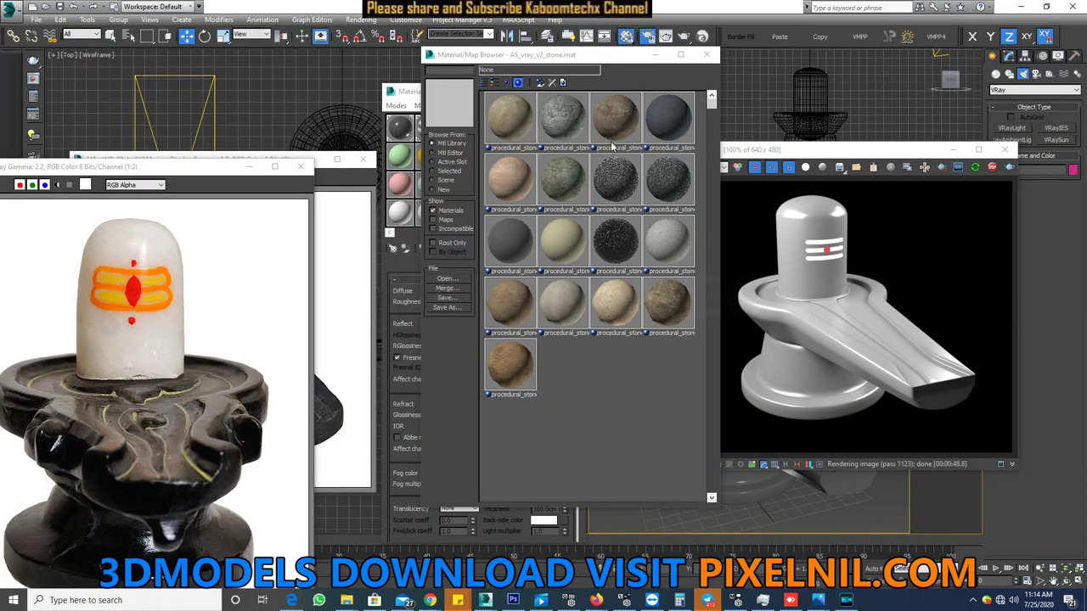
- Load the procedural_stone_01 material into the green row-two sample slot
{"action": "left_click", "coordinate": [521, 120]}
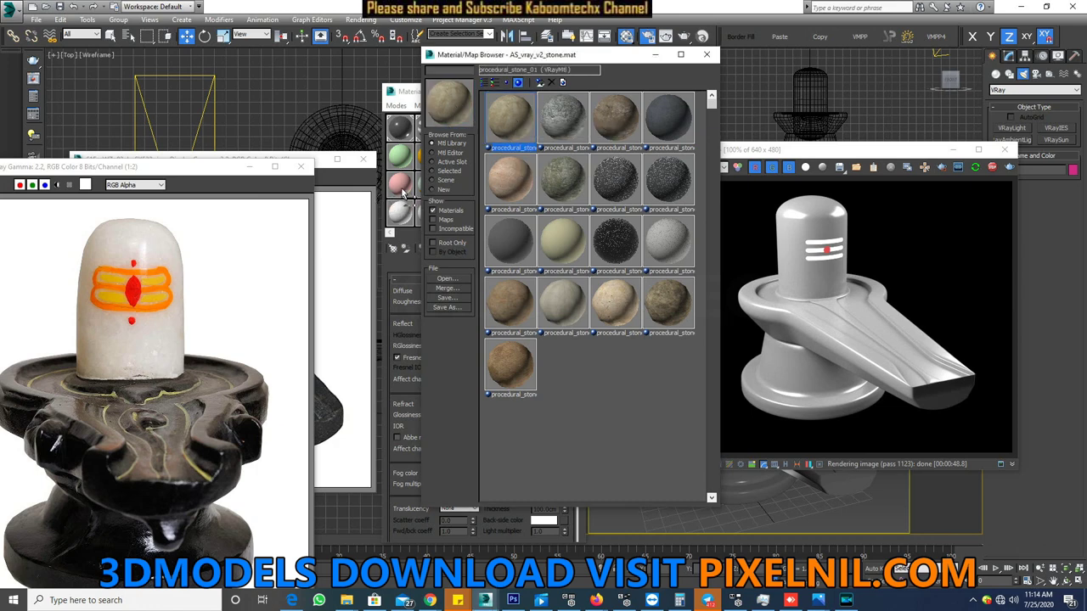
{"action": "left_click_drag", "start_coordinate": [404, 185], "coordinate": [526, 122]}
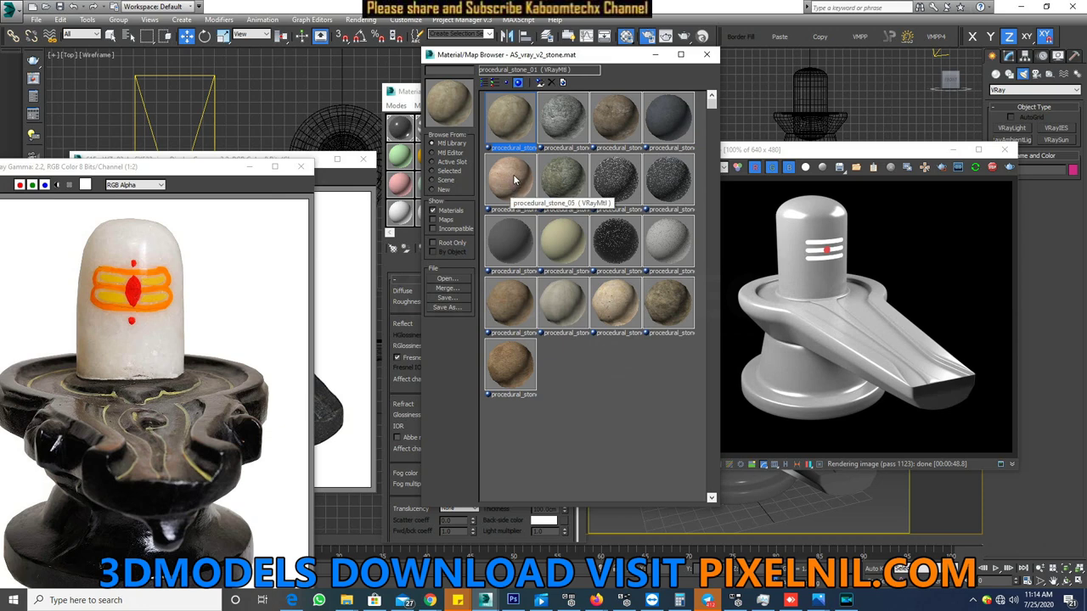
{"action": "left_click_drag", "start_coordinate": [514, 179], "coordinate": [514, 115]}
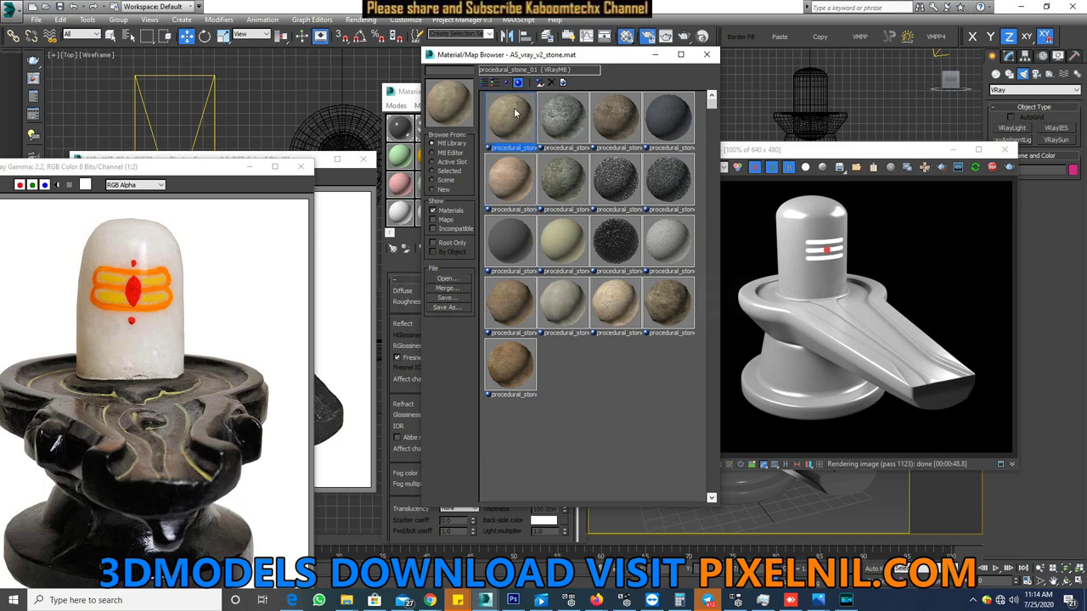
{"action": "left_click", "coordinate": [396, 164]}
{"action": "left_click", "coordinate": [397, 163]}
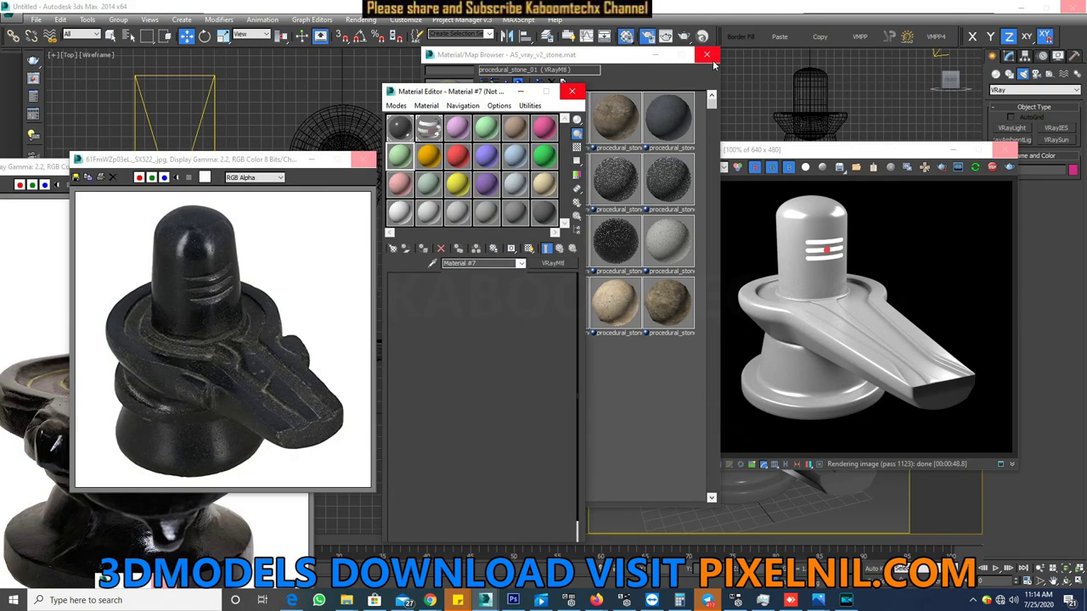
{"action": "left_click", "coordinate": [713, 64]}
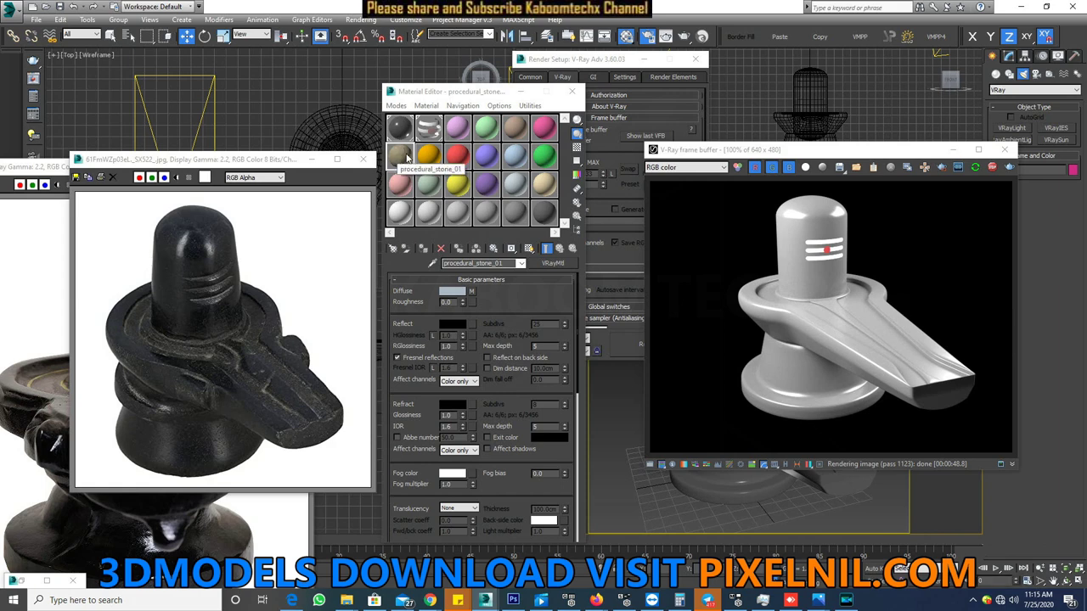
- Inspect the stone material's Smoke displacement map (Map #14) in an enlarged preview
{"action": "scroll", "coordinate": [473, 424], "scroll_direction": "down", "scroll_amount": 3}
{"action": "scroll", "coordinate": [472, 449], "scroll_direction": "down", "scroll_amount": 3}
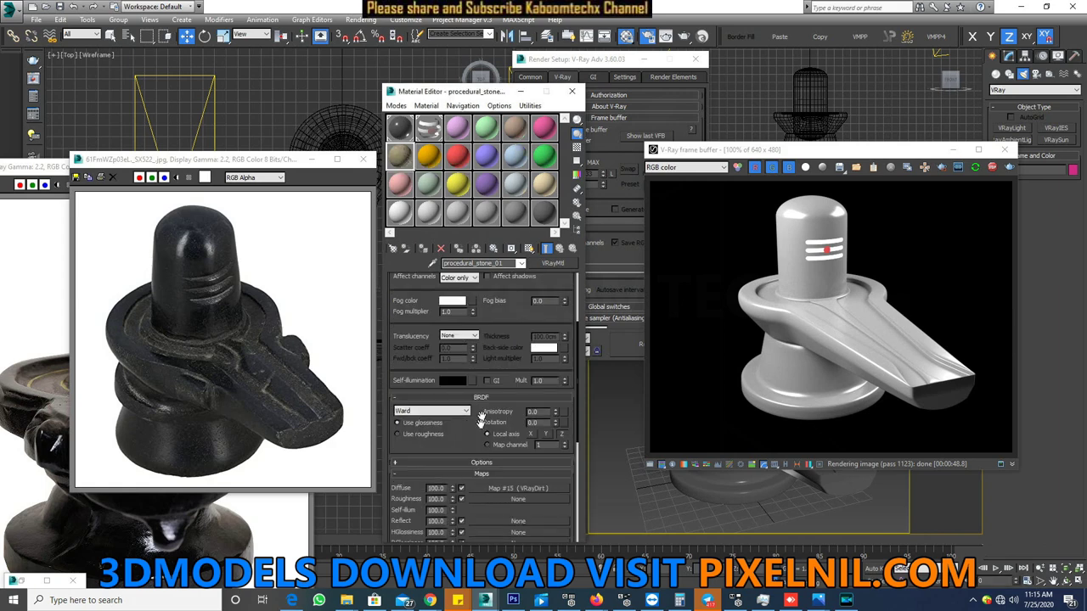
{"action": "scroll", "coordinate": [473, 456], "scroll_direction": "down", "scroll_amount": 4}
{"action": "scroll", "coordinate": [484, 475], "scroll_direction": "down", "scroll_amount": 2}
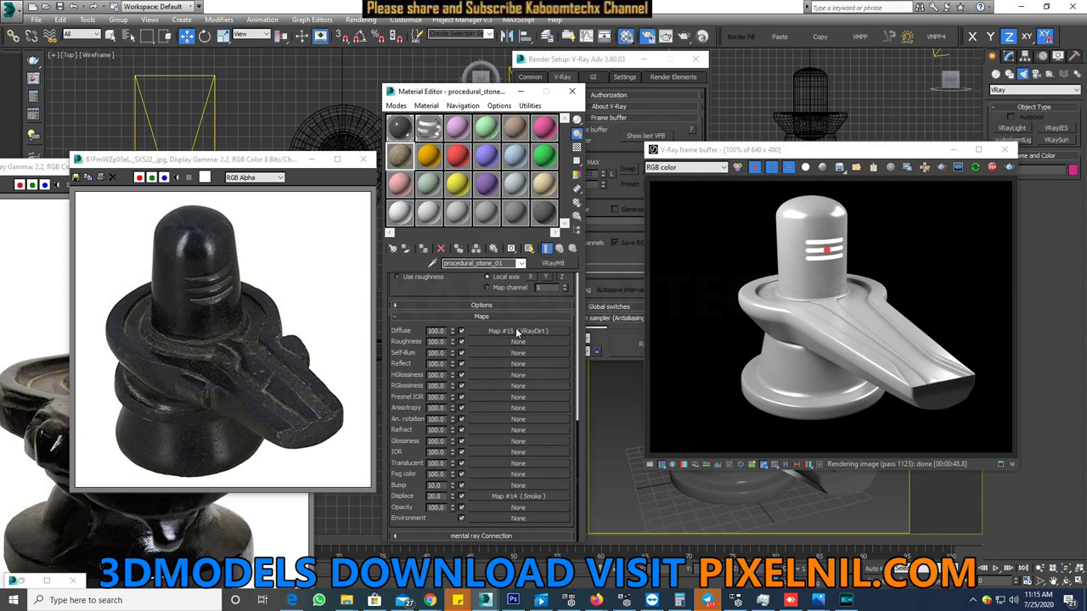
{"action": "left_click", "coordinate": [512, 501]}
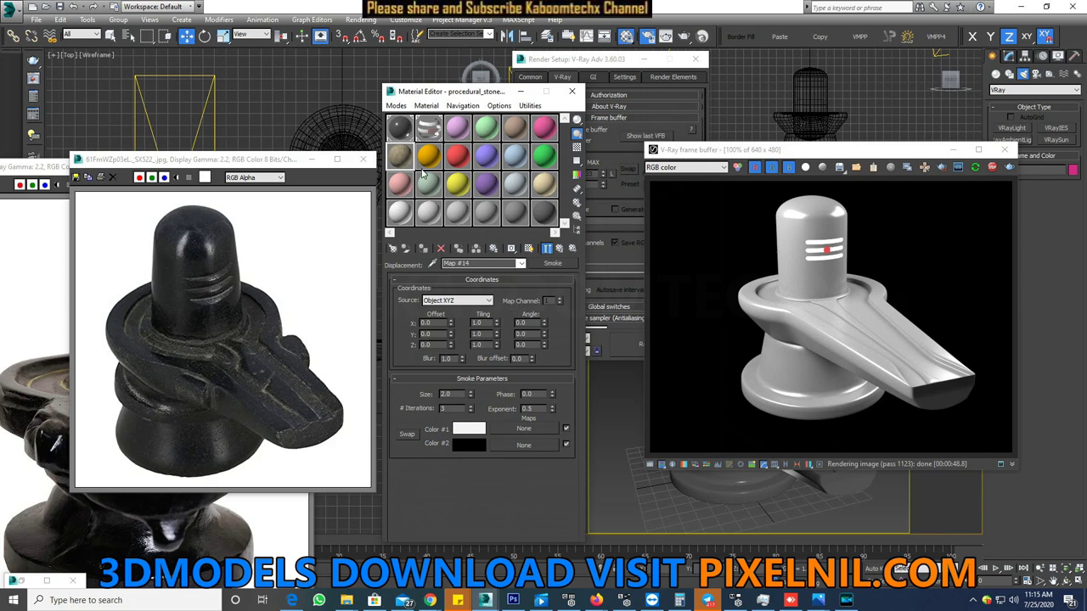
{"action": "double_click", "coordinate": [398, 153]}
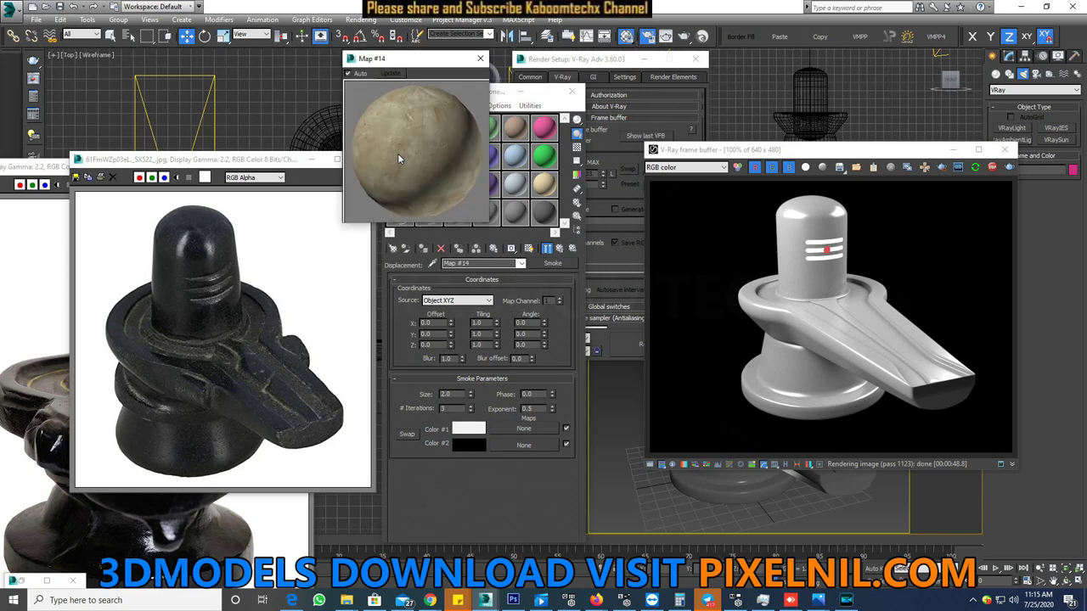
{"action": "left_click", "coordinate": [480, 59]}
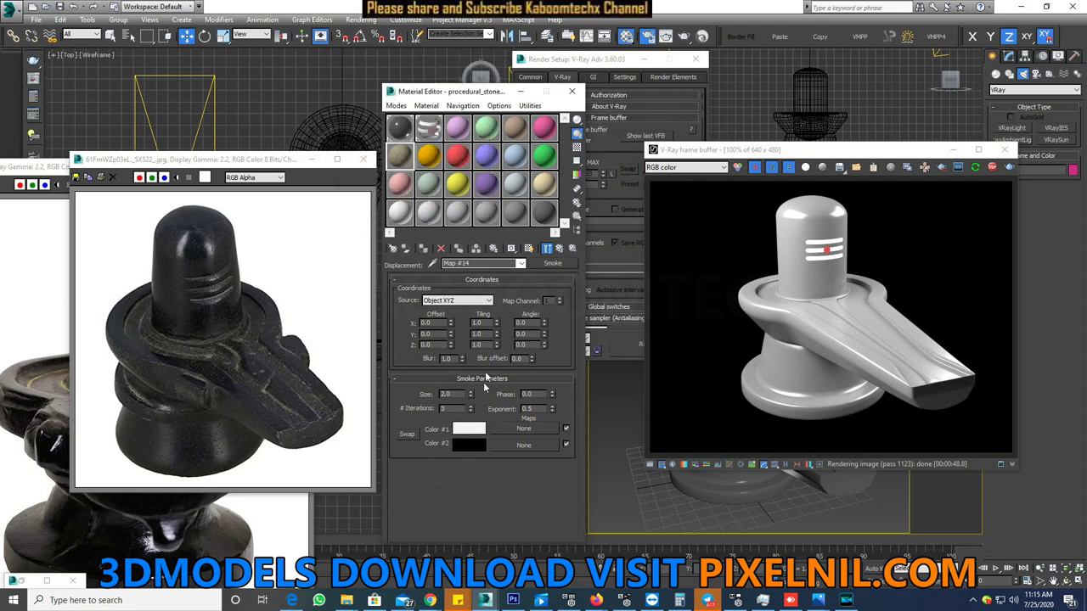
{"action": "left_click", "coordinate": [559, 248]}
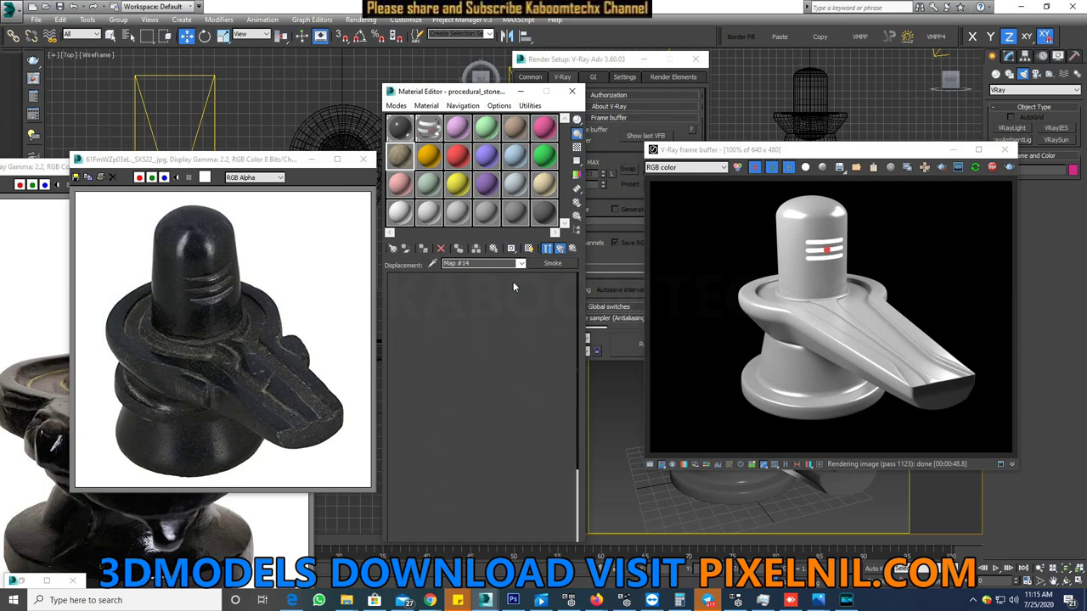
{"action": "scroll", "coordinate": [508, 516], "scroll_direction": "down", "scroll_amount": 5}
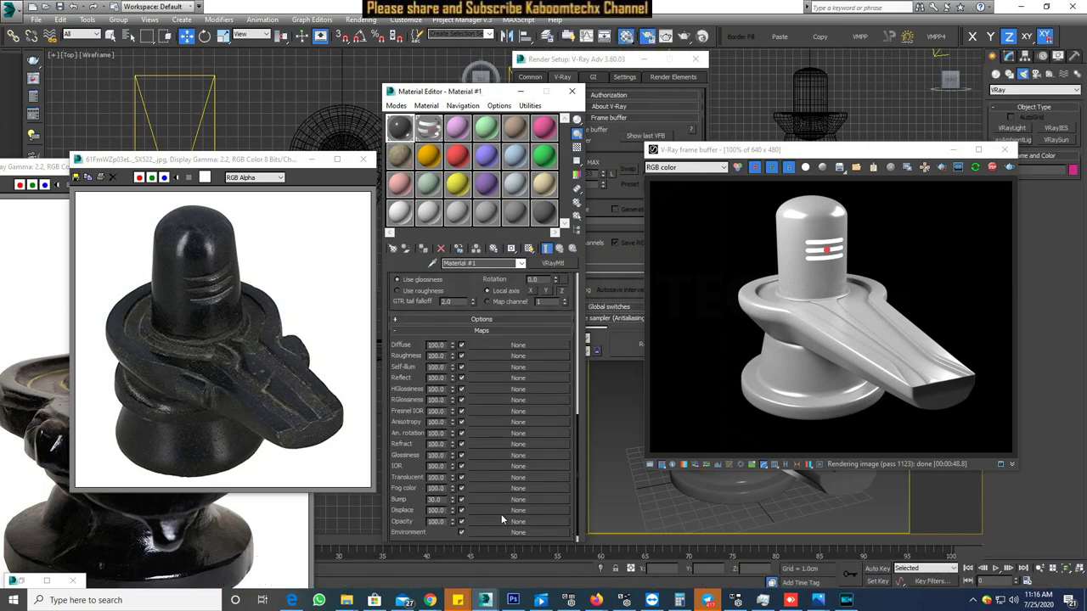
- Paste the Smoke map into Material #1's empty Displace slot
{"action": "right_click", "coordinate": [503, 510]}
{"action": "left_click", "coordinate": [526, 515]}
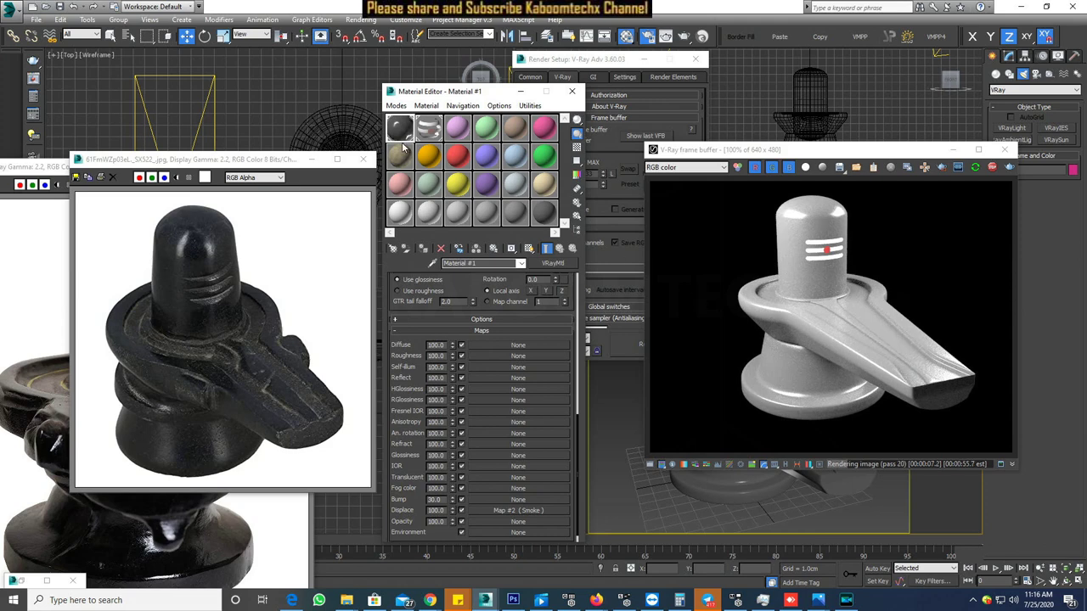
{"action": "scroll", "coordinate": [476, 281], "scroll_direction": "up", "scroll_amount": 5}
{"action": "scroll", "coordinate": [484, 284], "scroll_direction": "up", "scroll_amount": 5}
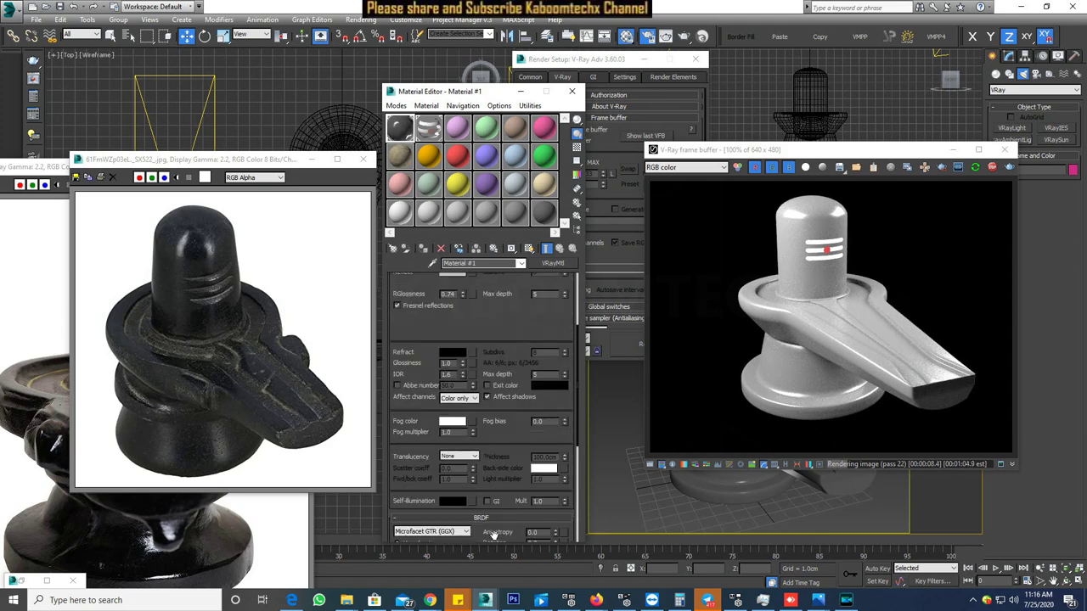
{"action": "scroll", "coordinate": [488, 286], "scroll_direction": "up", "scroll_amount": 2}
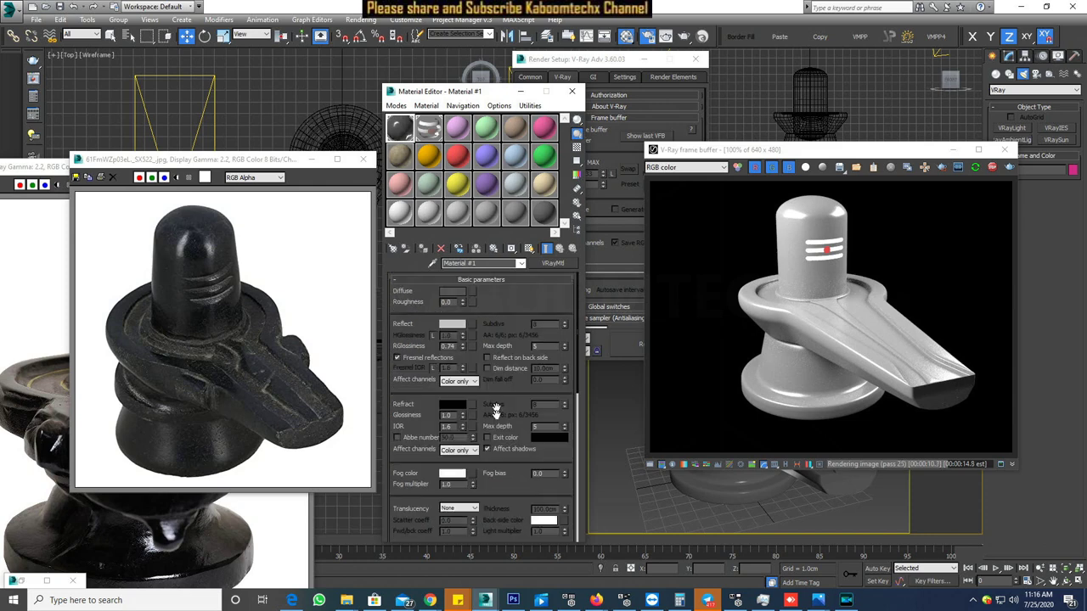
- Make the diffuse colour pure black (0,0,0) and raise reflection glossiness to about 1.0
{"action": "left_click", "coordinate": [463, 293]}
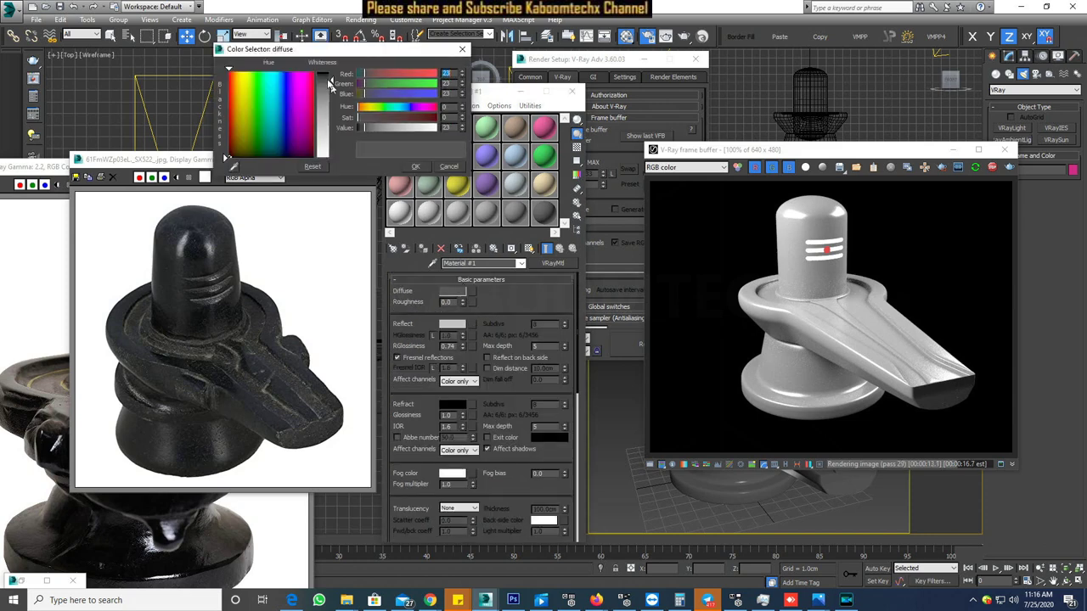
{"action": "left_click_drag", "start_coordinate": [331, 88], "coordinate": [328, 71]}
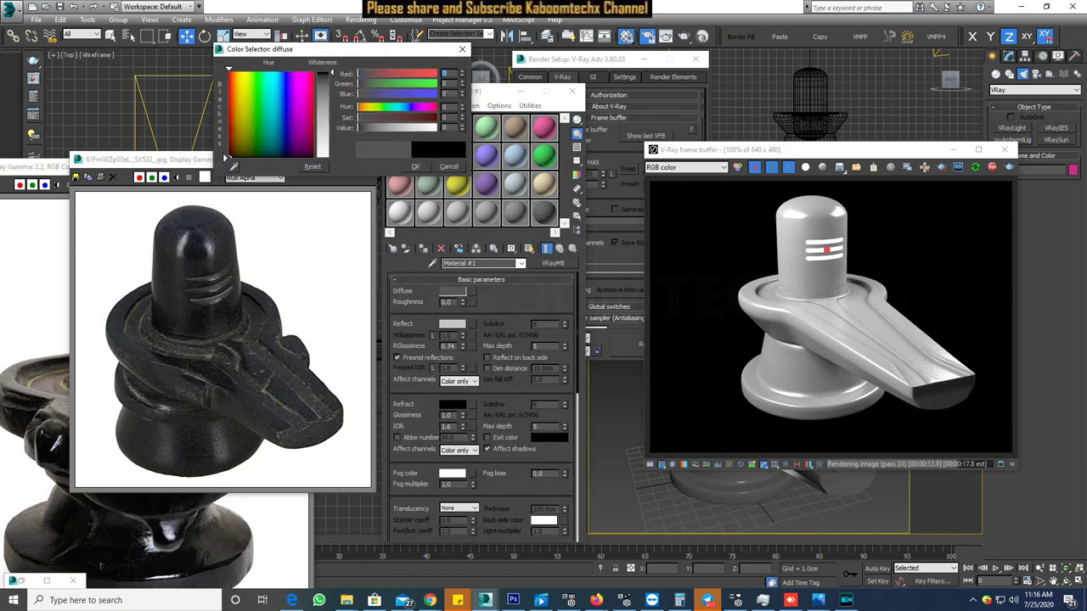
{"action": "left_click", "coordinate": [416, 167]}
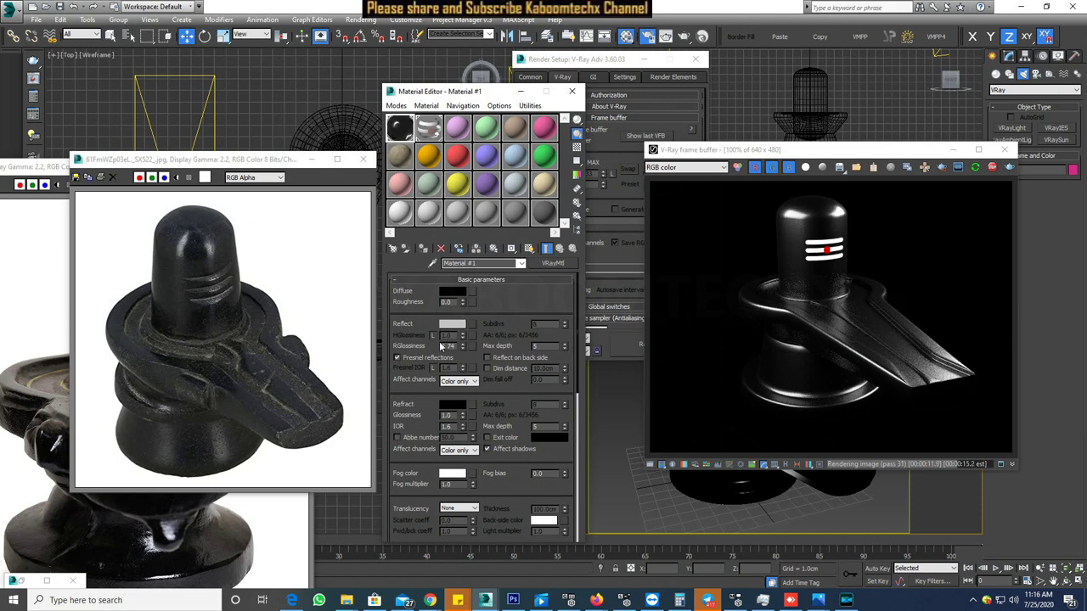
{"action": "left_click_drag", "start_coordinate": [467, 346], "coordinate": [463, 348]}
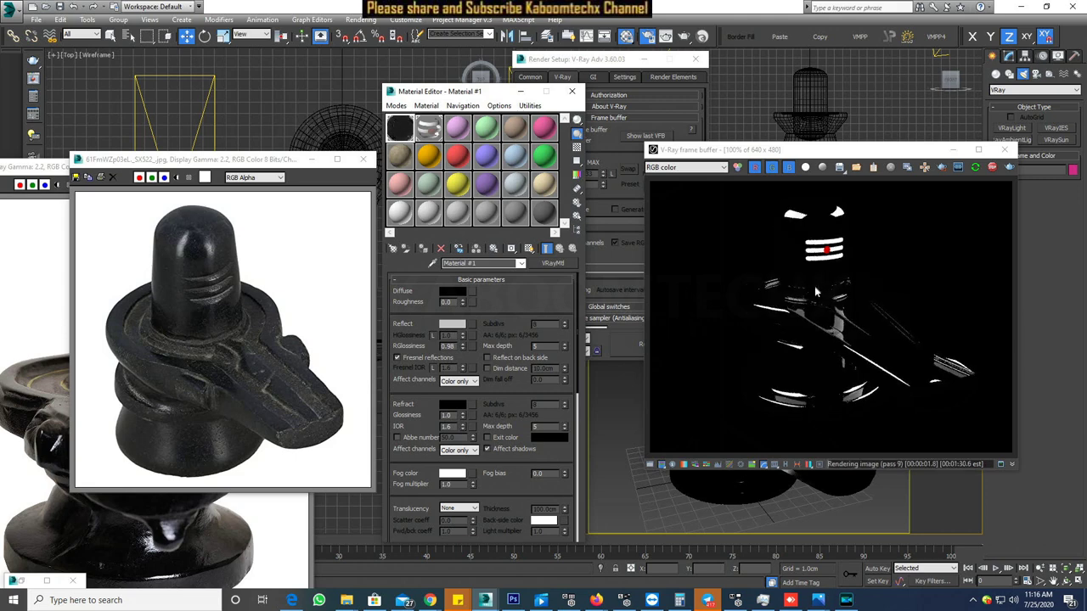
- Lighten the reflection colour to grey 201 and set reflection glossiness to 0.75
{"action": "left_click", "coordinate": [462, 349]}
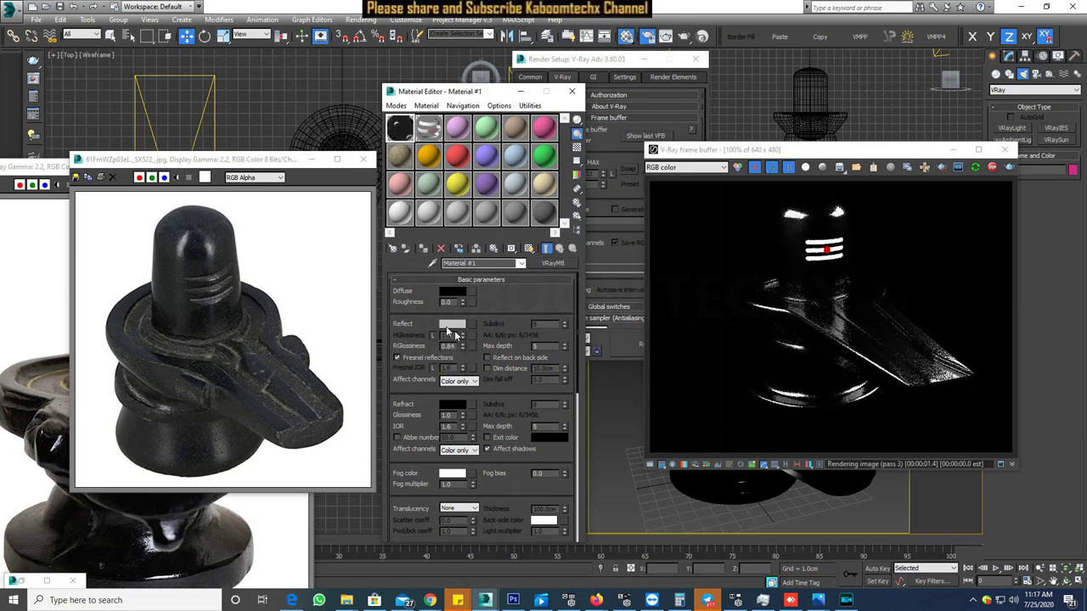
{"action": "left_click", "coordinate": [459, 331]}
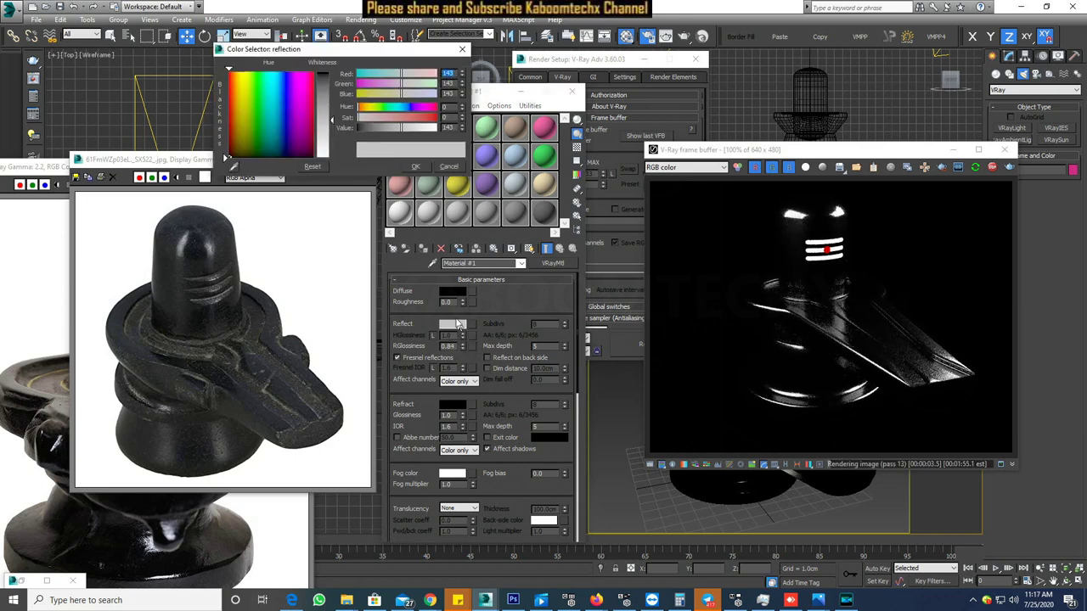
{"action": "left_click_drag", "start_coordinate": [332, 128], "coordinate": [337, 139]}
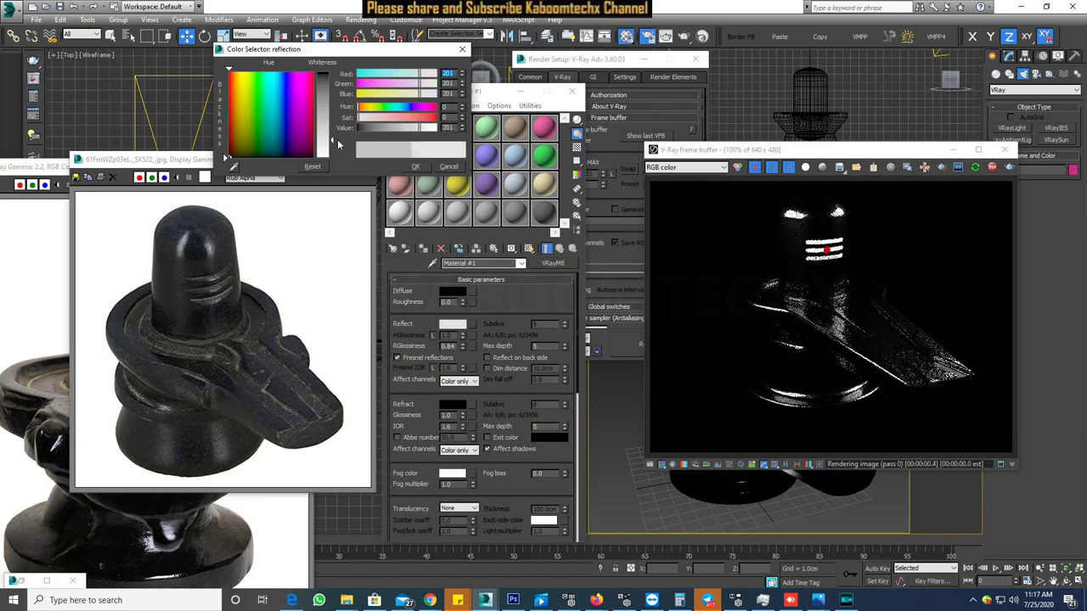
{"action": "left_click", "coordinate": [415, 165]}
{"action": "double_click", "coordinate": [447, 346]}
{"action": "type", "text": "0.75"}
{"action": "key", "text": "Return"}
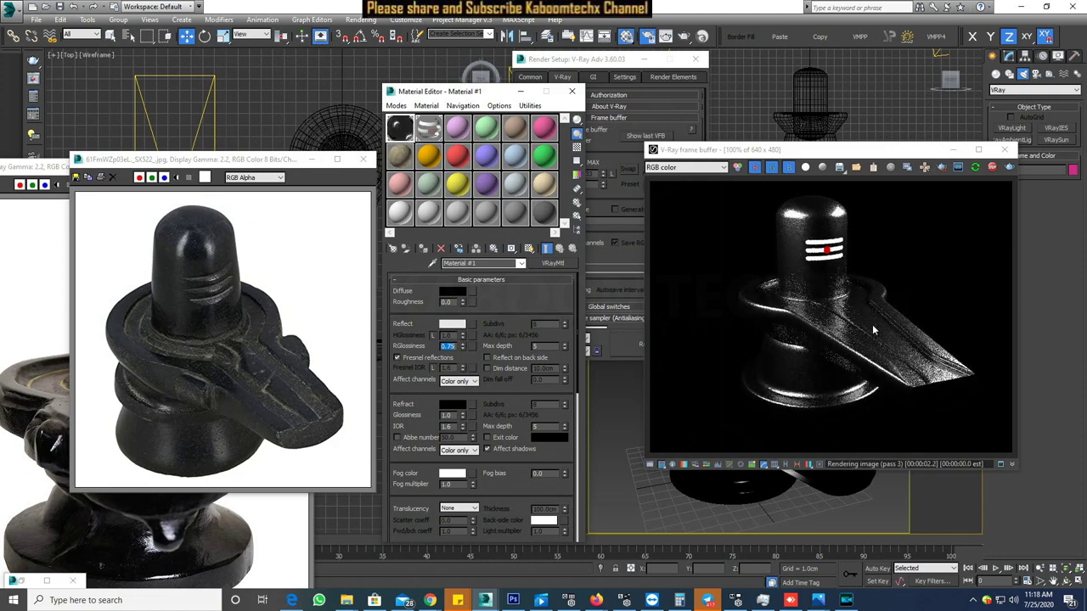
- Set the reflection colour to mid grey 143, then select the procedural_stone_01 material
{"action": "scroll", "coordinate": [890, 376], "scroll_direction": "up", "scroll_amount": 3}
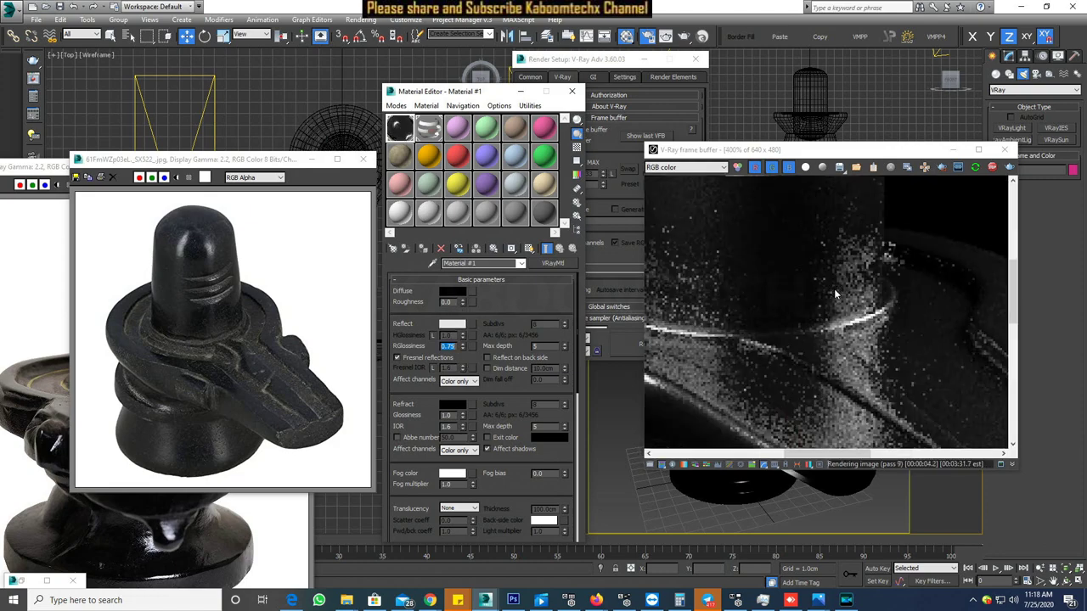
{"action": "scroll", "coordinate": [828, 293], "scroll_direction": "down", "scroll_amount": 3}
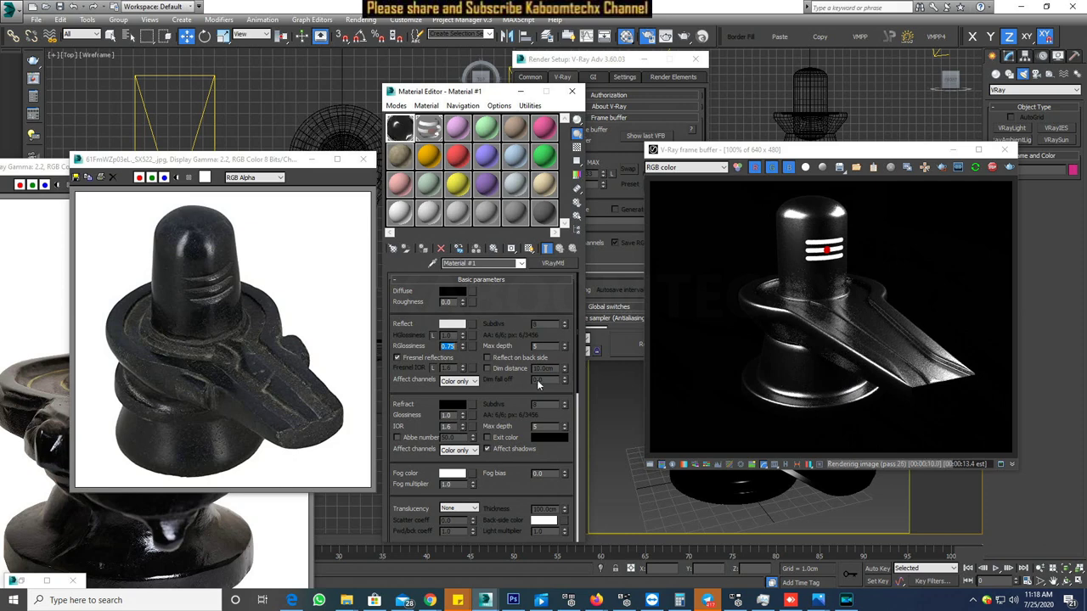
{"action": "left_click", "coordinate": [459, 327]}
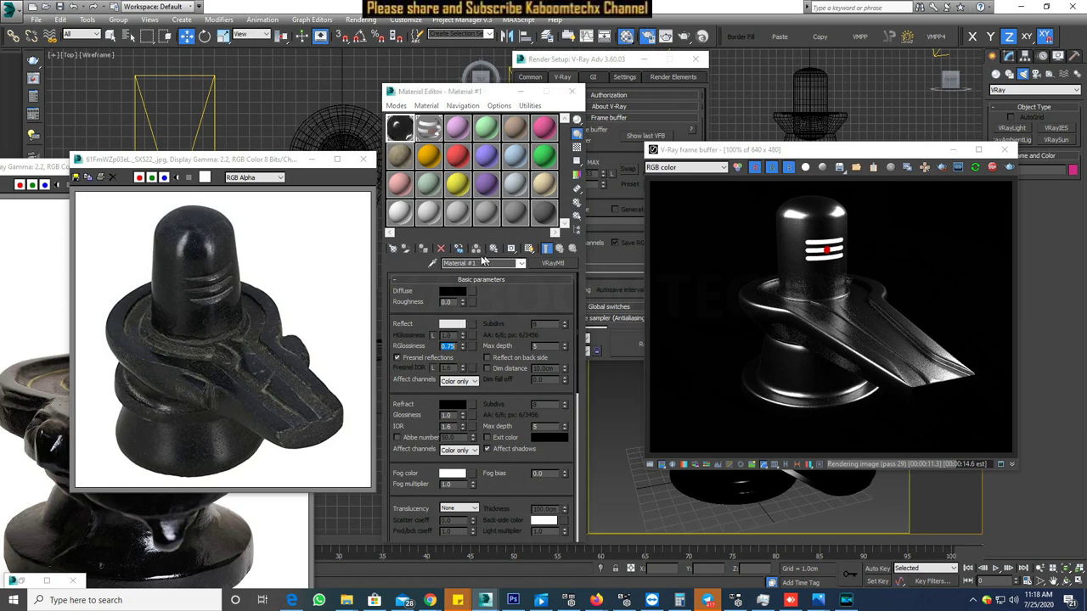
{"action": "left_click_drag", "start_coordinate": [333, 140], "coordinate": [337, 112]}
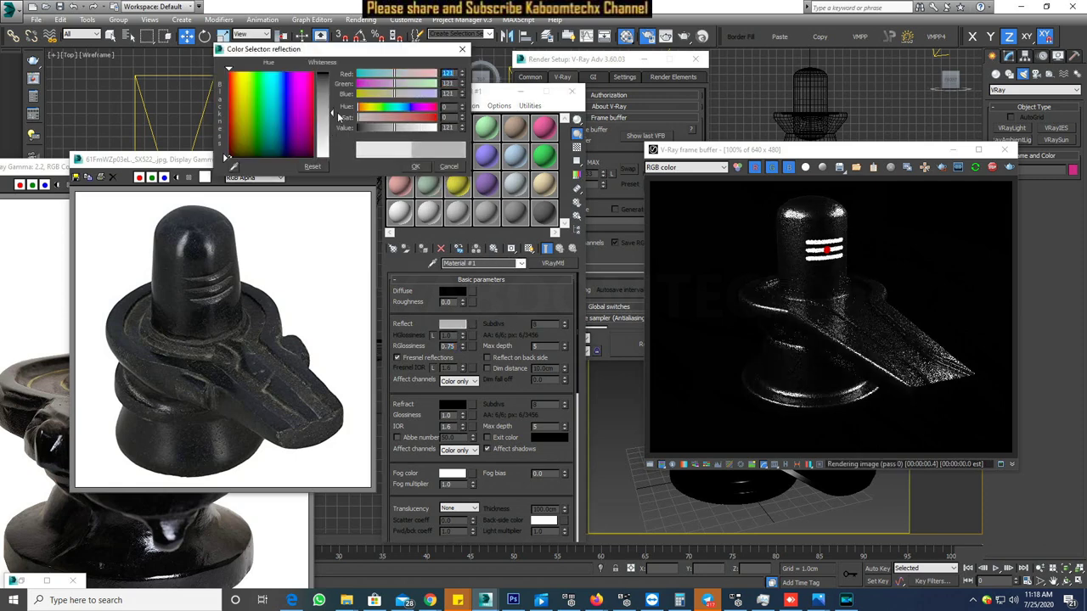
{"action": "left_click_drag", "start_coordinate": [337, 112], "coordinate": [337, 93]}
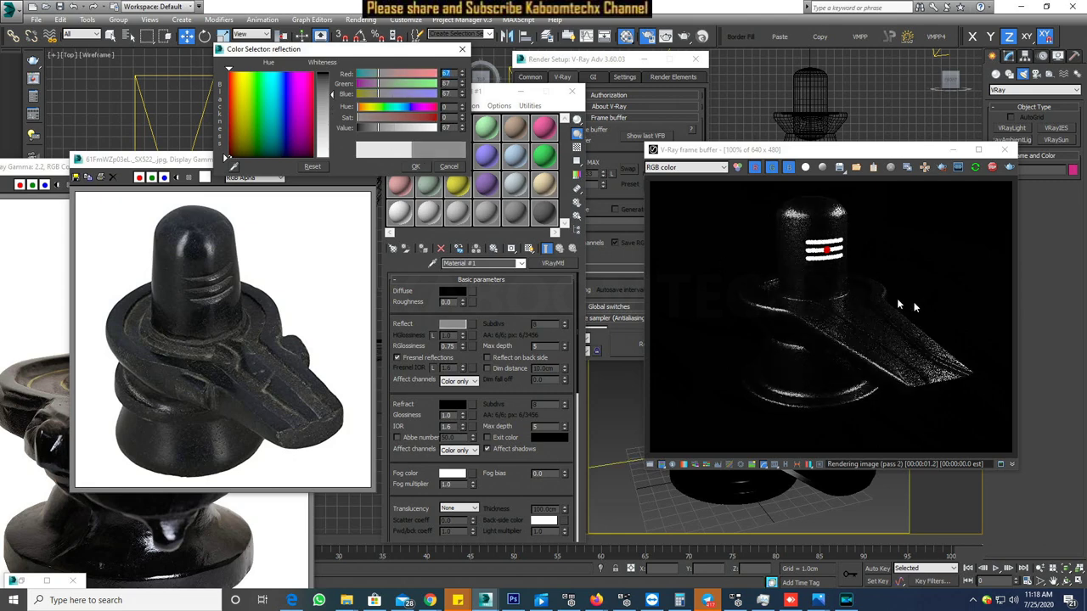
{"action": "left_click_drag", "start_coordinate": [333, 93], "coordinate": [332, 154]}
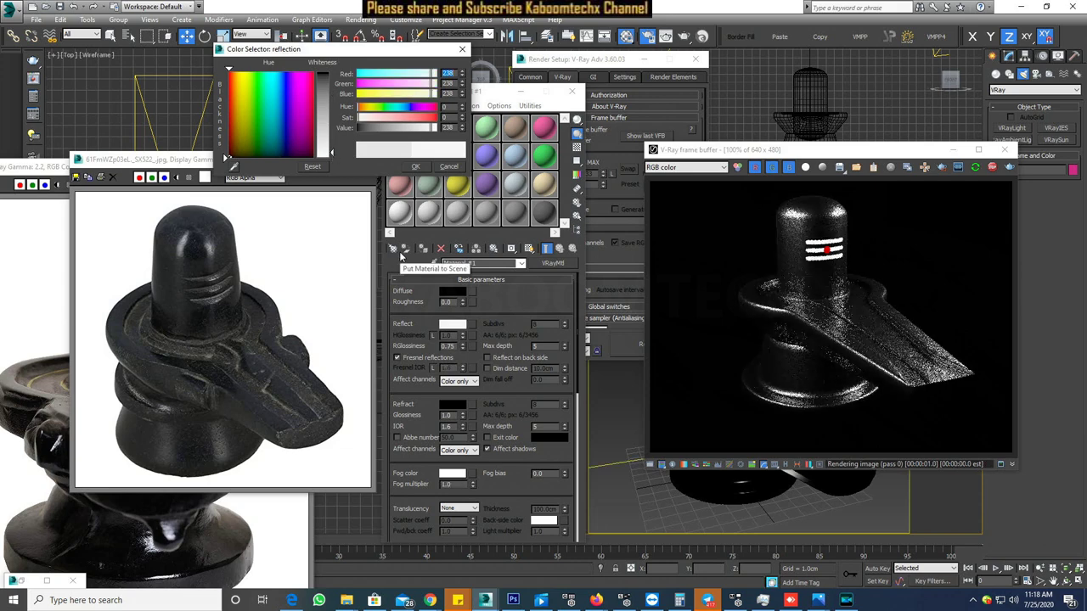
{"action": "left_click", "coordinate": [329, 113]}
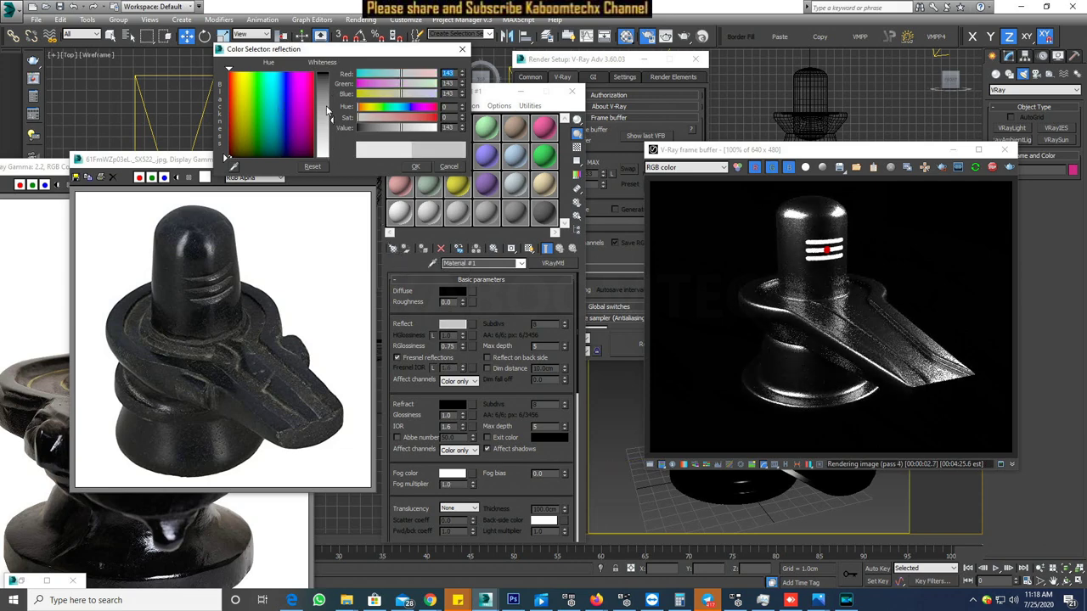
{"action": "left_click", "coordinate": [418, 167]}
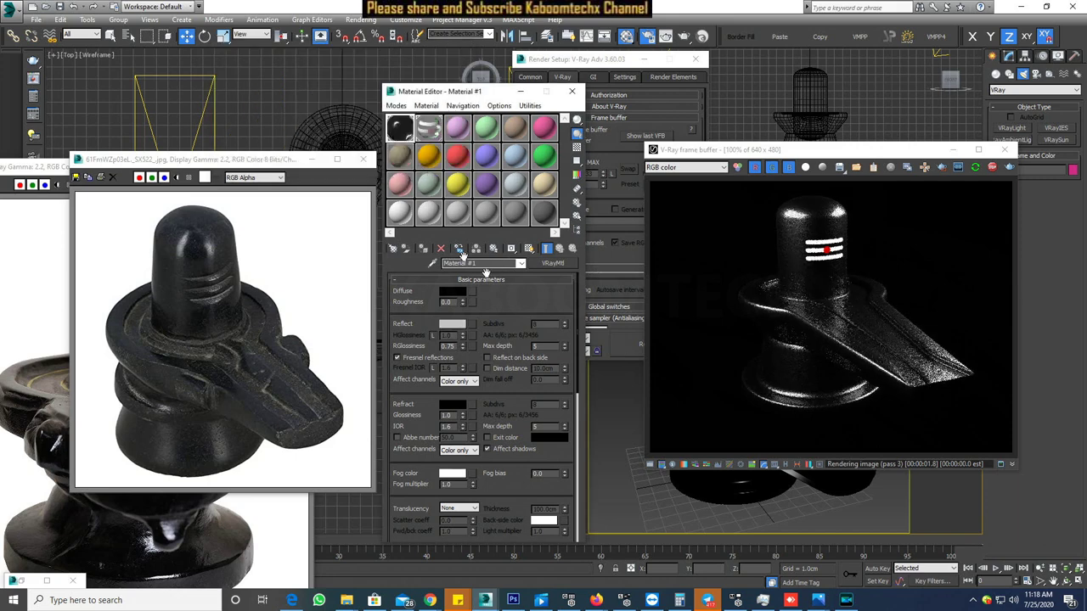
{"action": "left_click", "coordinate": [400, 159]}
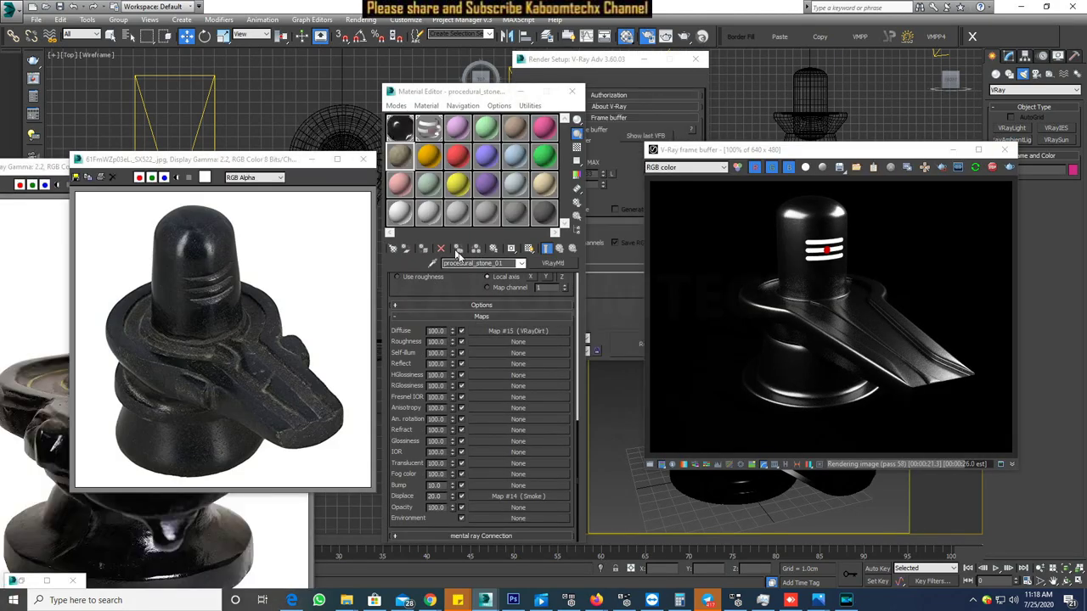
- Copy the AS2_concrete_10.jpg unoccluded colour map into Material #1's Bump slot at amount 100
{"action": "scroll", "coordinate": [516, 332], "scroll_direction": "up", "scroll_amount": 1}
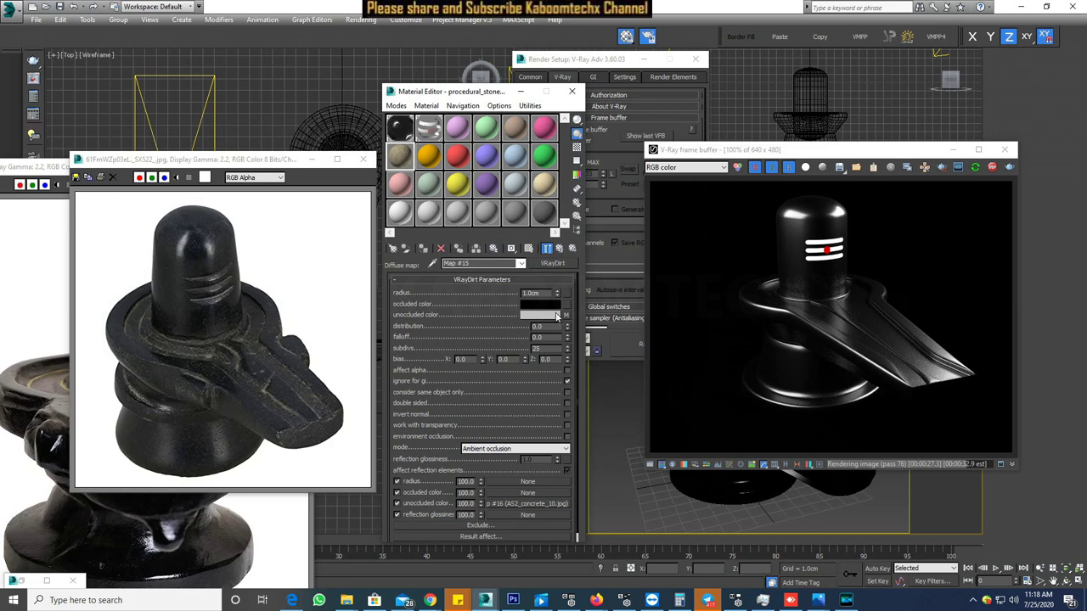
{"action": "right_click", "coordinate": [564, 315]}
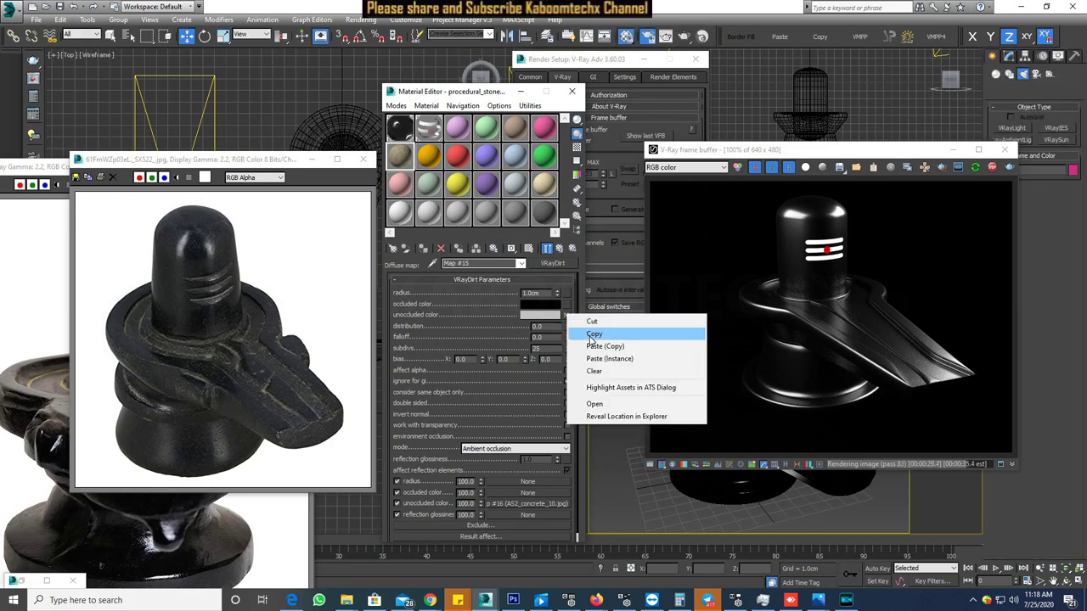
{"action": "left_click", "coordinate": [592, 335]}
{"action": "left_click", "coordinate": [424, 150]}
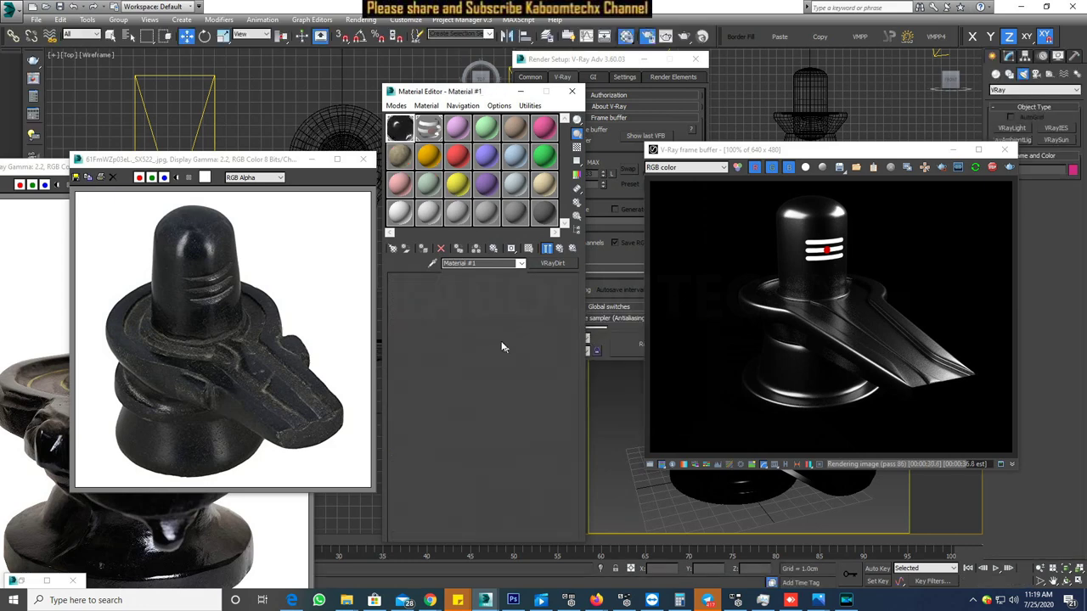
{"action": "key", "text": "Return"}
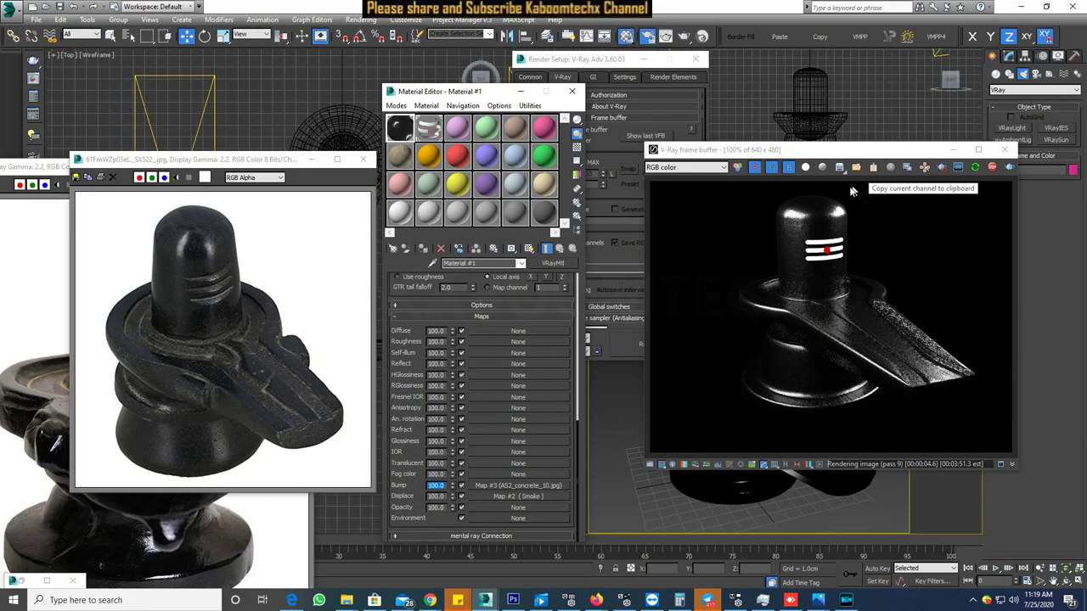
- Select the Shiva lingam and orbit to view it from another angle
{"action": "left_click_drag", "start_coordinate": [831, 153], "coordinate": [462, 72]}
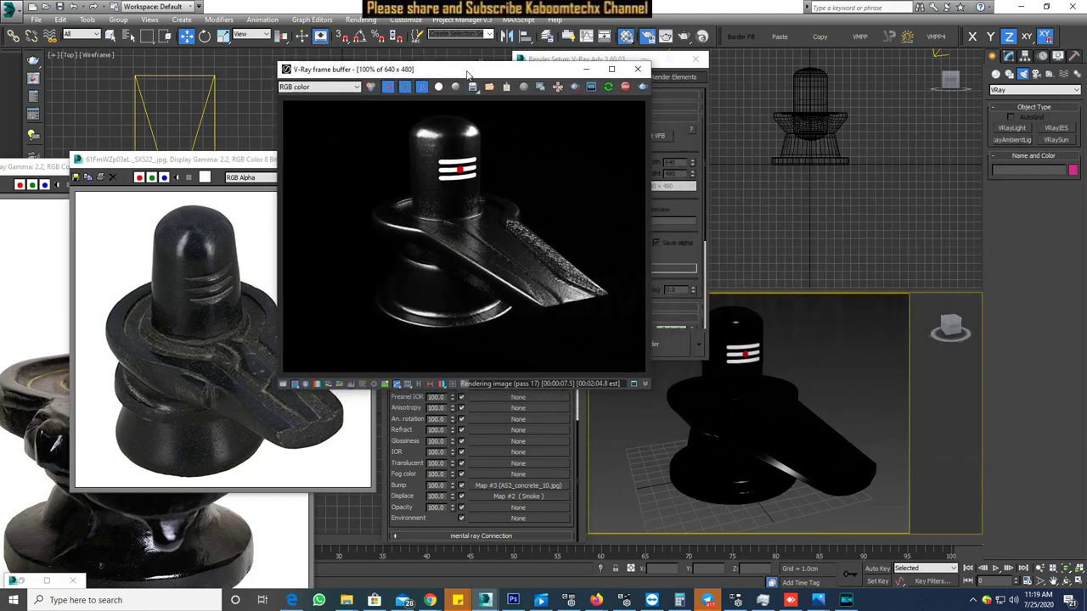
{"action": "left_click", "coordinate": [758, 388]}
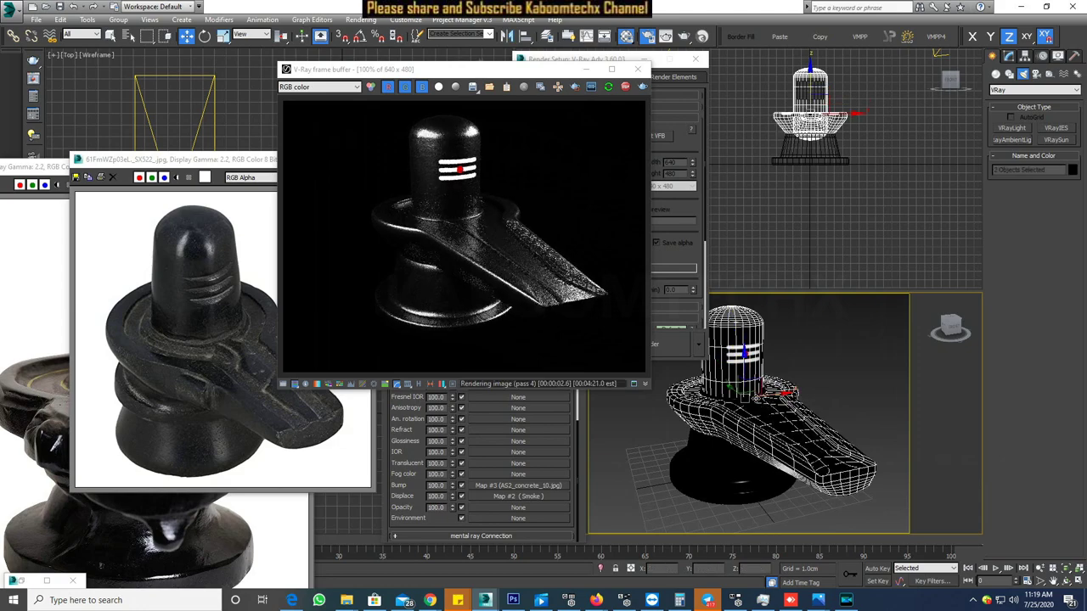
{"action": "middle_click_drag", "start_coordinate": [756, 415], "coordinate": [757, 416], "text": "alt"}
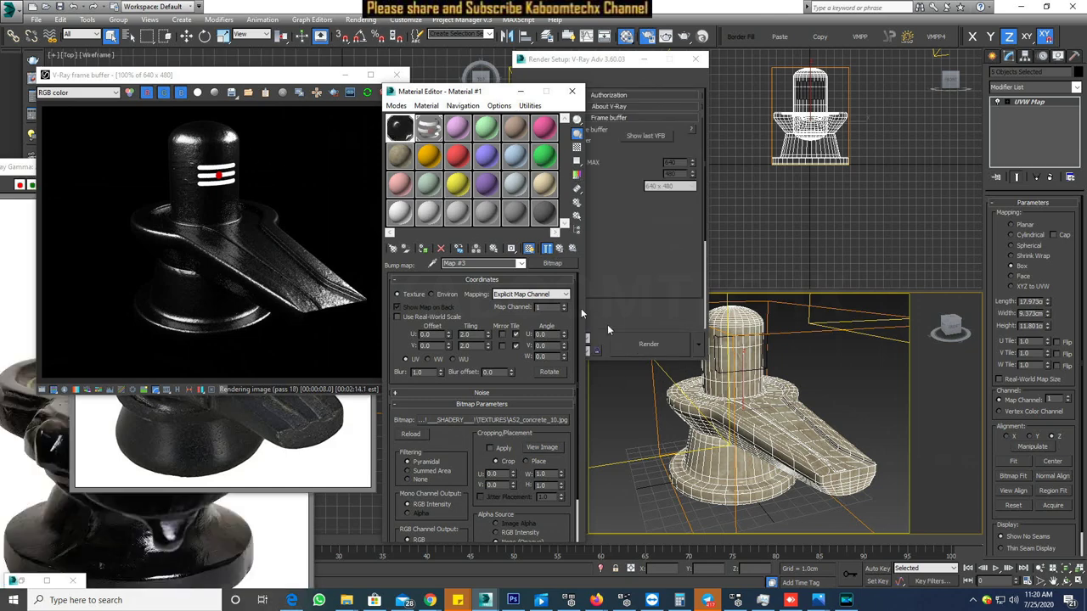
- Turn Show Shaded Material off and back on, then zoom in on the lingam's tilak
{"action": "left_click", "coordinate": [528, 249]}
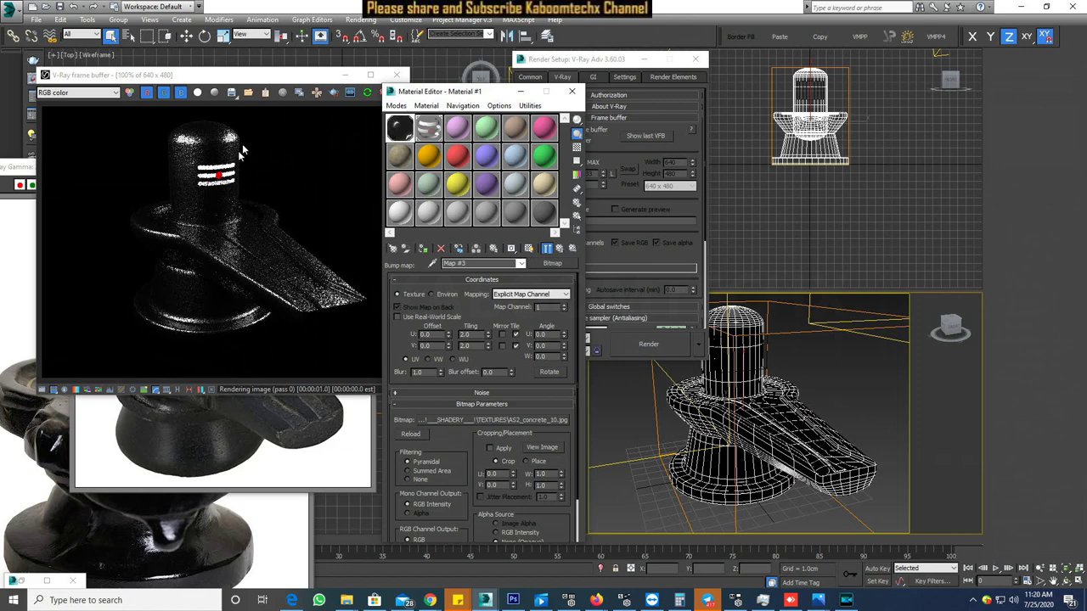
{"action": "left_click", "coordinate": [529, 248]}
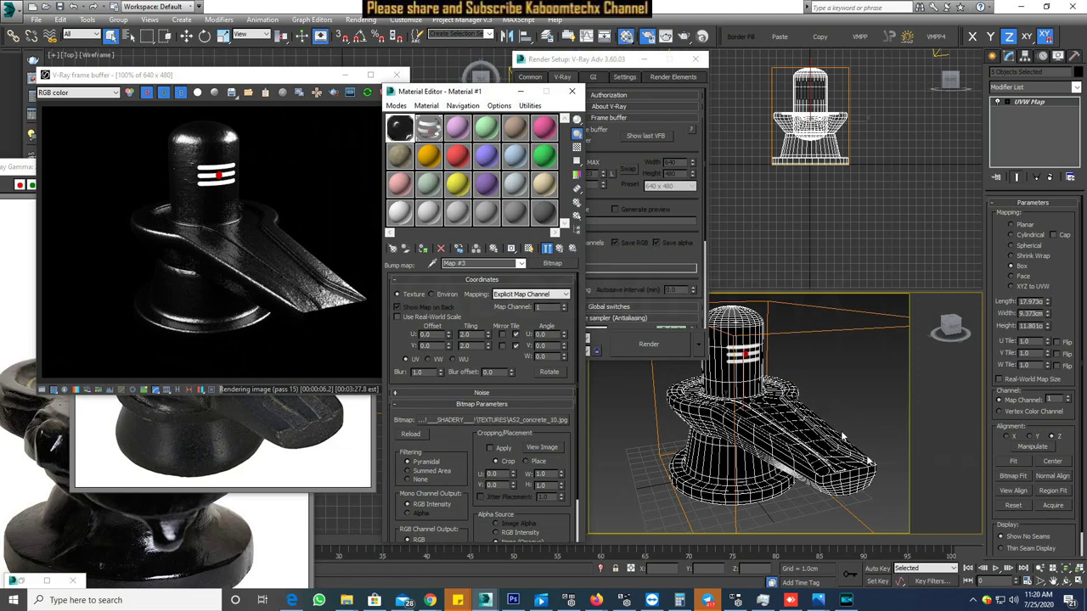
{"action": "left_click", "coordinate": [1037, 568]}
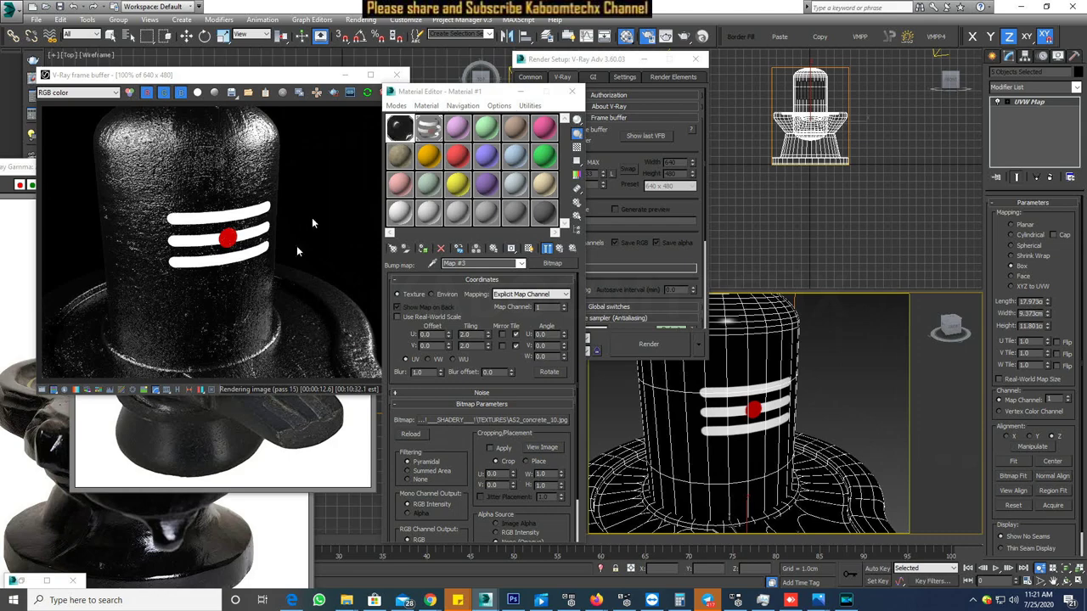
- Shift the render window aside and compare the white painted and black stone reference photos
{"action": "left_click_drag", "start_coordinate": [259, 81], "coordinate": [568, 118]}
{"action": "left_click_drag", "start_coordinate": [645, 115], "coordinate": [898, 155]}
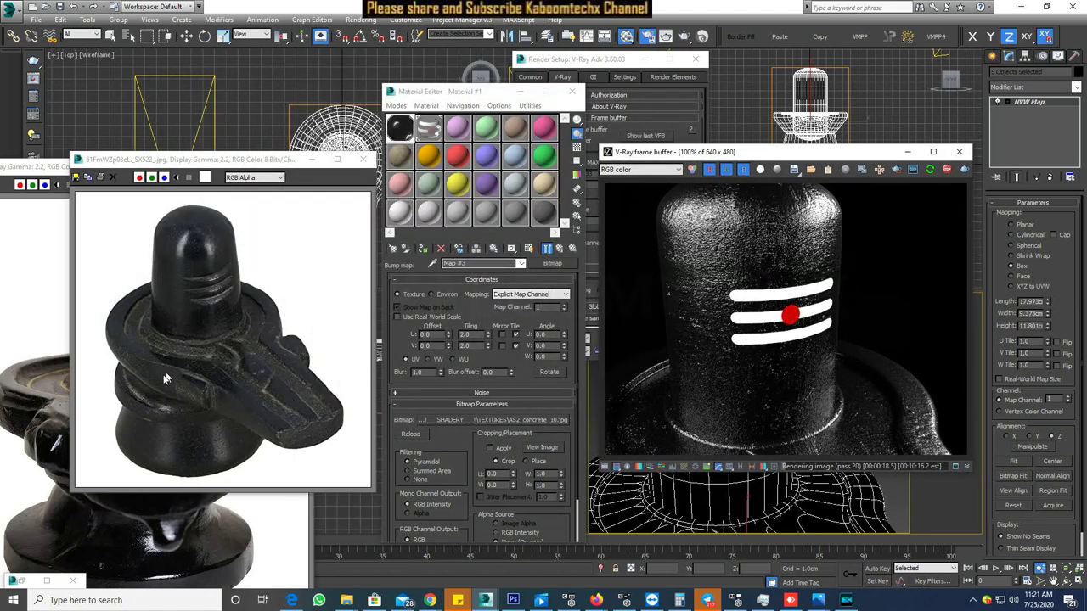
{"action": "left_click", "coordinate": [39, 407]}
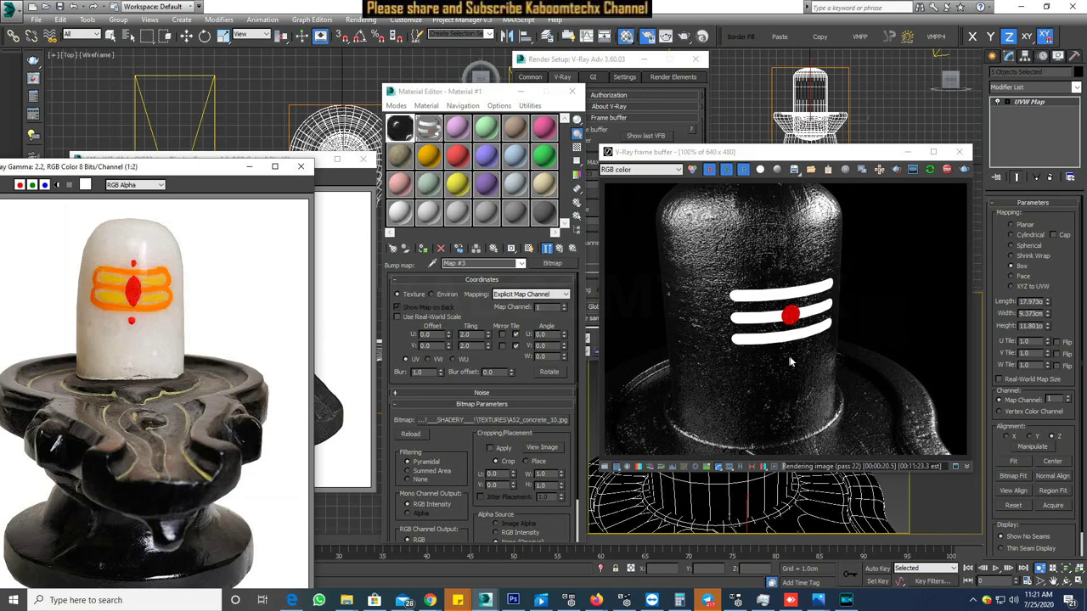
{"action": "left_click", "coordinate": [330, 329]}
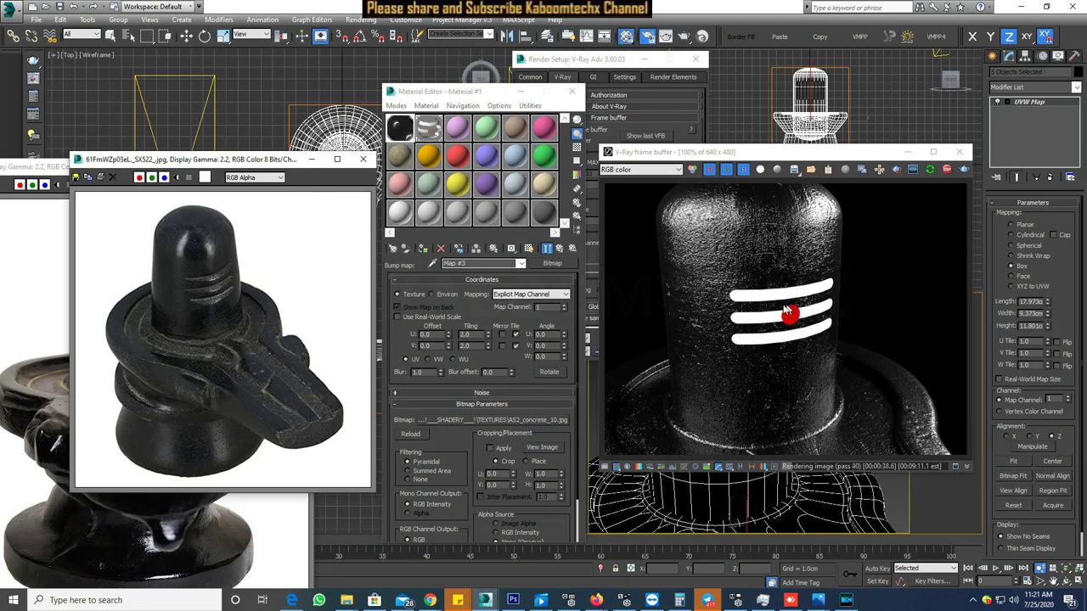
- Orbit and zoom to a close, slightly raised frontal view of the domed top and tilak
{"action": "left_click_drag", "start_coordinate": [785, 156], "coordinate": [452, 115]}
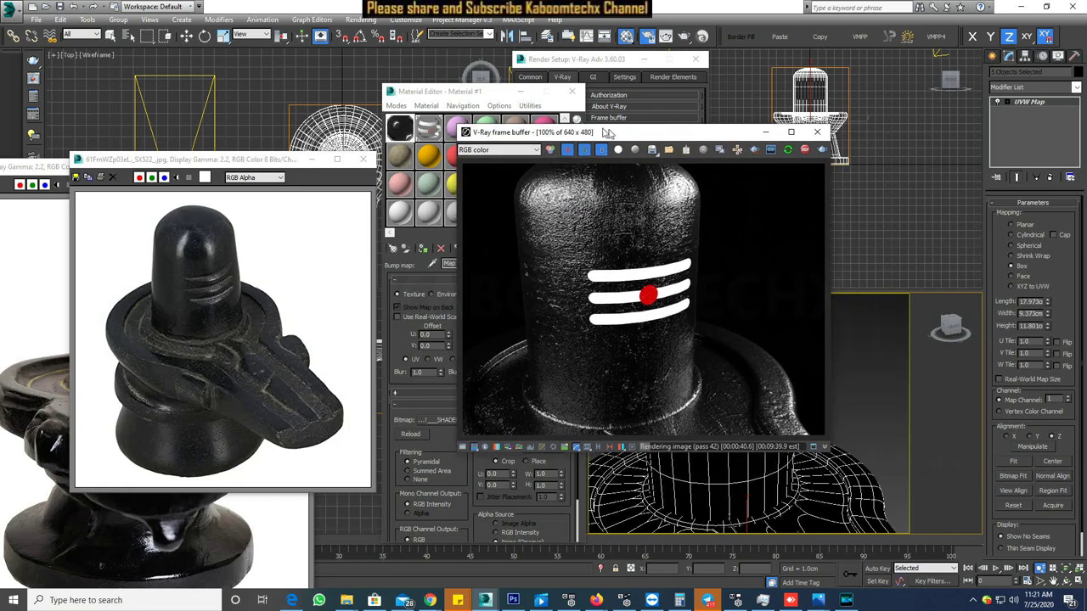
{"action": "middle_click_drag", "start_coordinate": [783, 362], "coordinate": [815, 365], "text": "alt"}
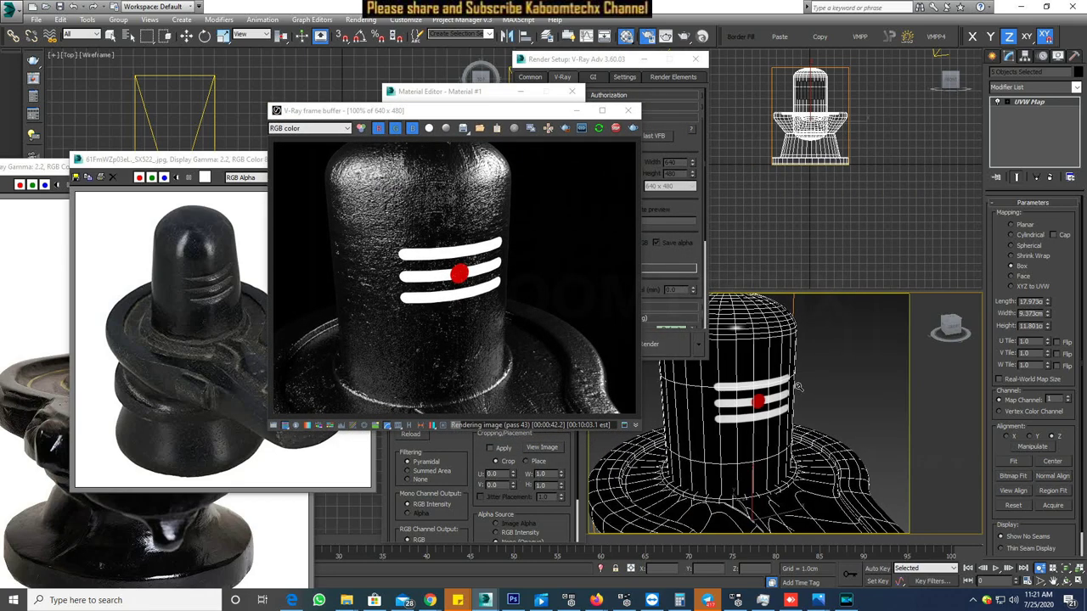
{"action": "mouse_move", "coordinate": [831, 502]}
{"action": "middle_mouse_down", "text": "alt"}
{"action": "mouse_move", "coordinate": [785, 413]}
{"action": "mouse_move", "coordinate": [739, 393]}
{"action": "mouse_move", "coordinate": [746, 381]}
{"action": "middle_mouse_up", "text": "alt"}
{"action": "scroll", "coordinate": [746, 374], "scroll_direction": "up", "scroll_amount": 1}
{"action": "scroll", "coordinate": [745, 365], "scroll_direction": "up", "scroll_amount": 1}
{"action": "scroll", "coordinate": [744, 358], "scroll_direction": "up", "scroll_amount": 2}
{"action": "middle_click_drag", "start_coordinate": [742, 358], "coordinate": [778, 380], "text": "alt"}
{"action": "scroll", "coordinate": [777, 381], "scroll_direction": "up", "scroll_amount": 1}
{"action": "scroll", "coordinate": [769, 387], "scroll_direction": "up", "scroll_amount": 1}
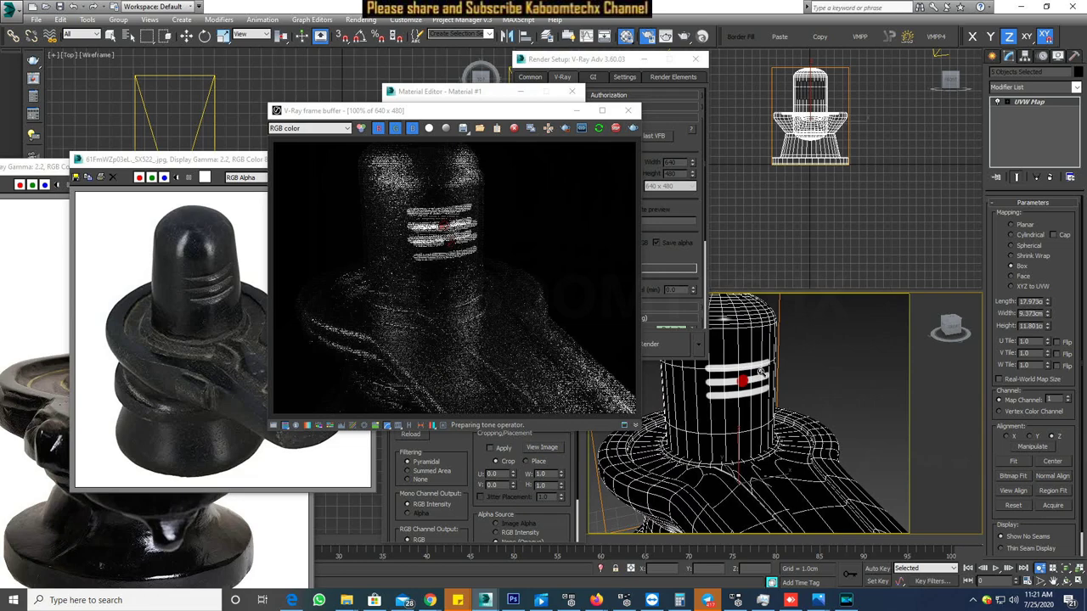
{"action": "scroll", "coordinate": [760, 374], "scroll_direction": "up", "scroll_amount": 1}
{"action": "middle_click_drag", "start_coordinate": [754, 365], "coordinate": [766, 398], "text": "alt"}
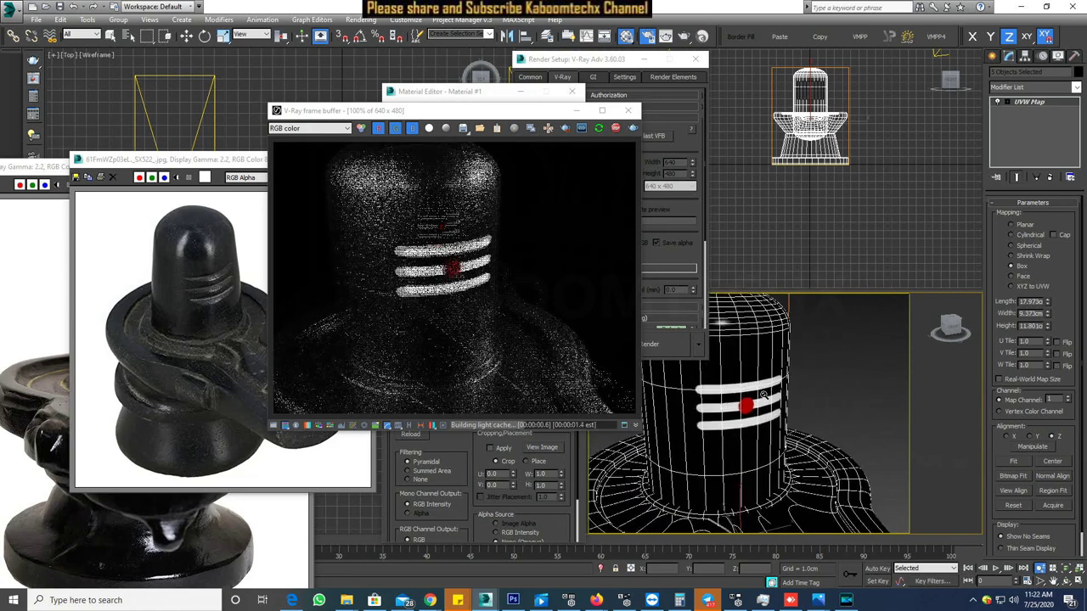